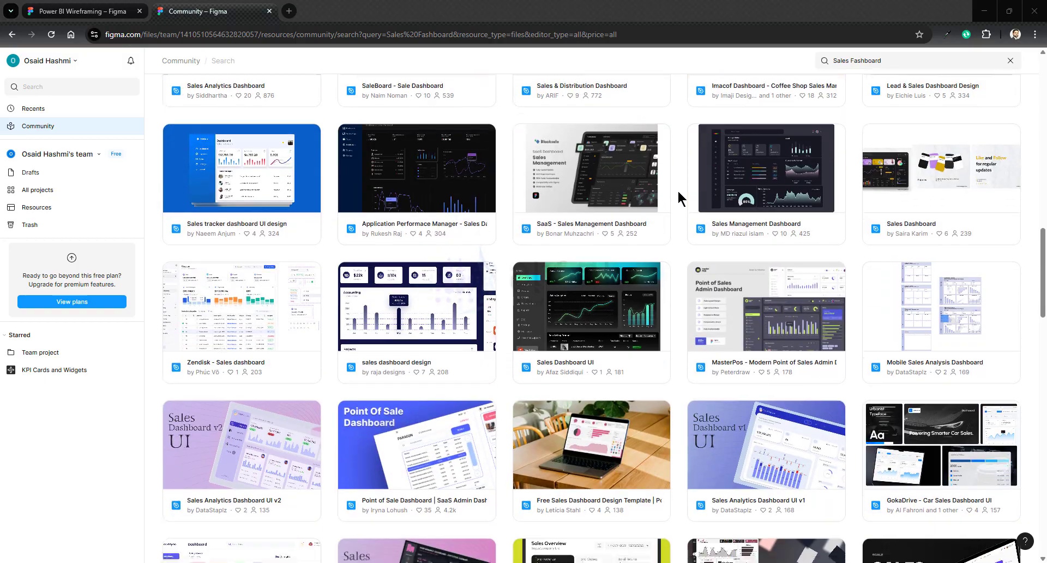
- Examine sales dashboard designs in the Figma Community and inspect the Sales Management and Salestics dashboard layouts for inspiration
scroll(678, 189, "up", 10)
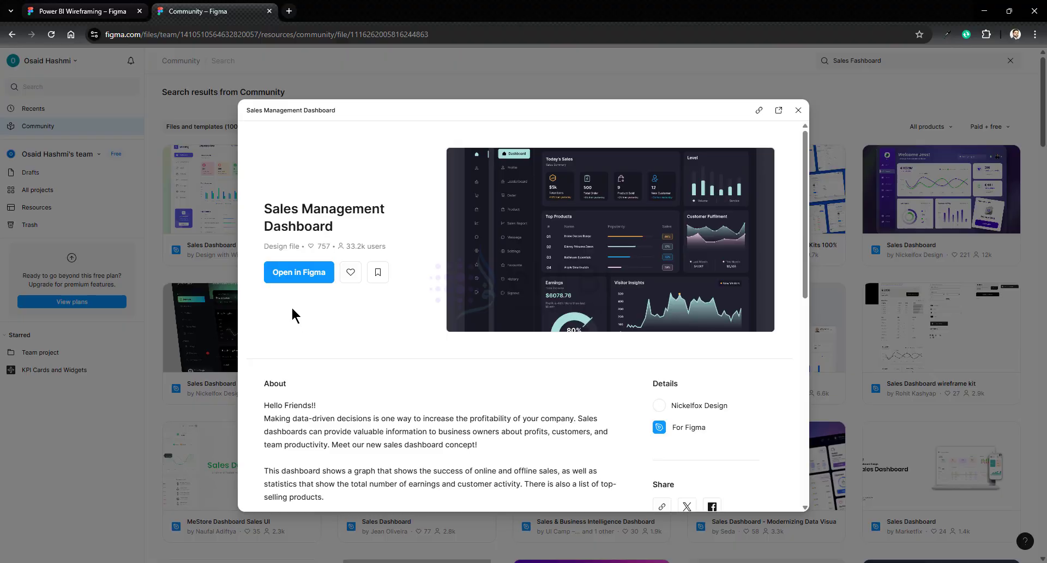
left_click(300, 272)
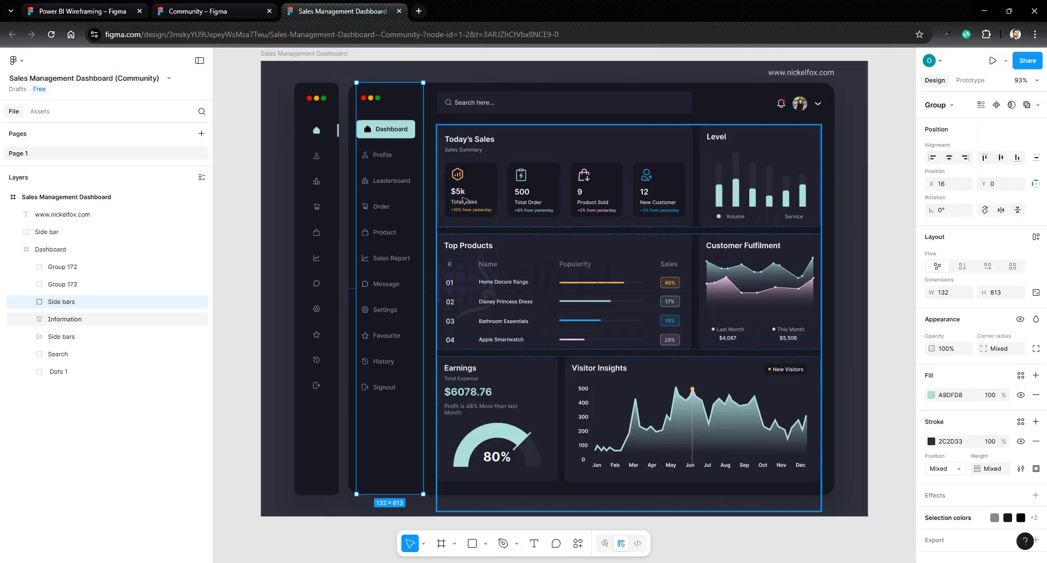
left_click(712, 208)
double_click(713, 282)
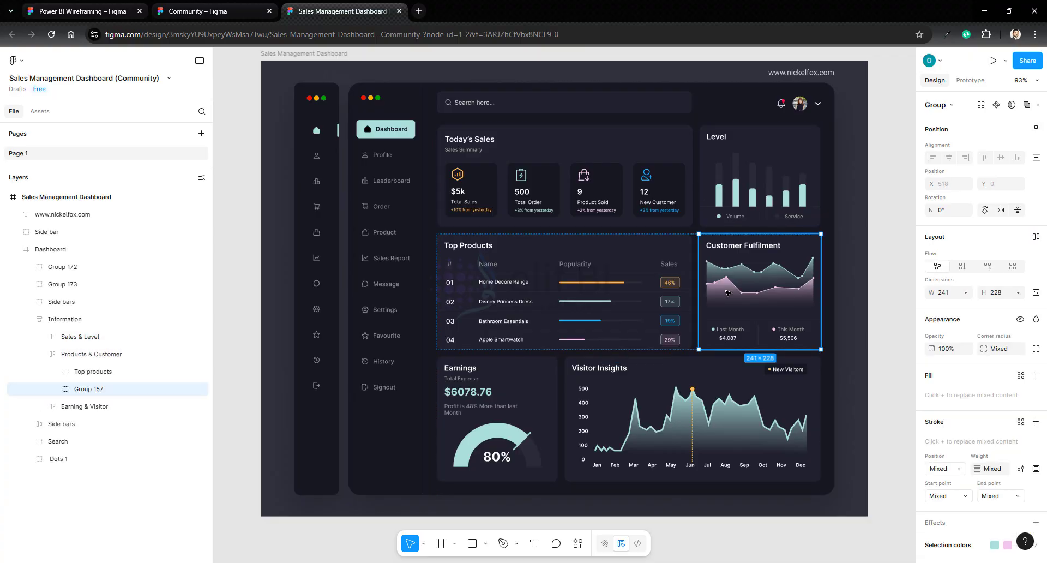
double_click(594, 410)
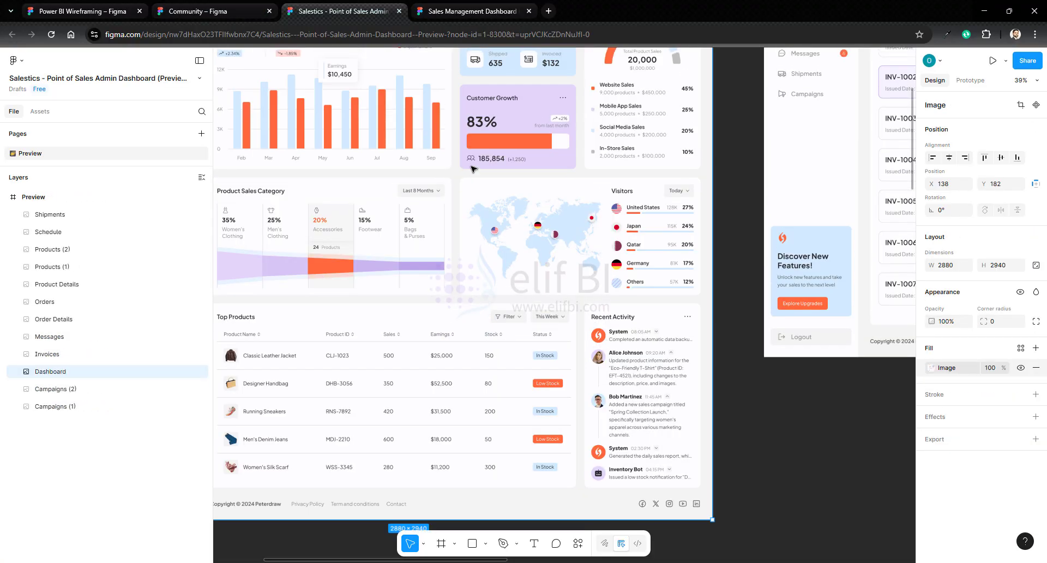
scroll(473, 167, "up", 3)
scroll(473, 167, "up", 2)
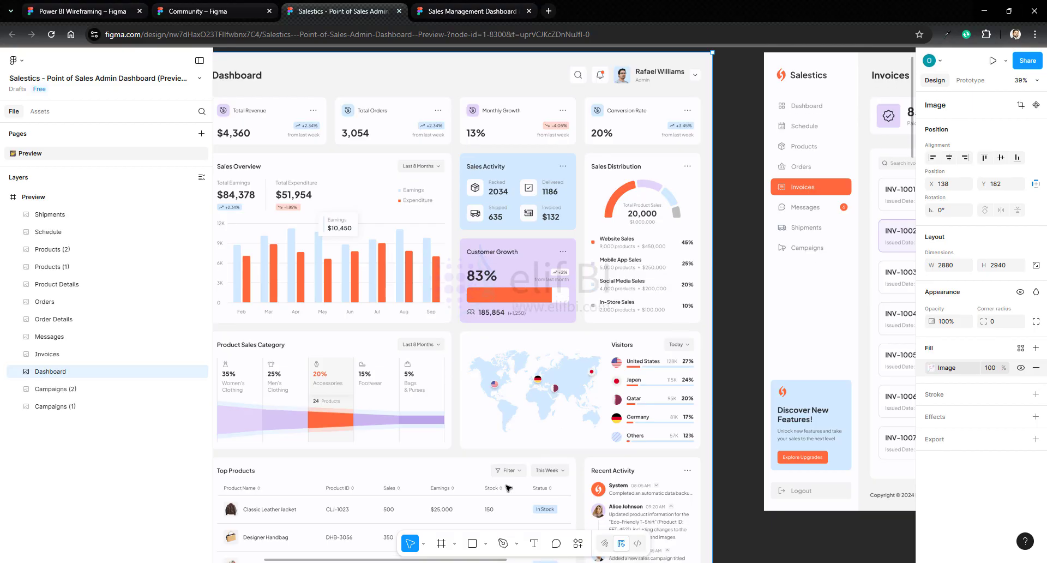
left_click_drag(434, 560, 788, 560)
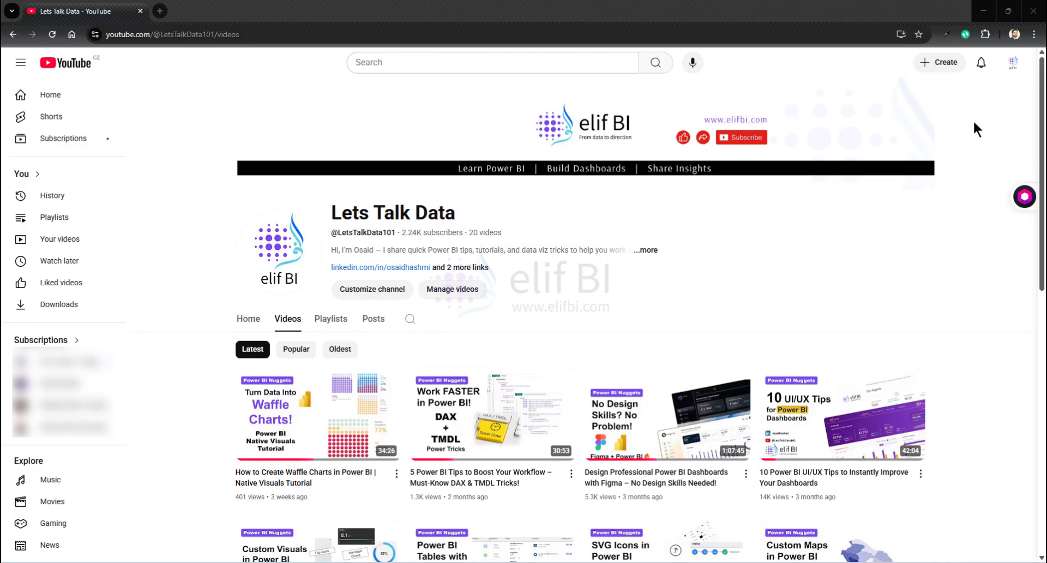
- Switch to YouTube and look through the latest videos on the Lets Talk Data channel
scroll(974, 122, "down", 3)
scroll(973, 124, "down", 5)
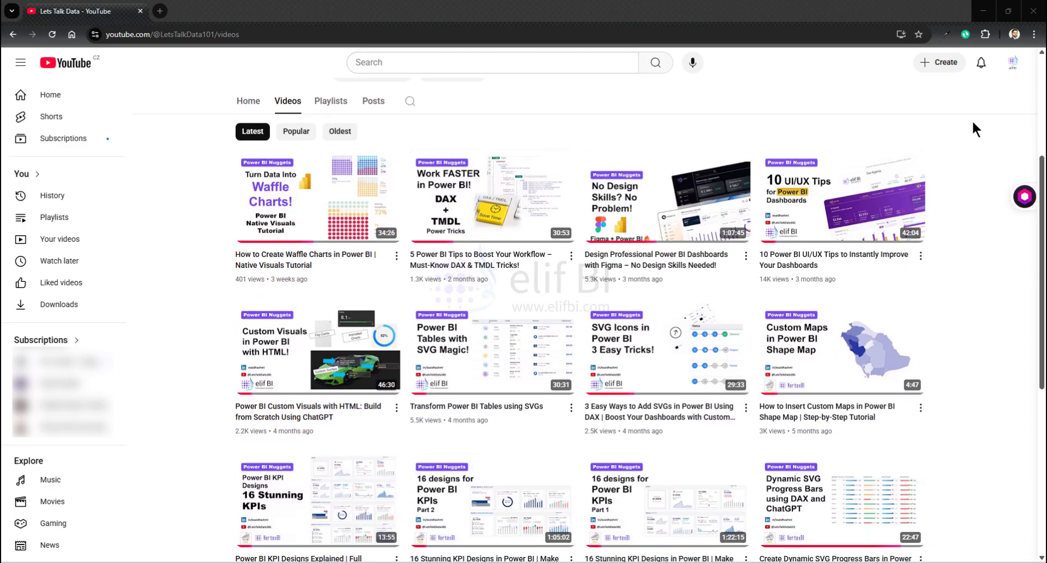
scroll(974, 130, "down", 3)
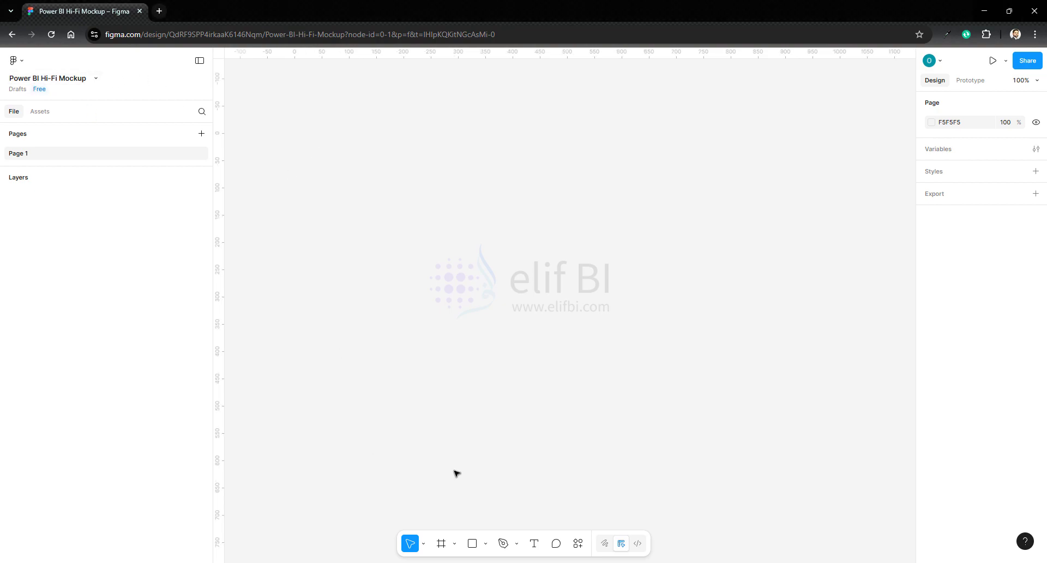
- Create a new frame on the blank canvas and set its size to 1920 × 1080
left_click(441, 543)
left_click(343, 178)
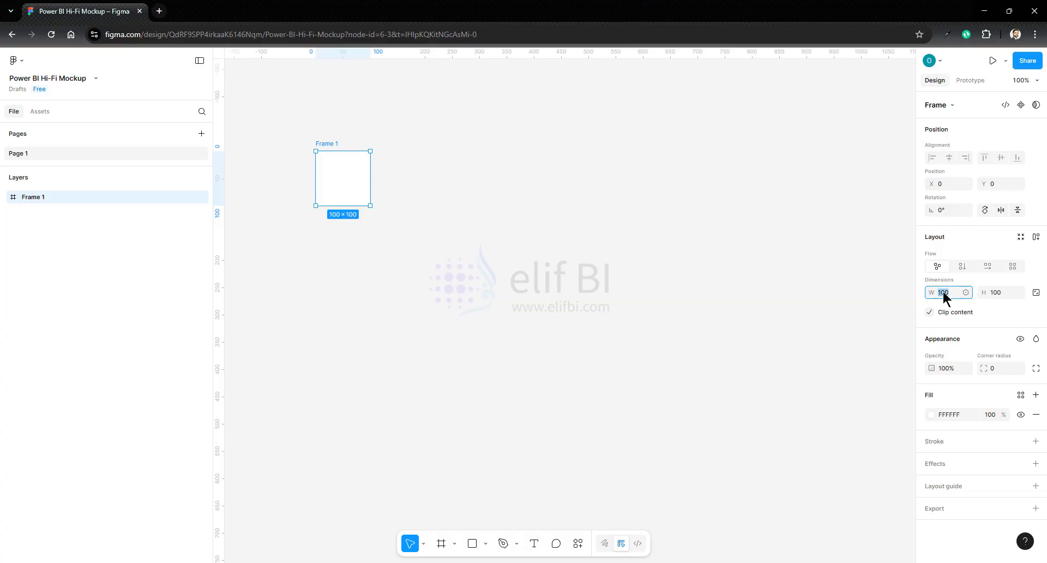
type("1920")
key("Tab")
type("10")
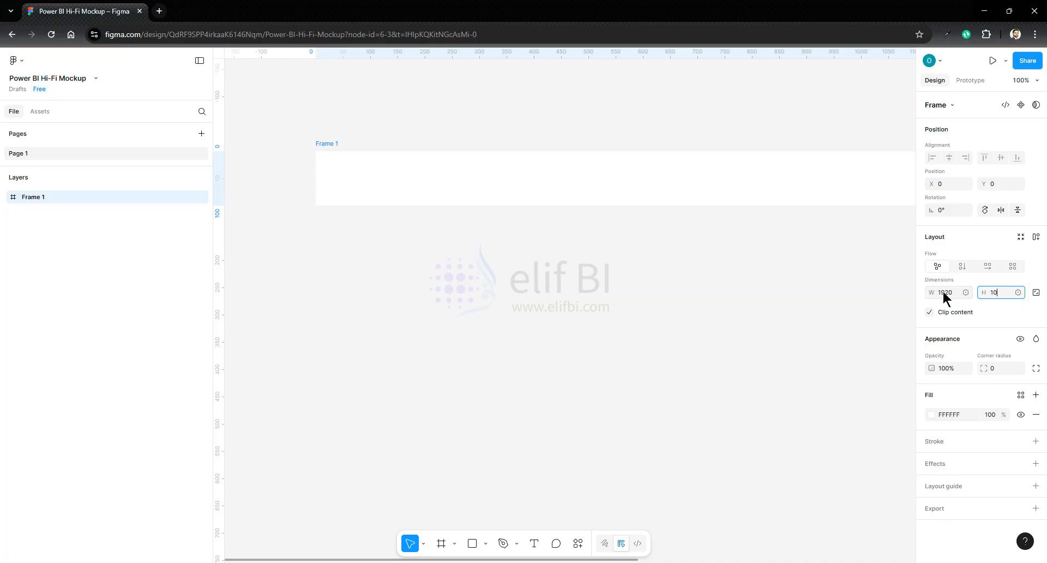
type("80")
key("Return")
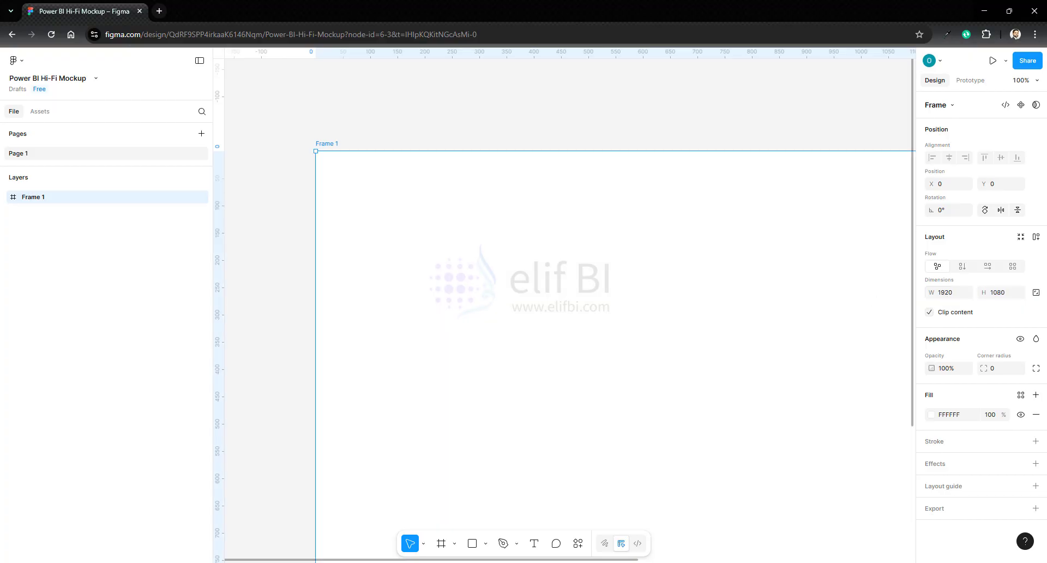
- Set the frame's fill colour to FBFBFB
left_click(1020, 80)
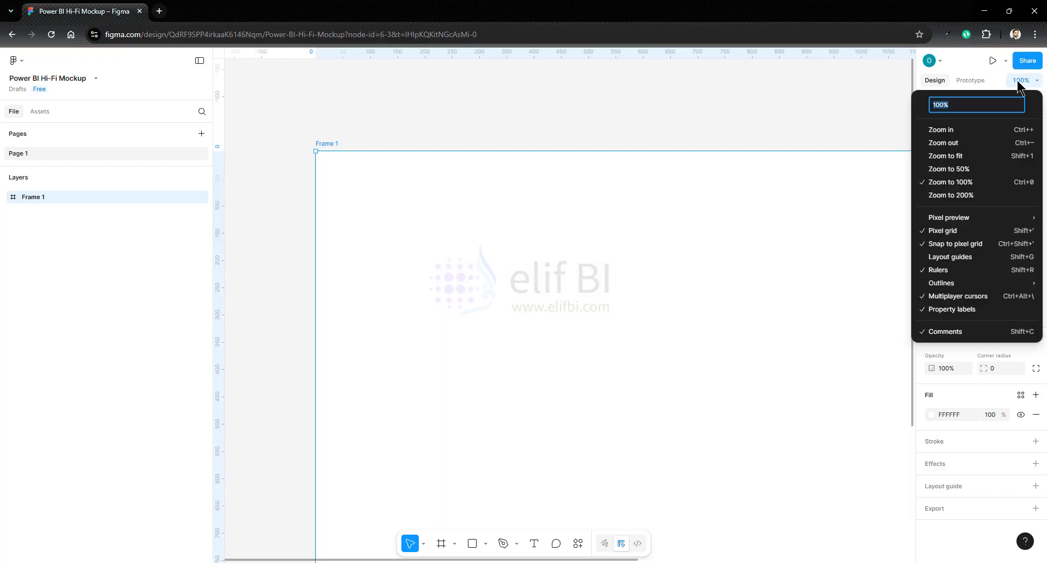
left_click(958, 157)
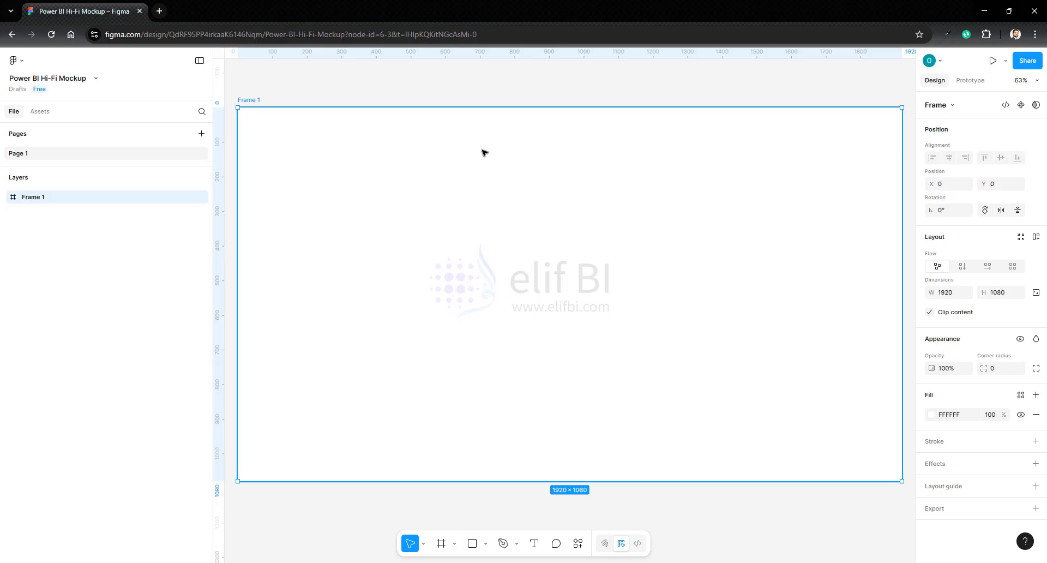
left_click(950, 414)
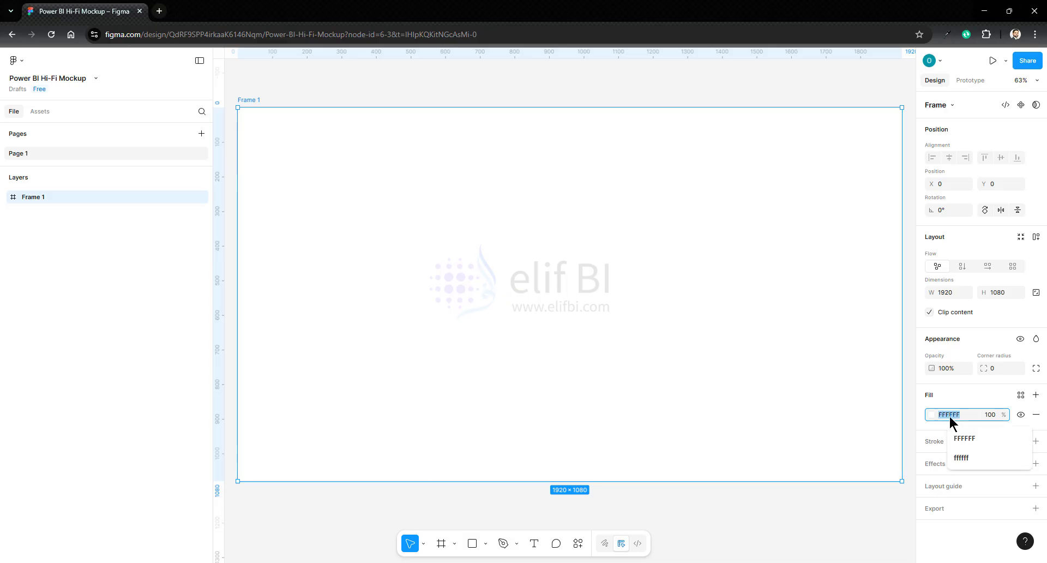
type("FB")
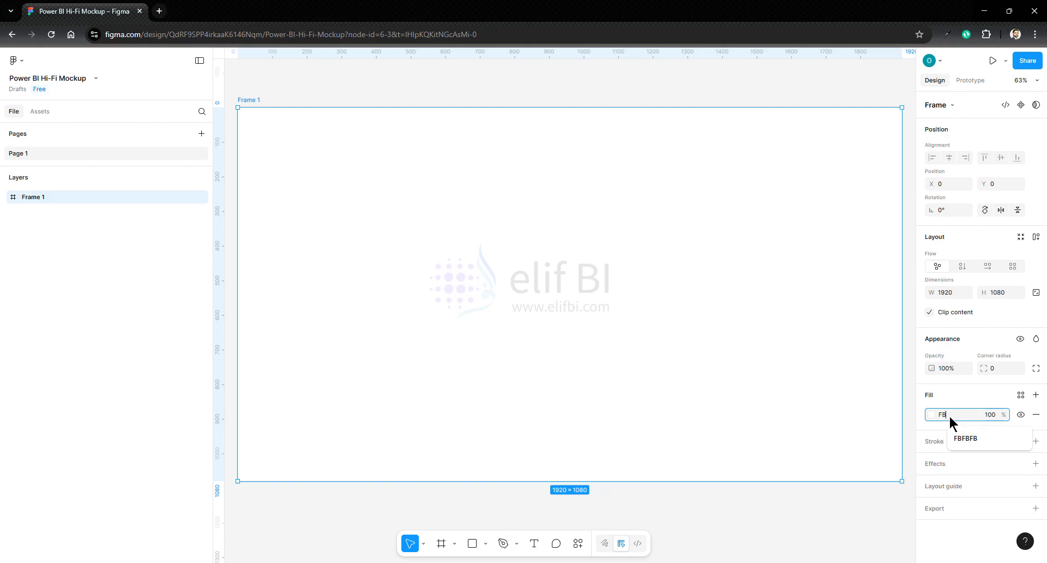
type("FBFB")
key("Return")
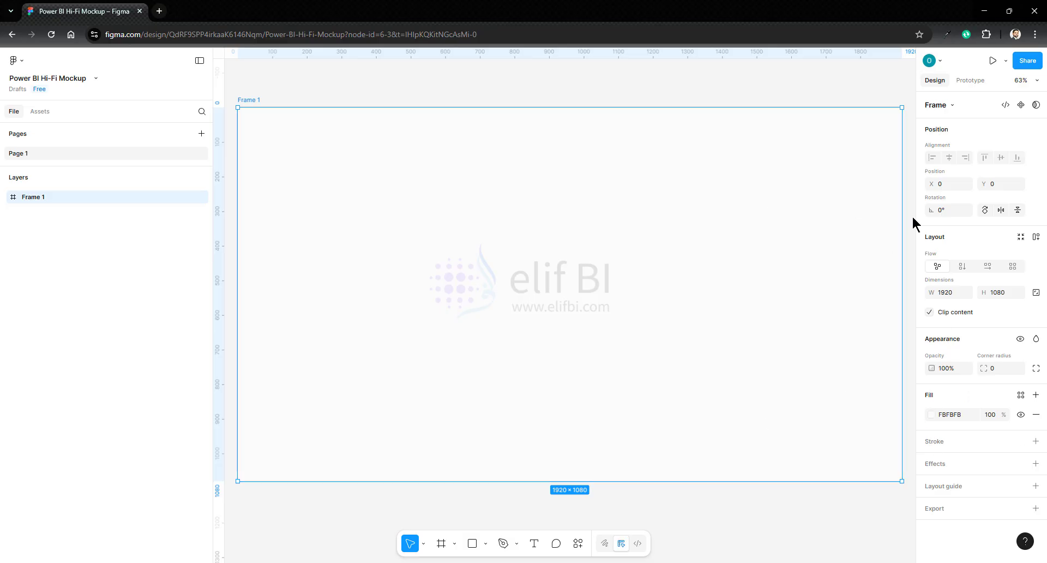
- Add a rectangle about 1779 × 964 inside the frame and centre it horizontally and vertically
left_click(487, 548)
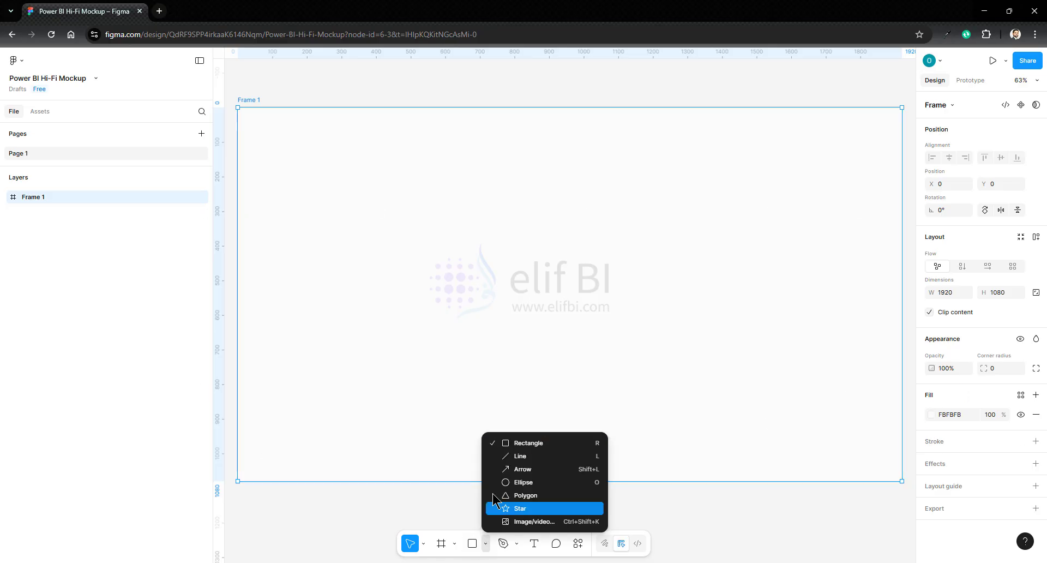
left_click(518, 447)
left_click(273, 138)
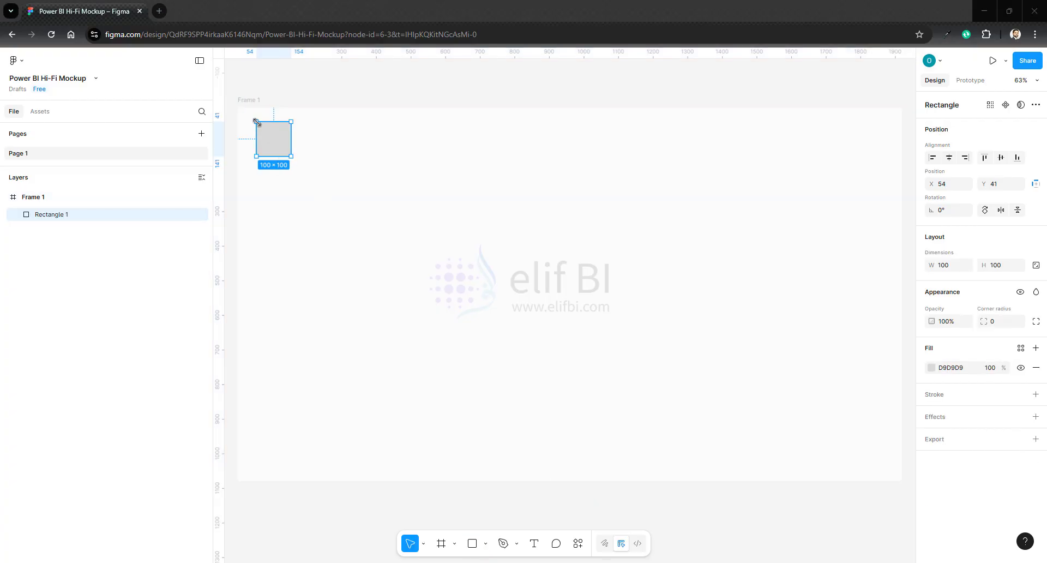
left_click_drag(257, 122, 879, 415)
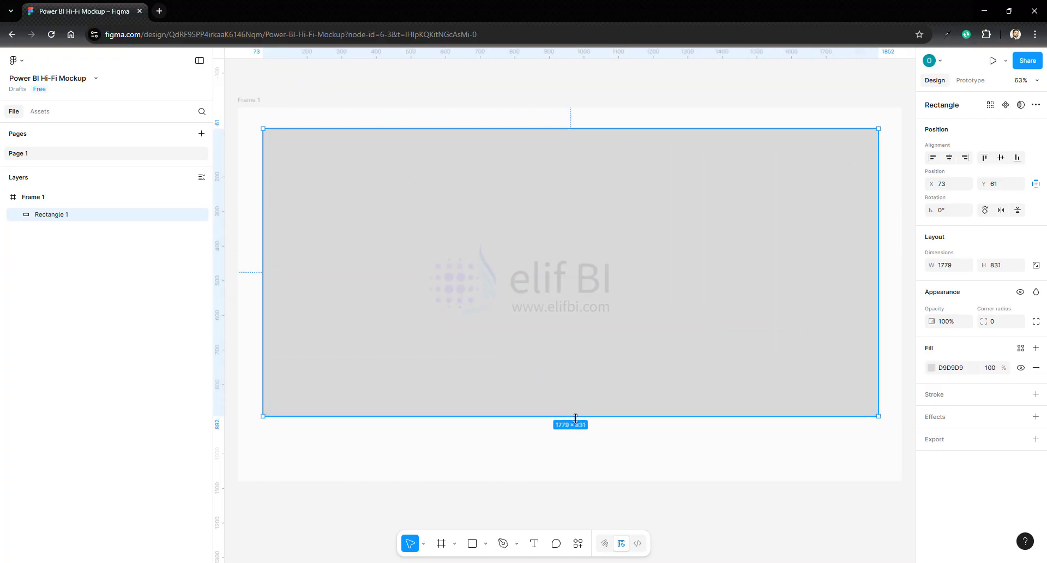
left_click_drag(575, 416, 580, 462)
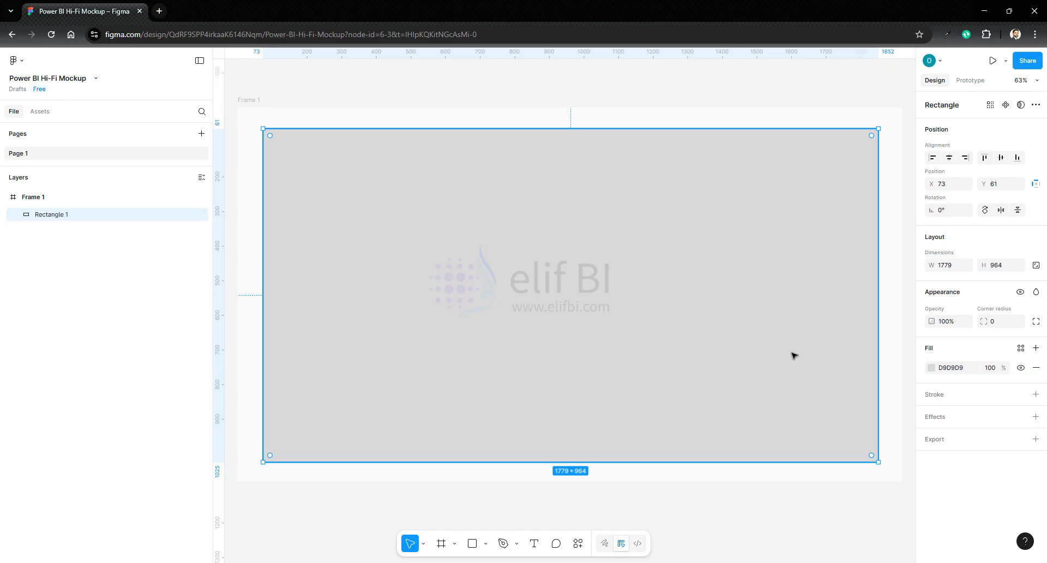
left_click(950, 159)
left_click(1001, 161)
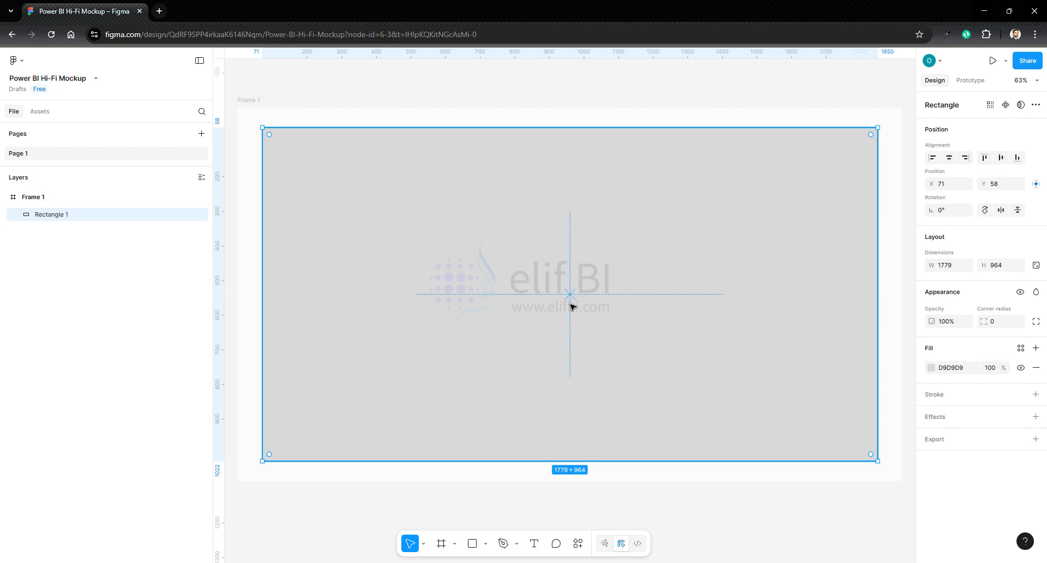
- Give the rectangle a corner radius of 18 and a white FFFFFF fill
left_click(998, 320)
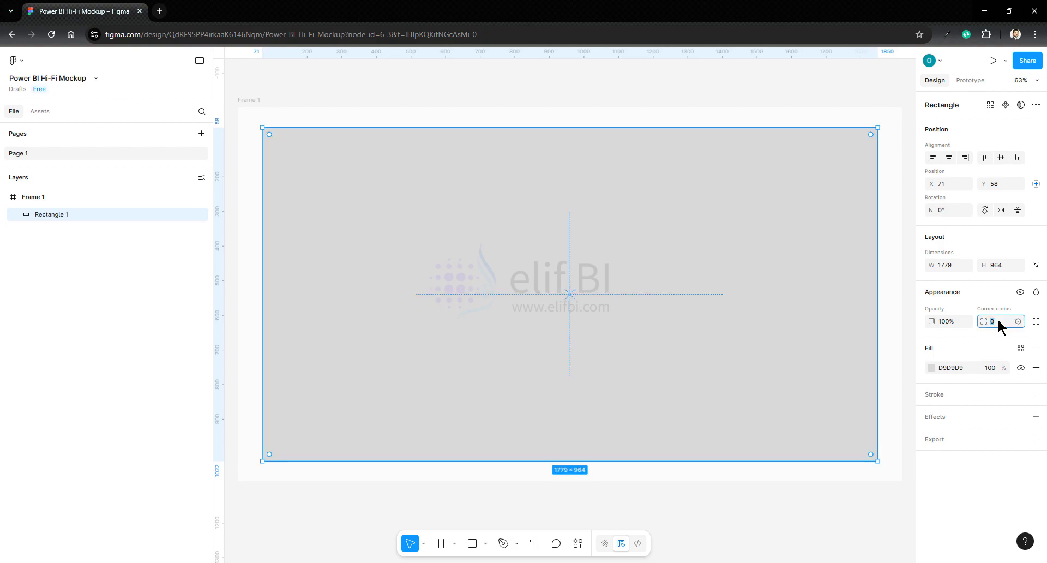
key("Up")
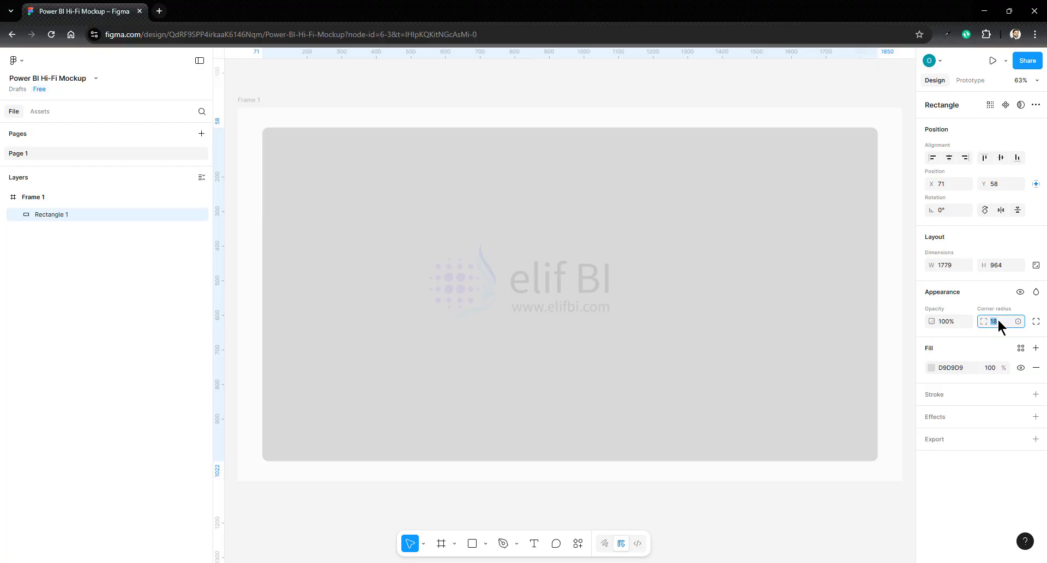
left_click(932, 368)
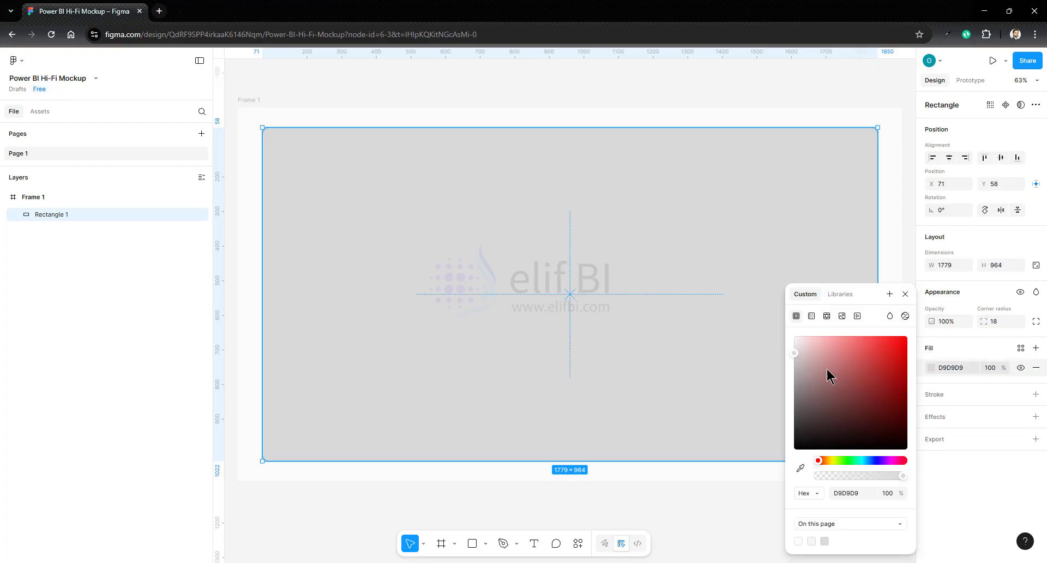
left_click(803, 341)
left_click_drag(787, 338, 755, 313)
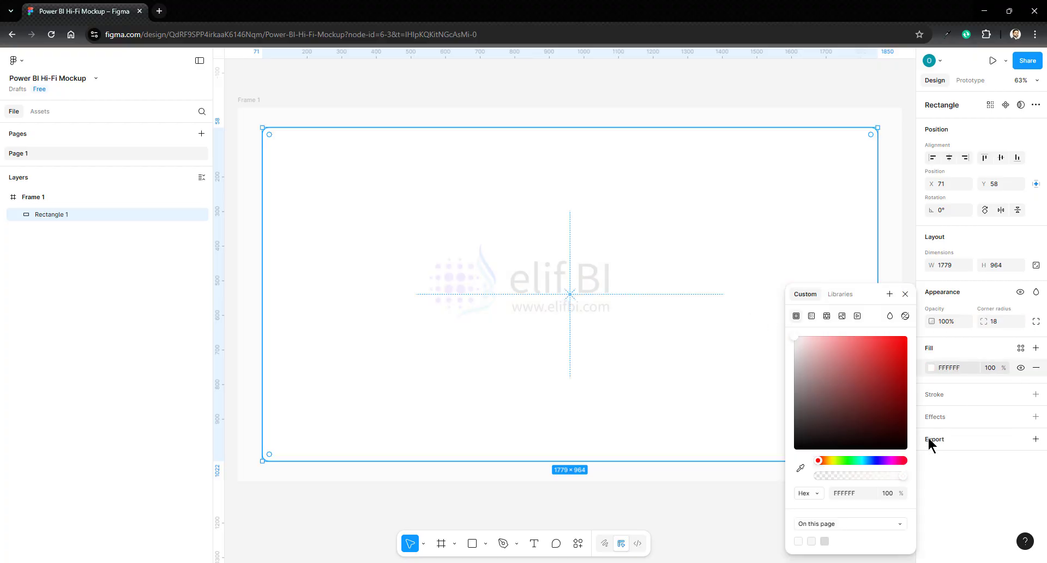
left_click(949, 477)
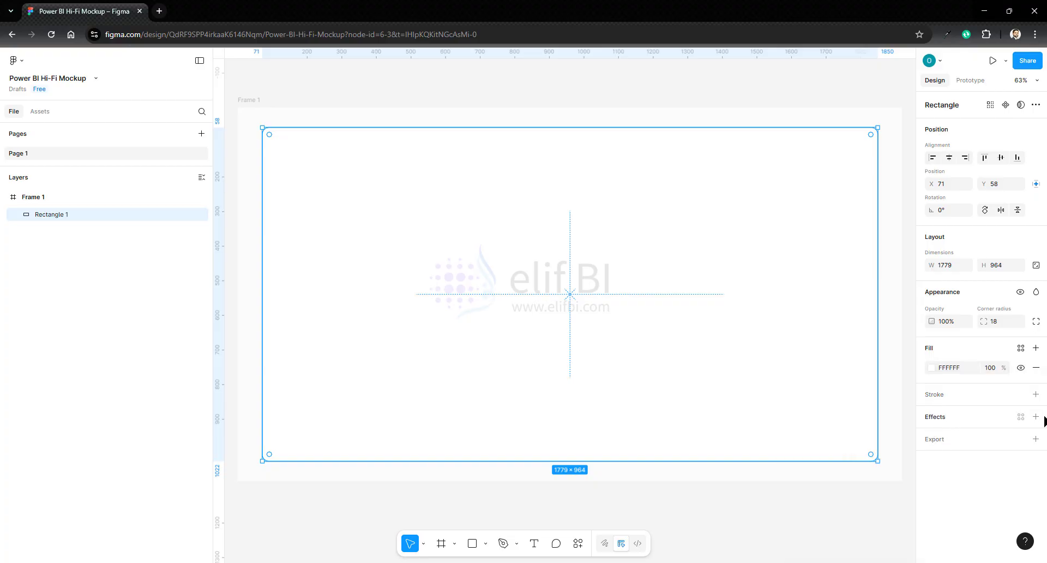
- Add a drop shadow to the rectangle with X 11, Y 18 and blur 43, and soften its colour opacity
left_click(1036, 416)
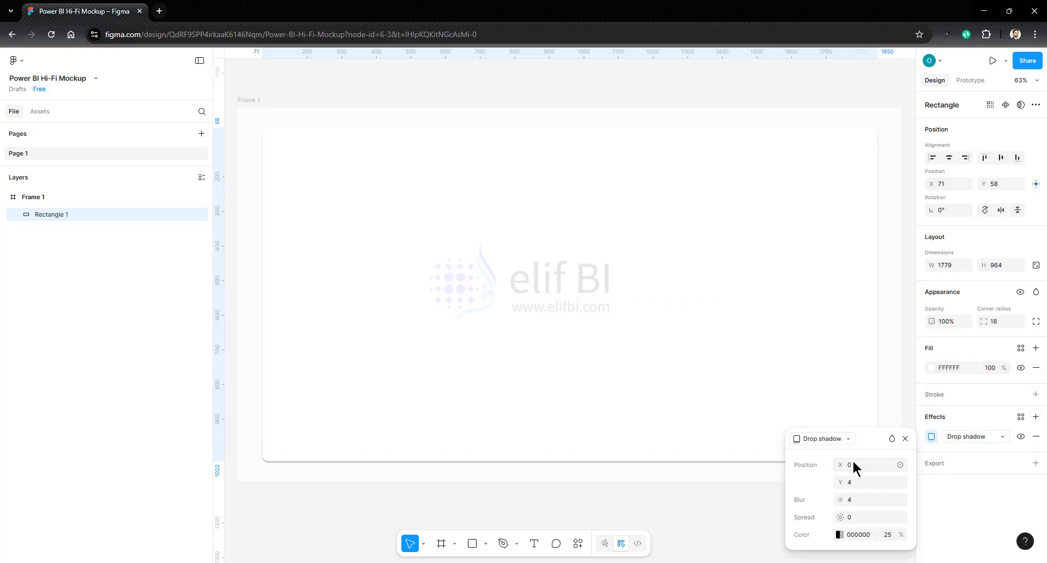
left_click(854, 467)
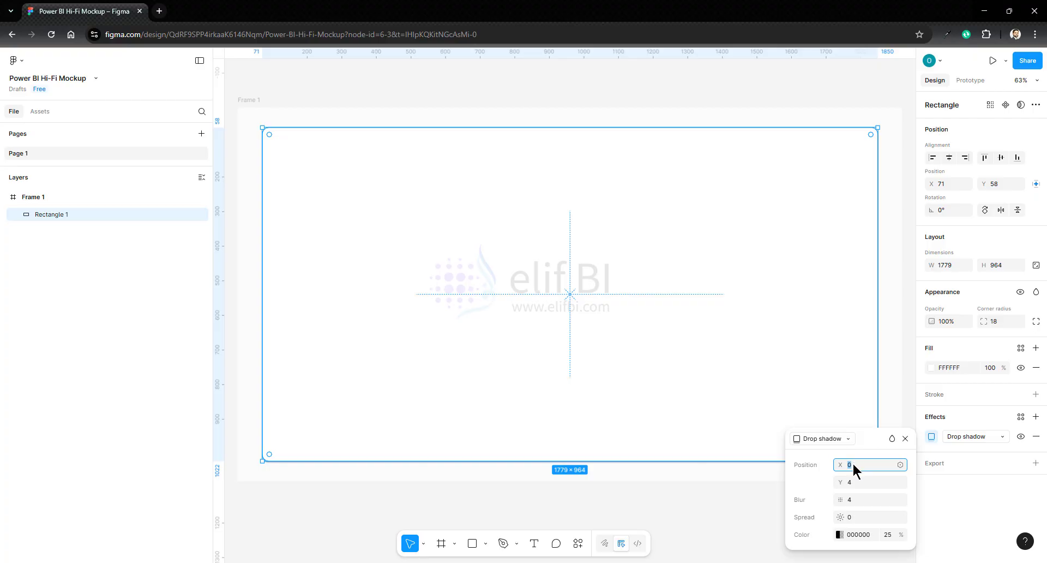
key("Tab")
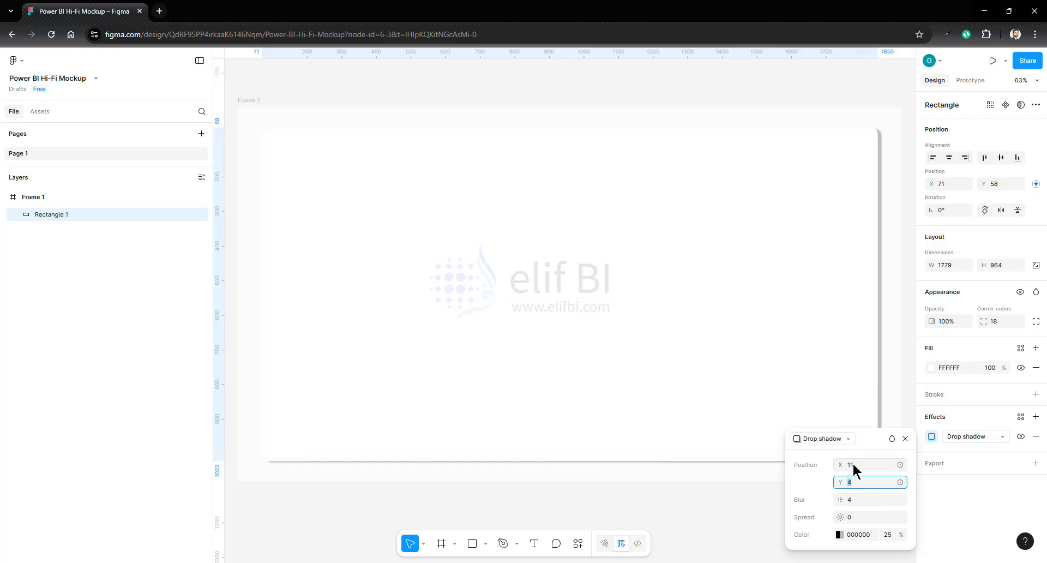
type("18")
key("Tab")
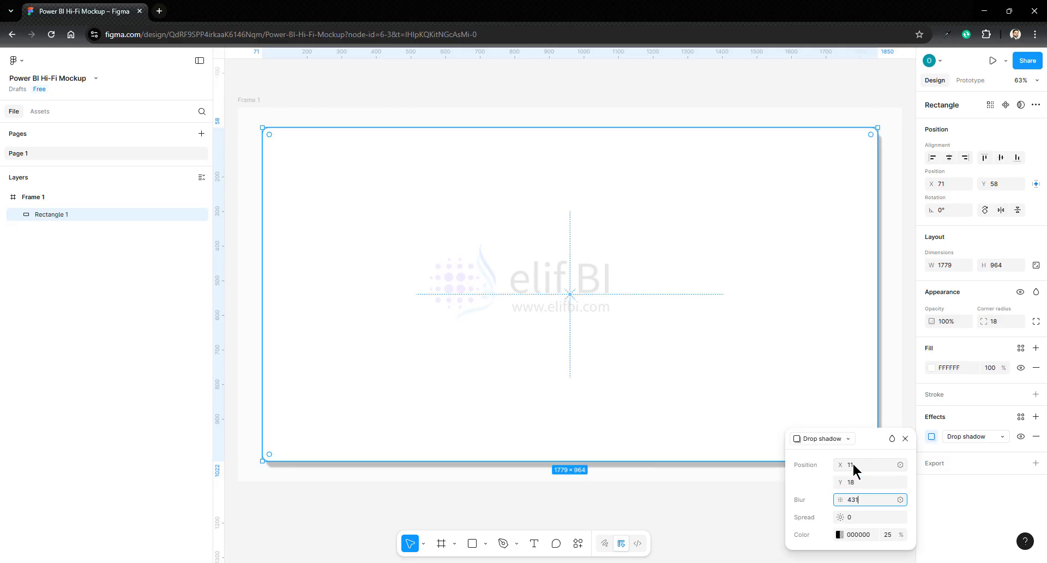
left_click(889, 537)
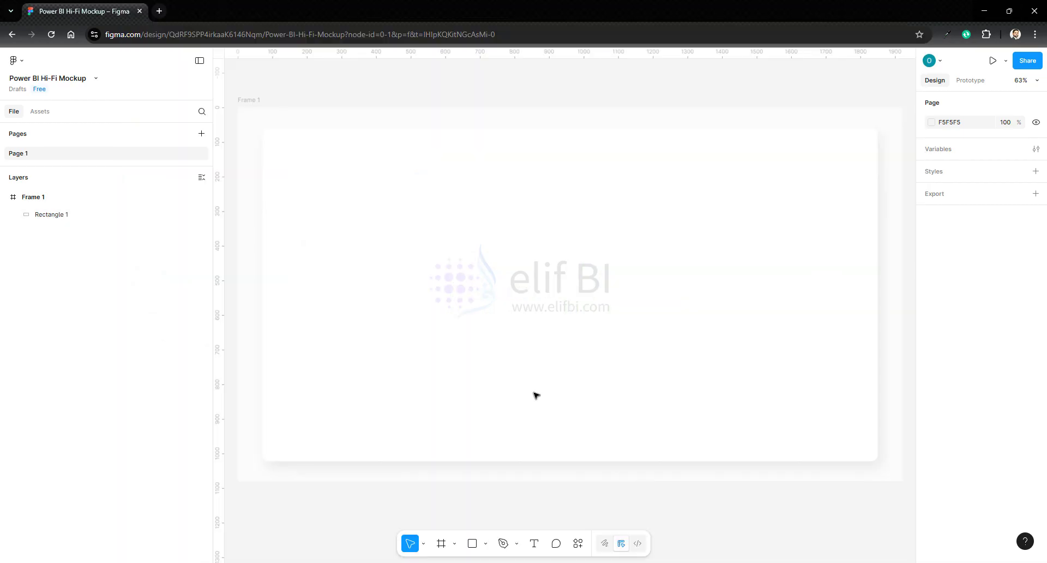
- Draw a vertical divider line about 964 long at X 350 across the rectangle's full height and colour its stroke light grey
left_click(485, 543)
left_click(512, 456)
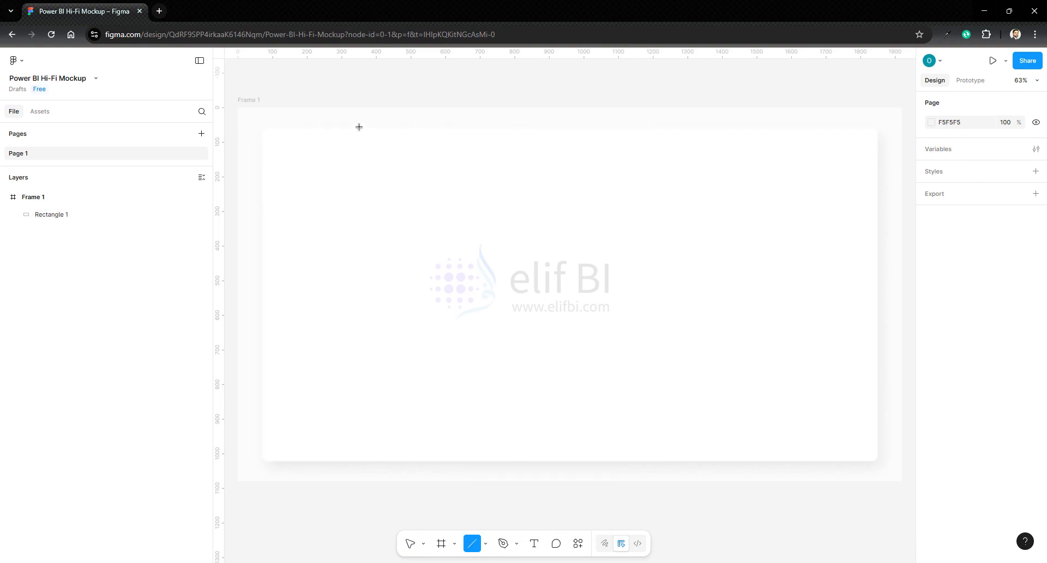
mouse_move(359, 127)
left_mouse_down()
mouse_move(390, 332)
mouse_move(360, 461)
left_mouse_up()
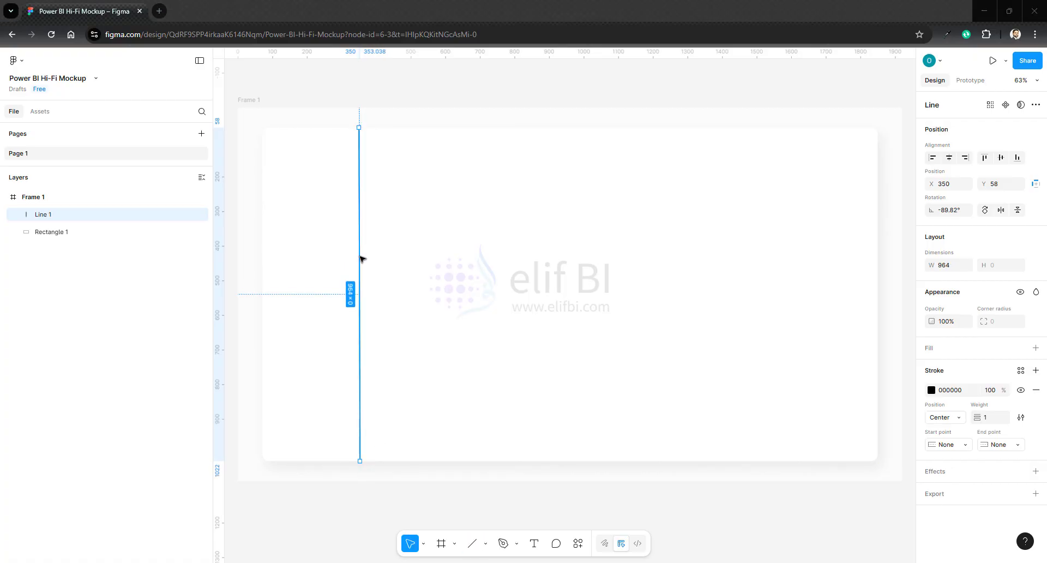
left_click(931, 391)
left_click(794, 353)
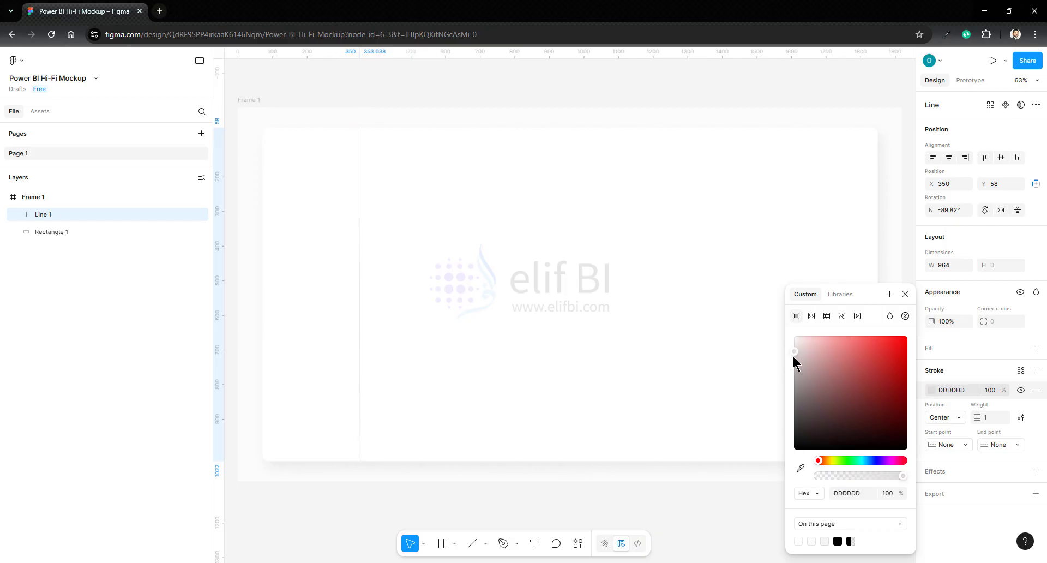
left_click_drag(791, 356, 787, 360)
left_click(498, 489)
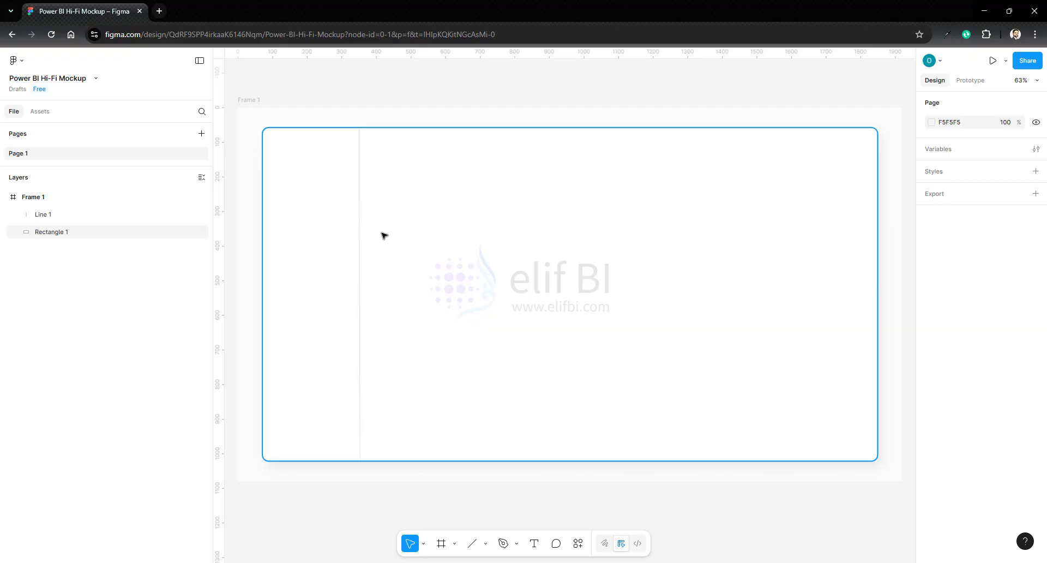
- Duplicate the vertical divider, rotate the copy by 90°, and place it near Y 106 from the sidebar divider to the main card's right edge
left_click(364, 237)
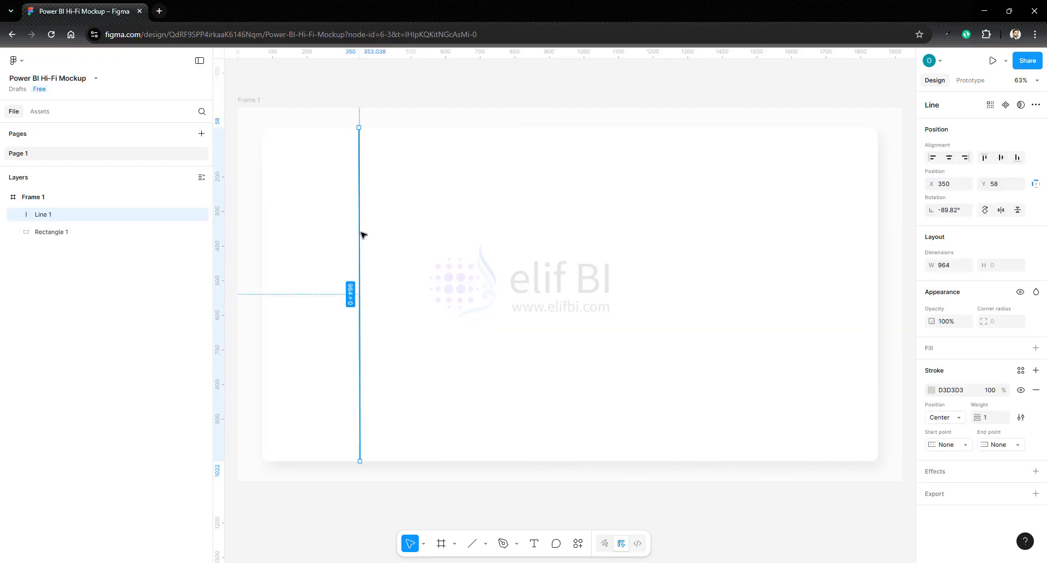
key("ctrl+d")
left_click_drag(362, 156, 546, 156)
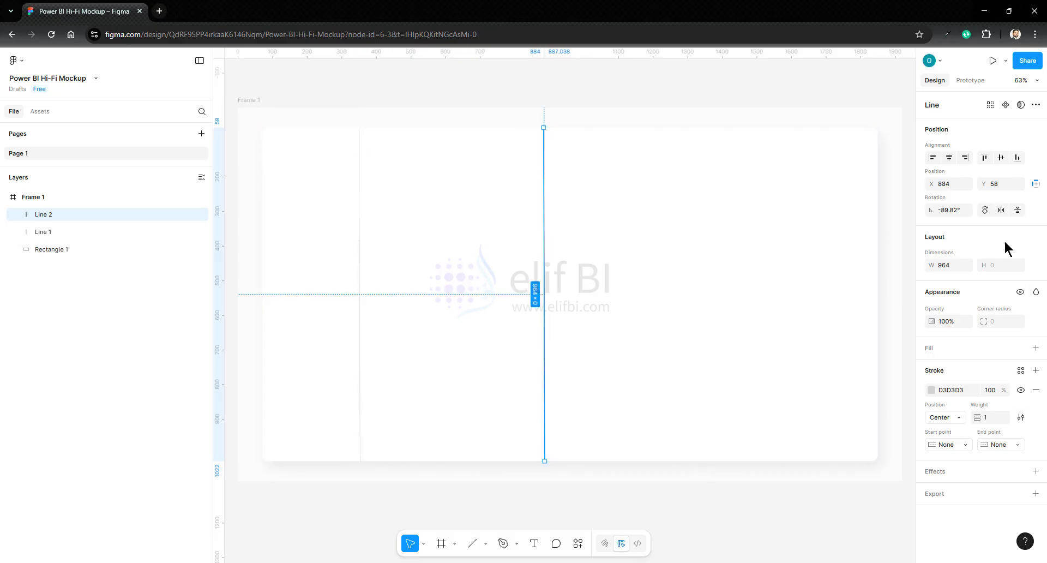
left_click(985, 210)
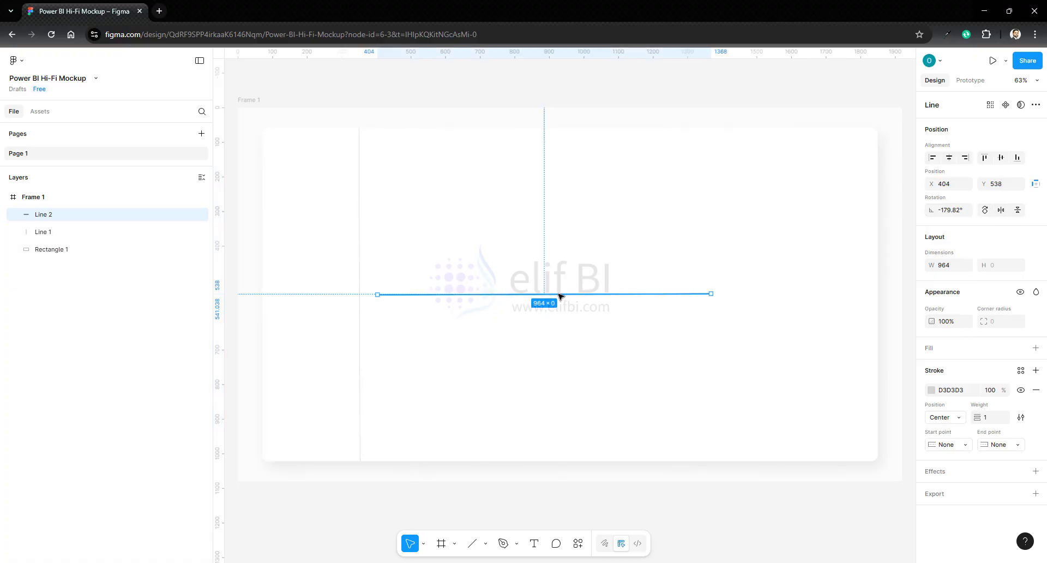
left_click_drag(561, 294, 542, 147)
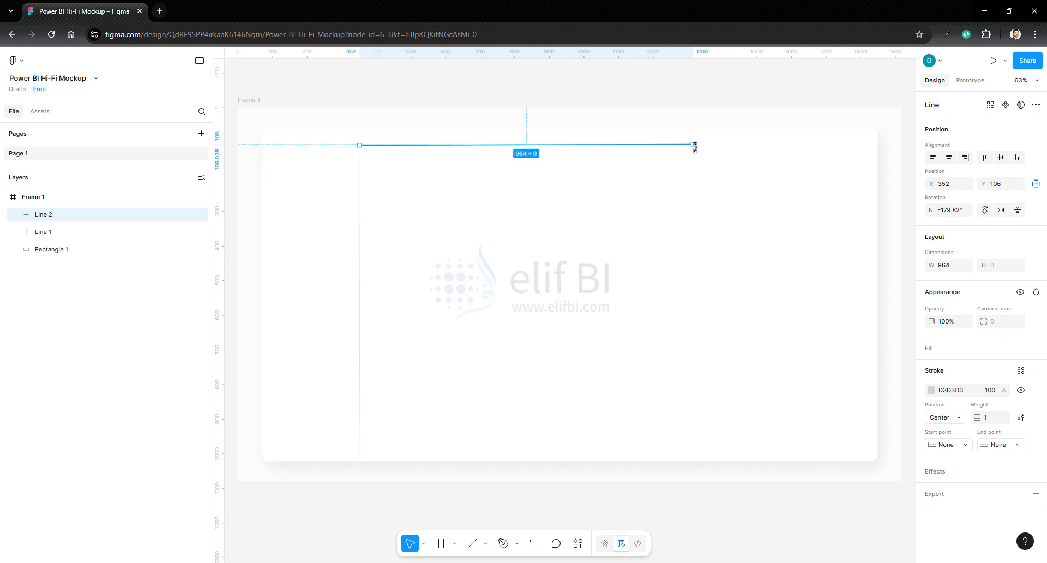
left_click_drag(697, 145, 877, 146)
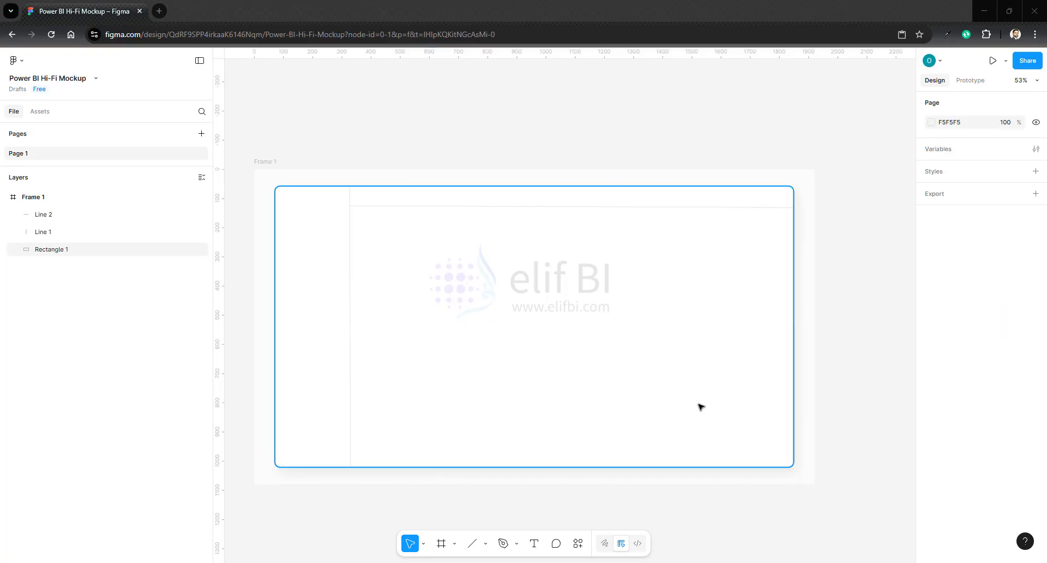
left_click(831, 305)
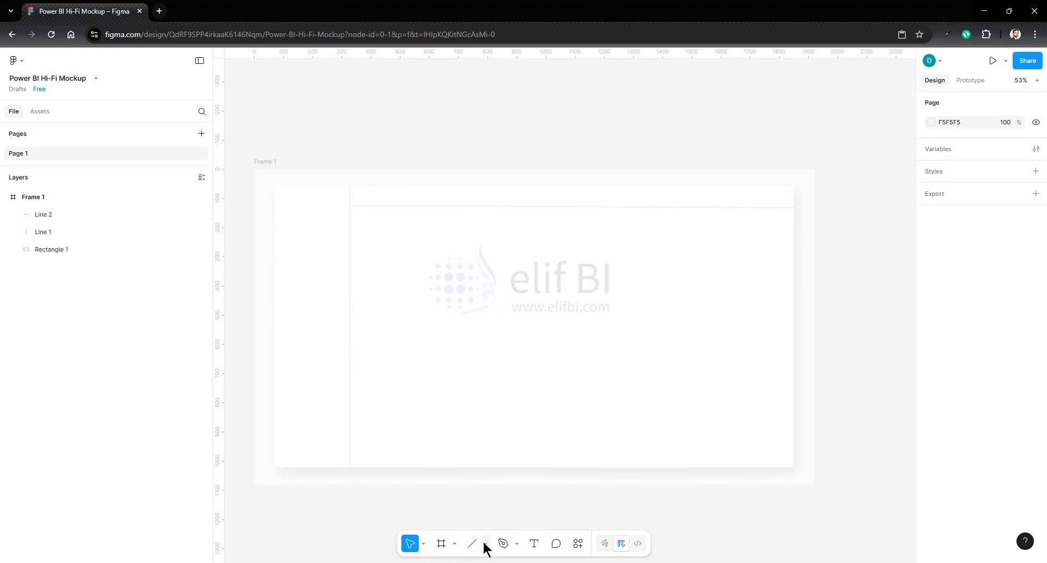
- Draw a rectangle about 467 × 189 below the header line at about X 692, Y 202 and fill it white FFFFFF
left_click(486, 544)
left_click(512, 442)
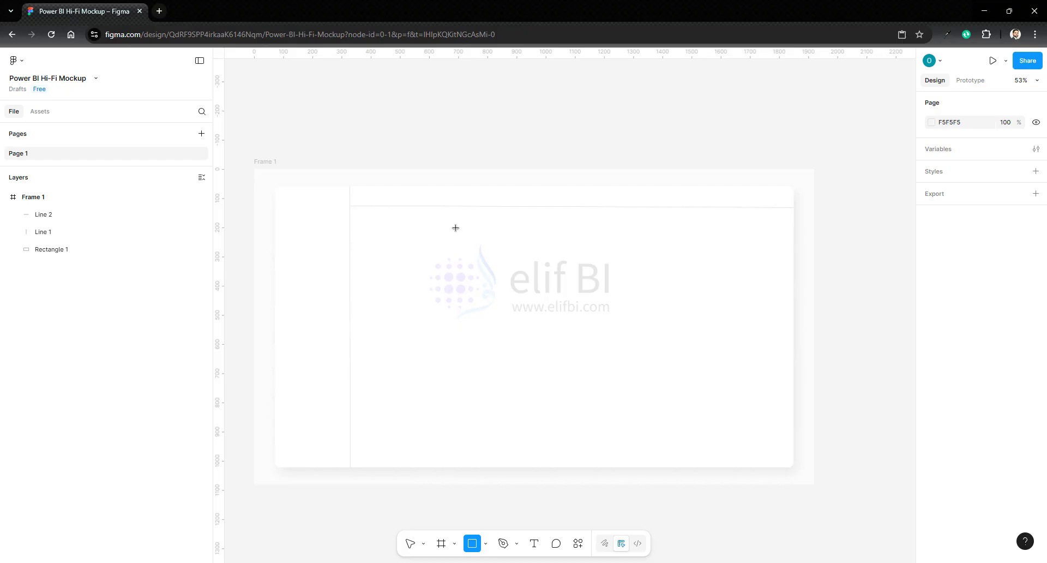
left_click_drag(456, 227, 608, 285)
left_click(932, 367)
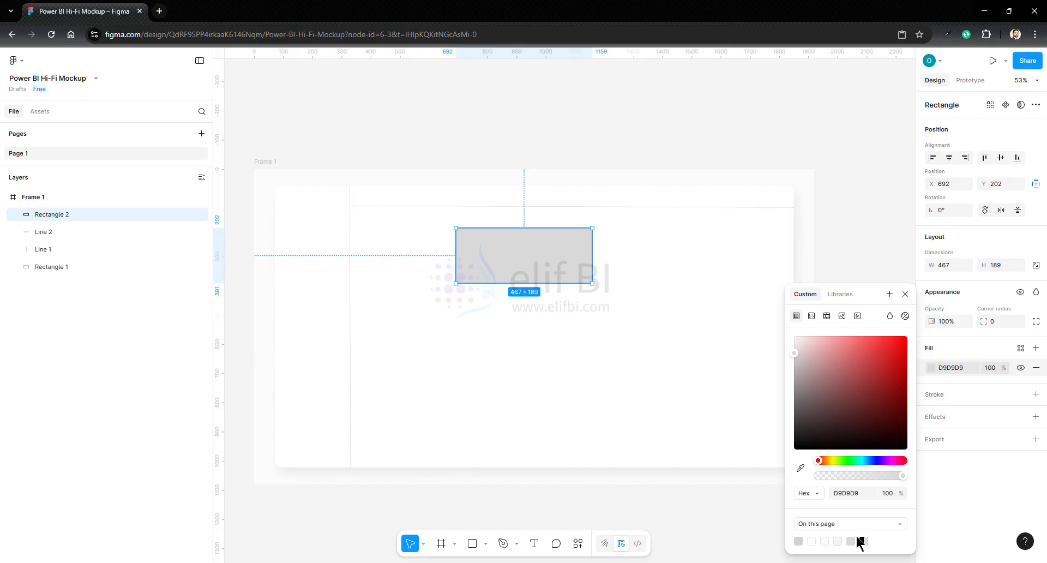
left_click(799, 540)
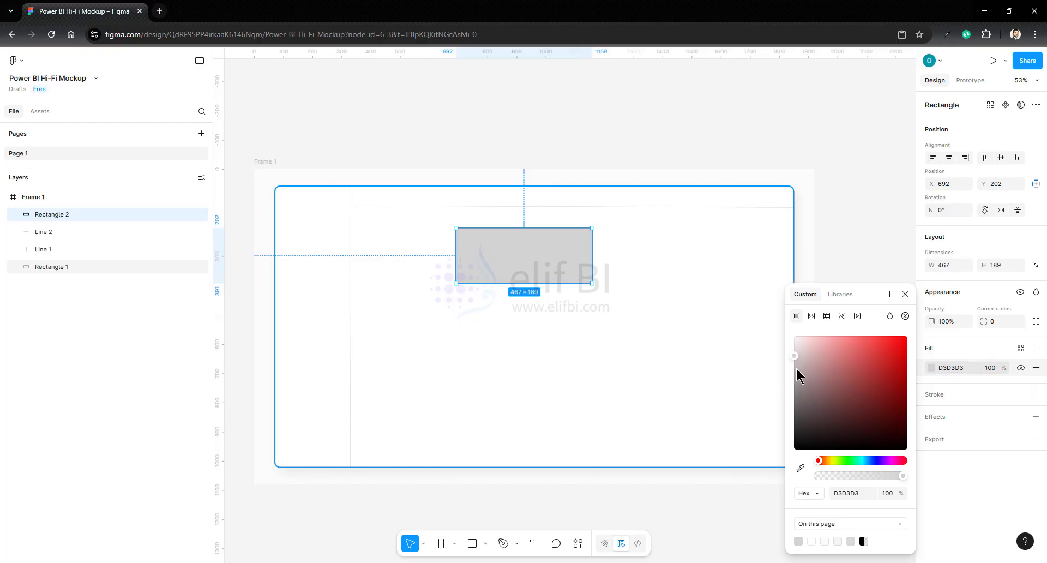
left_click_drag(797, 341, 790, 331)
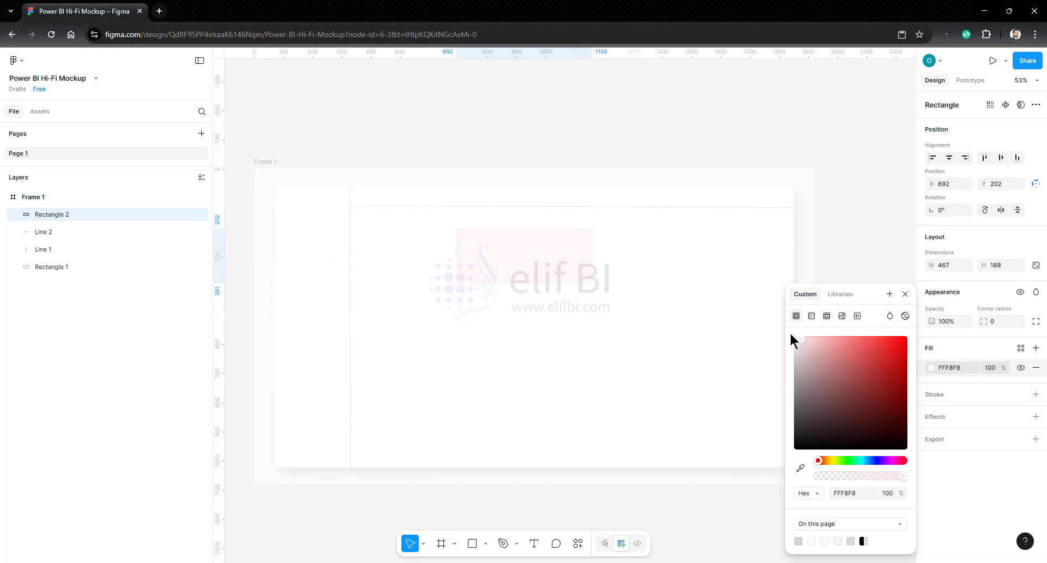
- Add an inside stroke to the new rectangle in the light grey D3D3D3 already used on the page
left_click(942, 395)
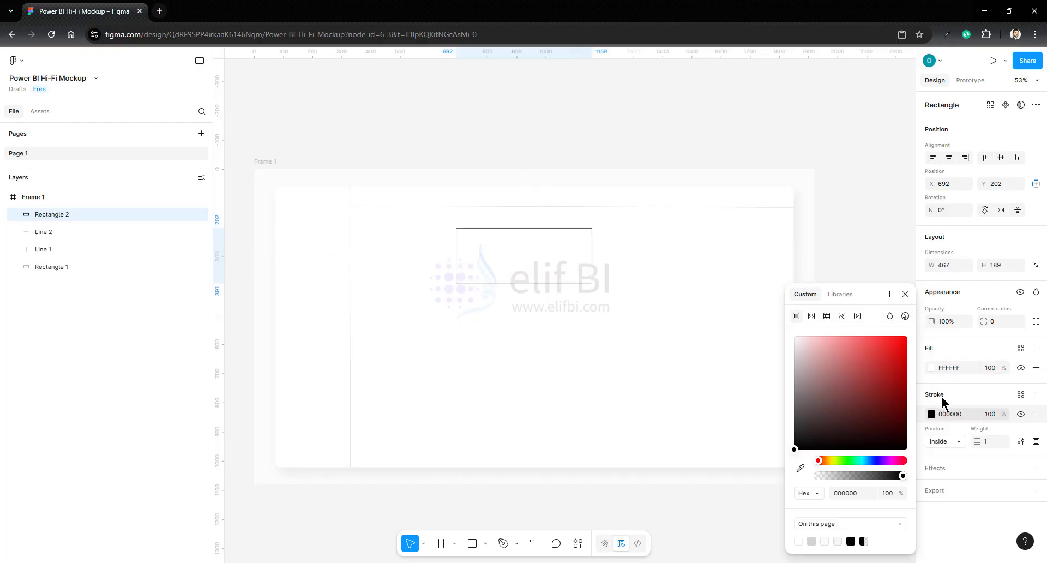
left_click(812, 540)
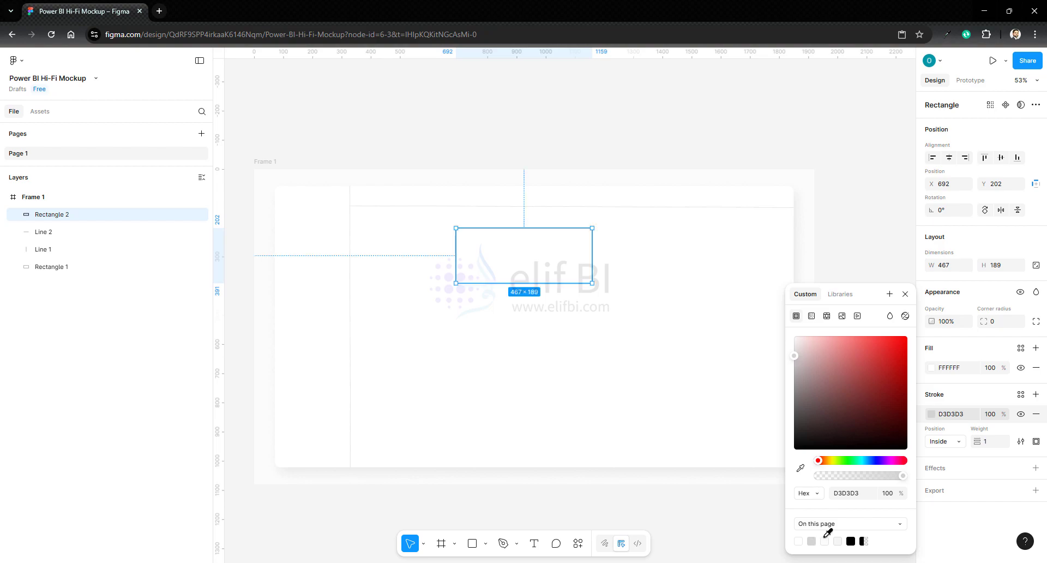
left_click(825, 257)
left_click(589, 261)
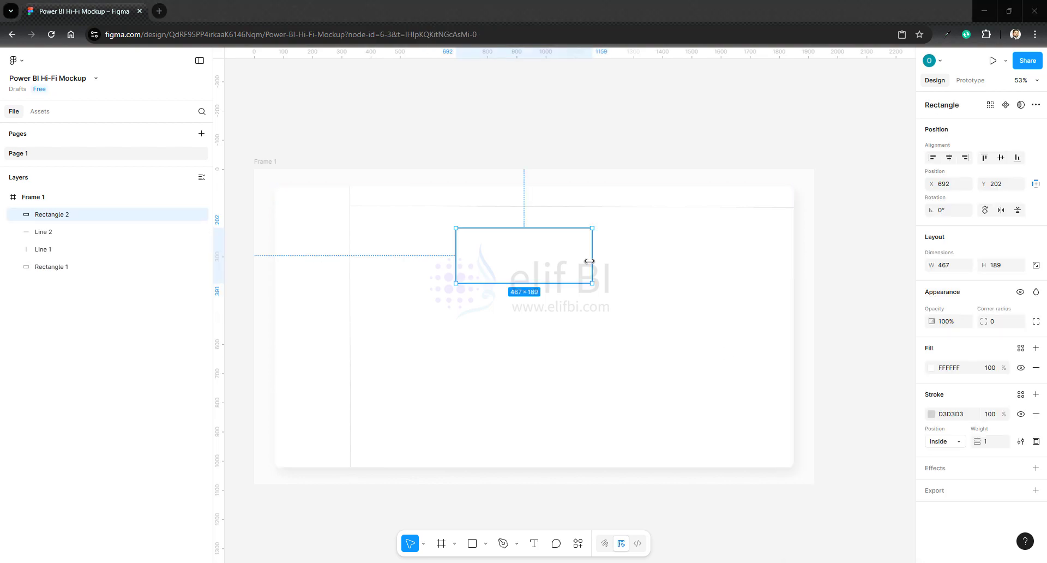
- Resize the rectangle to about 551 × 187 and set its corner radius to 15
left_click_drag(589, 261, 617, 260)
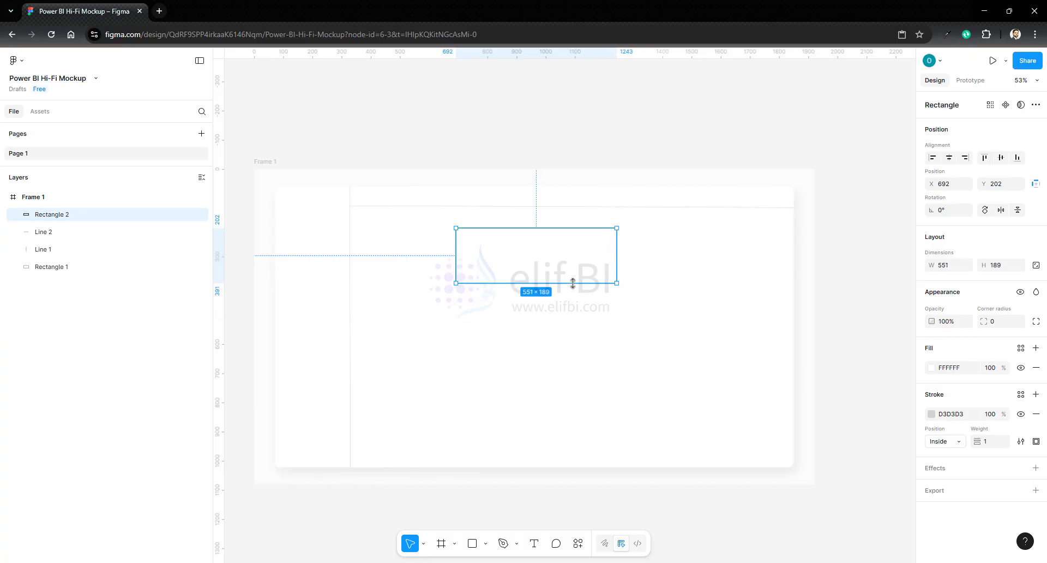
left_click_drag(573, 283, 573, 282)
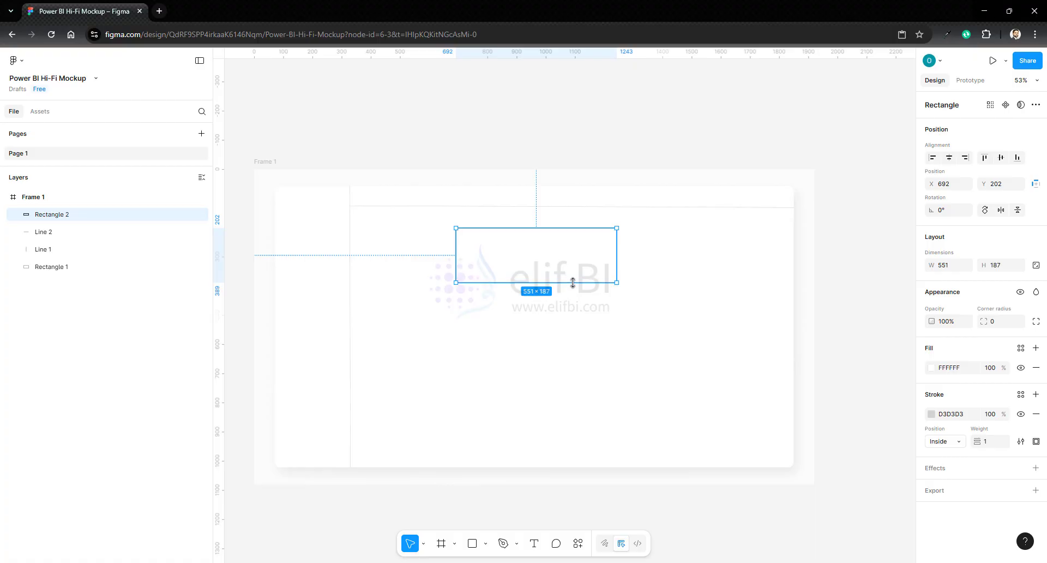
left_click(720, 310)
left_click(470, 243)
left_click(995, 323)
type("15")
scroll(874, 326, "up", 2)
scroll(580, 242, "left", 3)
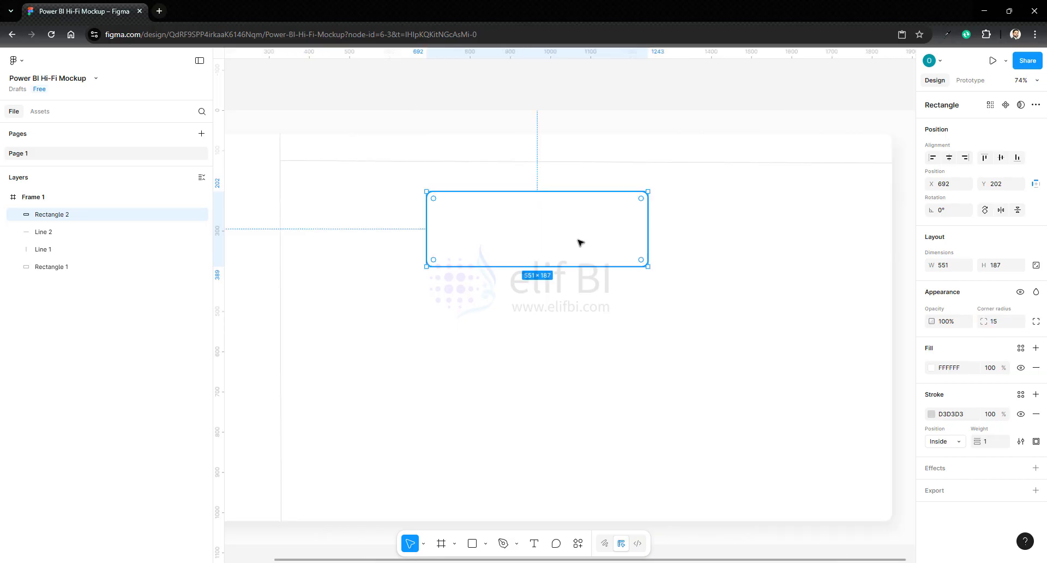
- Paste the copied 552 × 186 card and place it to the right of the first card in the same row
key("ctrl+v")
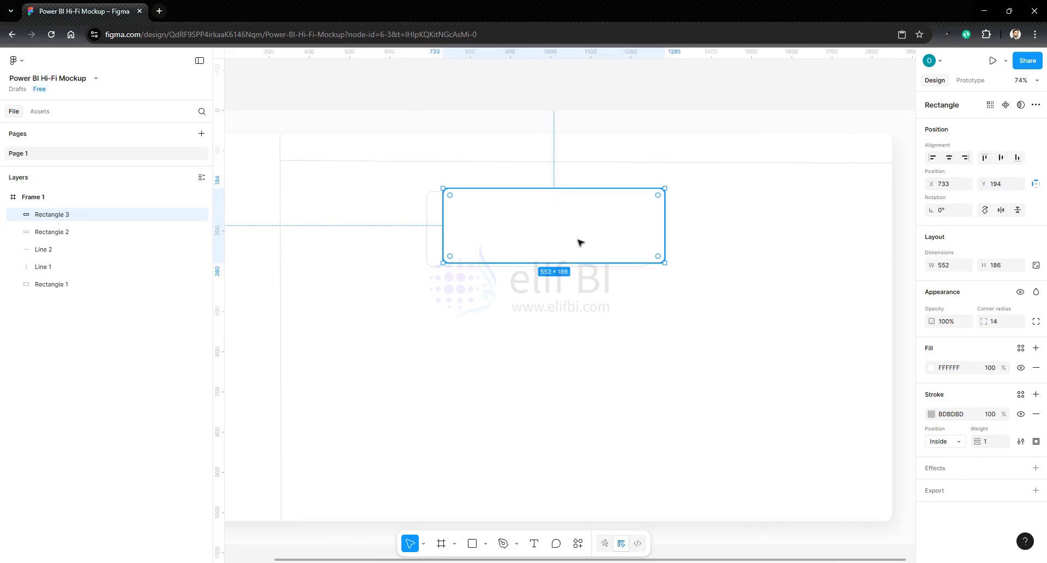
left_click_drag(580, 242, 795, 243)
- Duplicate the first card, move the copy to the next row at about X 366, Y 412, and extend its height to about 274
left_click(533, 251)
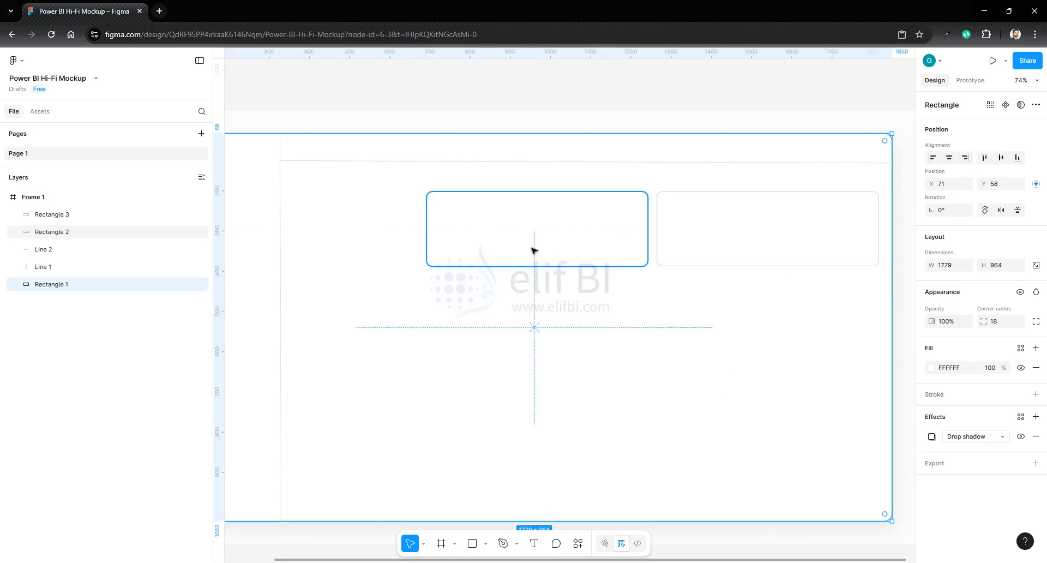
key("ctrl+d")
left_click_drag(526, 250, 390, 328)
left_click_drag(446, 350, 452, 385)
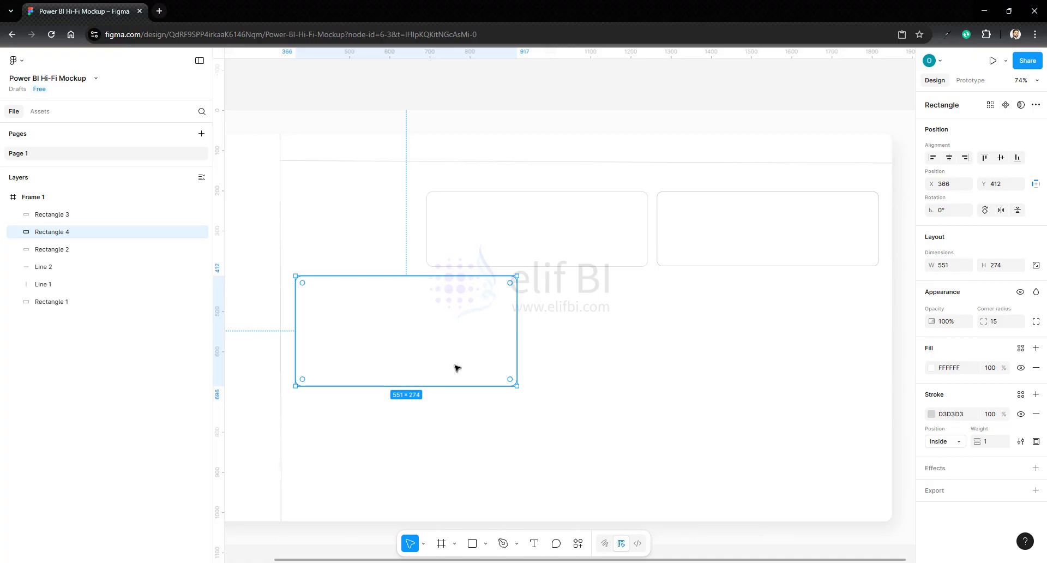
- Duplicate the middle-row card directly below as a bottom-row card about 282 high, and extend the middle-row card's height to about 288
key("ctrl+d")
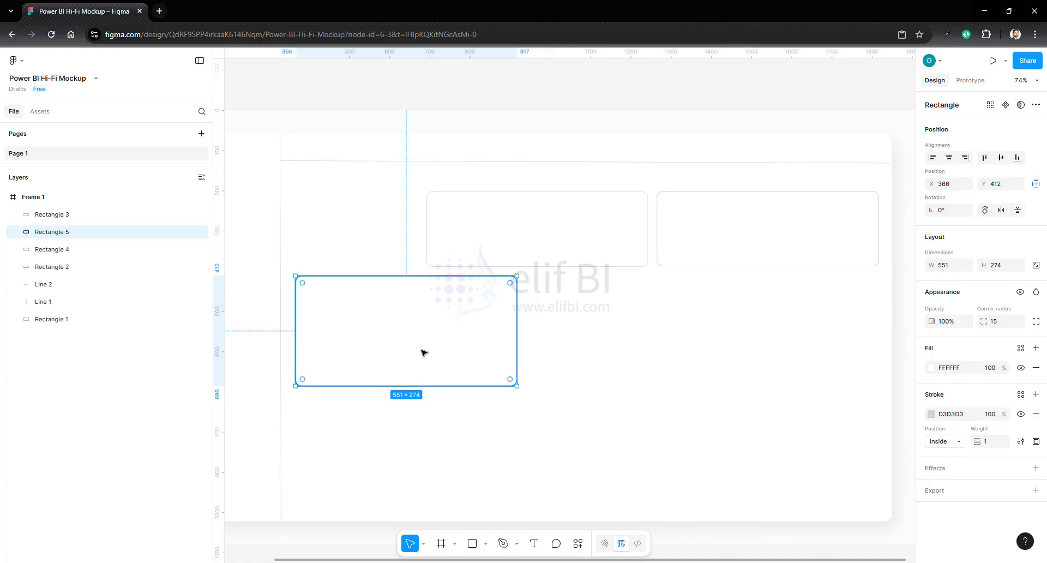
left_click_drag(421, 349, 420, 459)
left_click_drag(409, 405, 412, 392)
left_click(413, 372)
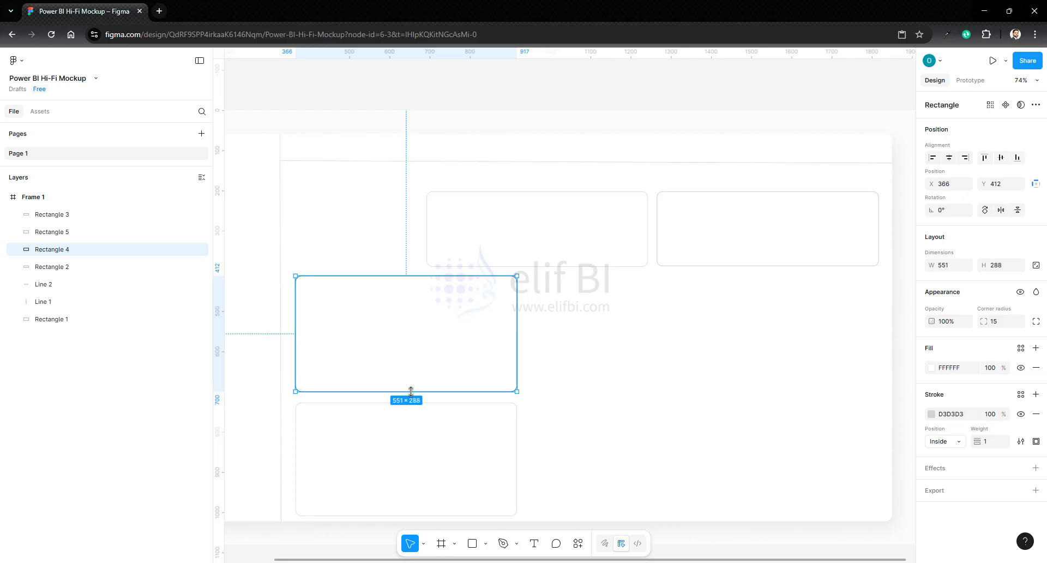
- Select the first top-row card with the middle and bottom cards and distribute their vertical spacing evenly
left_click(466, 245)
left_click(451, 376, "shift")
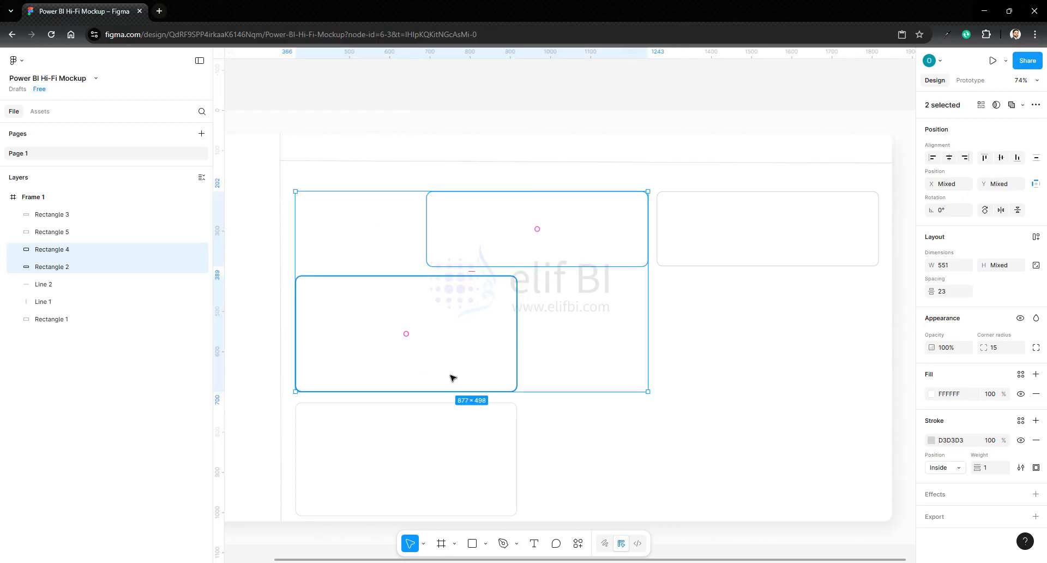
left_click(516, 469, "shift")
left_click(1036, 157)
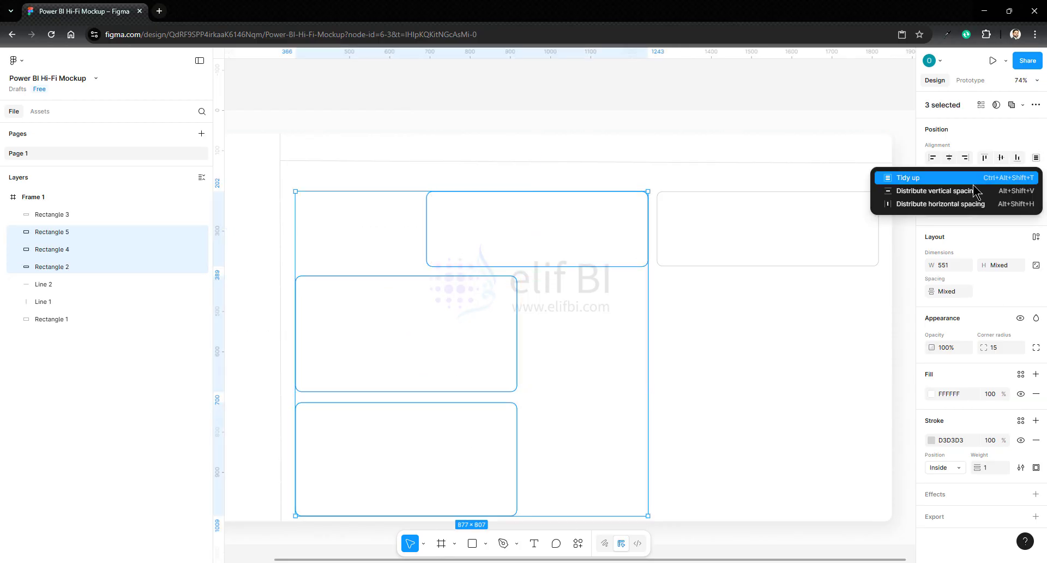
left_click(929, 192)
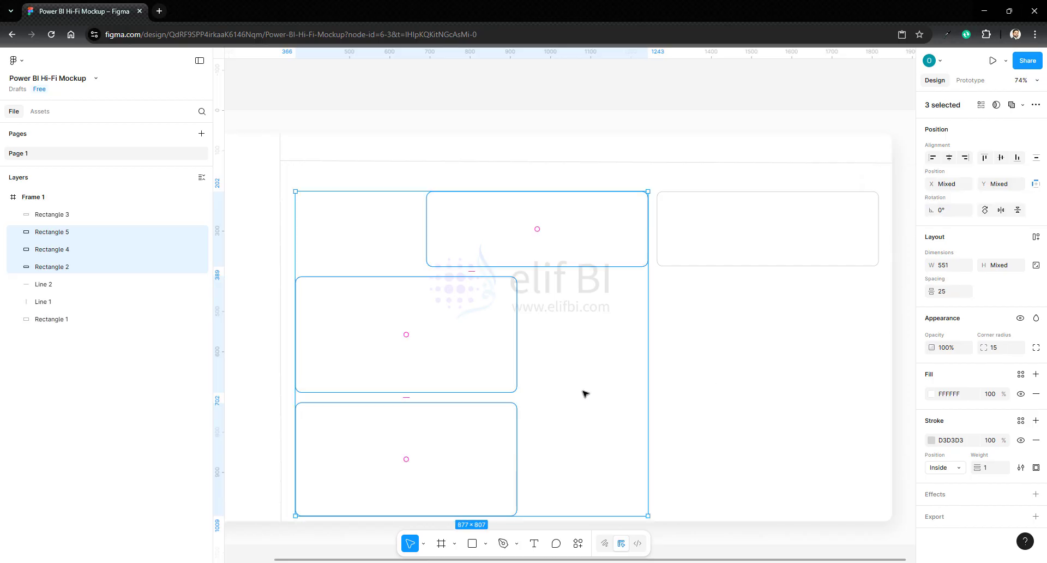
- Widen the bottom card to about 1451 so that it aligns with the right edge of the top-row cards
left_click(468, 325)
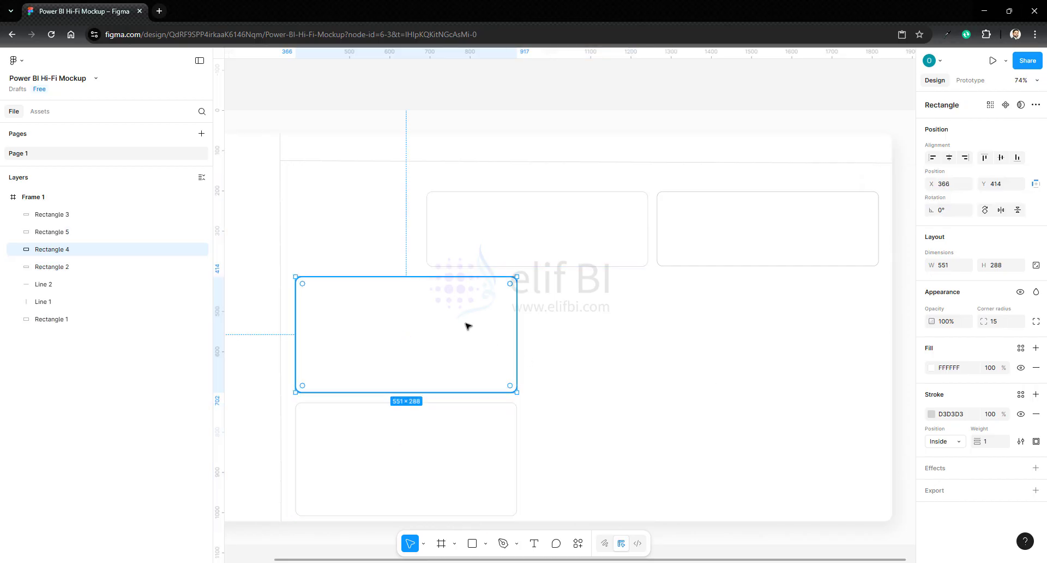
left_click(479, 462)
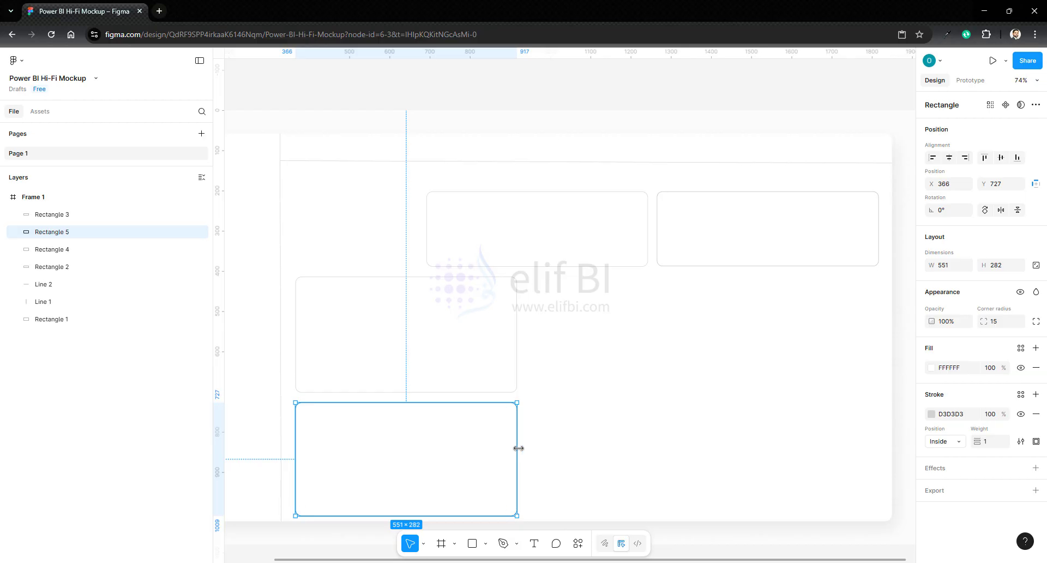
left_click_drag(516, 448, 879, 447)
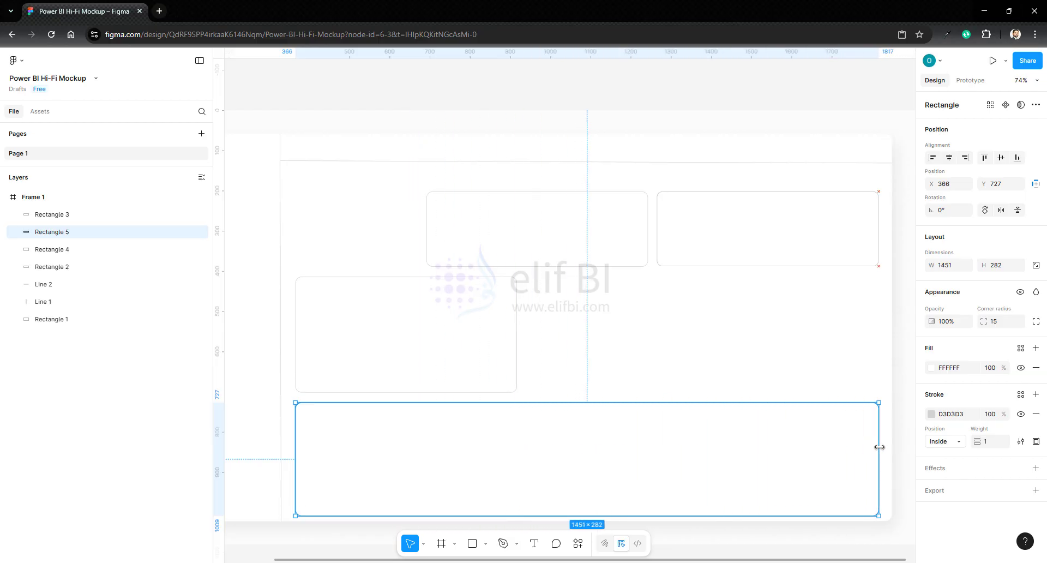
left_click(910, 412)
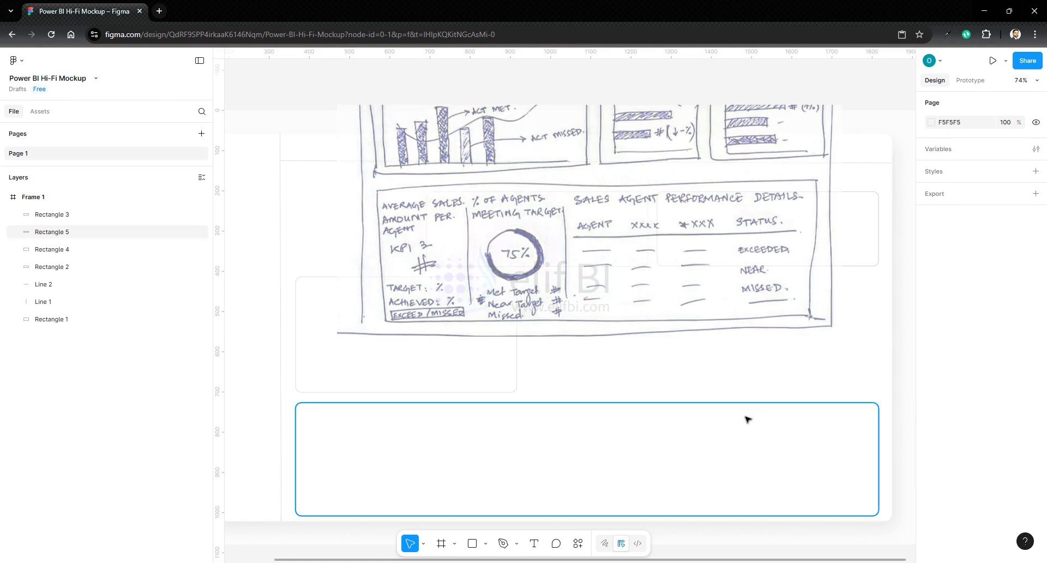
- Widen the middle-row card to about 654, place a duplicate at about X 1163 in the same row, and adjust the copy's left edge
left_click(492, 355)
left_click_drag(518, 320, 558, 321)
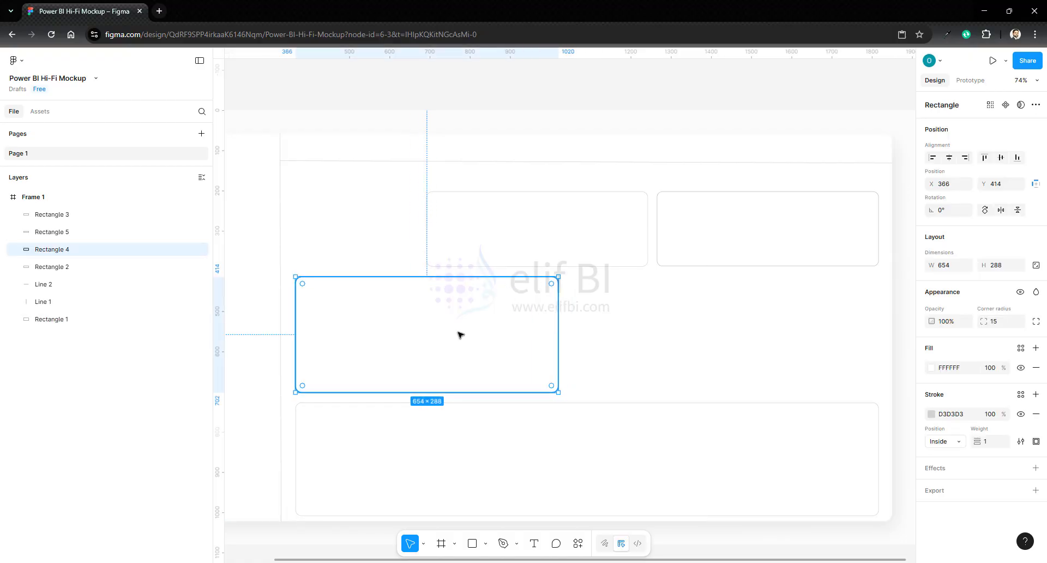
left_click_drag(460, 334, 754, 334)
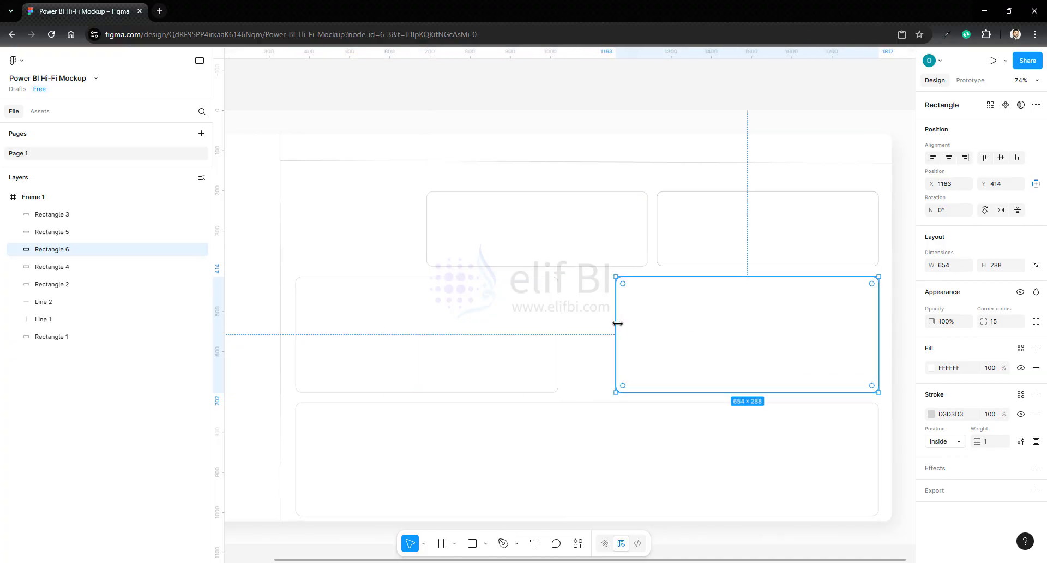
mouse_move(618, 324)
left_mouse_down()
mouse_move(769, 325)
mouse_move(608, 325)
left_mouse_up()
left_click(907, 322)
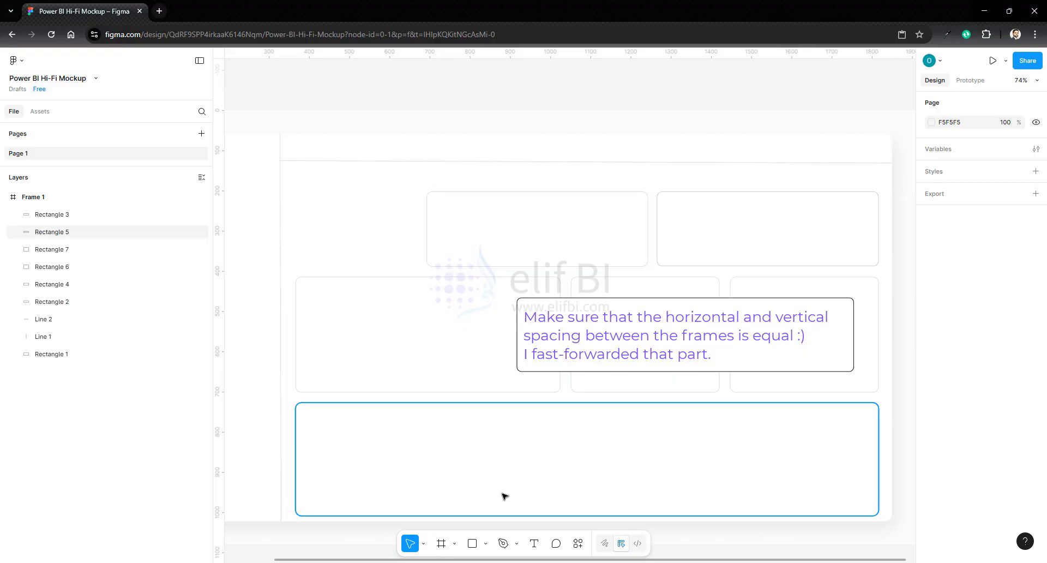
- Draw a vertical line about 164 long inside the first top-row card at about X 1040 and set its rotation to 90°
left_click(485, 544)
left_click(510, 456)
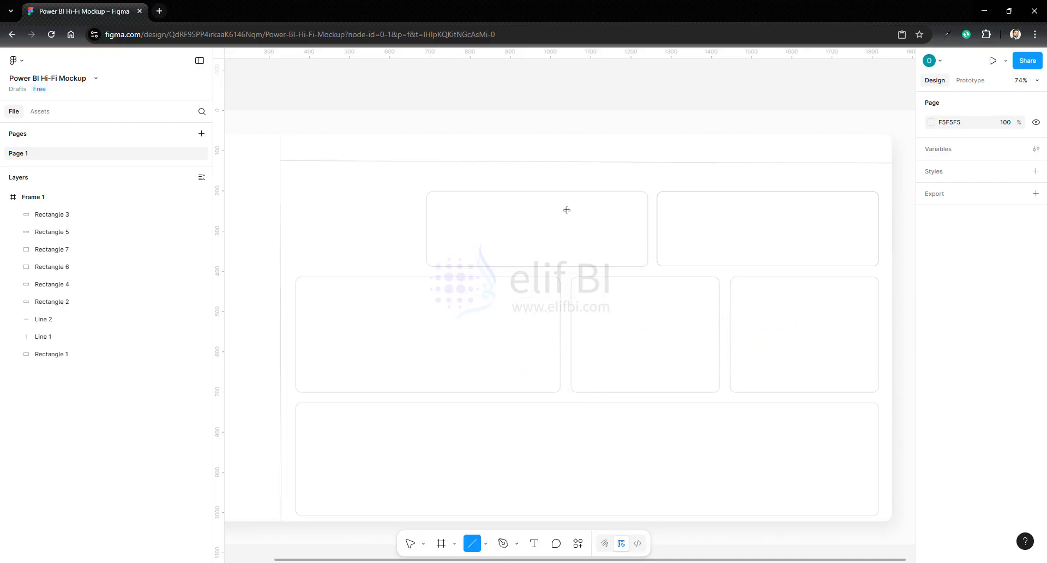
scroll(567, 210, "up", 5)
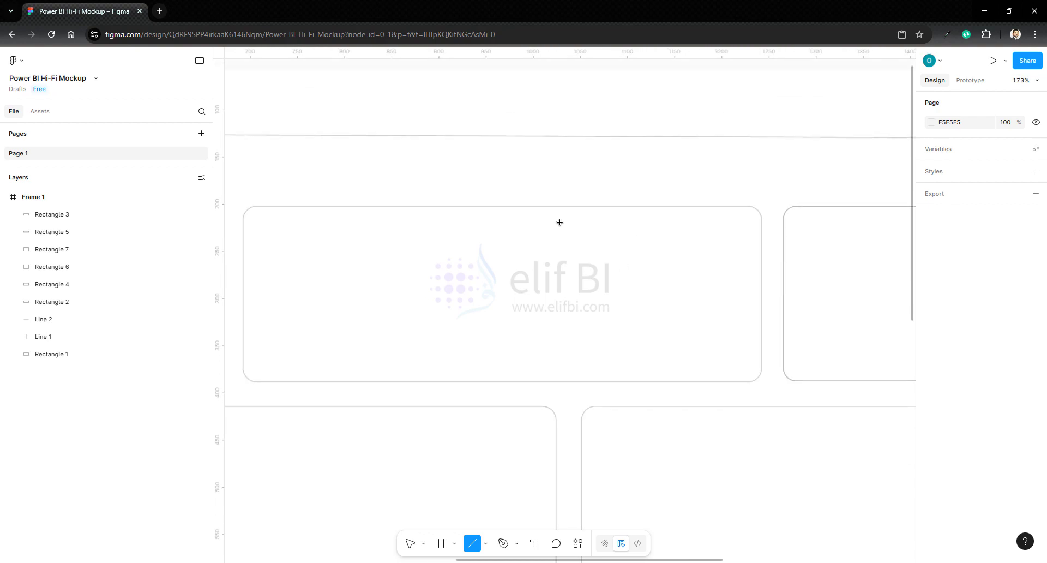
left_click_drag(570, 217, 571, 372)
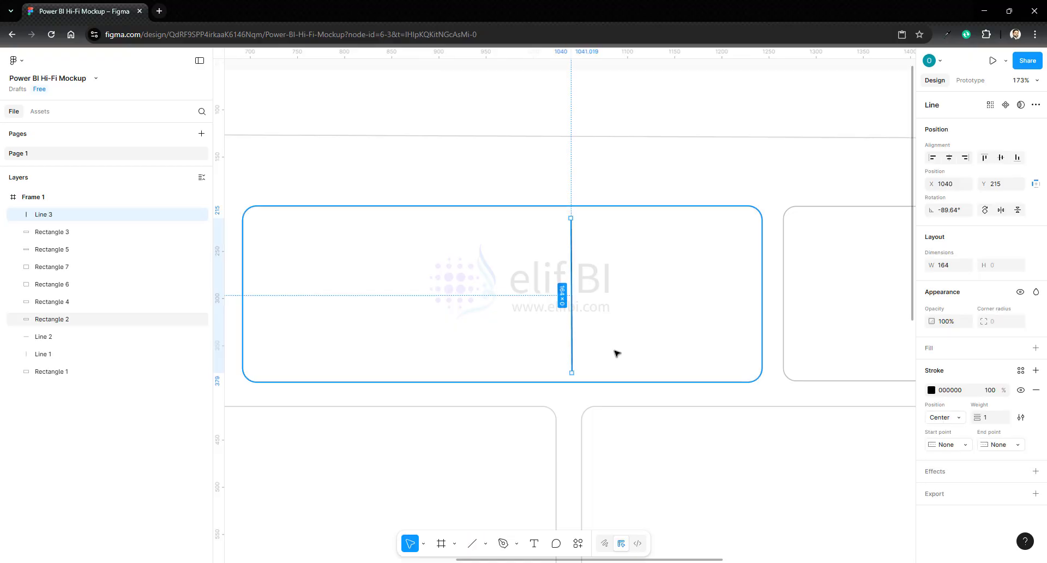
left_click(951, 212)
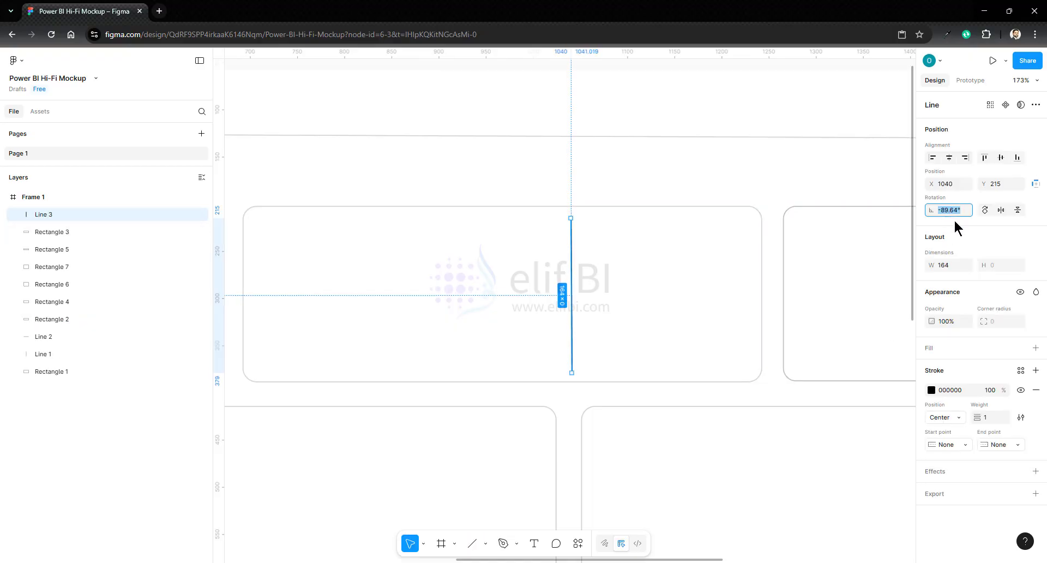
key("Return")
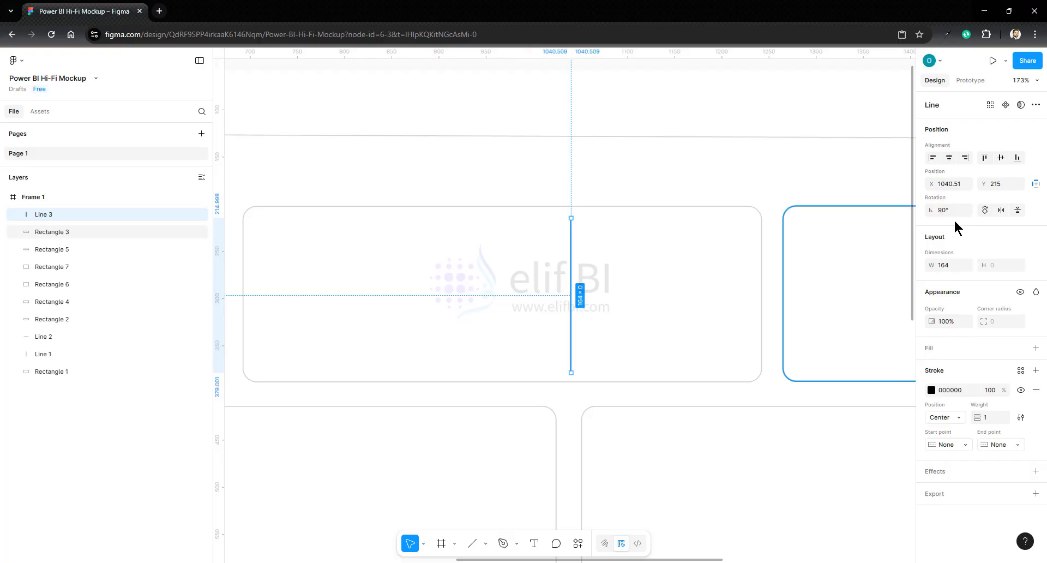
- Set the card divider line's stroke colour to the light gray D3D3D3 already used on the page
left_click(932, 390)
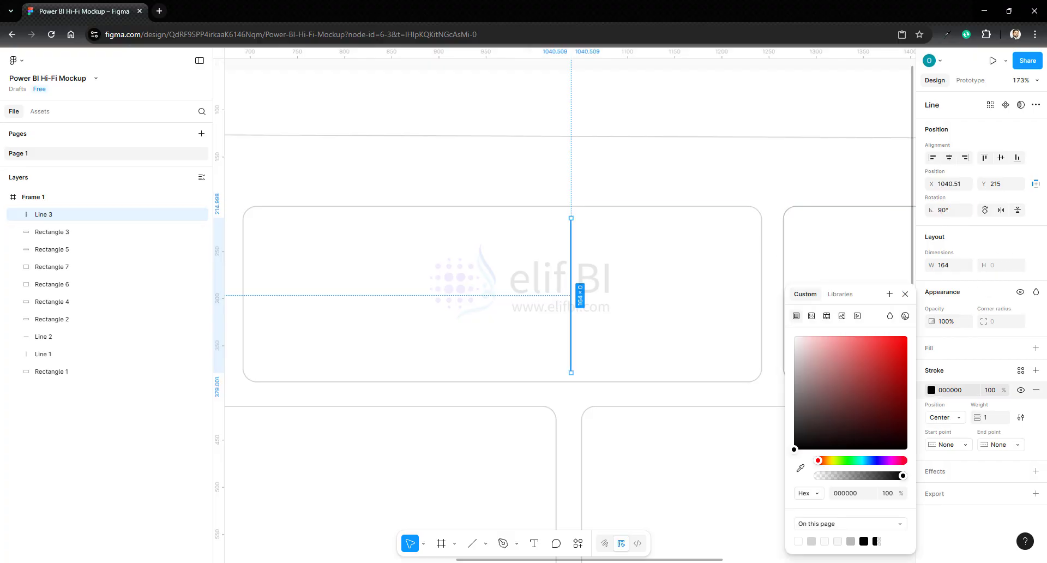
left_click(812, 541)
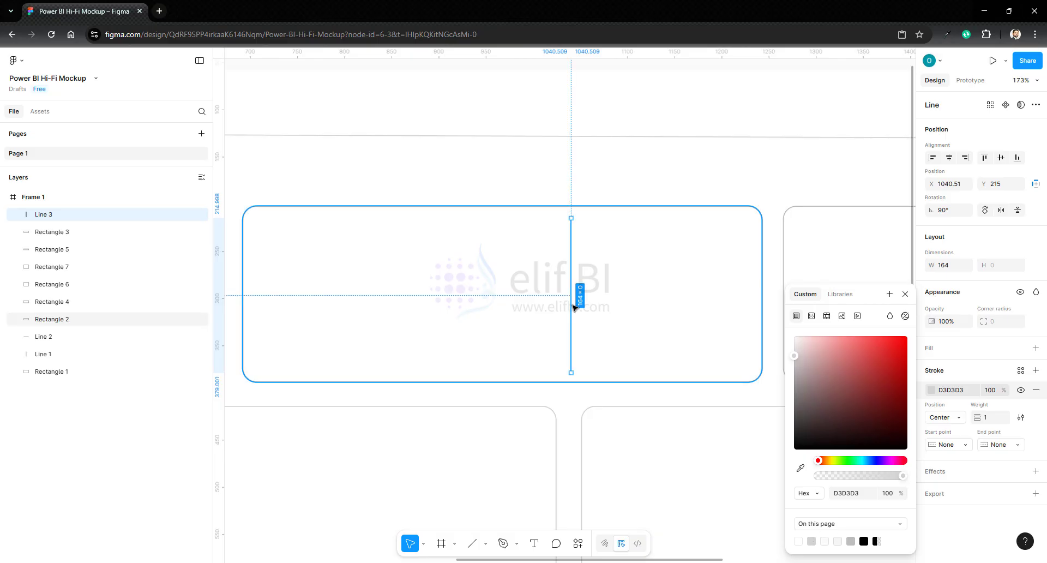
left_click(676, 478)
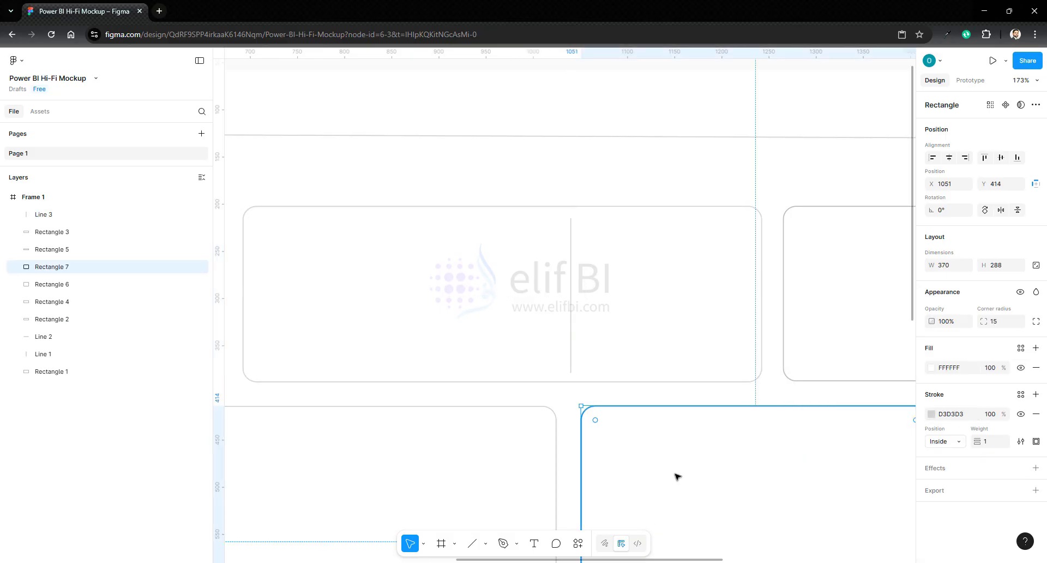
- Add the text "Revenue YTD" as a title in the upper-left area of the first top-row card
scroll(655, 307, "down", 3)
scroll(654, 308, "left", 1)
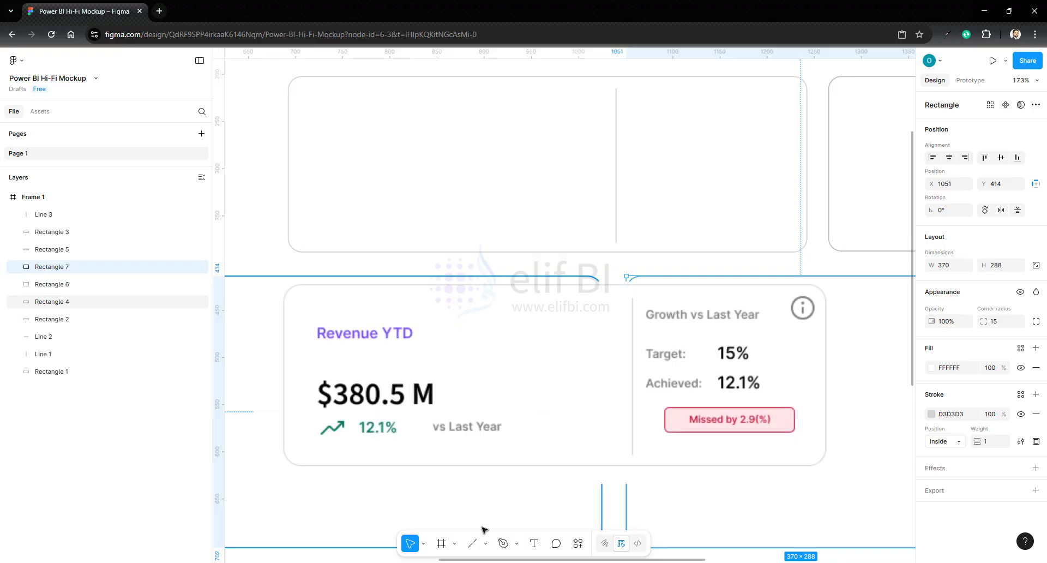
left_click(534, 543)
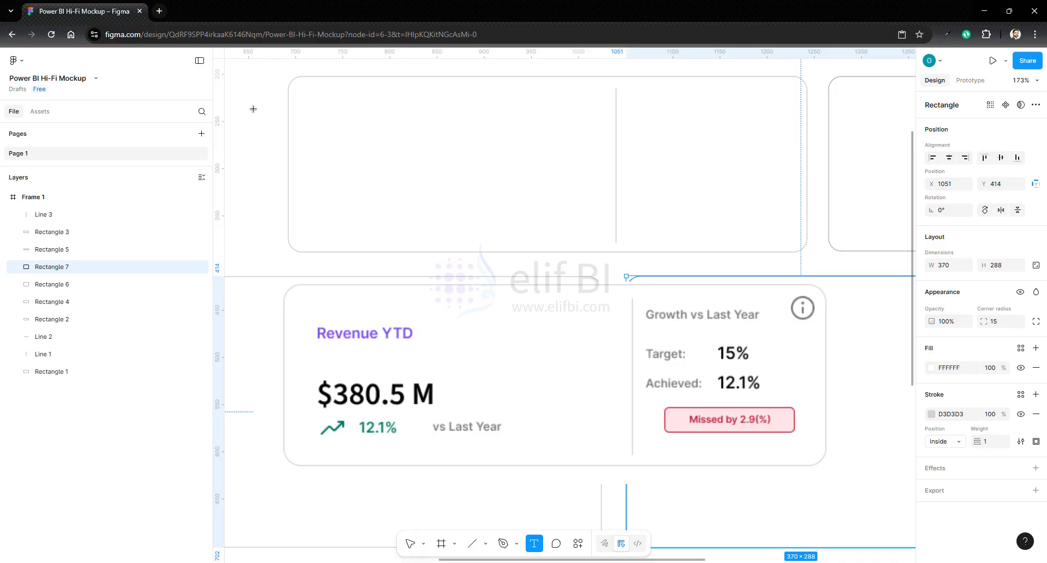
left_click(325, 106)
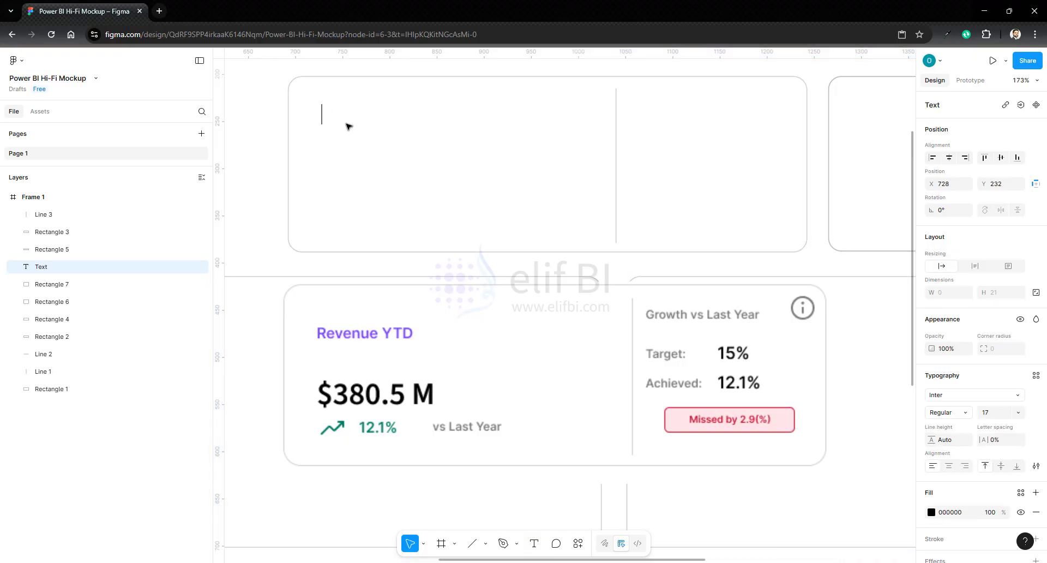
type("Revenue")
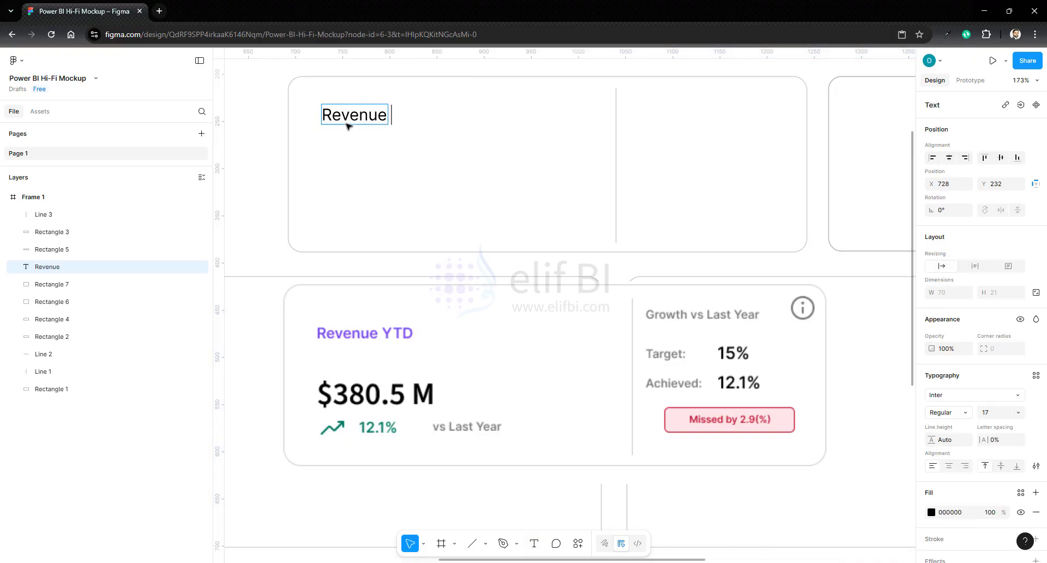
type(" YTD")
key("Escape")
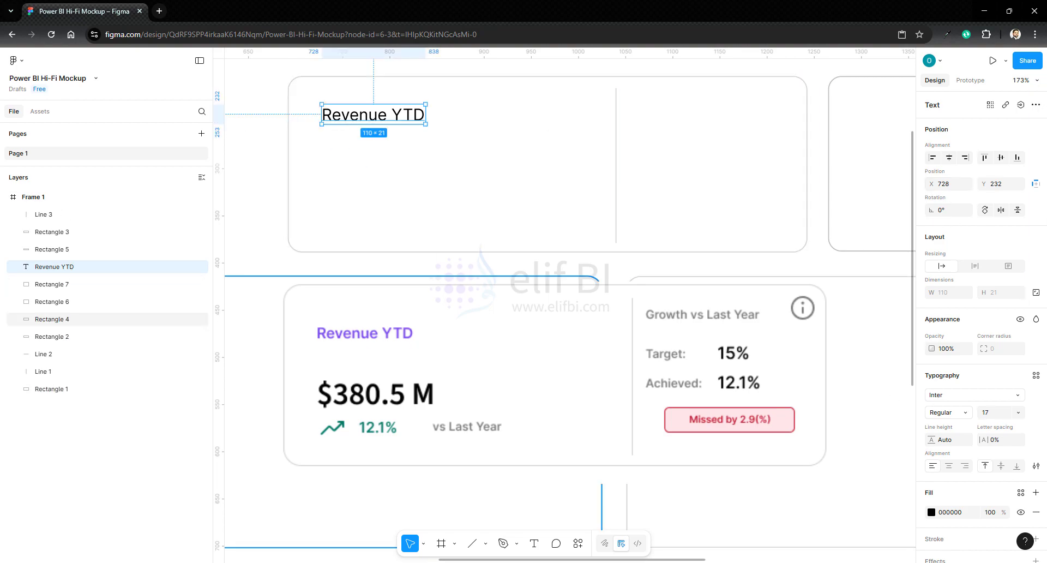
- Add the text "$380.9 M" below the Revenue YTD title in the first top-row card
left_click(38, 197)
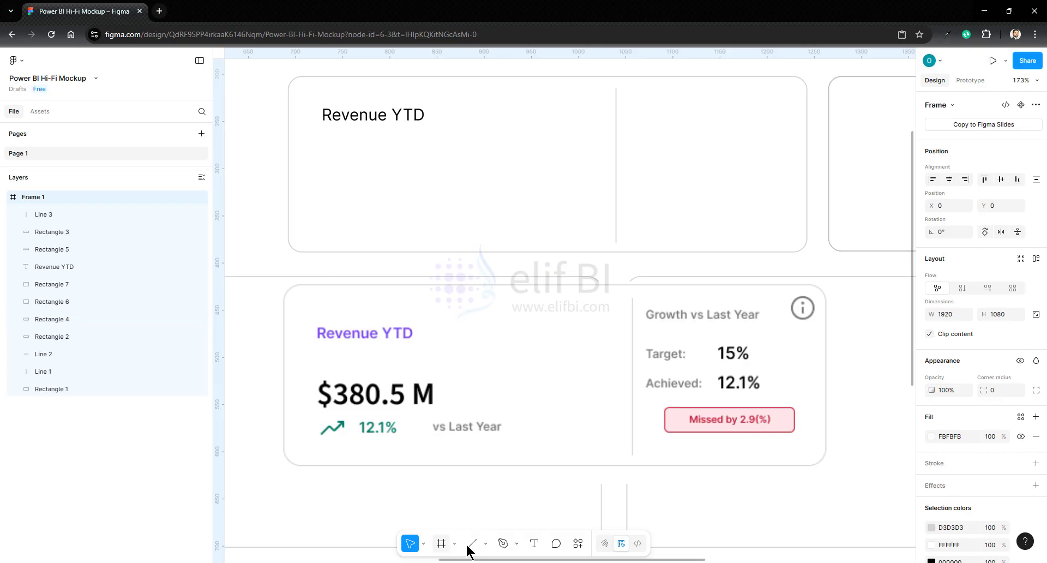
left_click(534, 543)
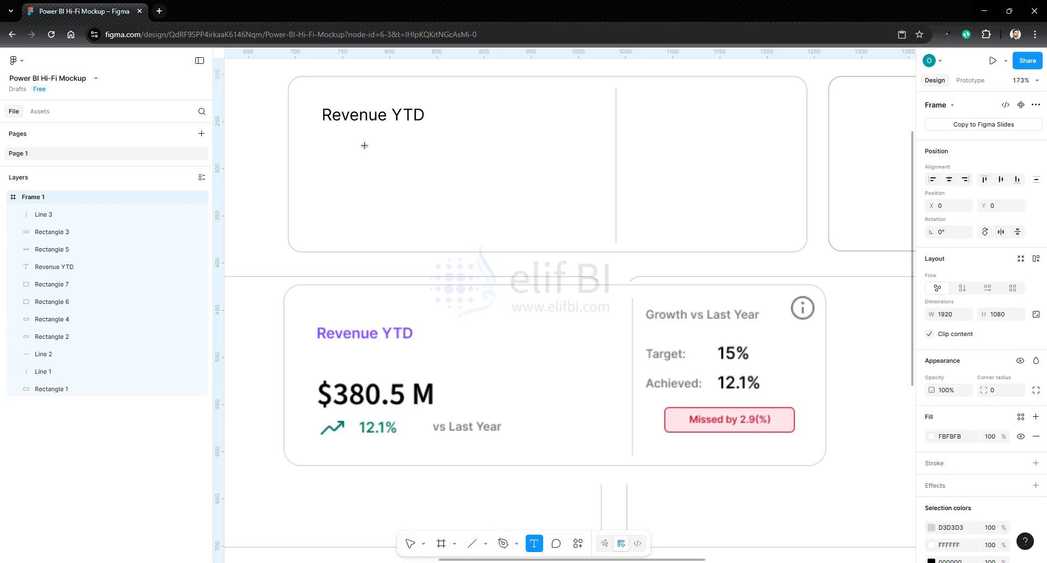
left_click(333, 168)
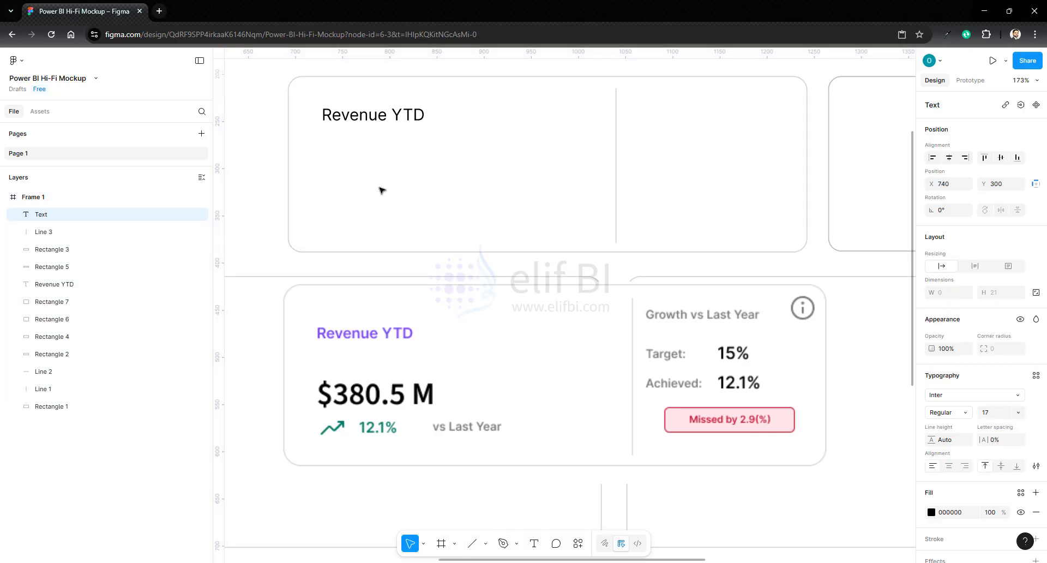
type("$380")
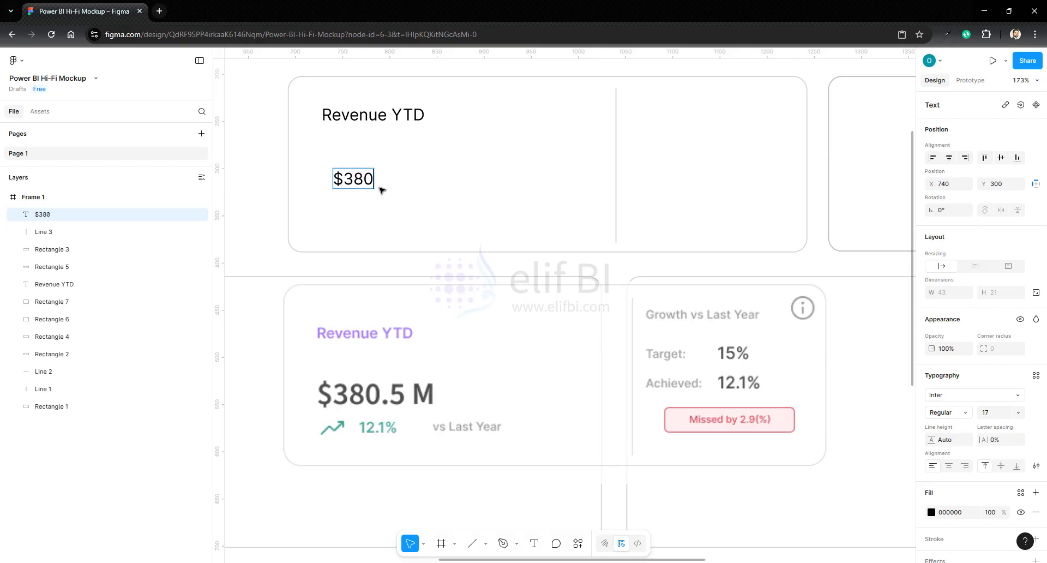
type(".9")
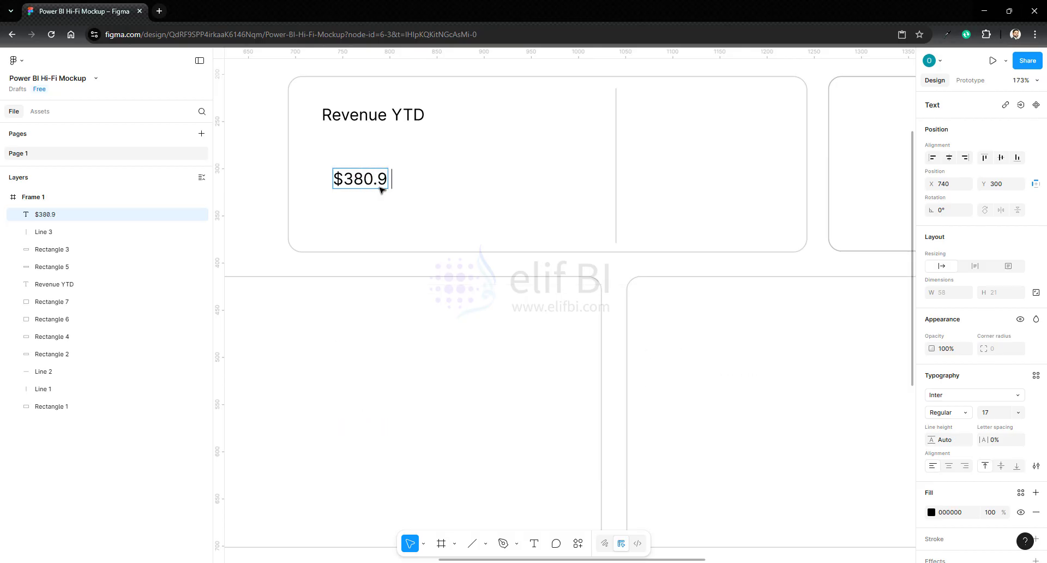
type(" M")
key("Escape")
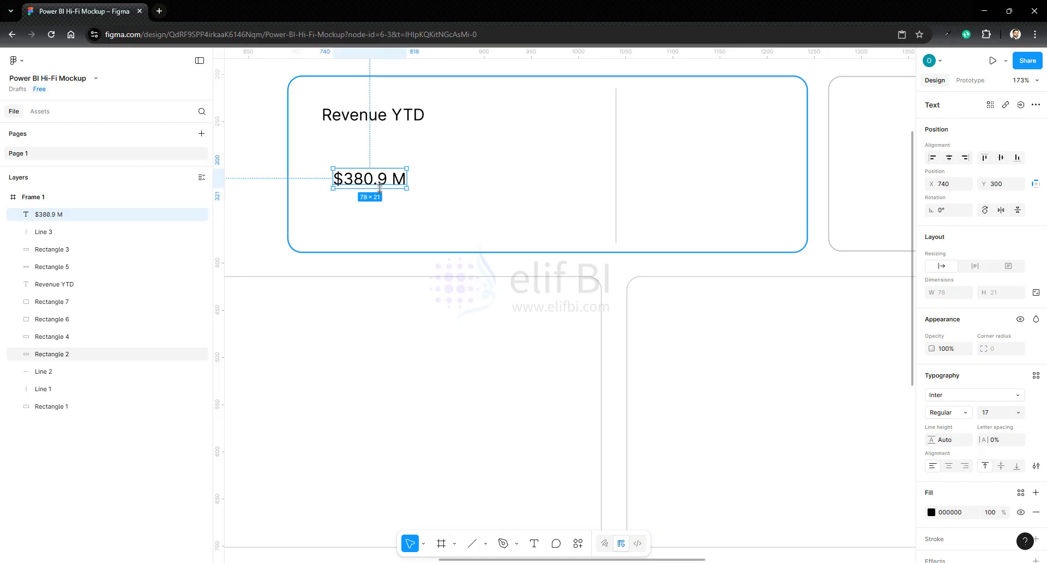
- Set the Revenue YTD title's font size to 15
left_click(326, 163)
left_click(349, 123)
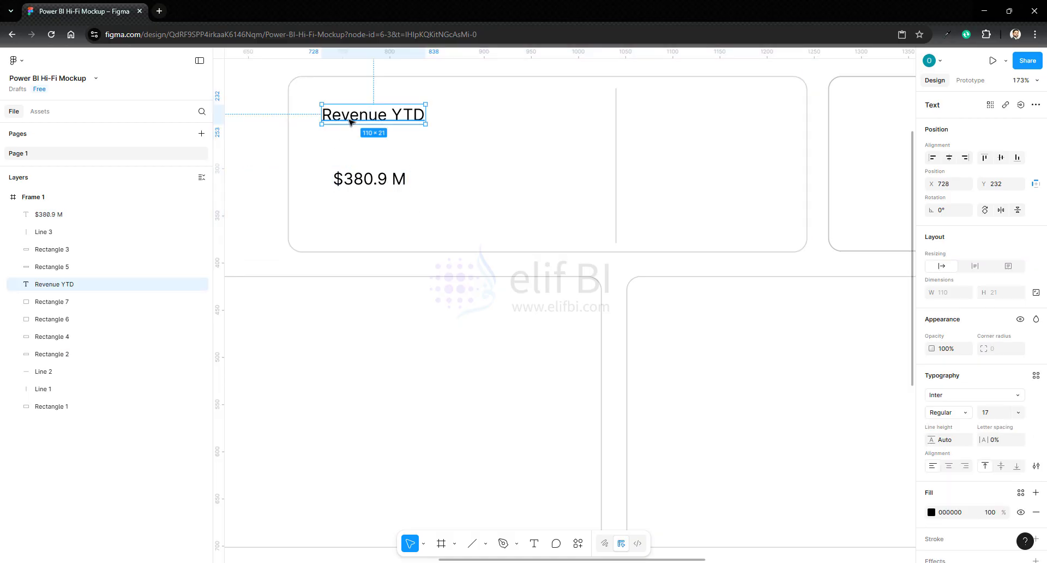
left_click(989, 418)
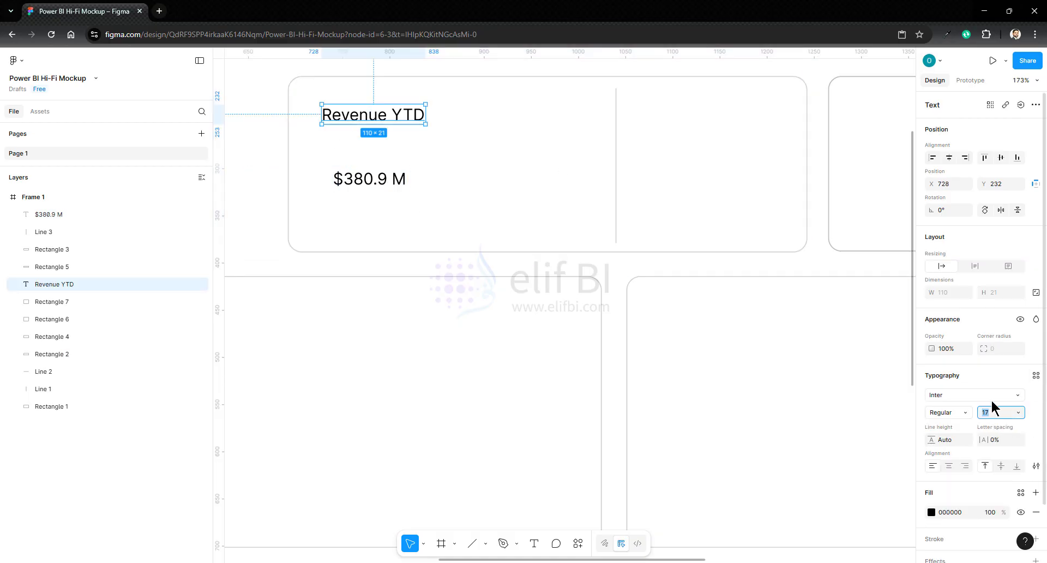
type("15")
key("Return")
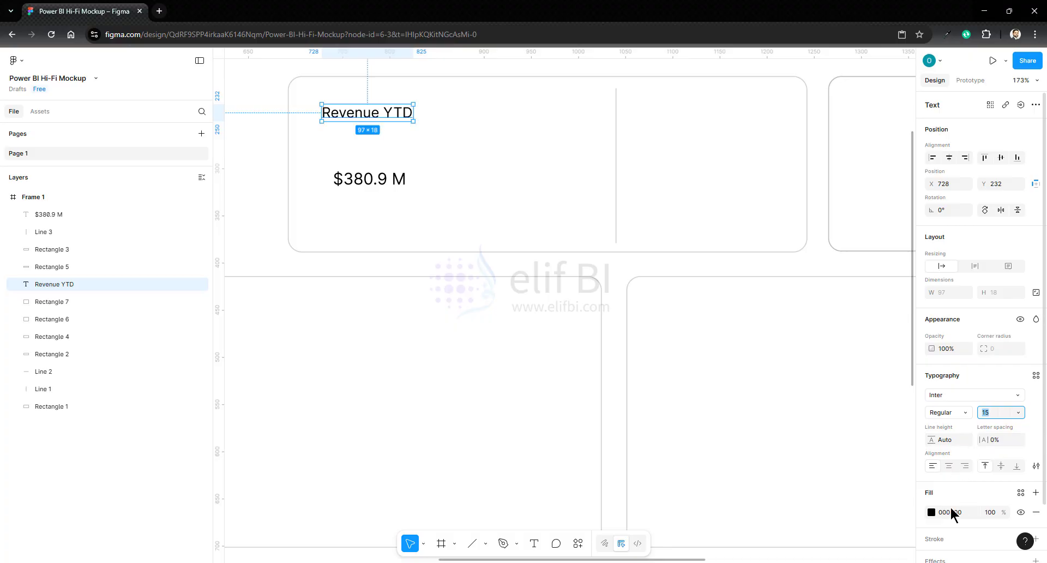
- Set the Revenue YTD title's fill colour to 7A48F3 and its font weight to Semi Bold
left_click(931, 513)
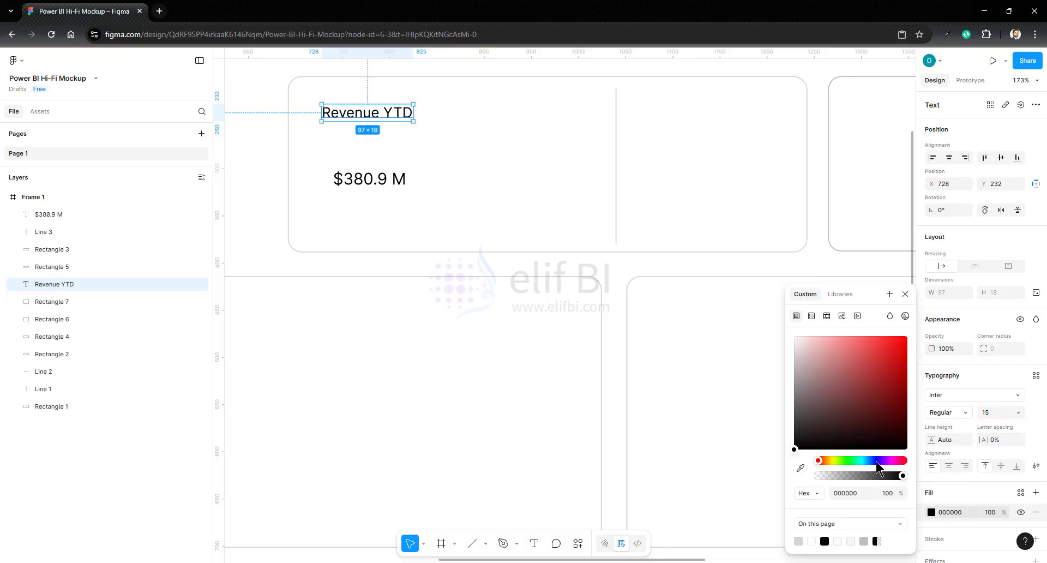
left_click(853, 494)
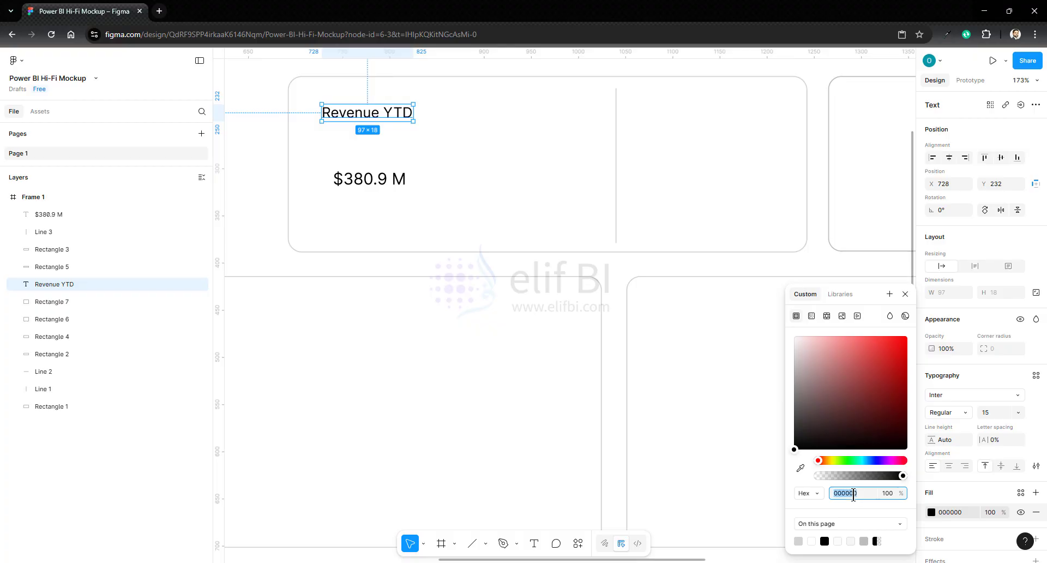
type("7a48f3")
key("Return")
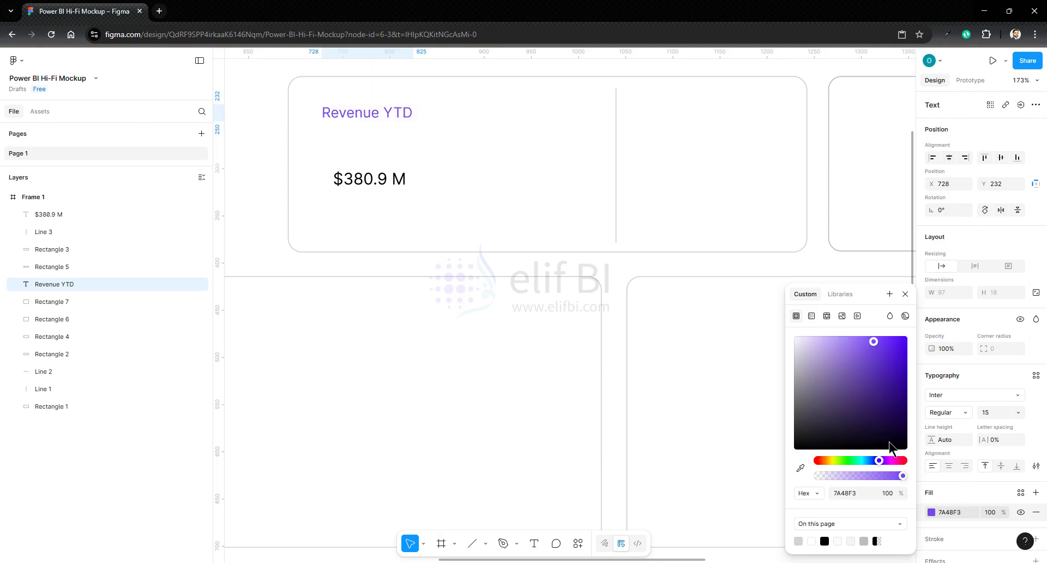
left_click(984, 376)
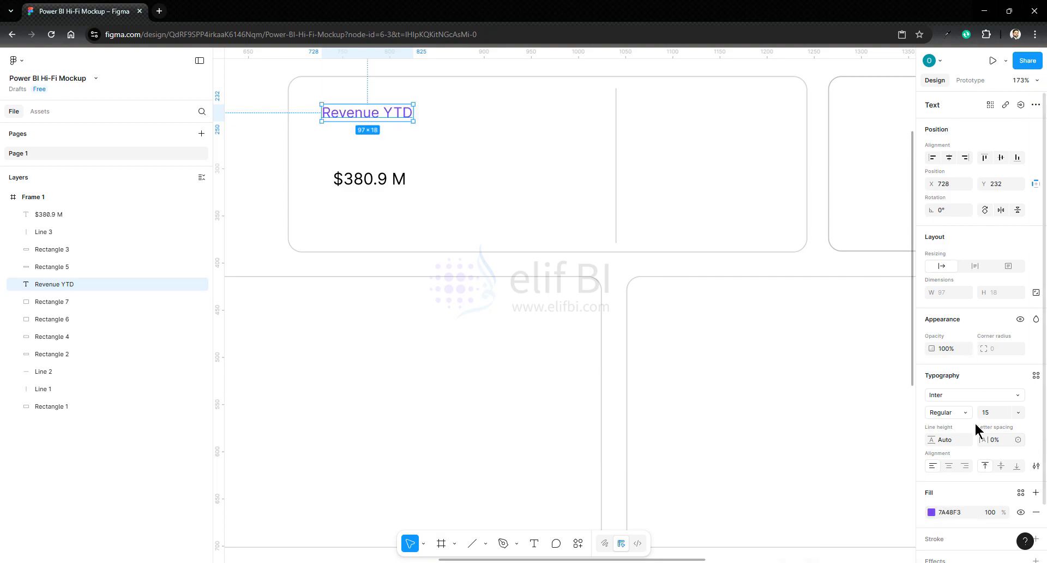
left_click(949, 416)
left_click(960, 335)
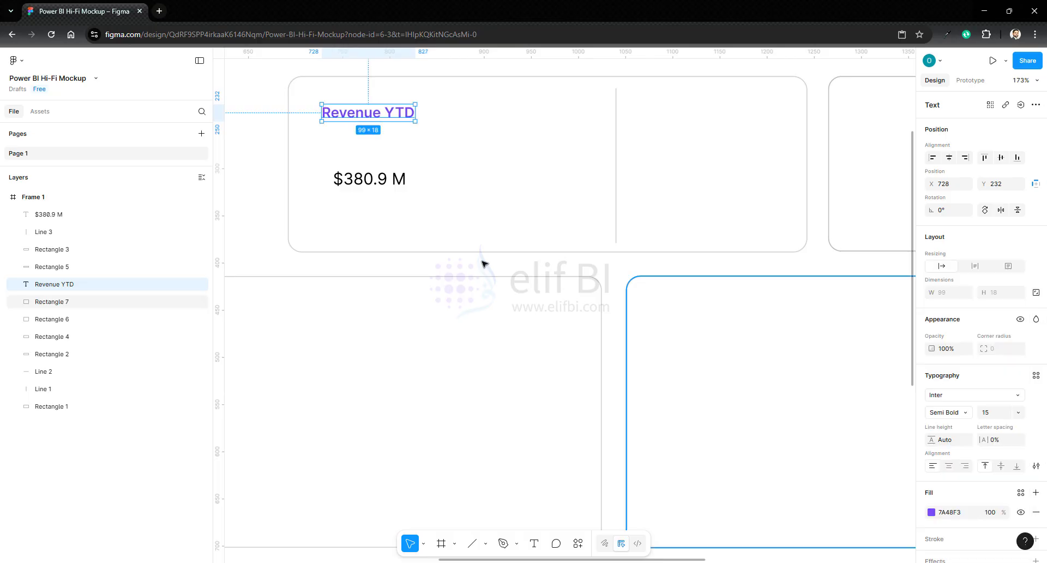
- Change the "$380.9 M" text's font to Source Sans 3 with the Bold weight
left_click(364, 181)
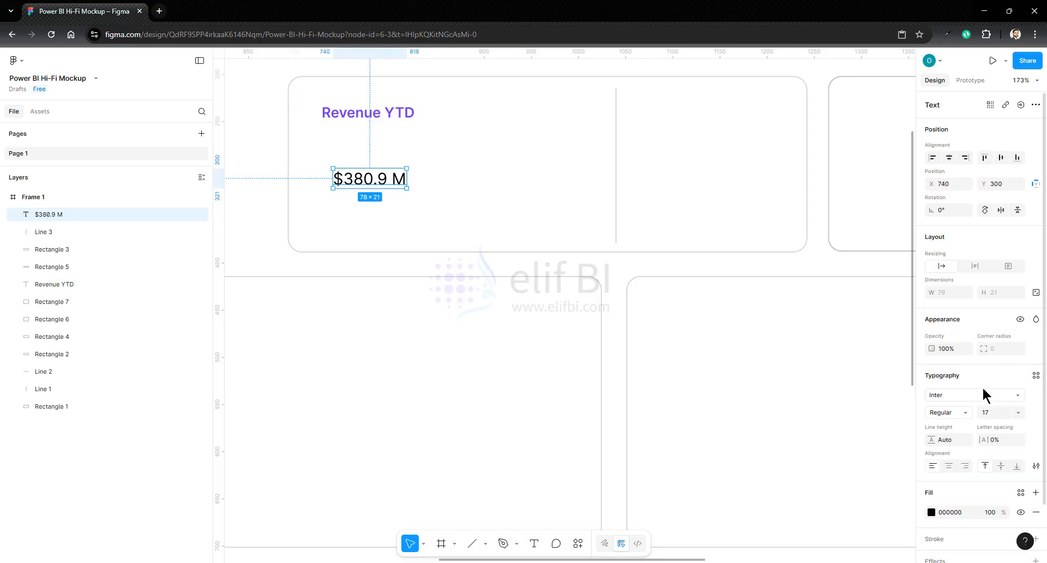
left_click(955, 395)
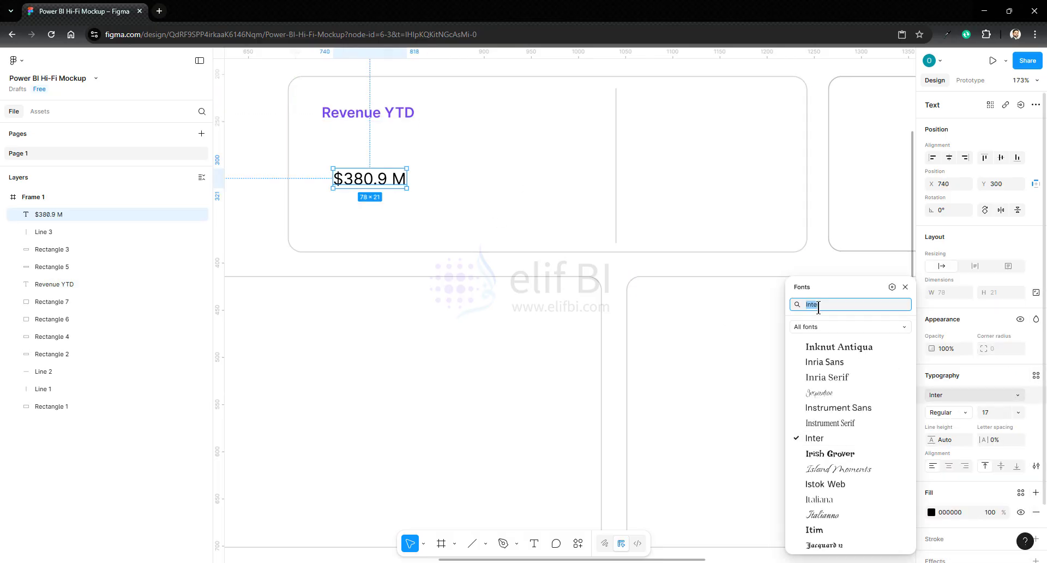
type("source sans")
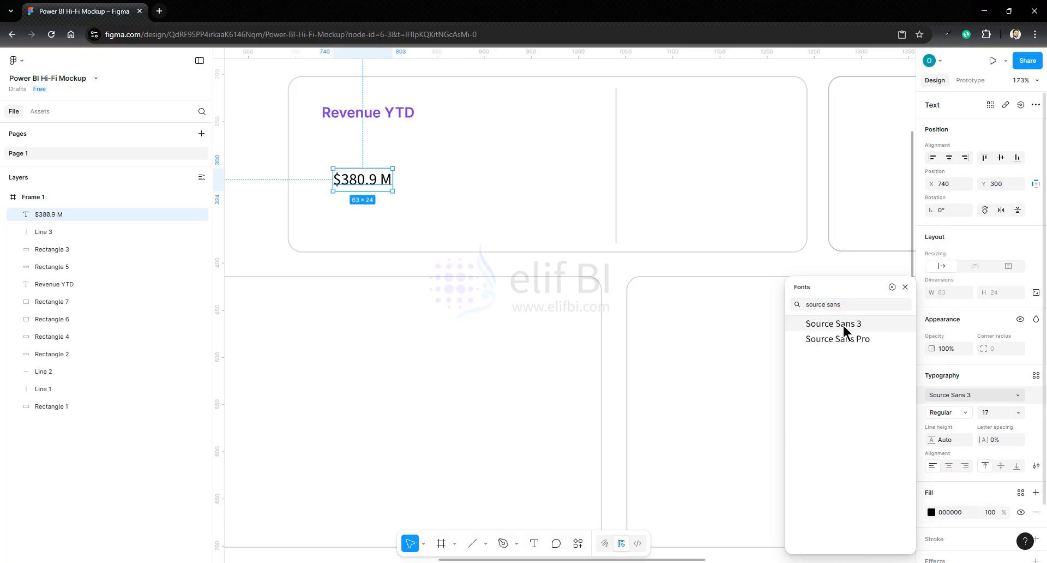
left_click(844, 324)
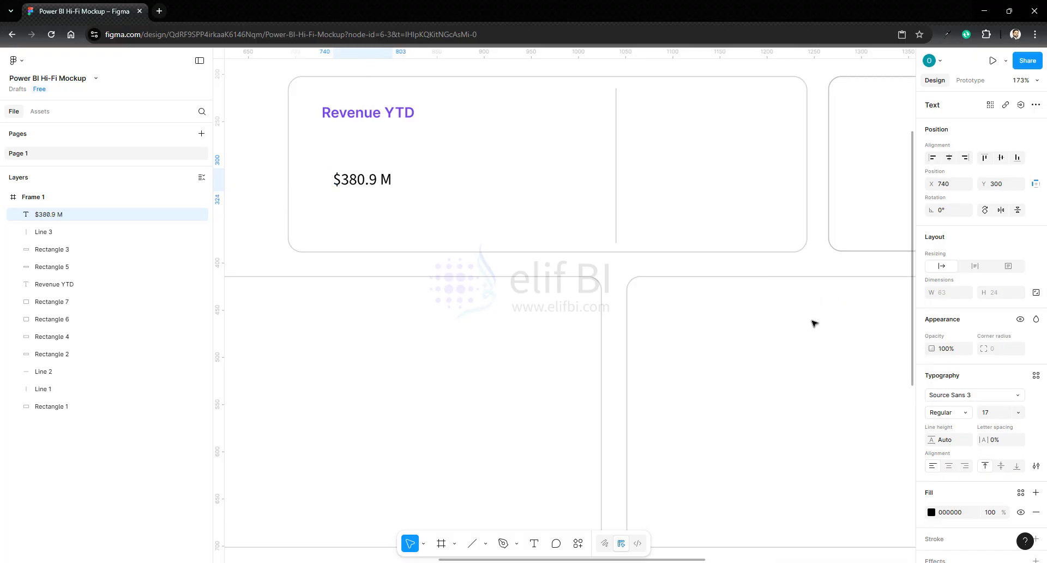
left_click(953, 414)
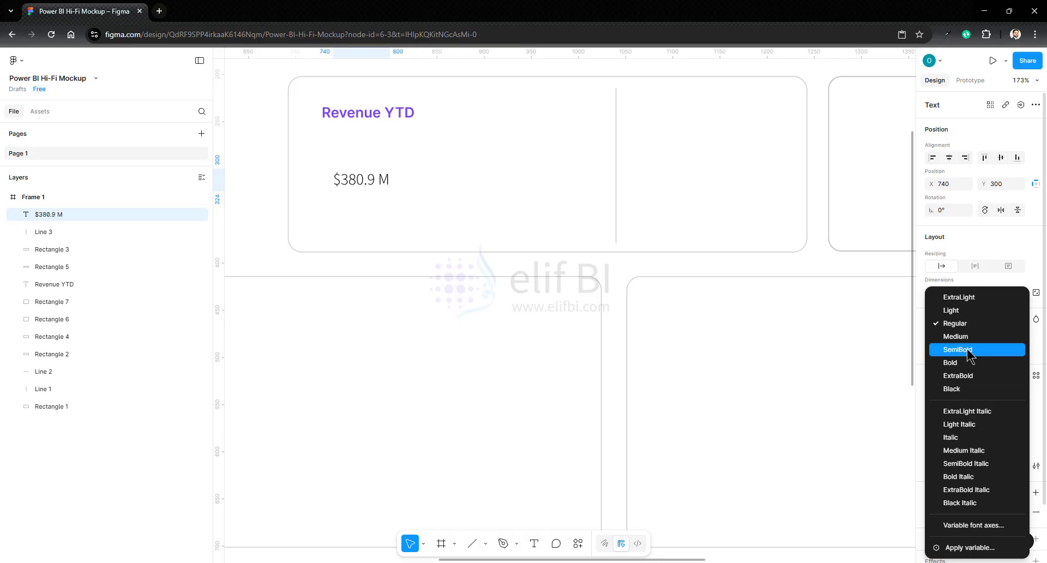
left_click(948, 352)
- Set the "$380.9 M" text's font size to 29 and align its left edge with the title at X 728
left_click(991, 417)
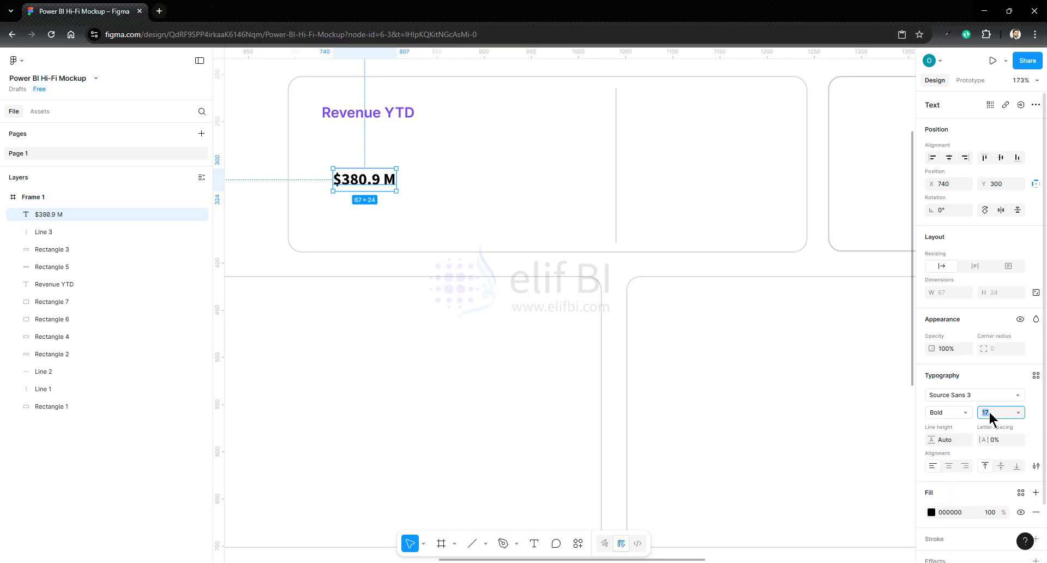
key("Up")
key("Up")
key("Up")
key("Up")
key("Up")
key("Up")
key("Up")
key("Up")
key("Up")
key("Up")
key("Up")
key("Up")
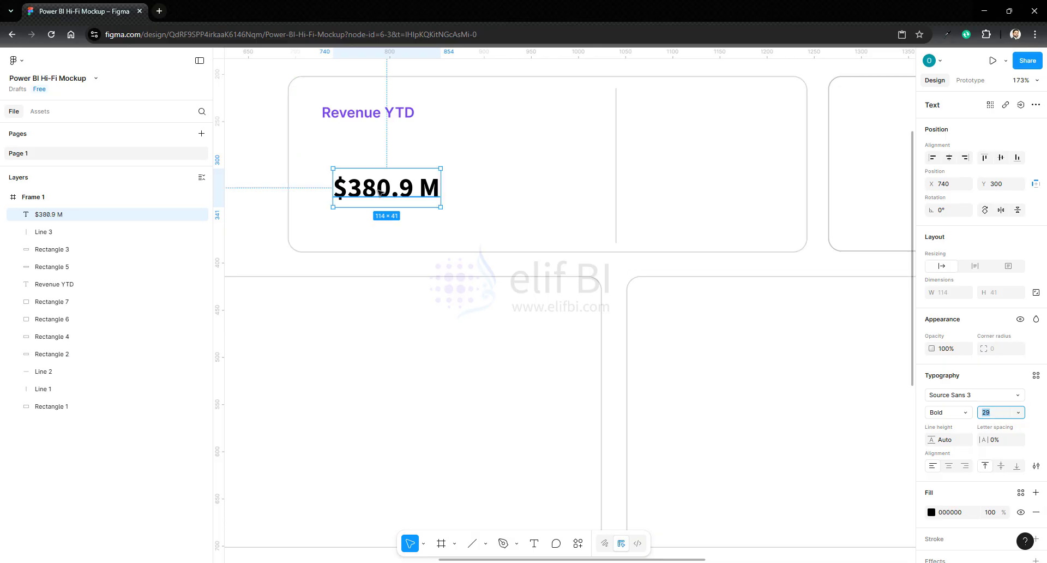
left_click_drag(388, 190, 376, 187)
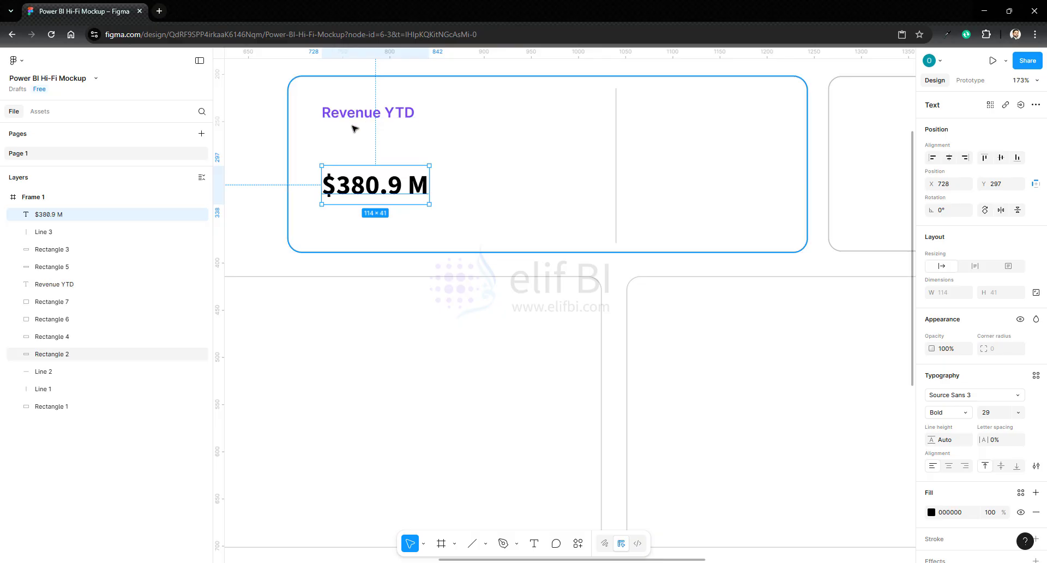
- Search SVG Repo for "up trend" icons and insert the arrow-trend-up icon into the canvas
key("ctrl+alt+p")
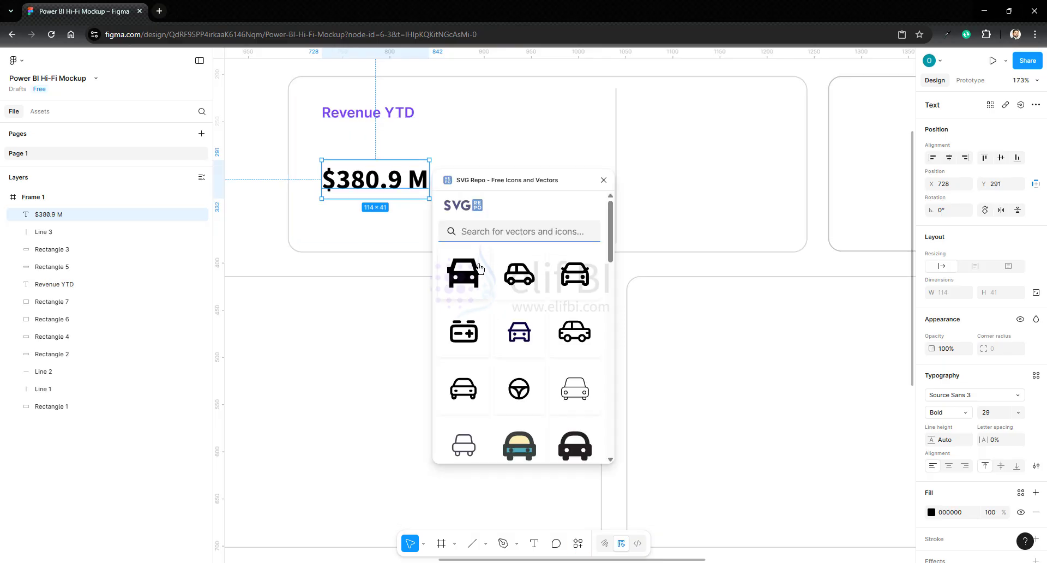
left_click(478, 231)
type("up")
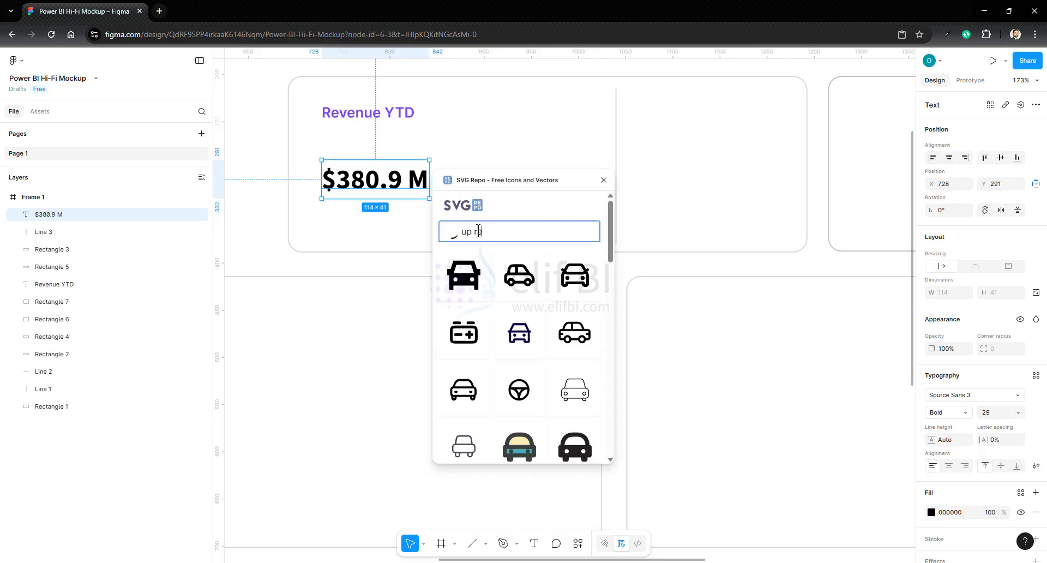
type(" trend")
key("Return")
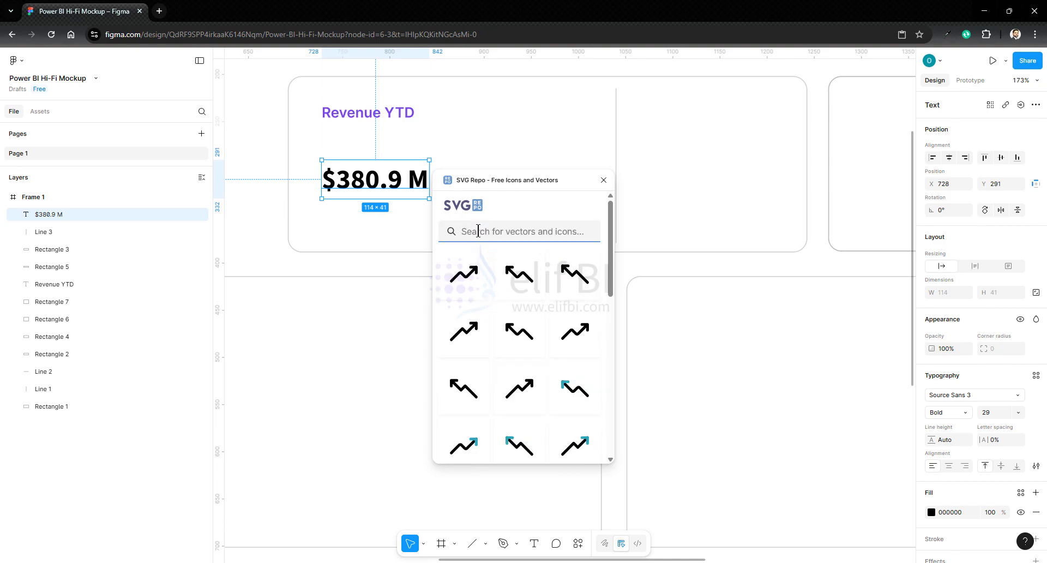
scroll(483, 348, "down", 3)
left_click(463, 398)
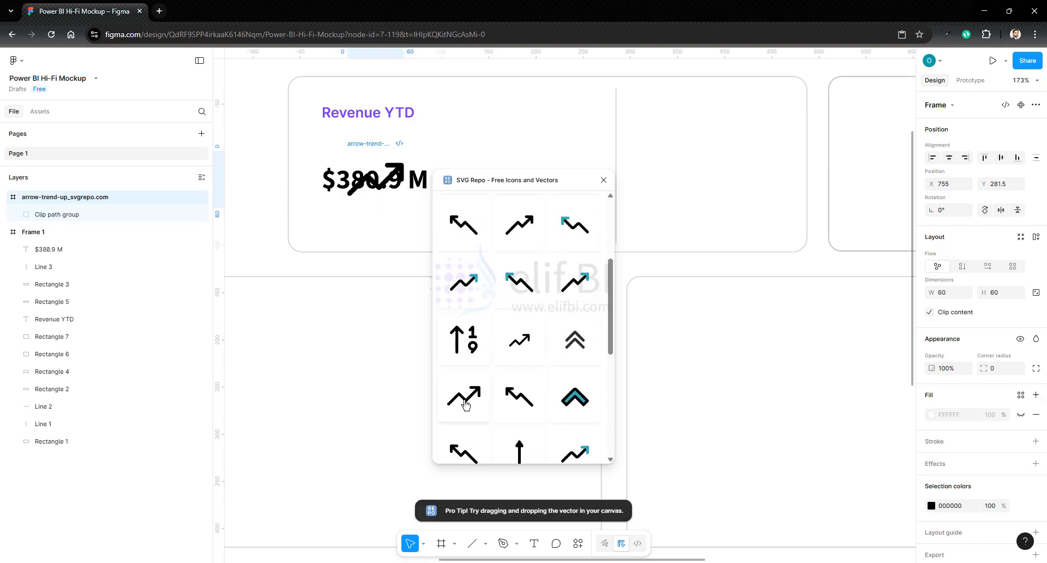
left_click(604, 181)
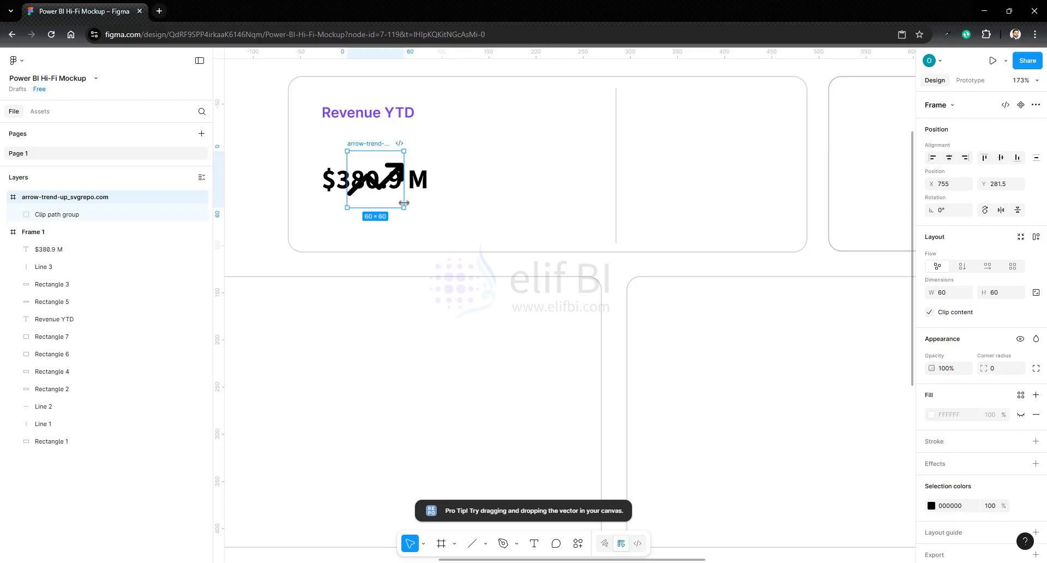
- Move the trend icon below "$380.9 M", pull its Clip path group out of the arrow-trend-up_svgrepo.com frame, and delete that frame
left_click(1036, 293)
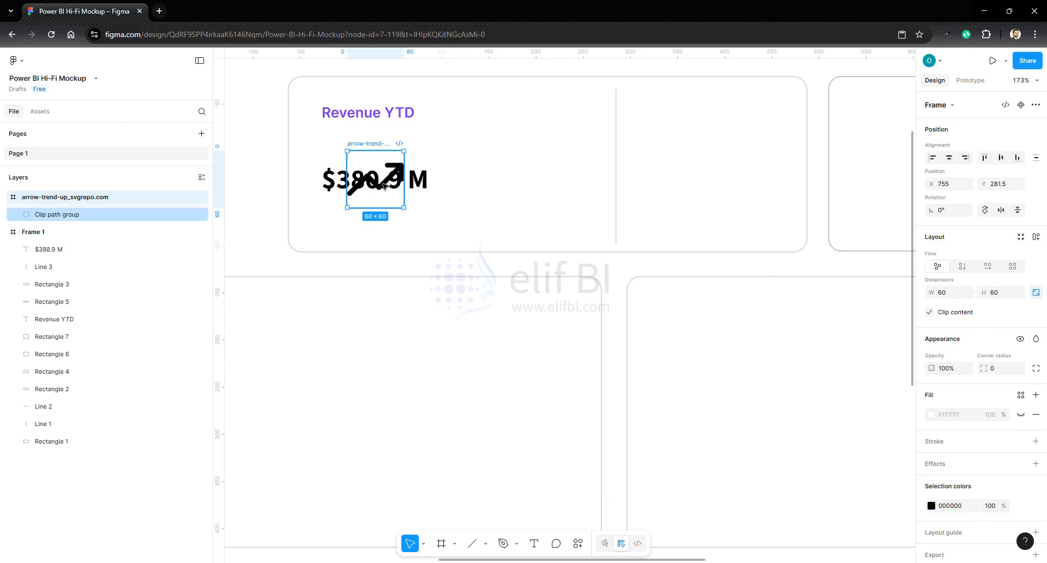
left_click_drag(382, 186, 381, 235)
left_click_drag(33, 215, 24, 194)
left_click(38, 212)
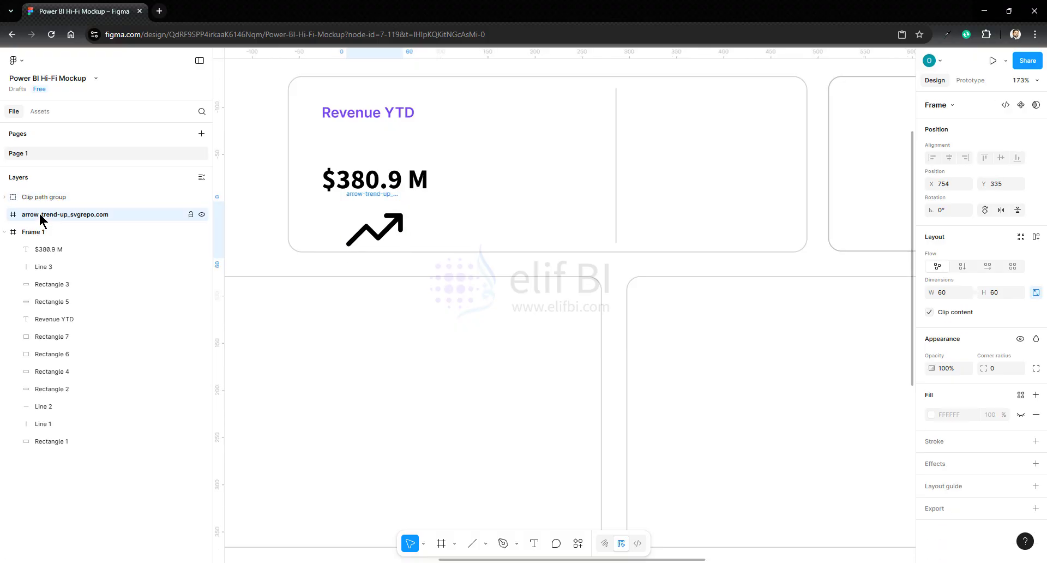
key("Delete")
- Lock the trend icon's proportions and scale it down to 22 × 22 beneath the start of "$380.9 M"
left_click(39, 197)
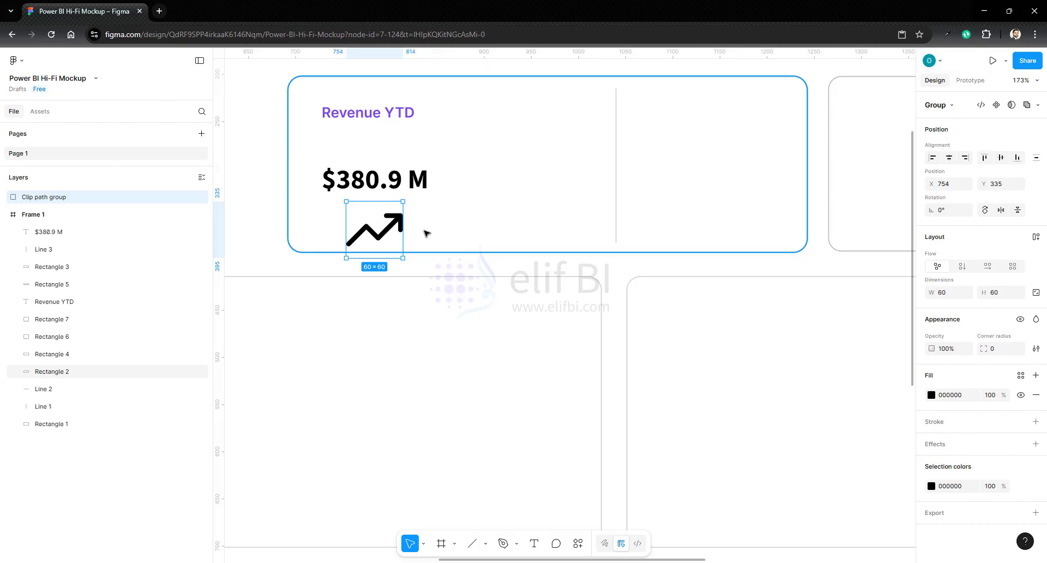
left_click(1036, 294)
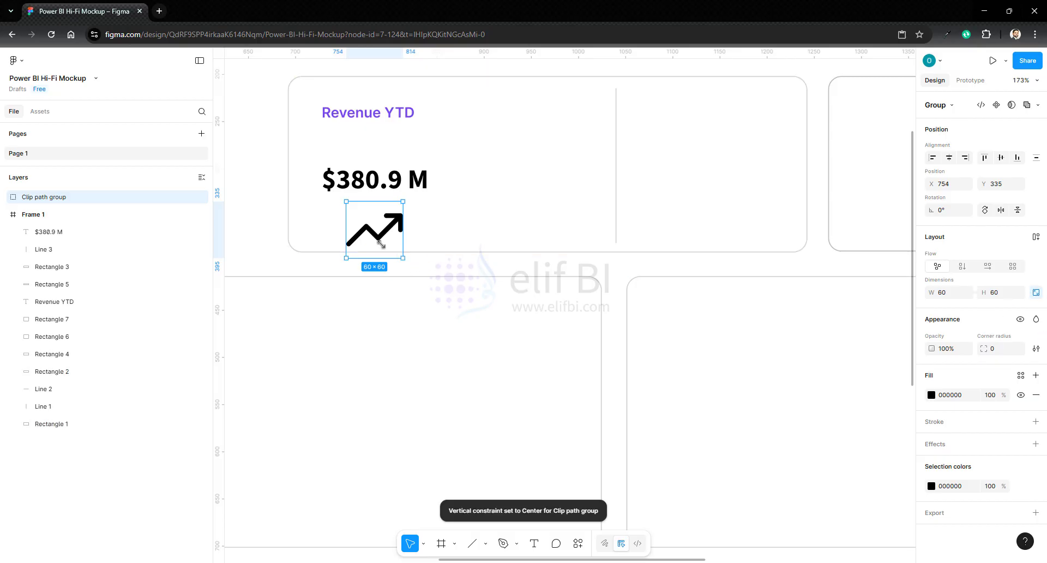
left_click_drag(402, 258, 345, 210)
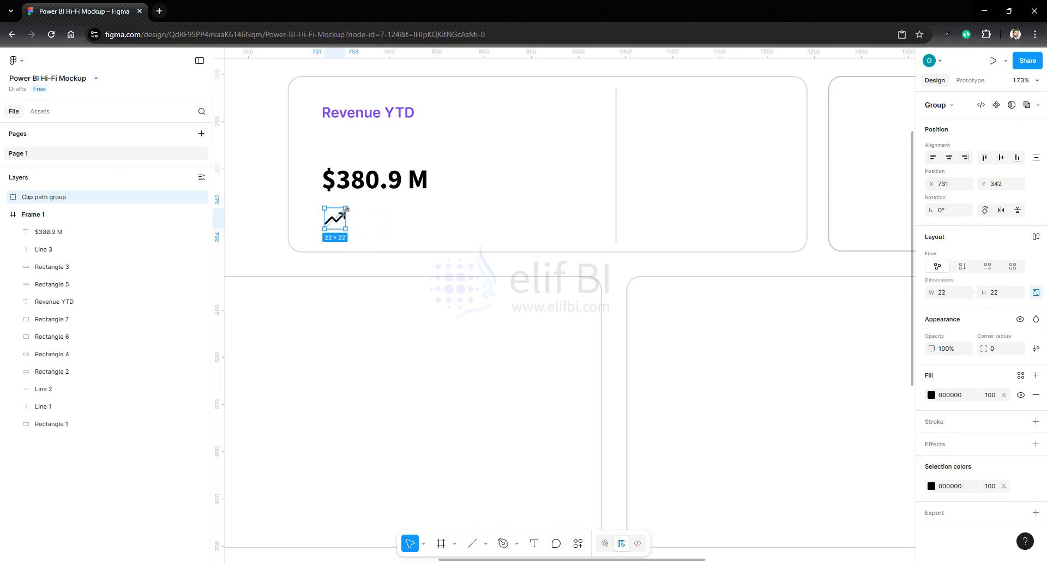
left_click(396, 231)
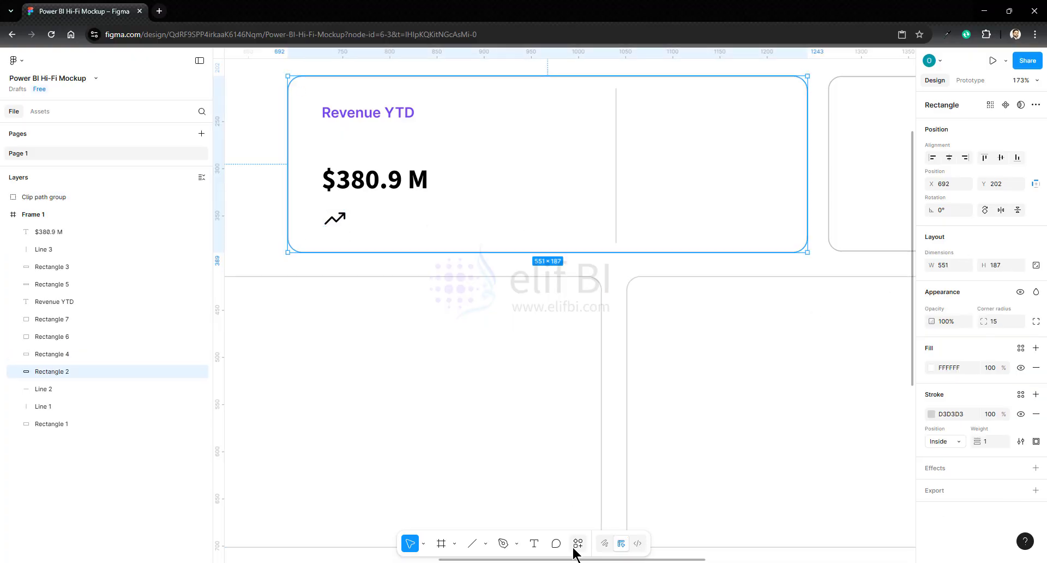
- Add a "12.1%" text inside Frame 1, beside the trend icon
left_click(34, 216)
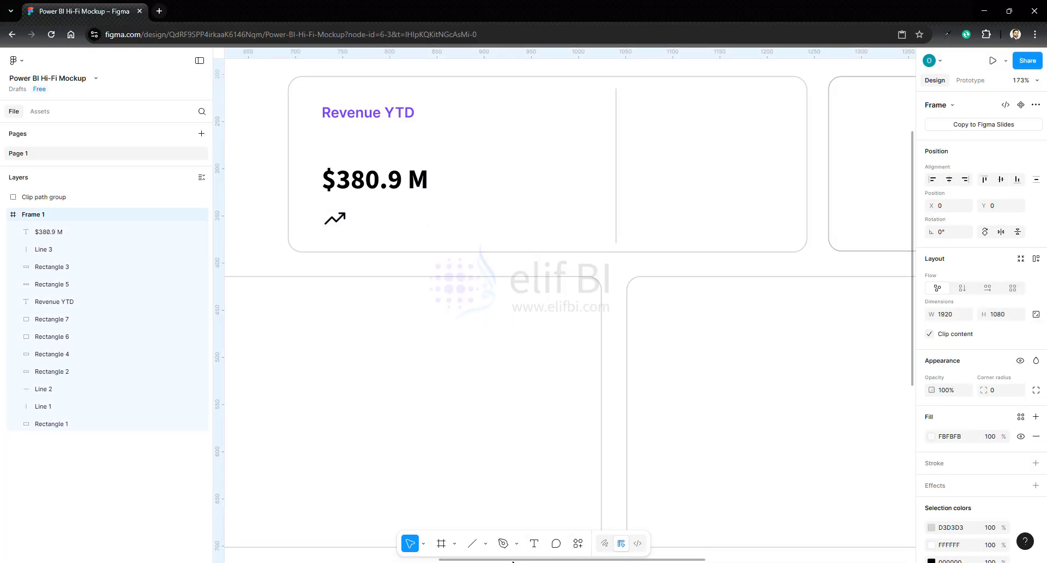
left_click(535, 544)
left_click(364, 218)
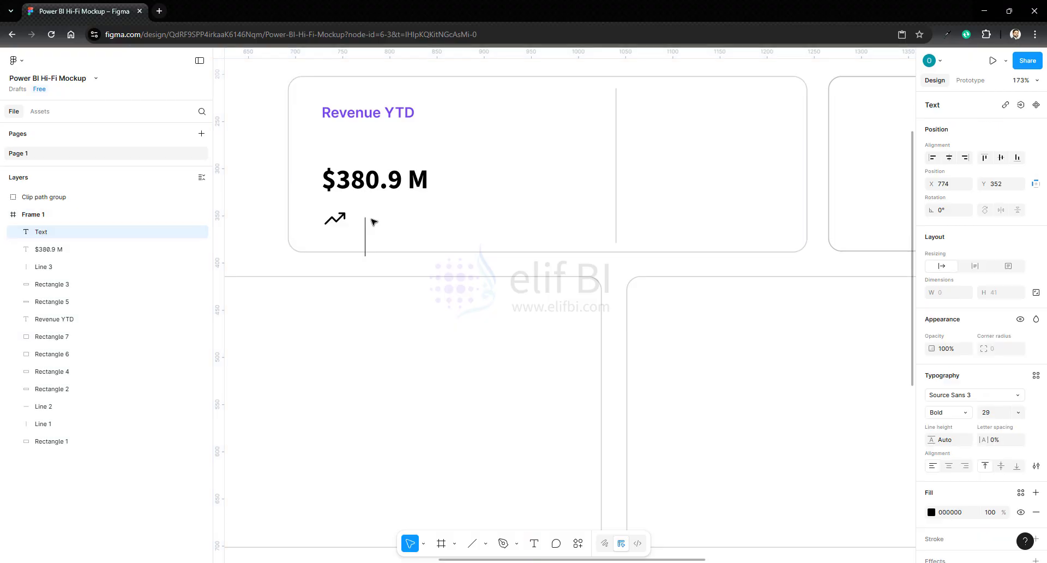
type("12.")
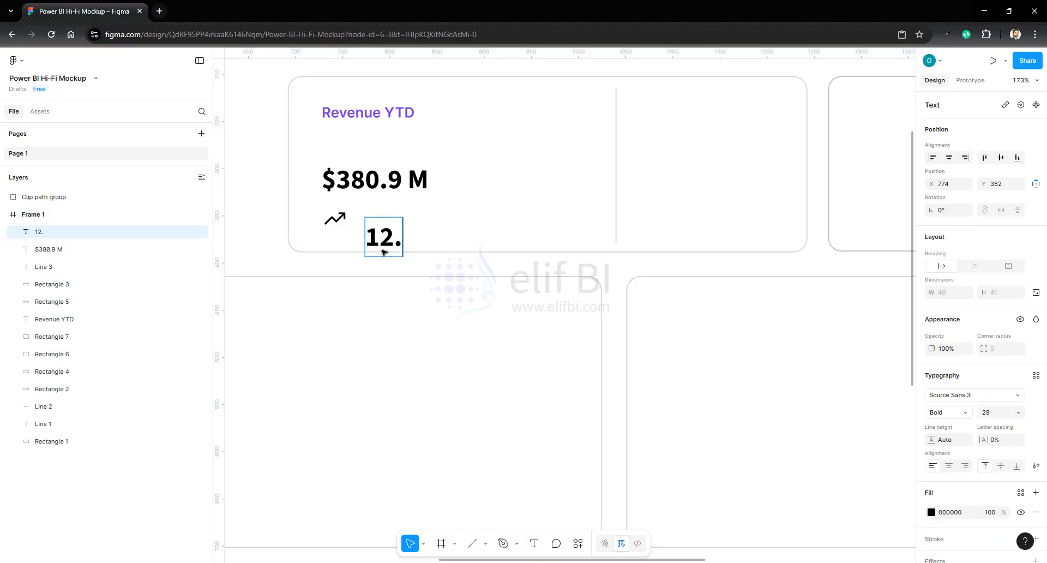
type("1%")
key("Escape")
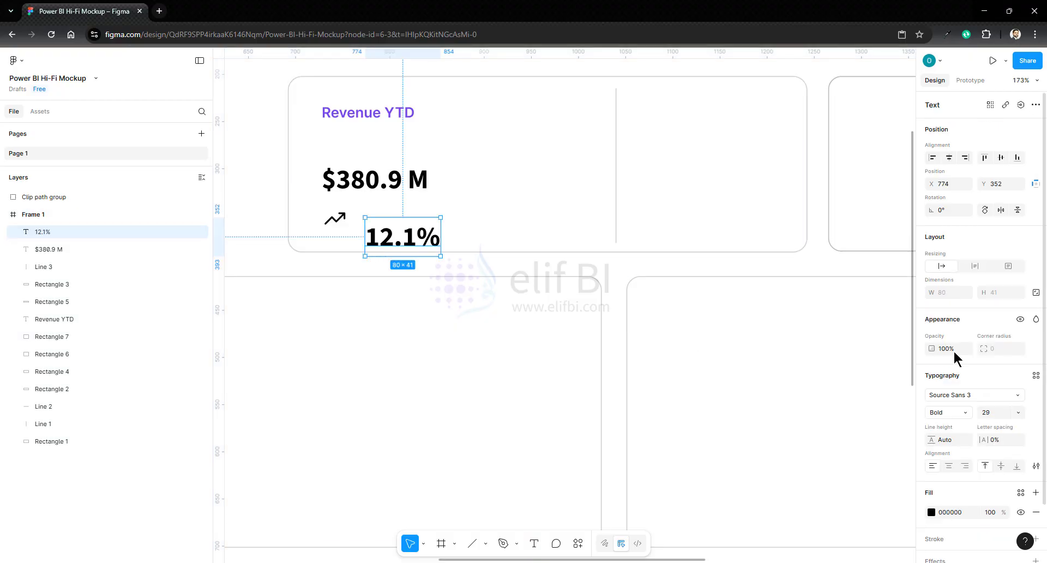
- Change the "12.1%" text's font to Inter with the Regular weight
left_click(950, 396)
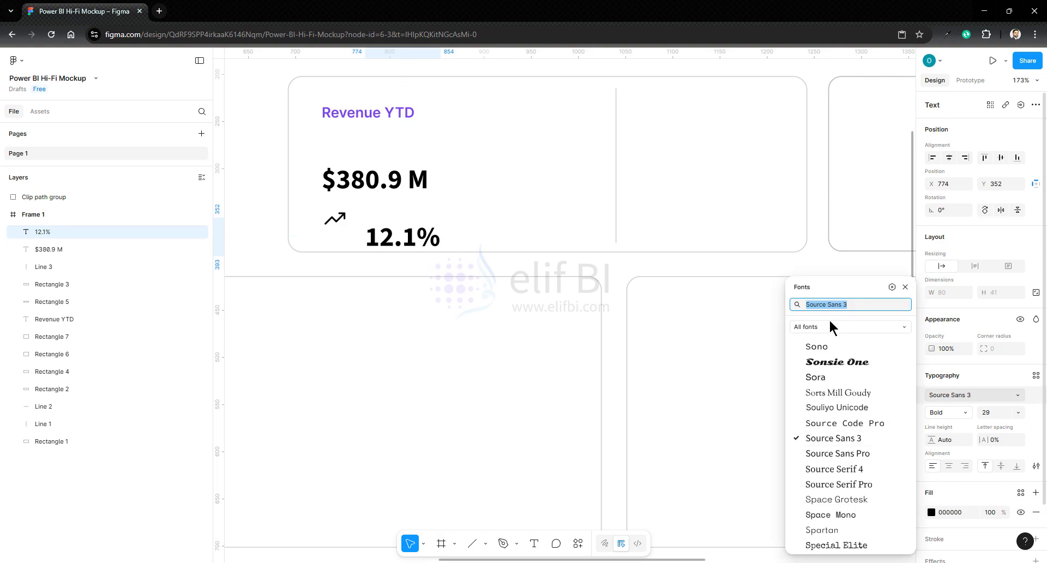
type("inter")
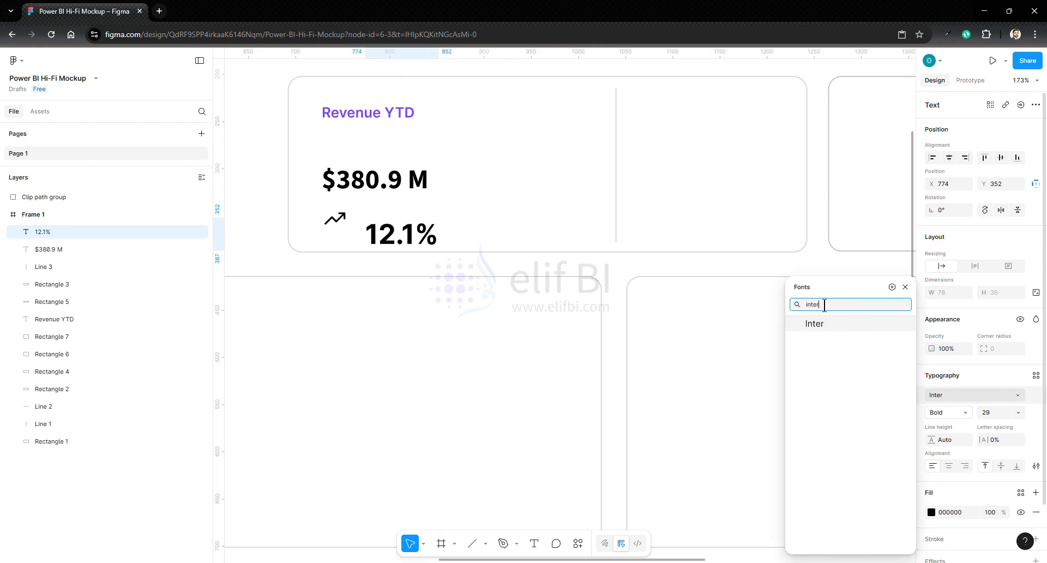
key("Return")
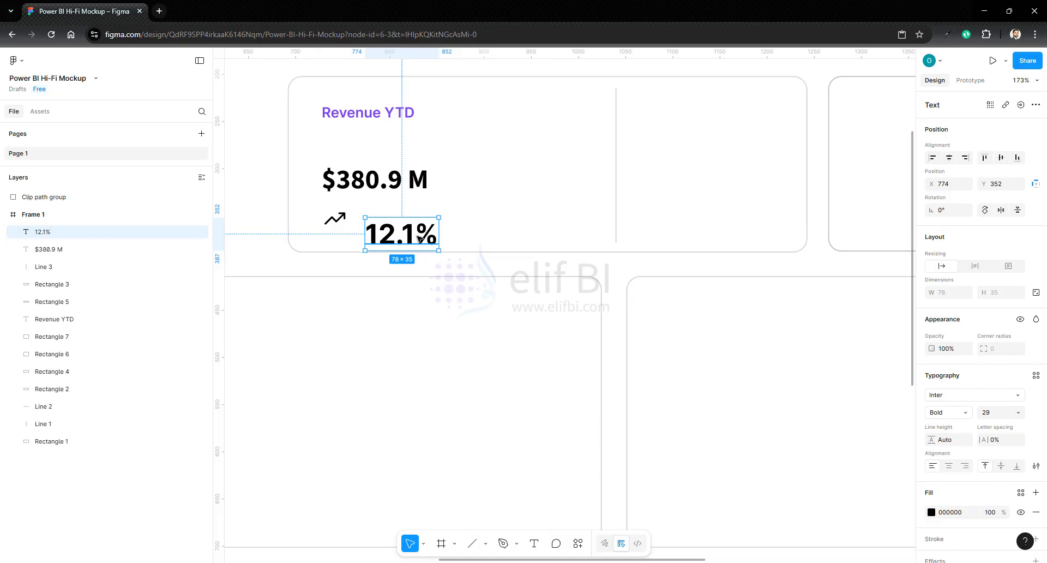
left_click(942, 414)
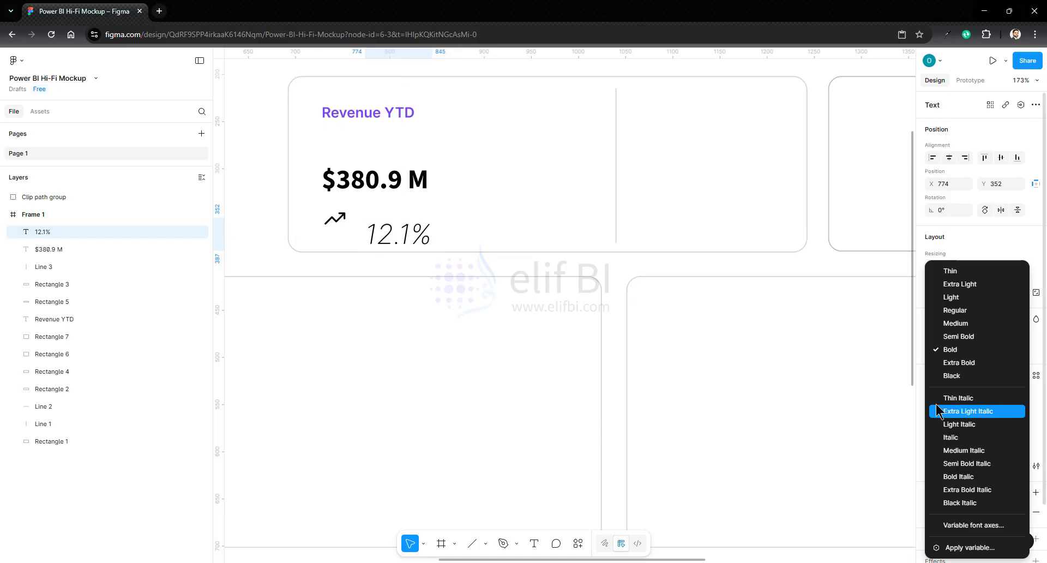
left_click(955, 311)
- Shrink the "12.1%" text box to 47 × 19
left_click_drag(434, 248, 397, 233)
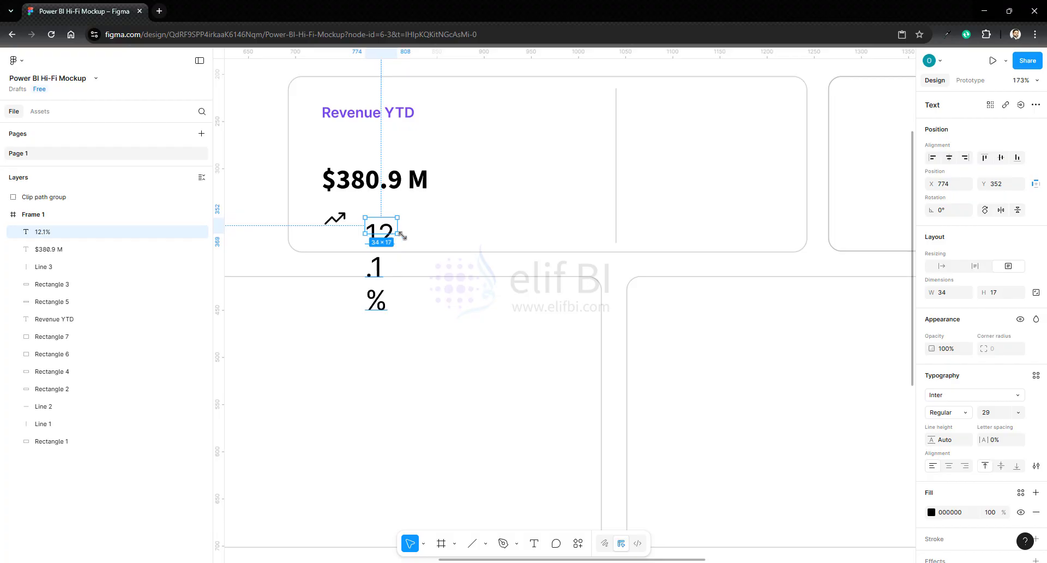
left_click(943, 266)
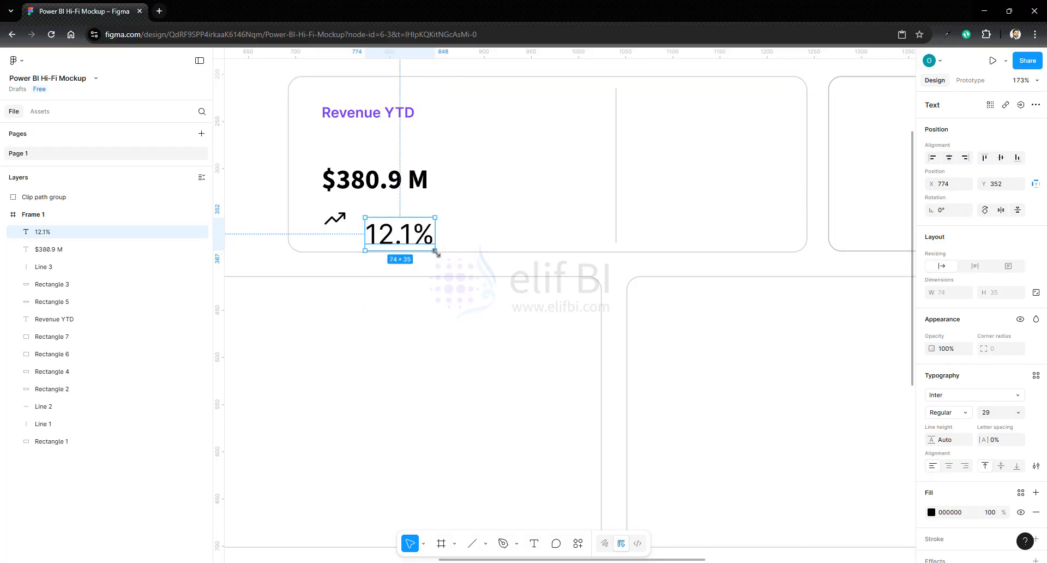
left_click_drag(436, 251, 409, 232)
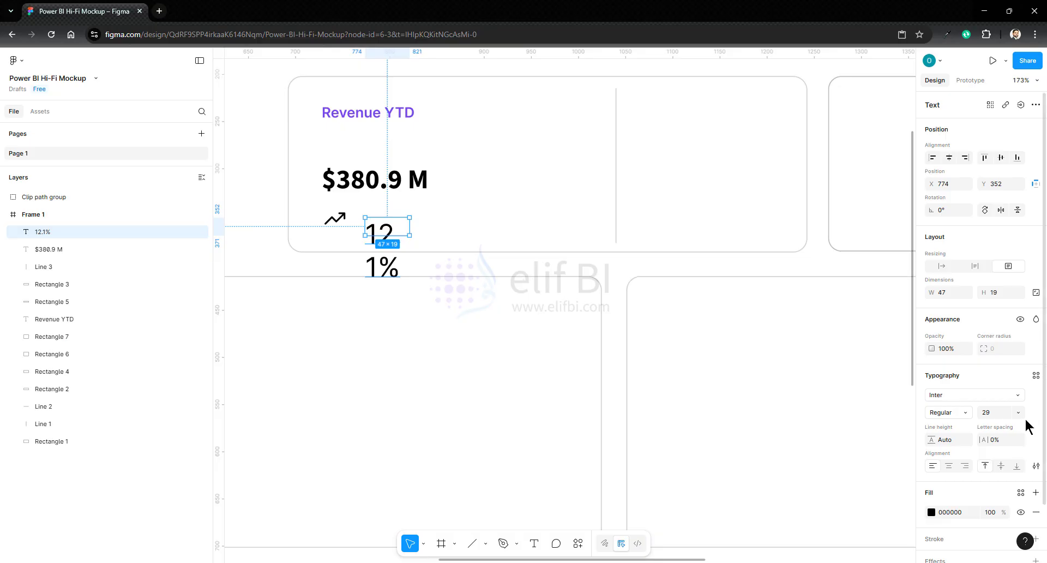
- Move the "12.1%" text next to the trend icon at about X 761, Y 345 and set its font size to 15
left_click(991, 414)
key("Down")
key("Down")
key("Down")
key("Down")
key("Down")
key("Down")
key("Down")
key("Down")
key("Down")
key("Down")
key("Down")
key("Down")
key("Down")
key("Down")
key("Down")
key("Down")
key("Down")
key("Down")
key("Down")
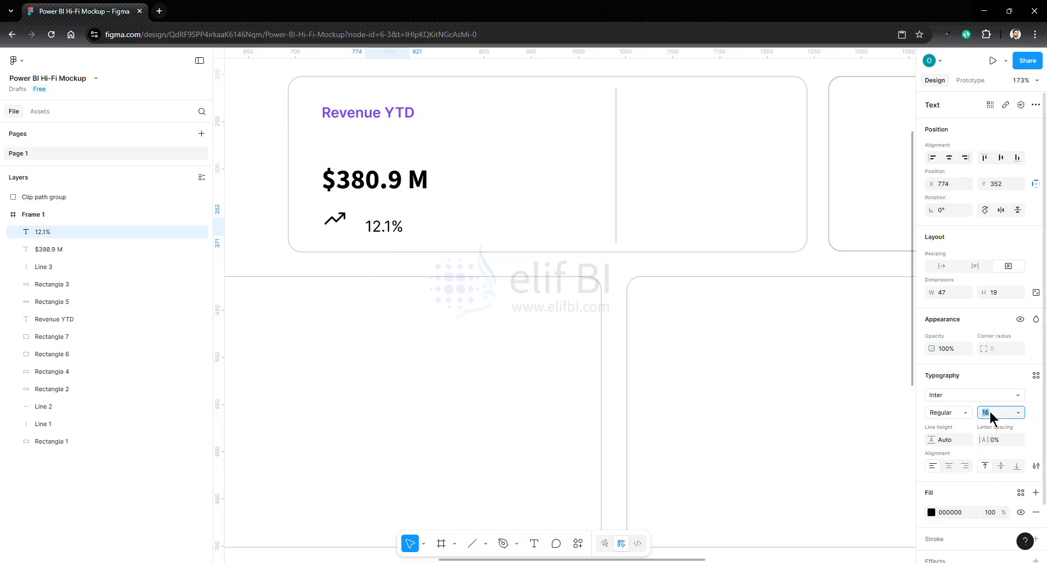
key("Up")
key("Up")
key("Up")
left_click_drag(379, 229, 367, 222)
left_click(987, 414)
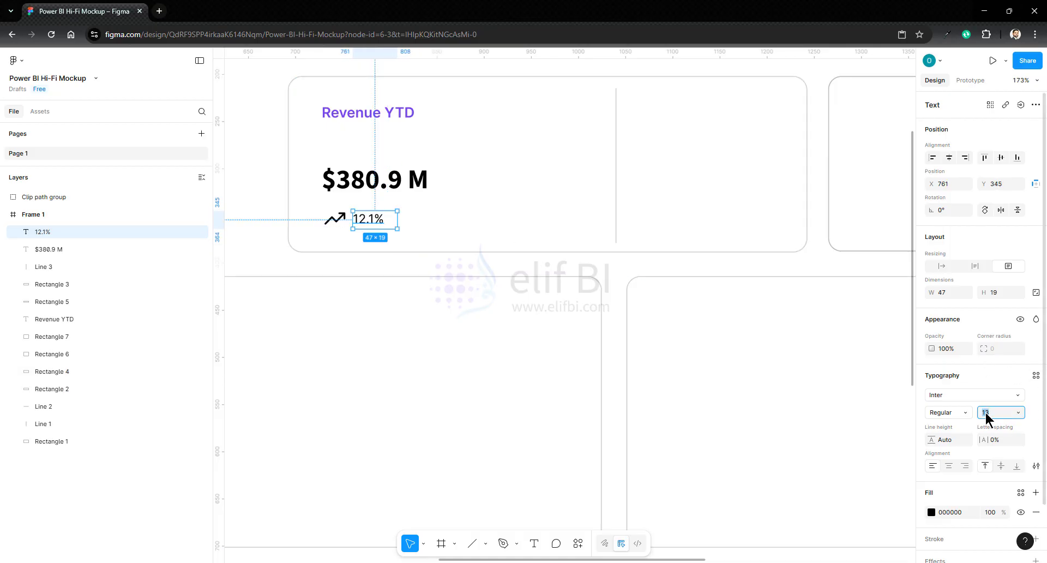
type("15")
key("Return")
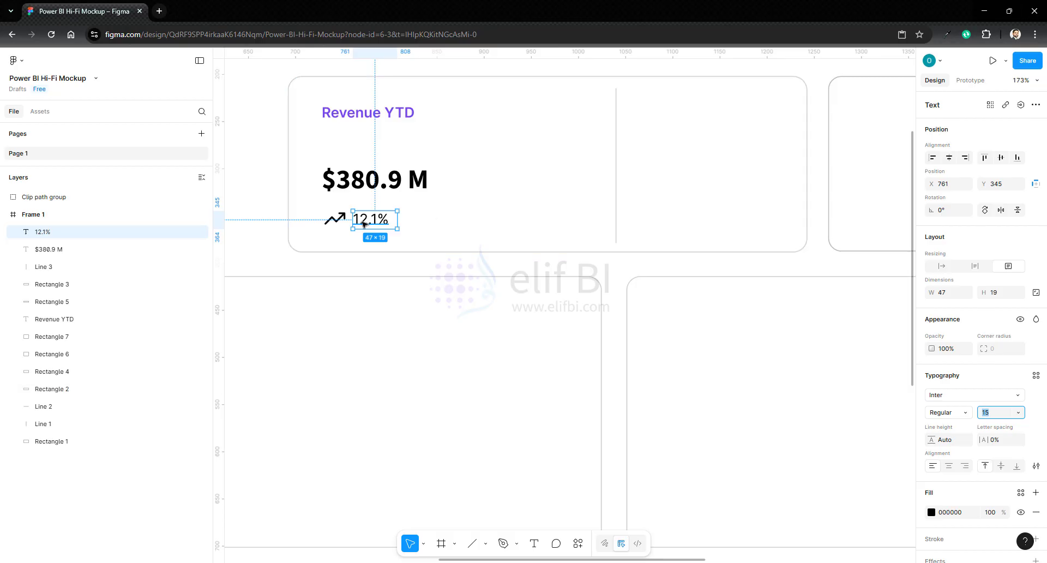
- Align the vertical centres of the trend icon and the "12.1%" text
left_click(335, 218)
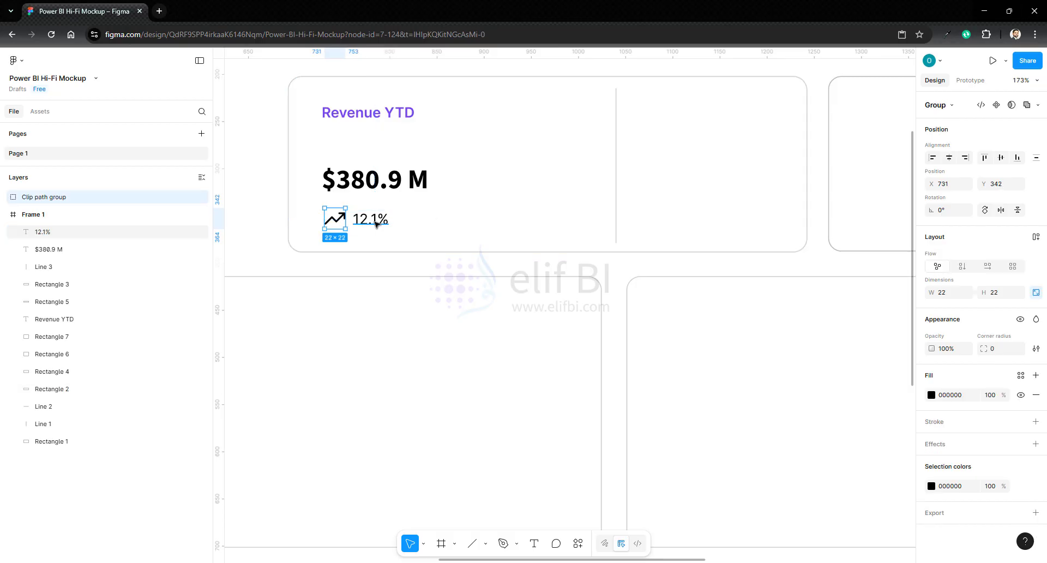
left_click(370, 224, "shift")
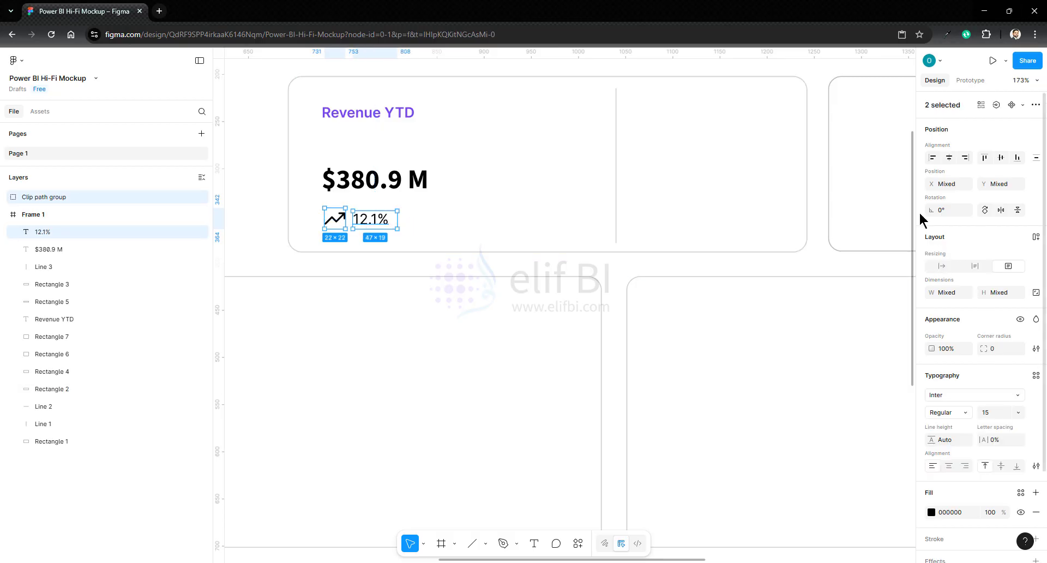
left_click(1001, 158)
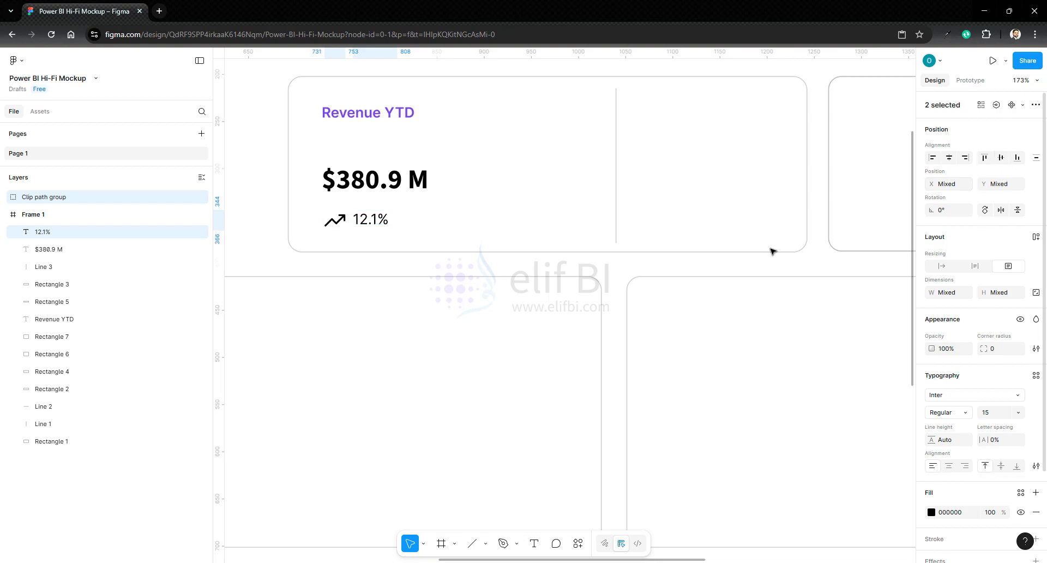
- Set the "12.1%" text's fill colour to 047867
left_click(383, 223)
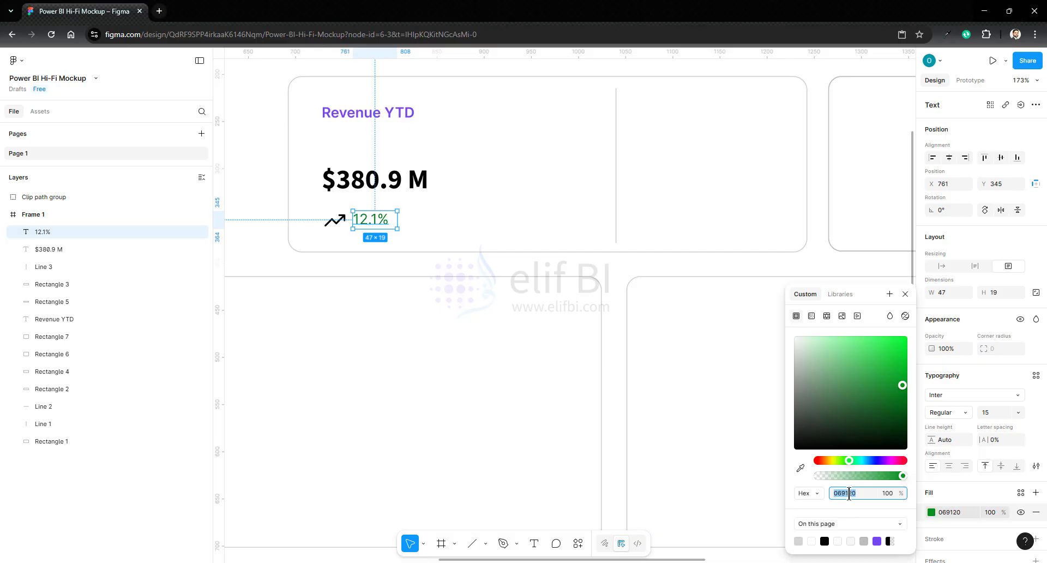
type("047867")
key("Return")
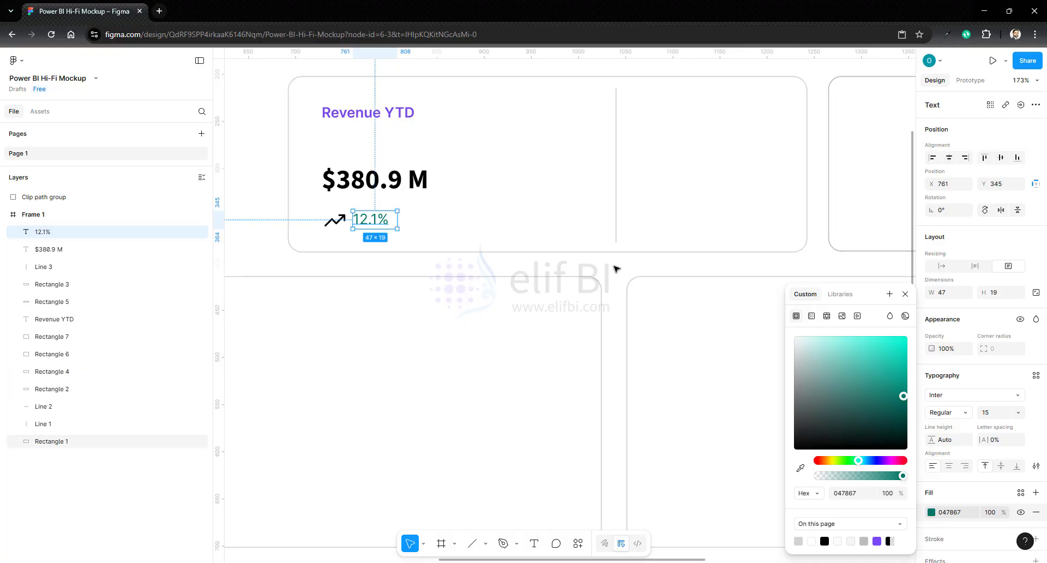
left_click(615, 267)
- Give the trend icon the same green fill, 047867, from the colours used on the page
left_click(335, 220)
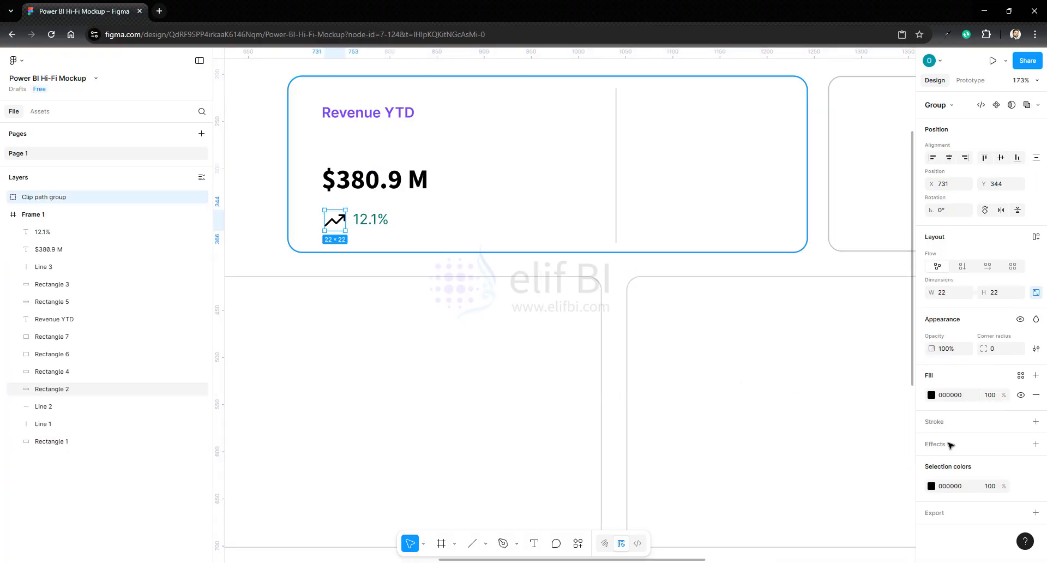
left_click(932, 394)
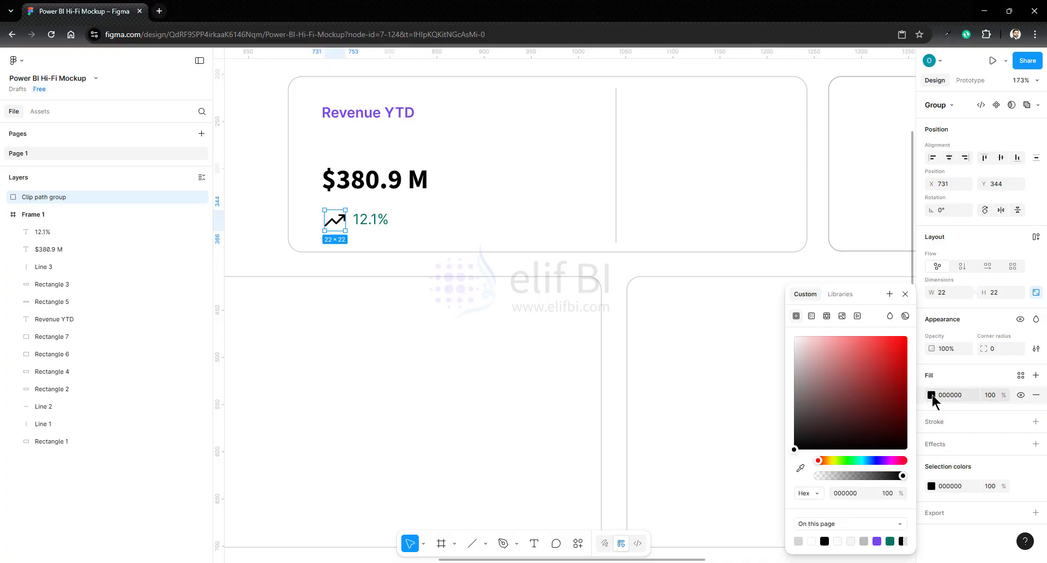
left_click(890, 541)
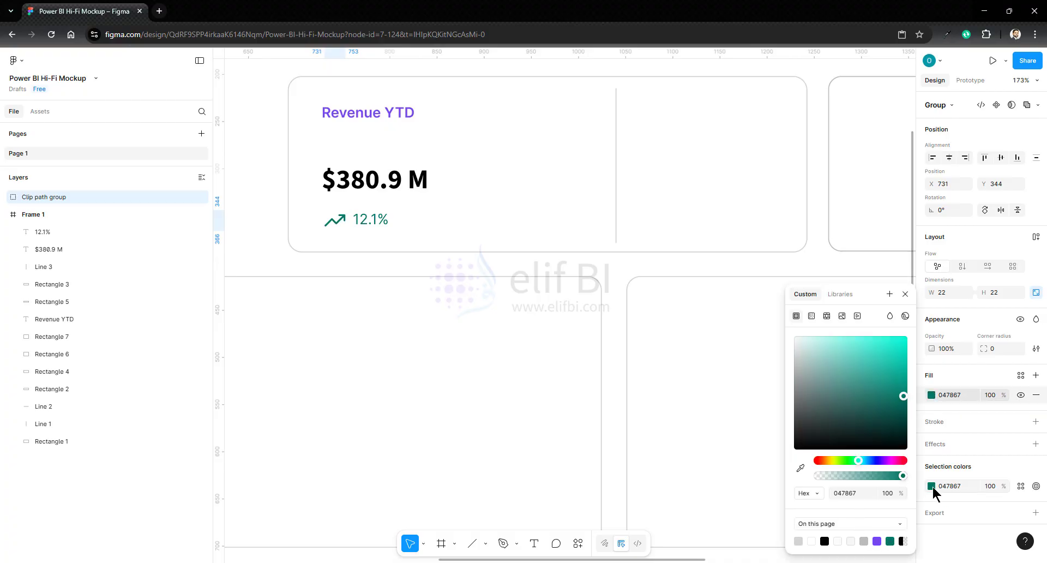
left_click(680, 206)
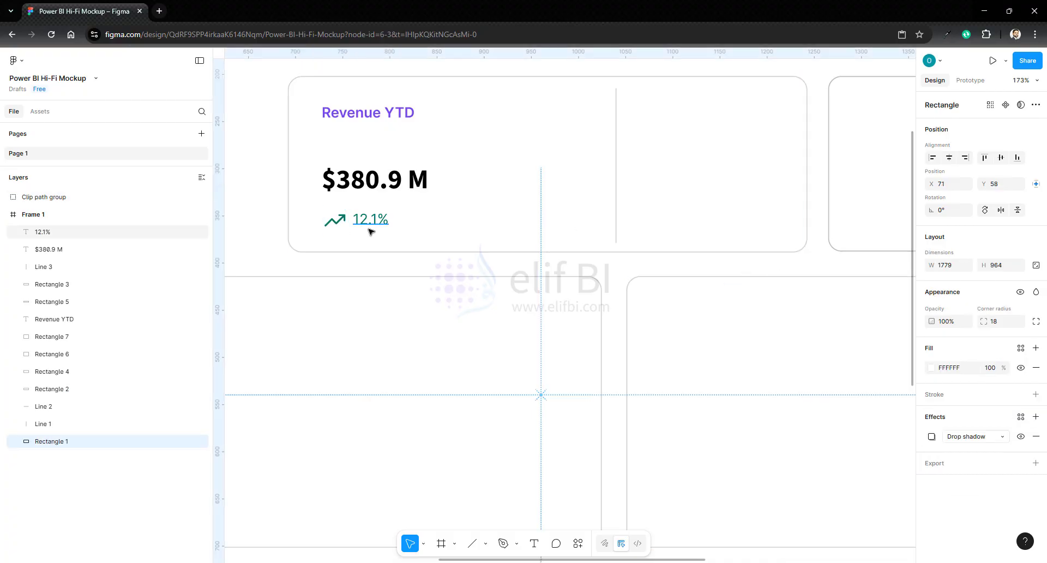
- Set the "12.1%" text's font size to 17 and its weight to Semi Bold
left_click(366, 222)
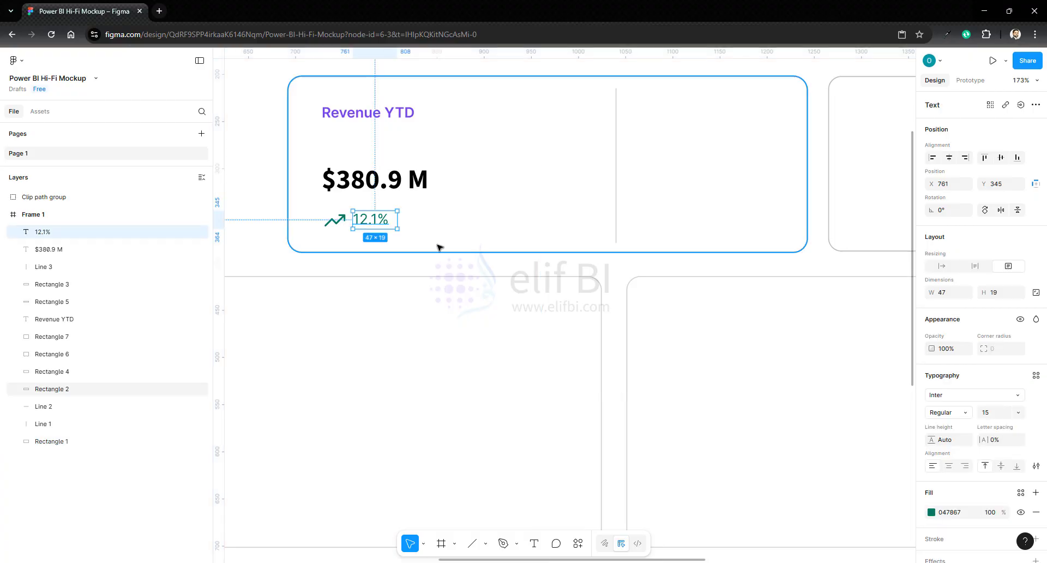
left_click(1021, 80)
left_click(930, 157)
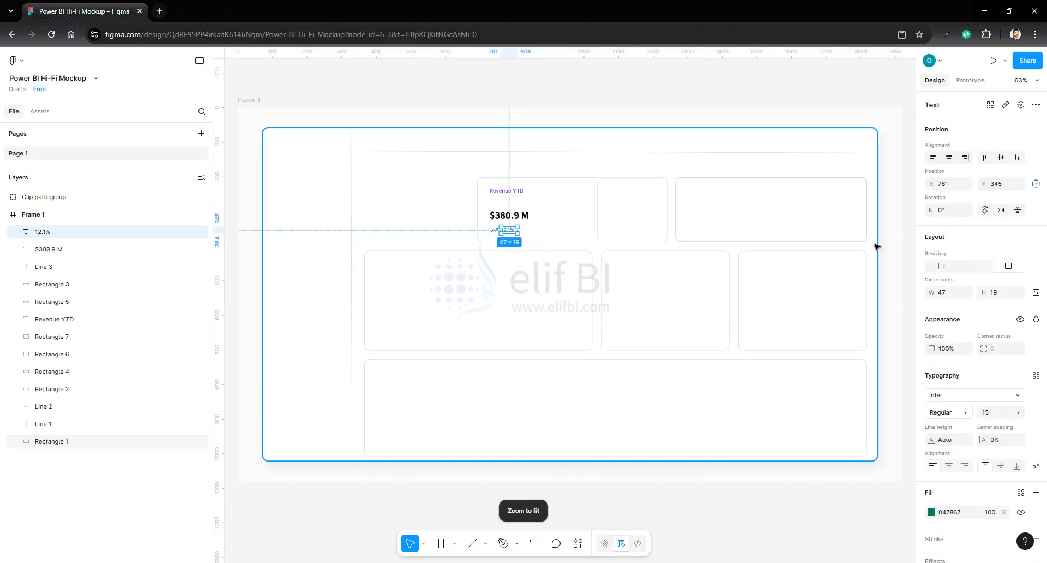
left_click(898, 250)
left_click(507, 229)
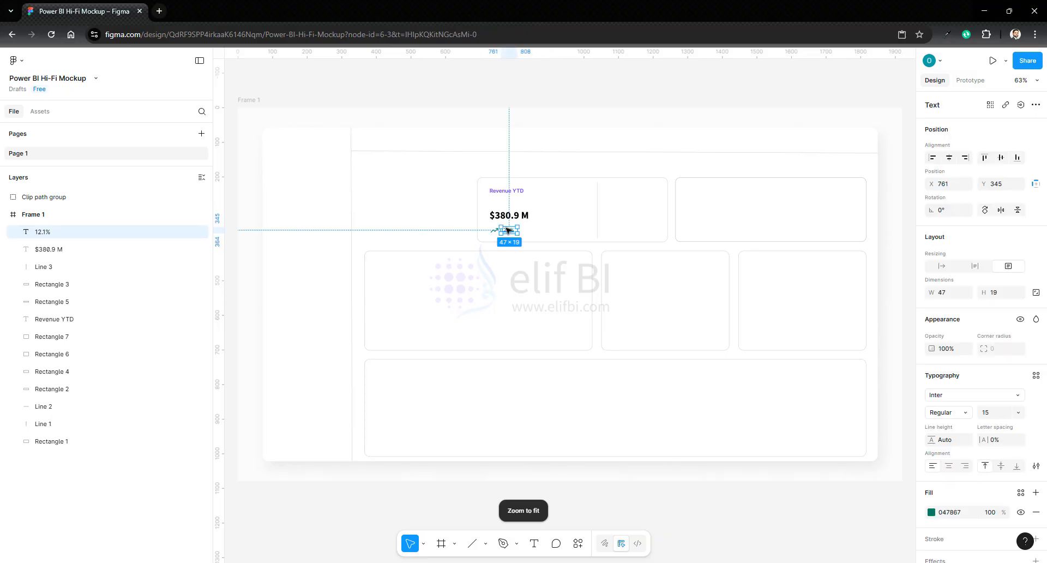
left_click(989, 414)
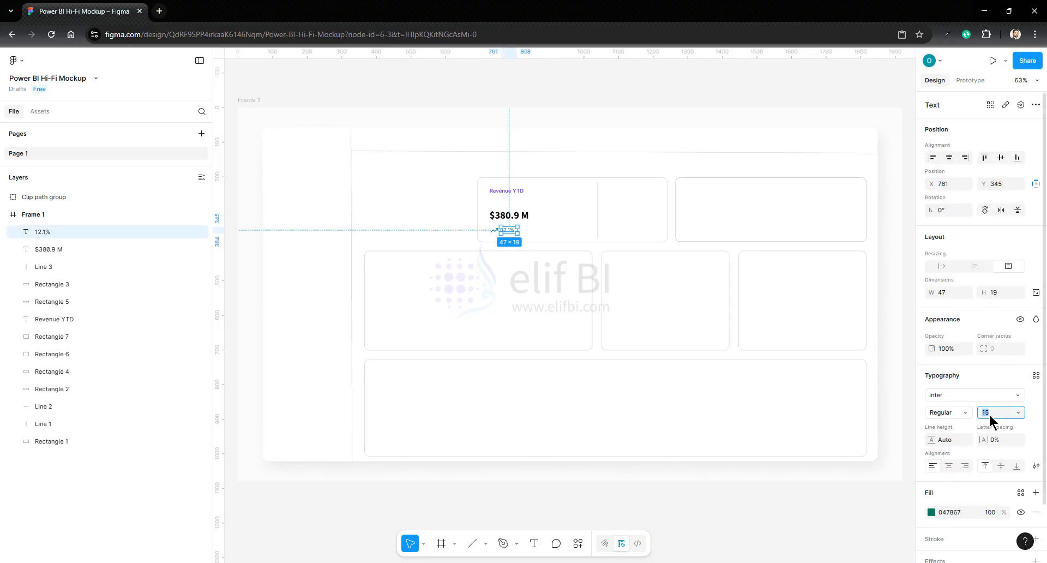
key("Up")
key("Up")
key("Up")
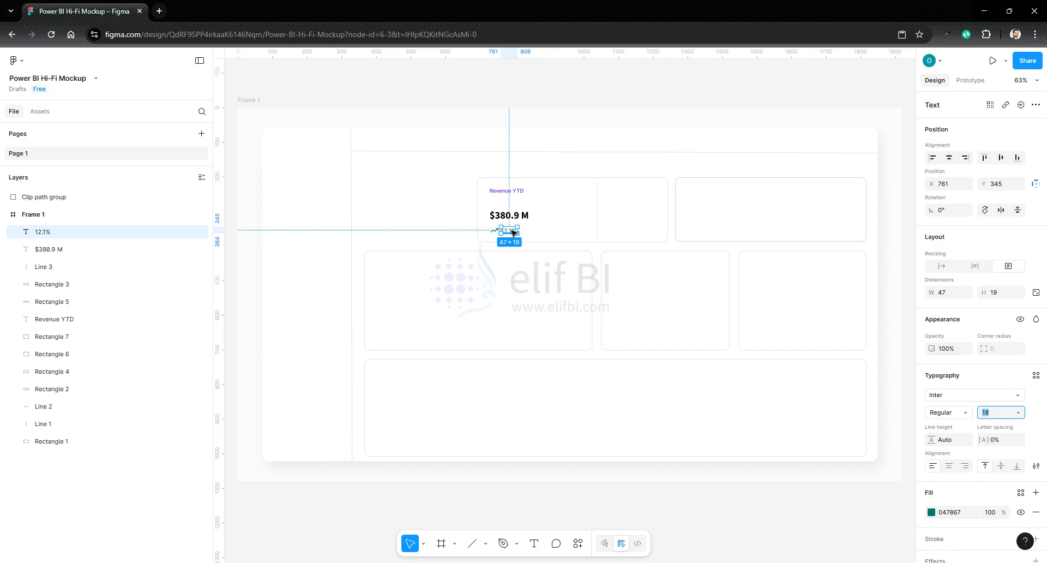
left_click(948, 412)
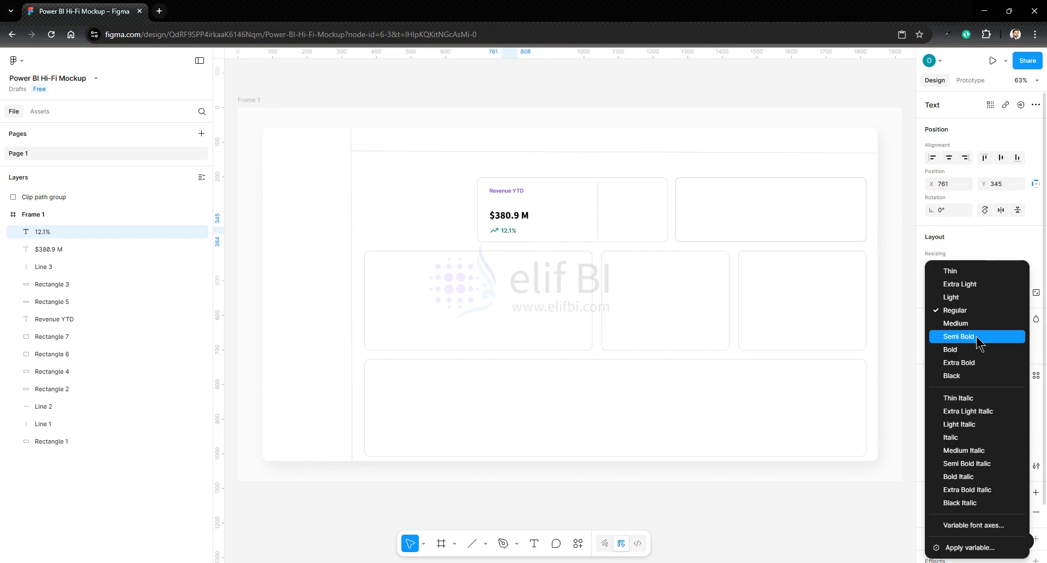
left_click(977, 338)
left_click(595, 234)
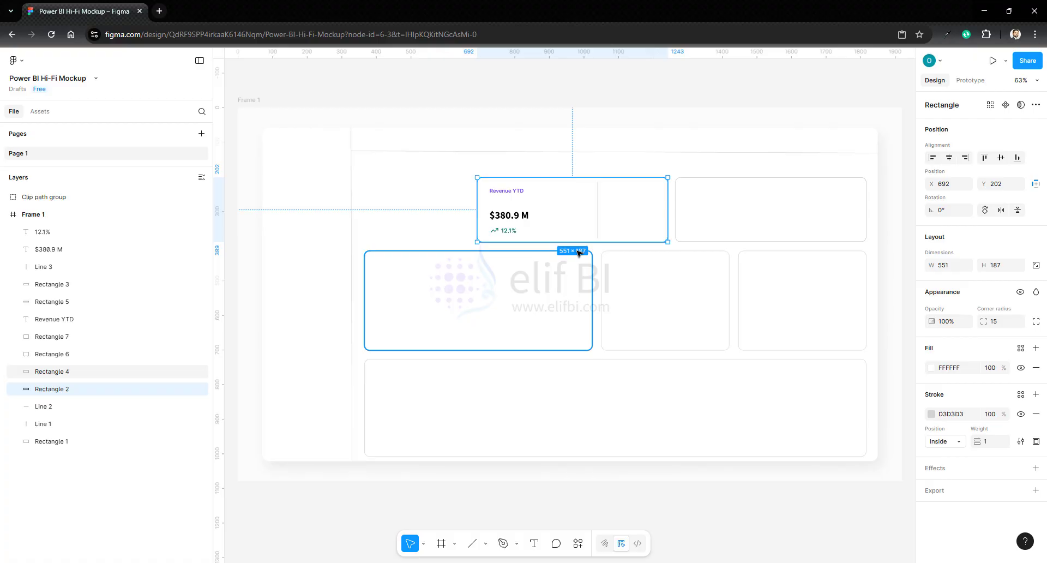
- Increase the "$380.9 M" text's font size to 32
left_click(509, 215)
key("Up")
key("Up")
key("Up")
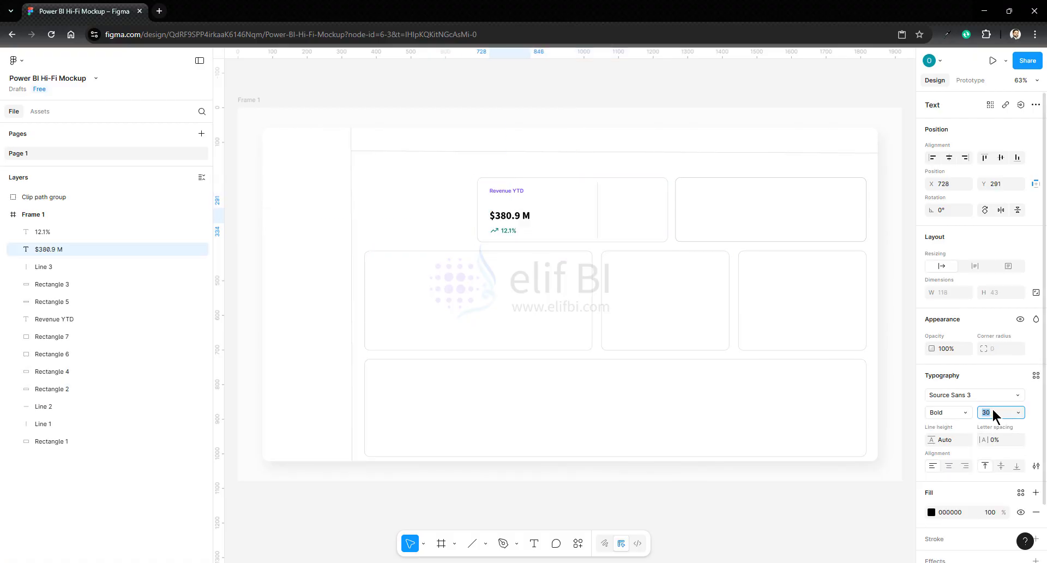
left_click(706, 96)
- Add a "vs Last Year" text beside the "12.1%" indicator in the Revenue YTD card
key("shift+1")
scroll(540, 234, "up", 7)
left_click(442, 469)
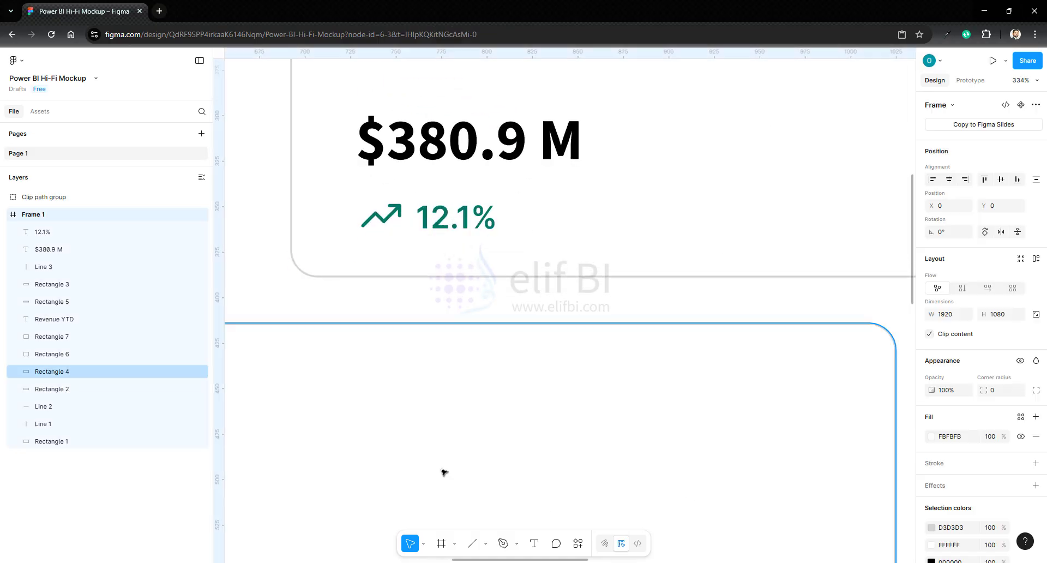
left_click(535, 544)
left_click(528, 211)
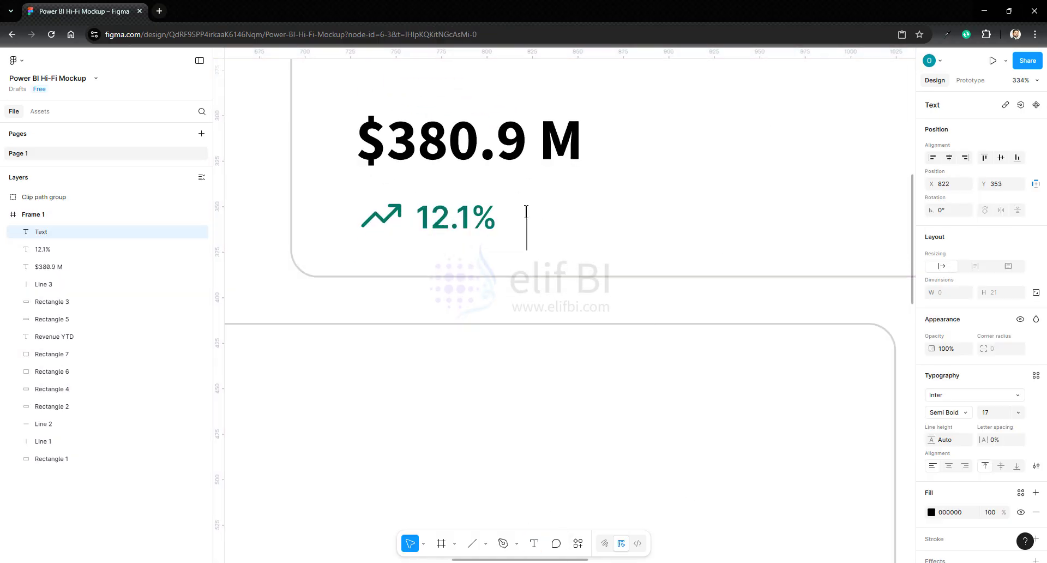
type("vs")
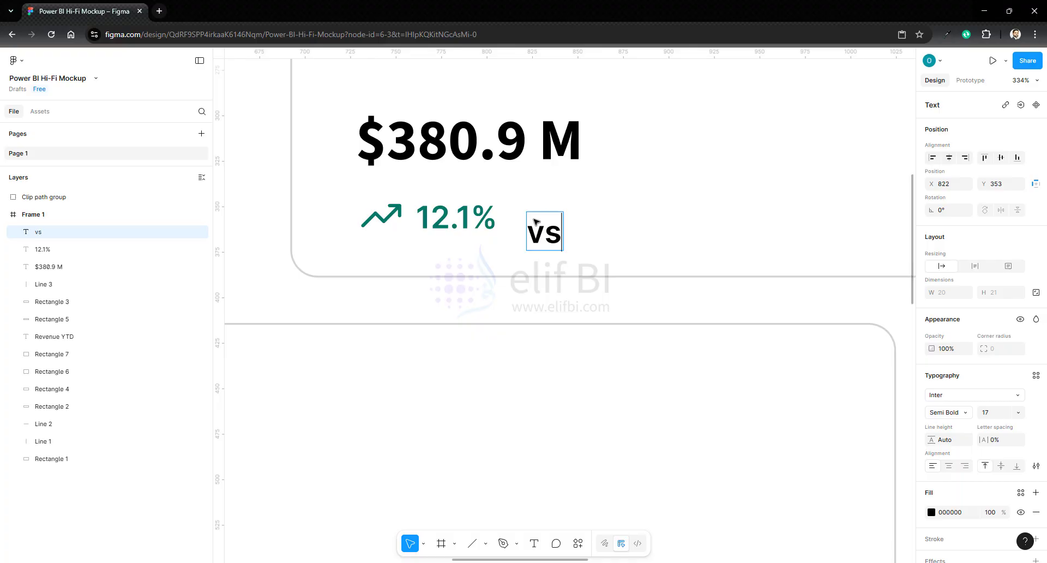
type(" Last Year")
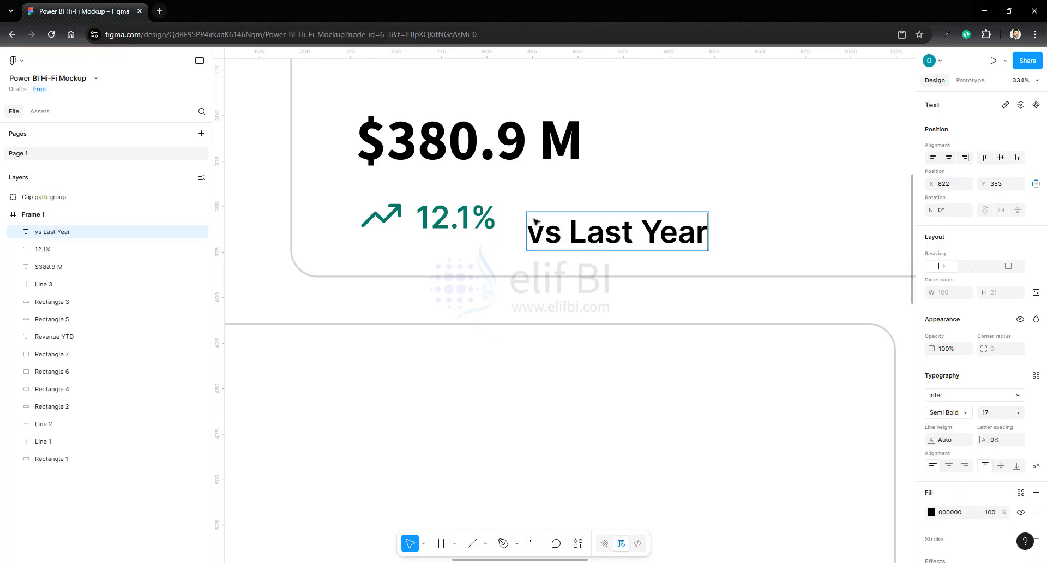
- Set the "vs Last Year" text's fill to the grey AAAAAA
key("ctrl+a")
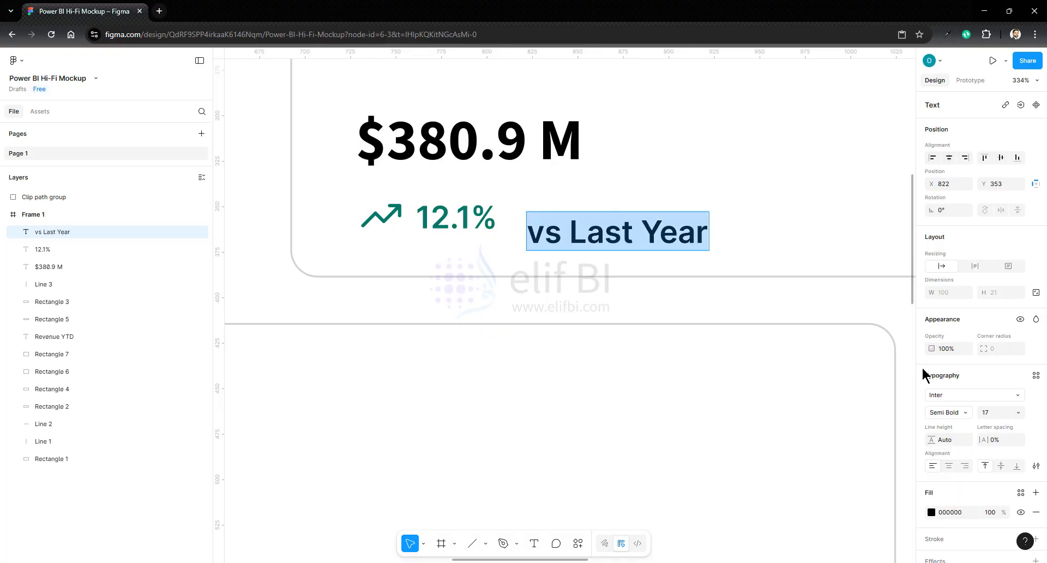
left_click(932, 513)
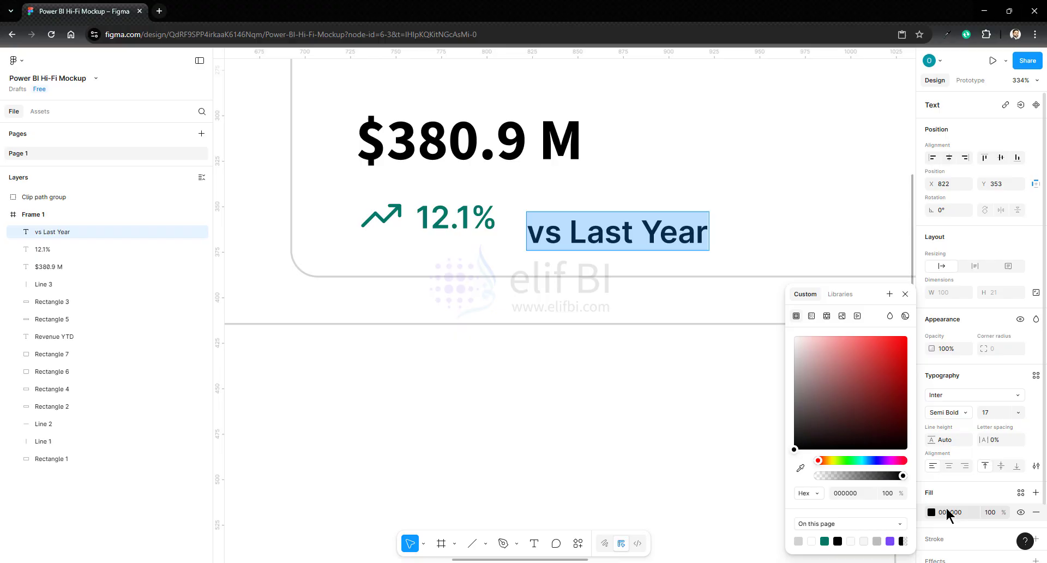
left_click(877, 540)
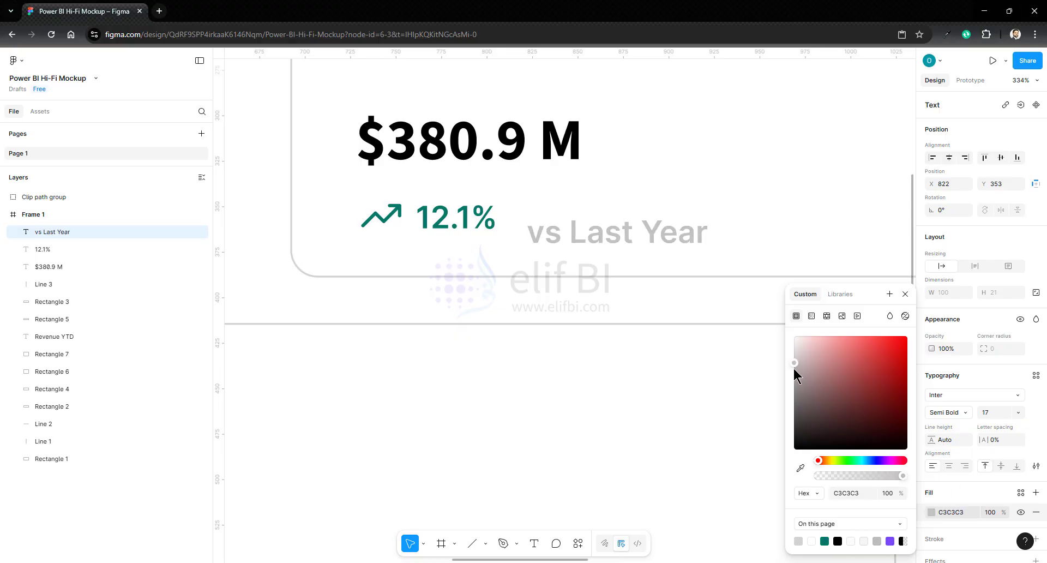
left_click_drag(794, 377, 792, 378)
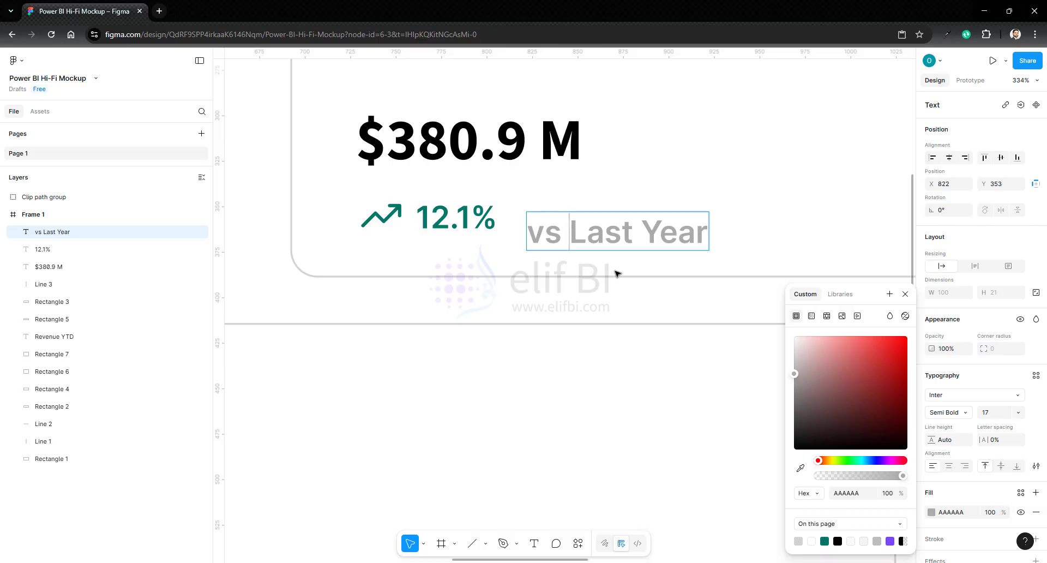
- Align the vertical centres of the trend icon, the "12.1%" text and the "vs Last Year" text
left_click(381, 220)
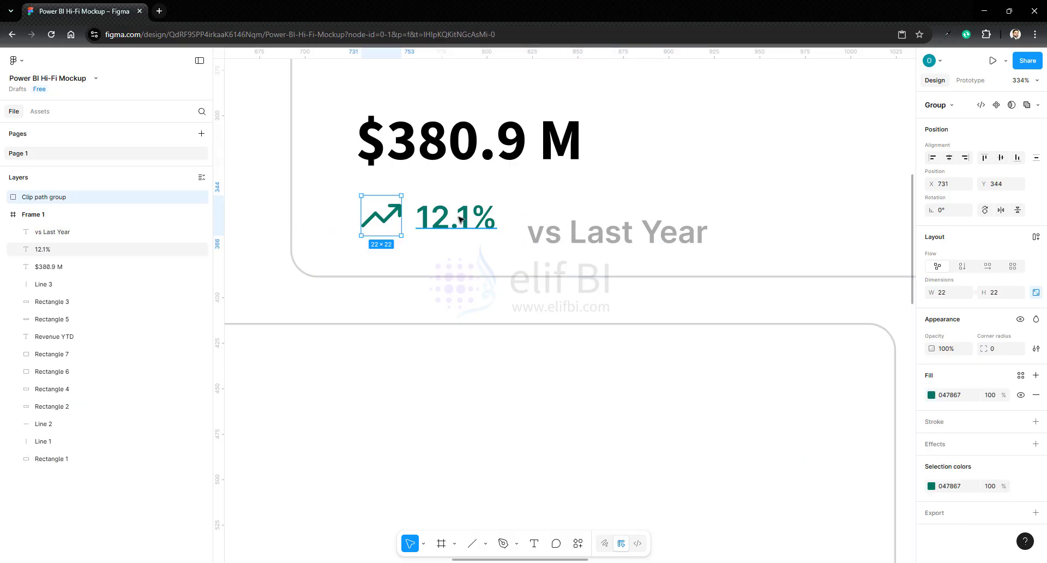
left_click(456, 217, "shift")
left_click(617, 232, "shift")
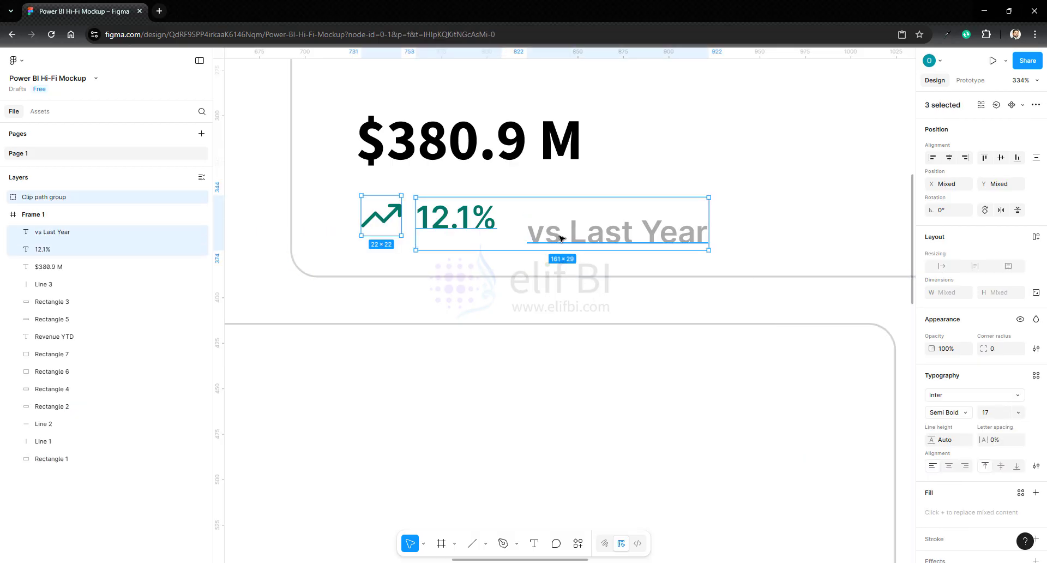
left_click(1001, 158)
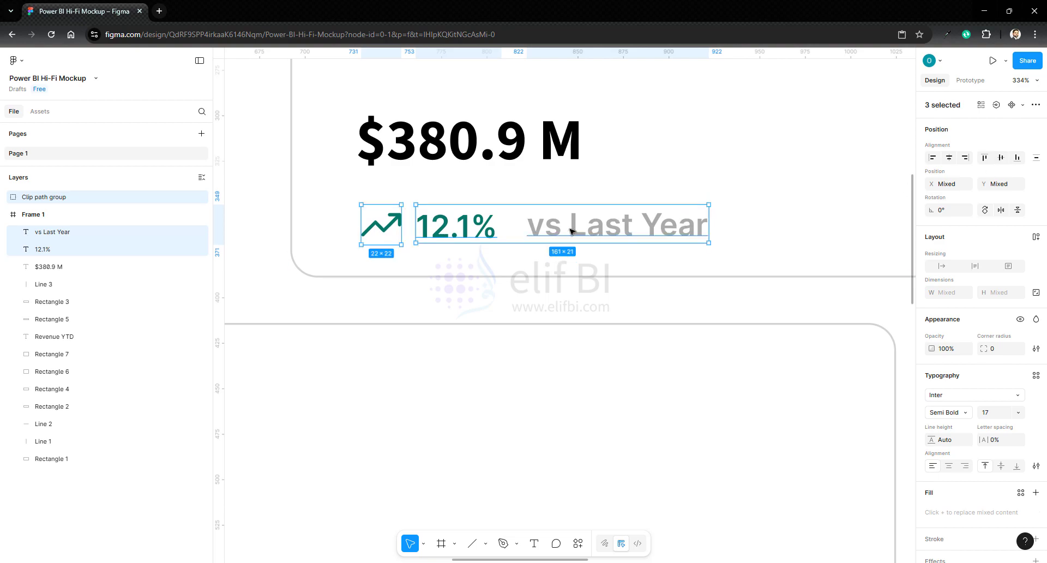
- Move the trend row closer beneath the "$380.9 M" amount and group the row with the amount
left_click(431, 143, "shift")
right_click(421, 143)
left_click(457, 265)
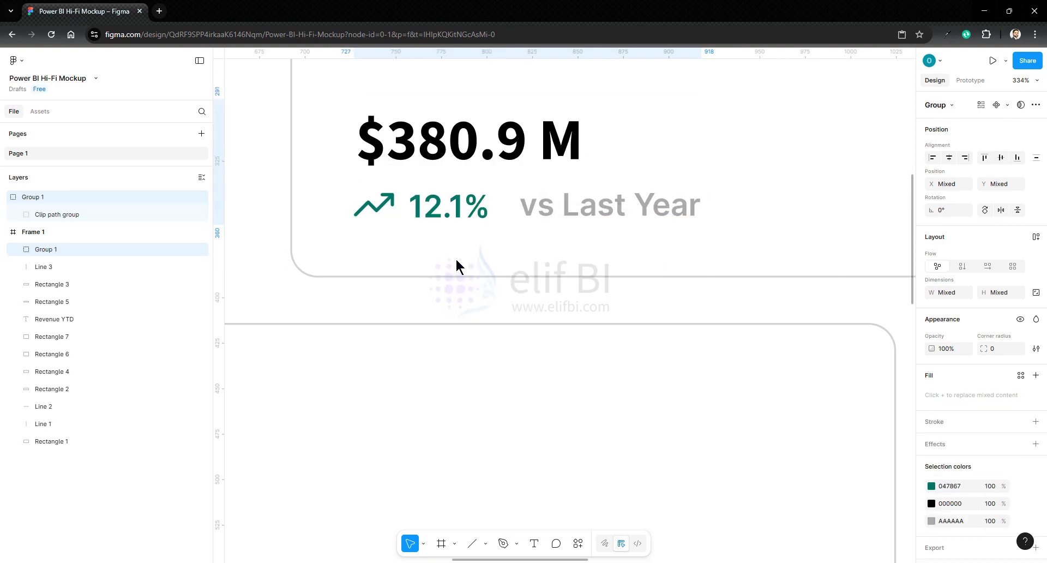
- Change the "vs Last Year" text's font weight to Regular
scroll(779, 283, "up", 3)
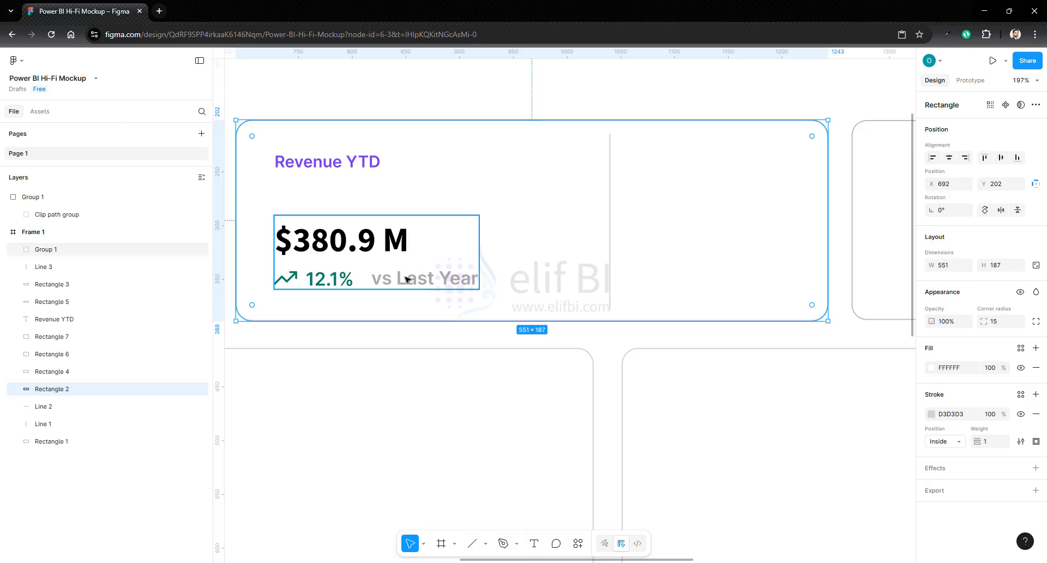
double_click(407, 279)
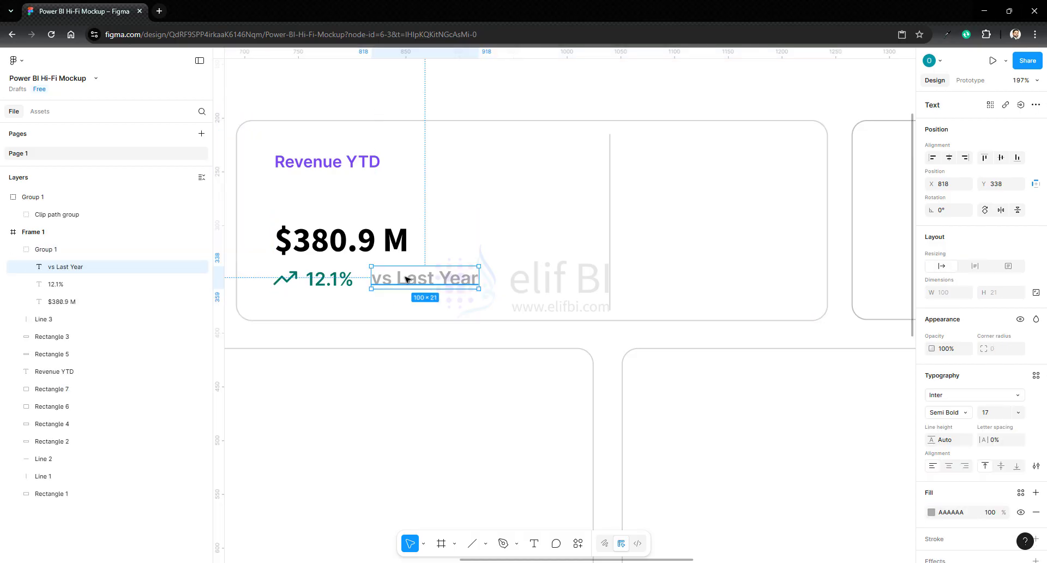
left_click(995, 415)
left_click(937, 423)
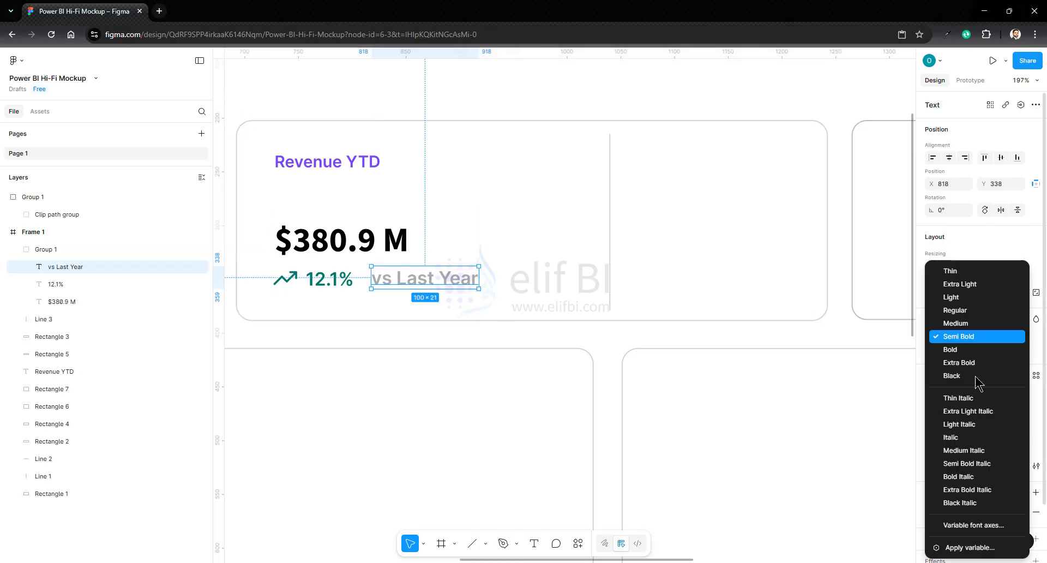
left_click(974, 310)
left_click(679, 336)
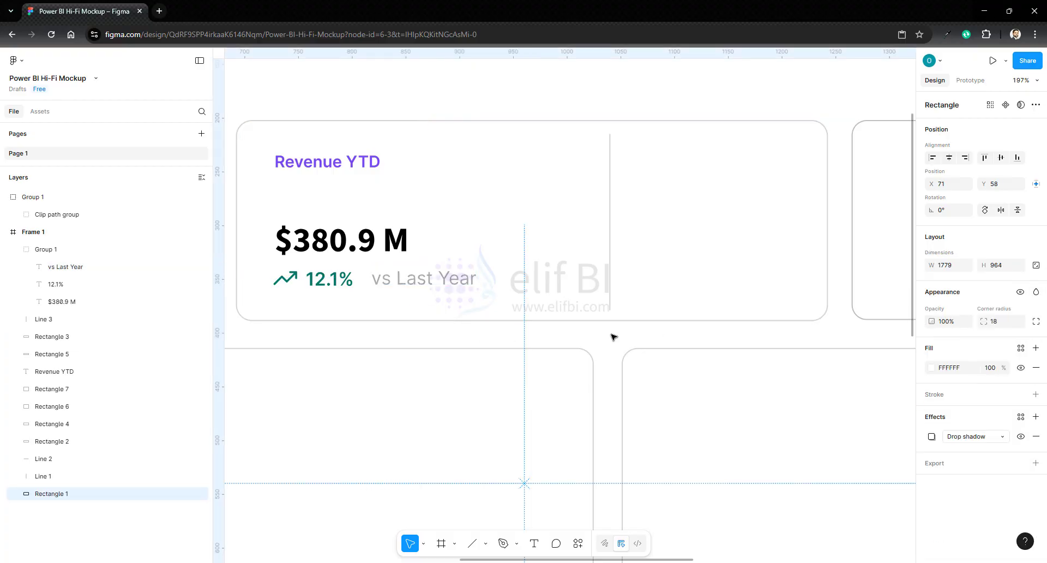
- Duplicate the "vs Last Year" text and place the copy just right of the card's divider at about X 1056, Y 215
left_click(420, 243)
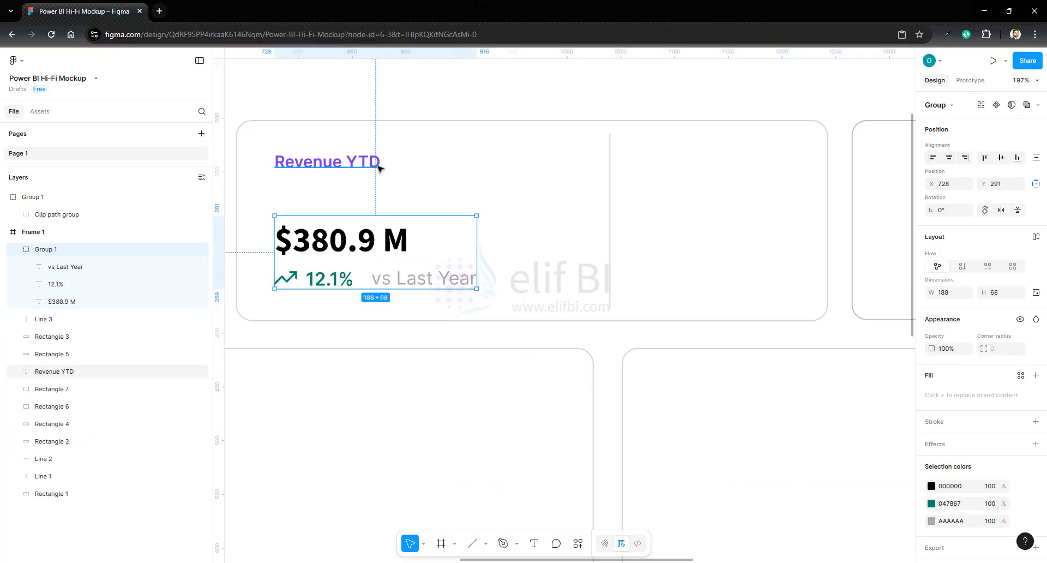
left_click(687, 197)
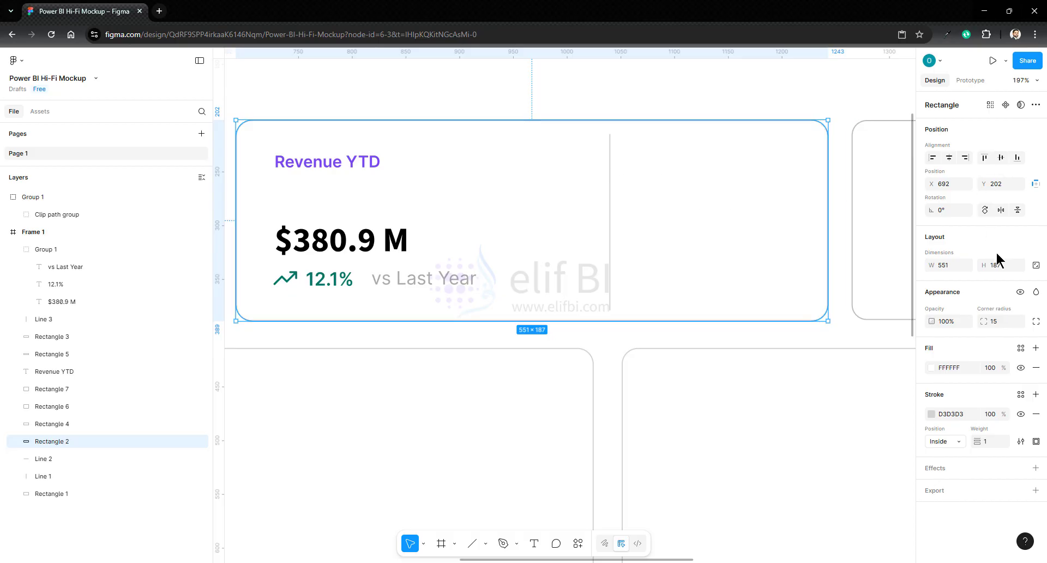
double_click(440, 284)
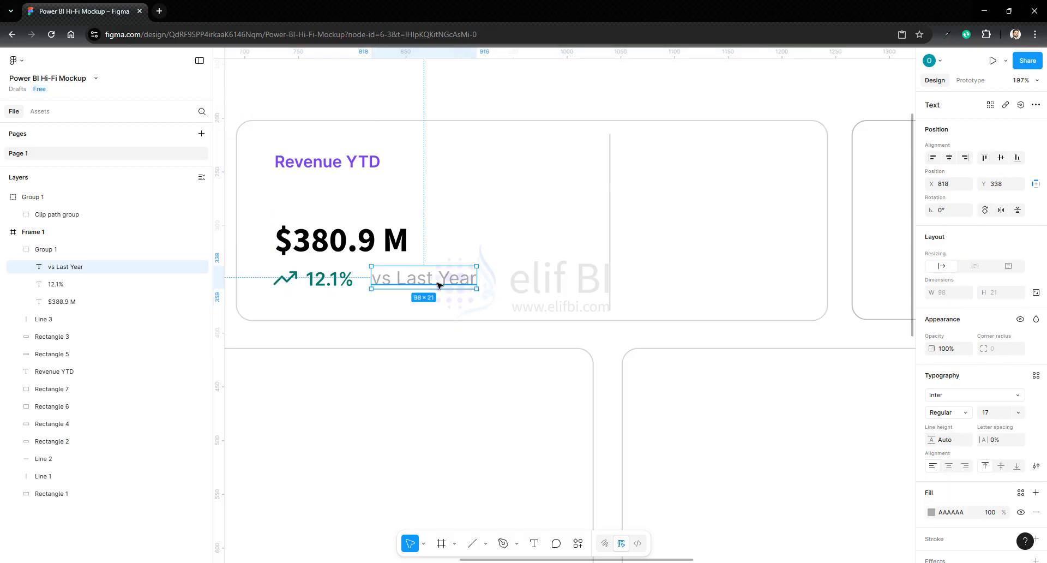
left_click(846, 220)
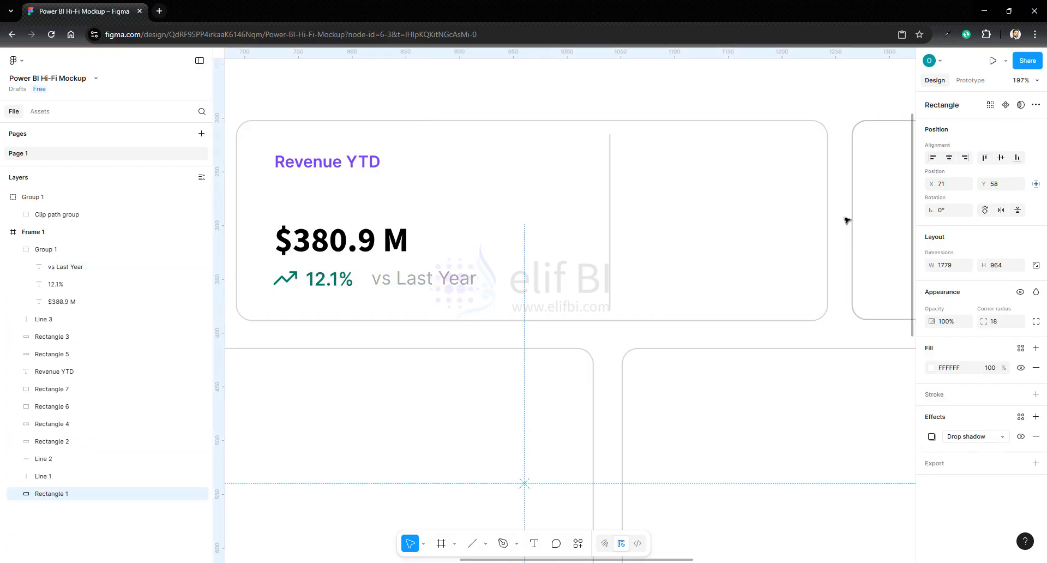
key("ctrl+v")
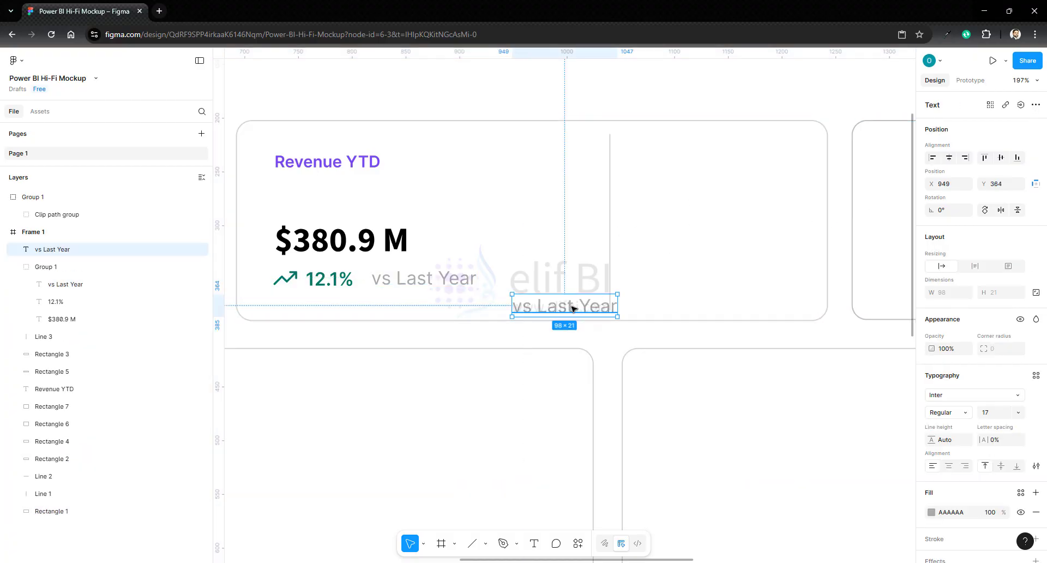
left_click_drag(574, 308, 688, 147)
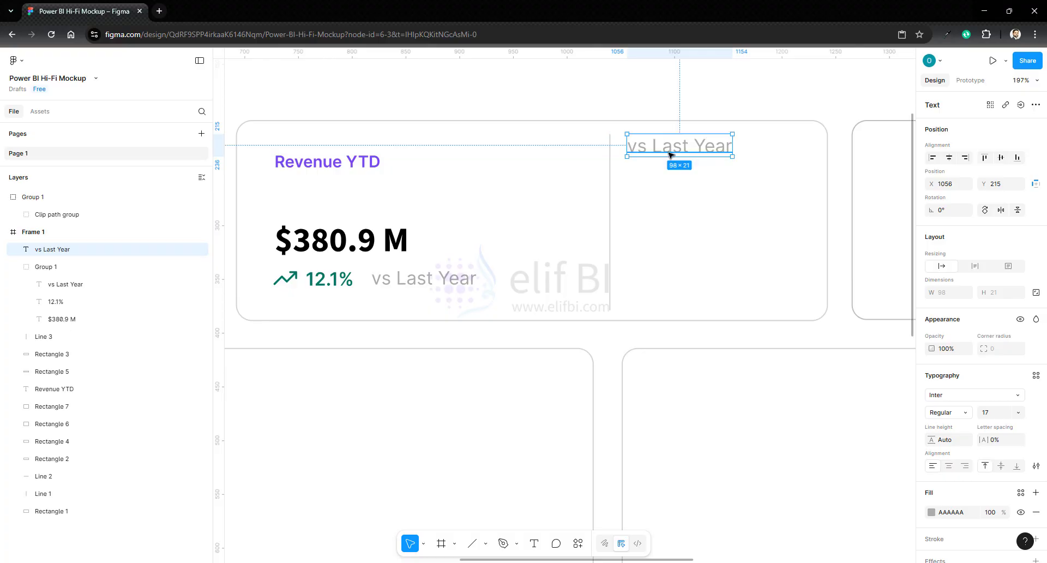
- Change the copied text's wording to "Growth vs Last Year"
double_click(676, 153)
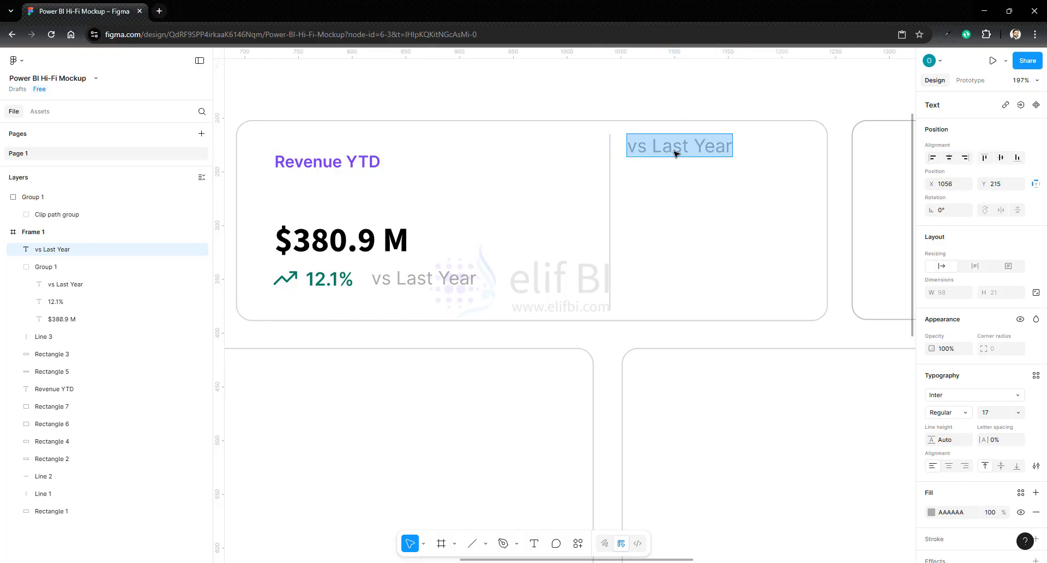
type("Growth")
key("BackSpace")
key("BackSpace")
key("BackSpace")
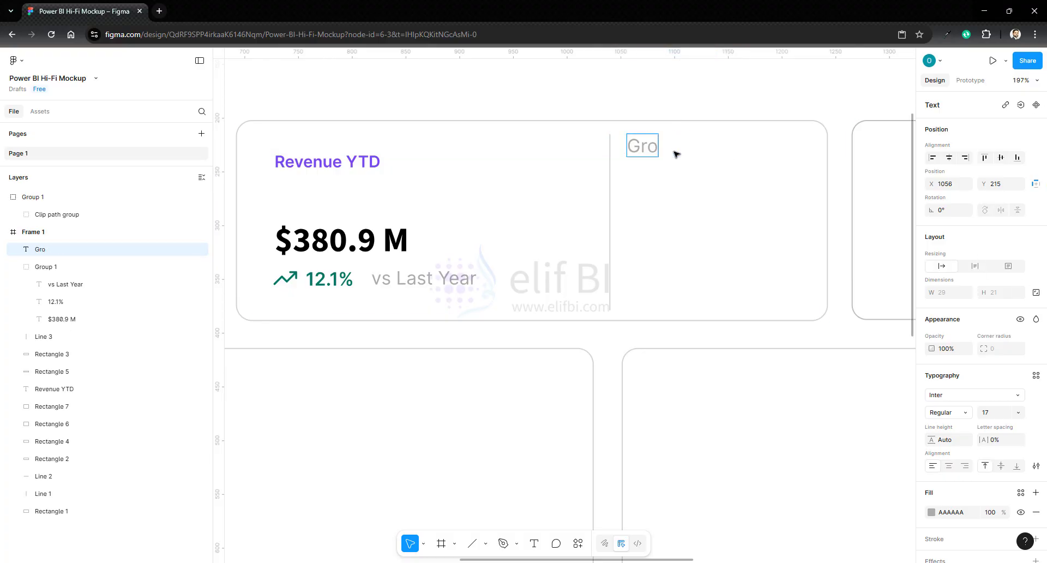
type("wth vs")
type(" La")
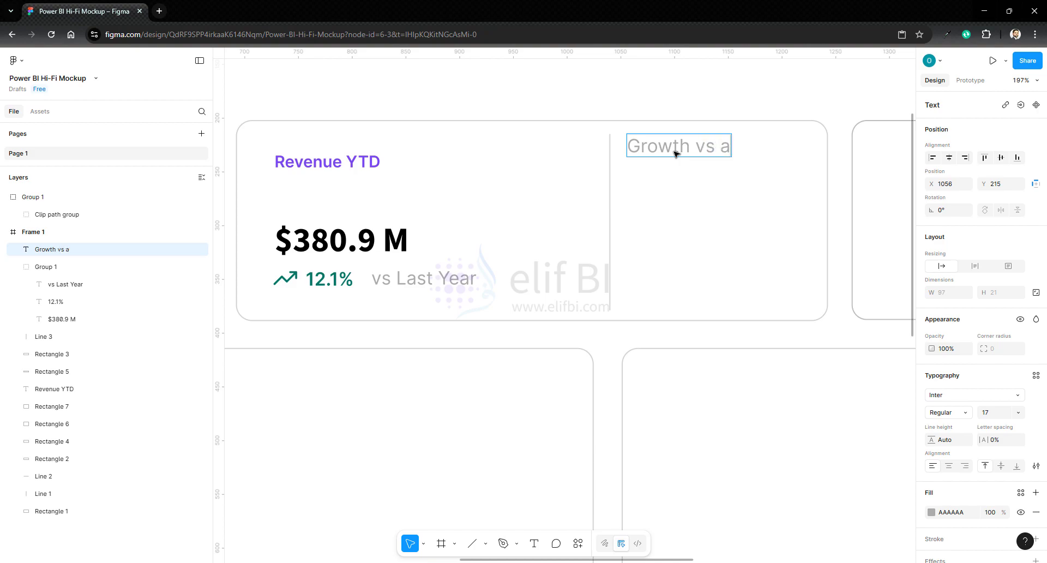
key("BackSpace")
type("Last Year")
- Shift the vertical divider in the Revenue YTD card about 20 px to the left
left_click(610, 238)
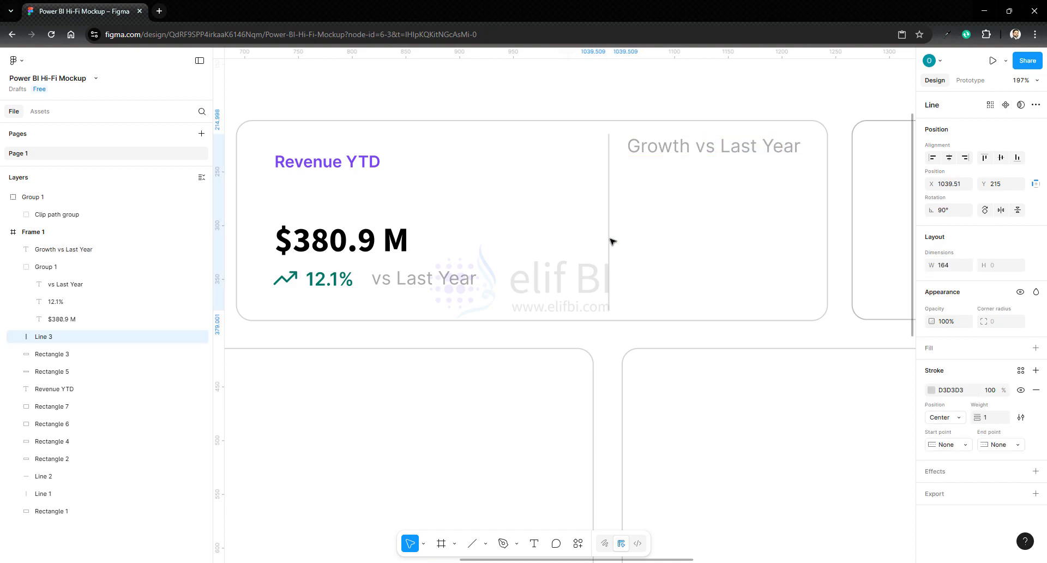
key("shift+Left")
key("shift+Left")
- Move the "Growth vs Last Year" text left to X 1028, close to the card's divider
left_click(641, 153)
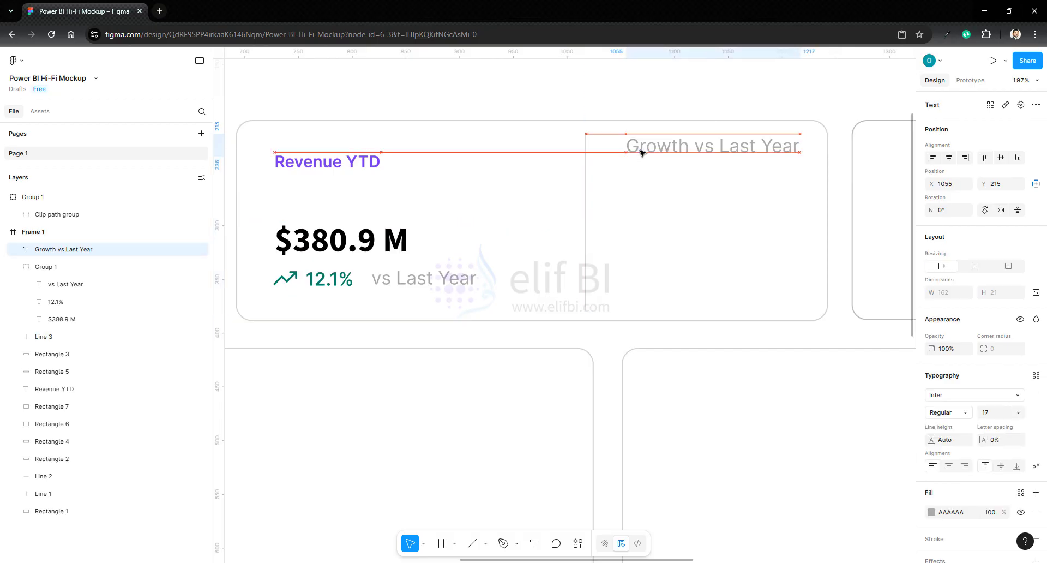
key("shift+Left")
key("shift+Left")
key("Left")
key("Left")
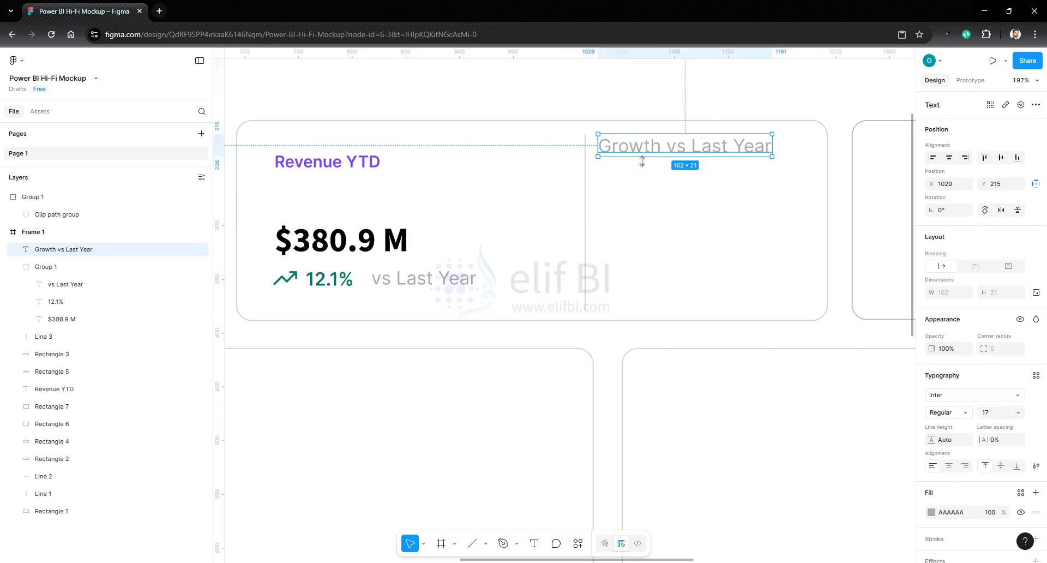
left_click(844, 194)
- Duplicate "Growth vs Last Year" twice below it, at about Y 270 and Y 297, and reword the upper copy to "Target:"
left_click(644, 146)
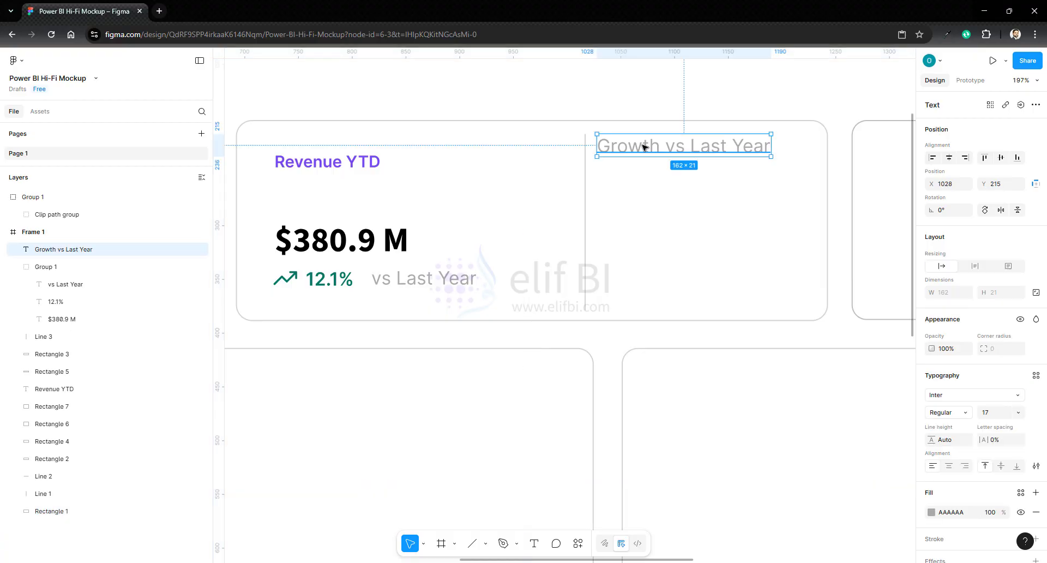
left_click_drag(645, 147, 654, 236)
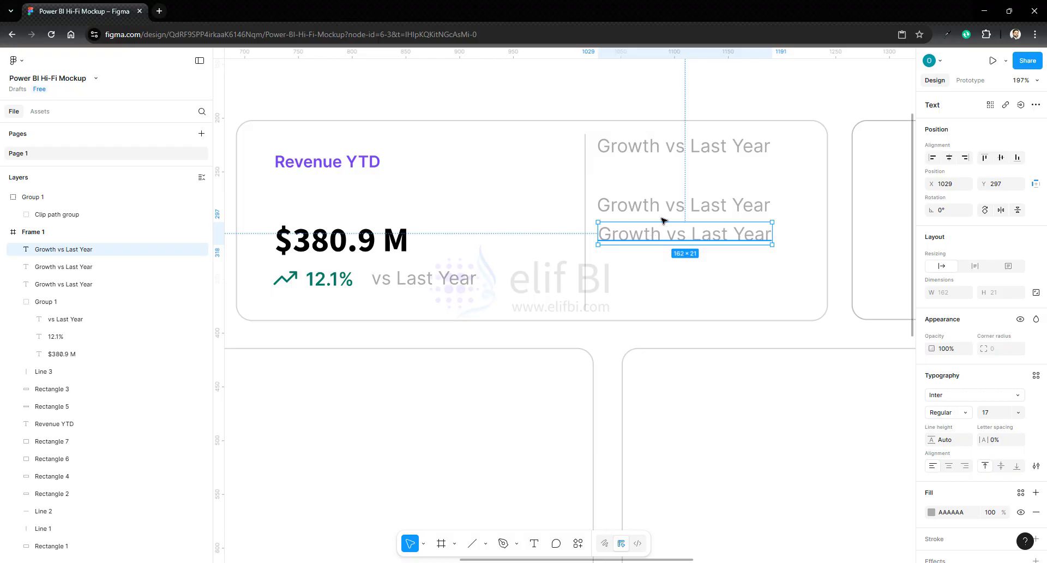
double_click(649, 206)
type("Target:")
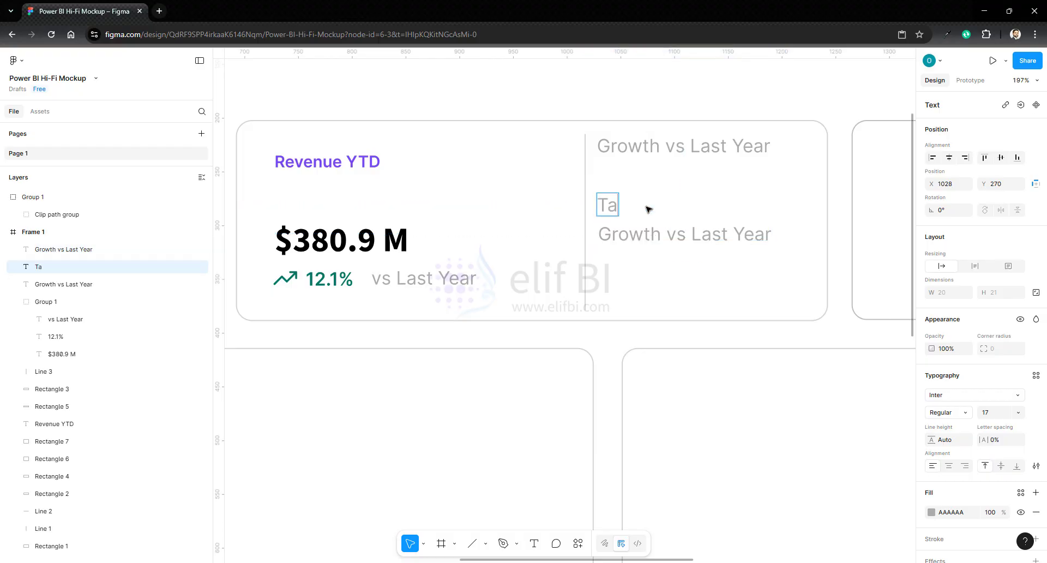
- Change the wording of the lower "Growth vs Last Year" copy to "Achieved:"
left_click(650, 240)
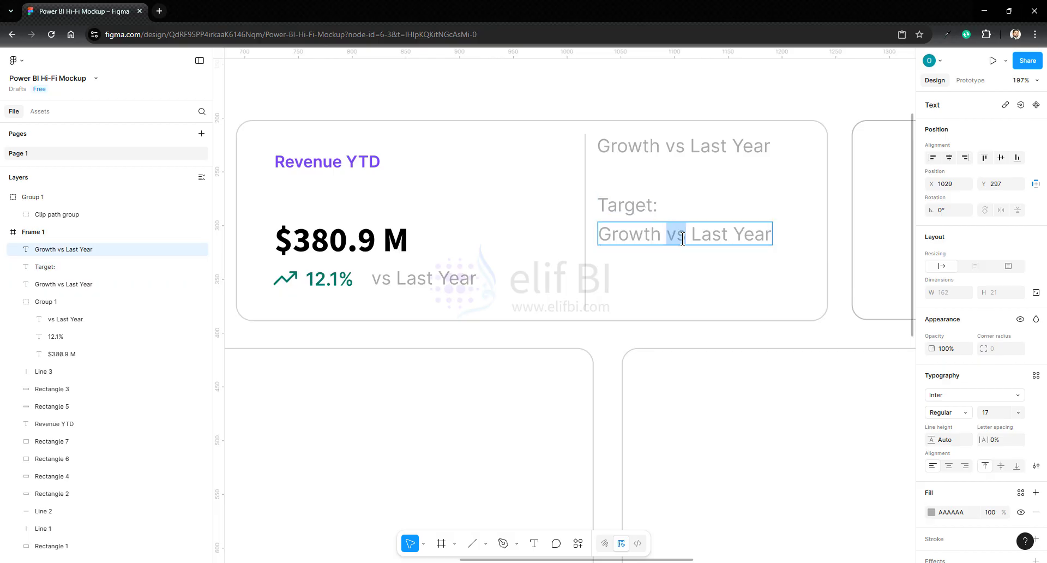
double_click(683, 239)
type("Achi")
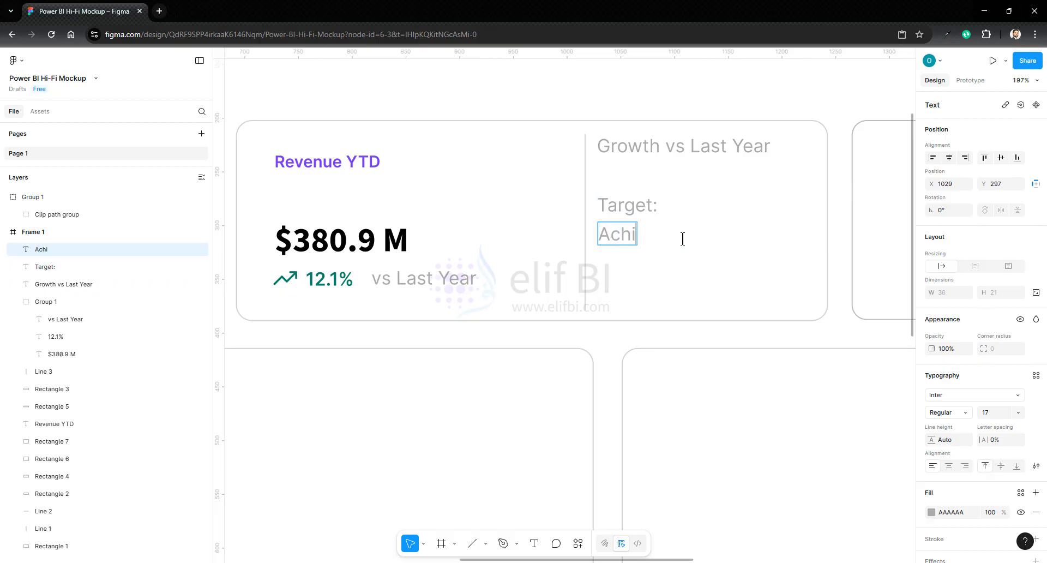
type("eved:")
- Duplicate the "Target:" text to its right at about X 1120, Y 270, and color the copy black (000000)
left_click(630, 210)
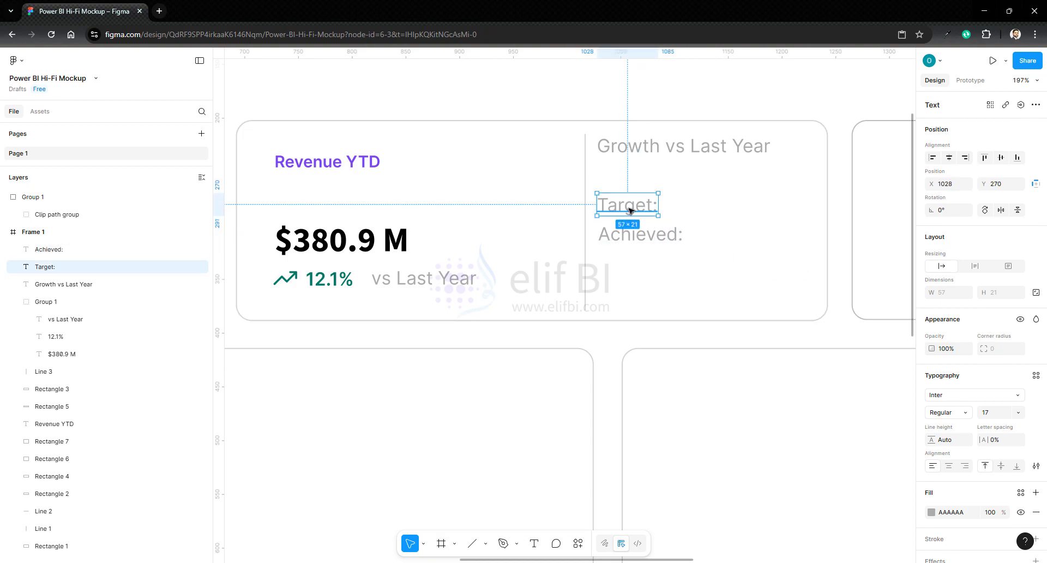
left_click_drag(630, 209, 726, 210)
double_click(725, 209)
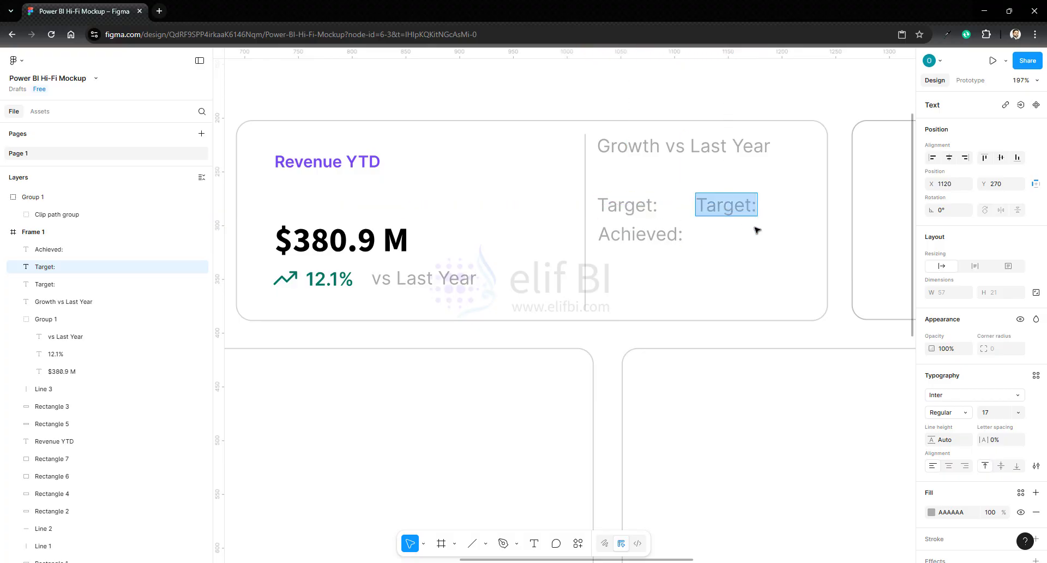
key("Escape")
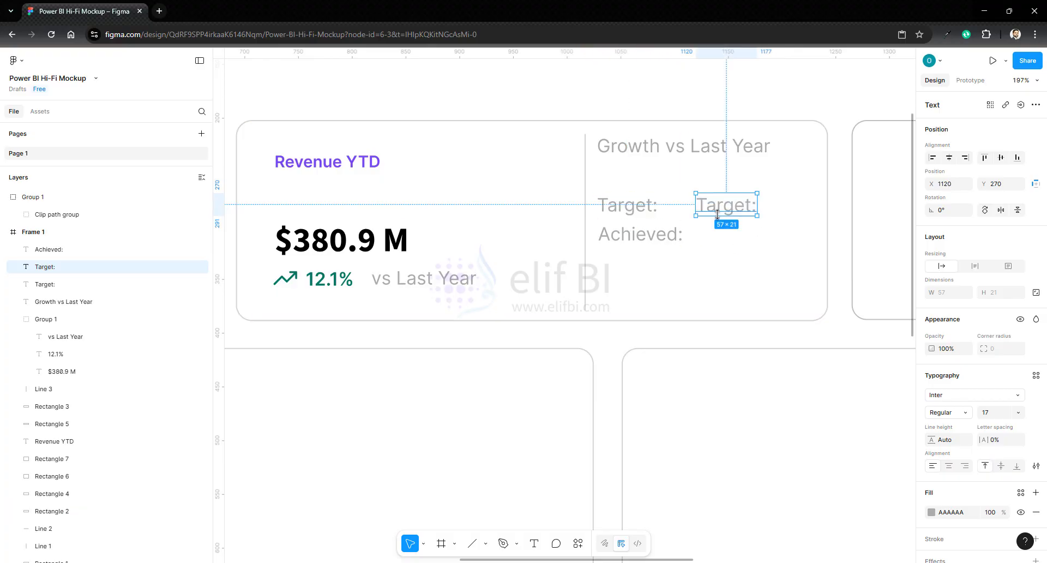
left_click(932, 512)
left_click(908, 527)
- Change the wording of the black "Target:" copy to "15%"
double_click(720, 209)
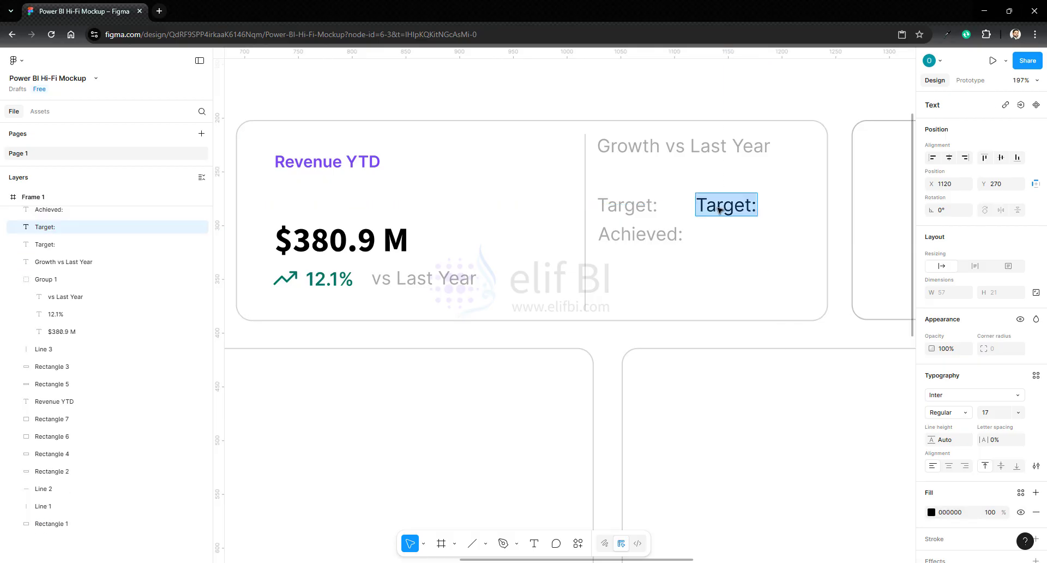
type("15%")
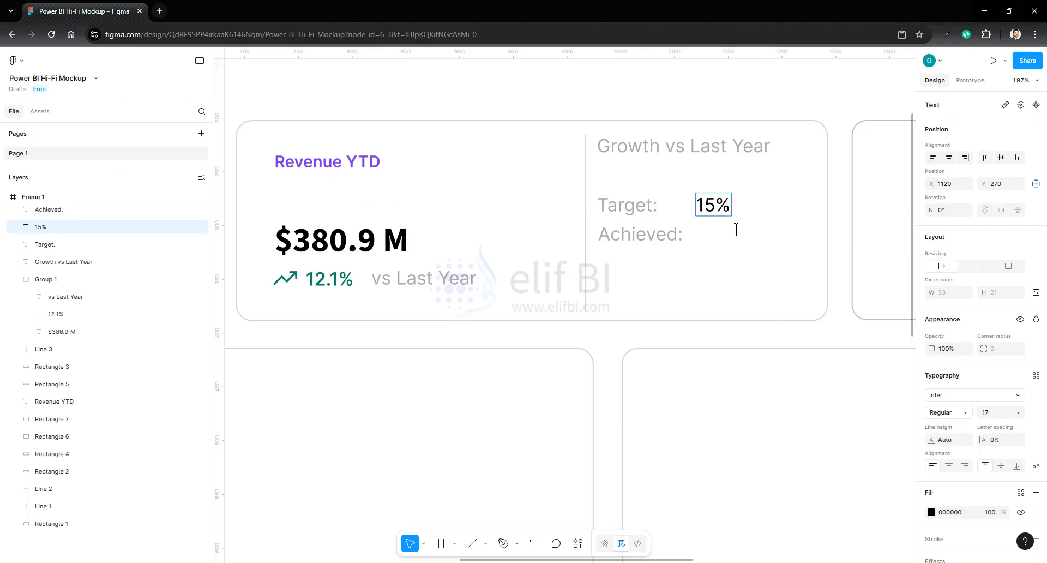
key("Escape")
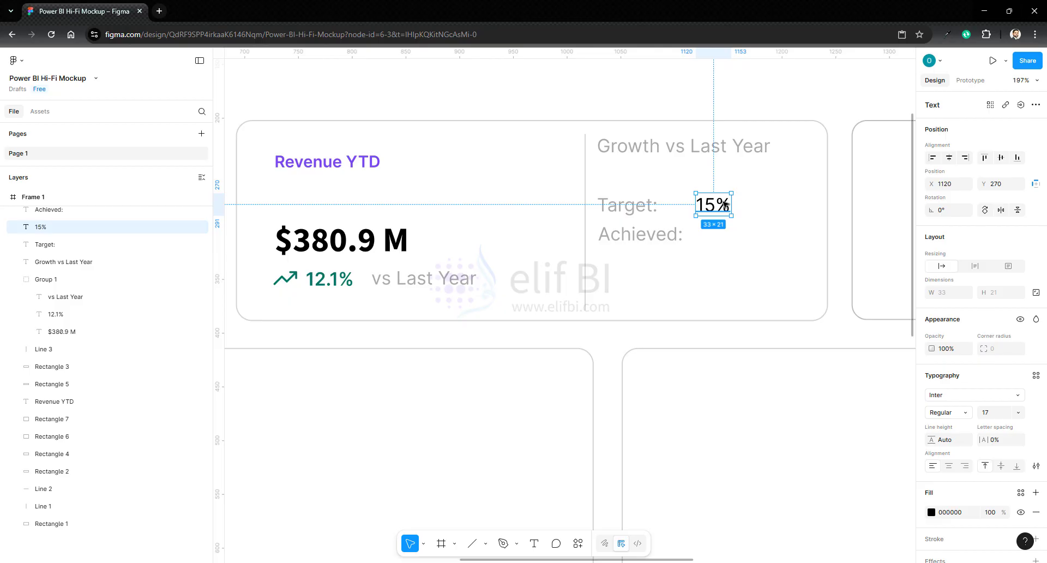
- Duplicate the "15%" text and bottom-align the copy with the "Achieved:" label
key("ctrl+d")
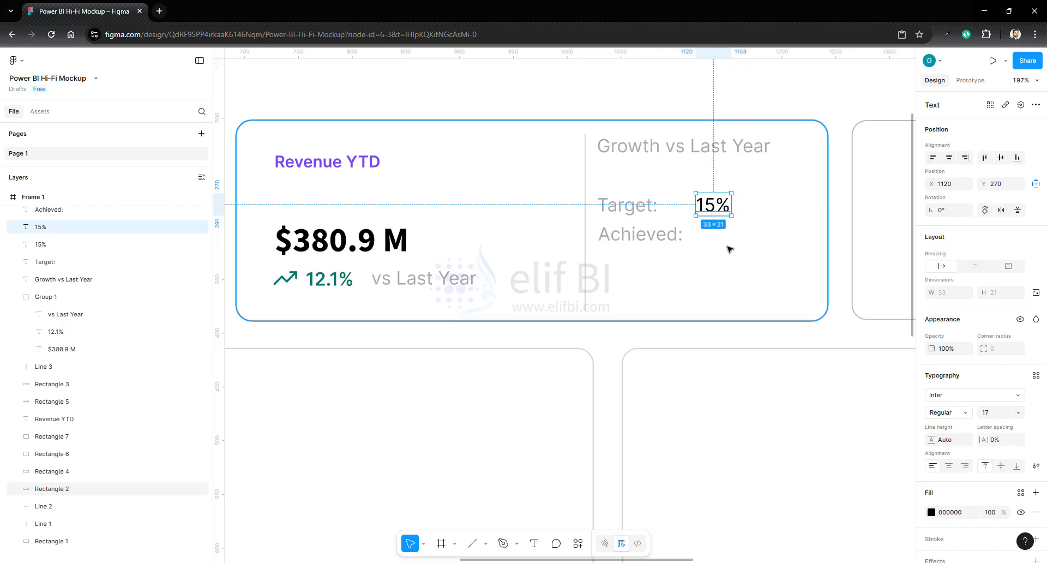
left_click(643, 233, "shift")
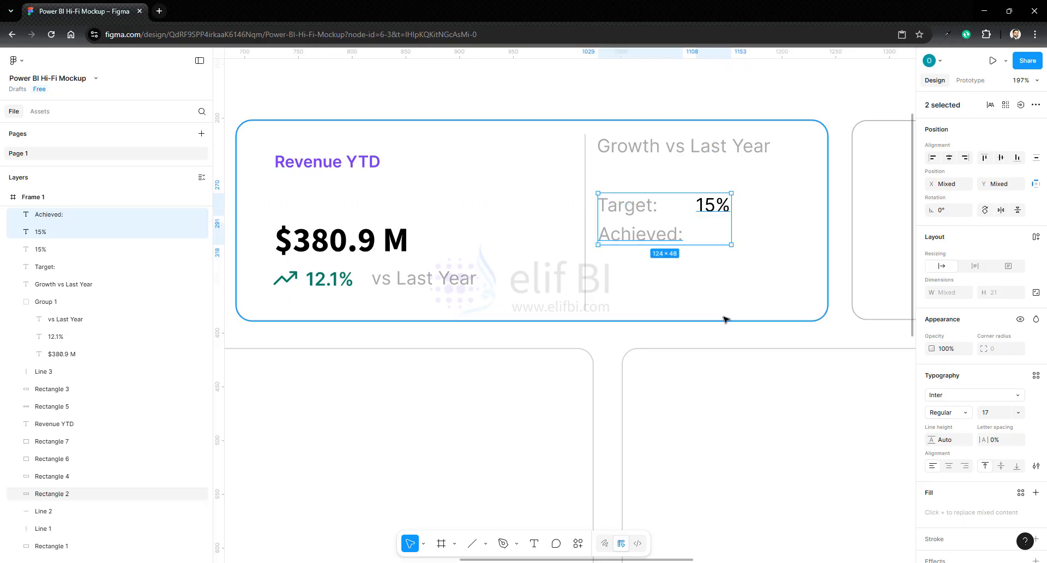
left_click(1018, 158)
- Change the percentage beside "Achieved:" to "12.1%"
double_click(718, 233)
key("shift+Left")
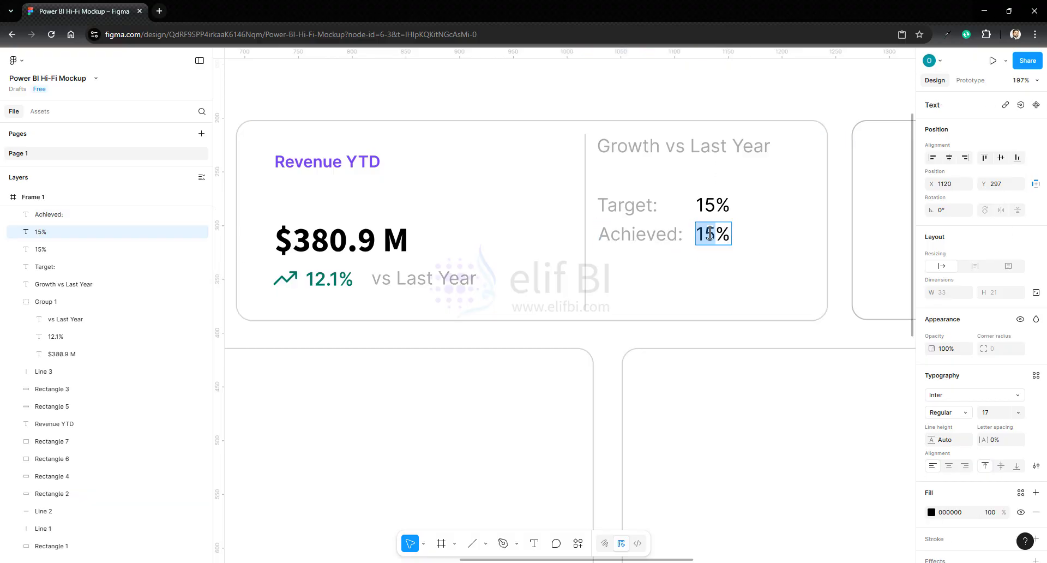
type("12.1")
- Draw a rectangle about 174 × 25 below the "Achieved:" row, at about X 1040, Y 344
left_click(486, 544)
left_click(505, 439)
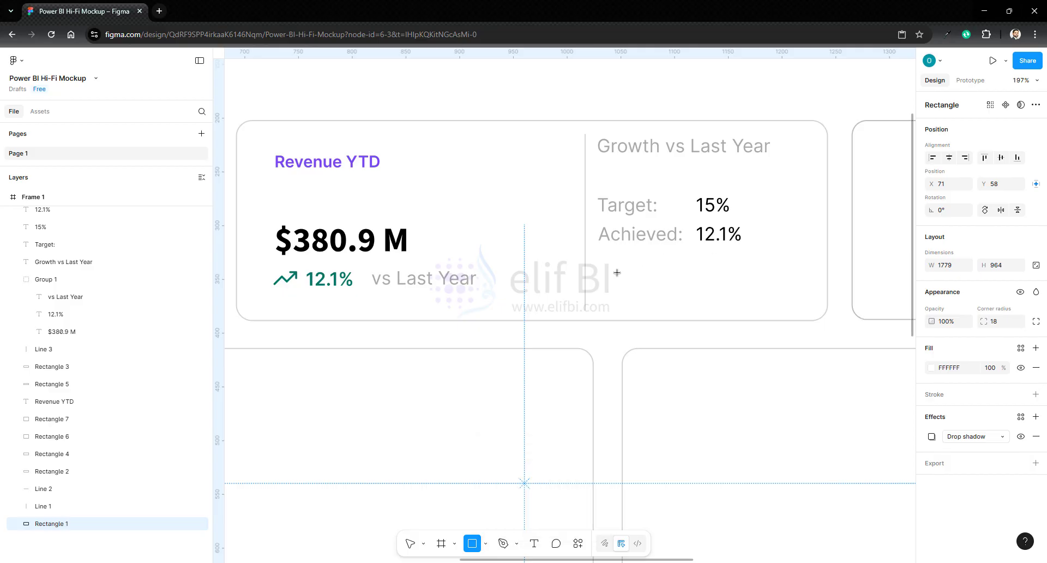
left_click_drag(610, 272, 797, 300)
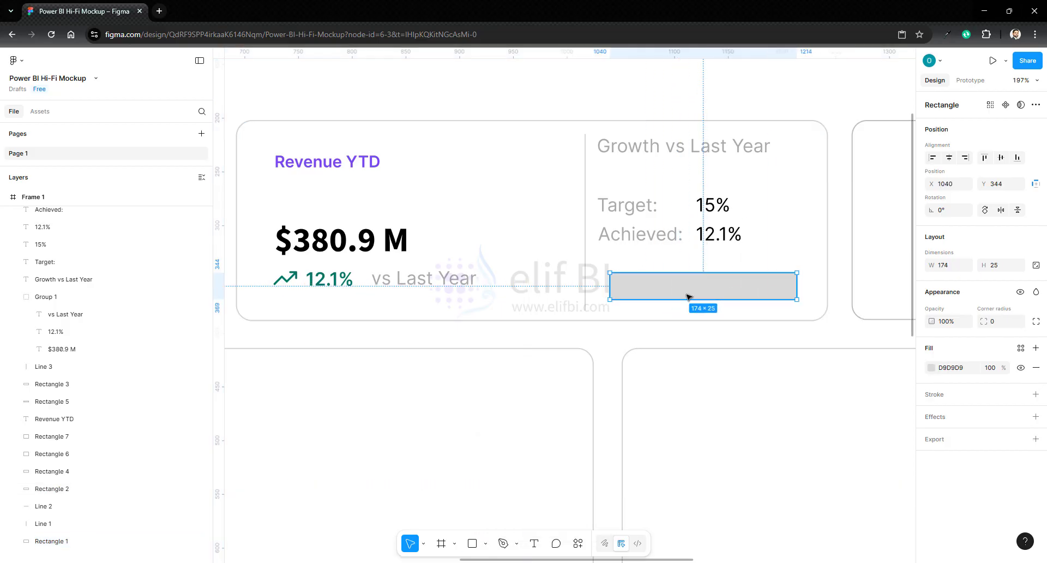
- Fill the new rectangle with red D00000 at 14% opacity
left_click(931, 368)
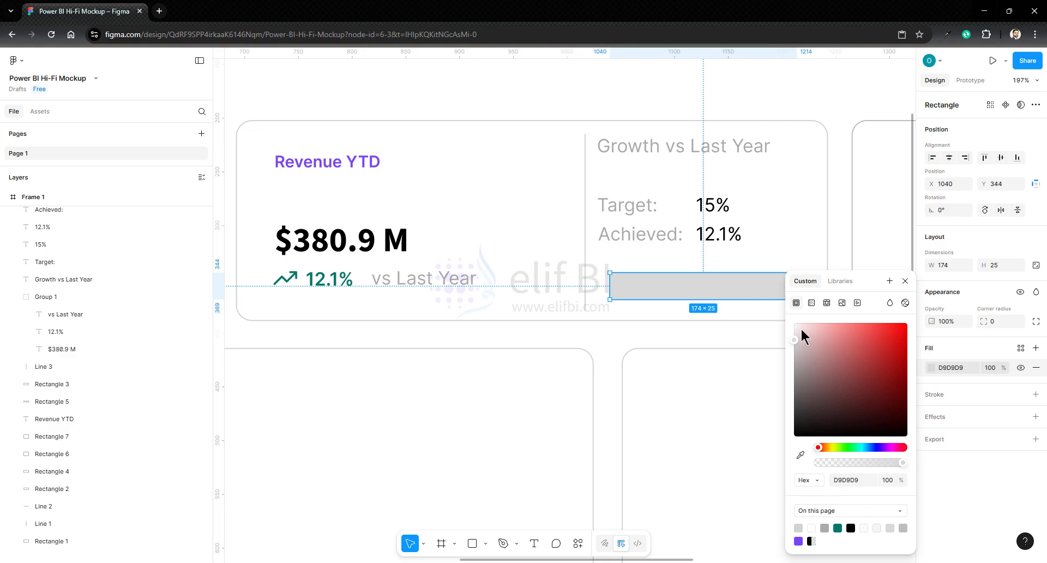
left_click_drag(895, 334, 910, 349)
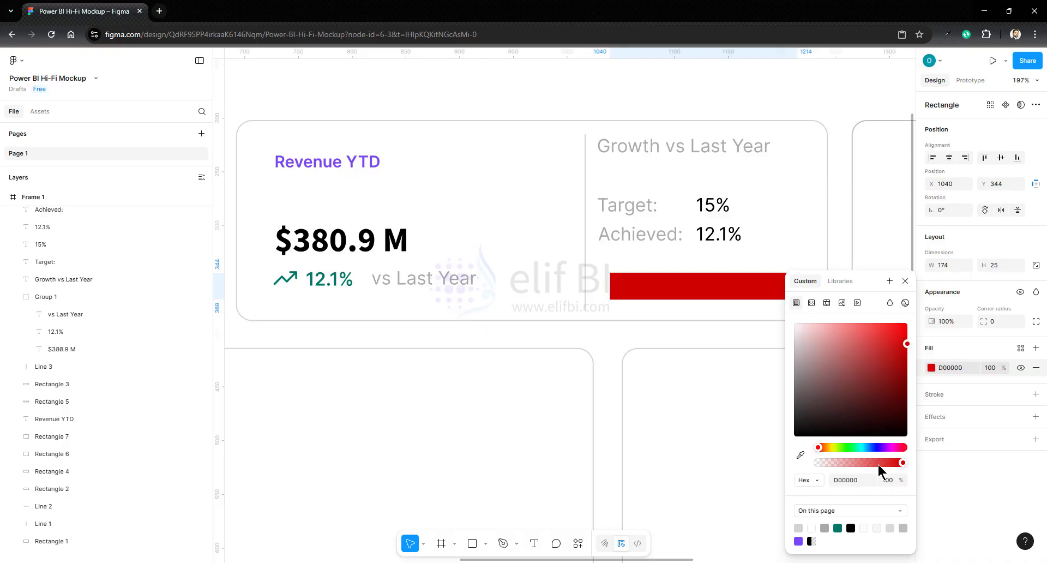
left_click_drag(903, 463, 830, 464)
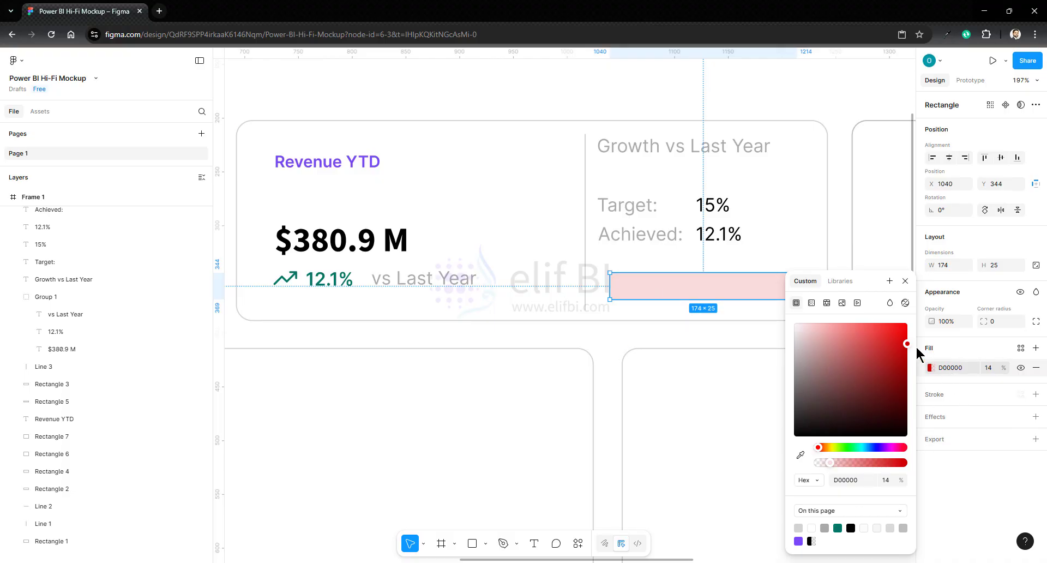
left_click(953, 369)
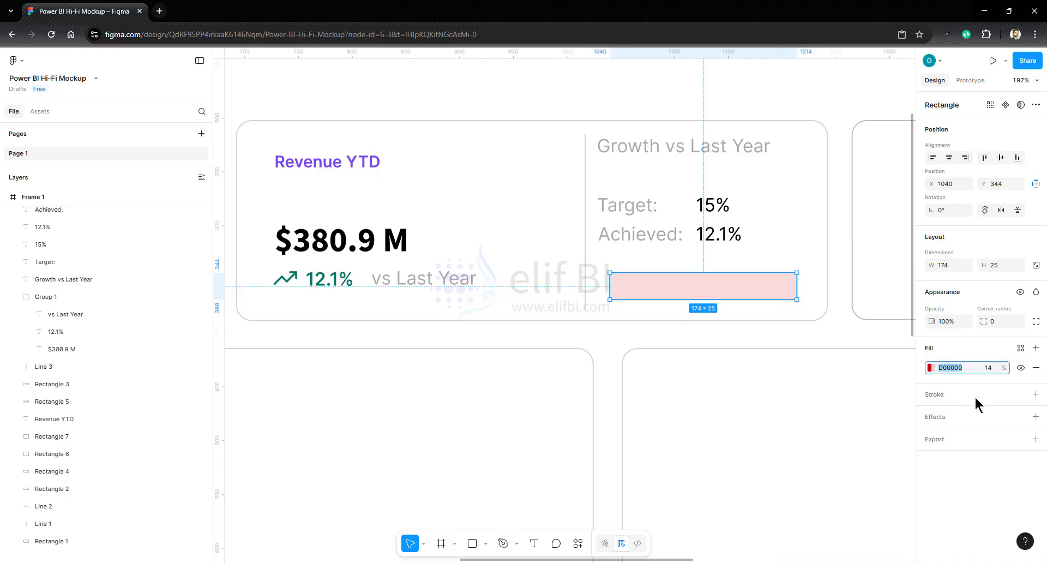
- Add a solid red D00000 stroke to the rectangle and set its corner radius to 7
left_click(1036, 395)
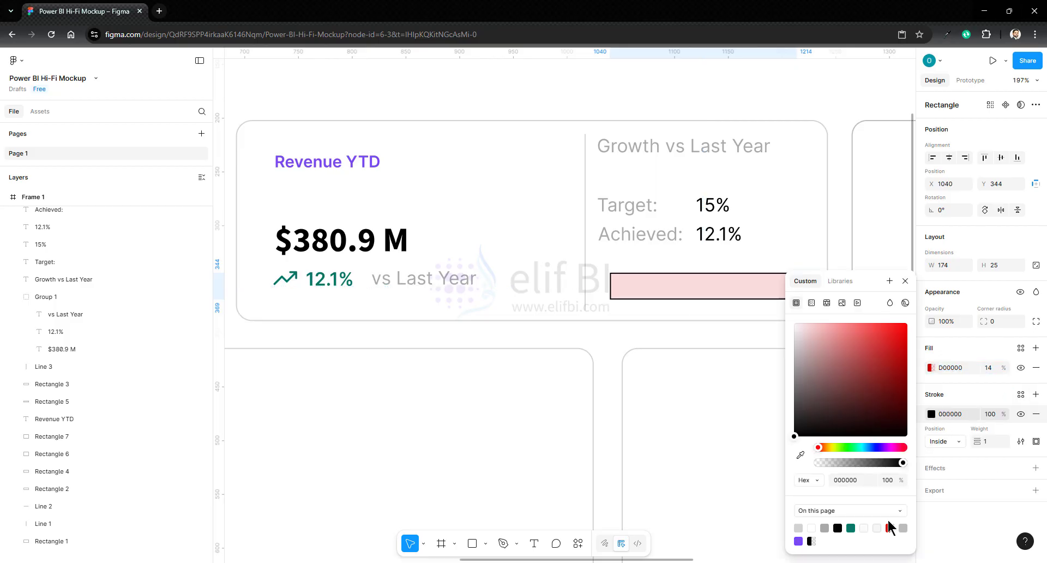
left_click(891, 528)
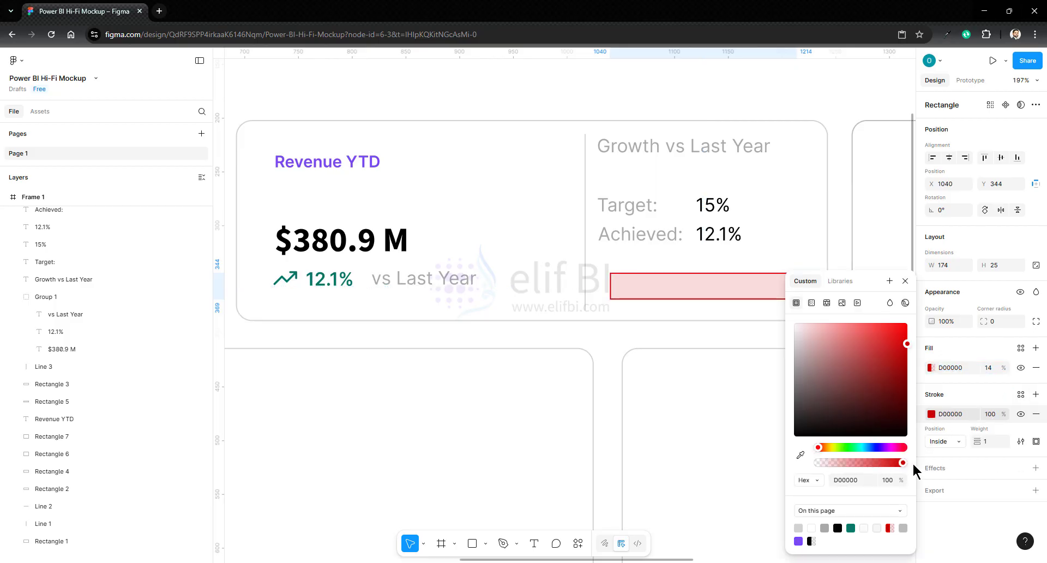
left_click(993, 323)
type("1")
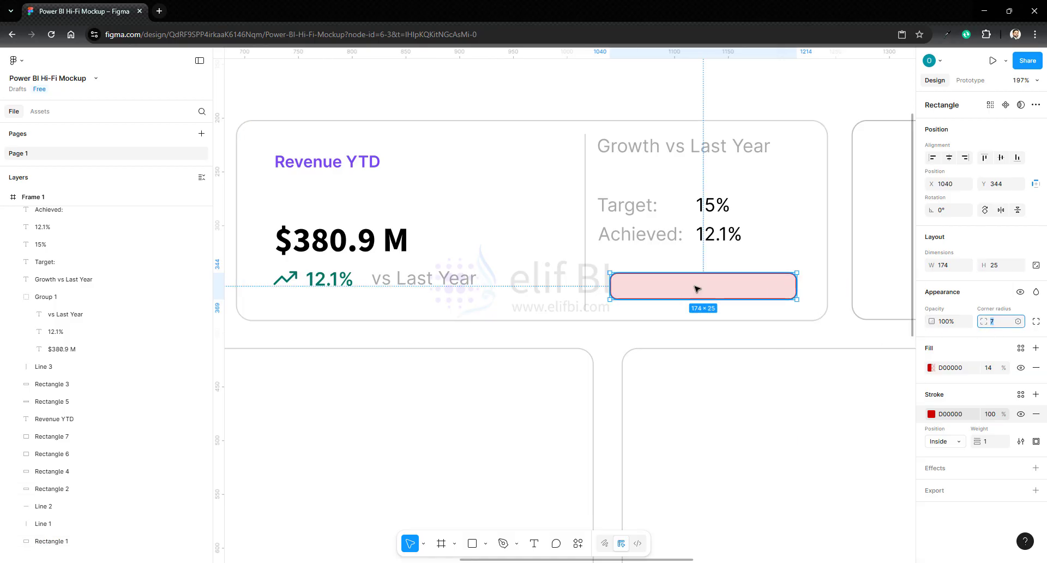
left_click(833, 307)
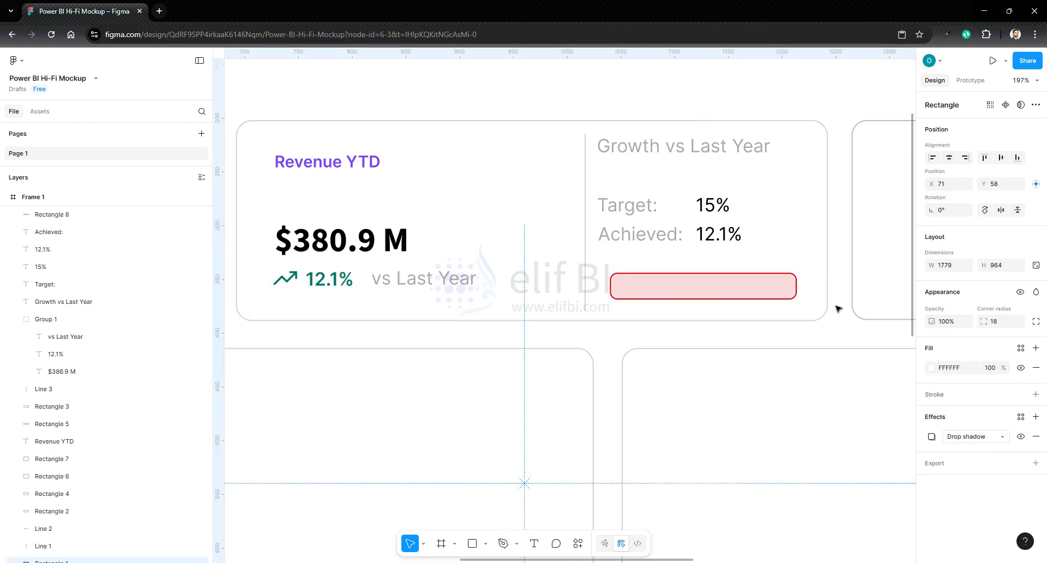
left_click(534, 543)
left_click(634, 286)
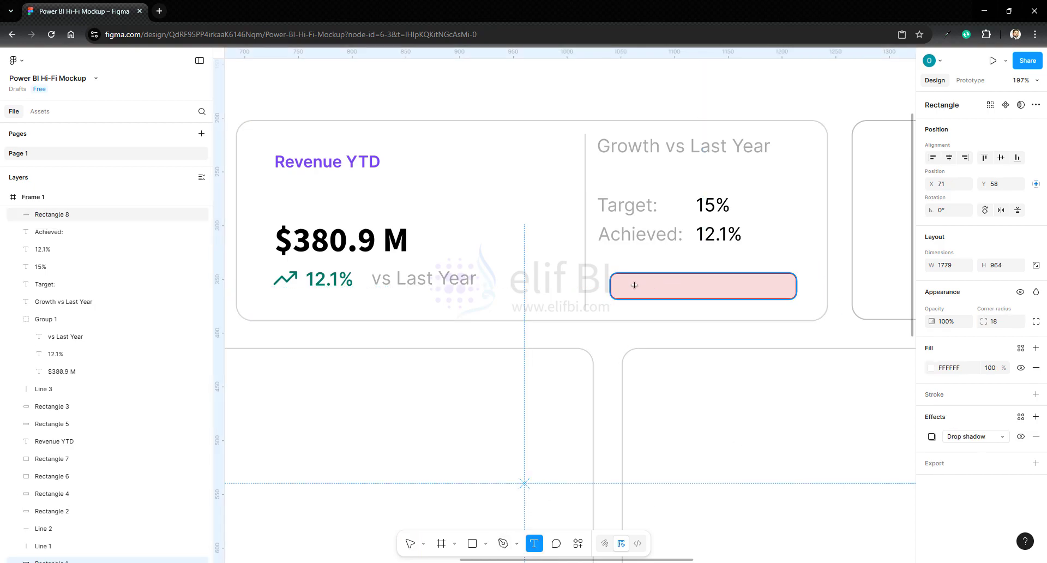
key("Escape")
- Add a text object reading "Missed" at the upper edge of the red rectangle, at about X 1068, Y 327
left_click(534, 543)
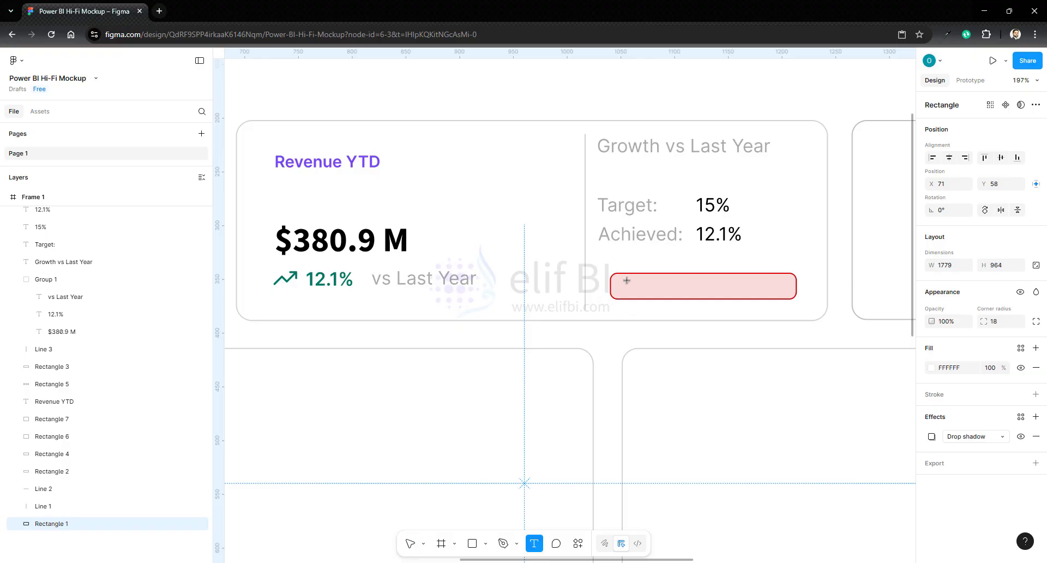
left_click(640, 254)
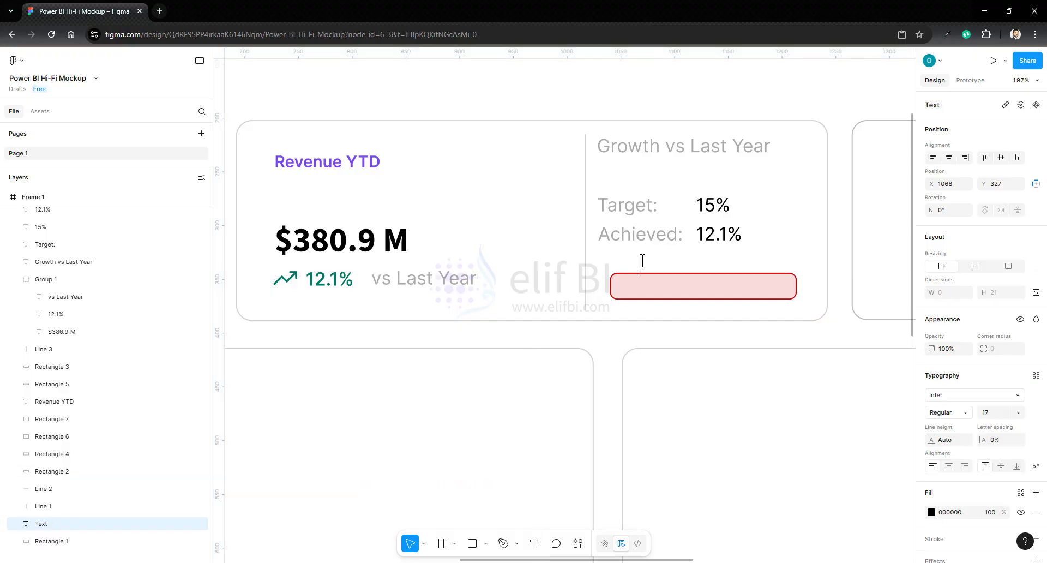
type("Missed")
- Move the "Missed" text layer to the top of Frame 1, above Rectangle 8
left_click(642, 283)
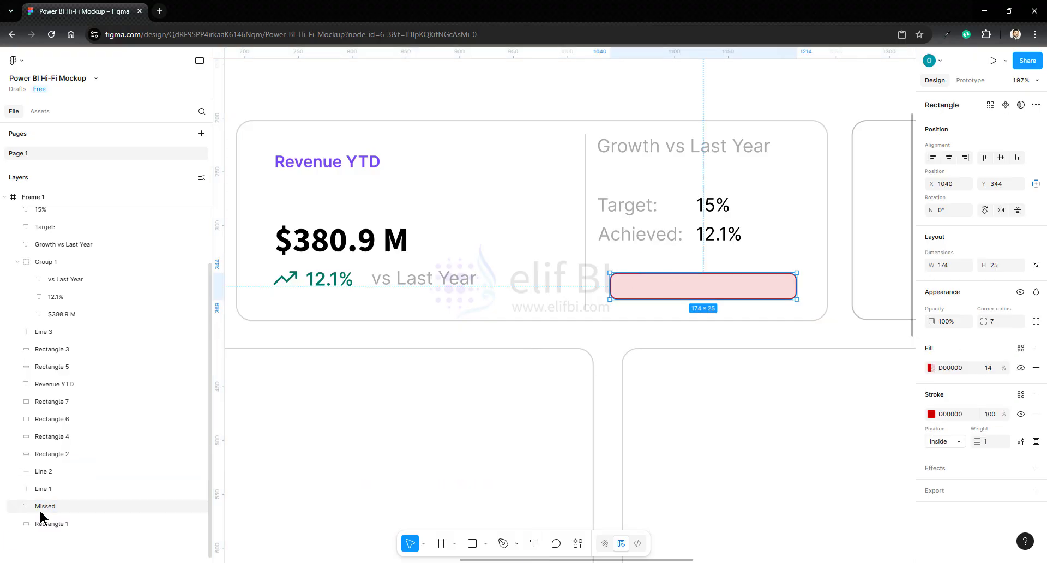
left_click_drag(44, 509, 58, 215)
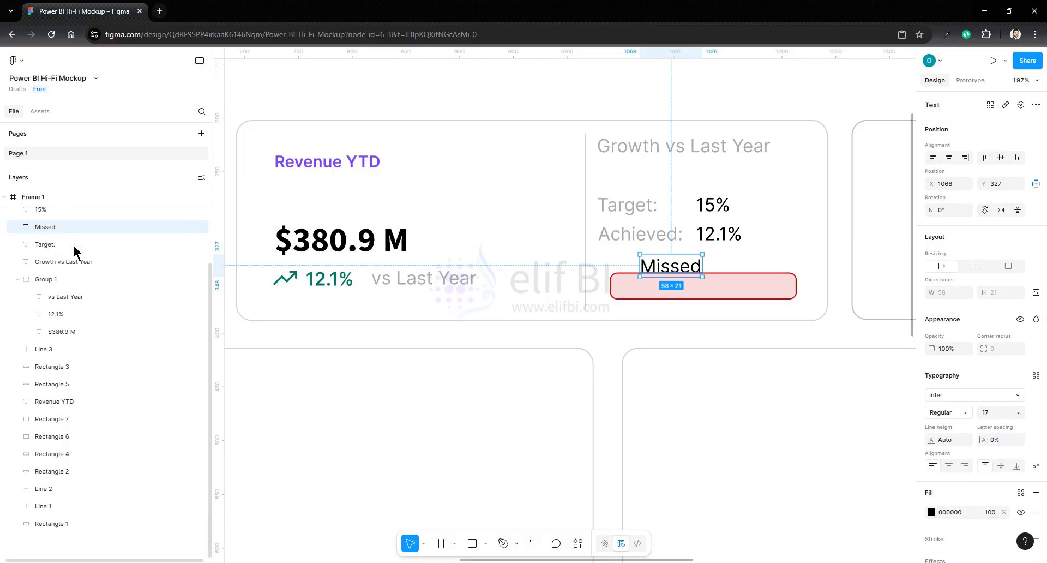
scroll(52, 266, "up", 3)
left_click_drag(48, 324, 51, 245)
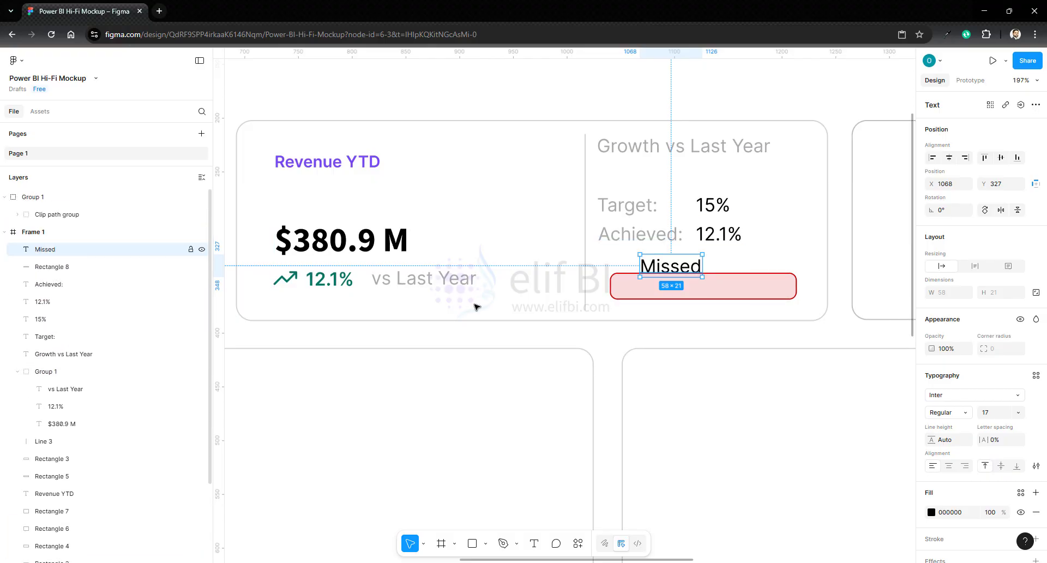
- Place the "Missed" text inside the red rectangle at about X 1057, Y 345, and extend its wording to "Missed by 2.9(%)"
left_click_drag(657, 270, 648, 288)
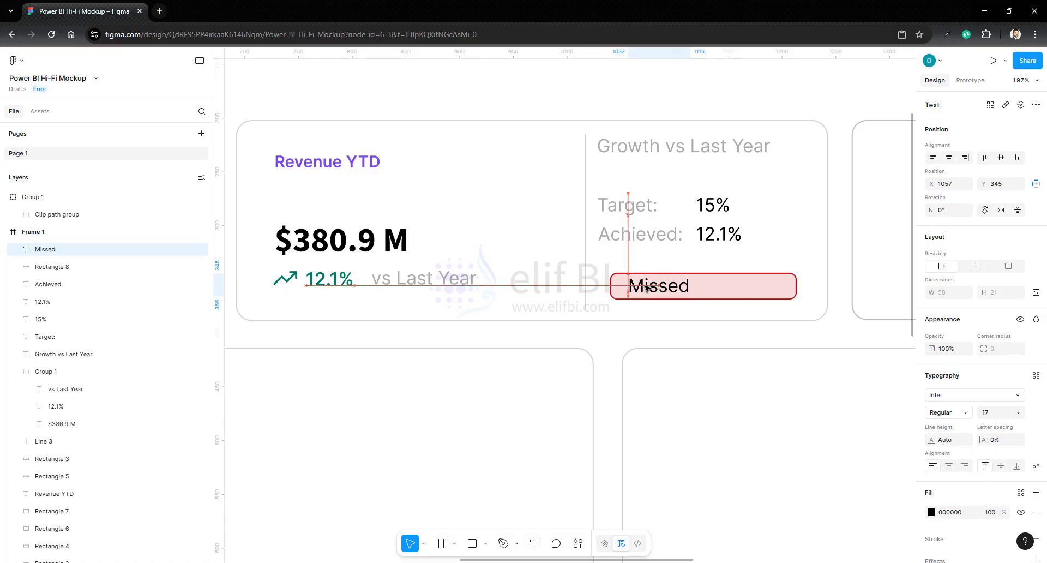
double_click(648, 288)
key("Right")
type("by ")
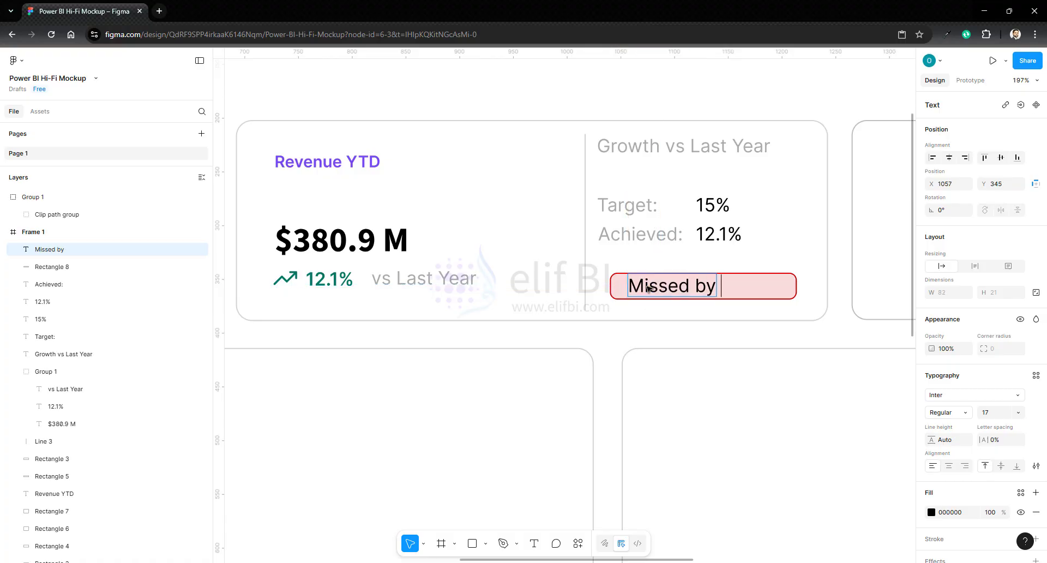
type("2.9(%)")
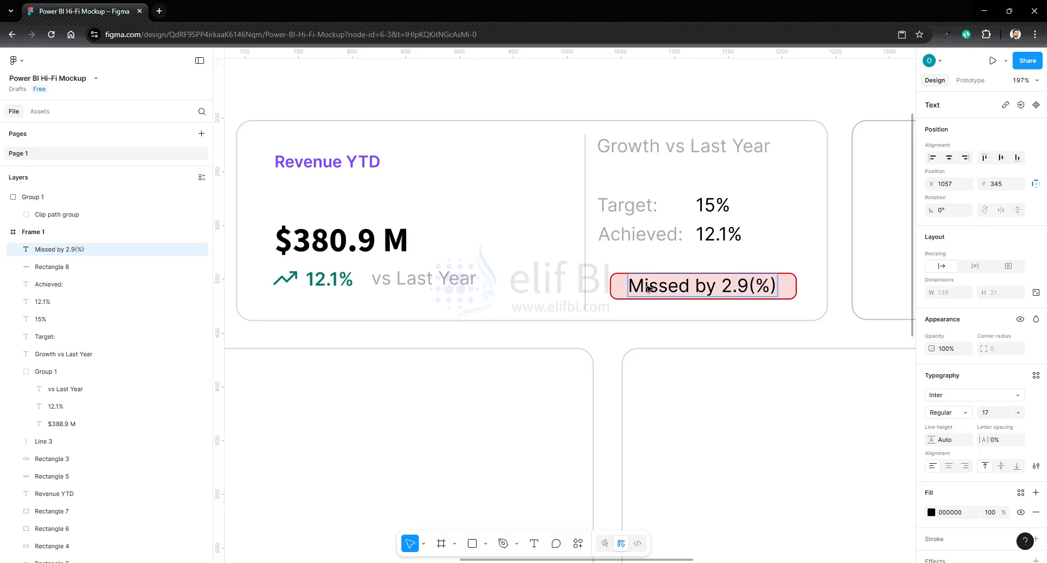
- Align the "Missed by 2.9(%)" text and the red badge rectangle on their vertical centres
left_click(839, 282)
left_click(730, 287)
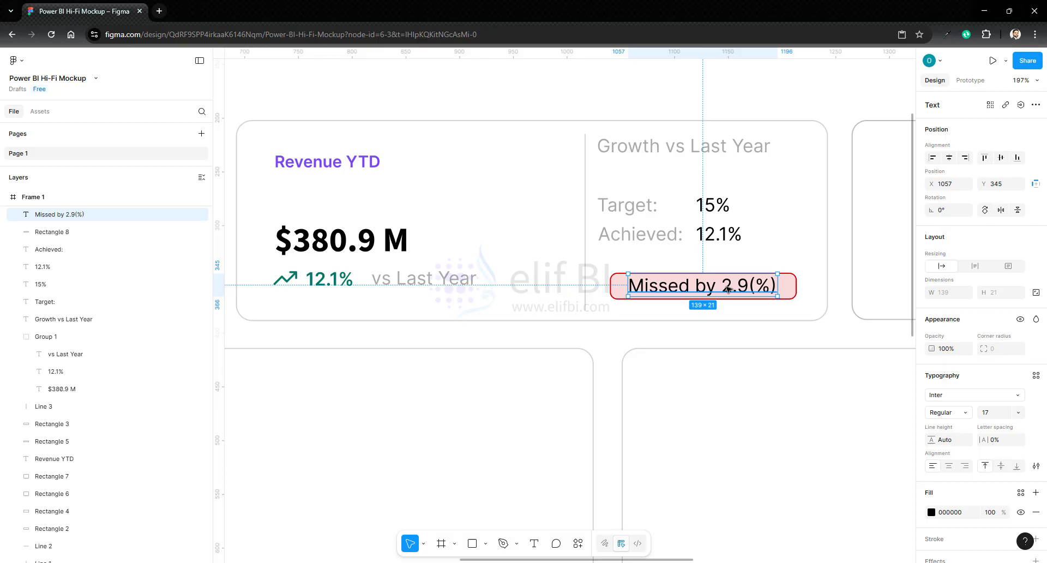
left_click(616, 293, "shift")
left_click(1001, 157)
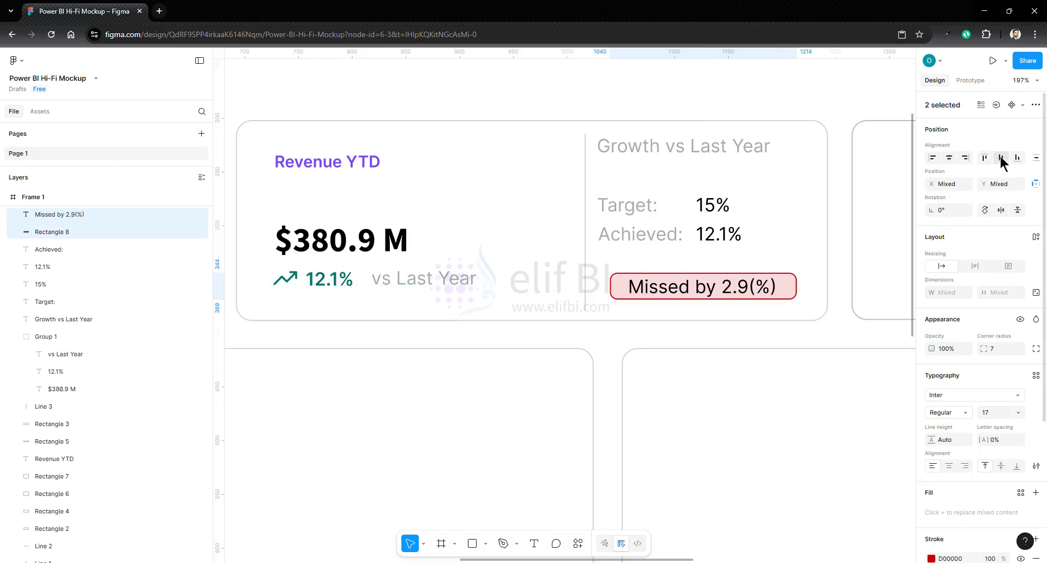
- Set the "Missed by 2.9(%)" text to font size 14 and give it the red D00000 fill
left_click(674, 290)
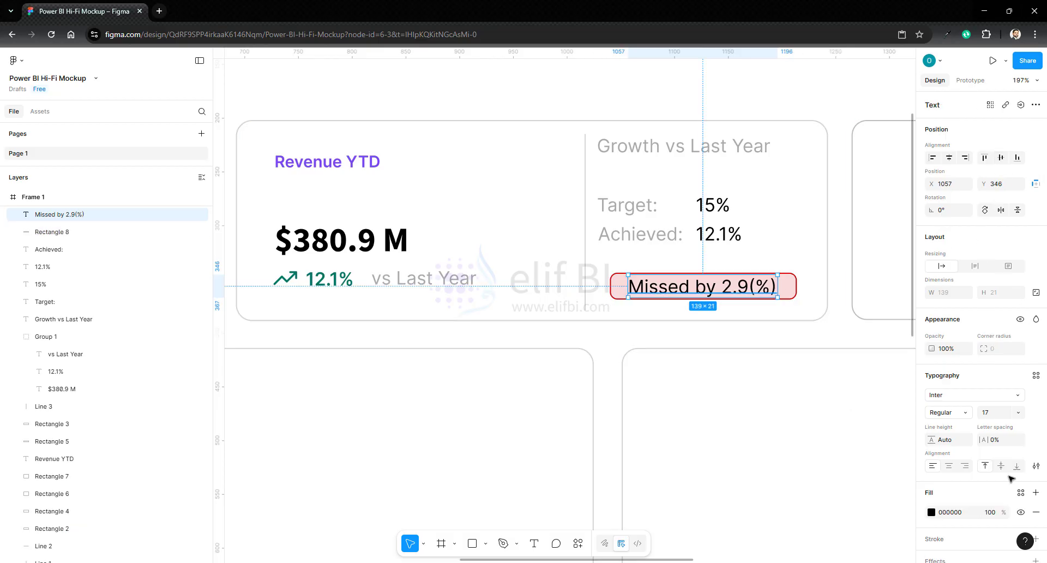
left_click(1001, 413)
type("16")
key("Return")
key("Down")
key("Down")
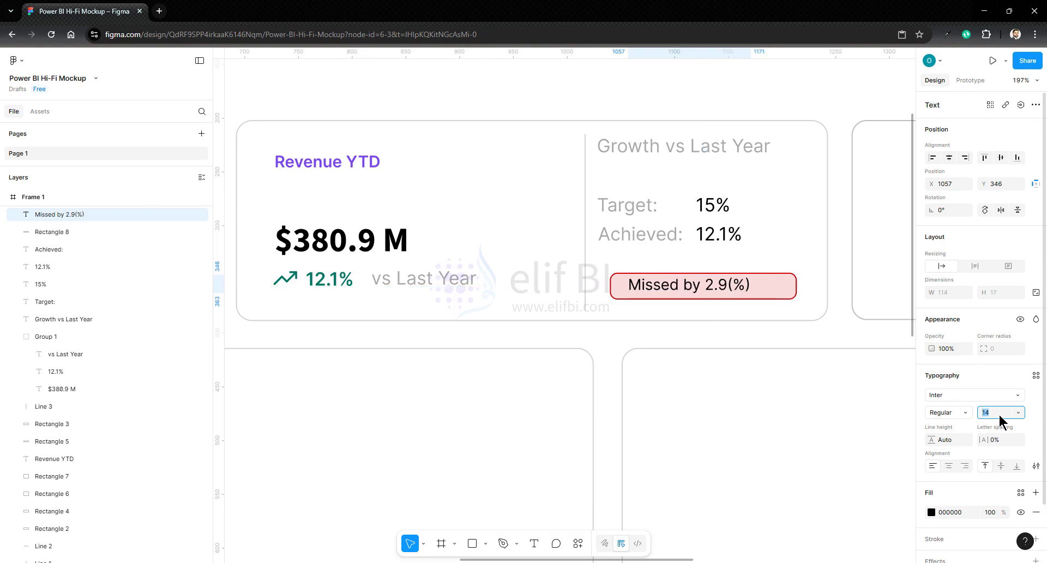
left_click(932, 512)
left_click(892, 526)
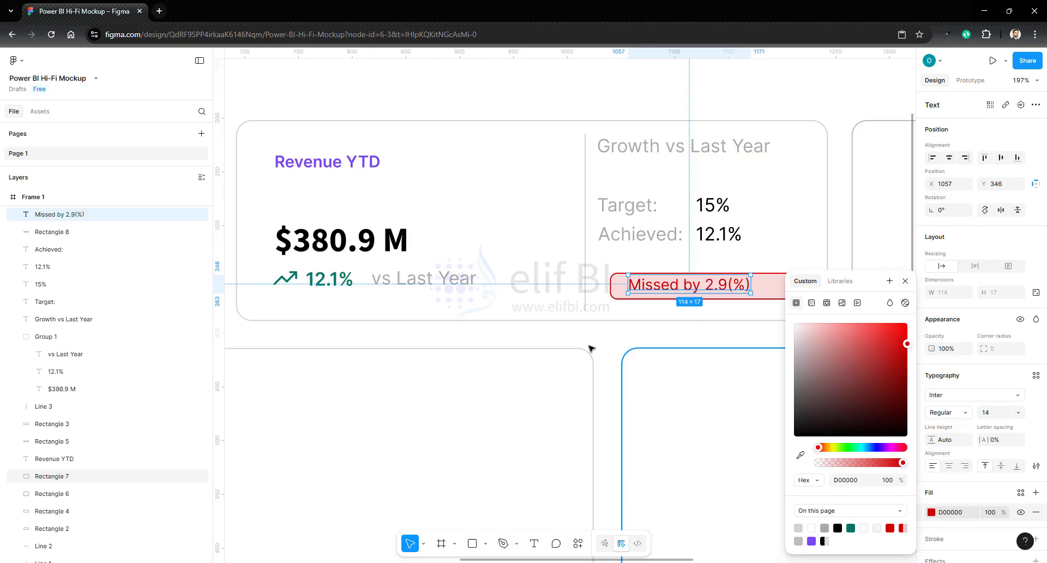
- Lower the fill opacity of the red badge rectangle to 6%
left_click(742, 296)
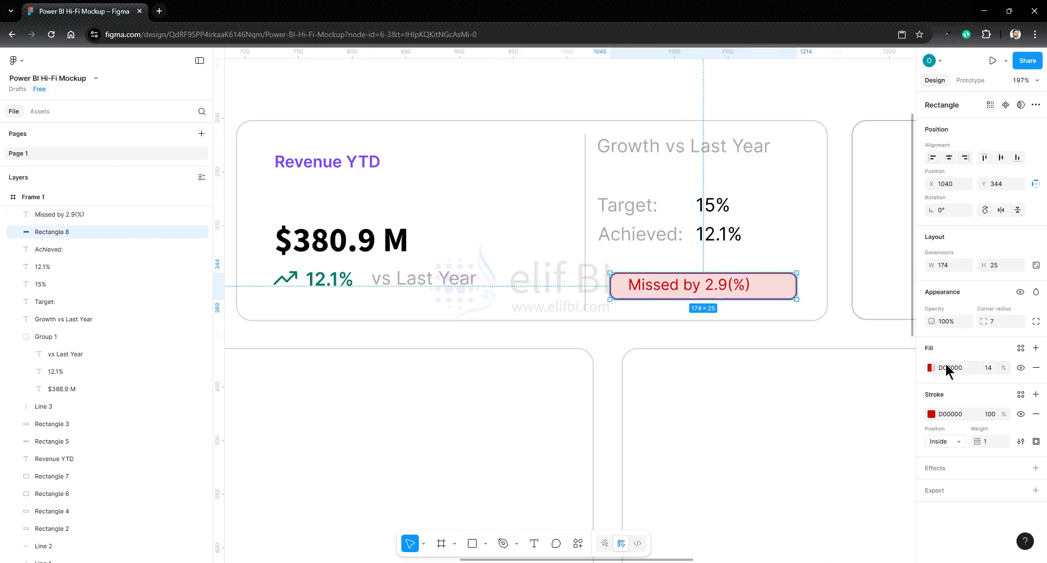
left_click(930, 367)
left_click_drag(831, 466, 824, 467)
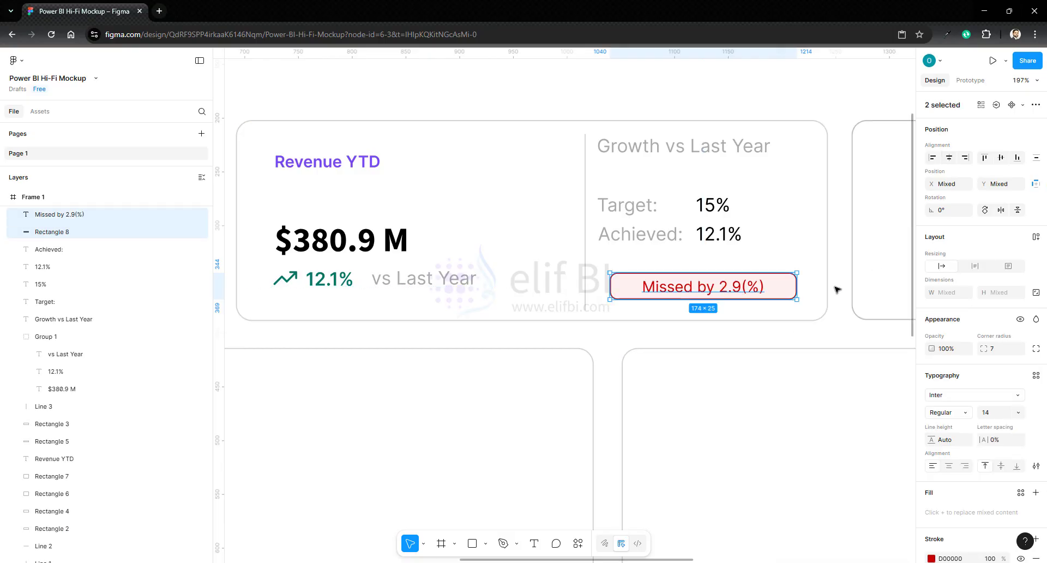
left_click(841, 288)
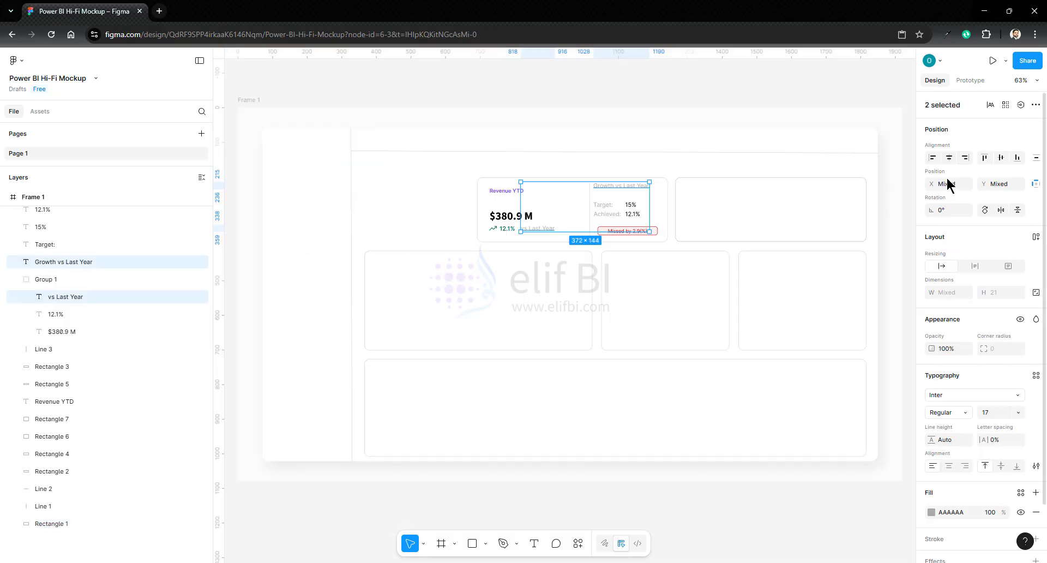
left_click(885, 210)
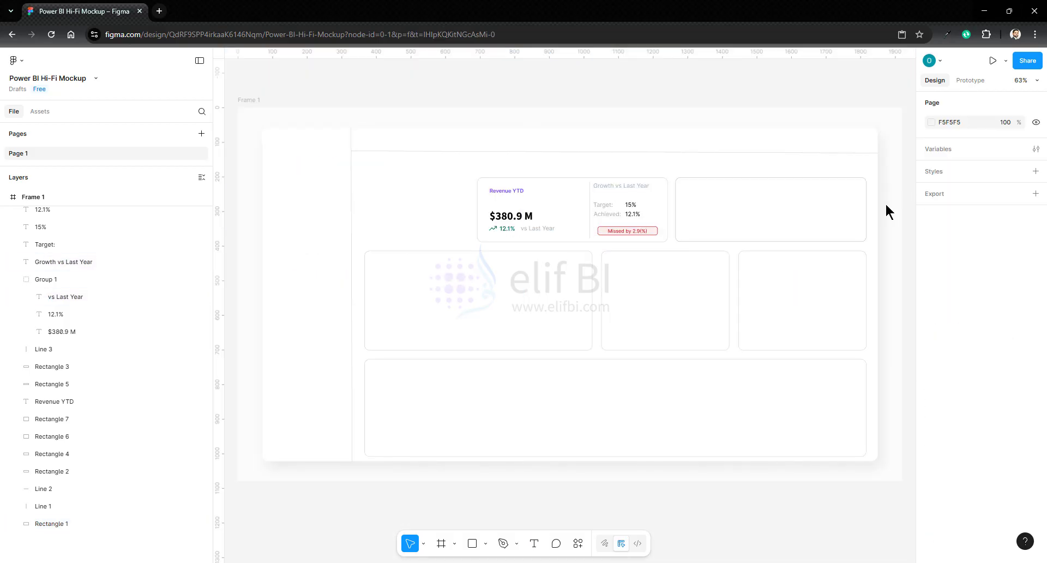
- Darken the "vs Last Year", "Growth vs Last Year", "Target:" and "Achieved:" labels to the grey fill 6E6E6E
double_click(545, 227)
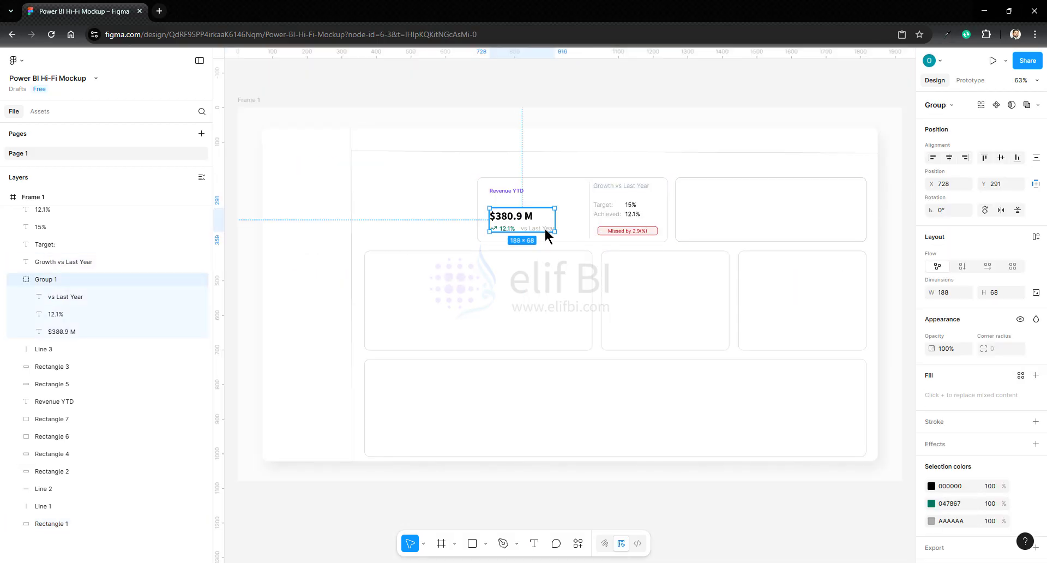
left_click(618, 186, "shift")
left_click(604, 205, "shift")
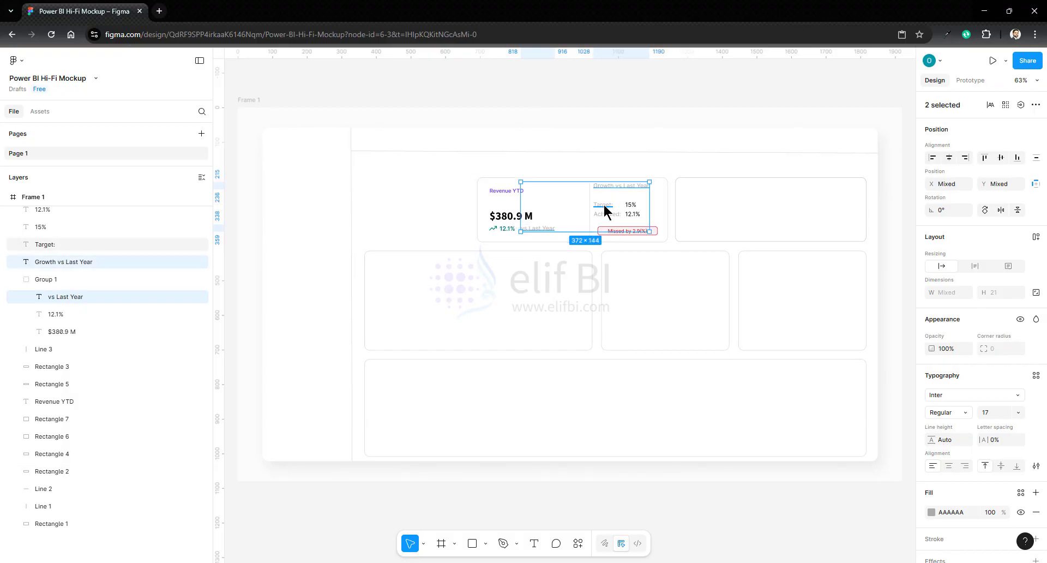
left_click(602, 214, "shift")
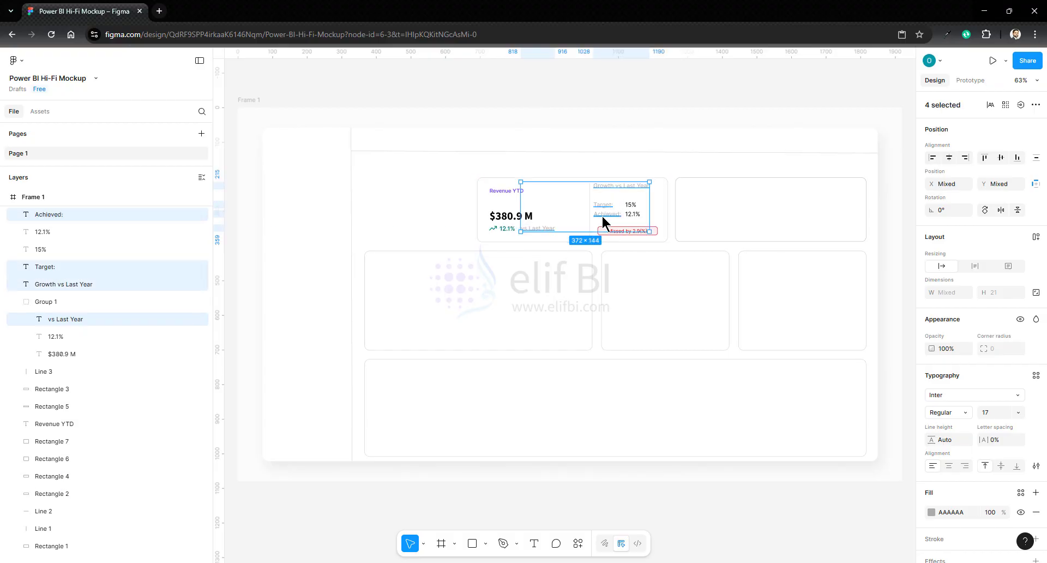
left_click(931, 512)
left_click_drag(800, 368, 778, 393)
key("Escape")
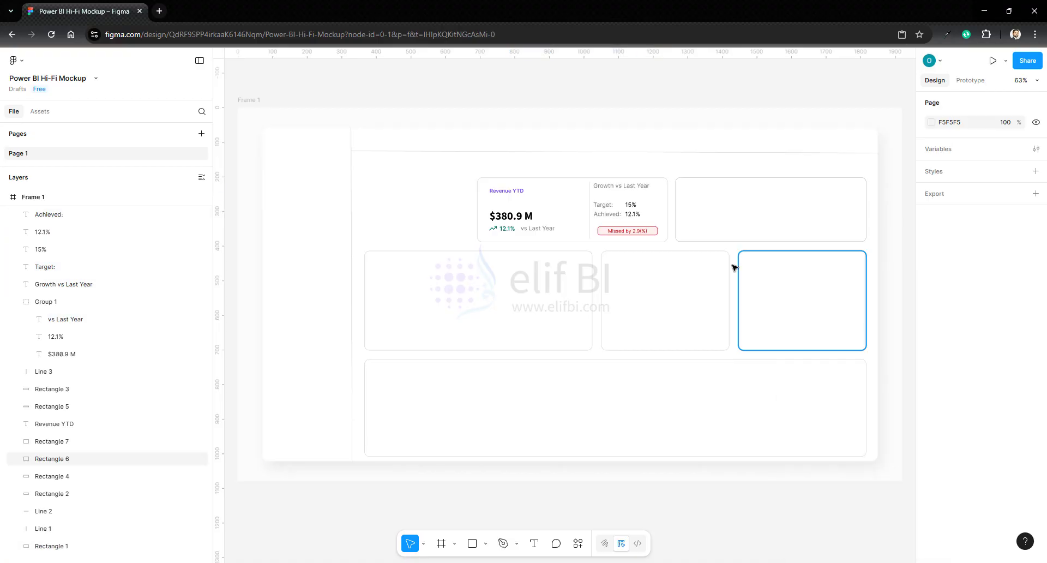
- Reduce the font size of the "Growth vs Last Year", "Target:" and "Achieved:" labels, and set the "Missed by 2.9(%)" text to 13
left_click(619, 189)
left_click(604, 205, "shift")
left_click(604, 214, "shift")
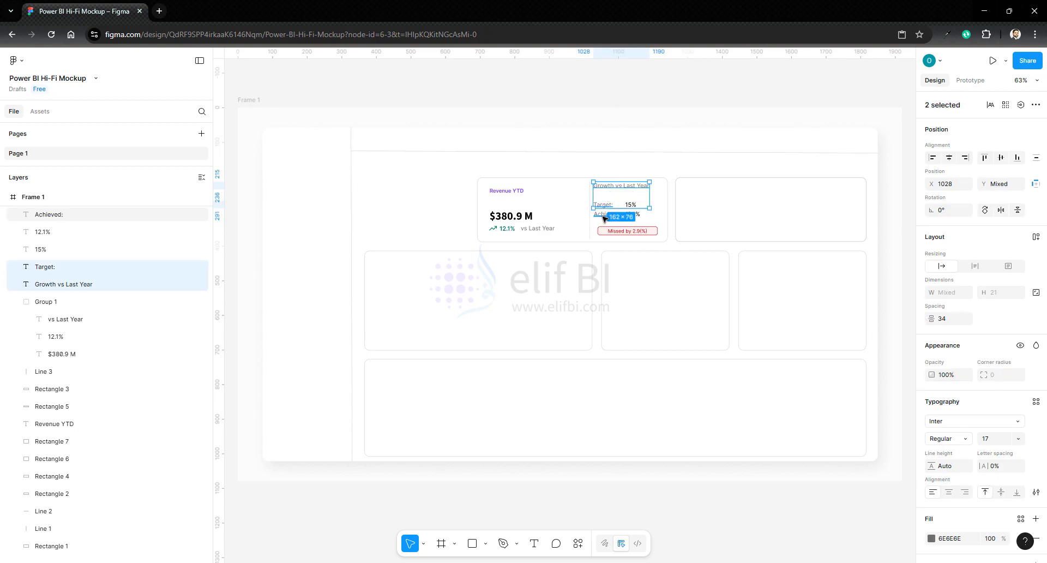
left_click(994, 440)
type("14")
key("Return")
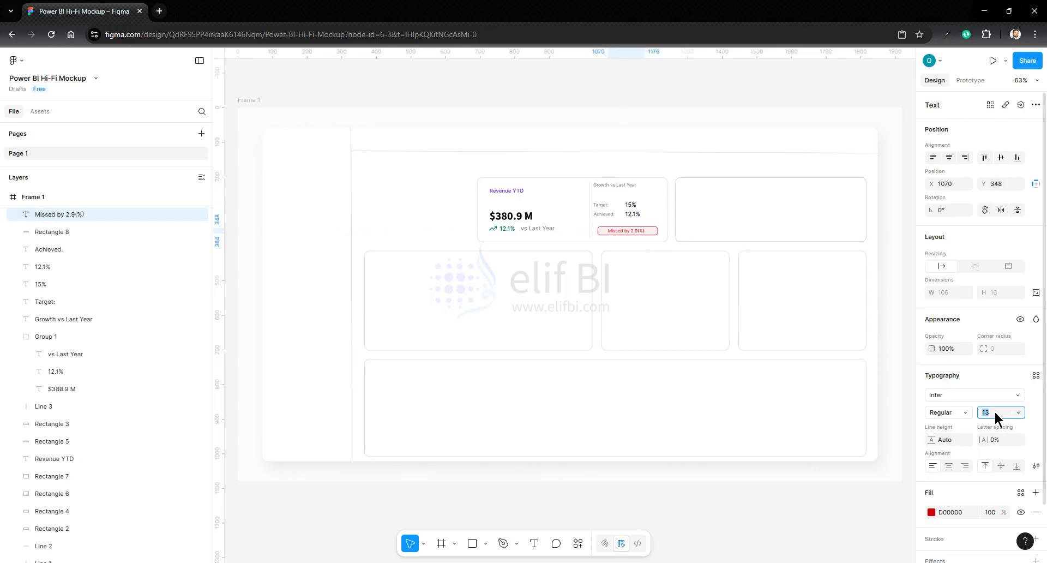
left_click(891, 291)
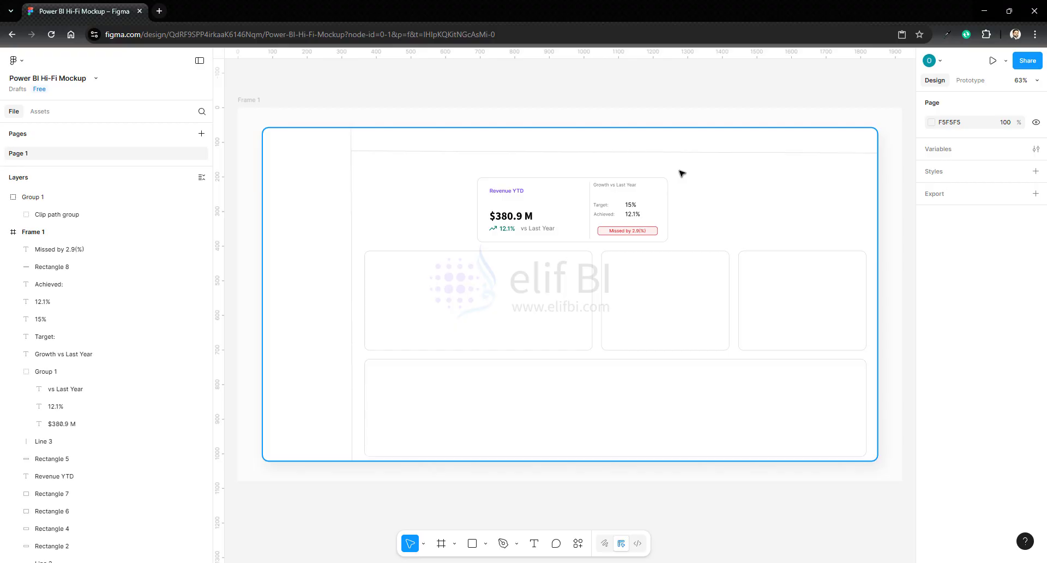
- Ungroup the nested text group in the Revenue YTD card and group all of the card's elements together
left_click_drag(682, 174, 516, 219)
right_click(551, 194)
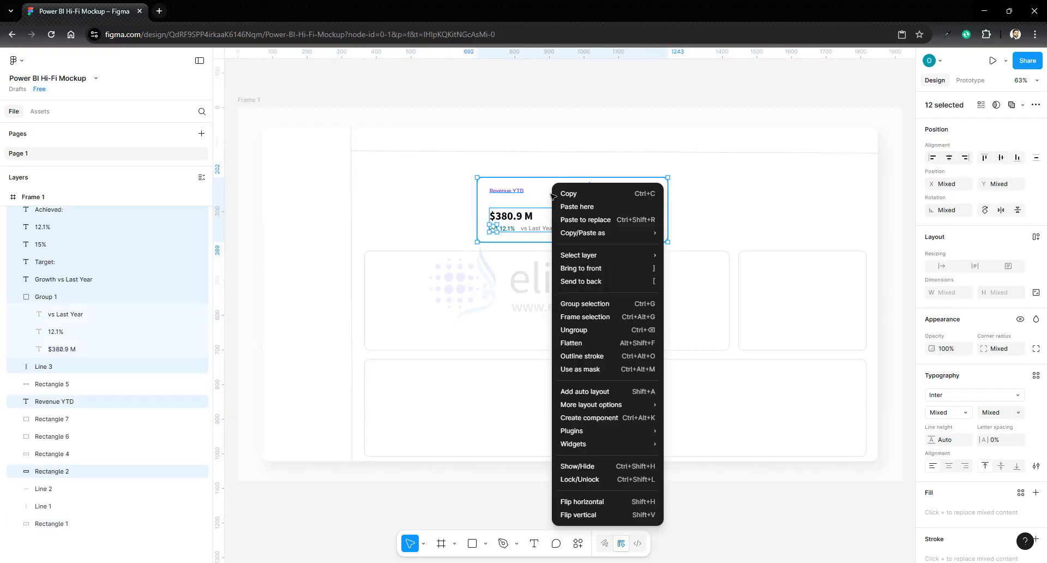
left_click(577, 329)
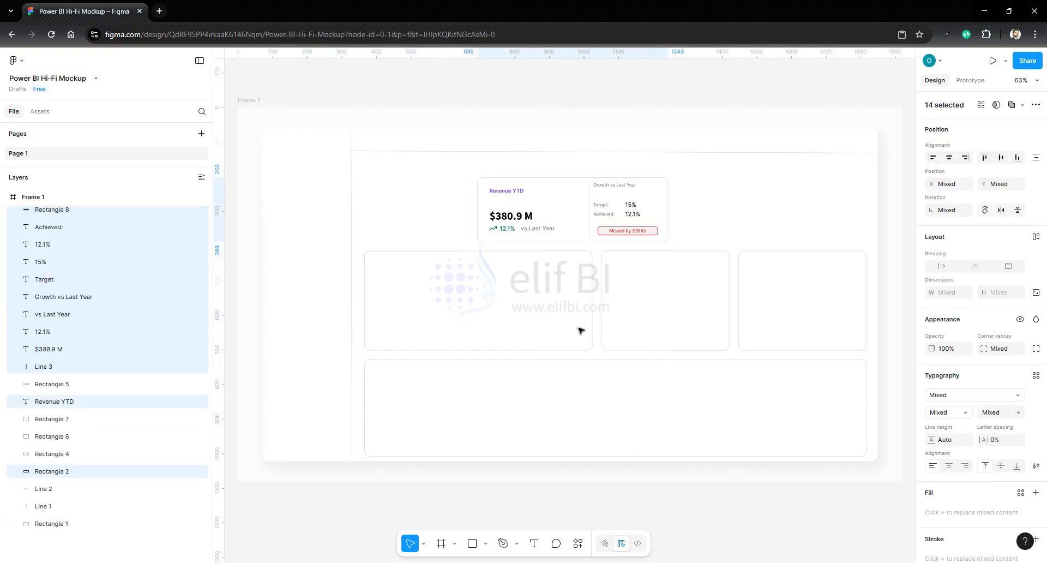
left_click(691, 172)
left_click_drag(691, 170, 458, 254)
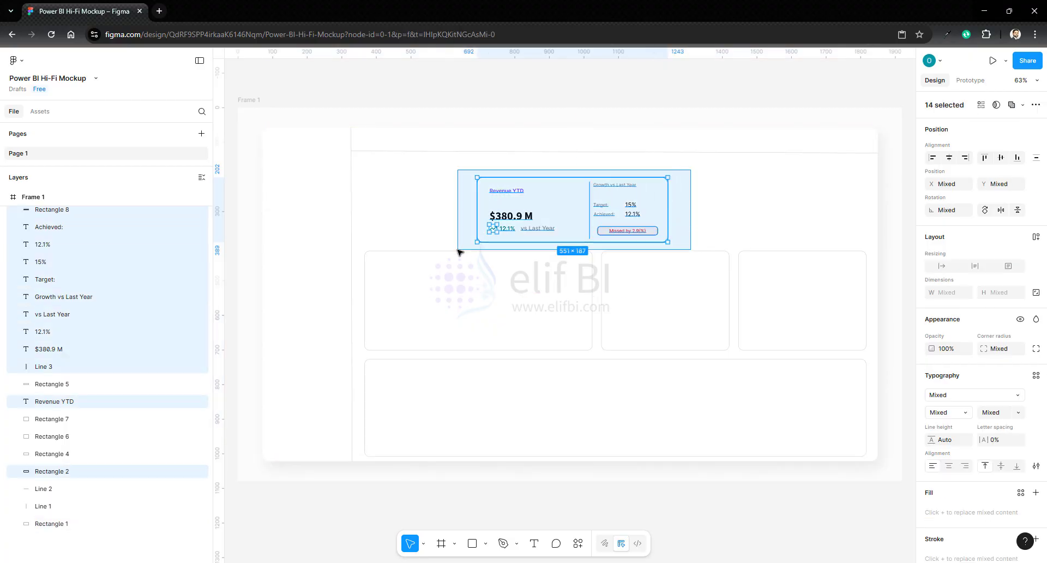
right_click(562, 205)
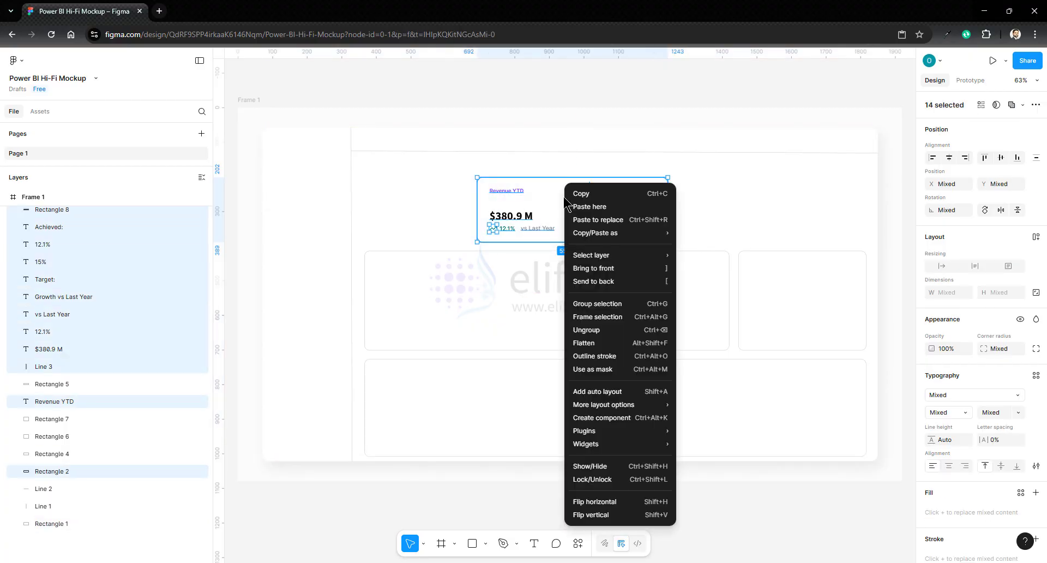
left_click(598, 304)
- Move the trend arrow icon's group with its clip path into the Revenue YTD card's Group 1 inside Frame 1
left_click(44, 214)
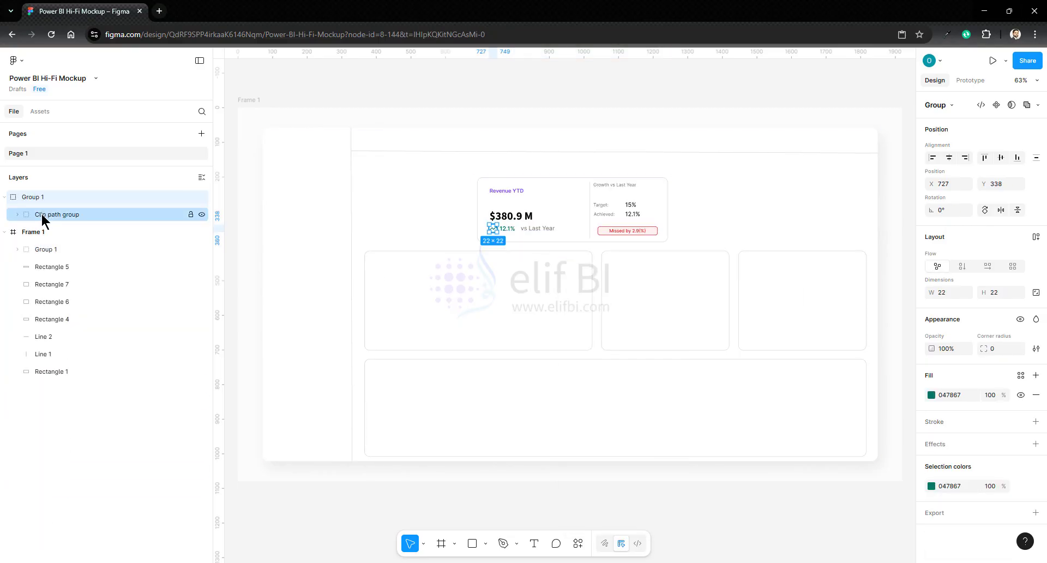
left_click(17, 249)
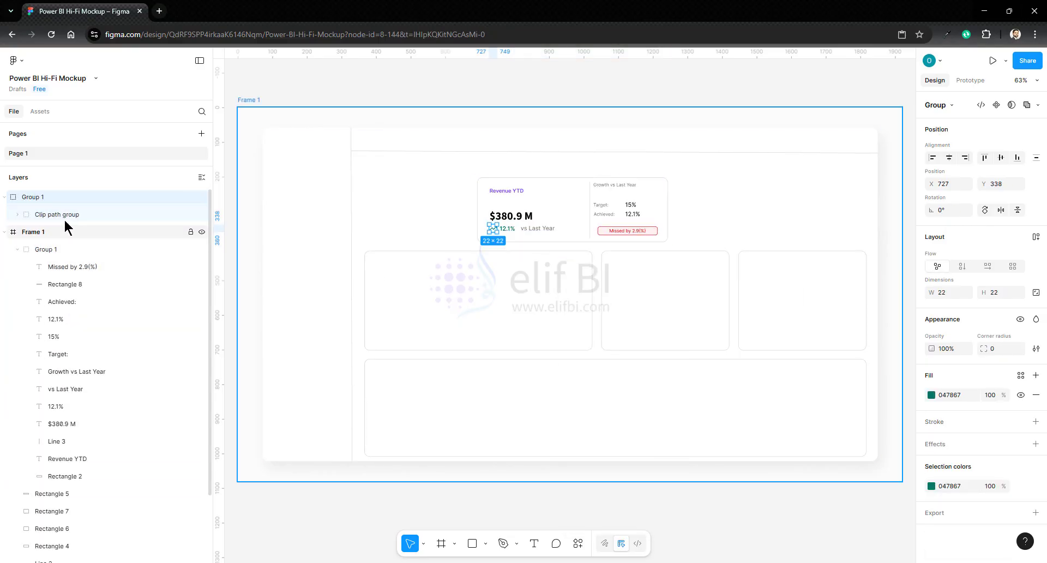
left_click_drag(50, 214, 60, 256)
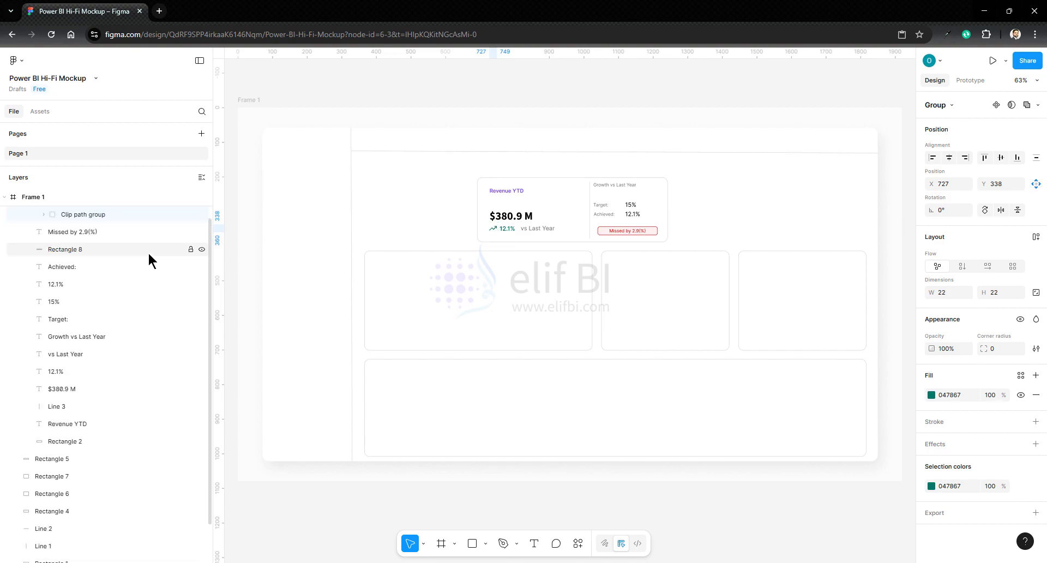
scroll(145, 252, "up", 1)
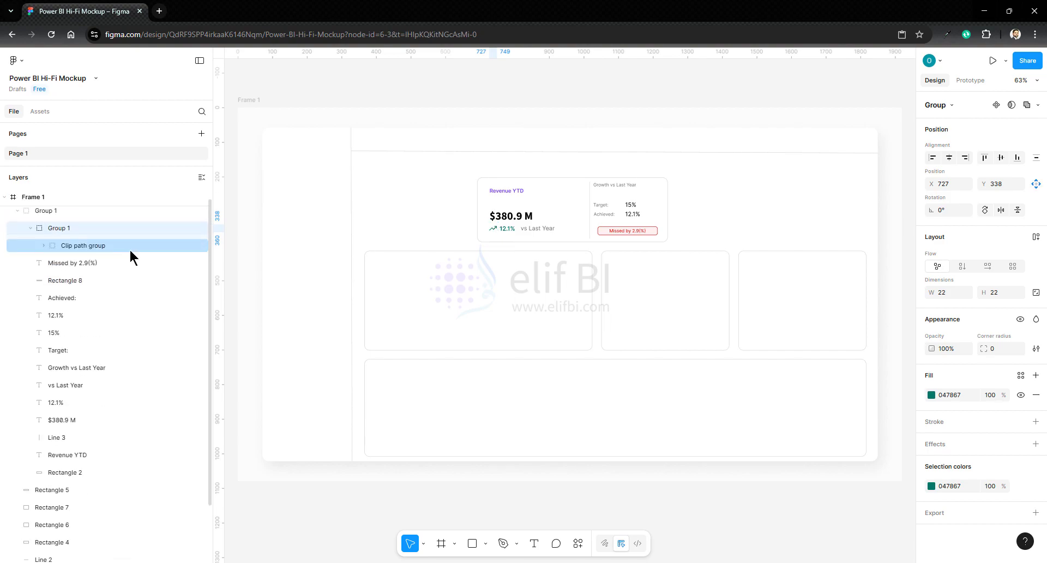
left_click(18, 214)
left_click(34, 199)
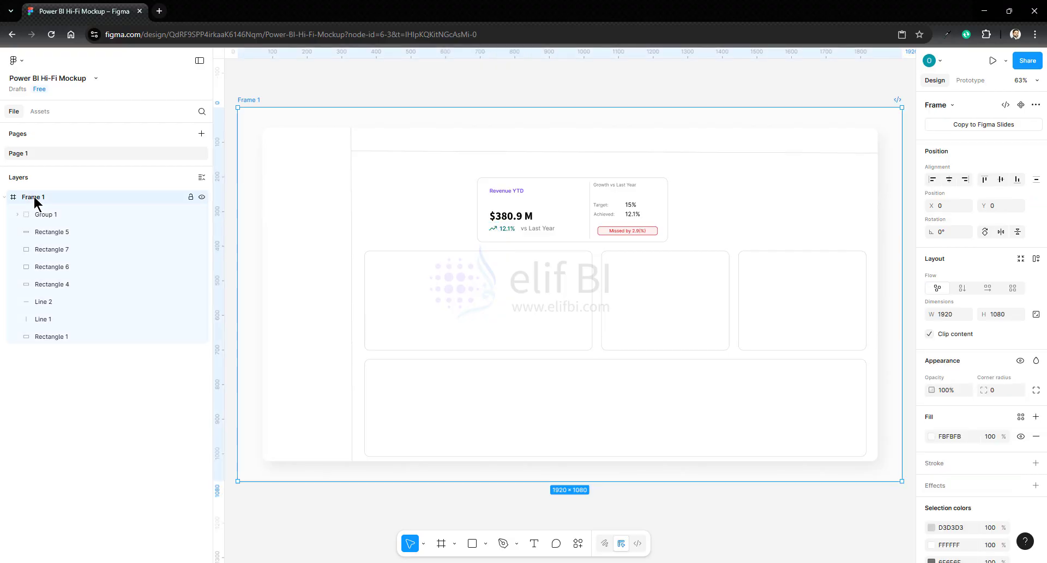
left_click(783, 519)
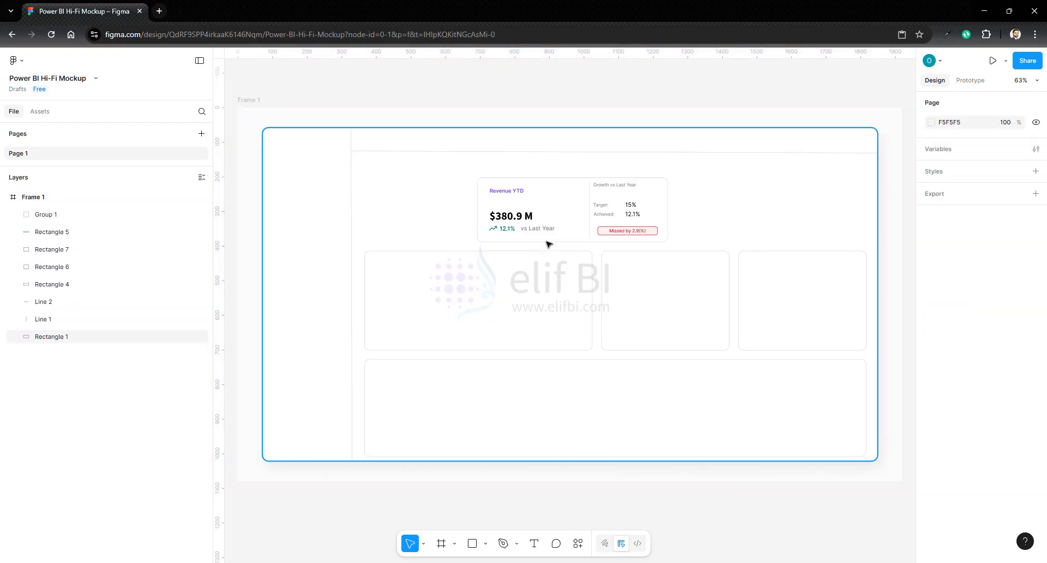
- Duplicate the Revenue YTD card group and place the copy beside the original at about X 1228, Y 214
left_click(567, 216)
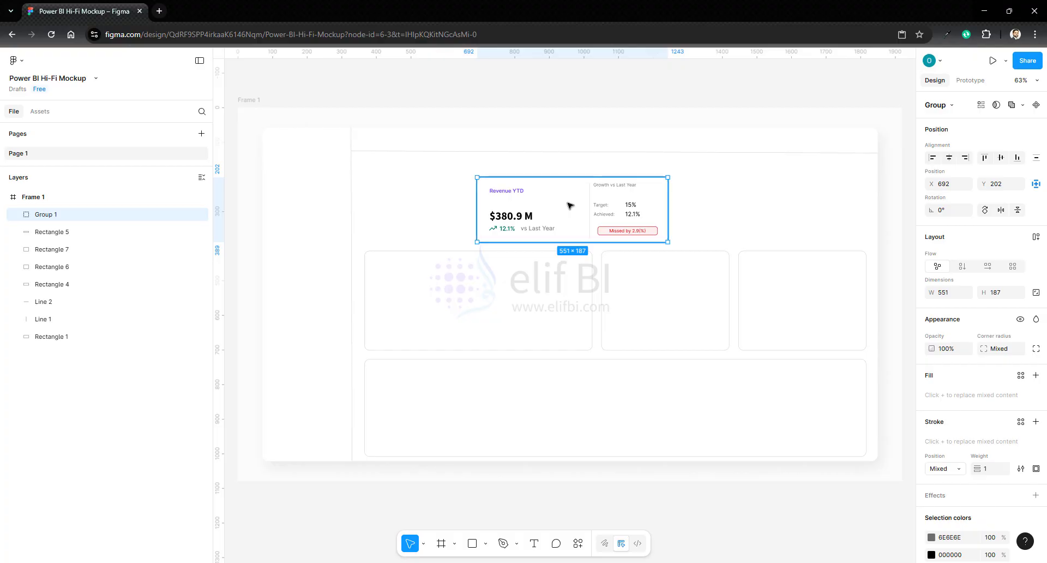
left_click(708, 206)
key("ctrl+v")
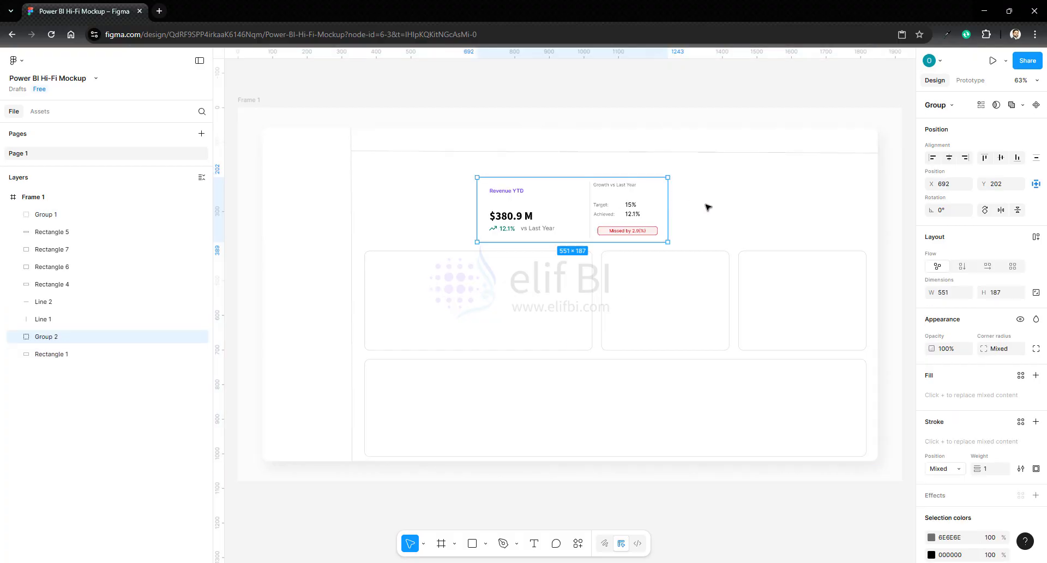
left_click_drag(560, 208, 746, 214)
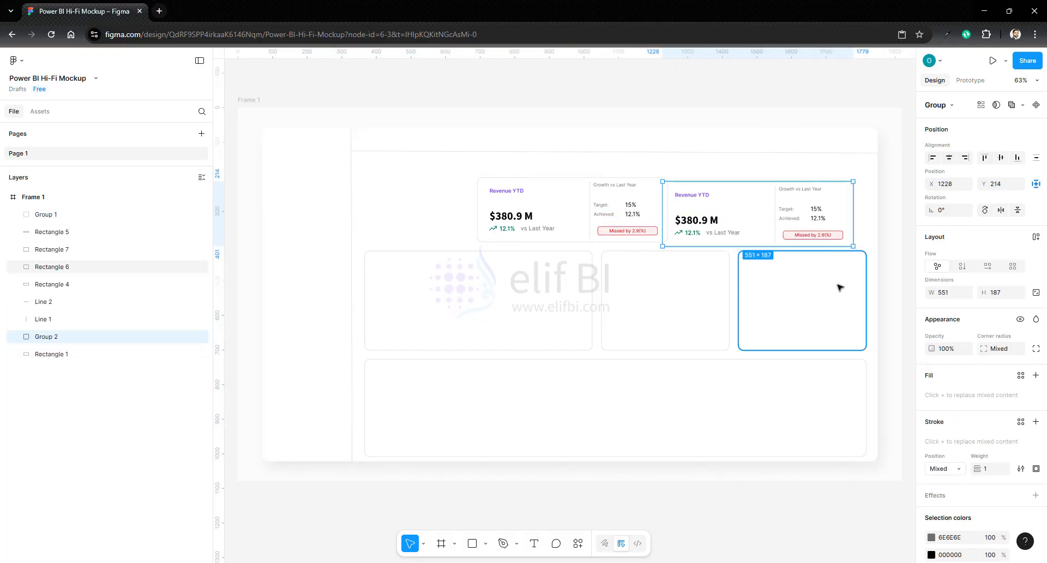
- Align the copied card's right edge with Rectangle 6 below it and its top edge with the original Revenue YTD card
left_click(800, 297, "shift")
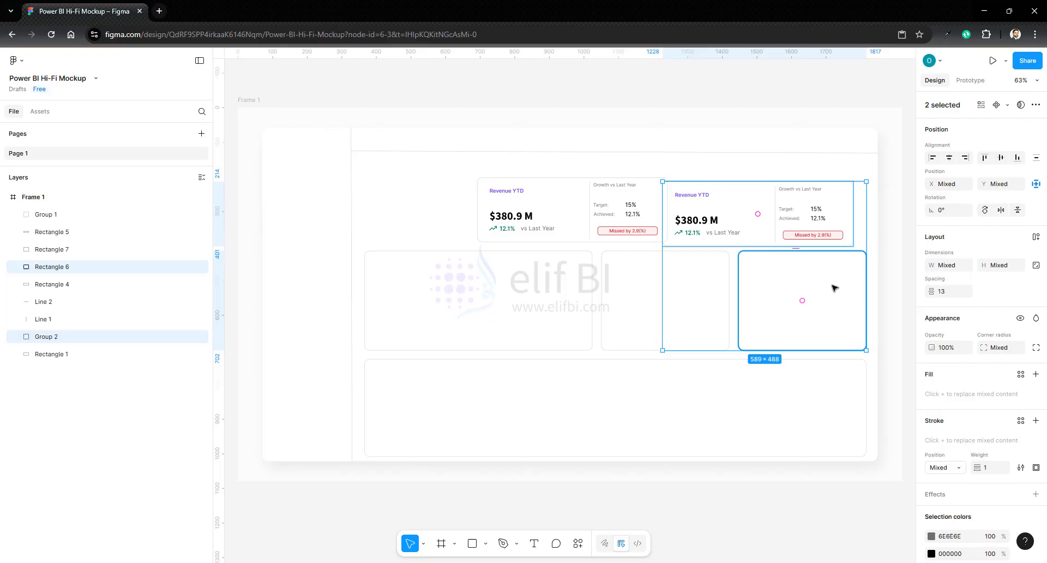
left_click(965, 157)
left_click(650, 204)
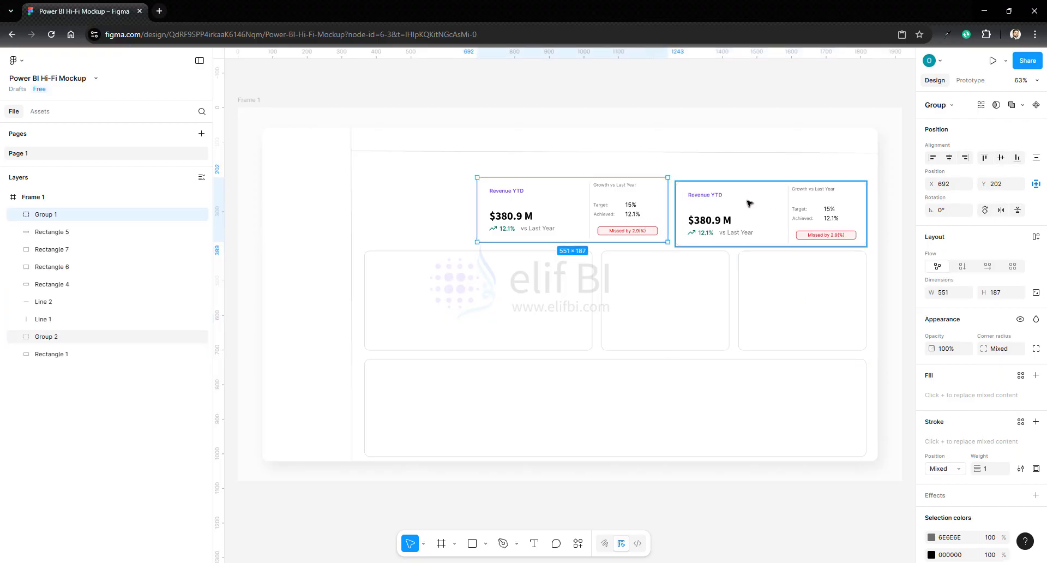
left_click(748, 203, "shift")
left_click(986, 158)
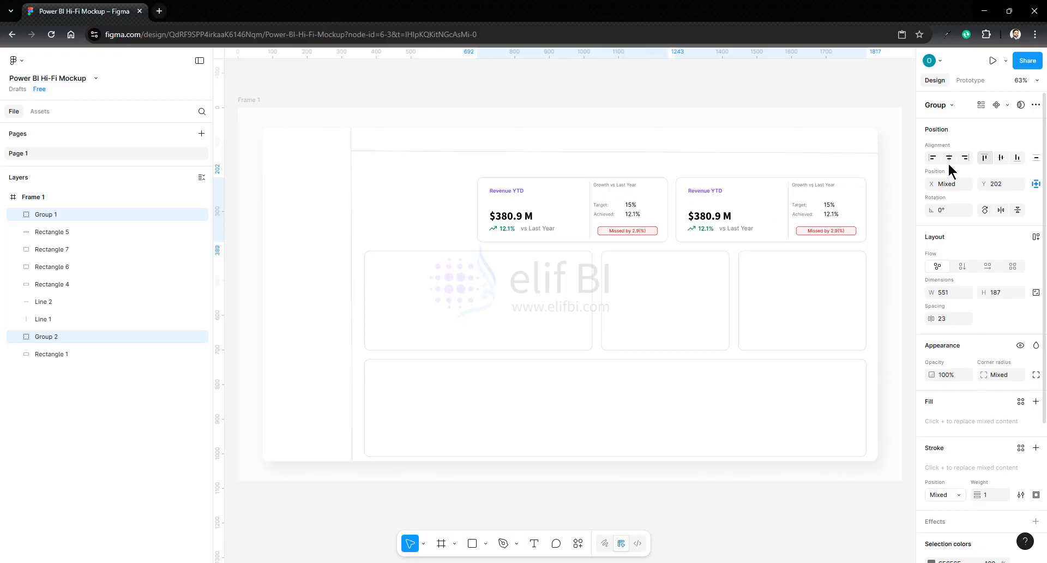
left_click(875, 211)
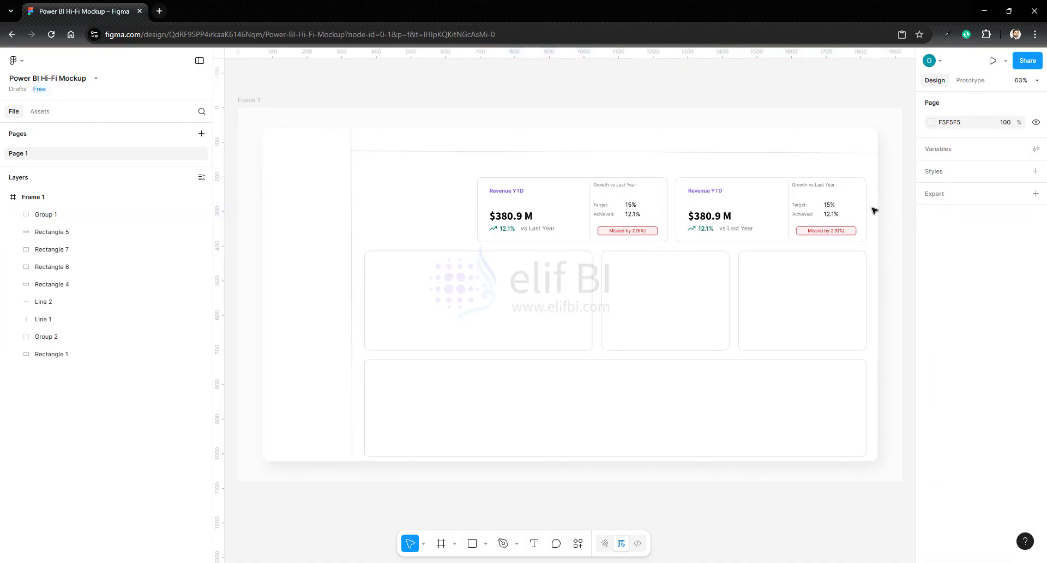
- Change the copied card's title to "Profit Margin YTD"
double_click(704, 193)
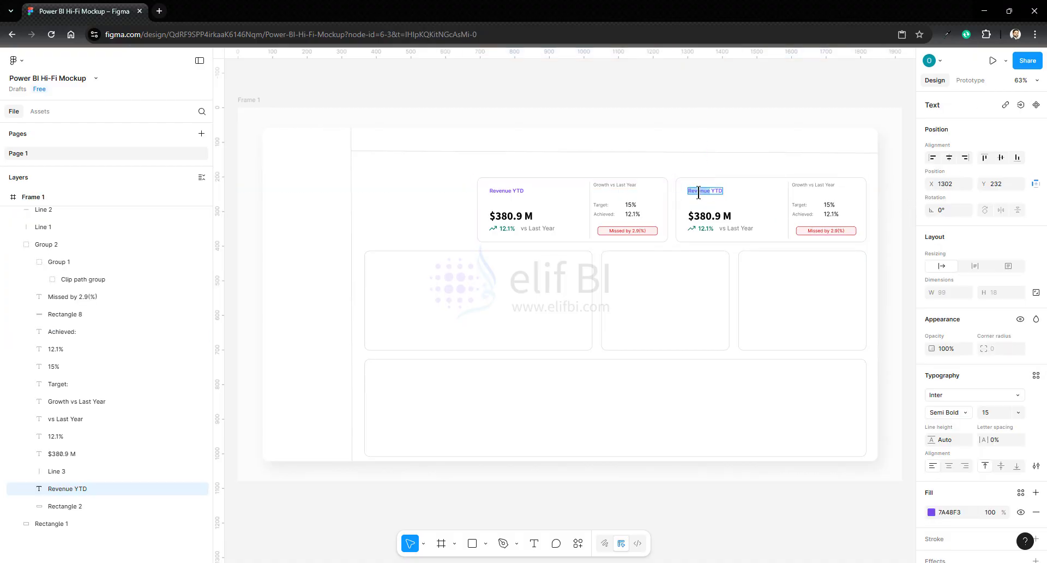
type("Gross Prof")
type("it")
key("BackSpace")
key("BackSpace")
key("BackSpace")
key("BackSpace")
key("BackSpace")
key("BackSpace")
key("BackSpace")
key("BackSpace")
key("BackSpace")
key("BackSpace")
key("BackSpace")
key("BackSpace")
key("BackSpace")
type("Profit Margi n")
- Change the Profit Margin YTD card's large main value to "25.6%"
left_click(693, 216)
double_click(693, 216)
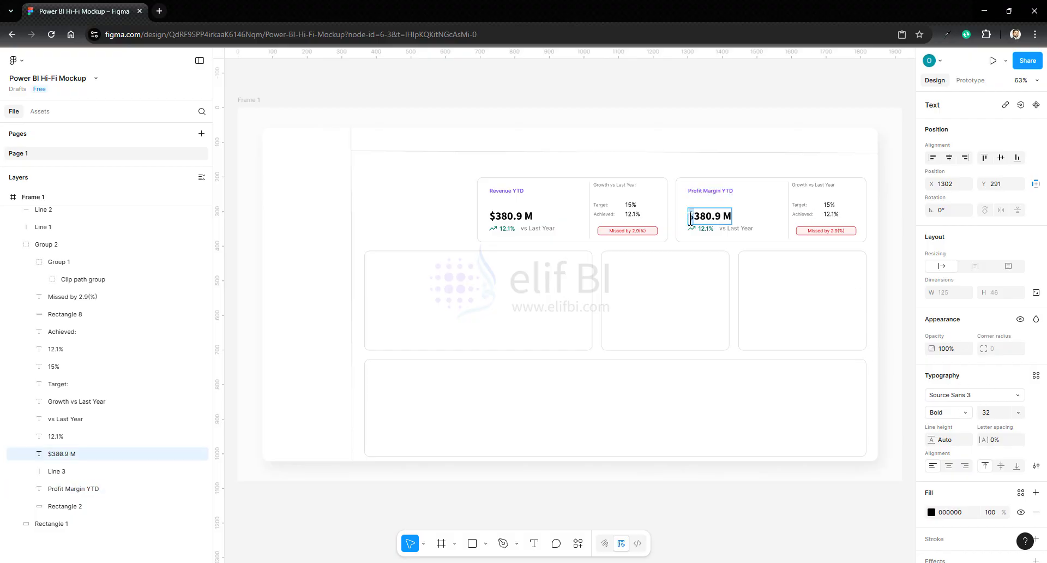
key("ctrl+a")
type("25.6%")
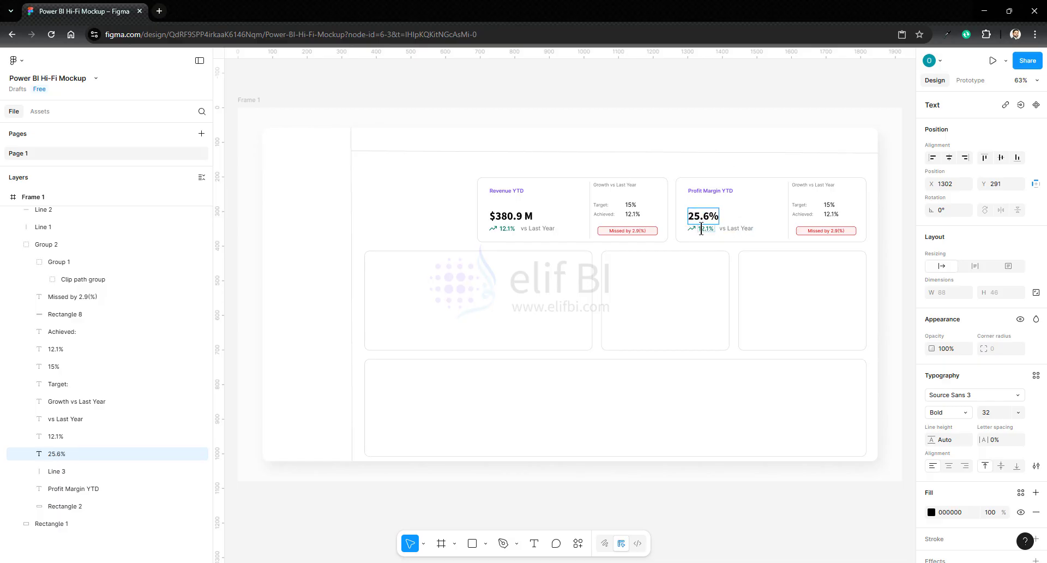
- Flip the Profit Margin YTD card's trend arrow vertically and recolor it to the page's solid red D00000
left_click(693, 228)
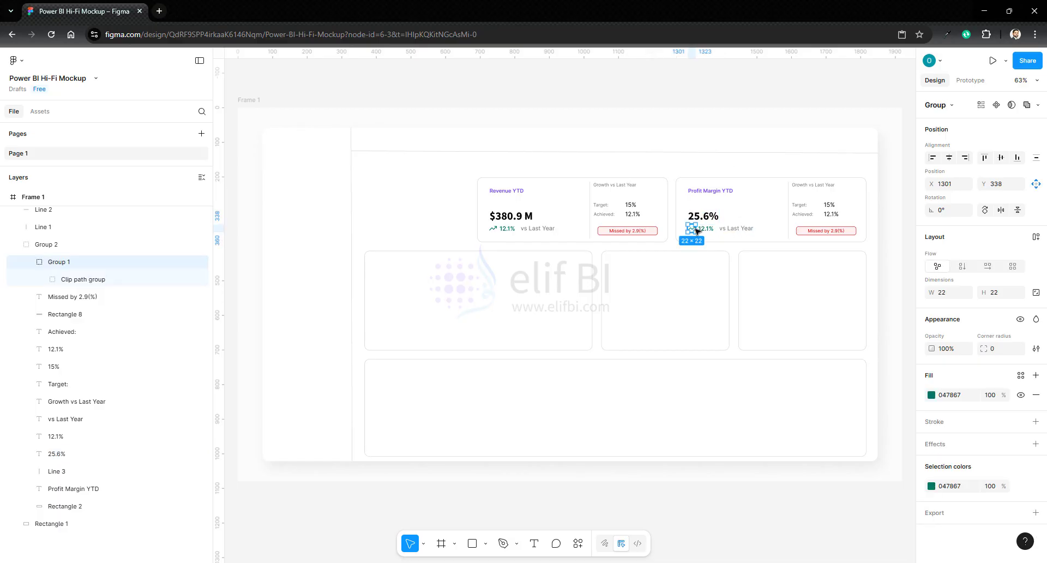
left_click(1018, 211)
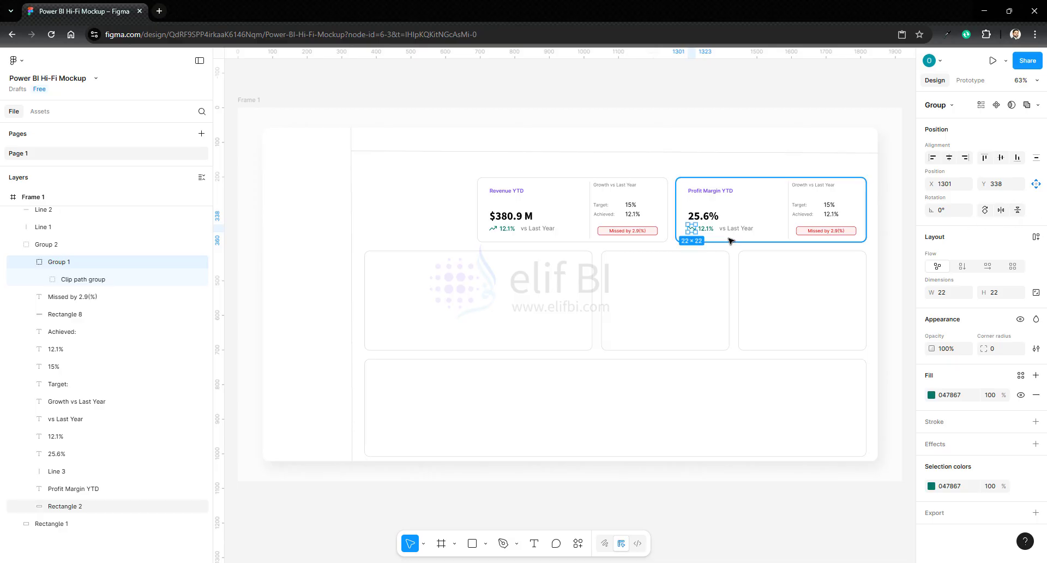
left_click(932, 486)
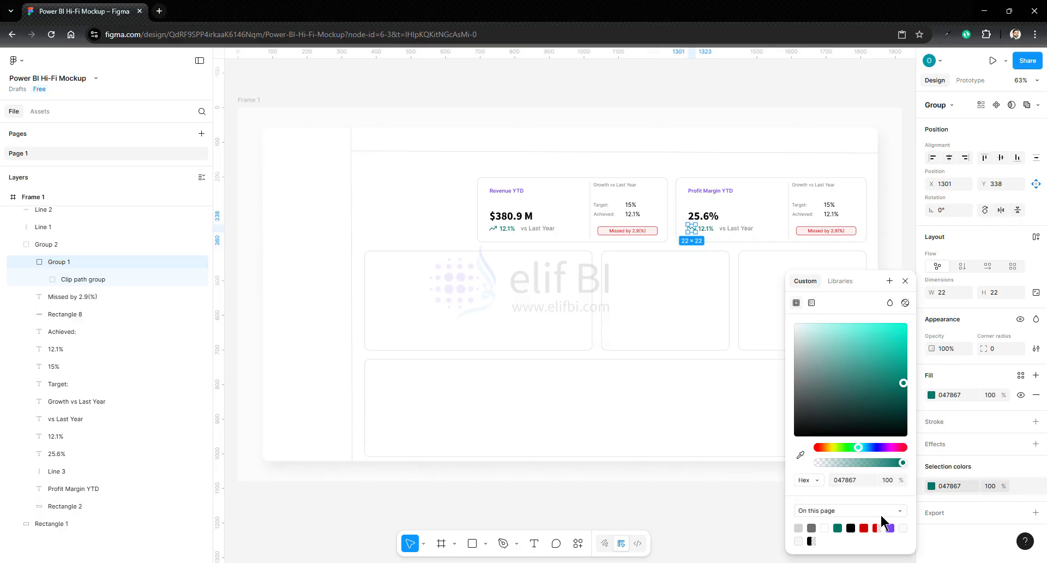
left_click(865, 527)
- Recolor the percentage text beside the Profit Margin YTD trend arrow to red D00000 and change it to "-1.1%"
left_click(709, 230)
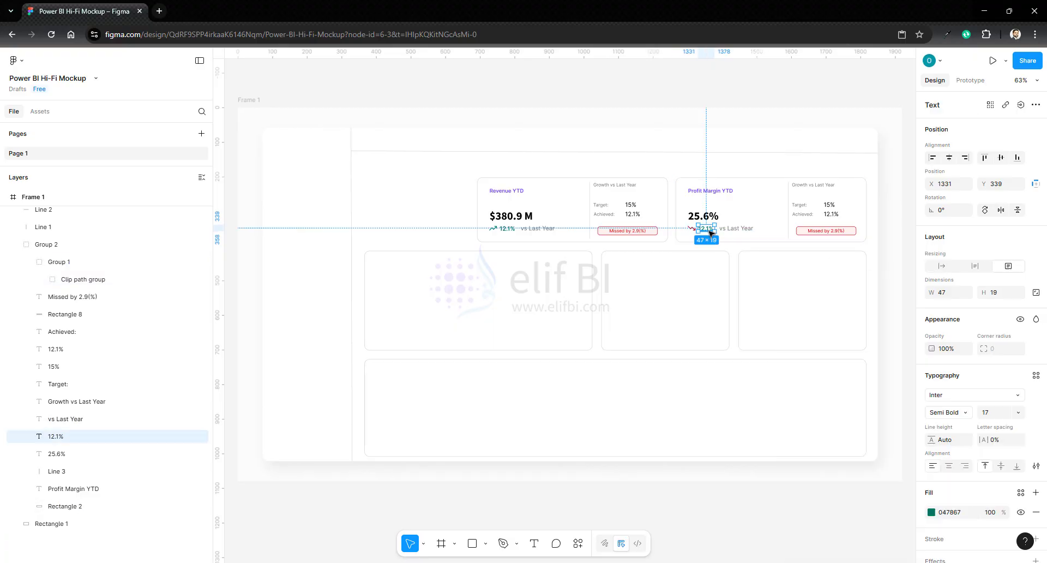
left_click(932, 512)
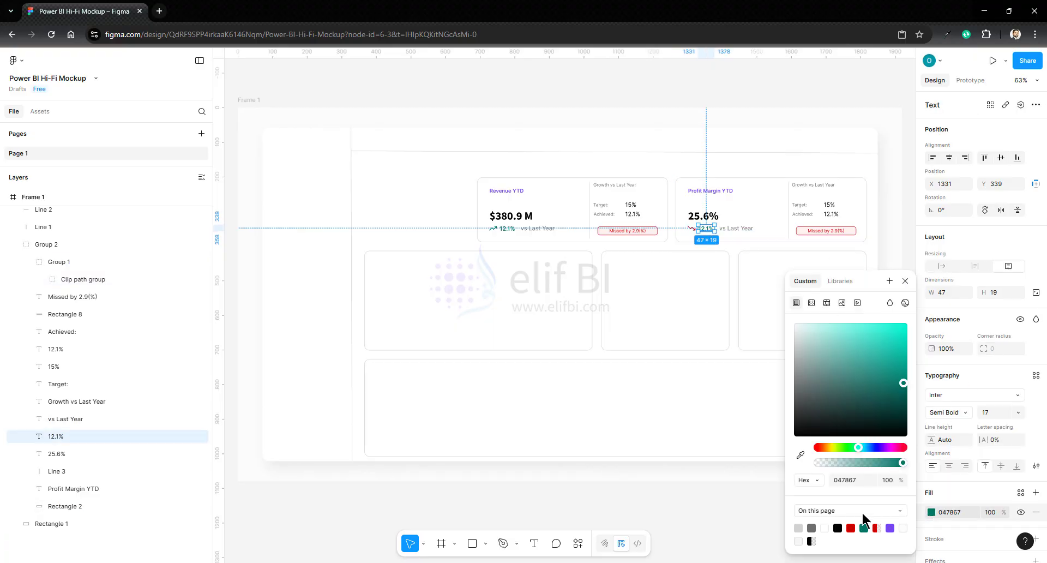
left_click(851, 527)
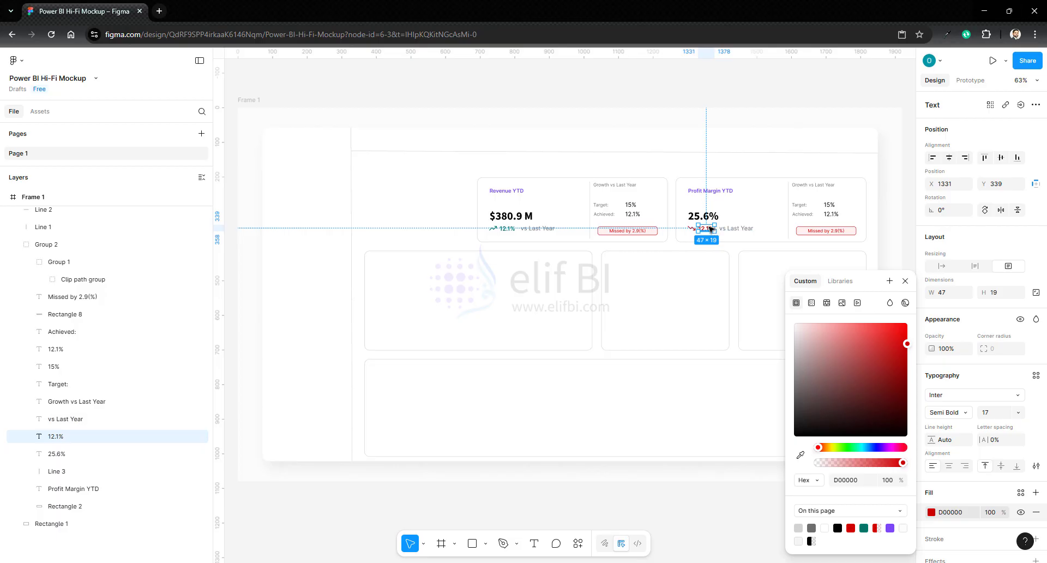
scroll(711, 228, "up", 5)
double_click(673, 239)
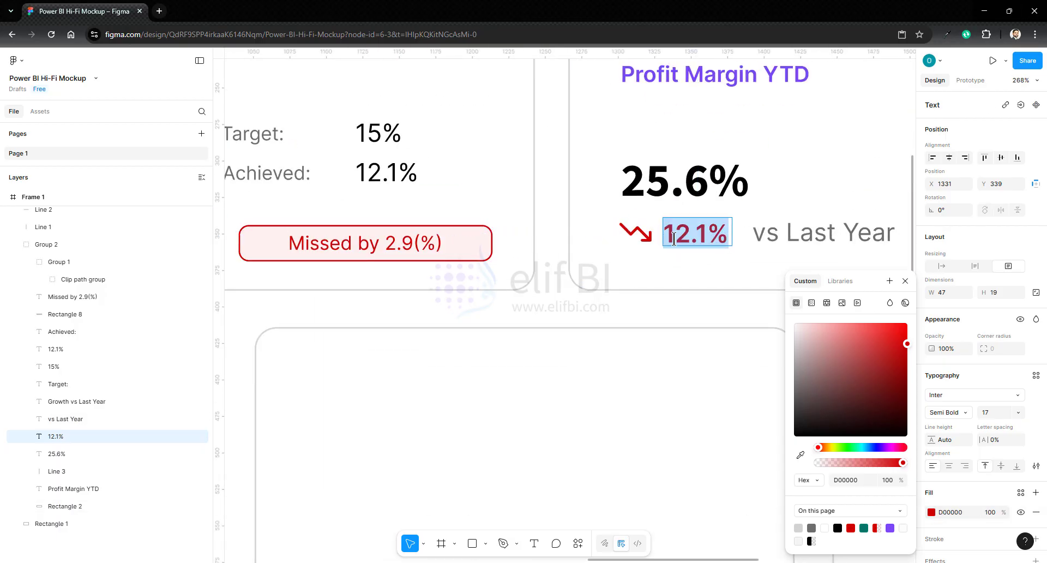
key("BackSpace")
type("-1.")
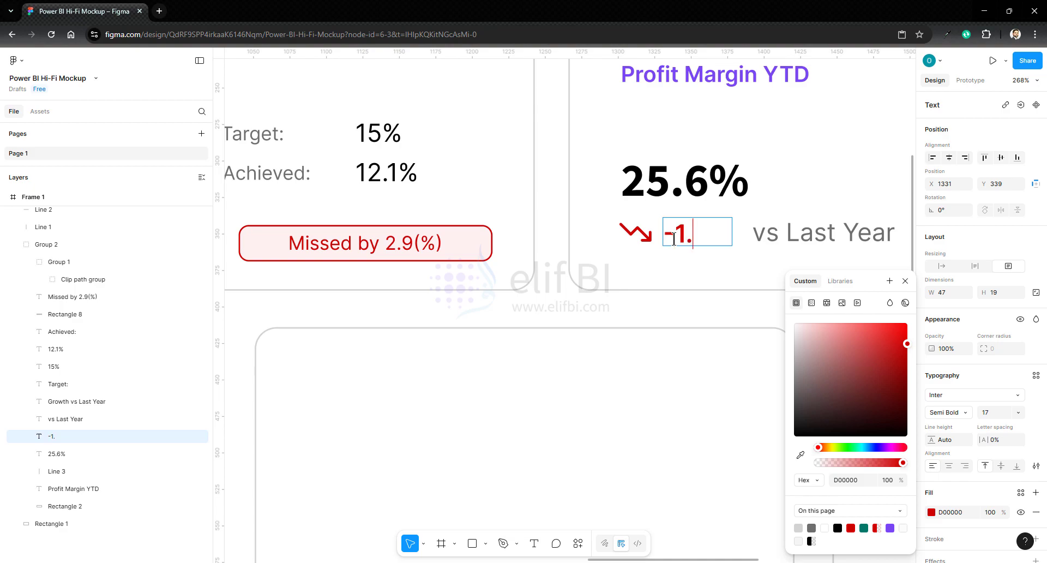
type("1%")
scroll(674, 239, "down", 5)
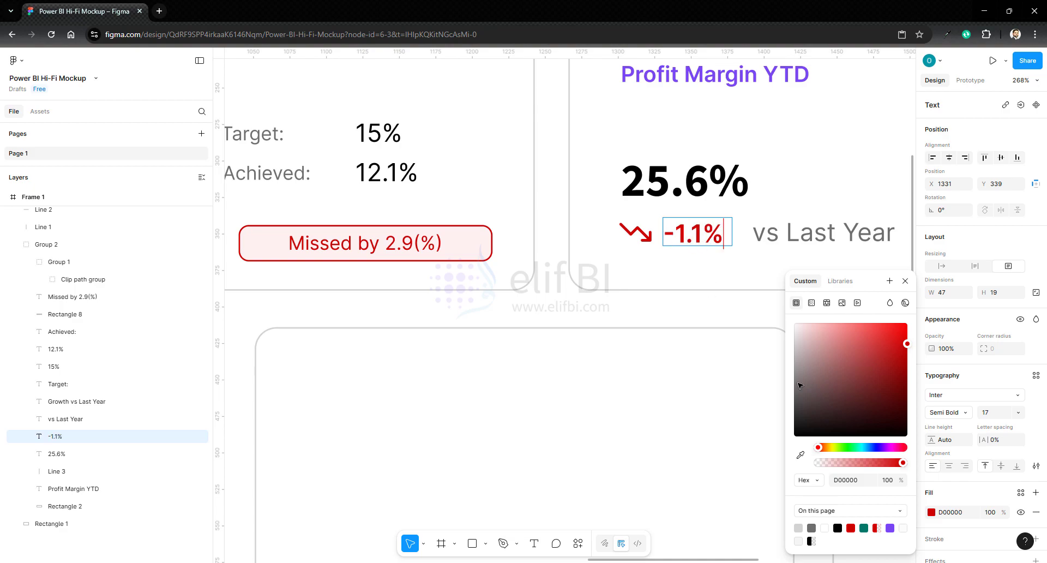
left_click(905, 282)
- Set the Profit Margin YTD card's Target value to 25% and its Achieved value to 25.6%
left_click_drag(688, 560, 777, 560)
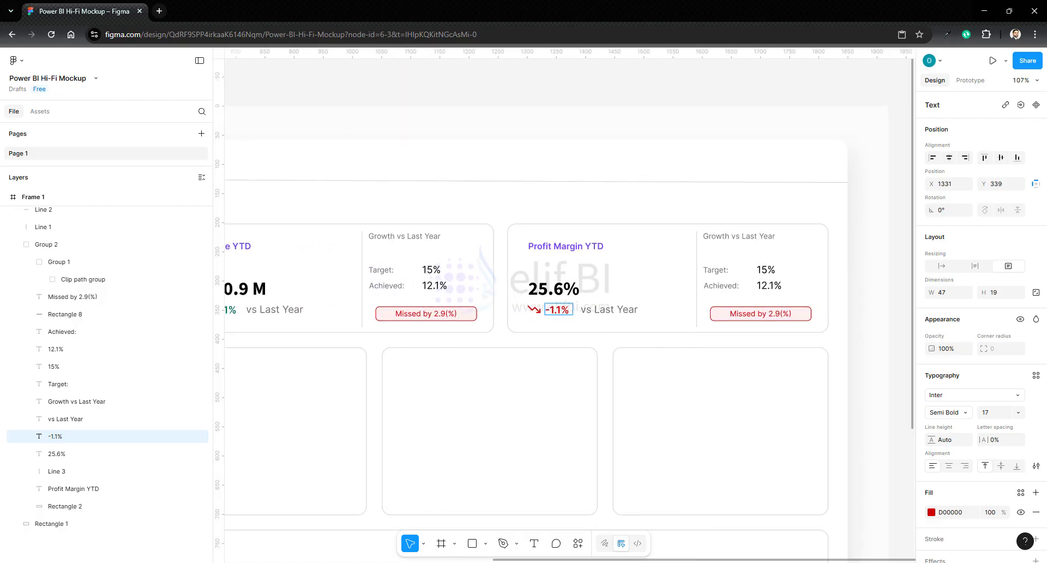
double_click(761, 270)
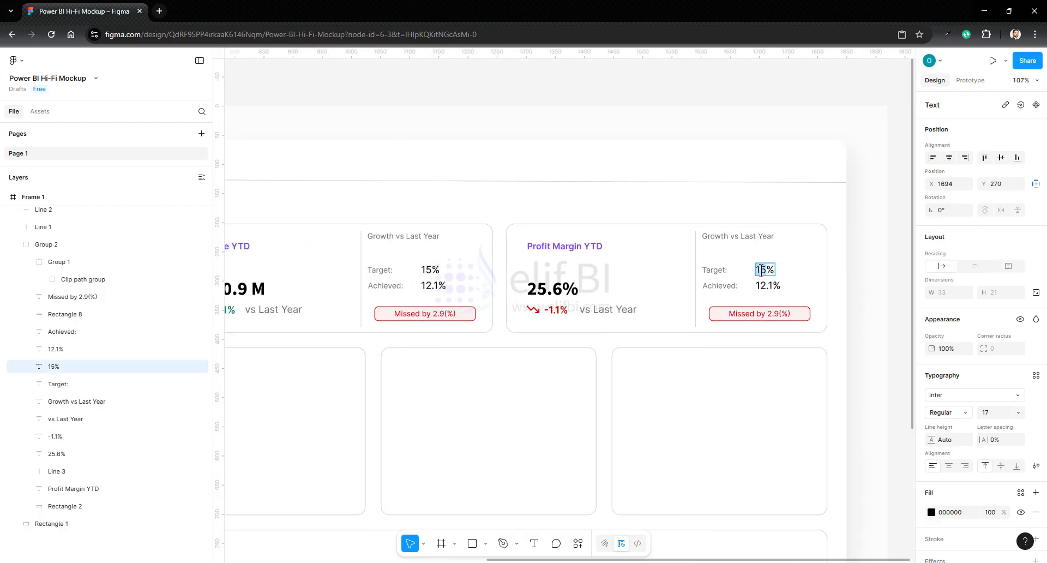
type("2")
double_click(758, 286)
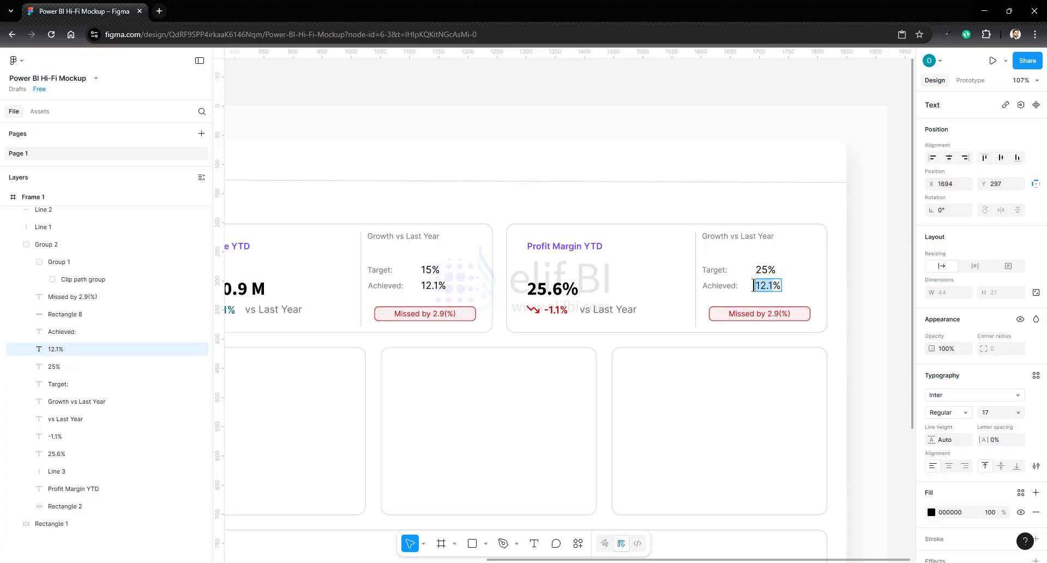
type("25.6")
- Change the Profit Margin YTD card's badge text to "Exceeded by 0.6(%)"
double_click(739, 313)
left_click_drag(740, 313, 766, 313)
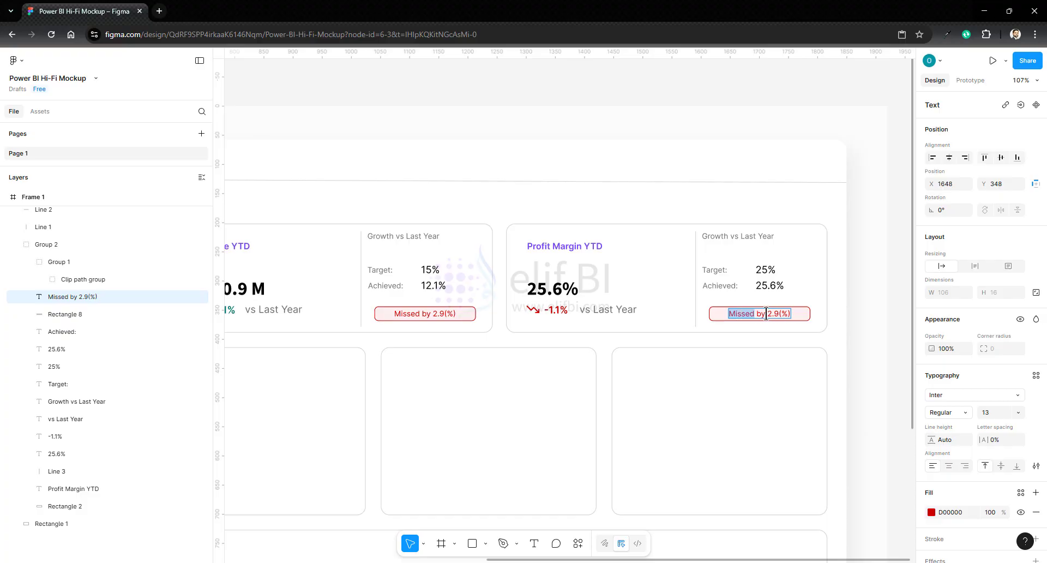
key("shift+End")
type("Exceeded")
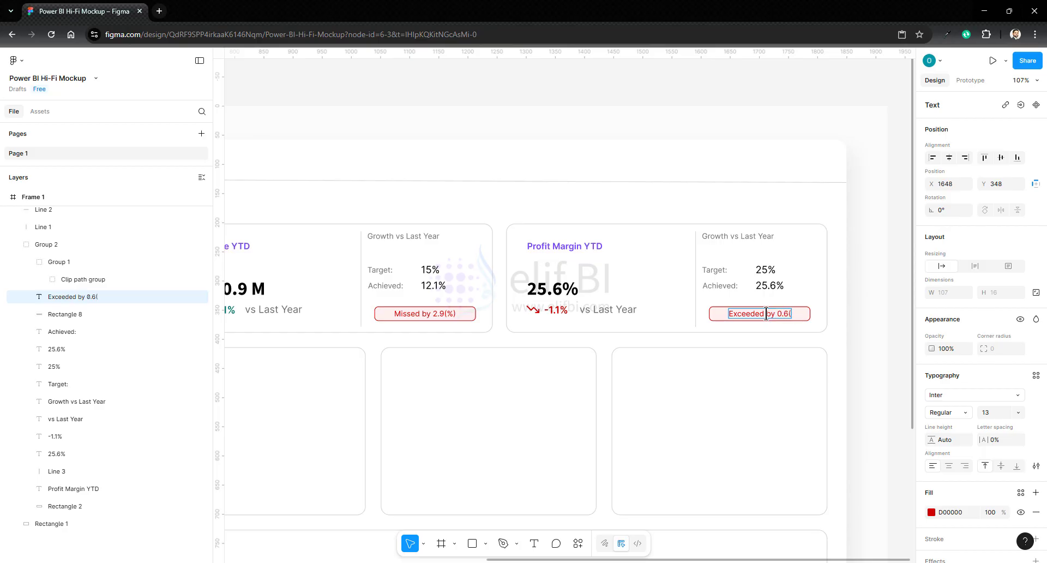
left_click(845, 337)
- Recolor the text and outline of the Profit Margin YTD card's badge to green 047867
left_click(717, 315, "shift")
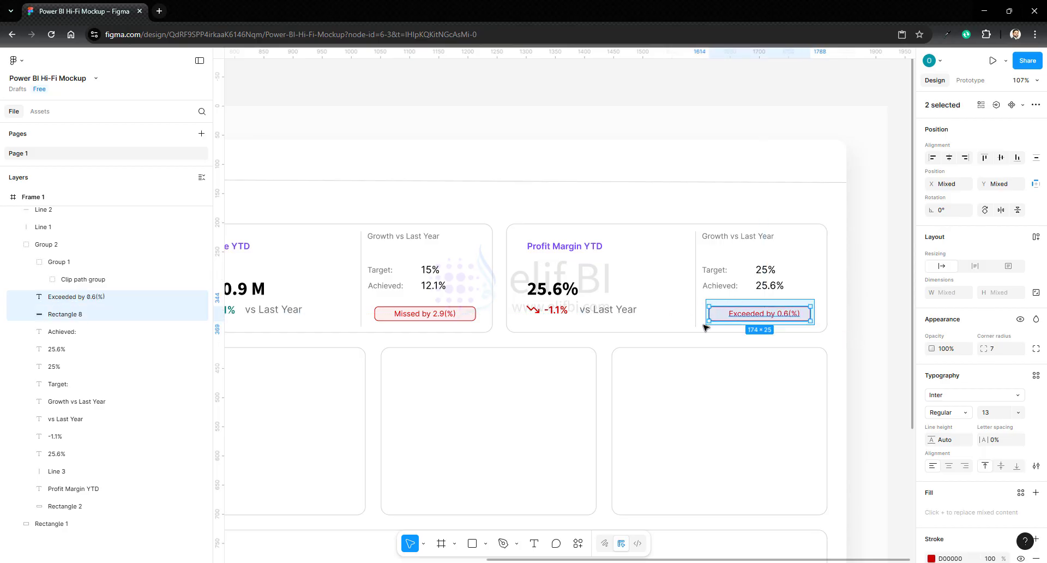
scroll(924, 438, "down", 3)
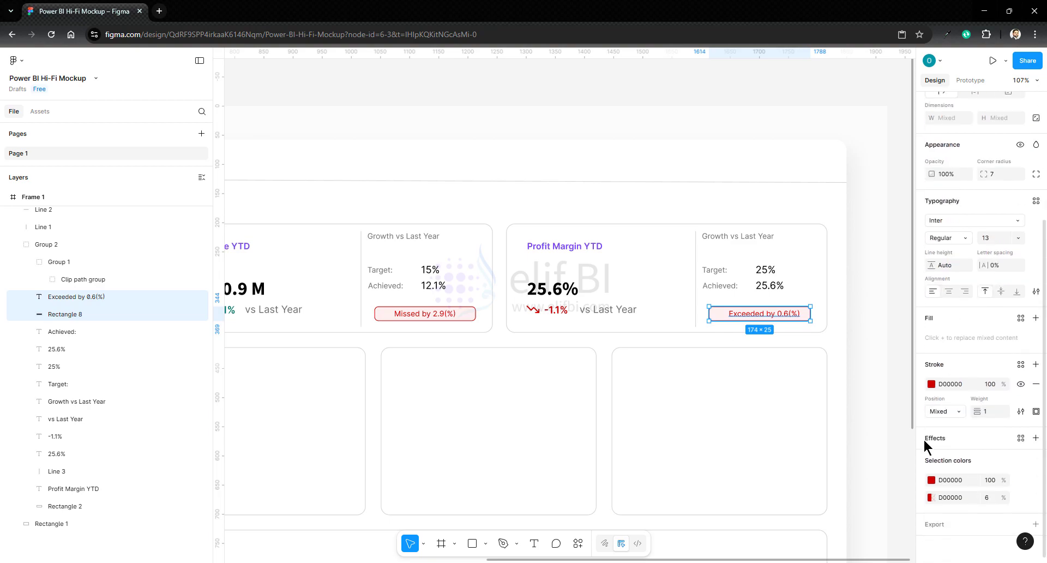
left_click(932, 479)
left_click(864, 528)
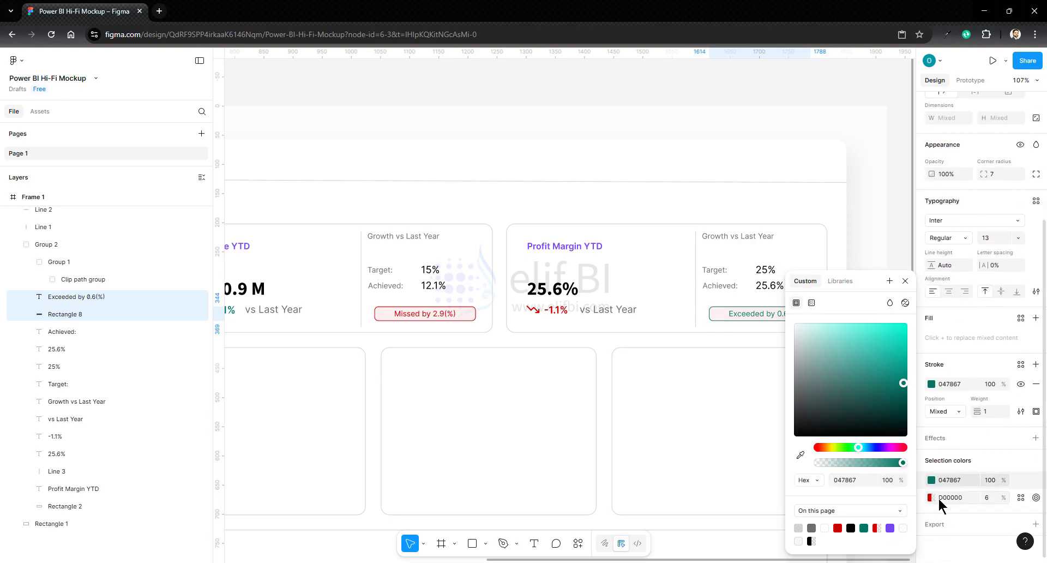
- Recolor the Profit Margin YTD badge's background fill to green 047867 at 11% opacity
left_click(932, 497)
left_click(864, 528)
left_click(839, 527)
left_click(989, 498)
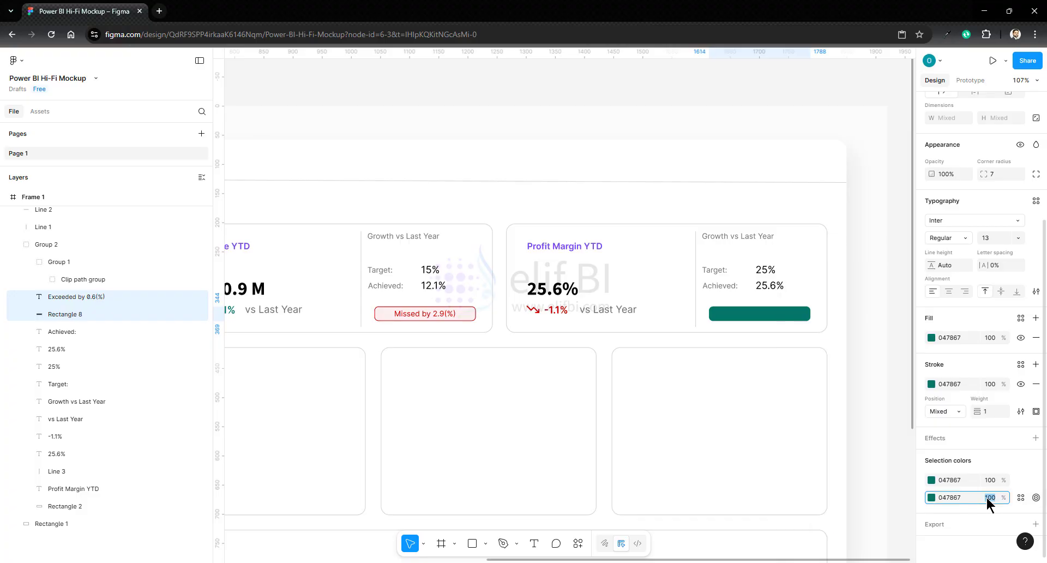
type("6")
key("Return")
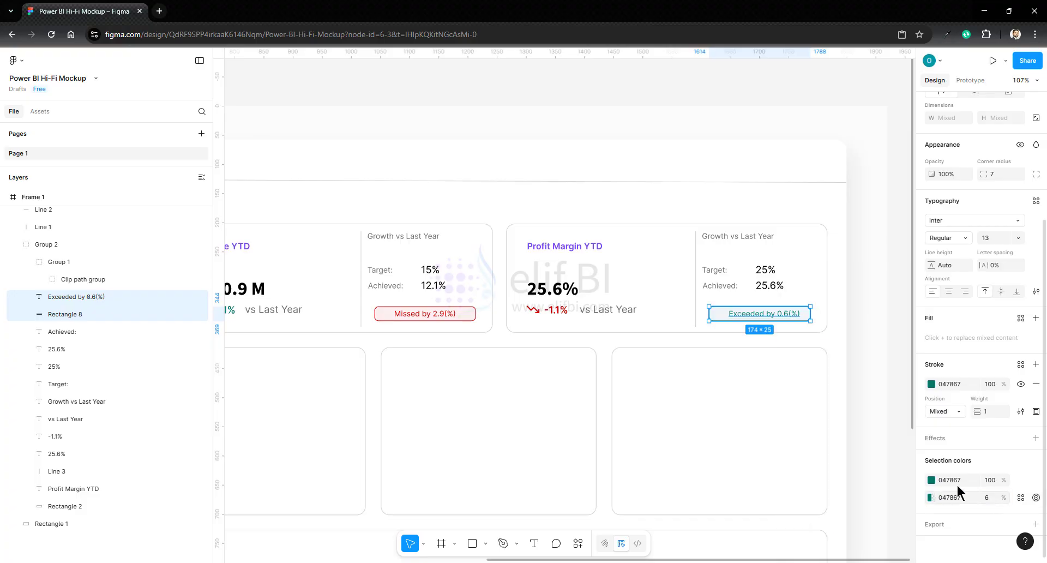
left_click(987, 497)
key("Up")
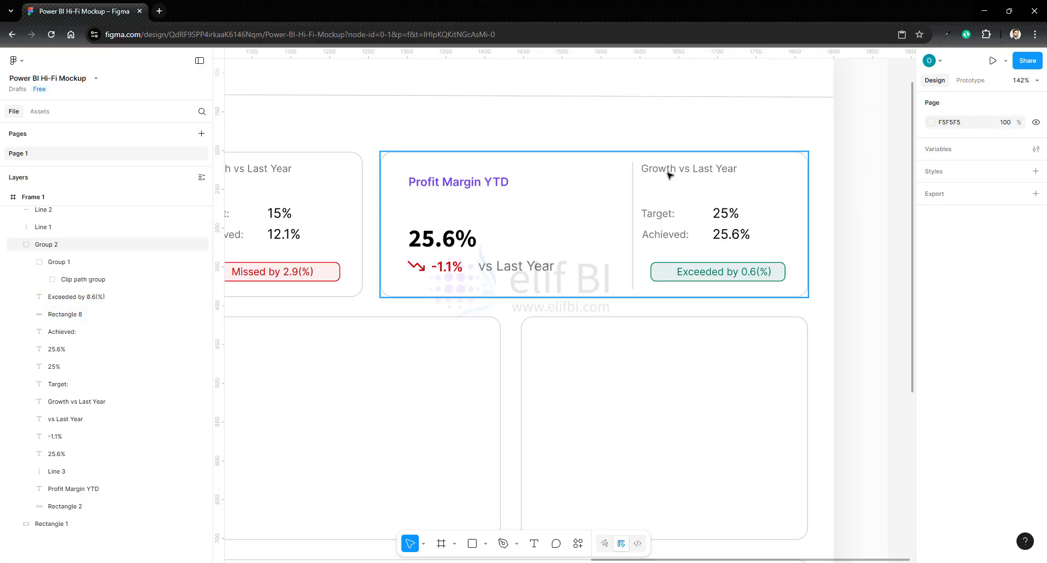
- Change the "Growth vs Last Year" heading in the Profit Margin YTD card to "Margin to Maintain"
double_click(670, 175)
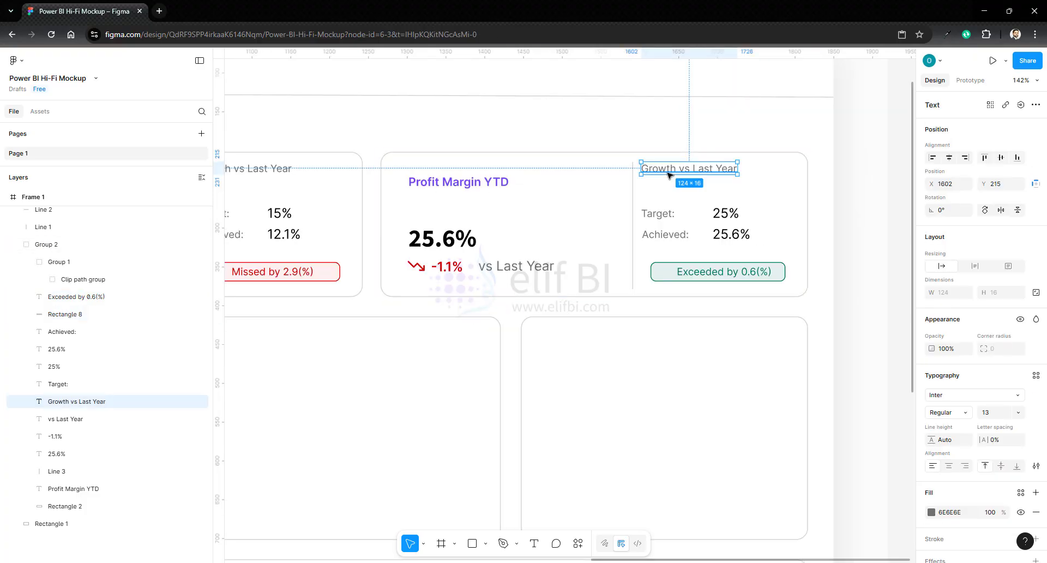
double_click(670, 175)
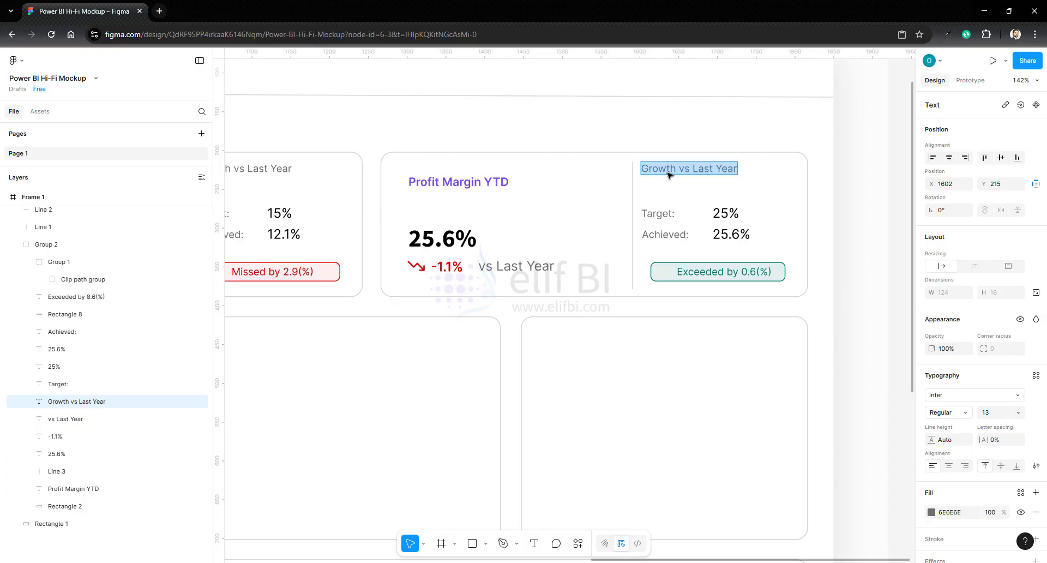
type("MArgin")
key("BackSpace")
key("BackSpace")
key("BackSpace")
key("BackSpace")
key("BackSpace")
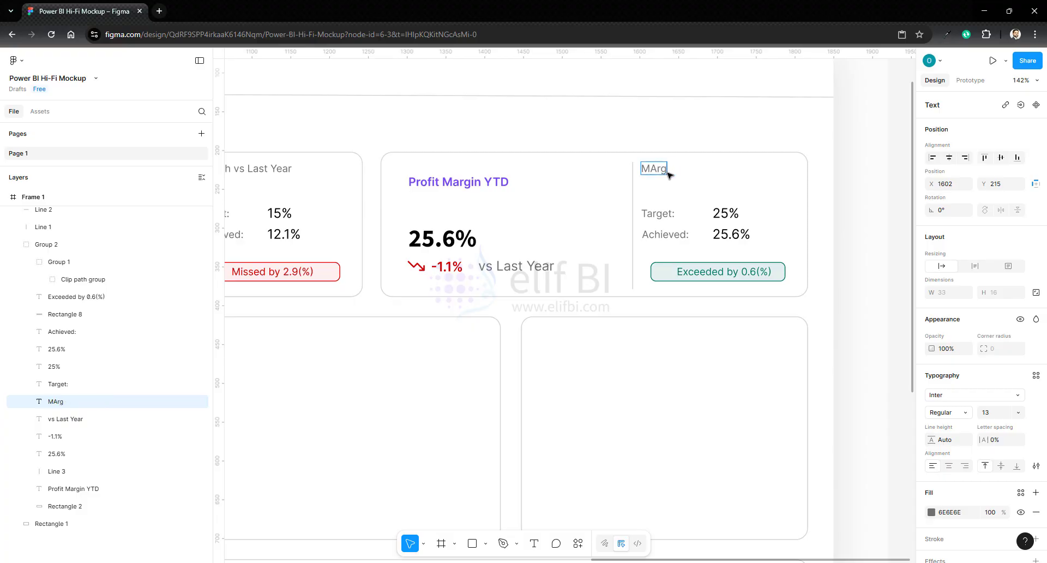
type("argin to Maintain")
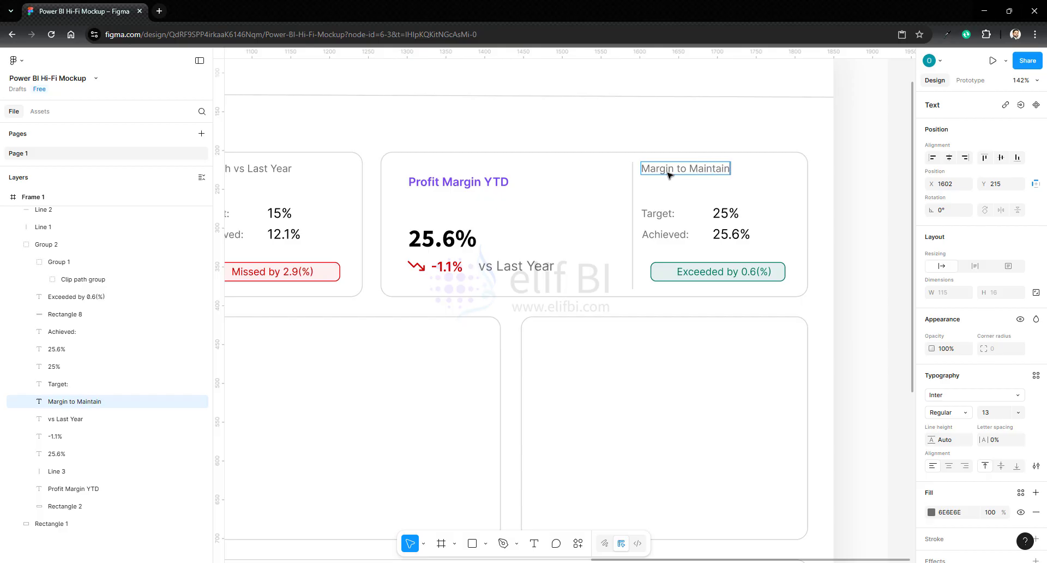
key("Escape")
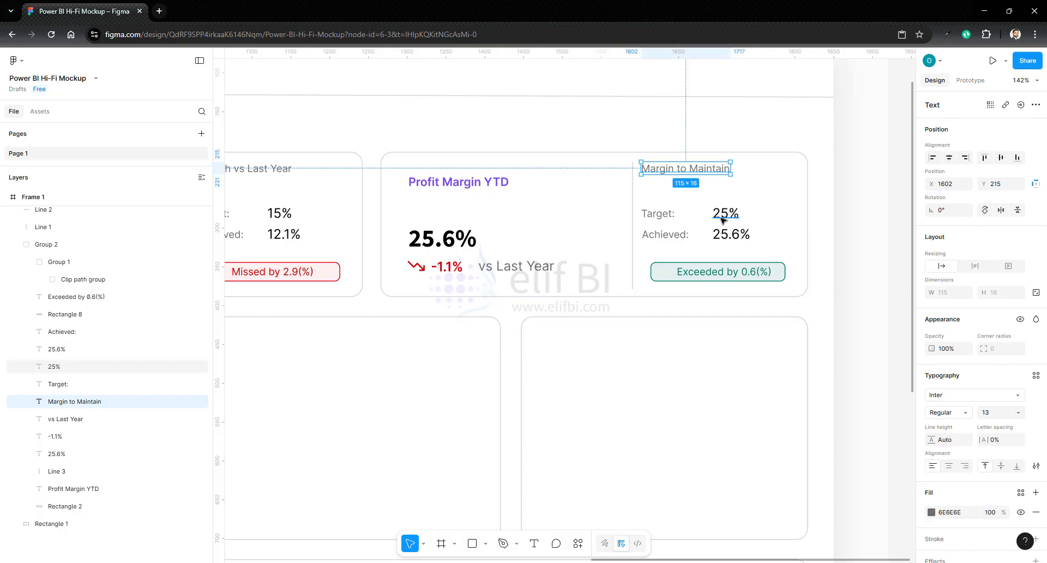
key("Escape")
key("shift+1")
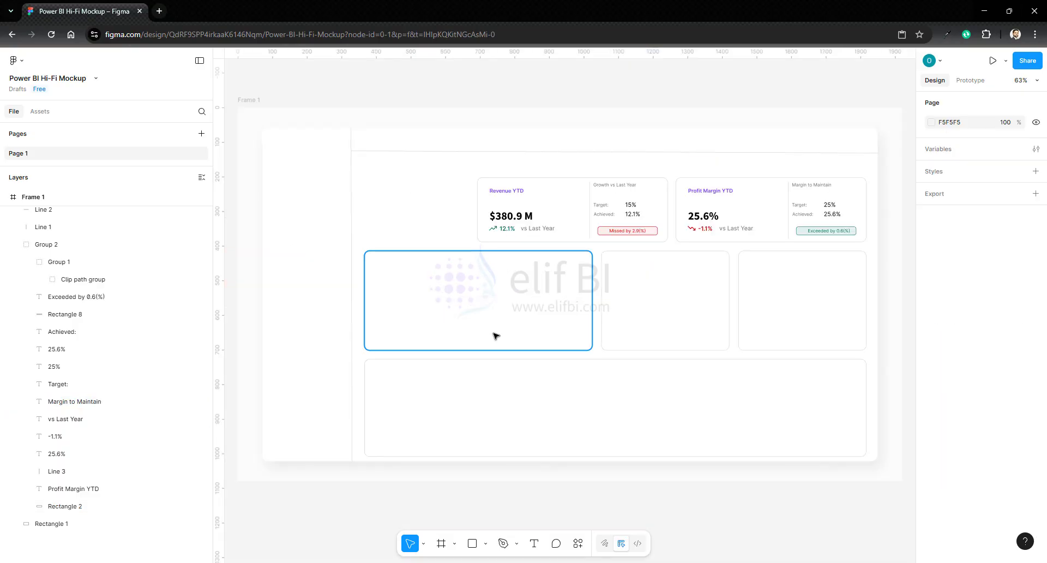
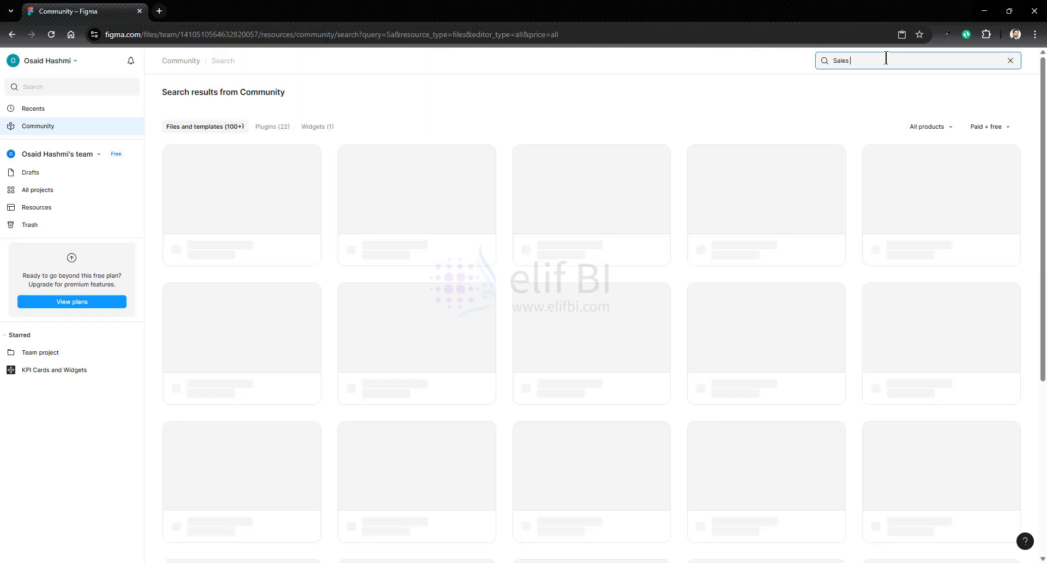
- Search the Community for "Sales Dashboard" and open the Sales & Business Intelligence Dashboard file
type("Dashboard")
scroll(900, 358, "down", 2)
middle_click(900, 358)
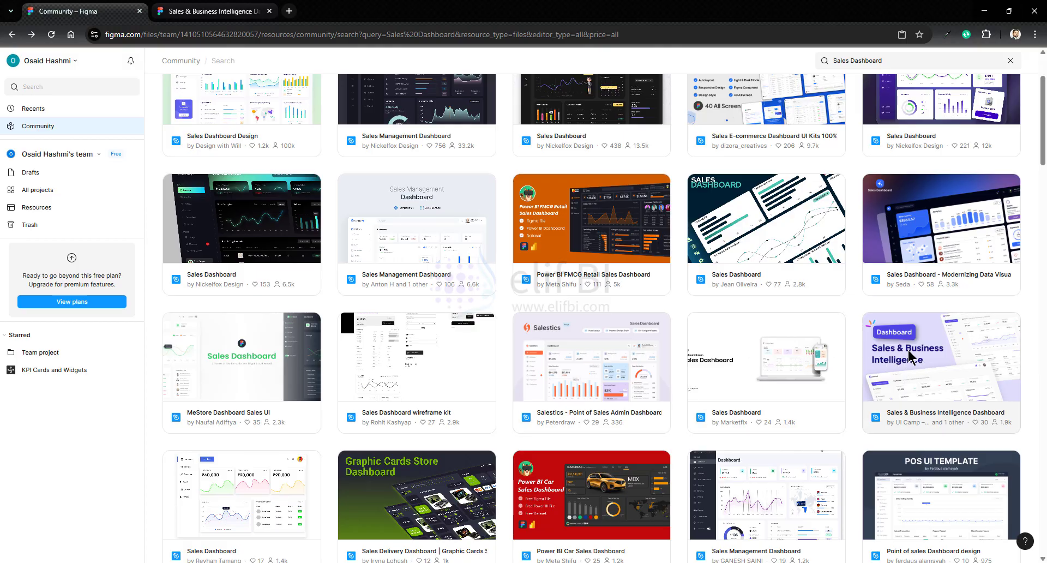
left_click(212, 11)
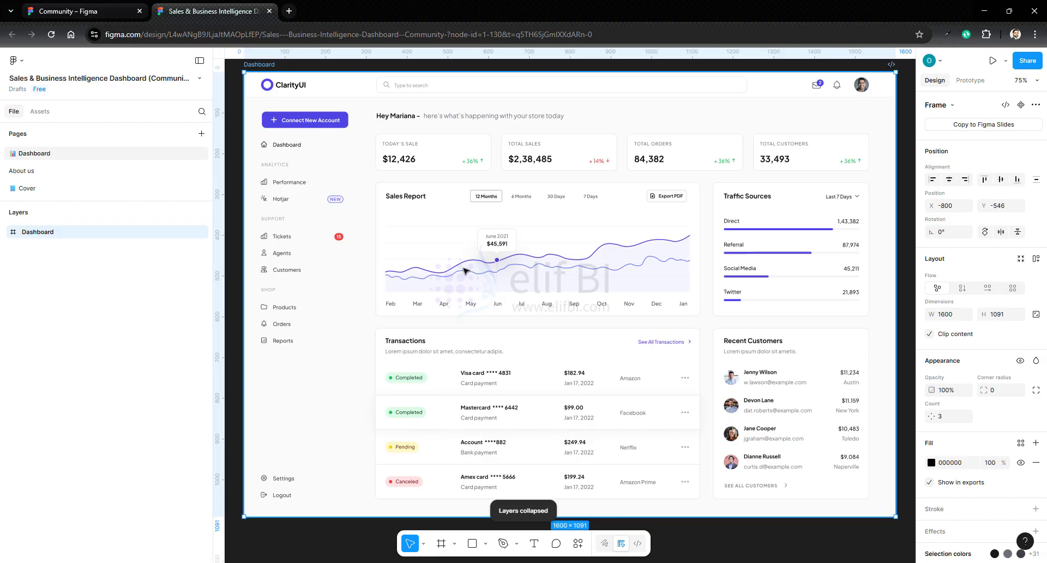
- Copy the twelve month labels from the Sales Report chart into the mockup, along the bottom of the first chart container
double_click(558, 258)
double_click(559, 258)
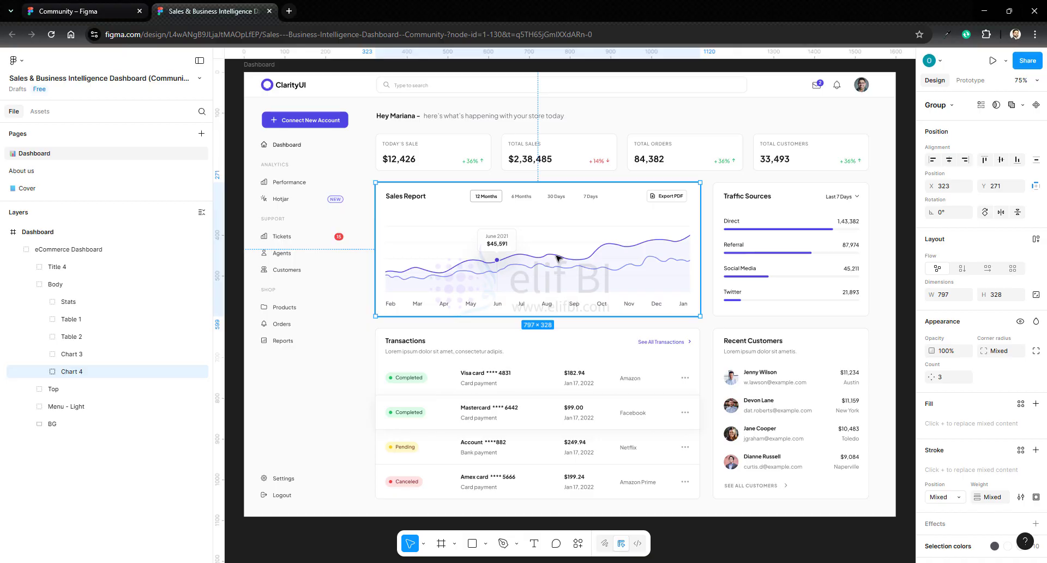
double_click(559, 258)
double_click(559, 257)
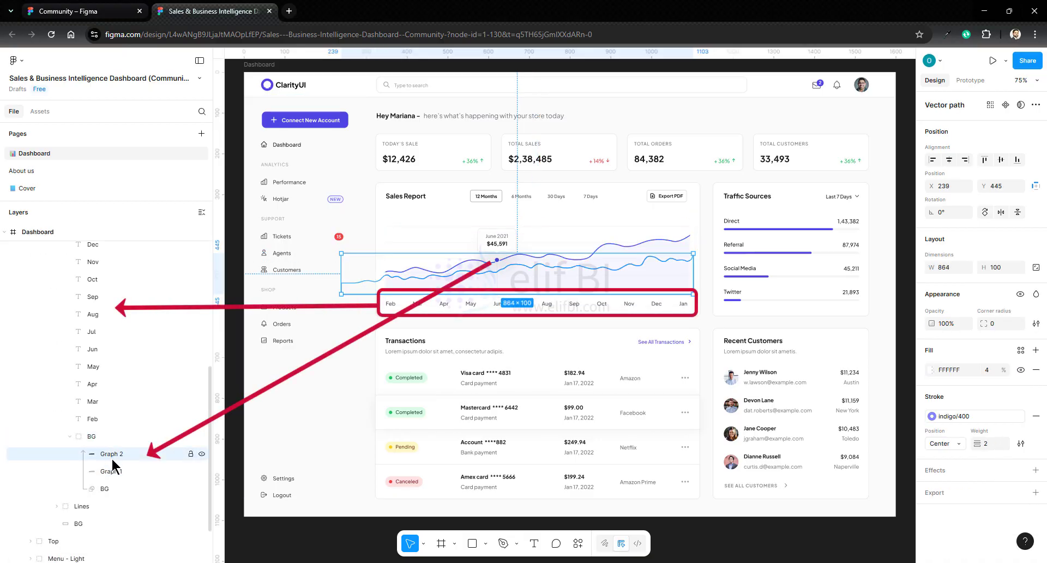
left_click_drag(381, 298, 696, 315)
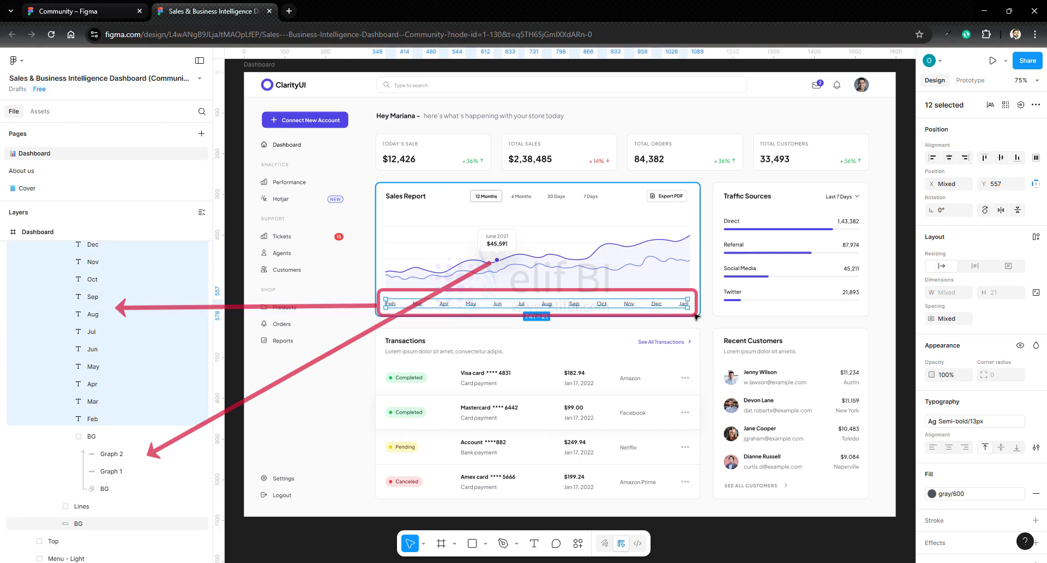
left_click(82, 11)
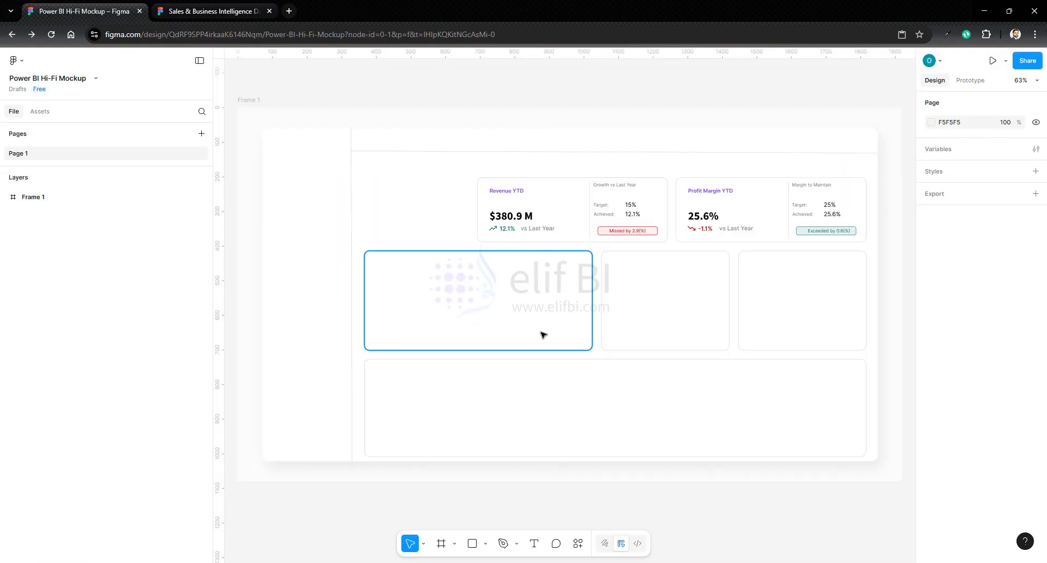
key("ctrl+v")
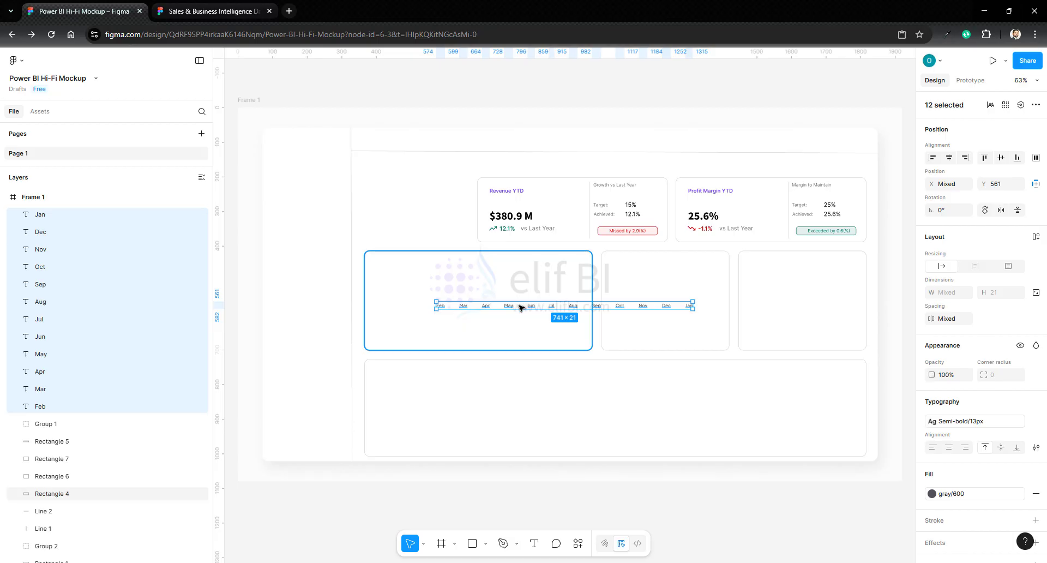
left_click_drag(519, 304, 456, 344)
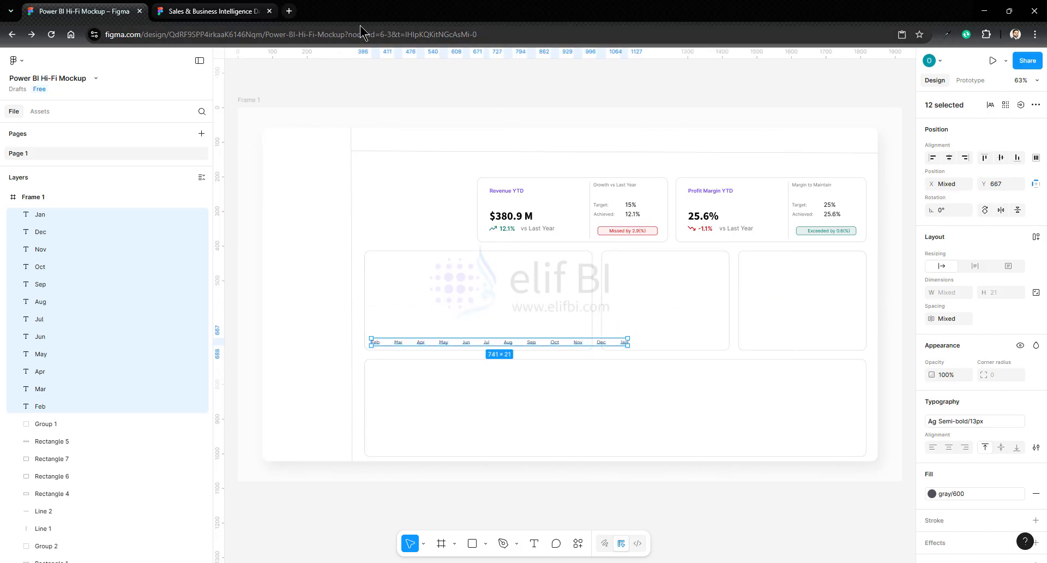
- Copy the upper area graph from the Sales Report chart into the mockup, placing it just above the month labels
left_click(210, 11)
left_click(570, 261)
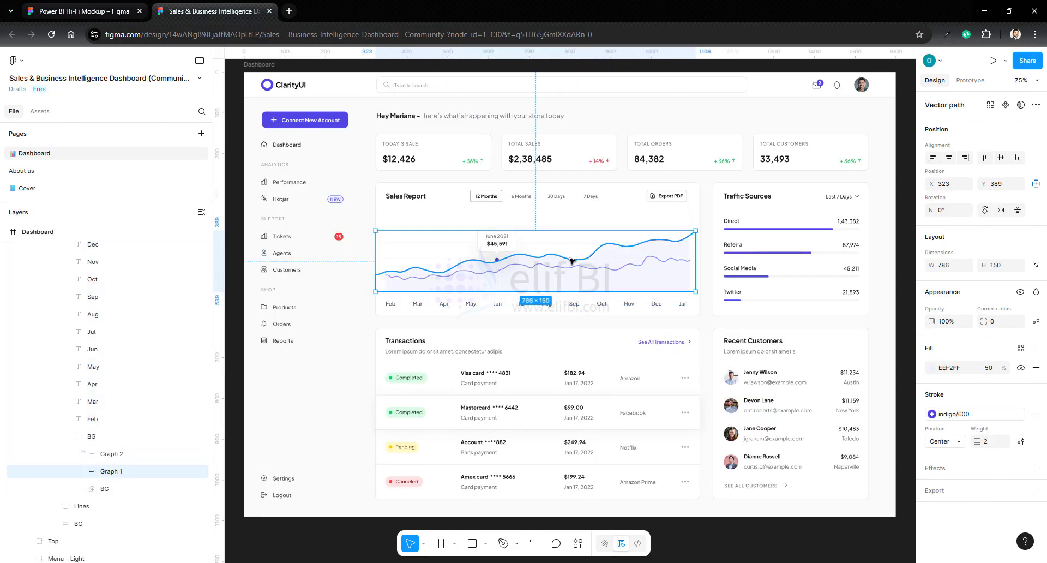
left_click(89, 11)
key("Escape")
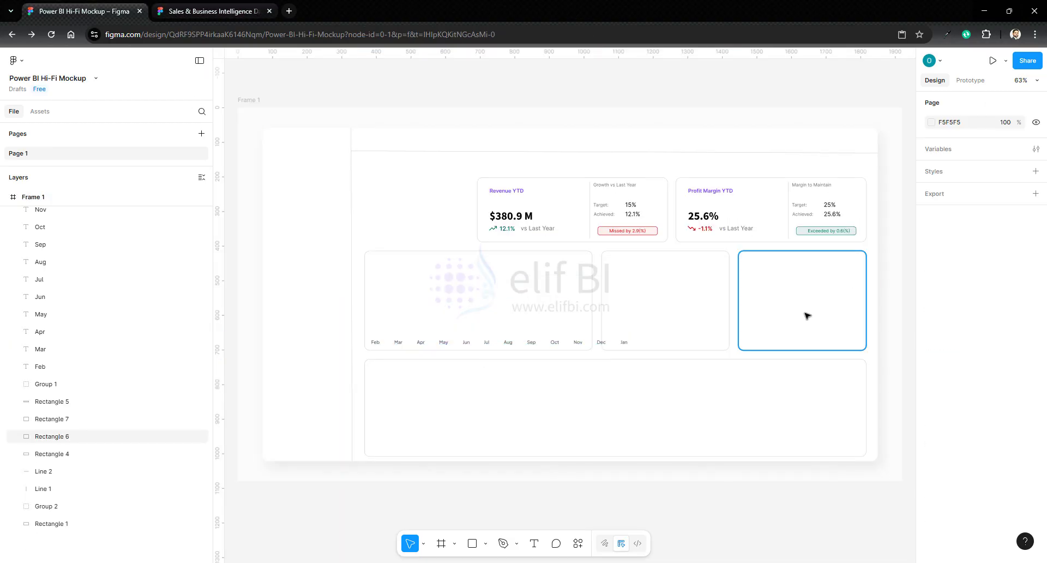
key("ctrl+v")
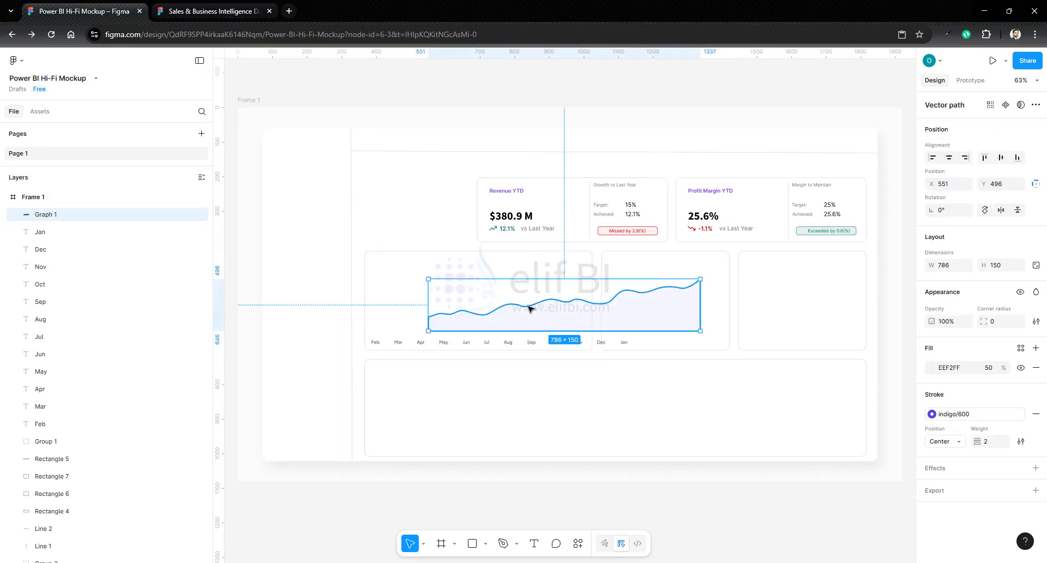
left_click_drag(531, 307, 479, 309)
- Narrow the row of month labels to about 625 px so it fits the first chart container, with auto-width text resizing
left_click(41, 406, "shift")
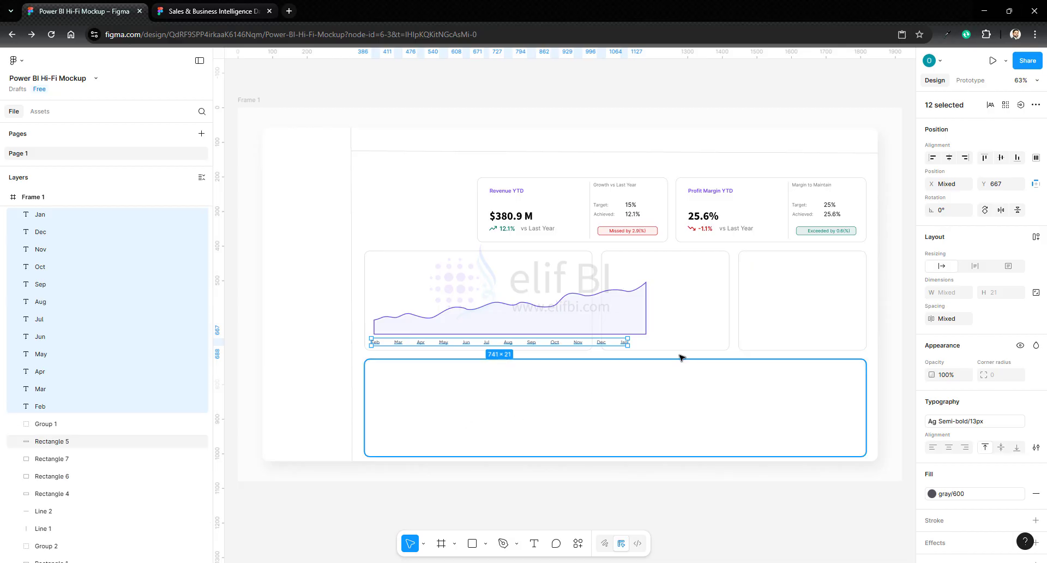
left_click_drag(628, 346, 587, 345)
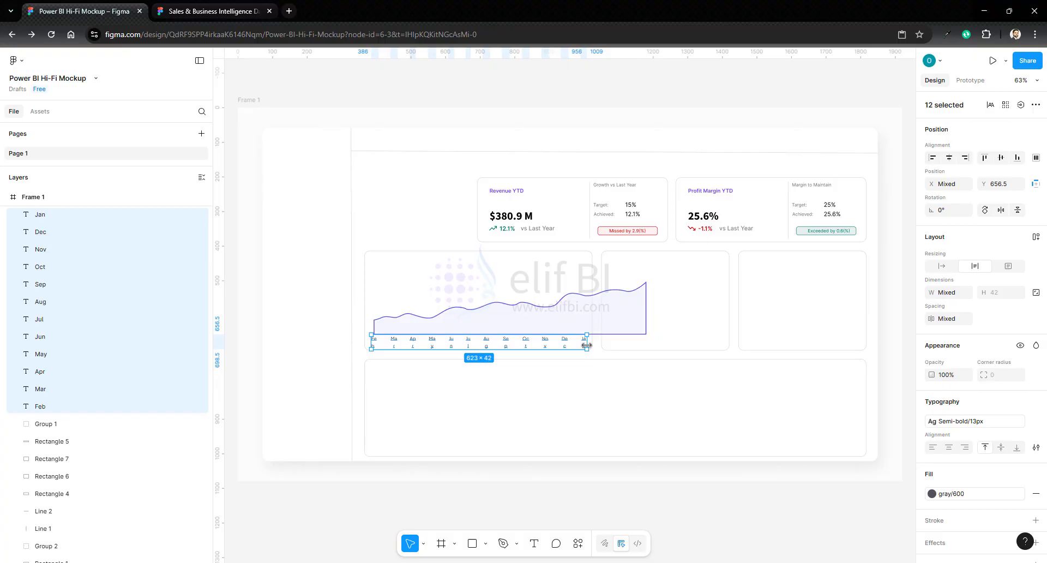
left_click(942, 267)
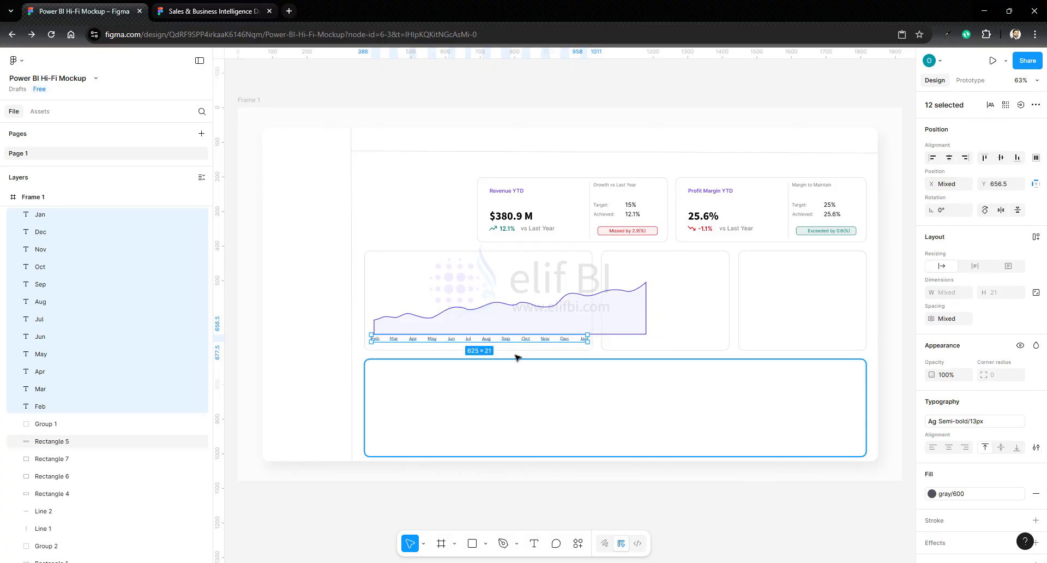
- Narrow the area graph to about 609 px wide so it spans the row of month labels
scroll(470, 326, "up", 5)
left_click(640, 289)
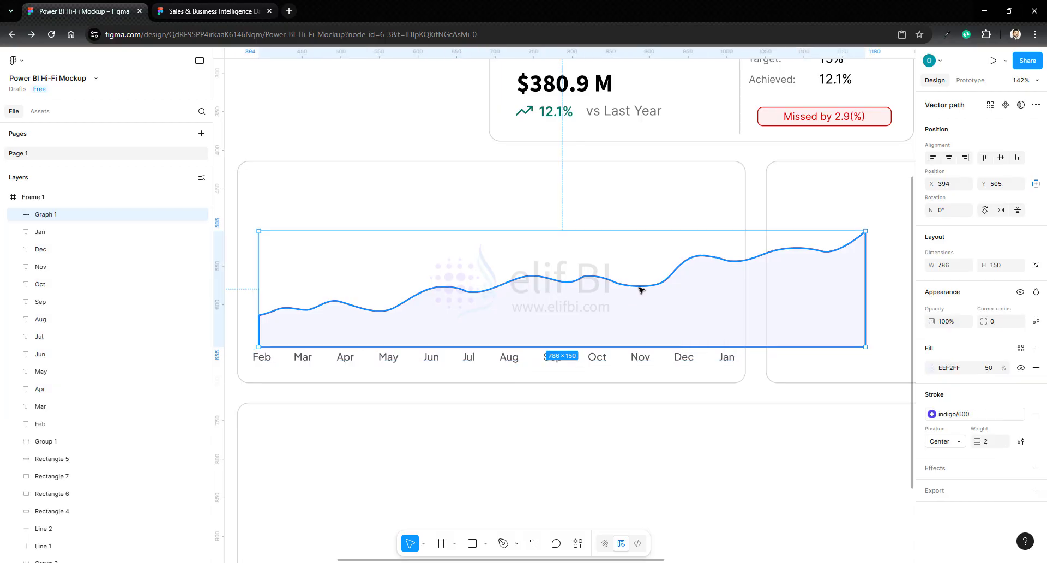
left_click_drag(828, 272, 729, 278)
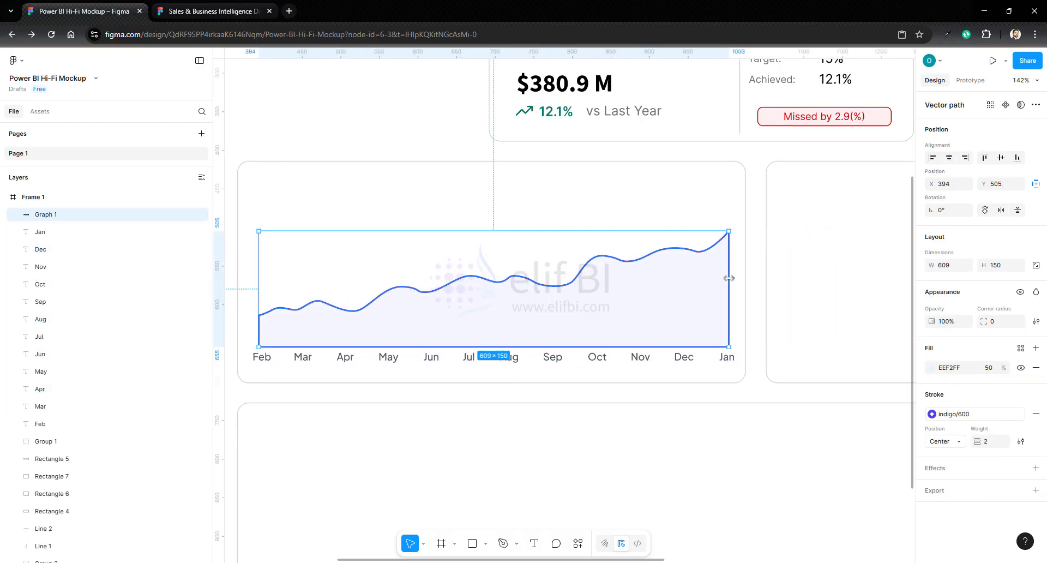
- Delete the baseline and vertical side edges of the area graph's vector, keeping only the trend line
double_click(606, 347)
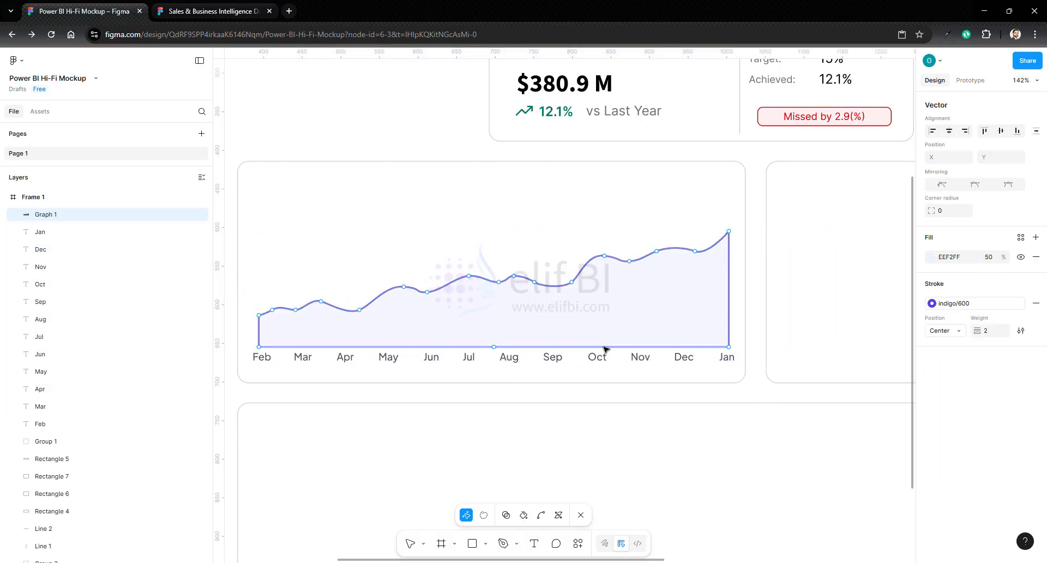
left_click(605, 347)
key("Delete")
key("Escape")
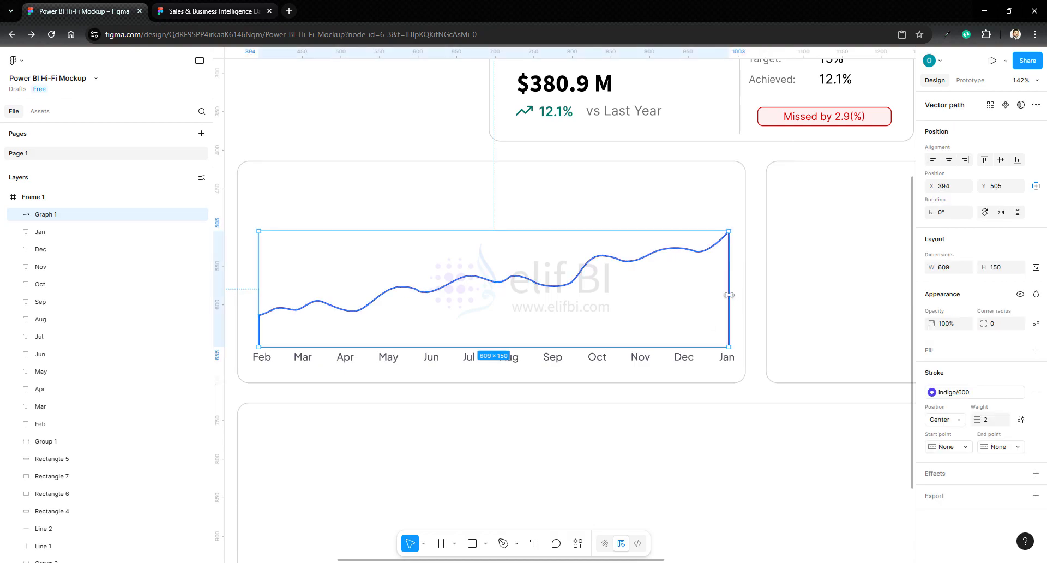
double_click(730, 296)
left_click(728, 296)
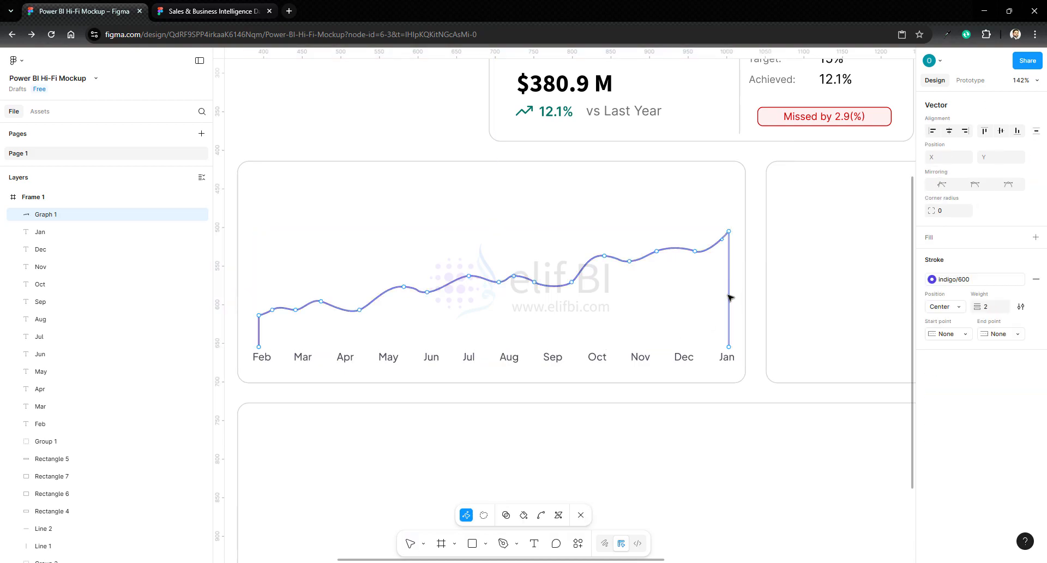
key("Delete")
key("Escape")
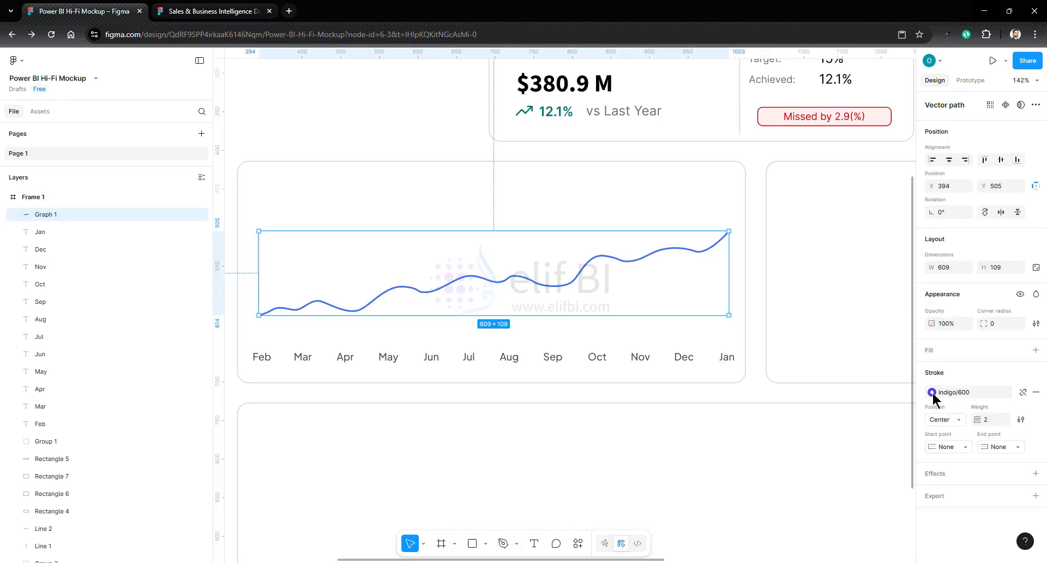
- Recolor the trend line's stroke to the light gray already used on this page
left_click(932, 393)
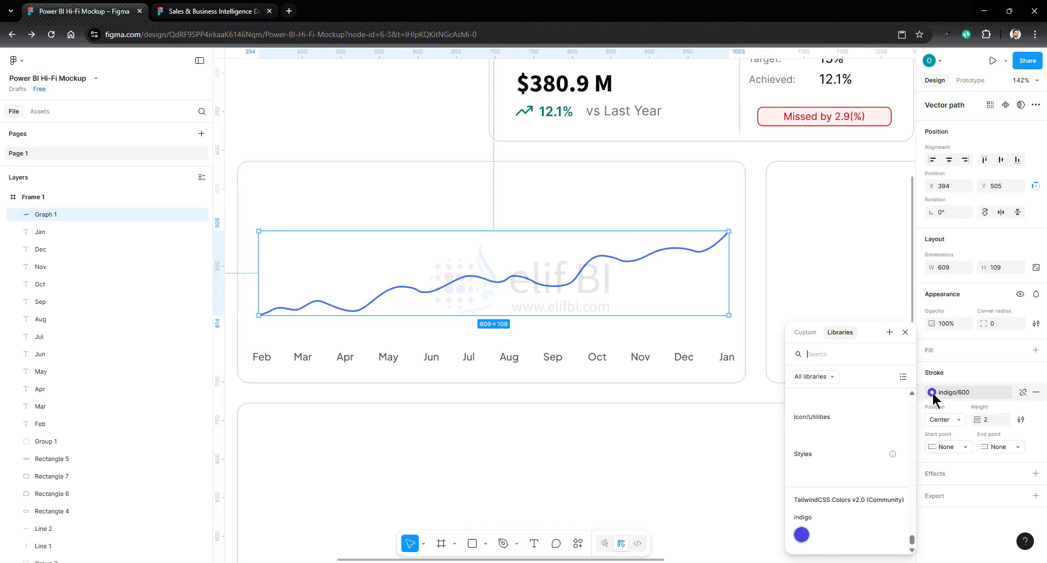
left_click(806, 333)
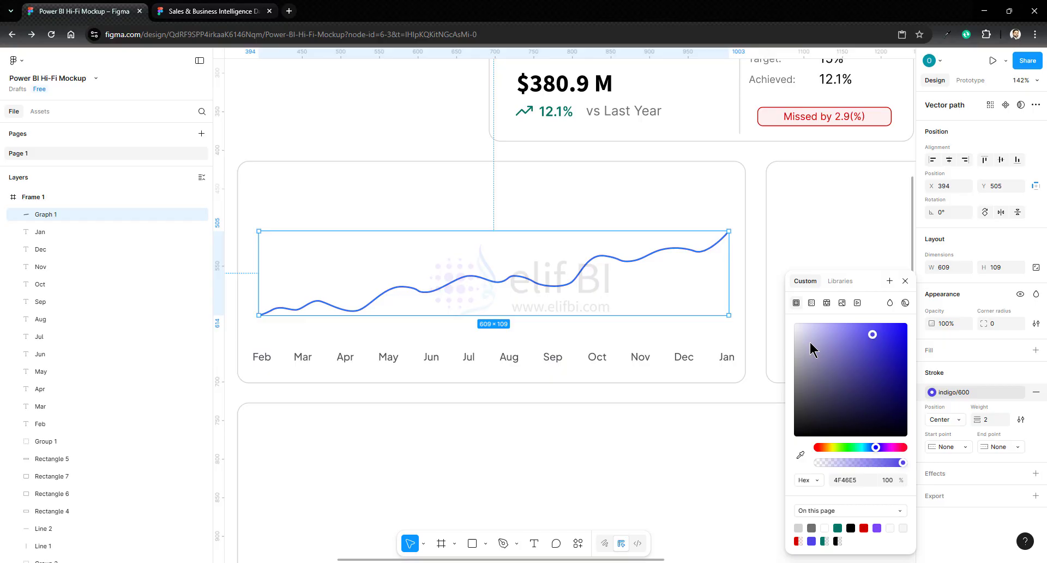
left_click(799, 527)
left_click(756, 273)
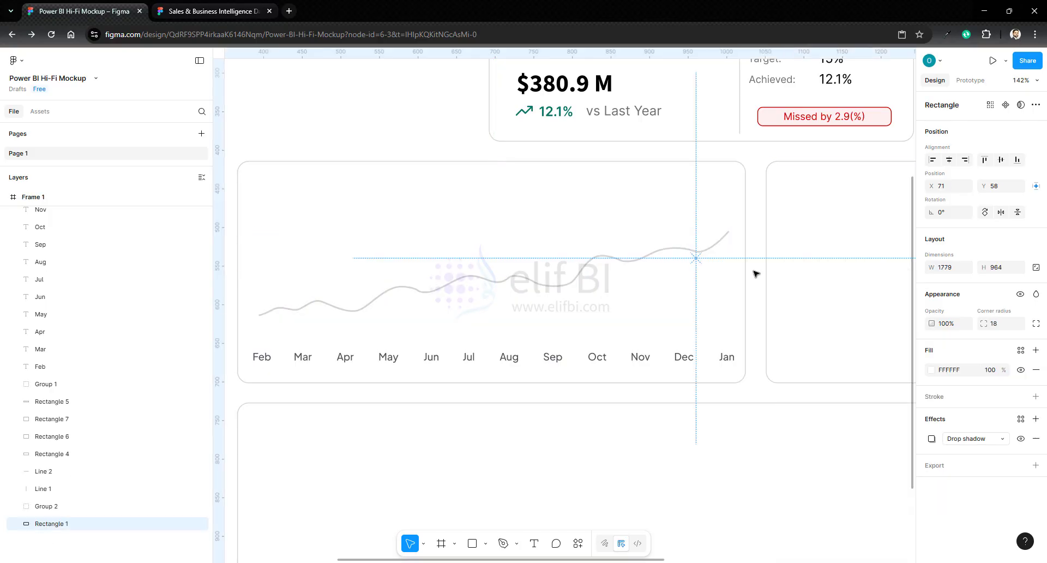
- Move the Jan label from the end of the month row to before Feb, shifting the other labels along and reordering its layer above Group 1
left_click(727, 357)
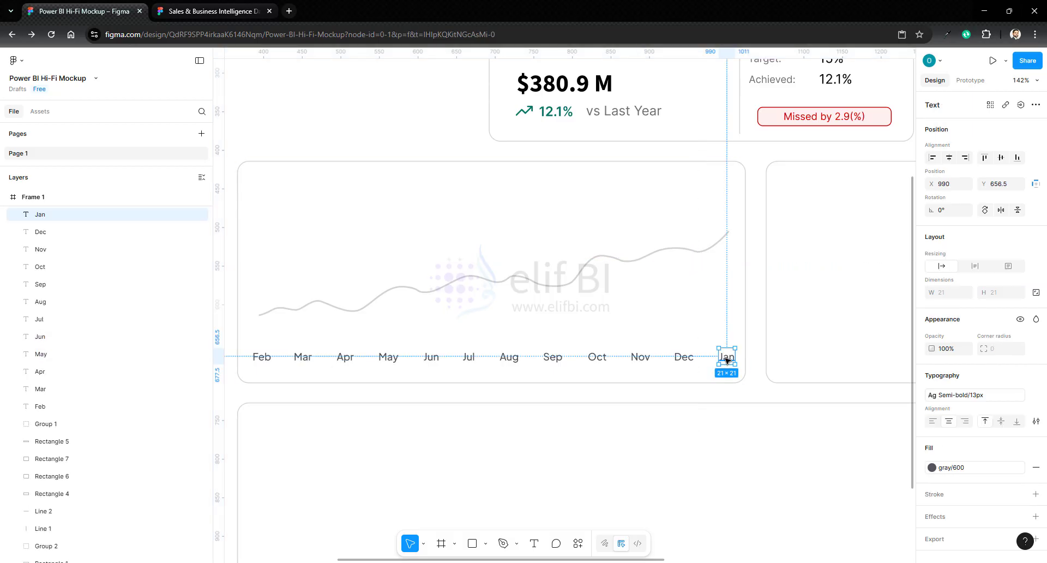
key("Delete")
left_click_drag(261, 355, 298, 361)
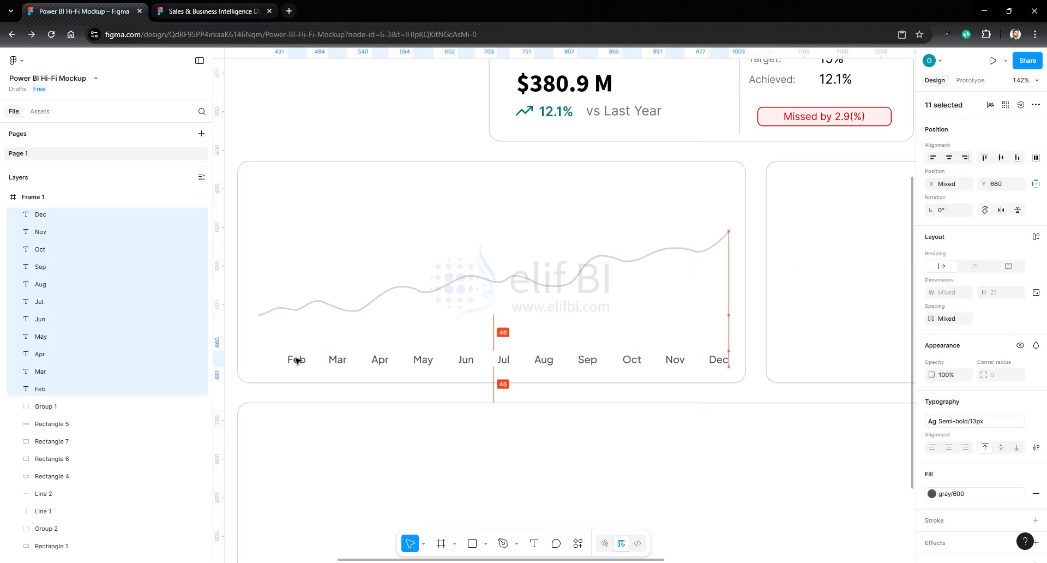
left_click(757, 359)
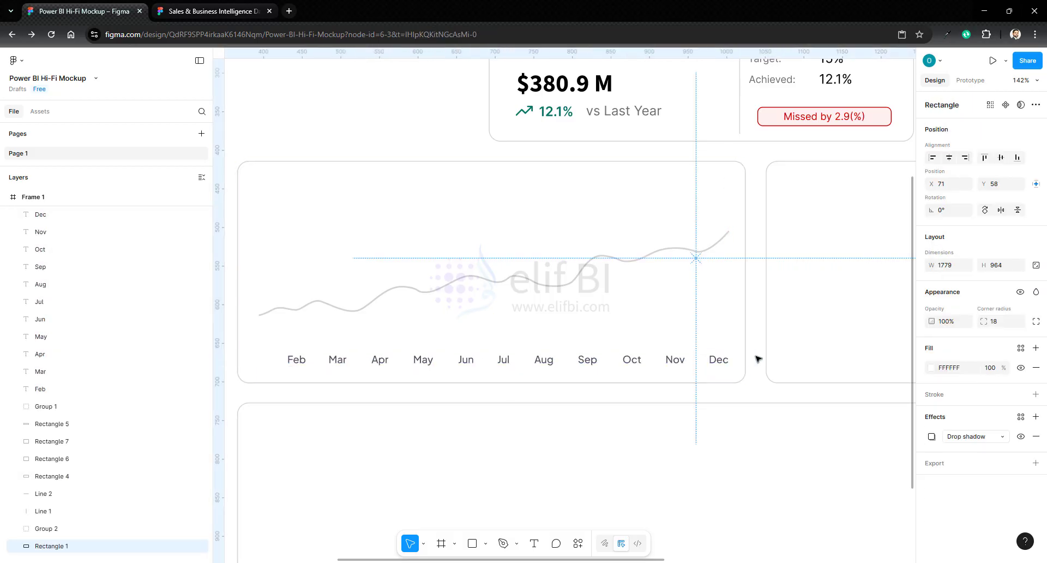
key("ctrl+v")
left_click_drag(727, 359, 267, 361)
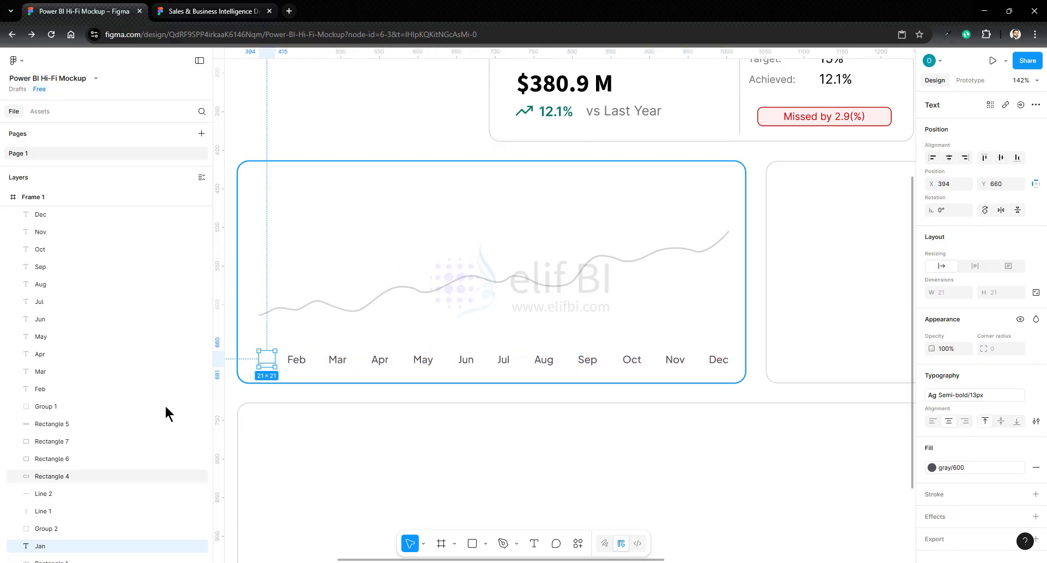
left_click_drag(41, 547, 117, 397)
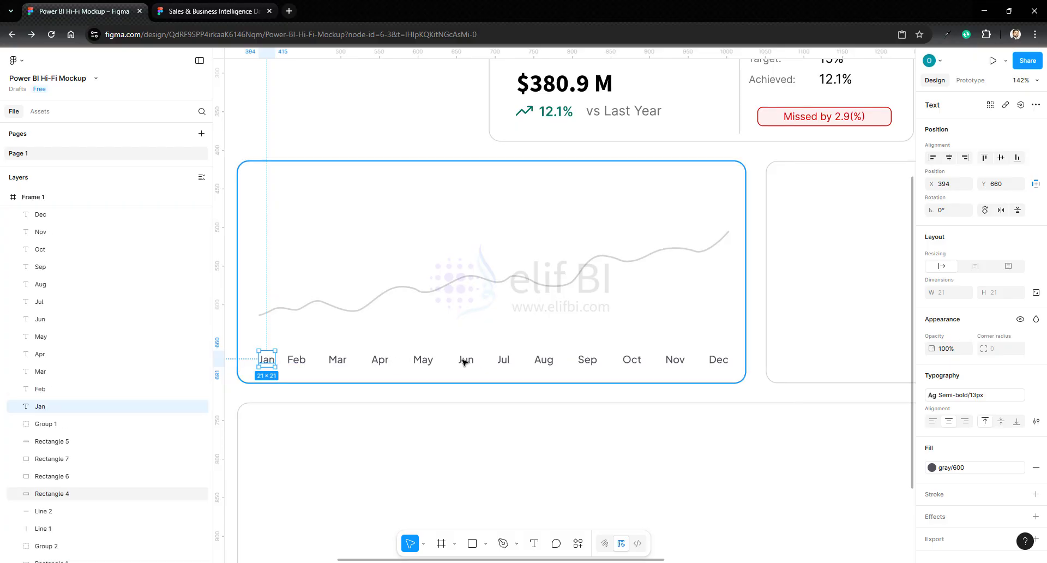
left_click(762, 357)
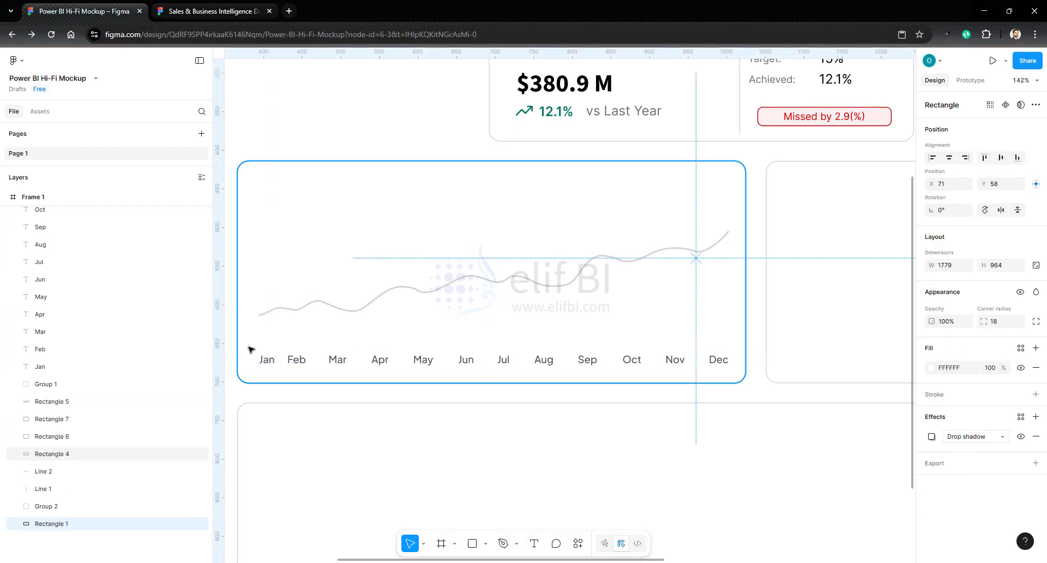
- Group the twelve month labels and space them evenly across the first chart container
left_click_drag(249, 349, 731, 369)
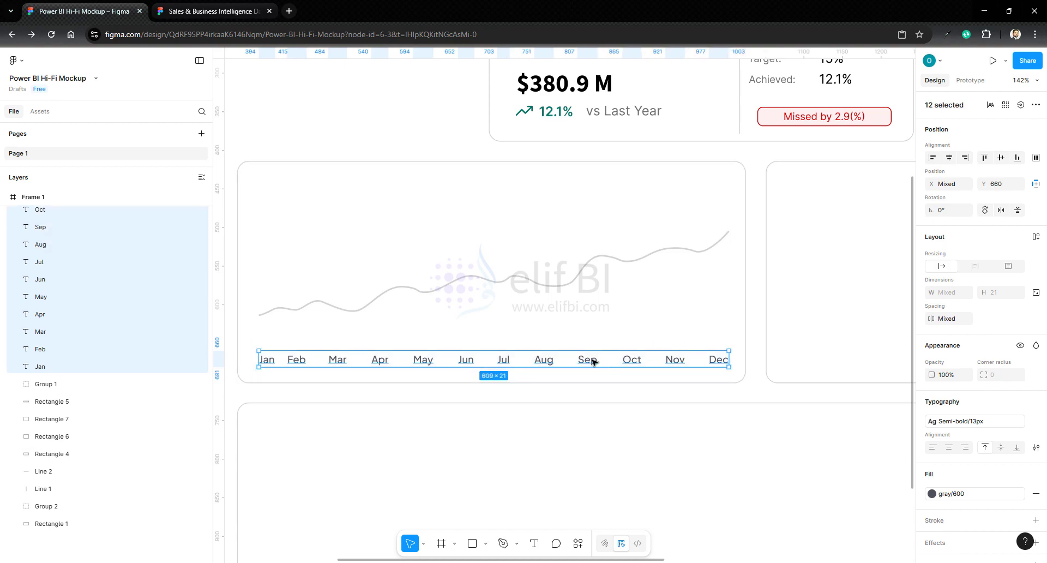
right_click(593, 361)
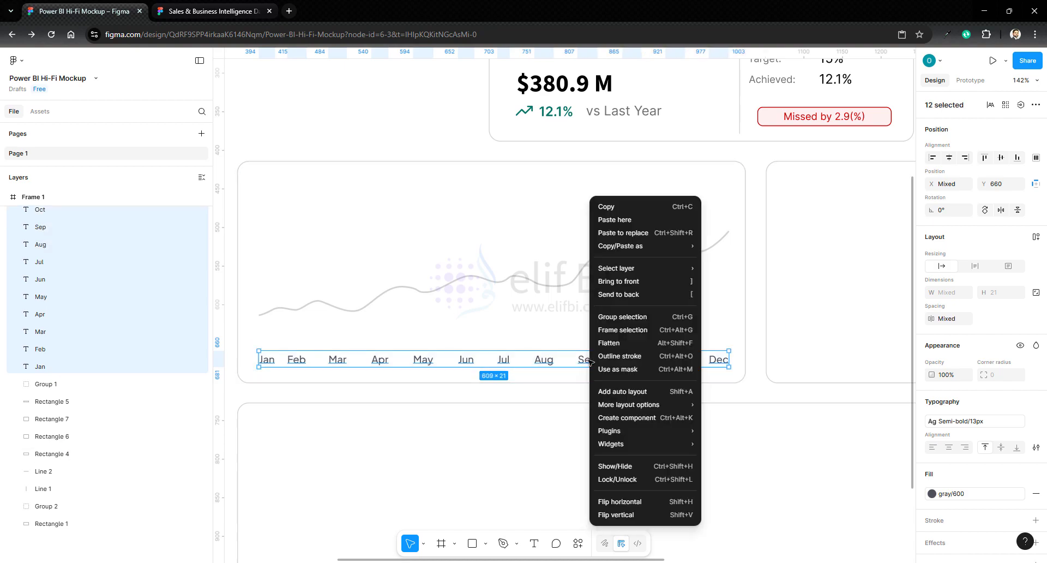
left_click(615, 319)
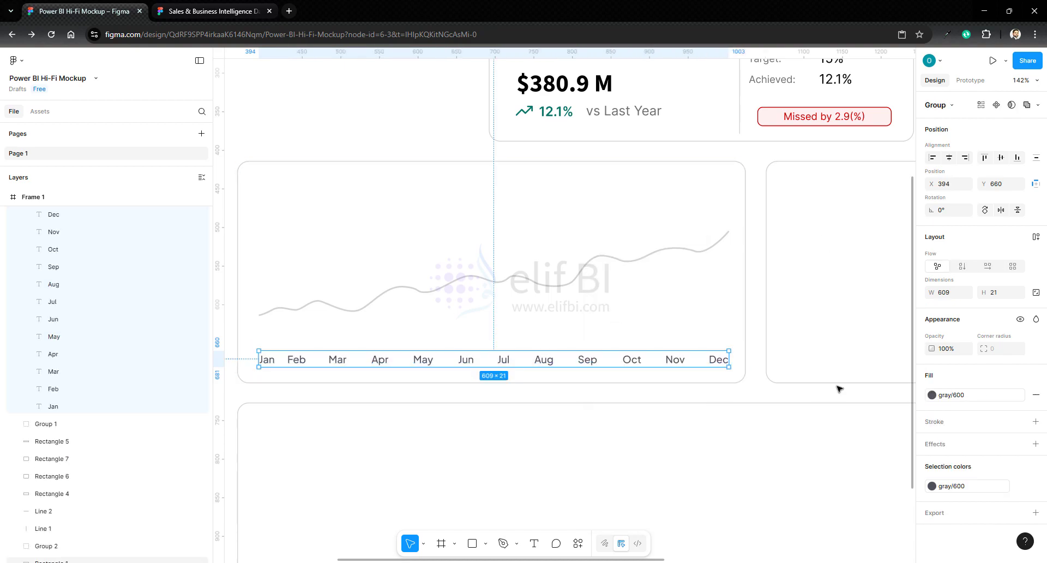
left_click(1036, 159)
left_click(927, 205)
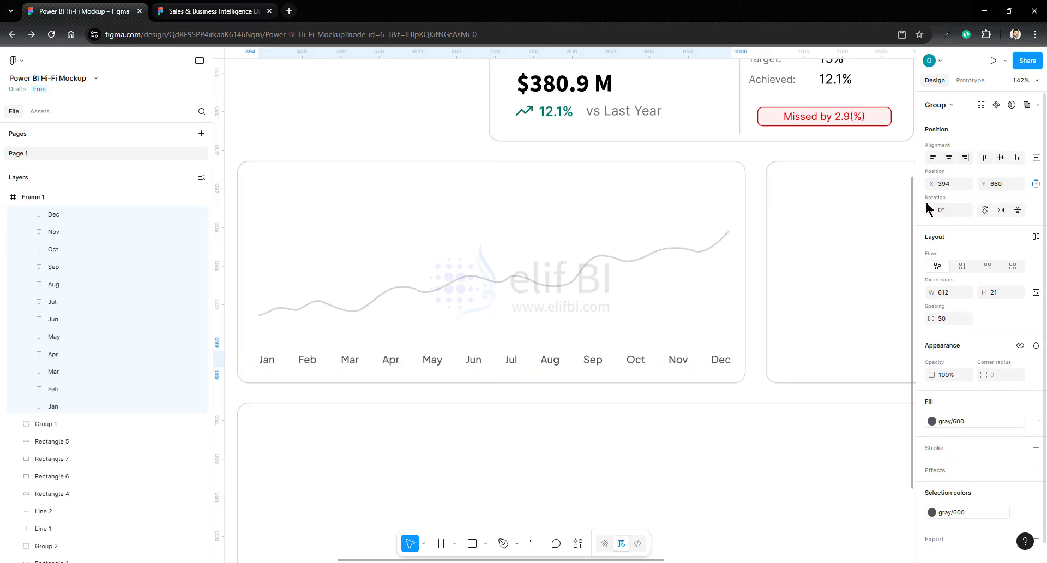
left_click(759, 349)
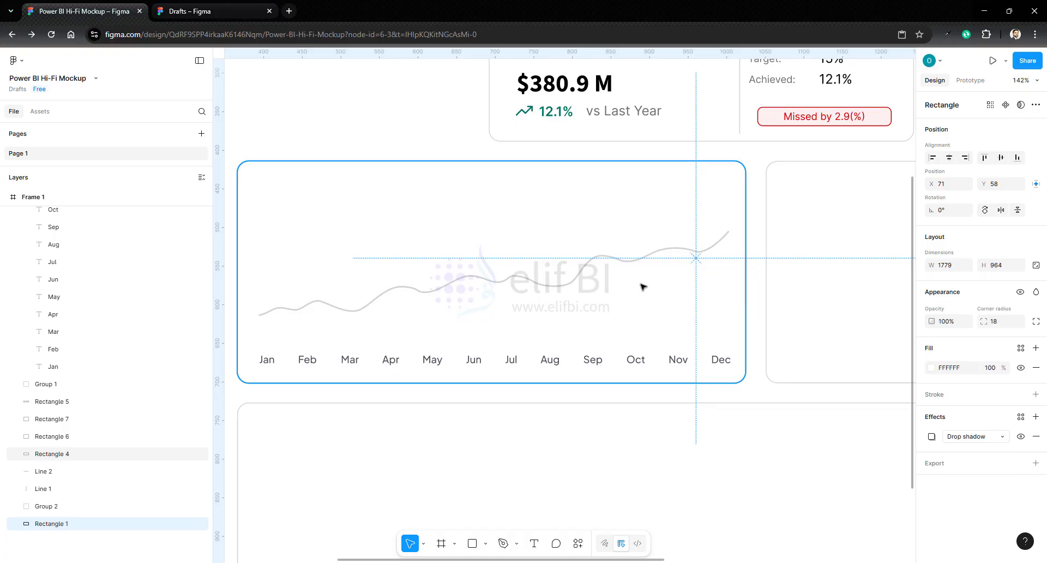
- Copy the six Jan to Jun bars from the CRM Dashboard's Overview chart and return to the Power BI mockup file
left_click(256, 11)
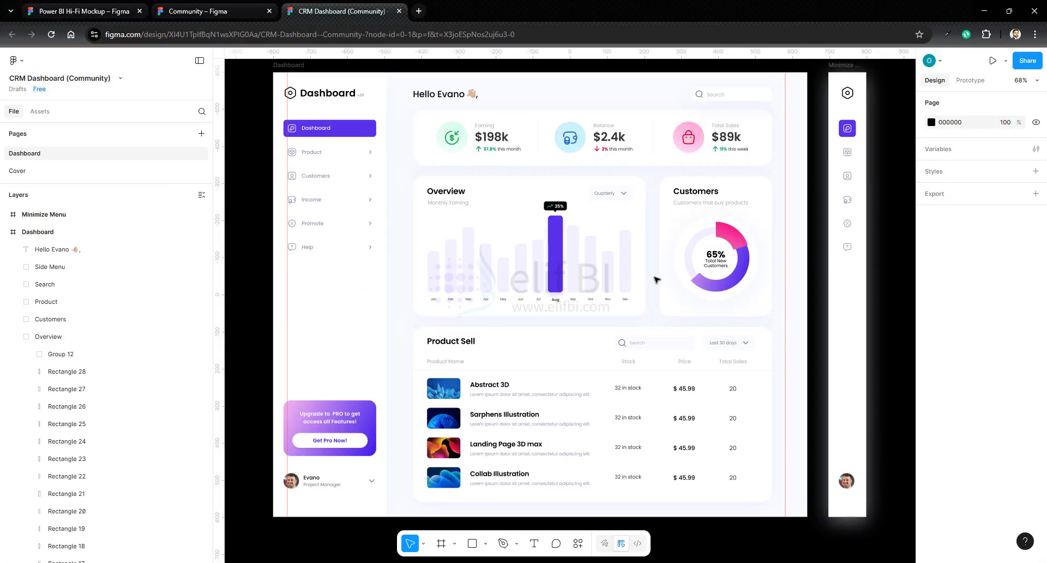
left_click(436, 275, "ctrl")
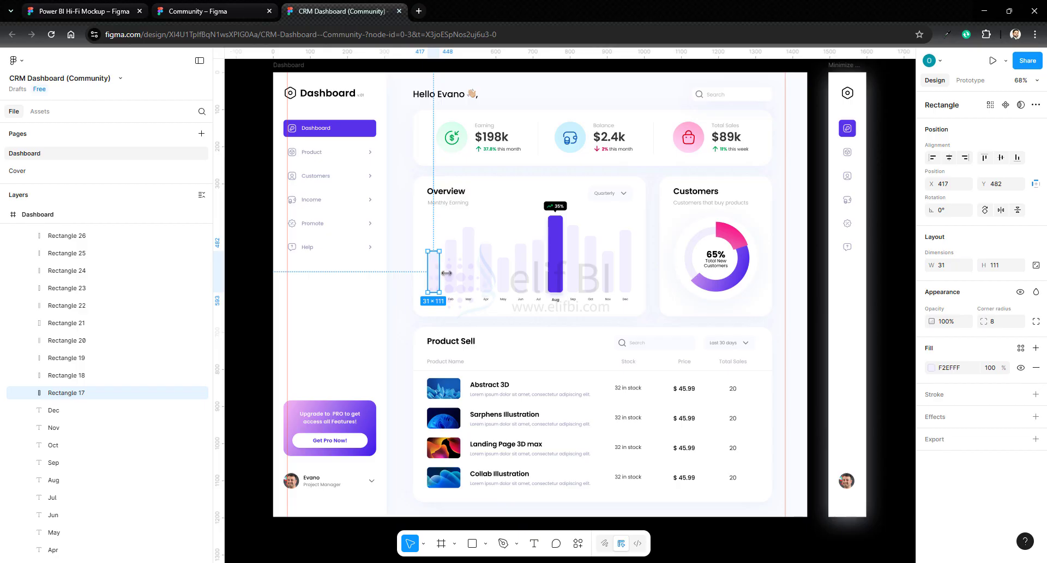
left_click(450, 273, "shift")
left_click(469, 275, "shift")
left_click(485, 276, "shift")
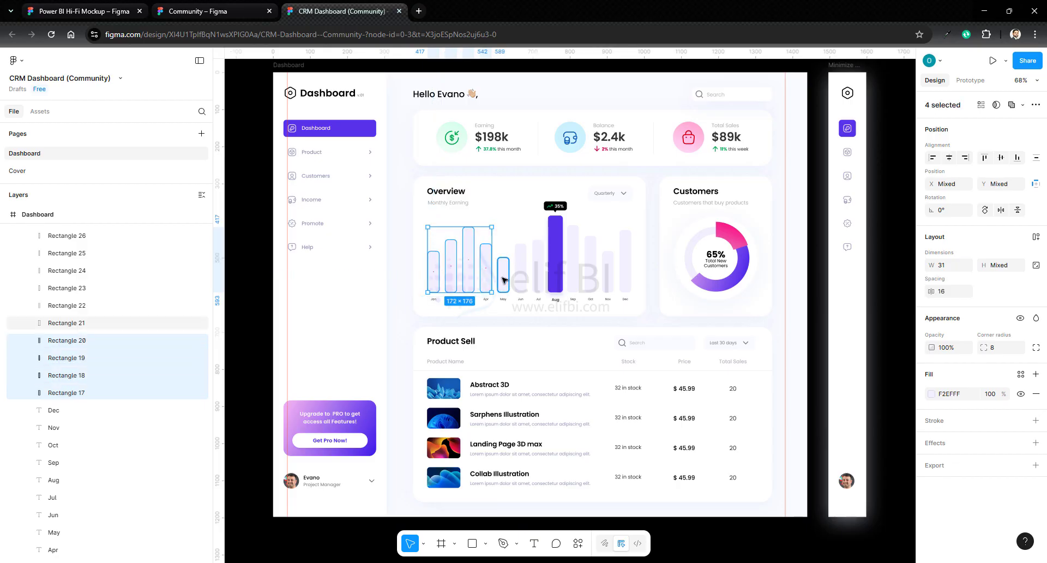
left_click(503, 278, "shift")
left_click(520, 280, "shift")
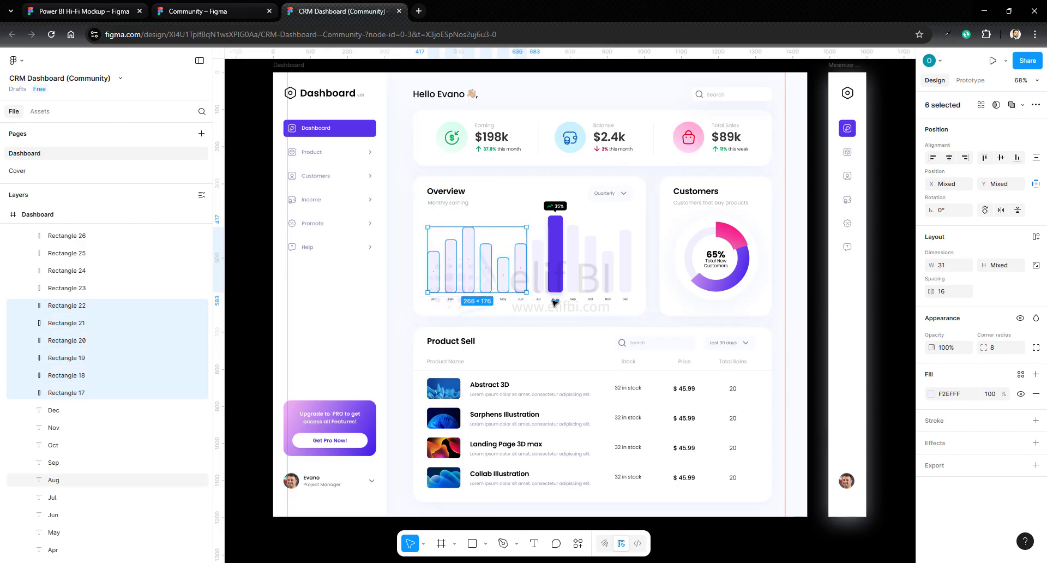
left_click(82, 11)
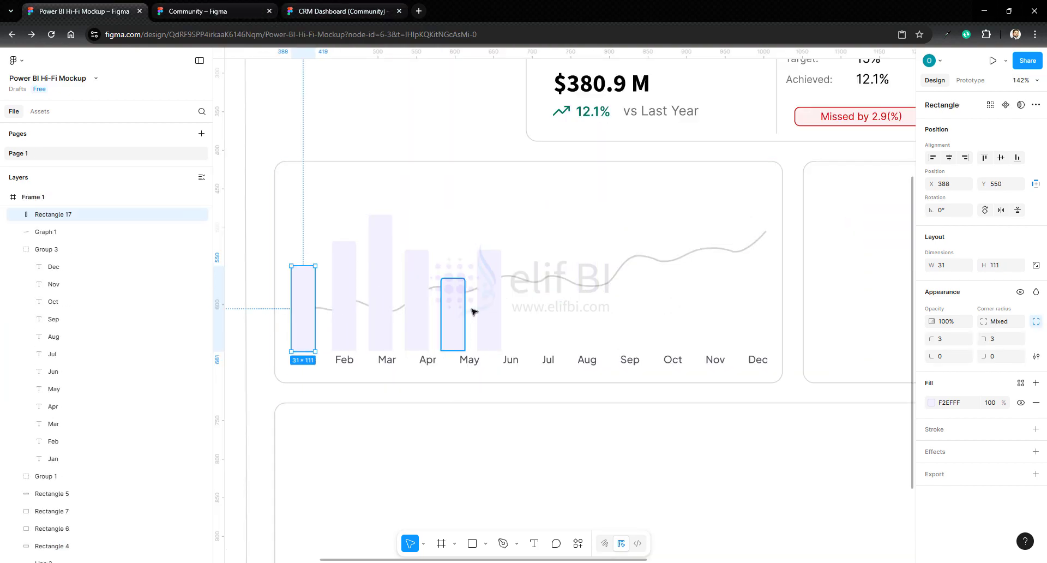
- Move the last pasted bar above the Jun label and distribute the six bars with equal horizontal spacing
left_click_drag(488, 307, 510, 306)
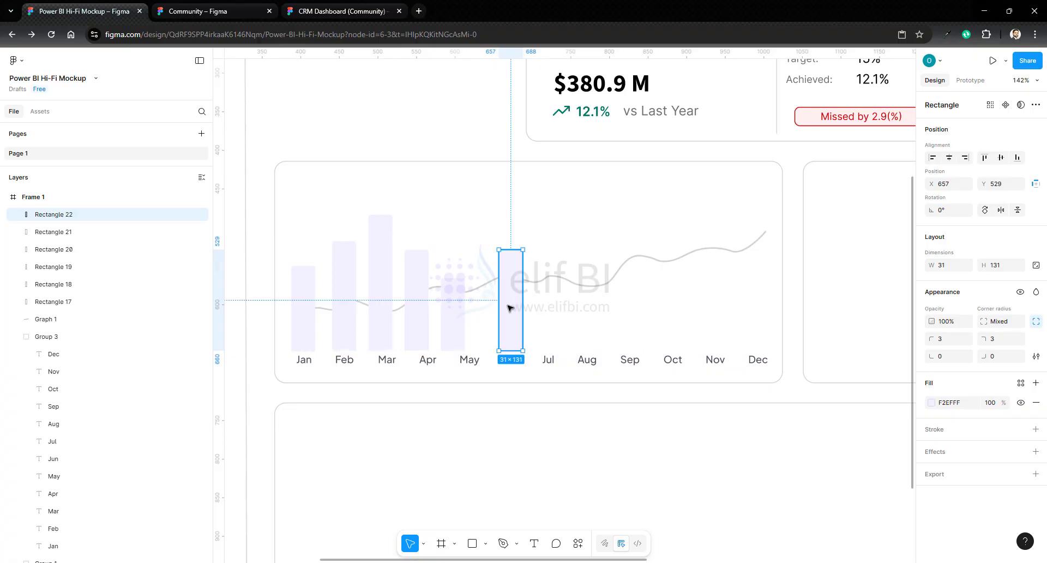
left_click(307, 307)
left_click(340, 279, "shift")
left_click(381, 276, "shift")
left_click(421, 280, "shift")
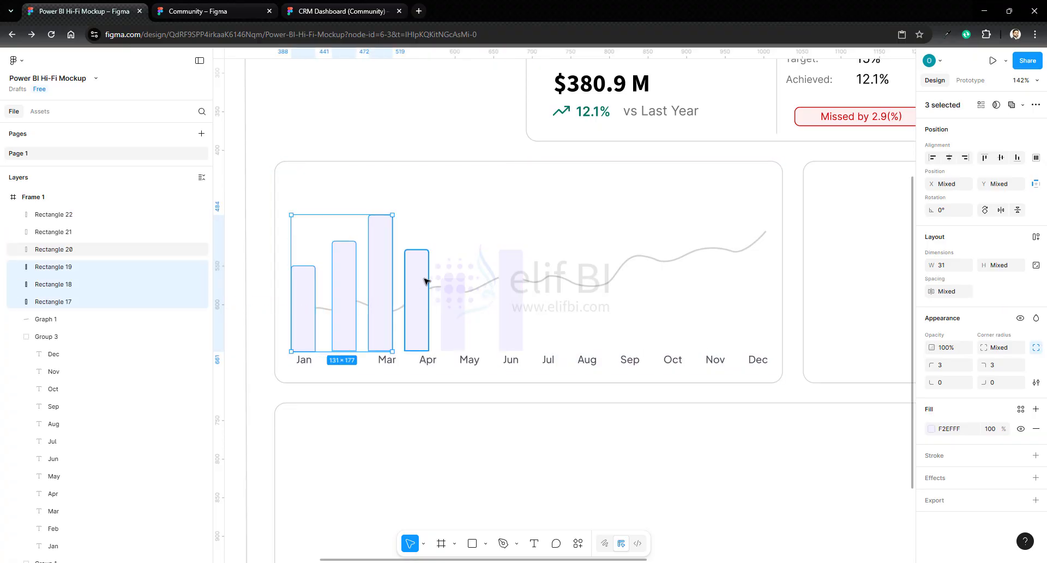
left_click(455, 292, "shift")
left_click(514, 295, "shift")
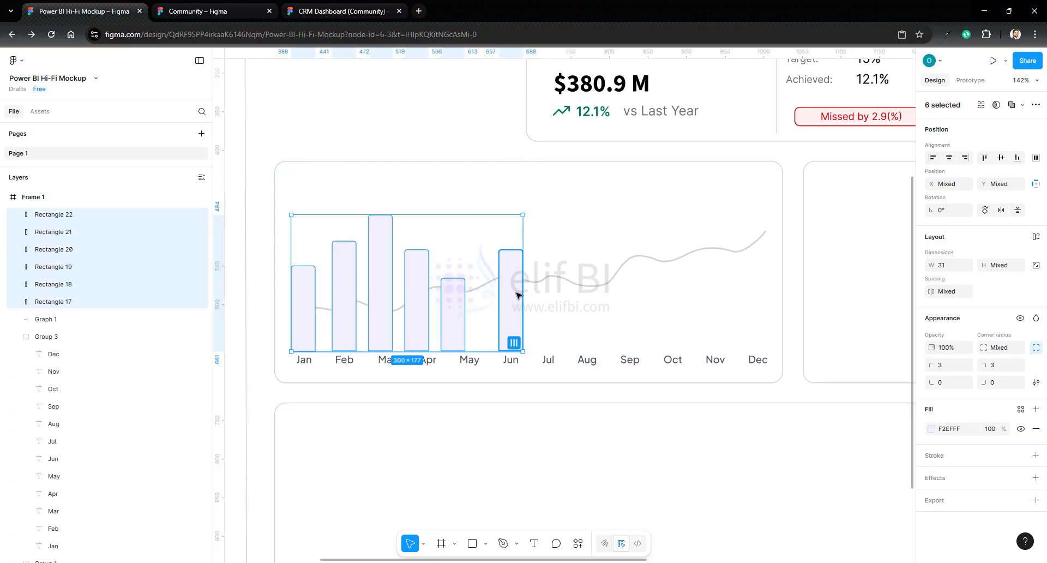
left_click(1037, 157)
left_click(937, 204)
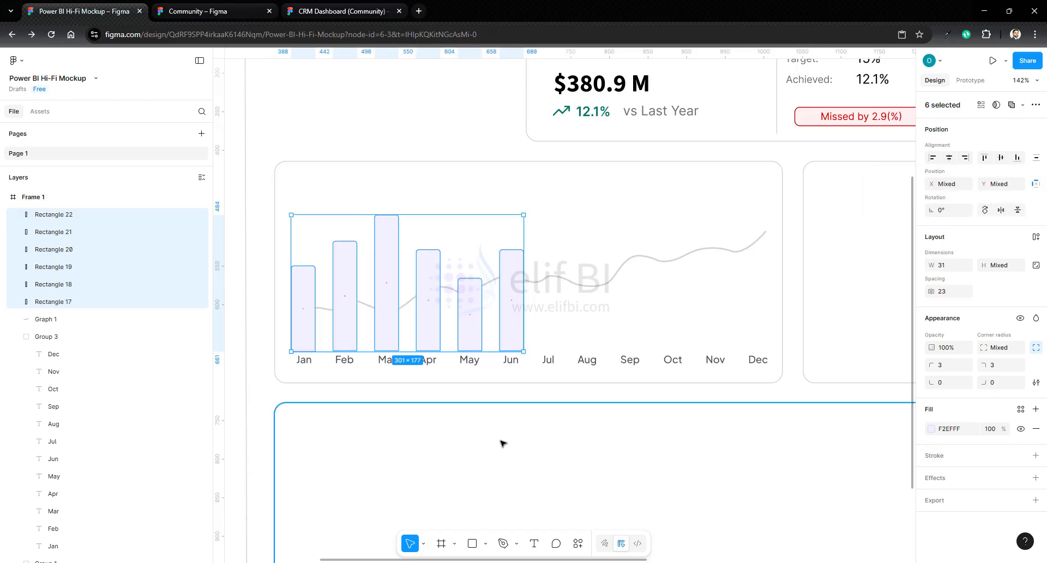
- Recolor the fill of the six bars to the blue 3D91FF
left_click(931, 429)
left_click(869, 448)
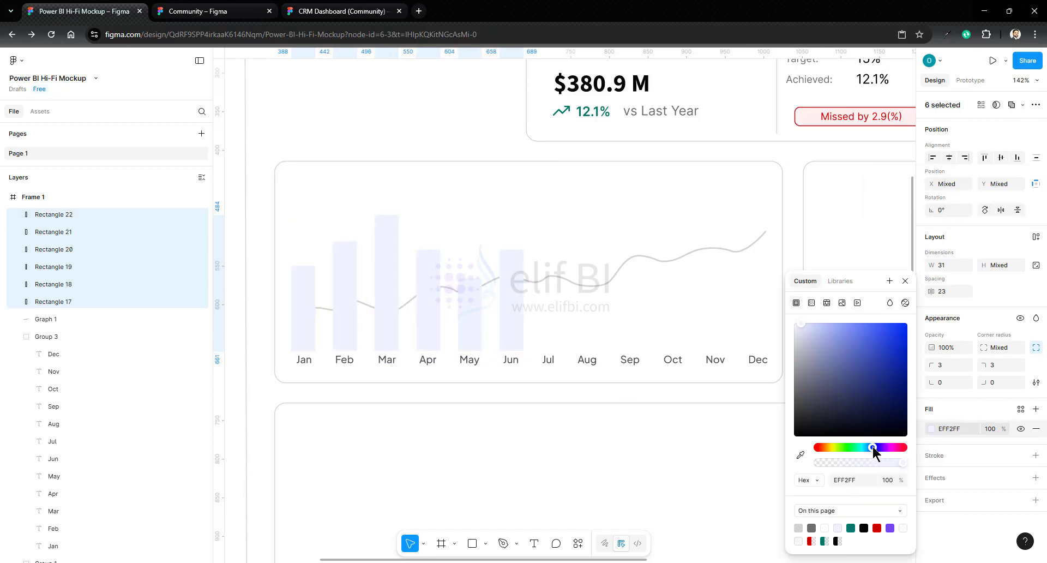
left_click(880, 323)
- Reduce the width of the six bars to 21
left_click(942, 265)
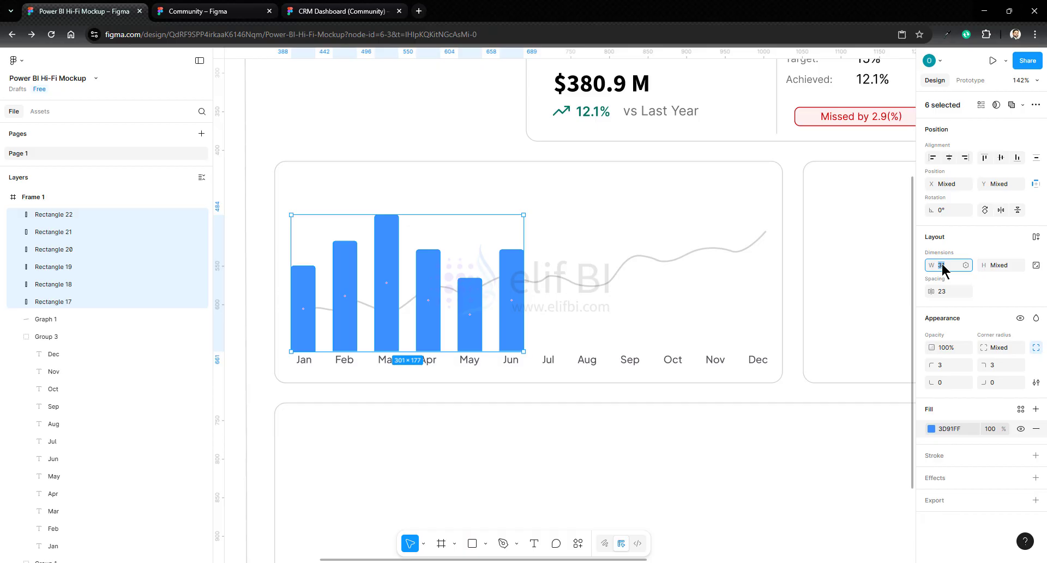
key("Down")
key("Down")
key("Down")
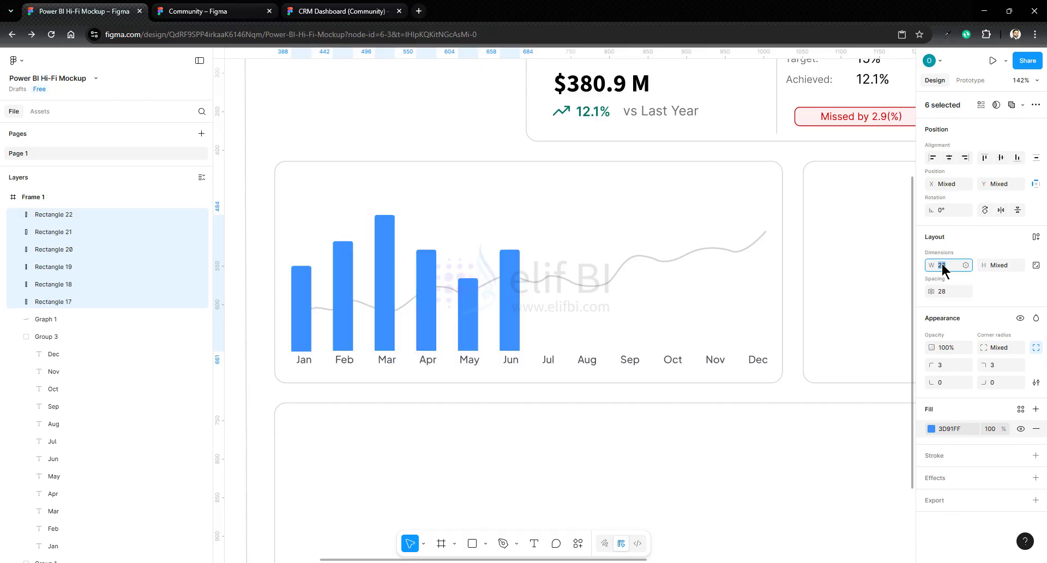
key("Down")
key("Down")
key("Down")
key("Down")
key("Down")
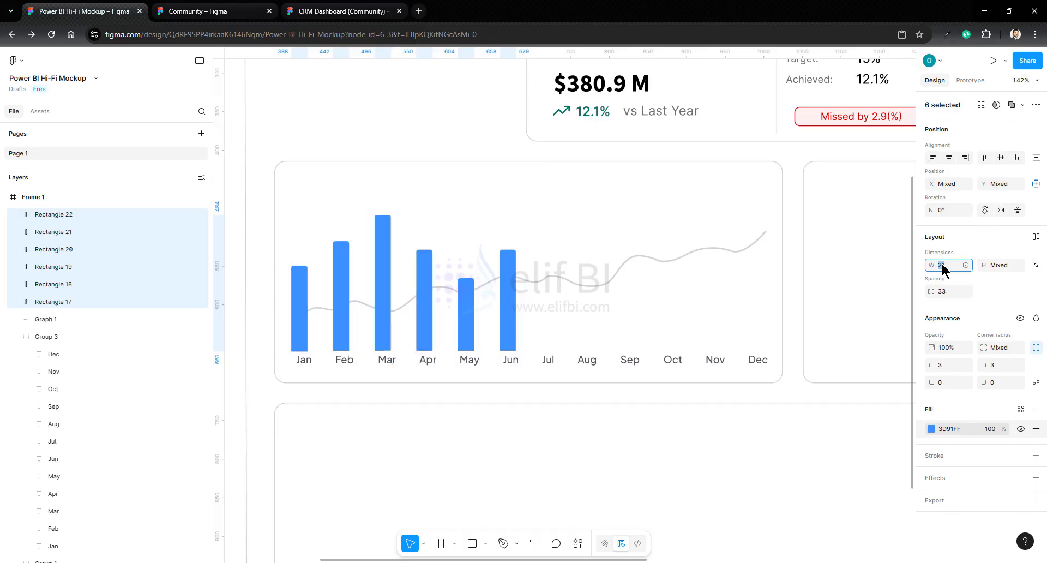
- Center the first bar above the Jan label and the last bar above the Jun label
left_click(304, 321)
left_click(339, 320, "shift")
left_click(300, 326)
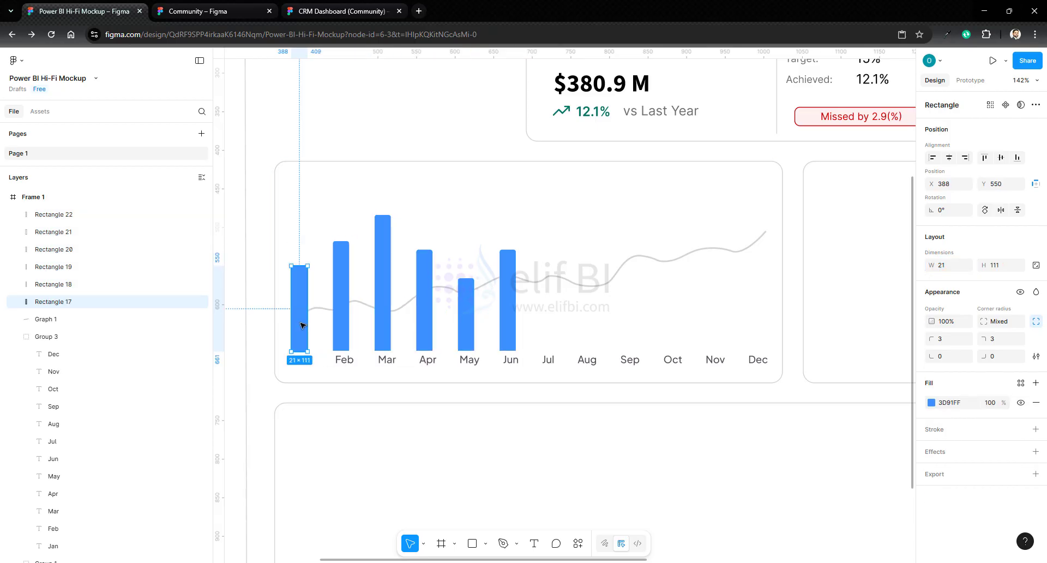
left_click_drag(302, 325, 305, 328)
left_click_drag(504, 338, 516, 331)
- Distribute the six narrowed bars evenly in the horizontal direction between the Jan and Jun bars
left_click(306, 322)
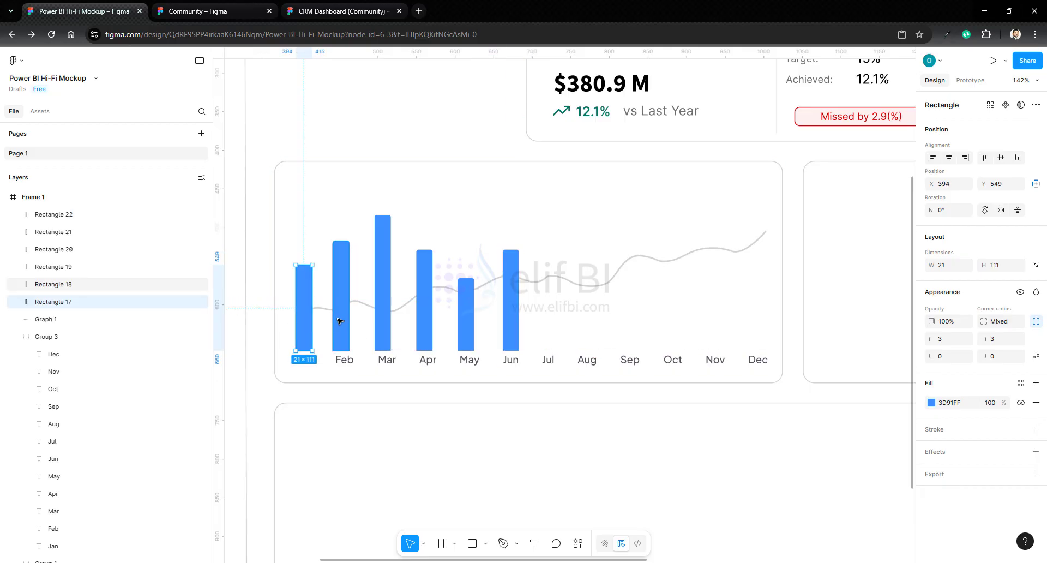
left_click(341, 322, "shift")
left_click(383, 322, "shift")
left_click(424, 308, "shift")
left_click(465, 294, "shift")
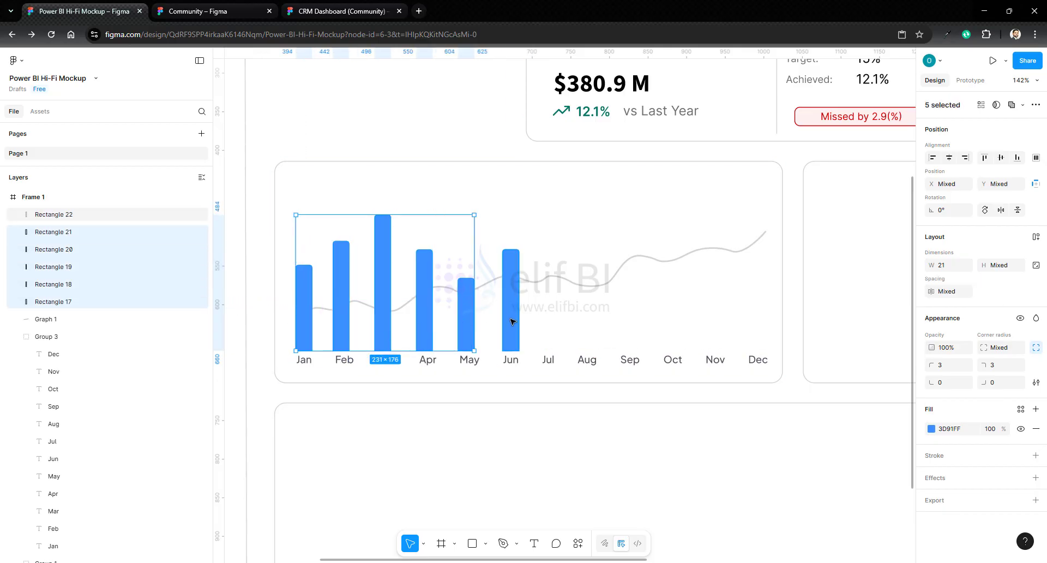
left_click(512, 323, "shift")
left_click(1036, 158)
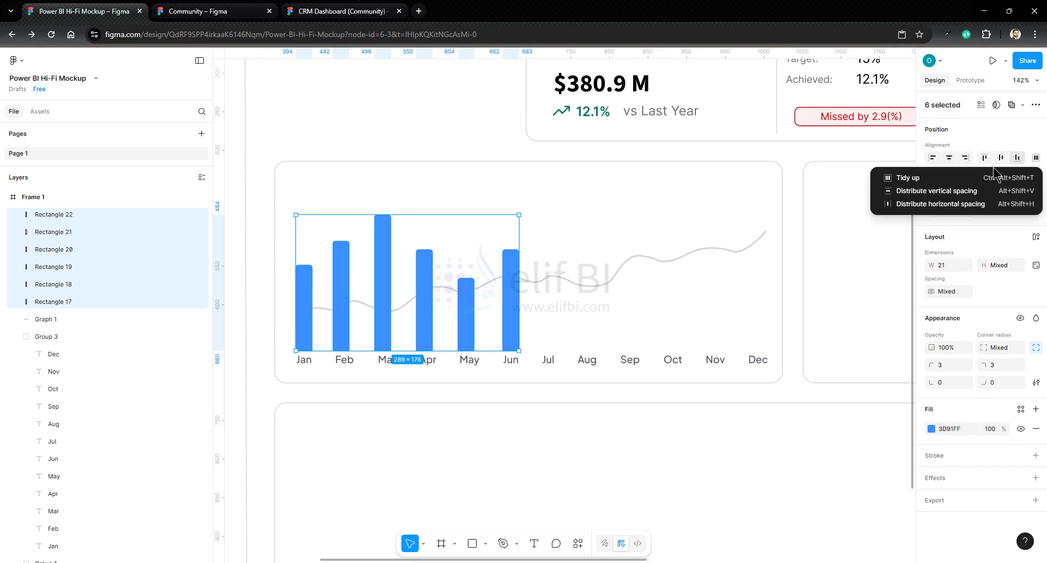
left_click(922, 204)
left_click(731, 257)
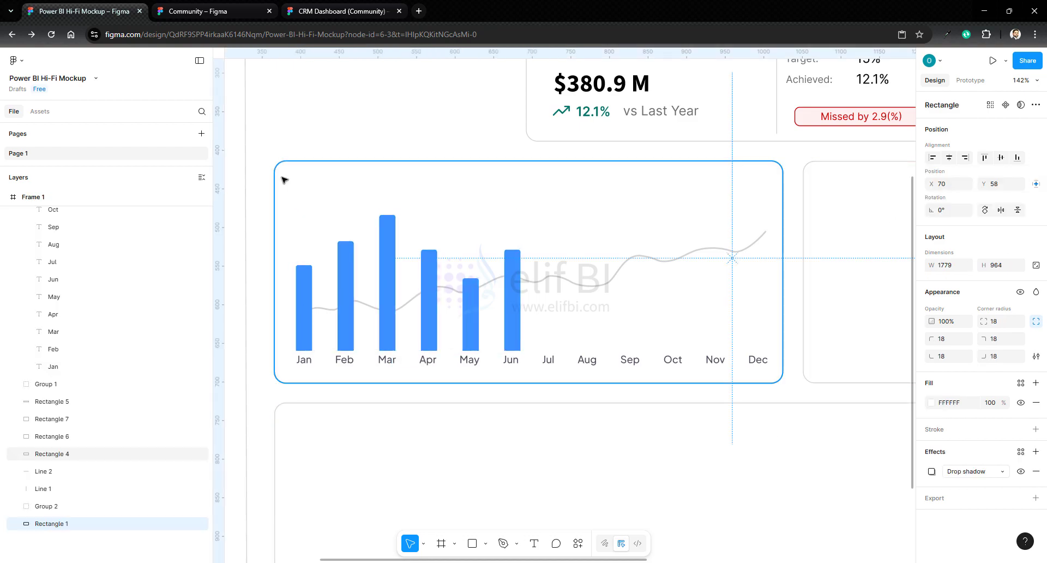
- Group the six bars, the trend line and the month labels of the first chart
left_click_drag(282, 178, 738, 354)
right_click(391, 252)
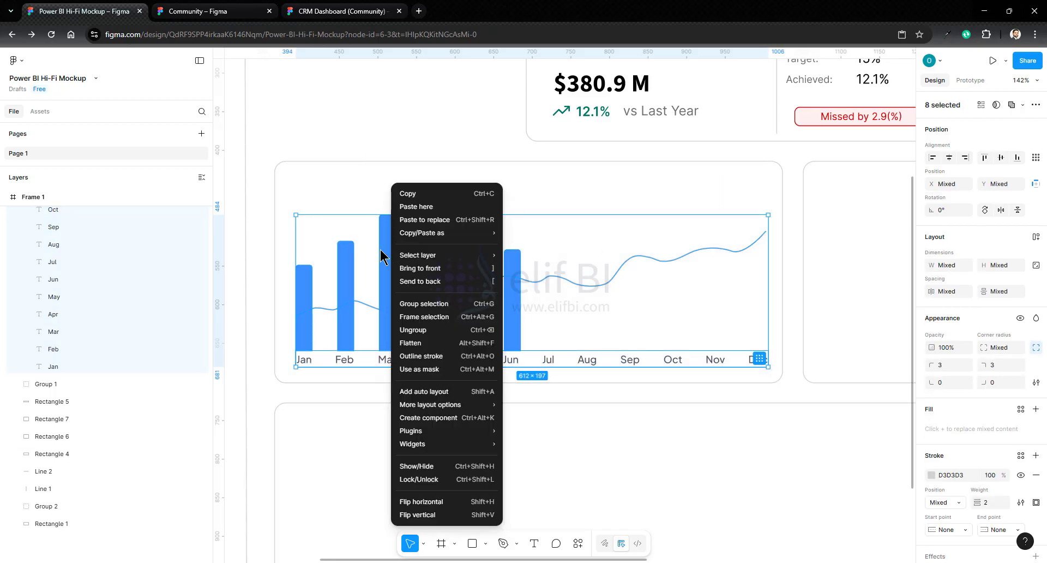
left_click(424, 304)
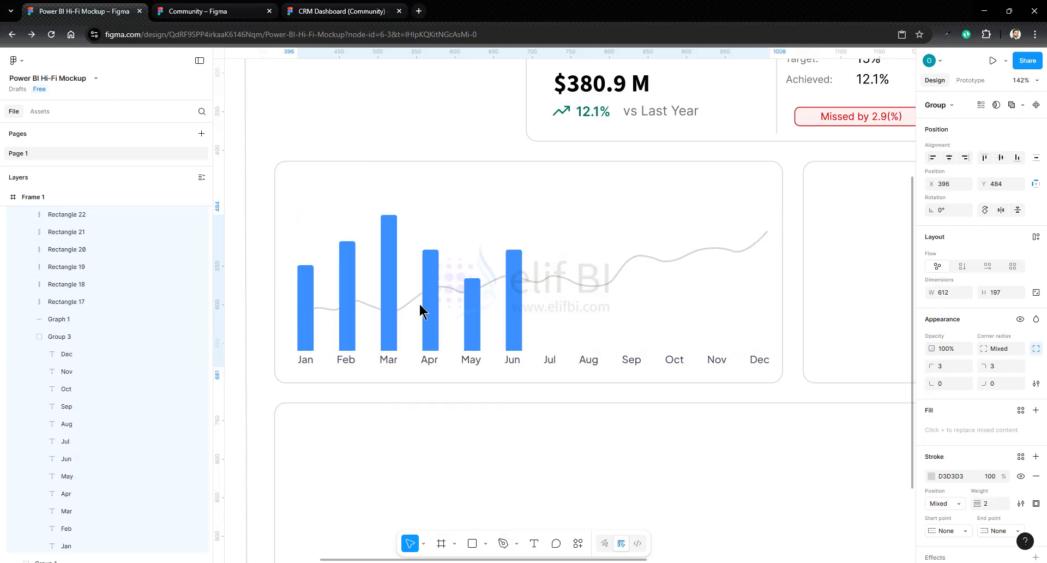
- Shift the chart group slightly right and narrow it from its left edge to a width of about 599
key("Right")
key("Right")
key("Right")
key("Right")
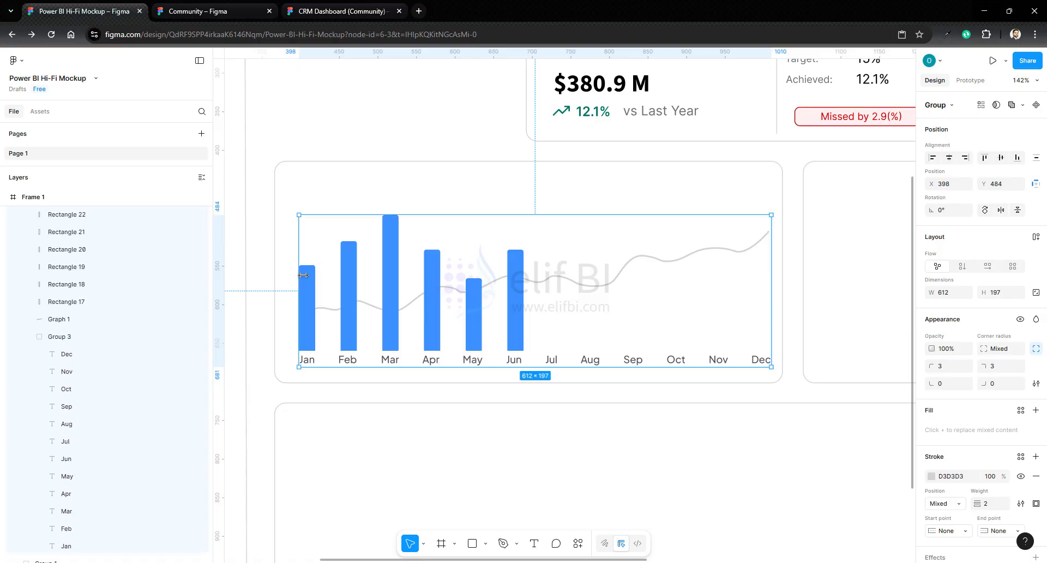
left_click_drag(299, 273, 309, 273)
- Set the twelve month labels to auto width so each fits on a single line
left_click(77, 359)
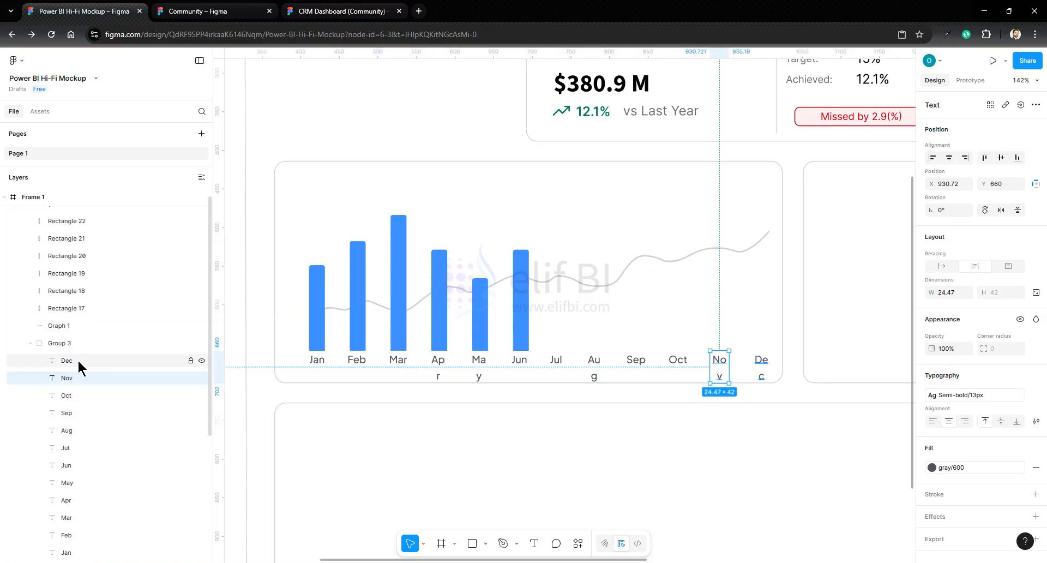
scroll(92, 384, "down", 2)
left_click(75, 442, "shift")
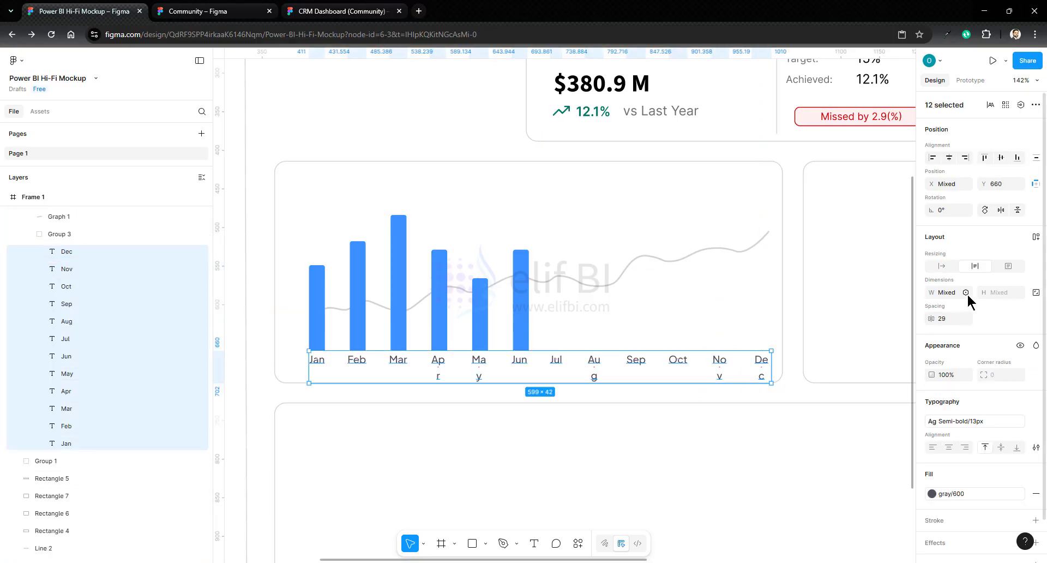
left_click(943, 267)
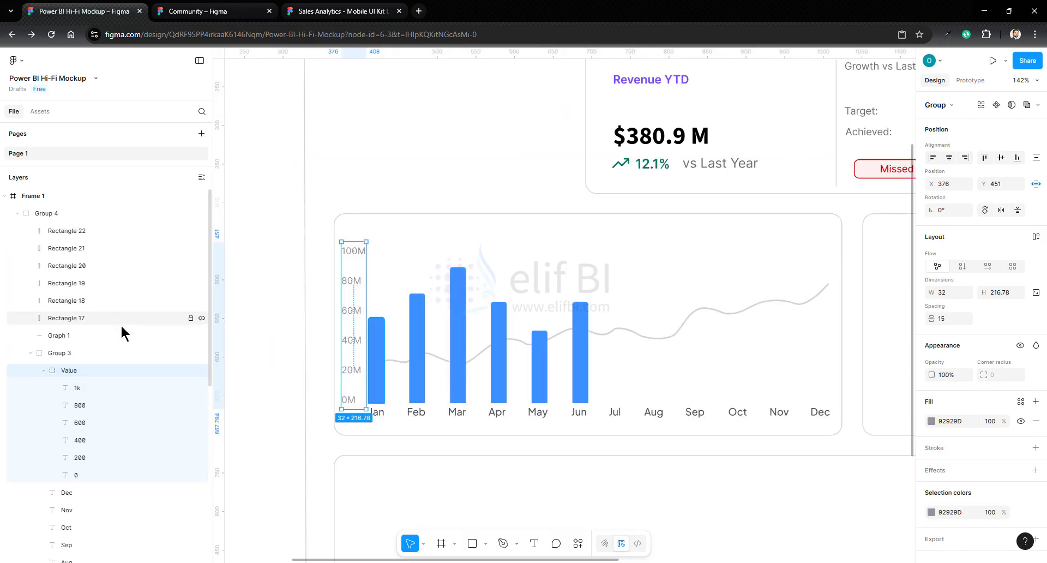
- Recolor the six value-axis labels from 0M to 100M with the darker gray already used on this page
scroll(120, 324, "down", 3)
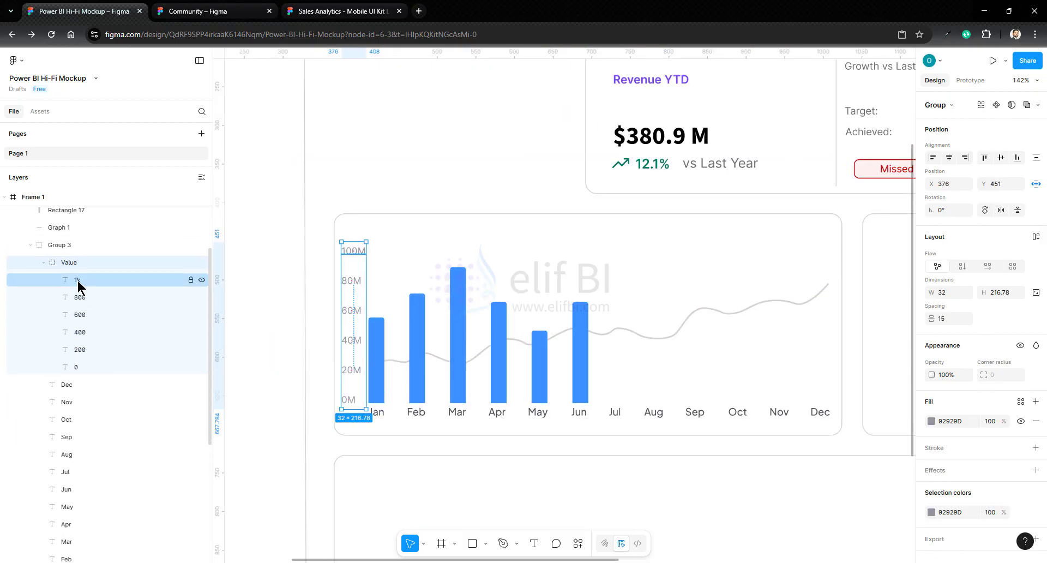
left_click(78, 280)
left_click(82, 366, "shift")
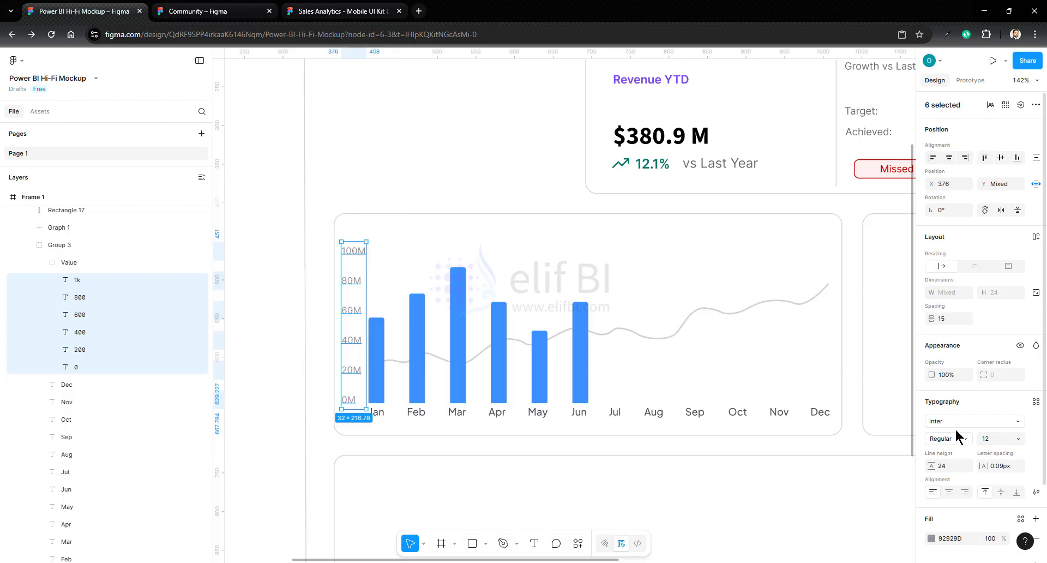
left_click(931, 539)
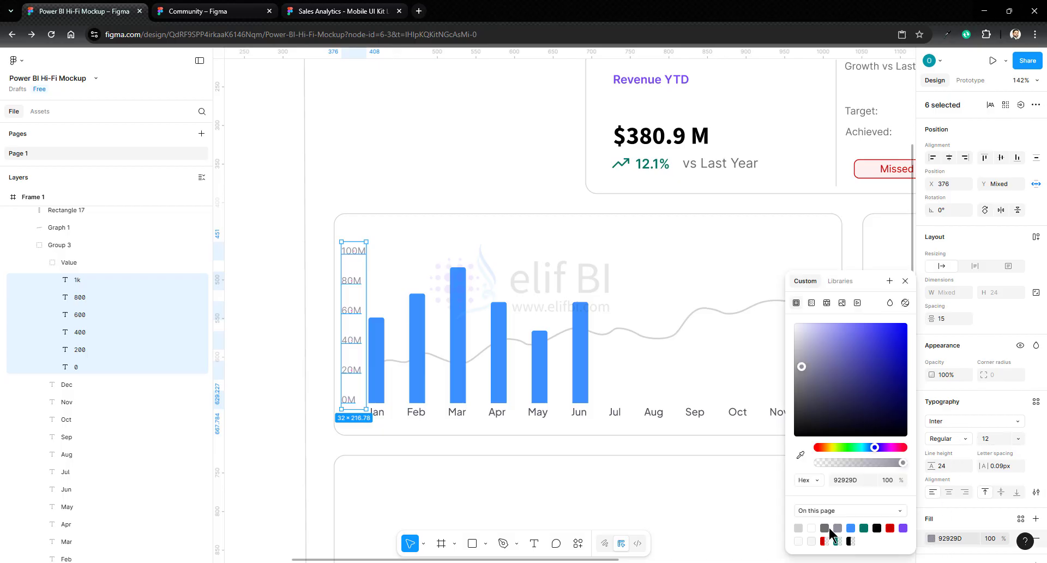
left_click(828, 529)
- Detach the text style from the twelve month labels and set their font to Inter Regular
left_click(86, 384)
scroll(86, 388, "down", 2)
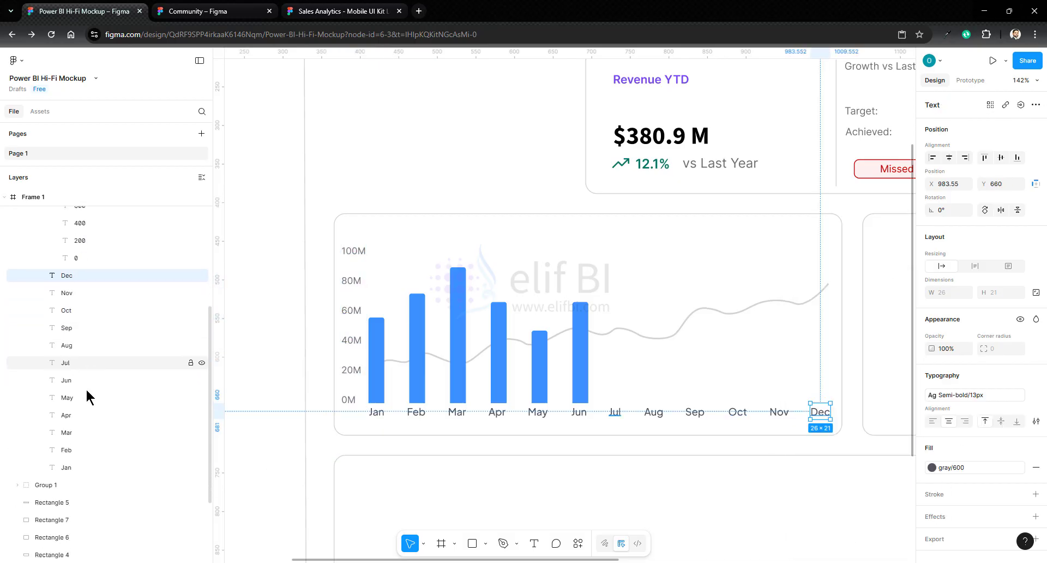
left_click(64, 468, "shift")
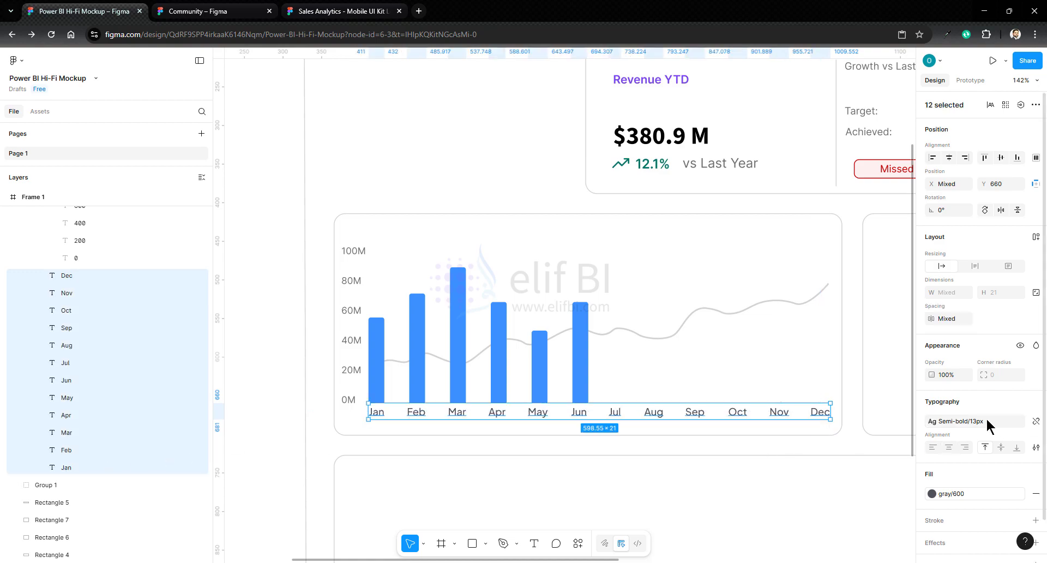
left_click(987, 421)
left_click(1037, 423)
left_click(964, 424)
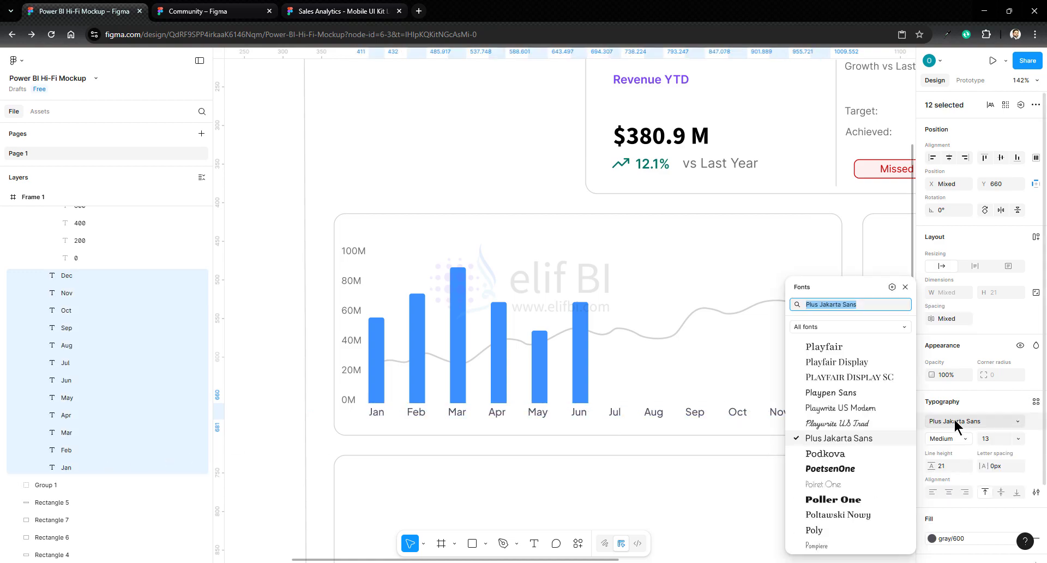
type("inter")
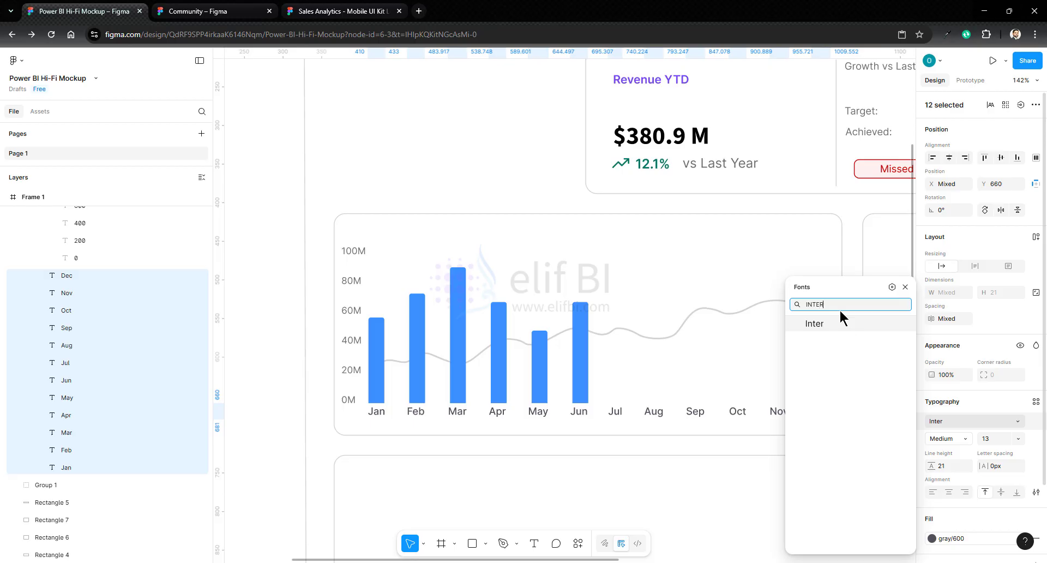
left_click(813, 326)
left_click(939, 440)
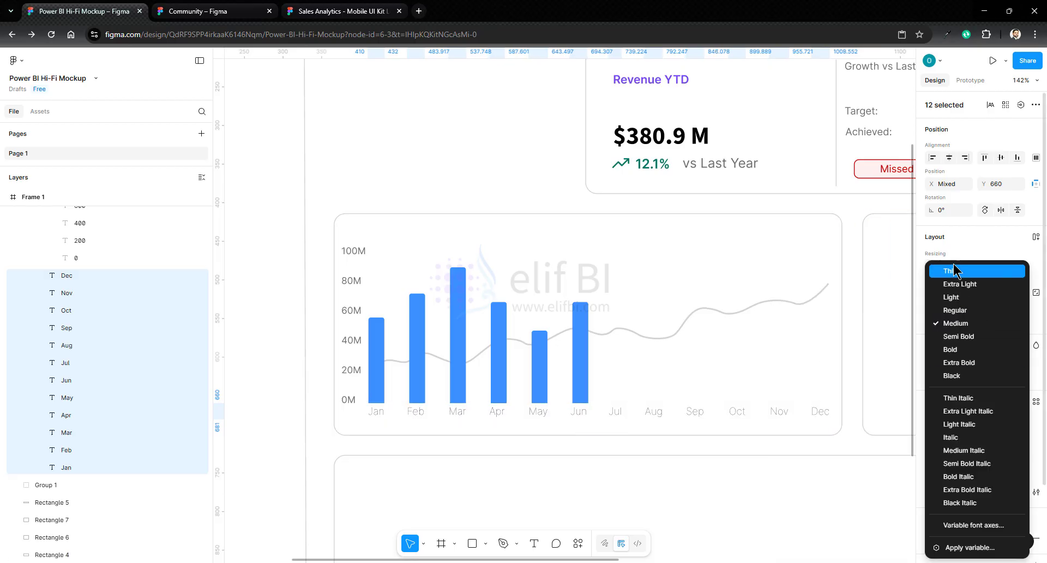
left_click(952, 307)
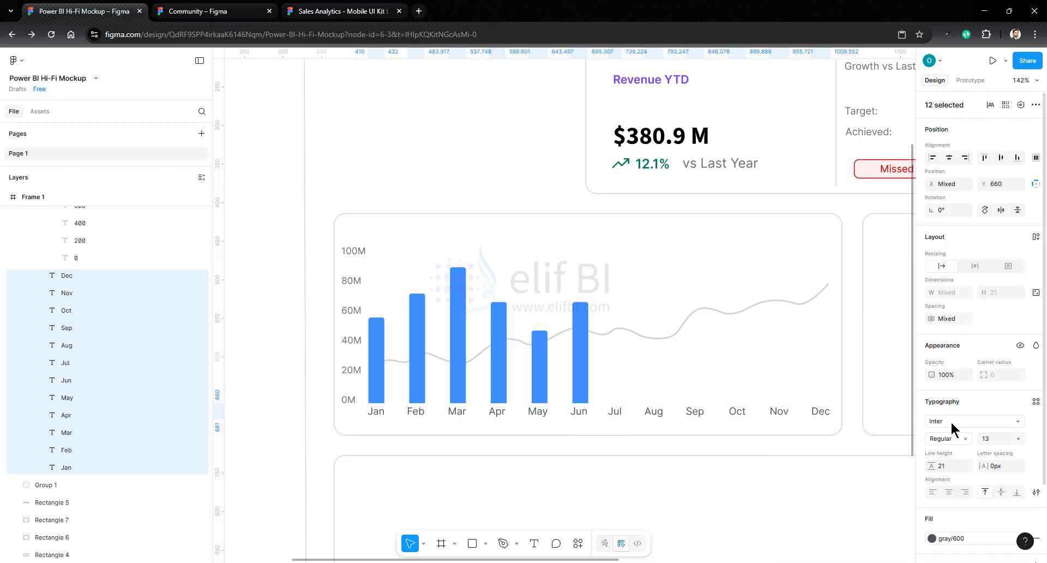
- Recolor the twelve month labels with the same page gray as the value-axis labels
left_click(932, 538)
left_click(806, 334)
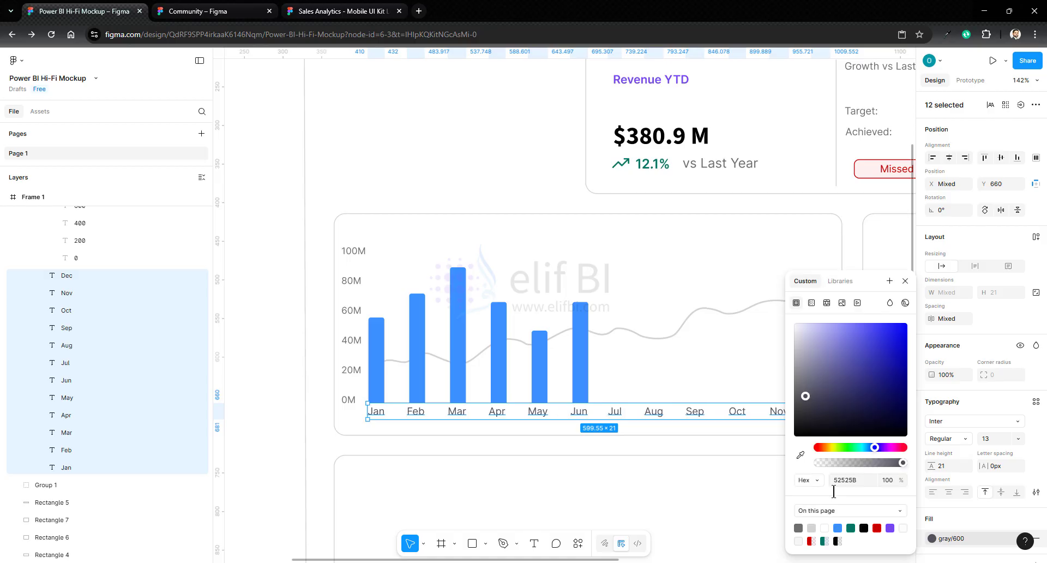
left_click(799, 527)
left_click(462, 373)
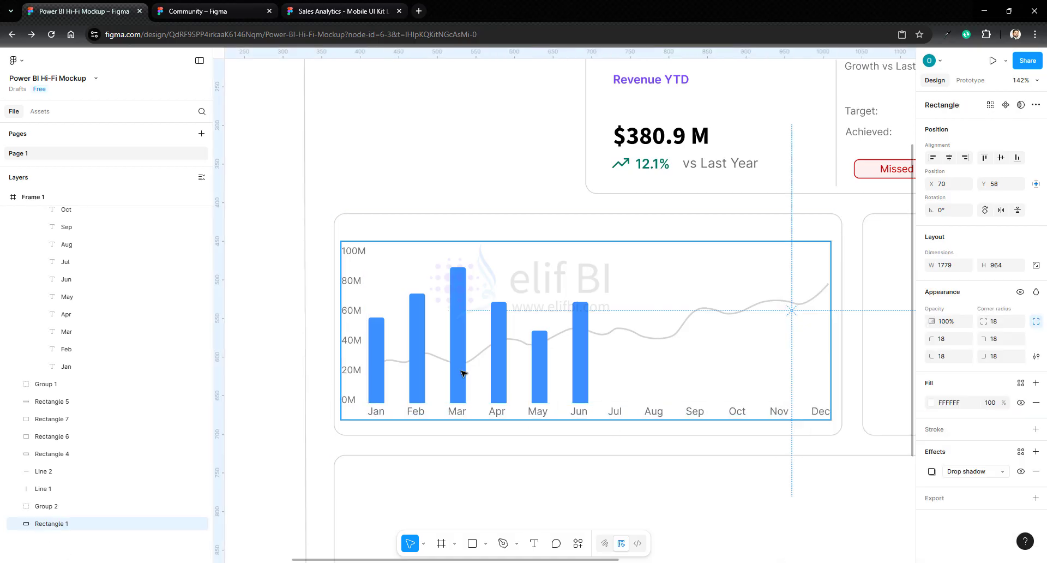
- Reduce the fill opacity of the April and May bars to about 50%
left_click(461, 374)
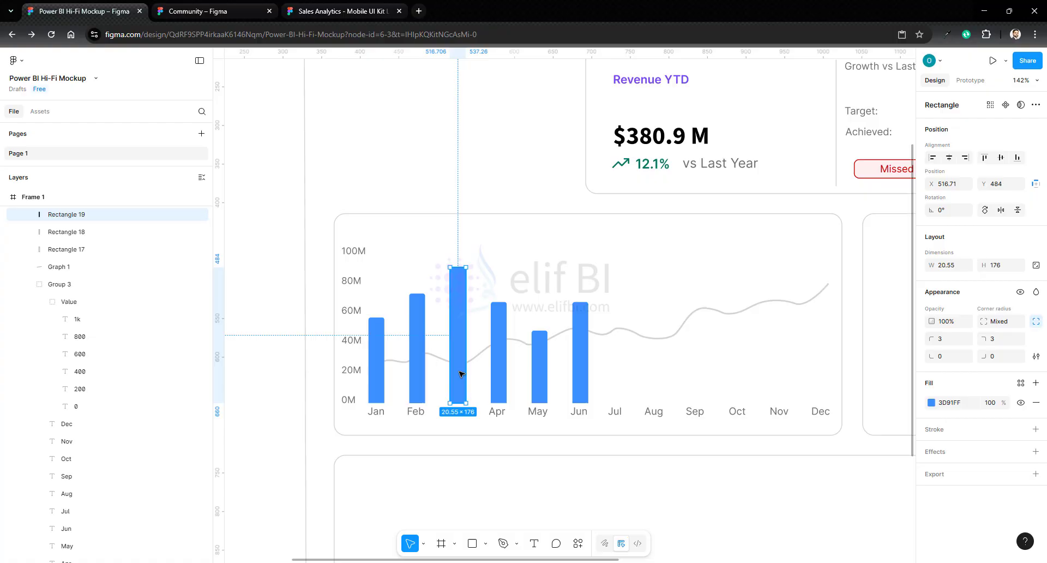
left_click(498, 371)
left_click(540, 383)
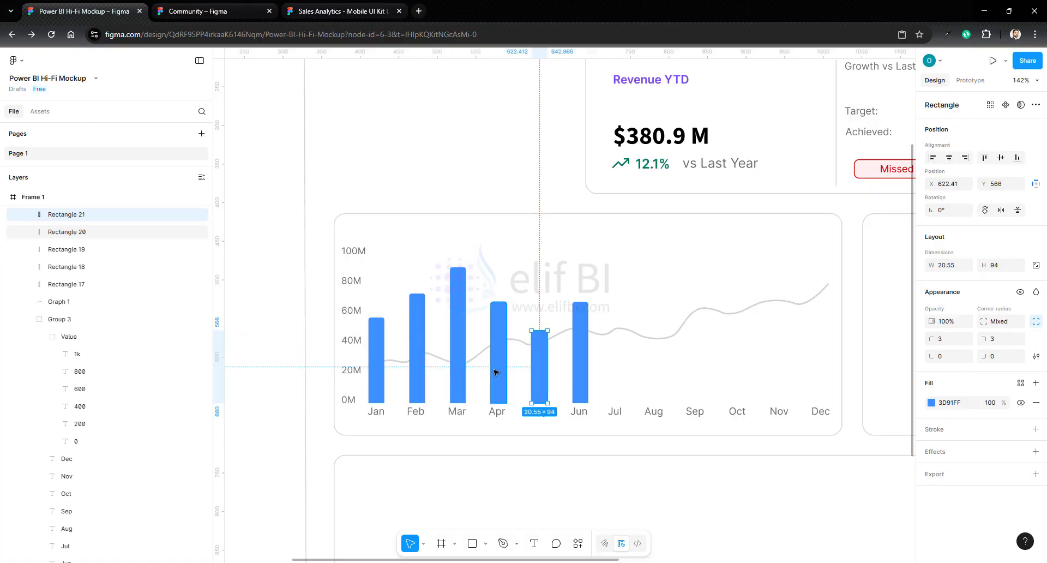
left_click(498, 372, "shift")
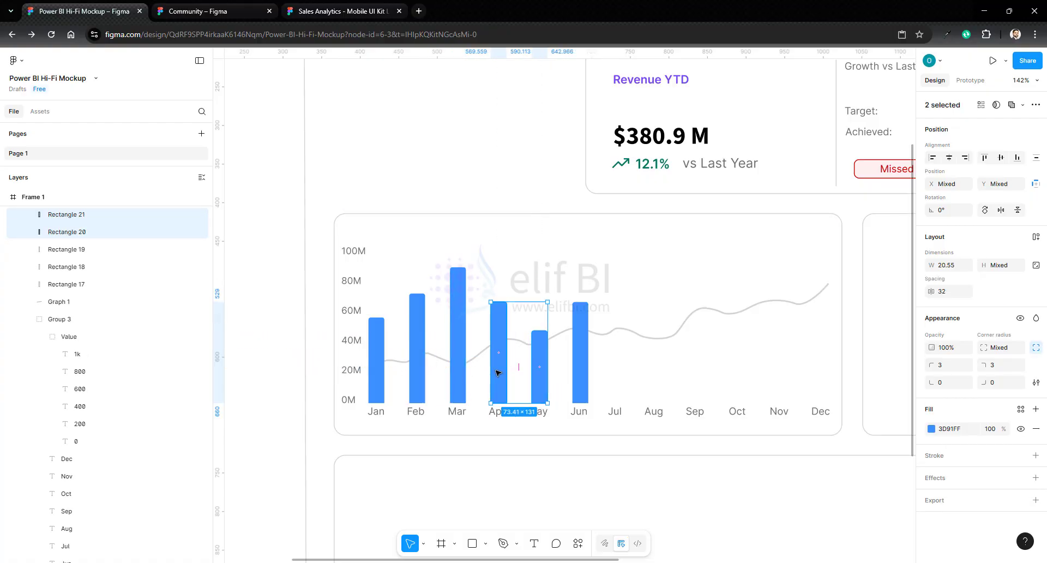
left_click(991, 429)
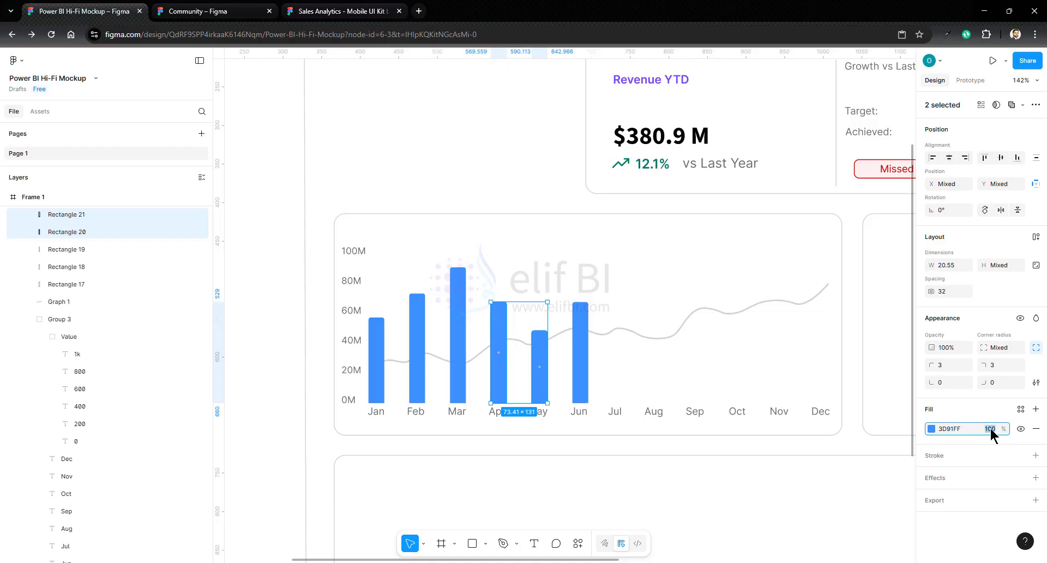
type("90")
key("Return")
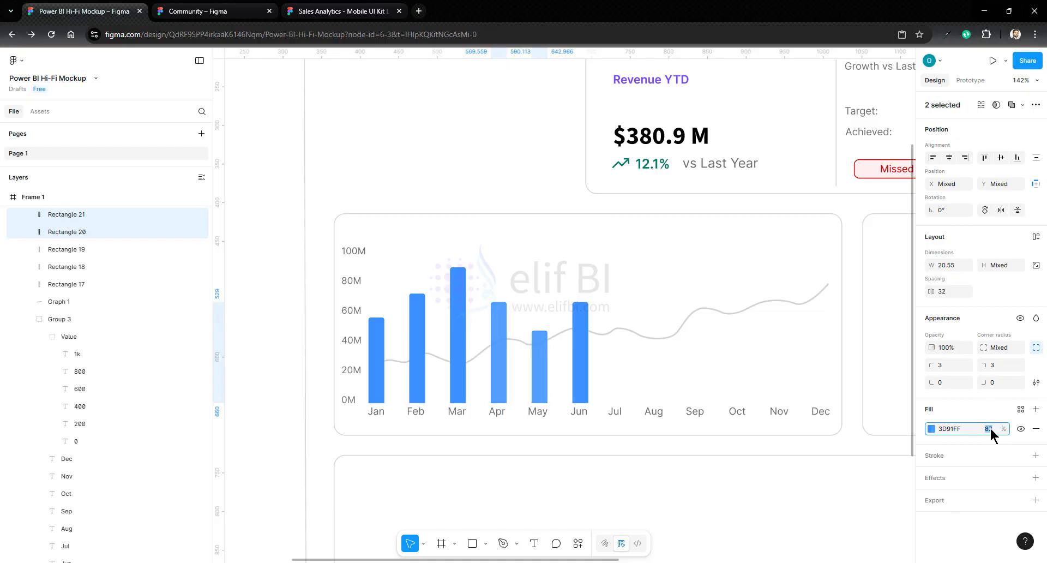
key("Down")
key("Down")
key("Down")
key("Down")
key("Down")
key("Down")
key("Down")
key("Down")
key("Down")
key("Down")
key("Down")
key("Down")
key("Down")
key("Down")
key("Down")
key("Down")
key("Down")
key("Down")
key("Down")
key("Down")
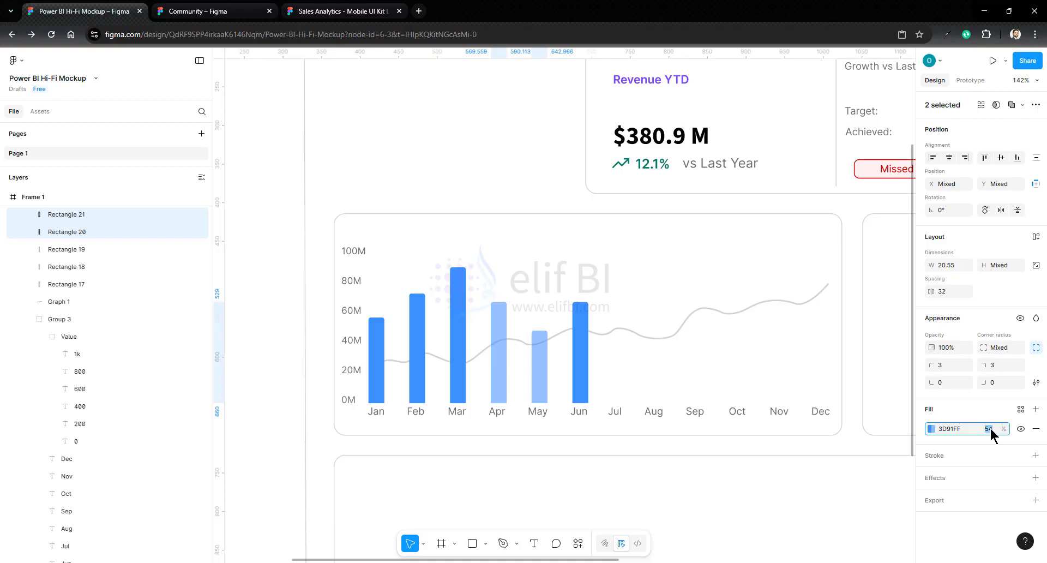
- Group the chart with its container rectangle and collapse the nested chart groups in the layer list
scroll(316, 137, "down", 3)
left_click_drag(316, 137, 850, 381)
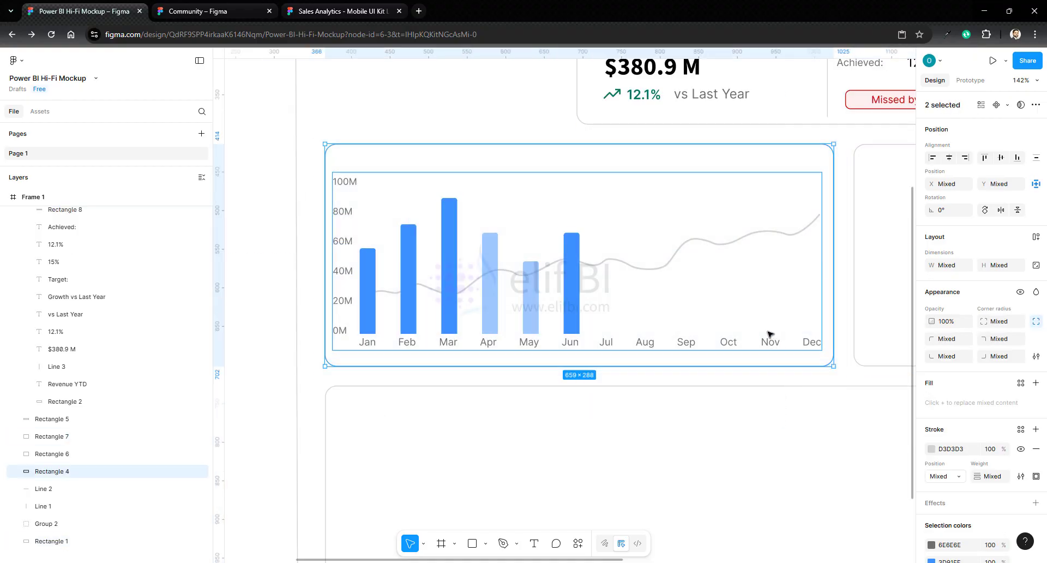
right_click(580, 244)
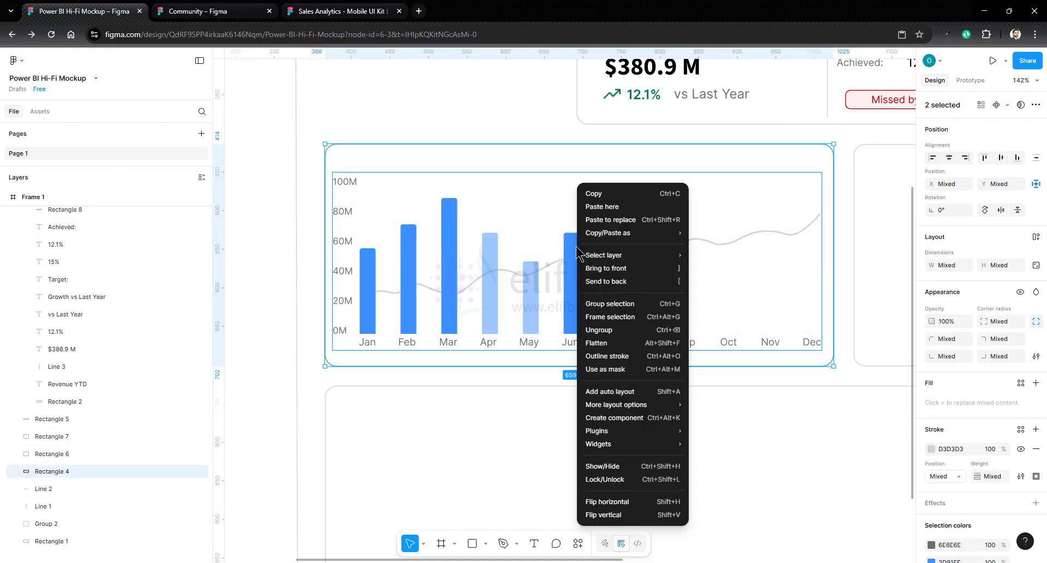
left_click(603, 303)
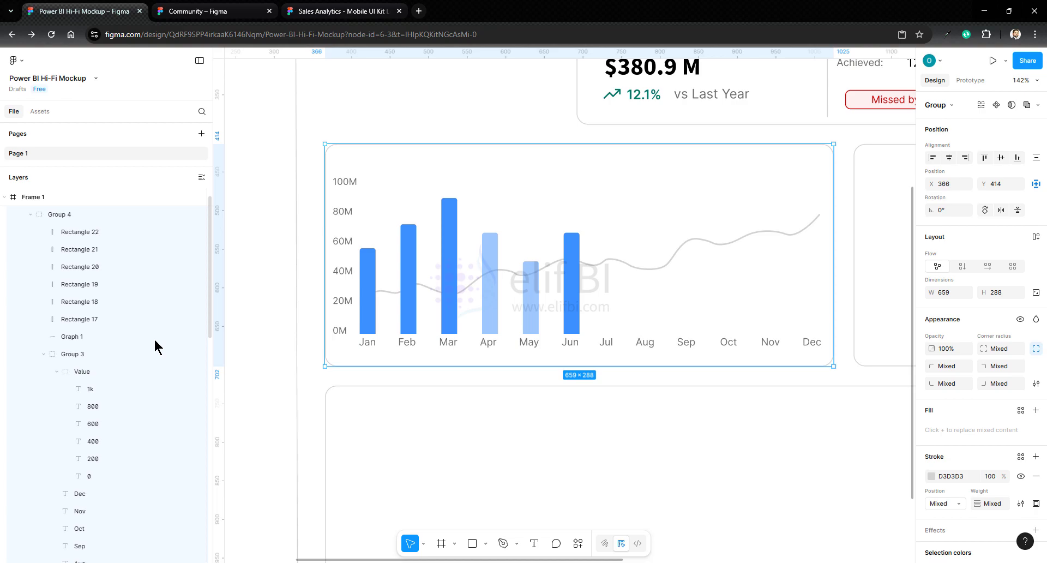
left_click(44, 354)
key("ctrl+g")
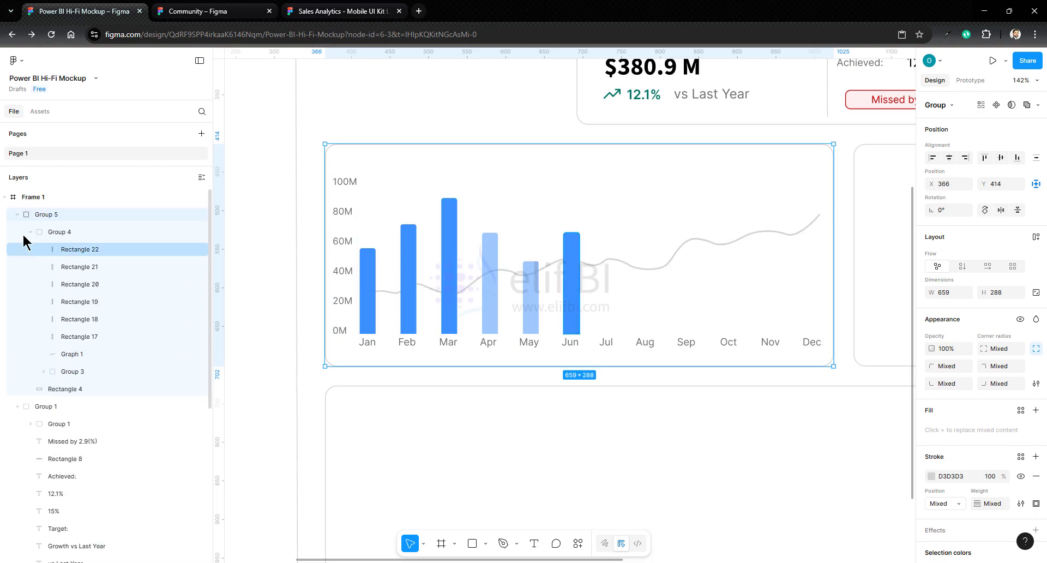
left_click(30, 231)
scroll(464, 291, "up", 1)
scroll(464, 291, "up", 5)
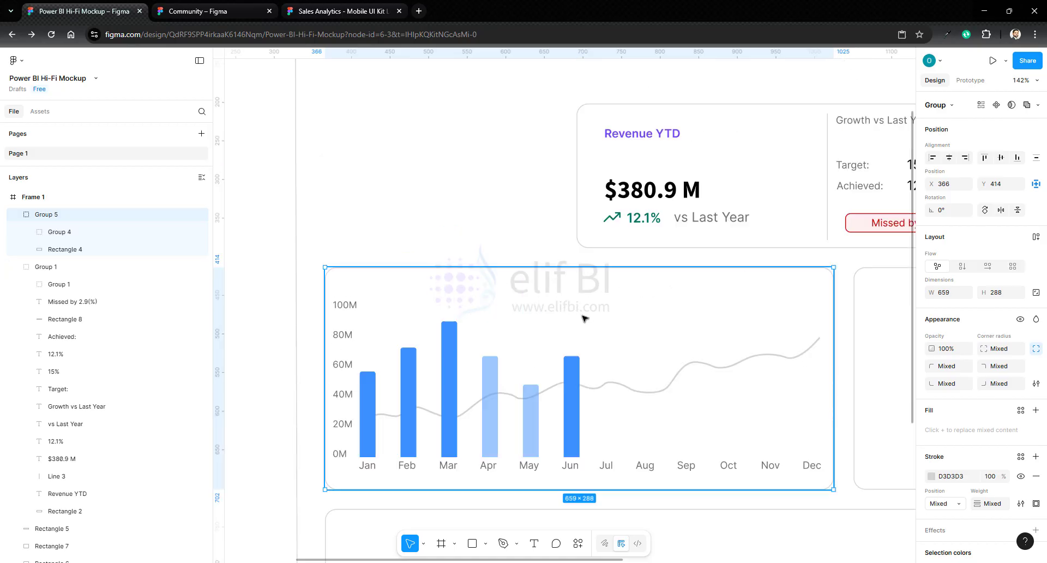
- Copy the Revenue YTD heading from the KPI card into the top of the chart container
double_click(622, 200)
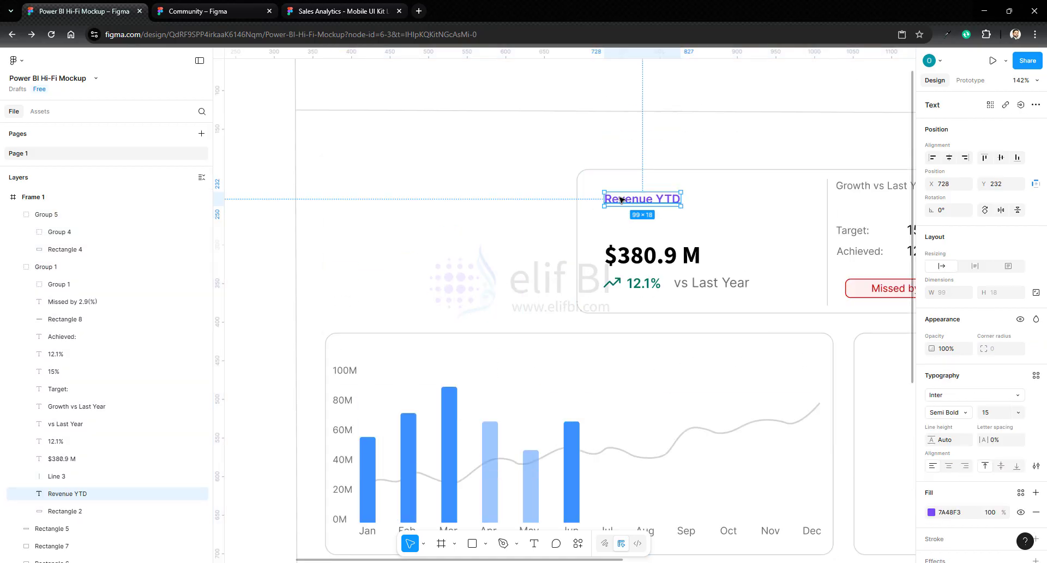
left_click(498, 361)
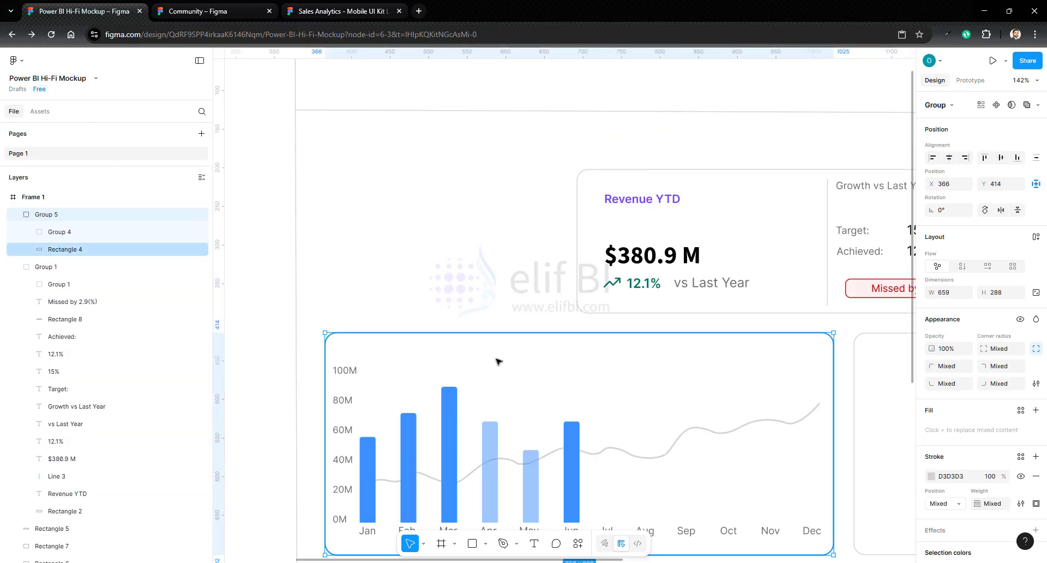
key("ctrl+v")
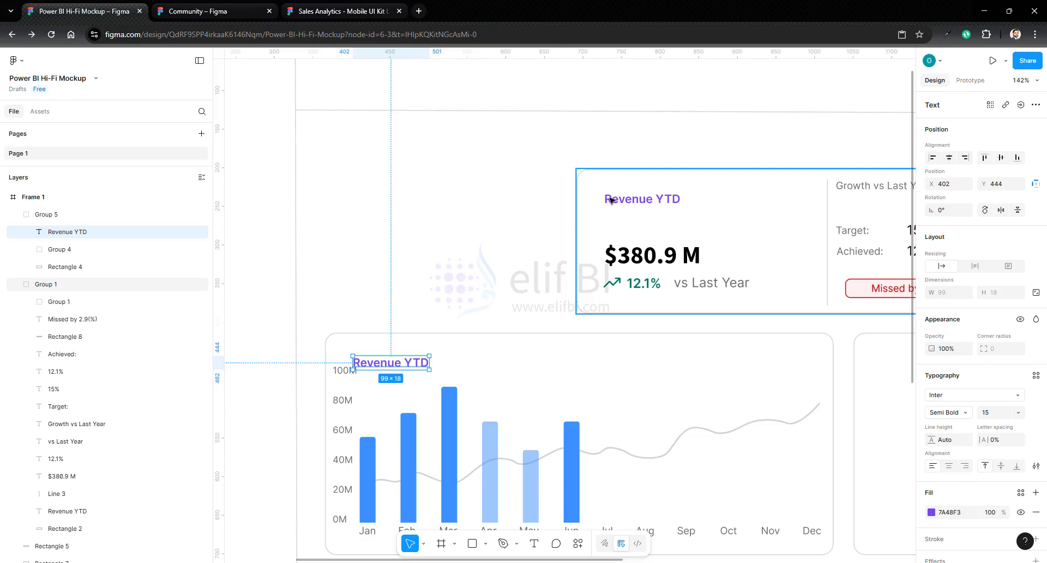
- Delete the 100M label from the chart's value axis
left_click(343, 372)
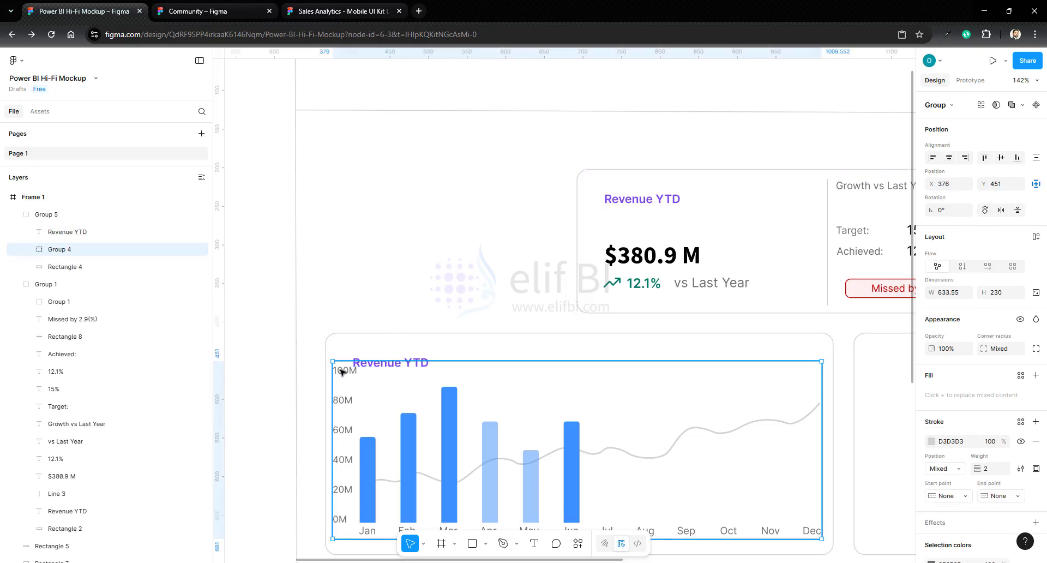
double_click(343, 372)
double_click(342, 372)
key("Delete")
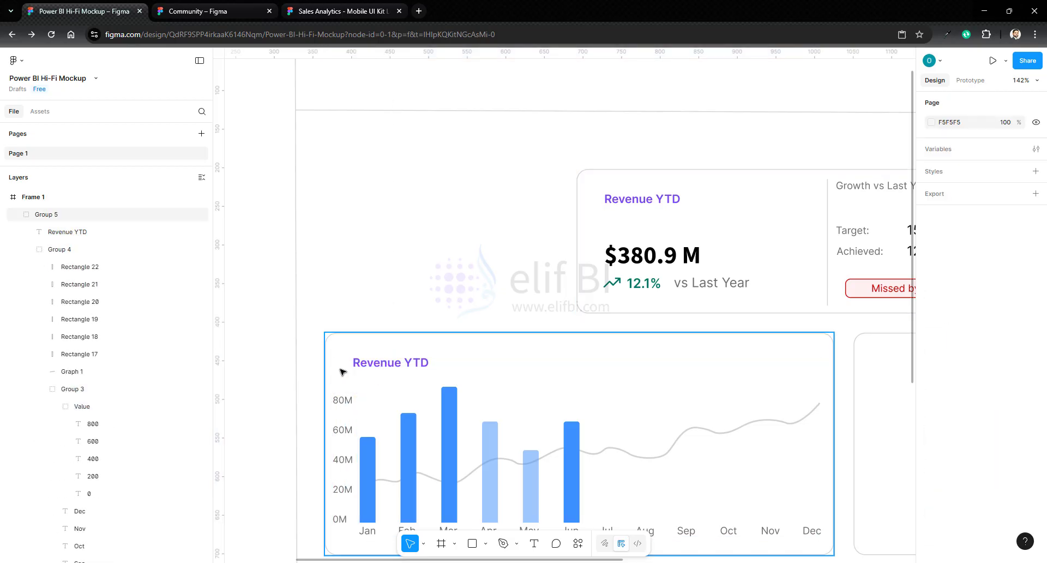
- Change the copied chart heading to "Revenue and Profit Margin Monthly Trend"
type("Revenue")
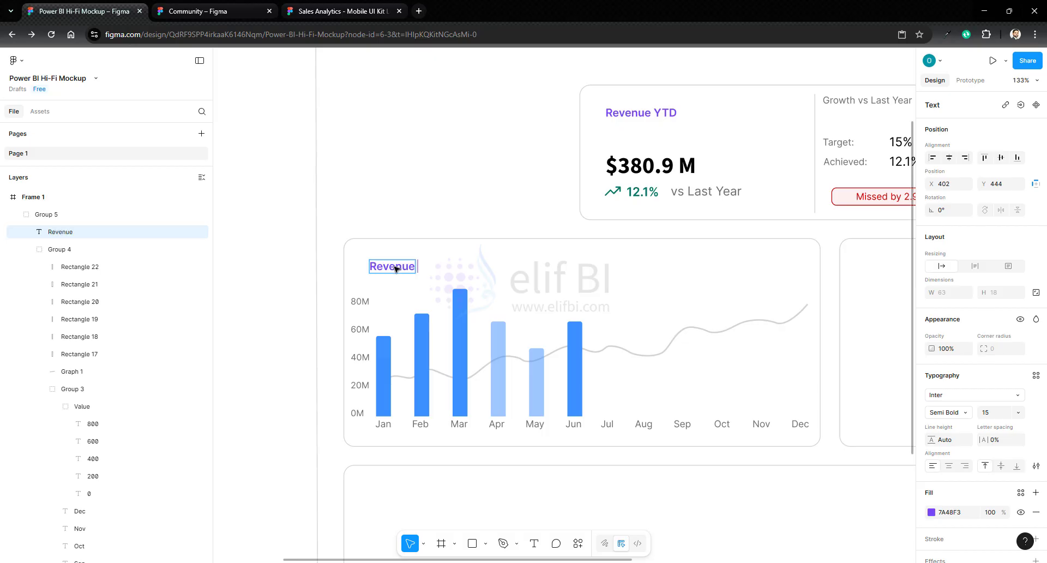
type(" and")
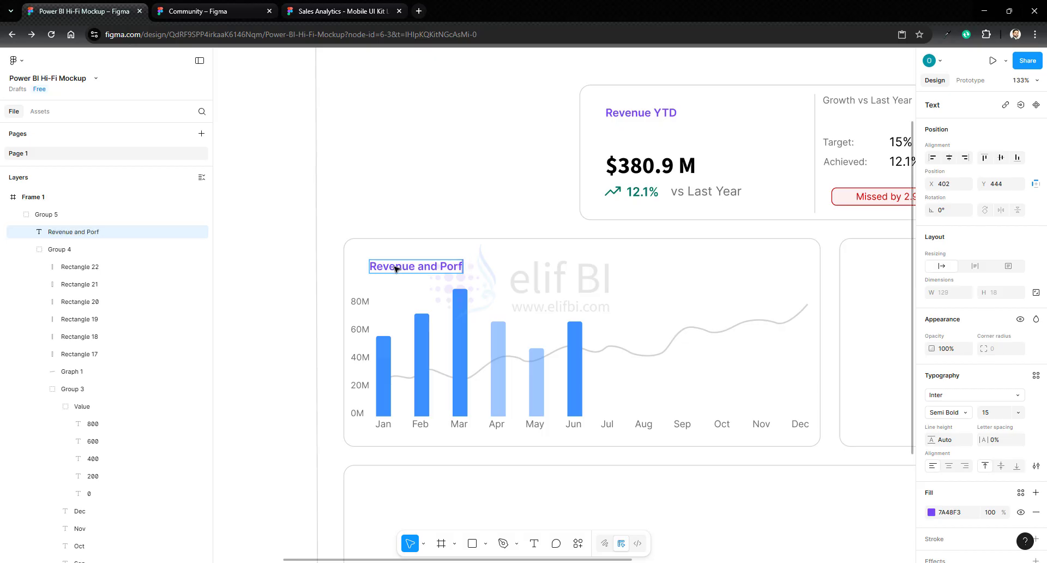
type(" Profit Marg")
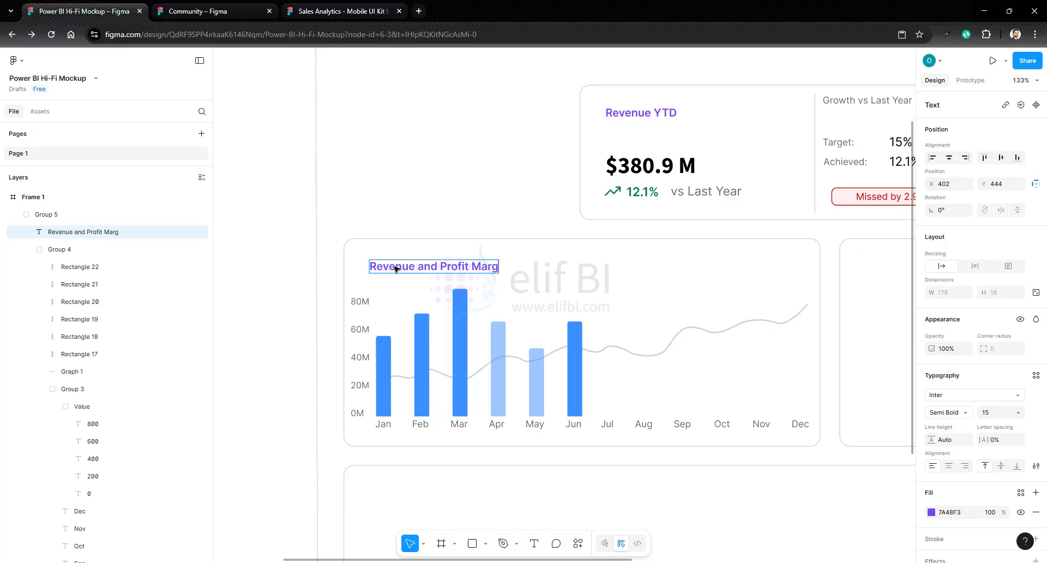
type("in Monthly")
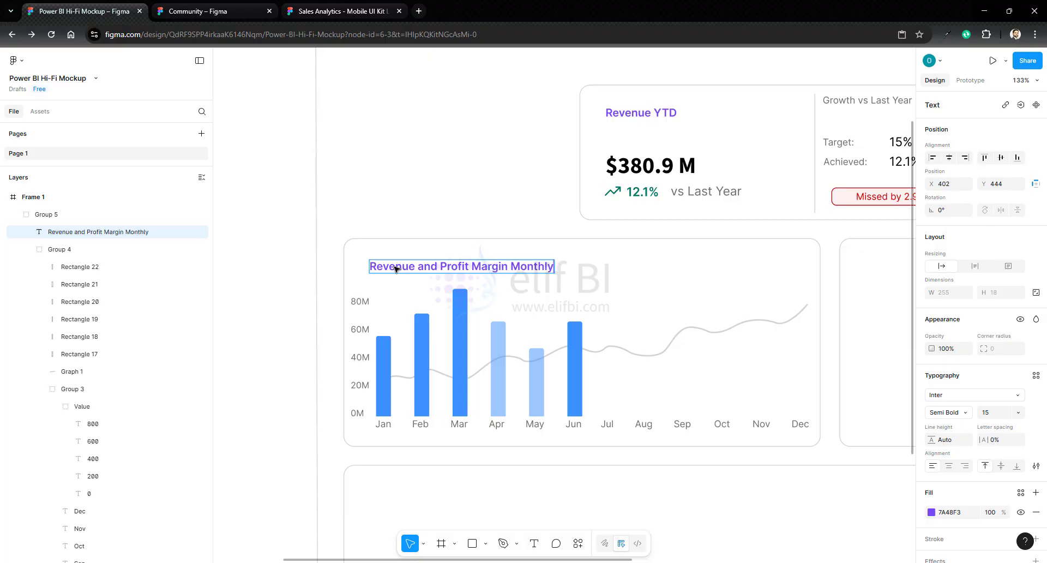
type(" Trend")
key("Escape")
- Add a "Target Met" text label beside the heading in the chart container
scroll(487, 279, "right", 3)
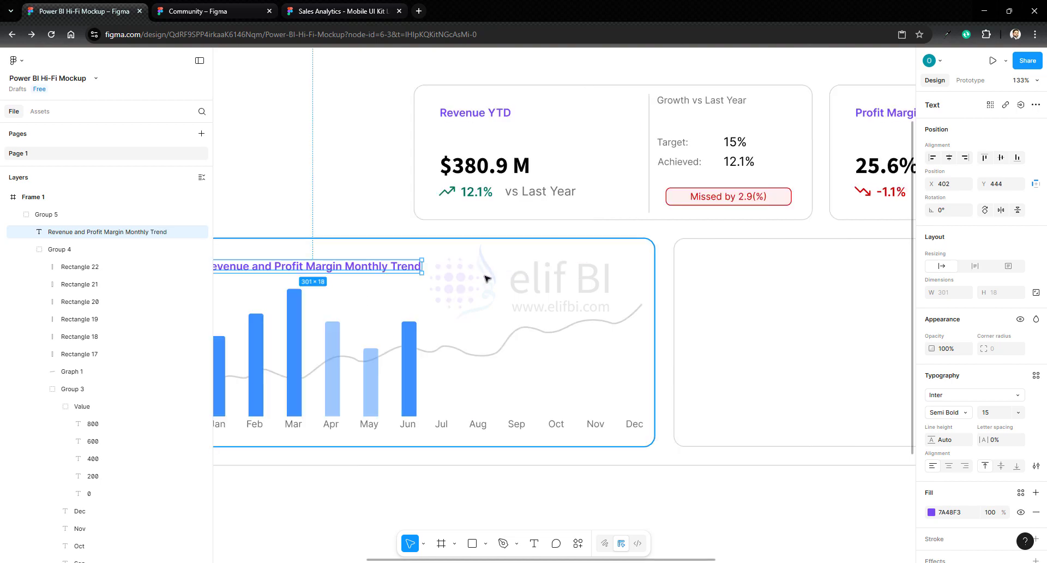
left_click(534, 543)
left_click(467, 270)
type("Target Met")
key("Escape")
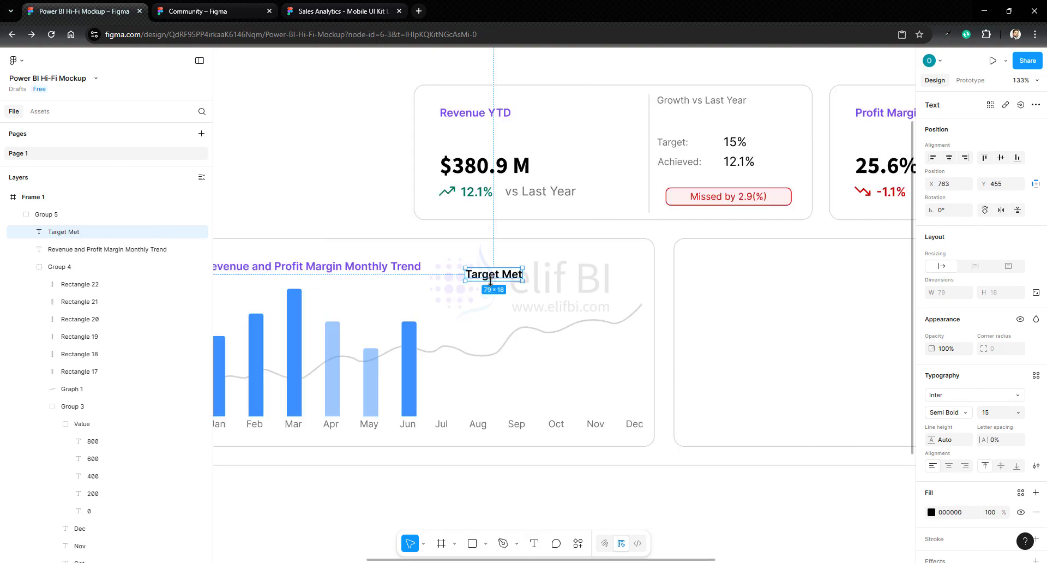
- Restyle the Target Met label with the page's darker gray, a lighter font weight and size 10
left_click(932, 513)
left_click(949, 412)
left_click(947, 386)
left_click(994, 413)
type("10")
- Duplicate the Target Met label to create the legend labels "Target Missed" and "Last Year"
left_click_drag(480, 274, 582, 267, "alt")
double_click(531, 274)
type("Target Missed")
double_click(594, 274)
type("Last Year")
- Line up and evenly space the three legend labels in one row level with the chart heading
left_click(487, 273)
left_click(560, 275, "shift")
left_click(599, 273, "shift")
left_click(1036, 157)
left_click(493, 273)
left_click(543, 273, "shift")
left_click(599, 273, "shift")
left_click(572, 491)
- Place a 100 × 100 circle under the legend labels and lock its aspect ratio
left_click(485, 543)
left_click(491, 475)
left_click(491, 403)
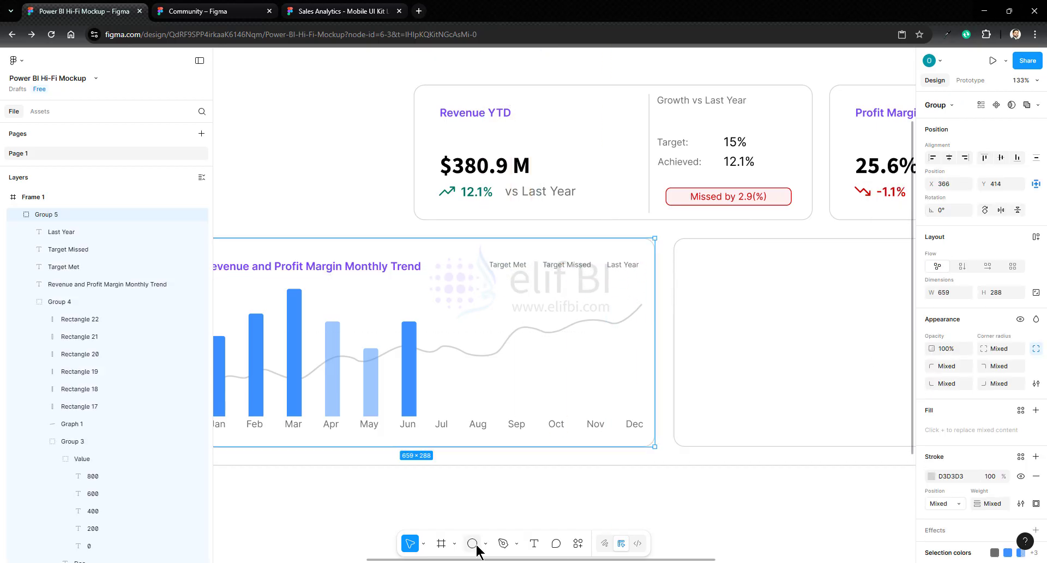
left_click(472, 543)
left_click(520, 308)
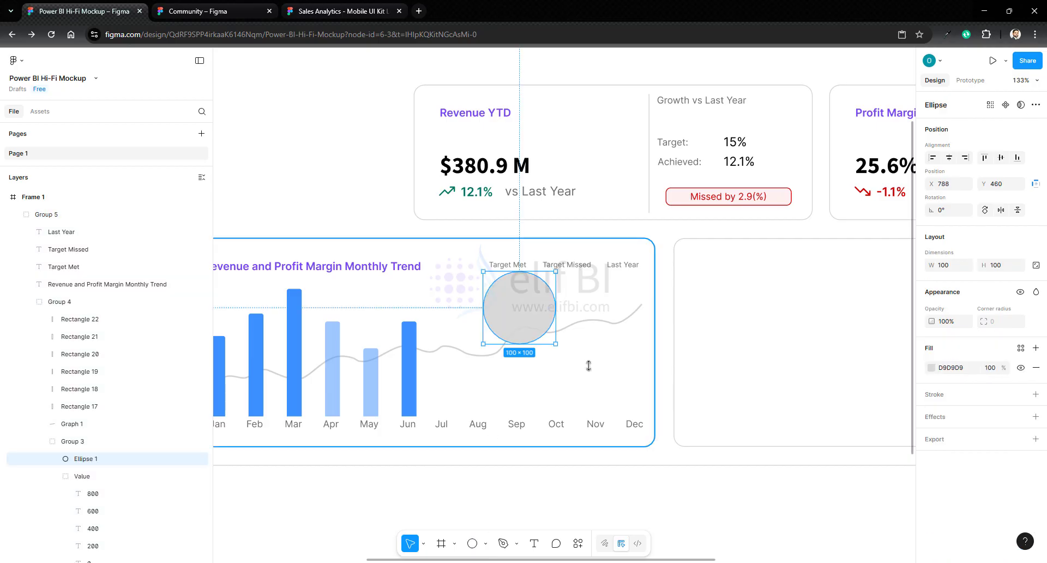
left_click(1037, 265)
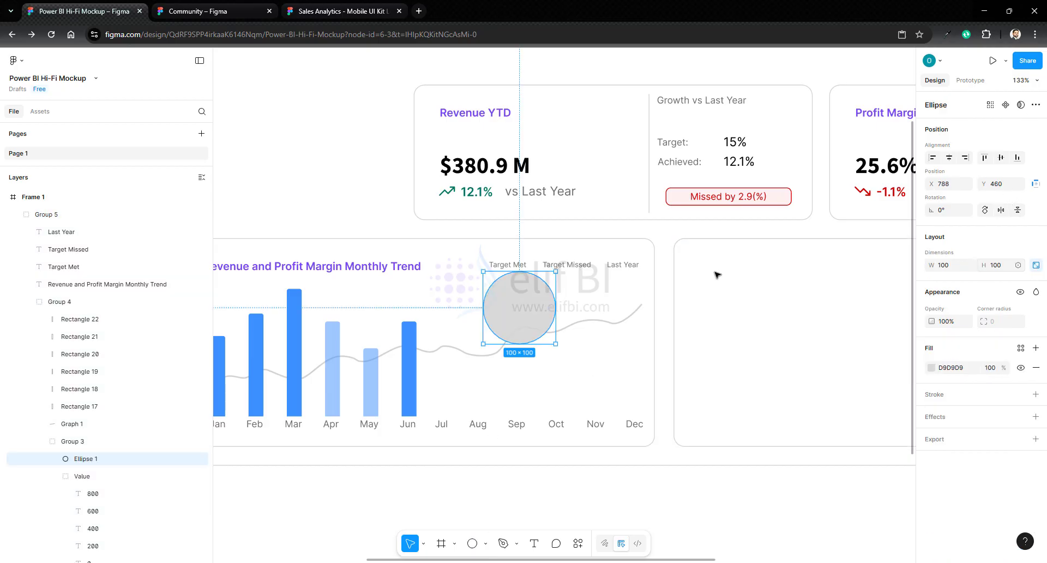
- Shrink the circle to 8 × 8 just before the Target Met label and fill it with blue 3D91FF
left_click_drag(518, 288, 487, 270)
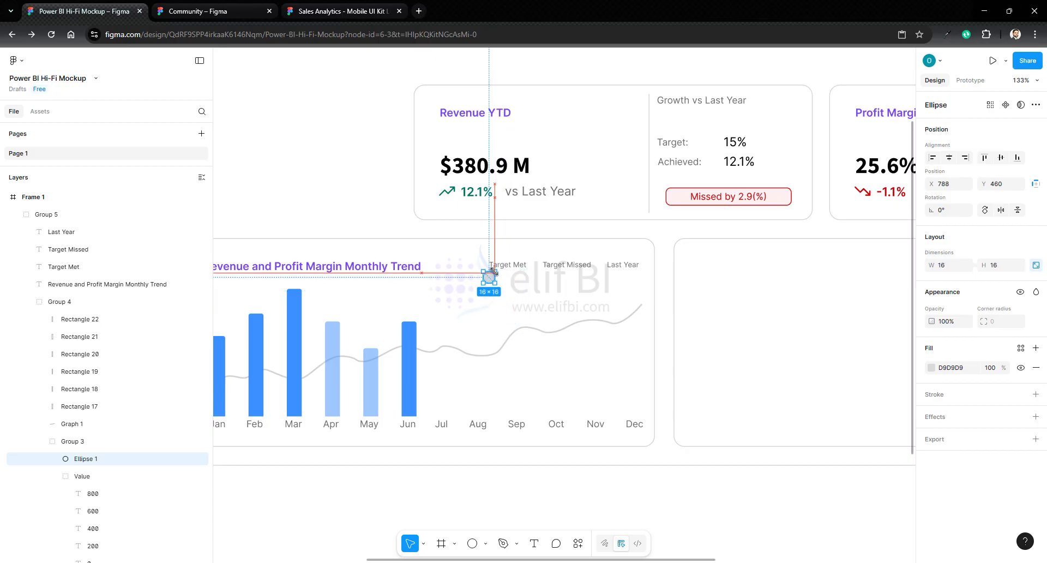
left_click(513, 300)
scroll(510, 287, "up", 6)
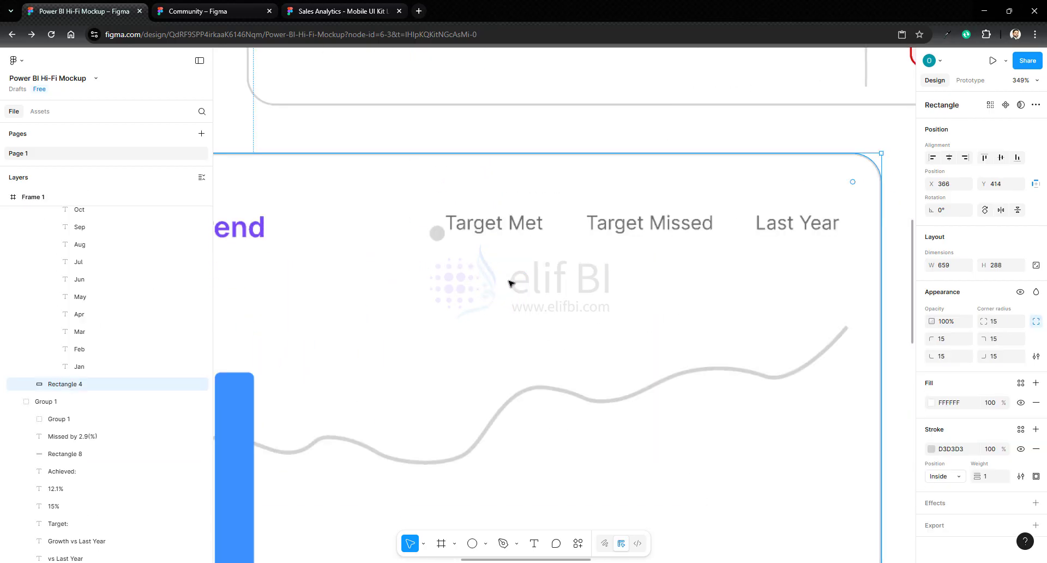
left_click(406, 203)
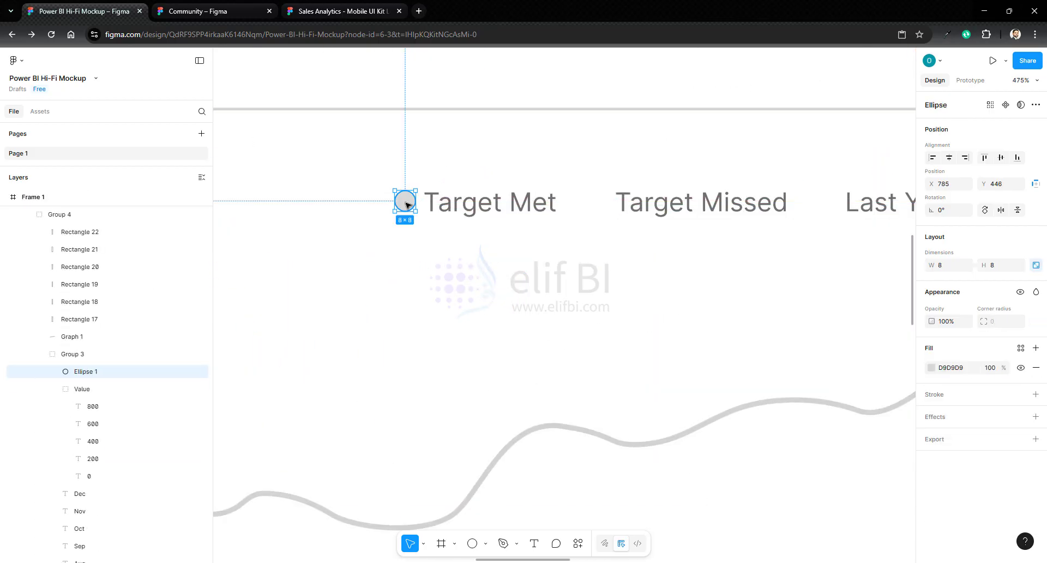
left_click(931, 367)
left_click(877, 527)
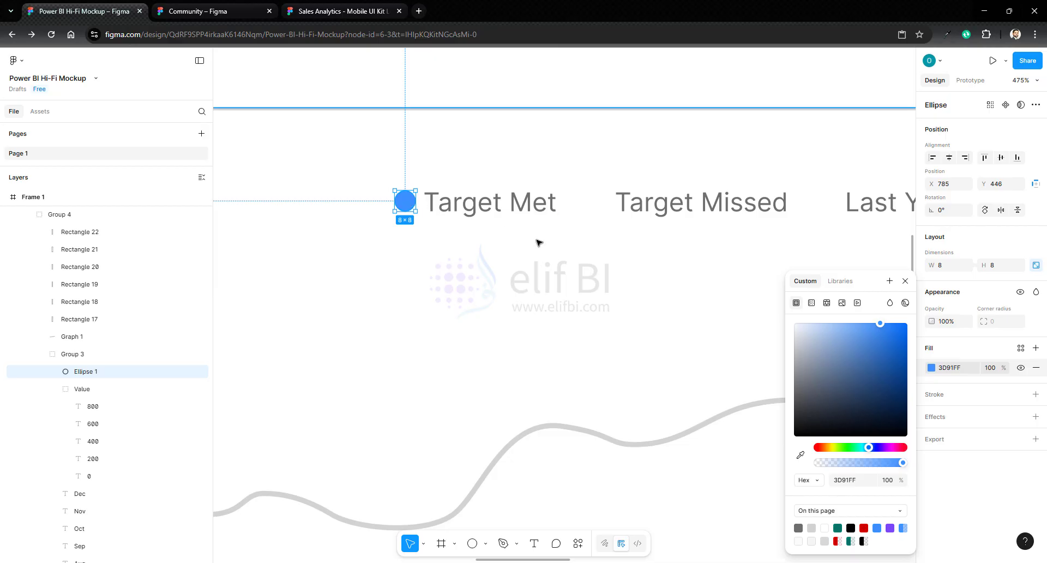
- Copy the blue dot in front of the Target Missed label and fill it with 3D91FF at 50% opacity
left_click(538, 243)
key("ctrl+v")
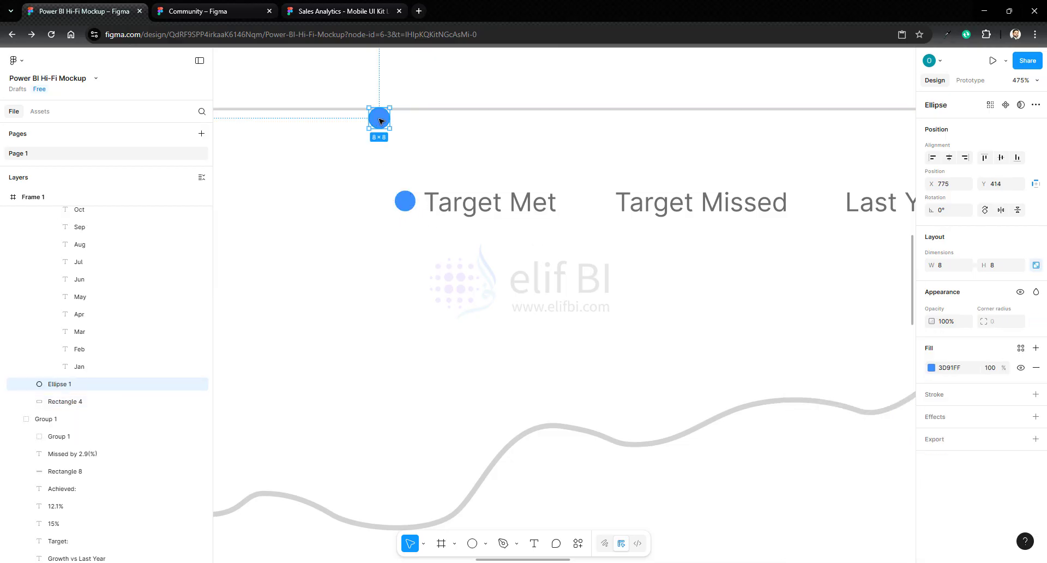
left_click_drag(380, 121, 596, 207)
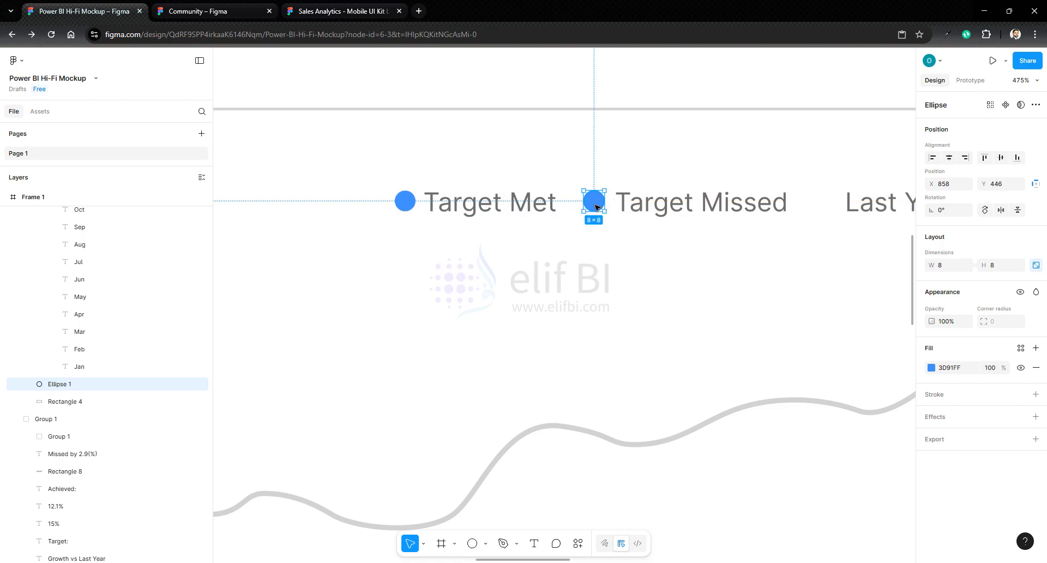
left_click(932, 368)
left_click(904, 528)
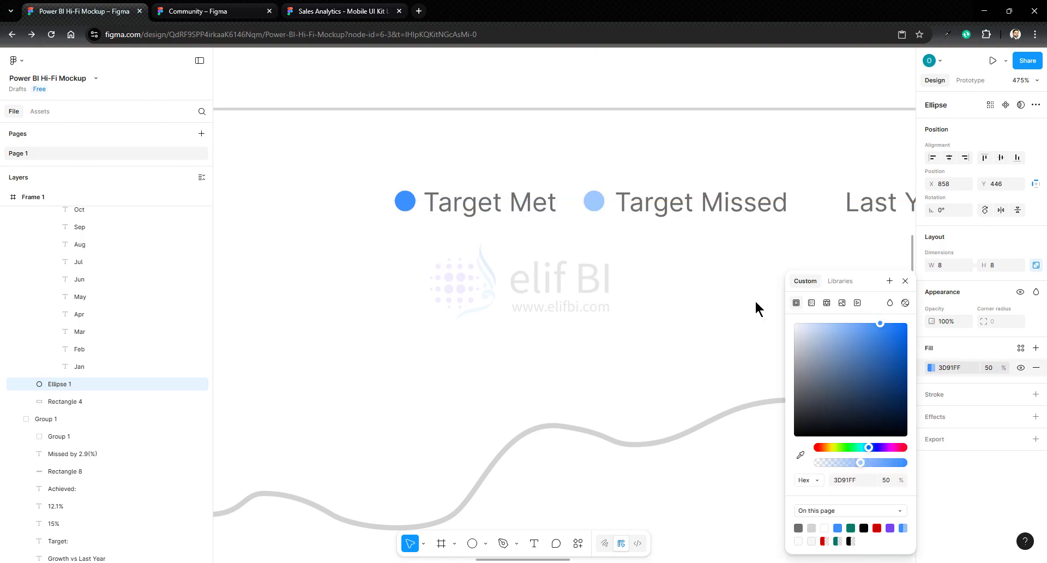
- Copy the blue dot in front of the Last Year label and fill it with the page's light gray
left_click(667, 238)
key("ctrl+v")
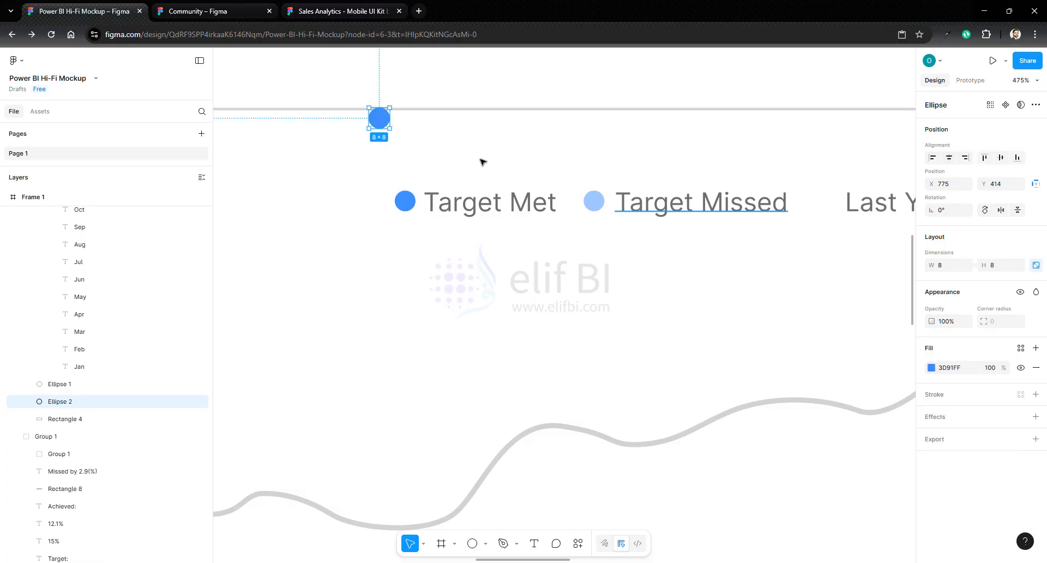
left_click_drag(382, 123, 833, 208)
left_click(932, 368)
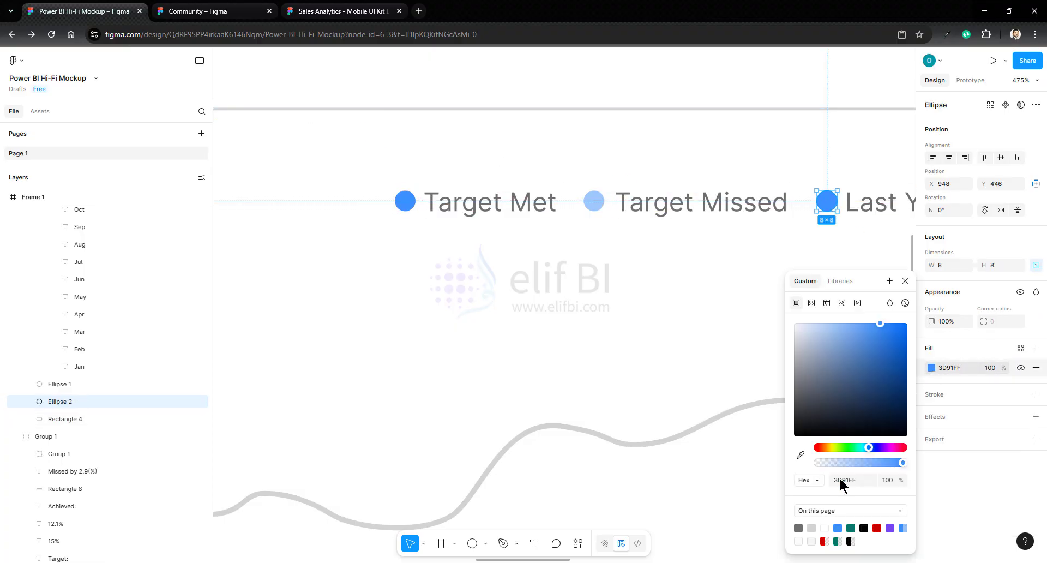
left_click(812, 528)
left_click(827, 242)
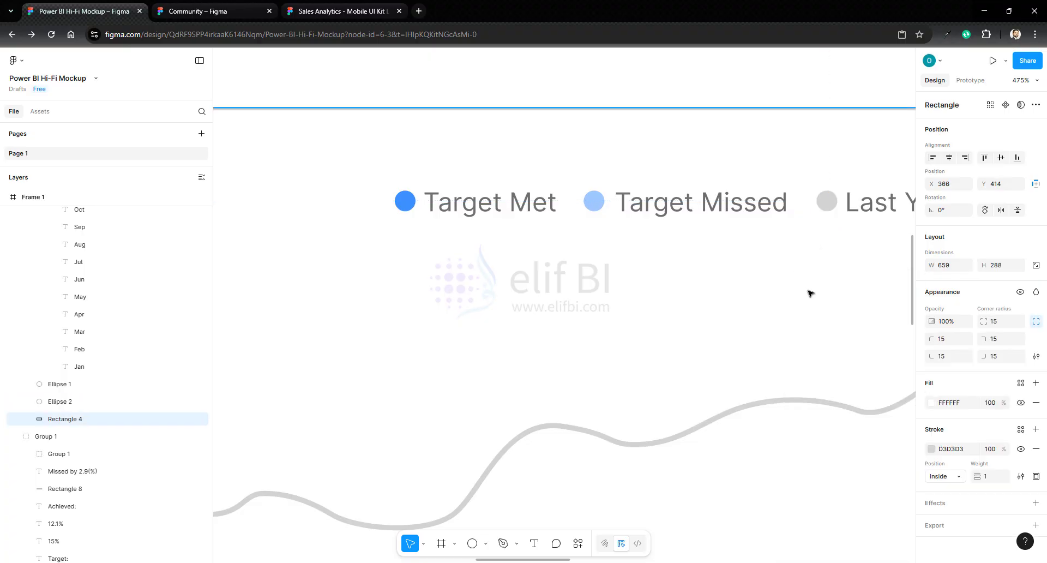
- Group the first container together with its chart bars, line, labels, heading and legend
scroll(811, 294, "down", 5)
left_click(377, 242)
left_click_drag(379, 246, 883, 468)
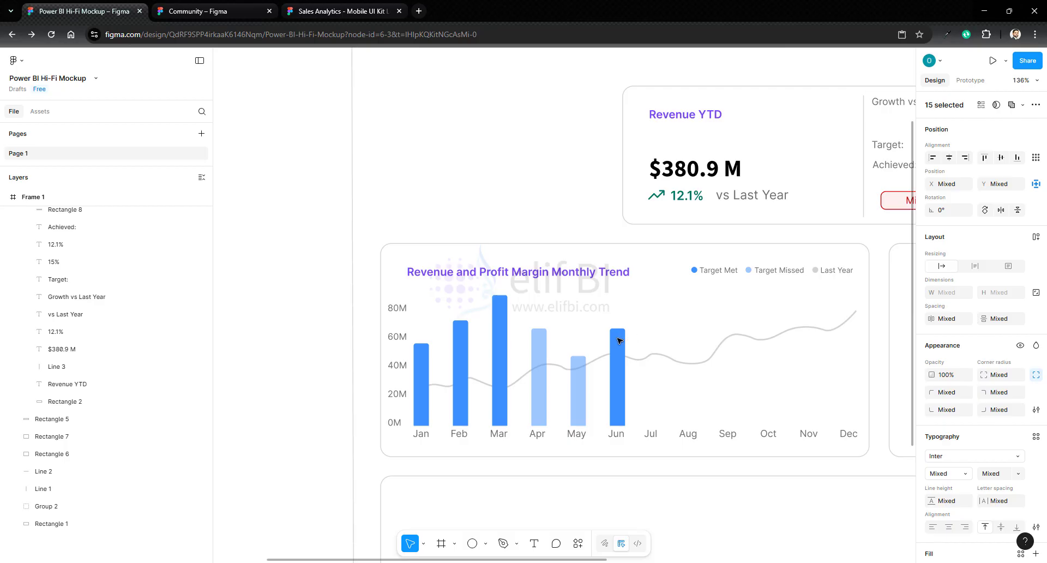
right_click(619, 341)
left_click(647, 331)
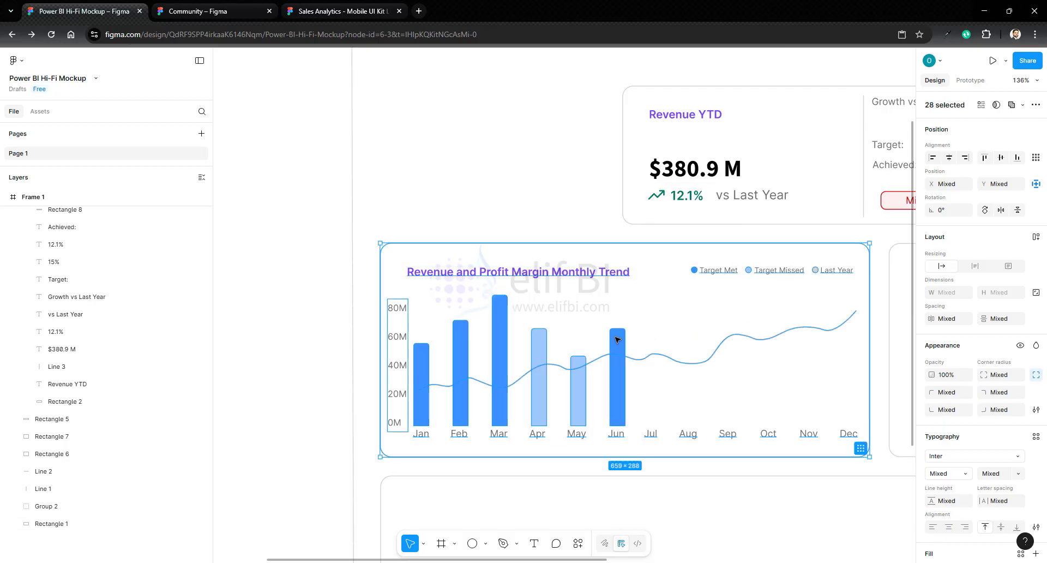
right_click(617, 340)
left_click(654, 307)
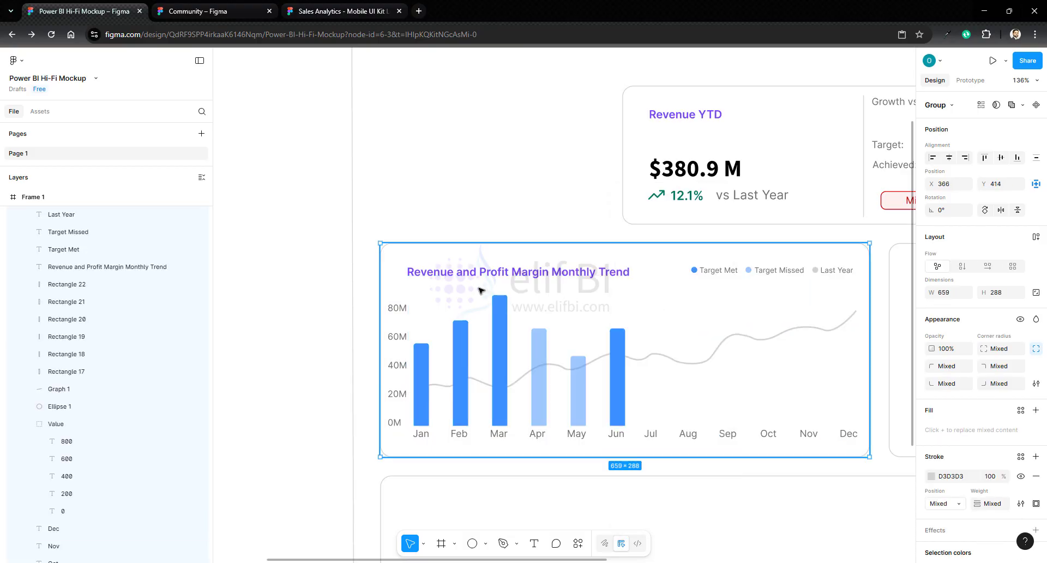
left_click(502, 218)
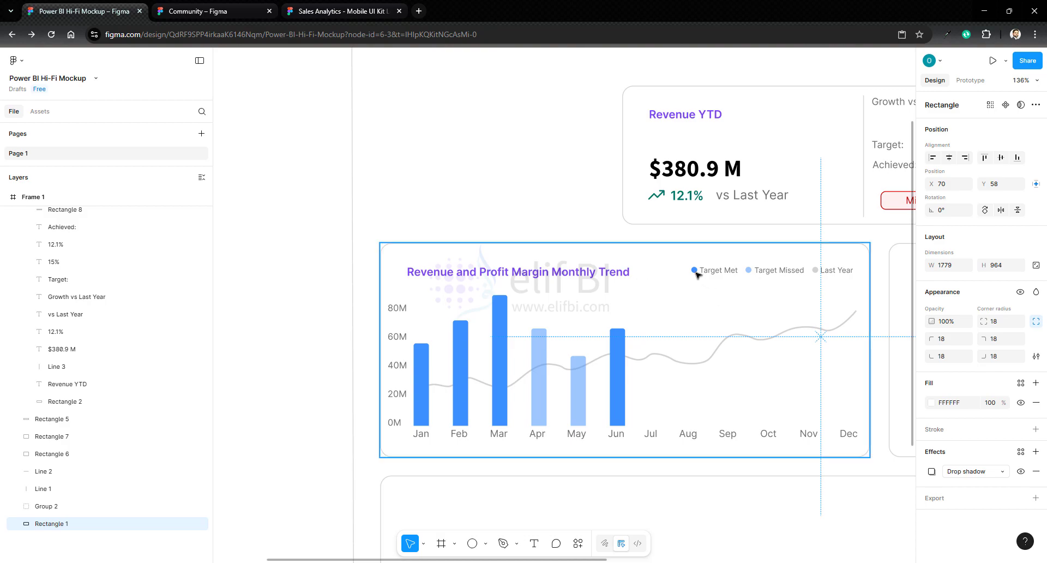
- Try recoloring both blue shades in the chart group to orange FF9E3D, and undo the color changes
left_click(623, 261)
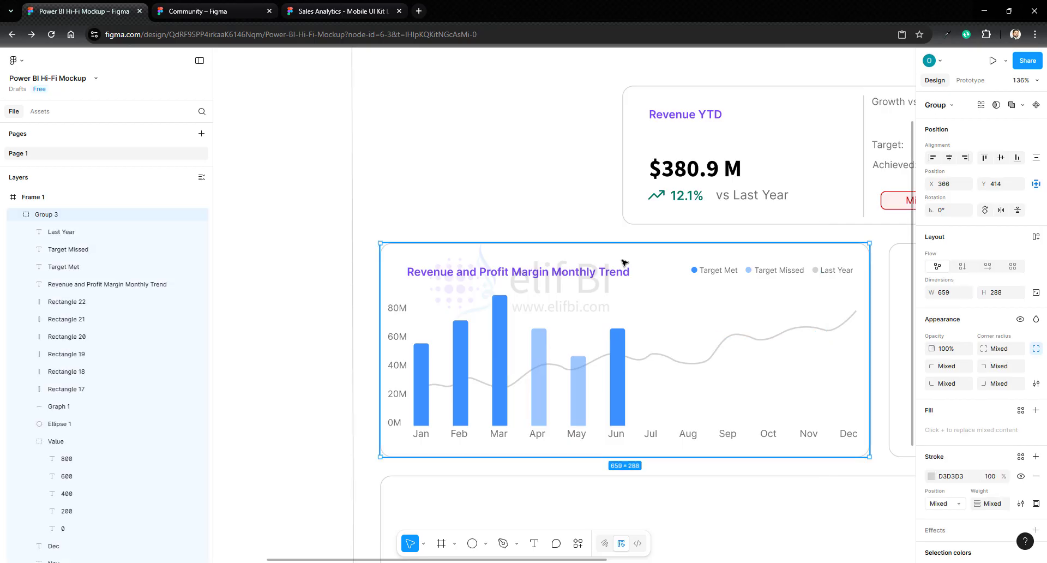
scroll(982, 414, "down", 3)
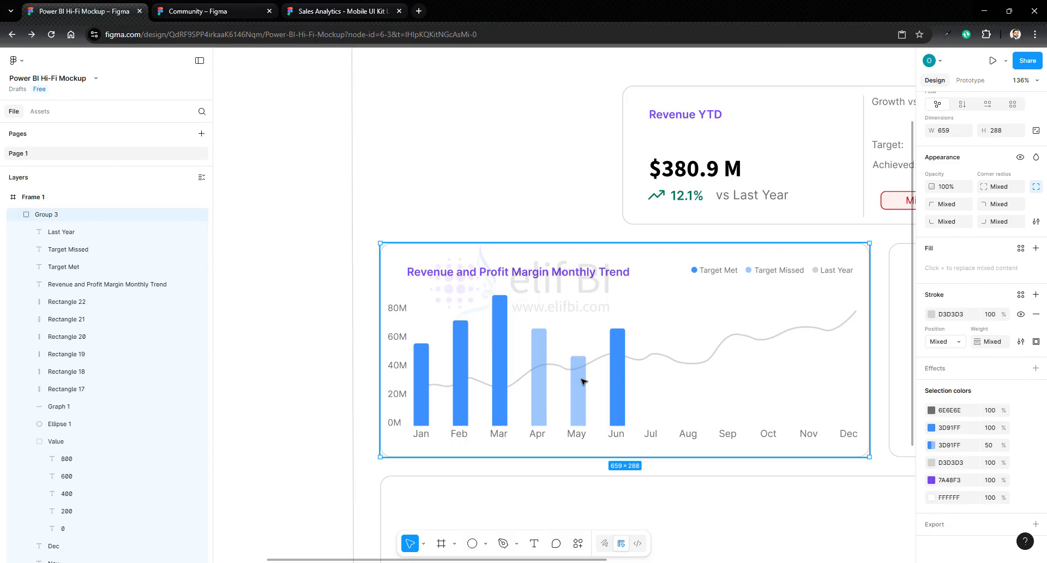
left_click(931, 427)
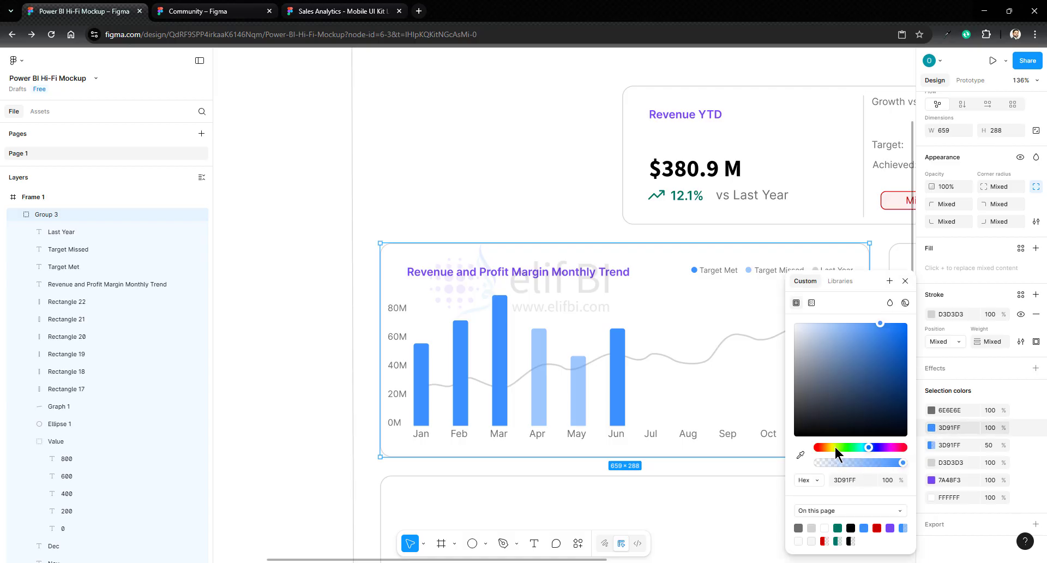
left_click_drag(835, 447, 825, 447)
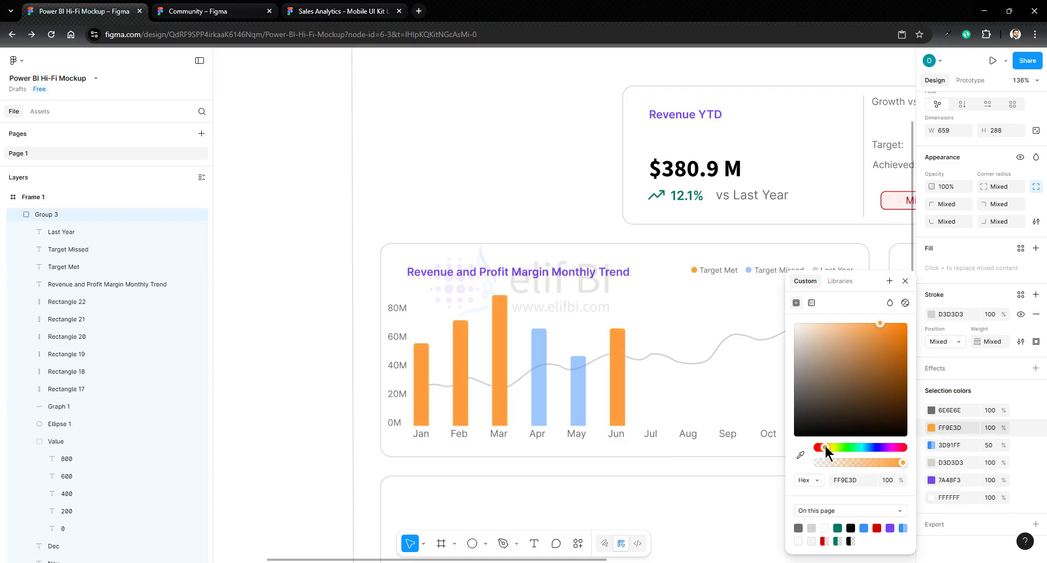
left_click(931, 445)
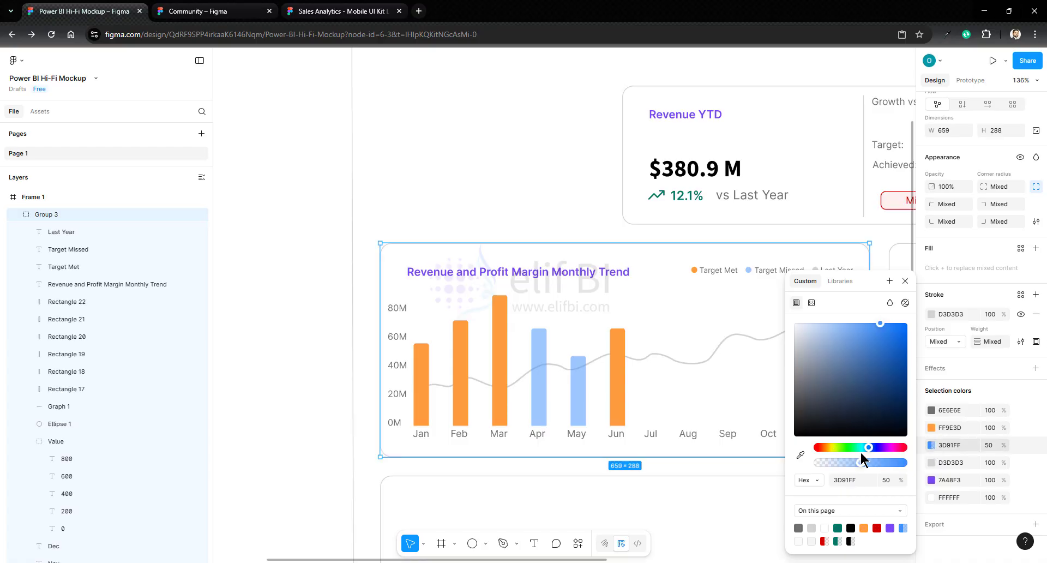
left_click(864, 527)
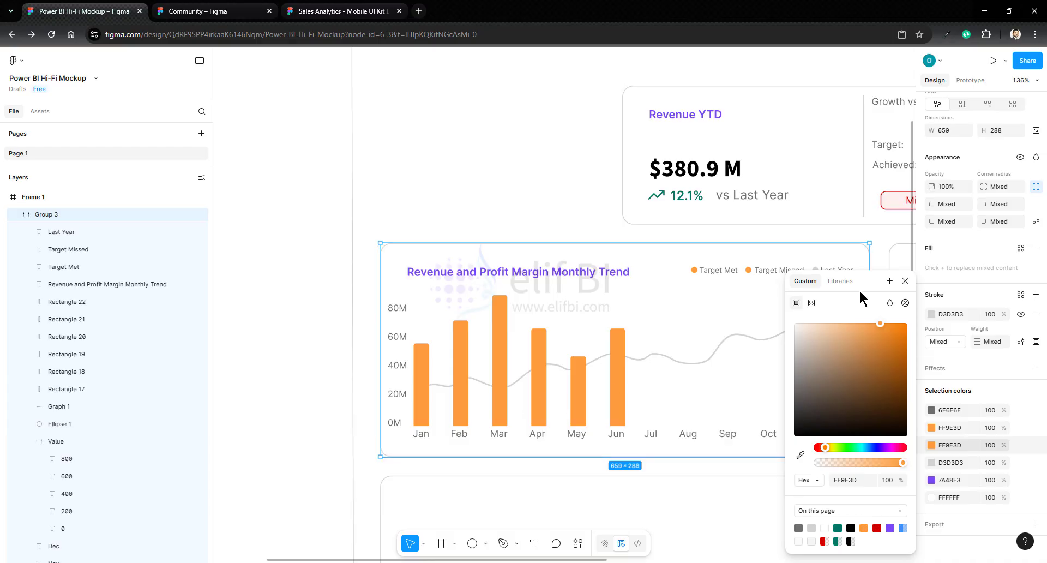
left_click(906, 281)
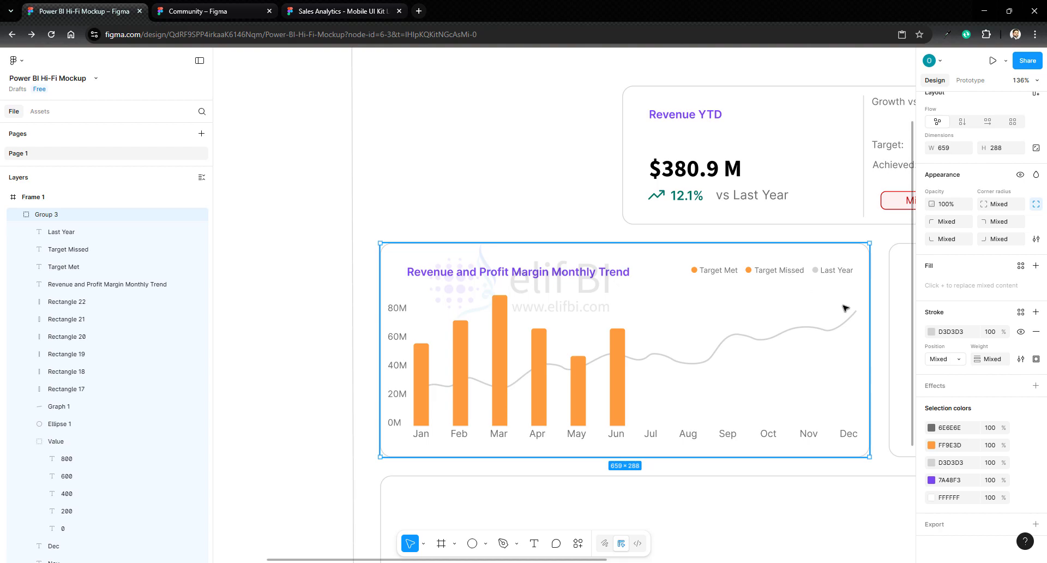
left_click(879, 327)
key("ctrl+z")
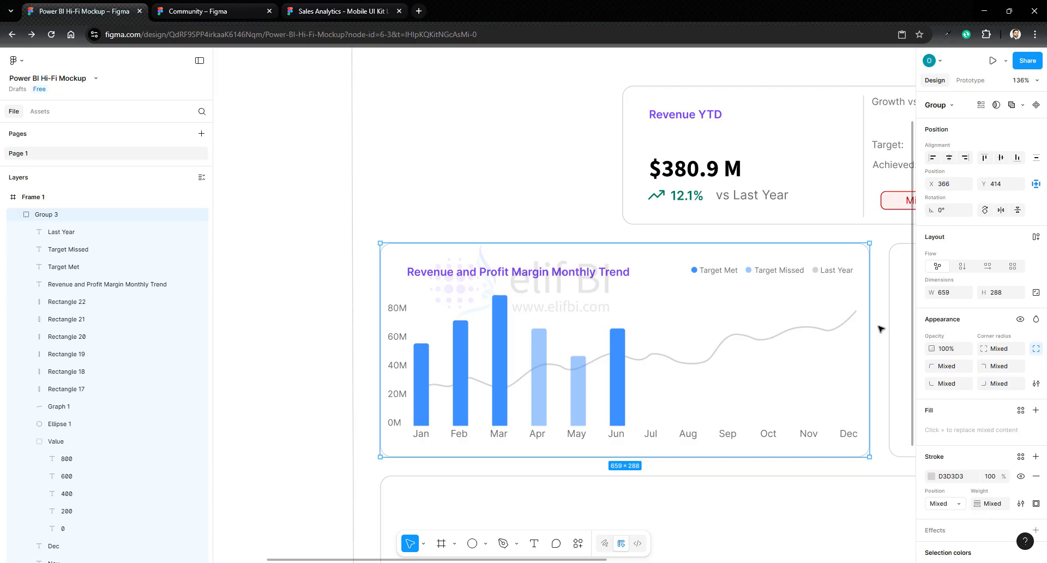
- Move the Revenue and Profit Margin Monthly Trend heading slightly up inside its container
scroll(383, 275, "right", 3)
left_click(383, 275)
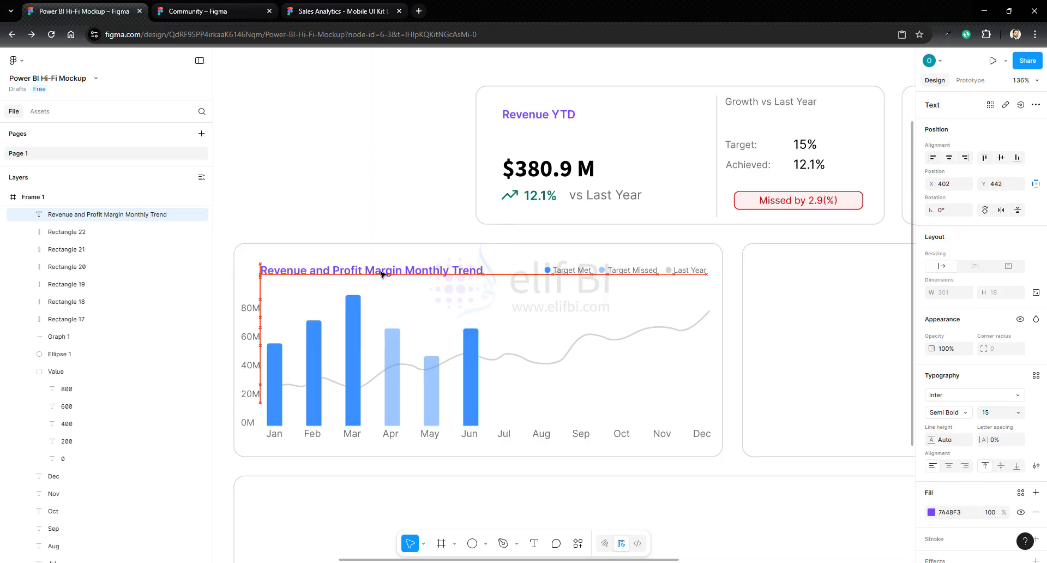
key("shift+Up")
left_click(276, 437)
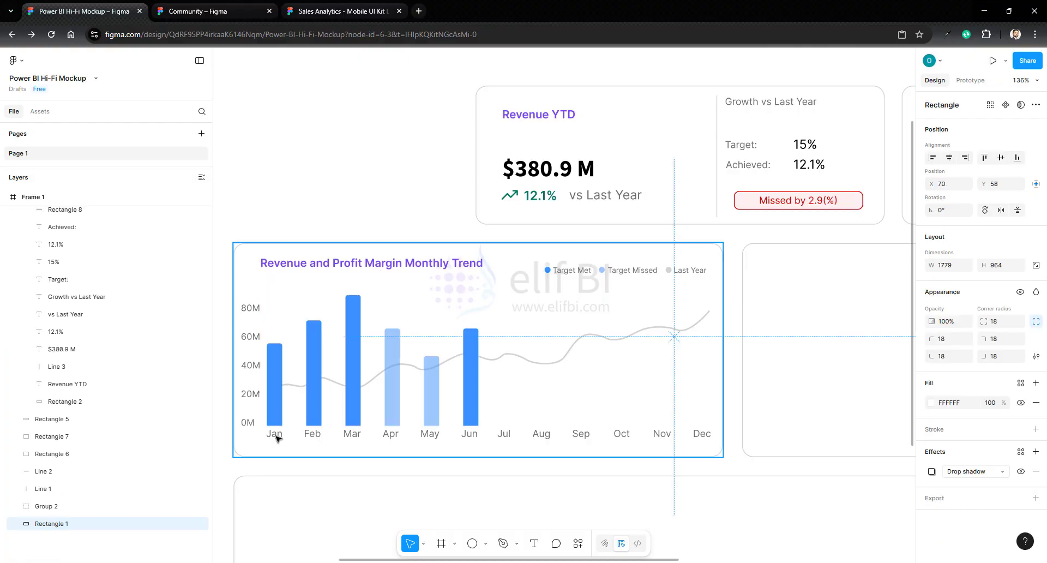
- Duplicate the Jan to Jun month labels and place the copies in a row above the bars at Y 463
left_click(274, 434)
double_click(275, 435)
left_click(310, 435, "shift")
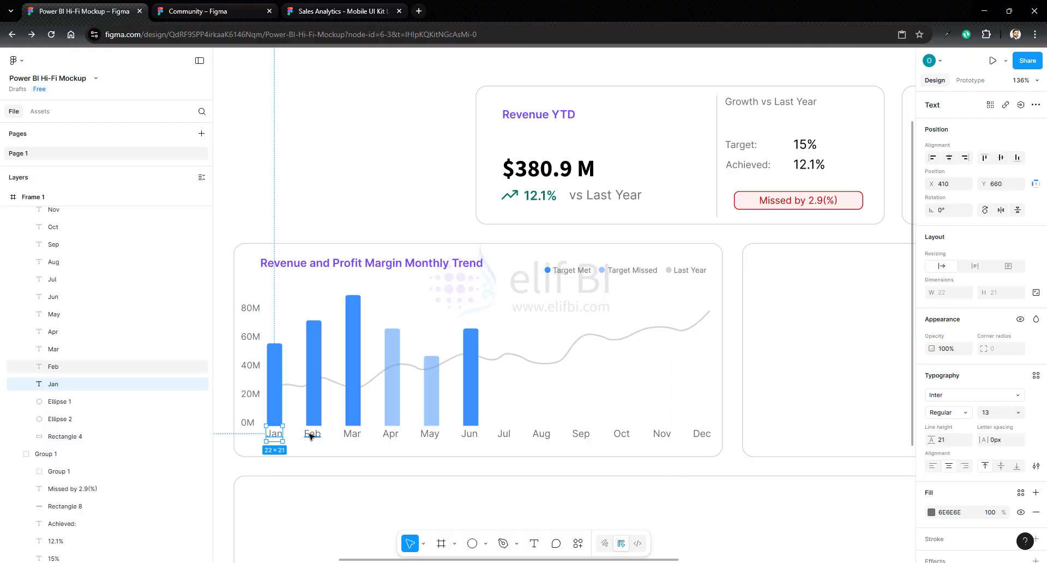
left_click(353, 436, "shift")
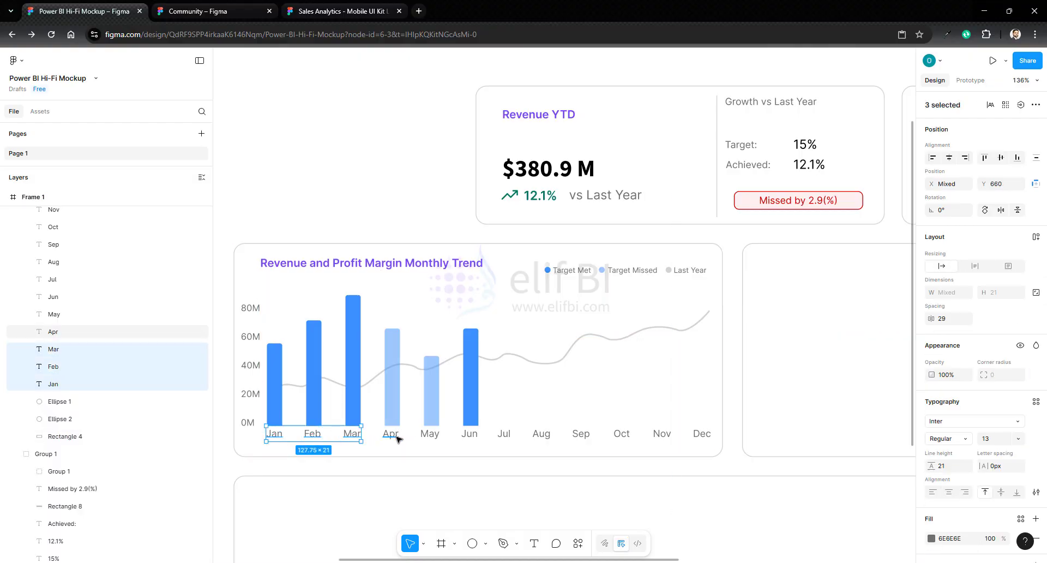
left_click(390, 434, "shift")
left_click(428, 435, "shift")
left_click(470, 436, "shift")
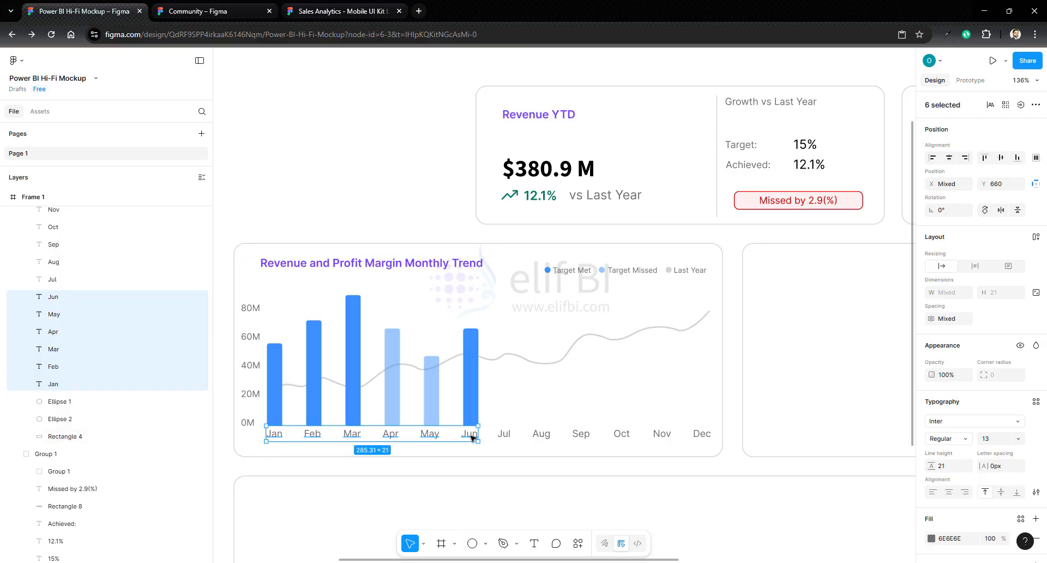
key("ctrl+d")
left_click_drag(470, 424, 471, 278)
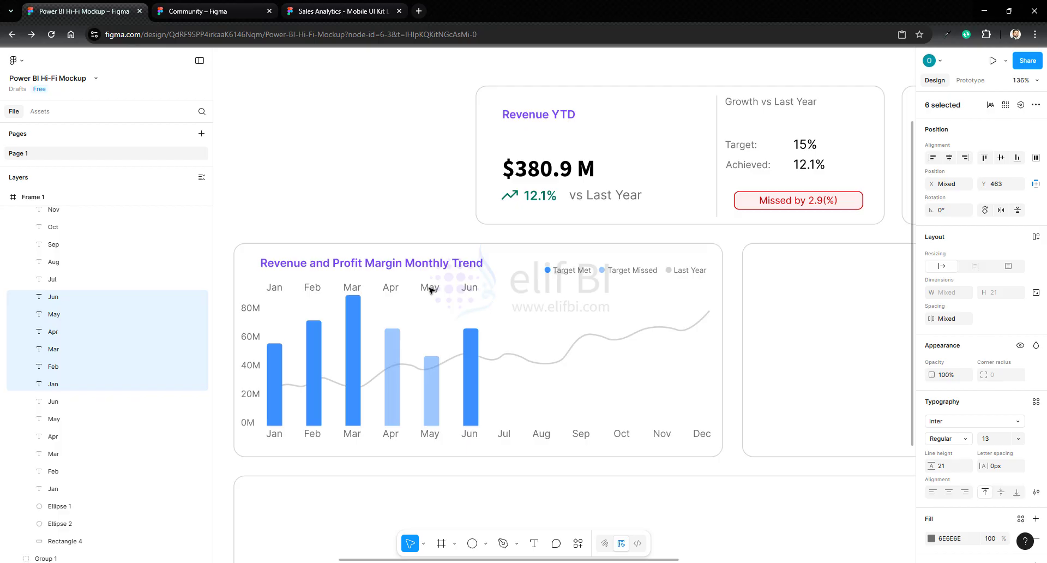
- Replace the copied labels above the Jan to Jun bars with 30%, 24%, 10%, 17%, 26% and 28%
left_click(276, 289)
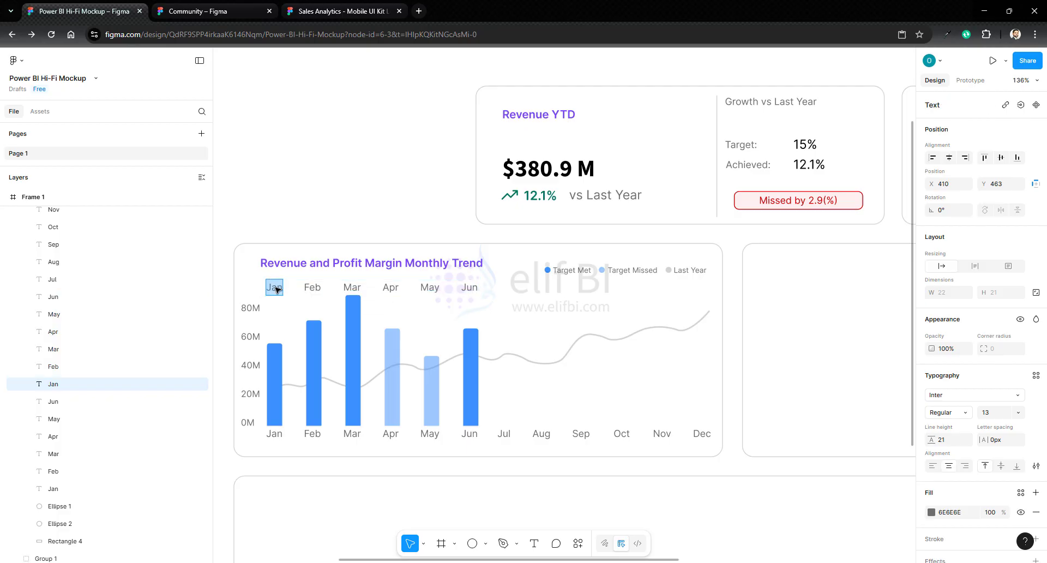
type("30%")
double_click(316, 288)
type("24%")
double_click(353, 288)
type("10%")
double_click(391, 288)
type("17%")
double_click(430, 288)
type("26%")
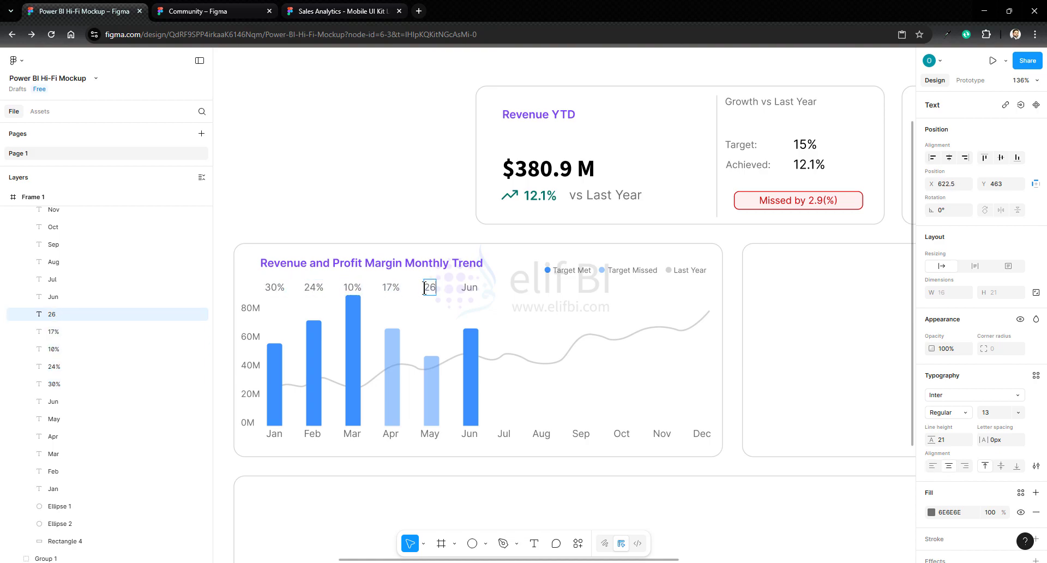
- Fill the 30%, 26% and 28% labels above the bars with green 047867
left_click(275, 289)
left_click(430, 289, "shift")
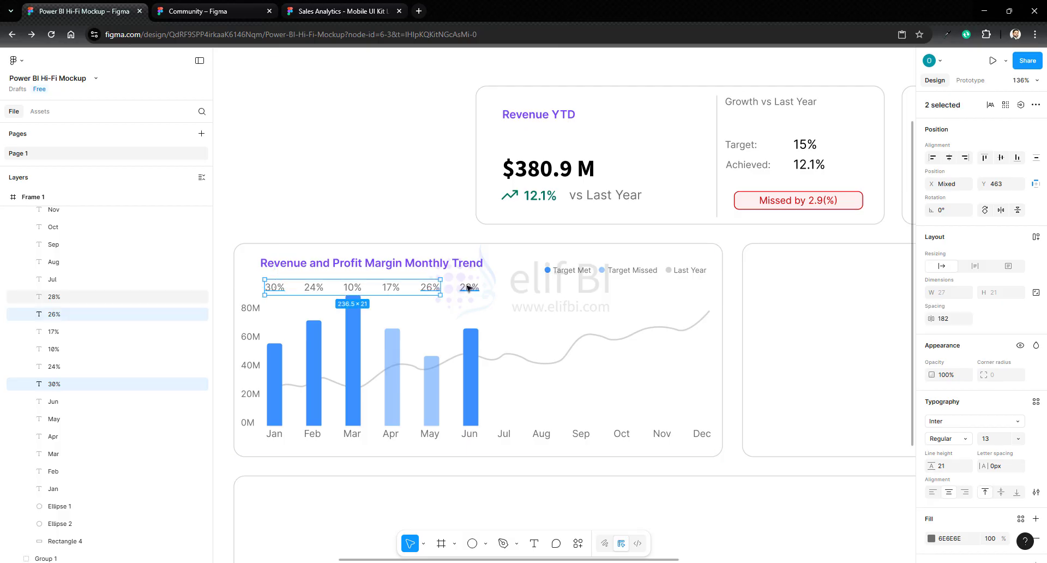
left_click(469, 287, "shift")
scroll(936, 543, "down", 2)
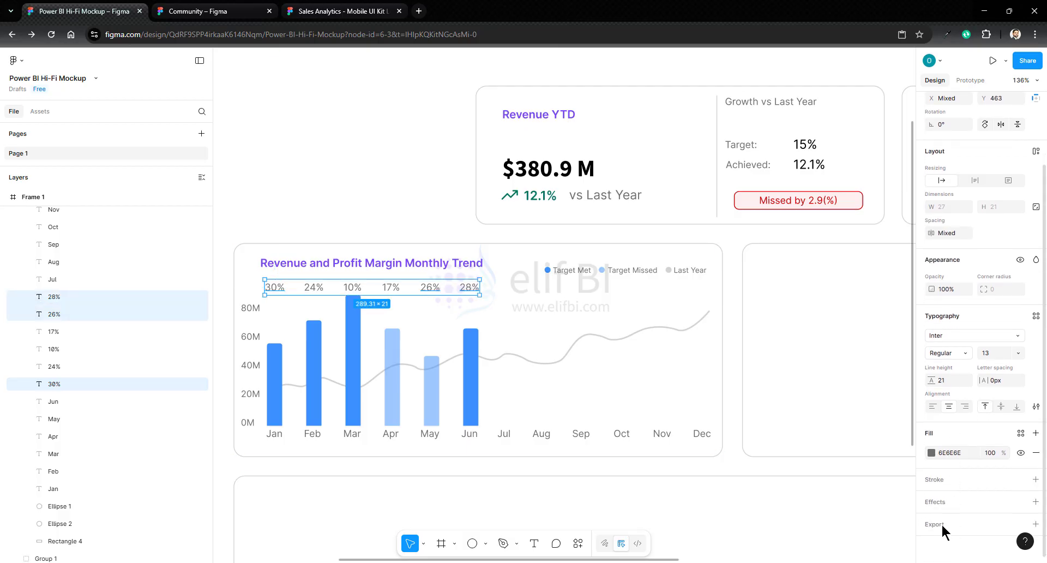
left_click(932, 453)
left_click(838, 527)
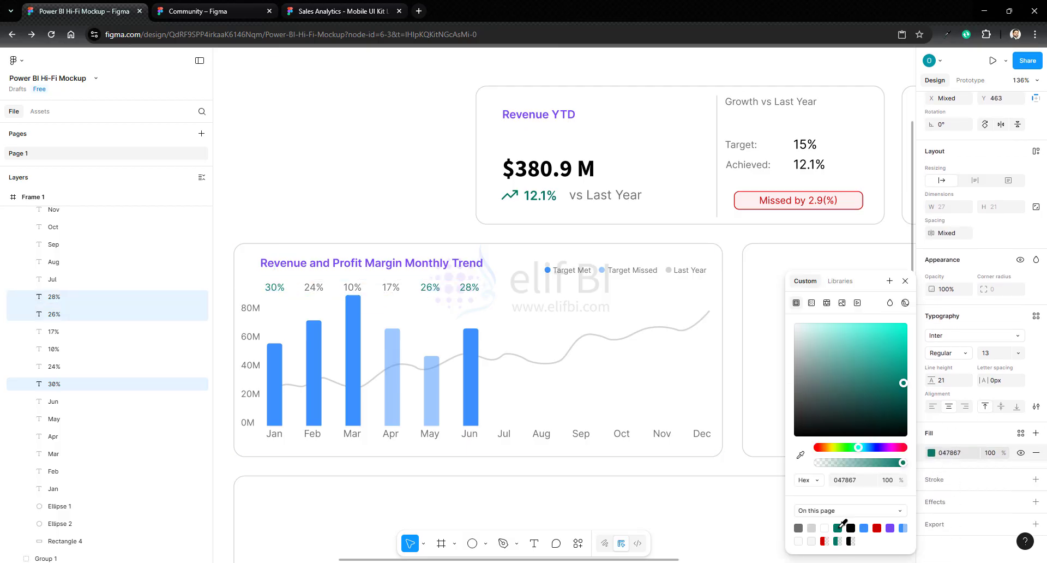
- Fill the 24% label above the Feb bar with orange DE7803
left_click(313, 287)
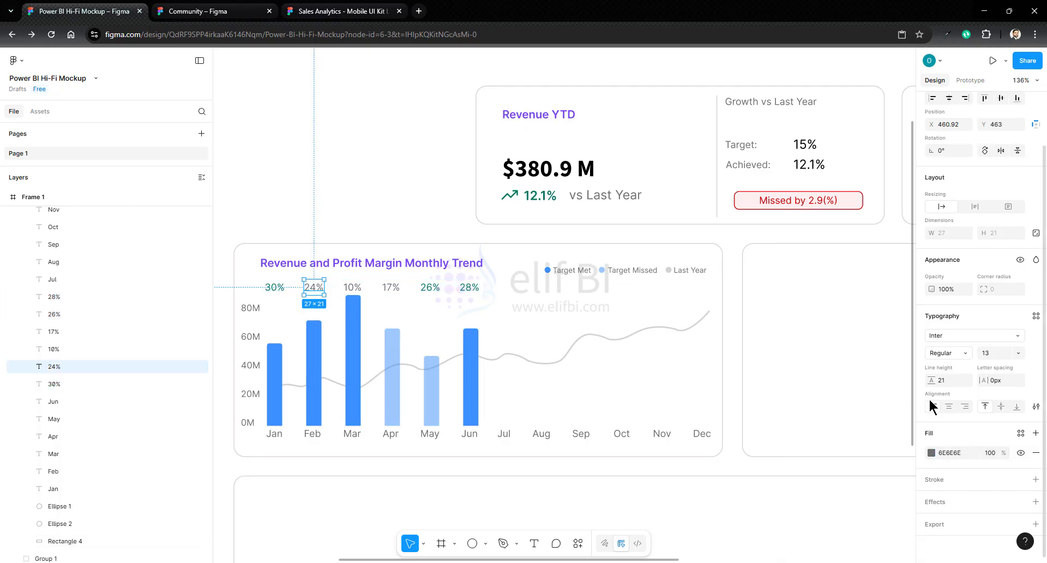
left_click(931, 453)
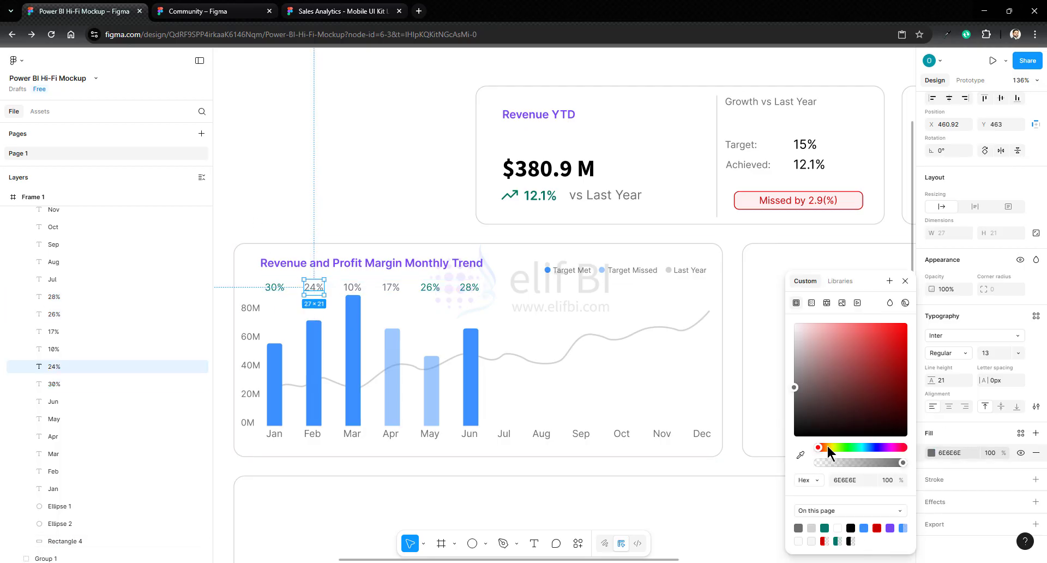
left_click_drag(828, 452, 825, 452)
left_click(906, 338)
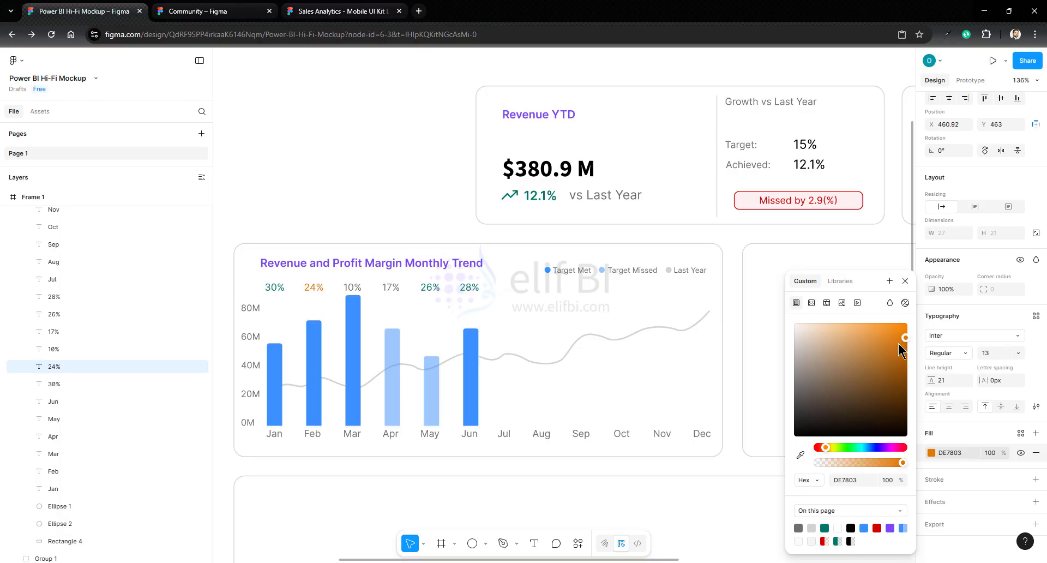
- Fill the 10% and 17% labels above the Mar and Apr bars with the page's red
left_click(351, 287)
left_click(390, 287, "shift")
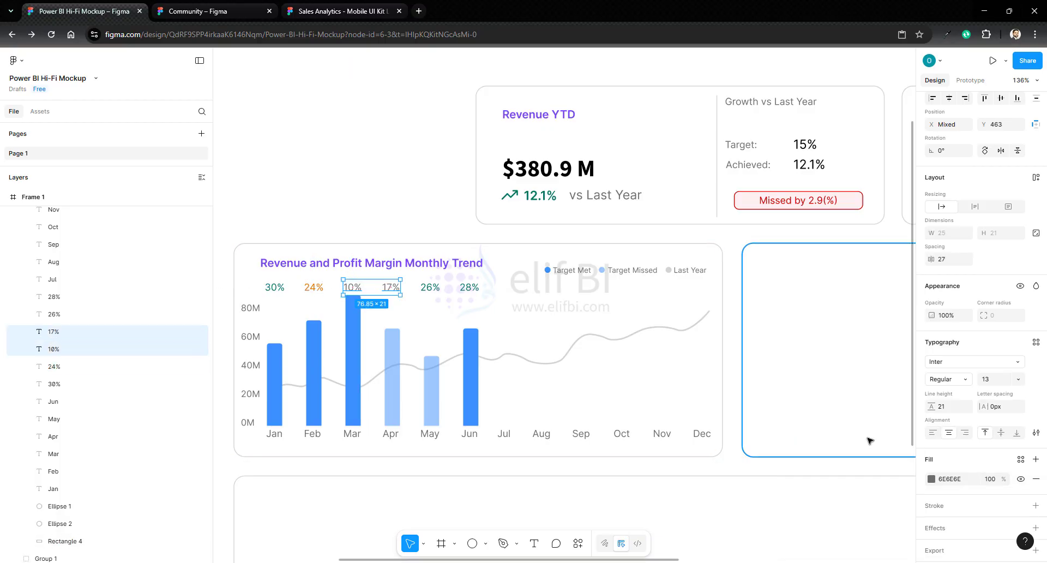
left_click(931, 479)
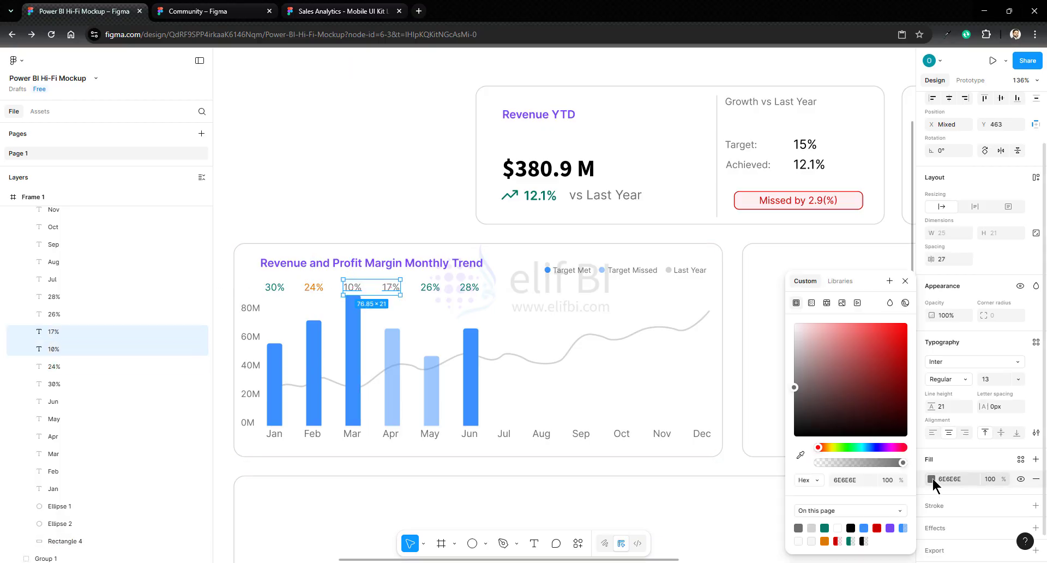
left_click(877, 528)
left_click(409, 201)
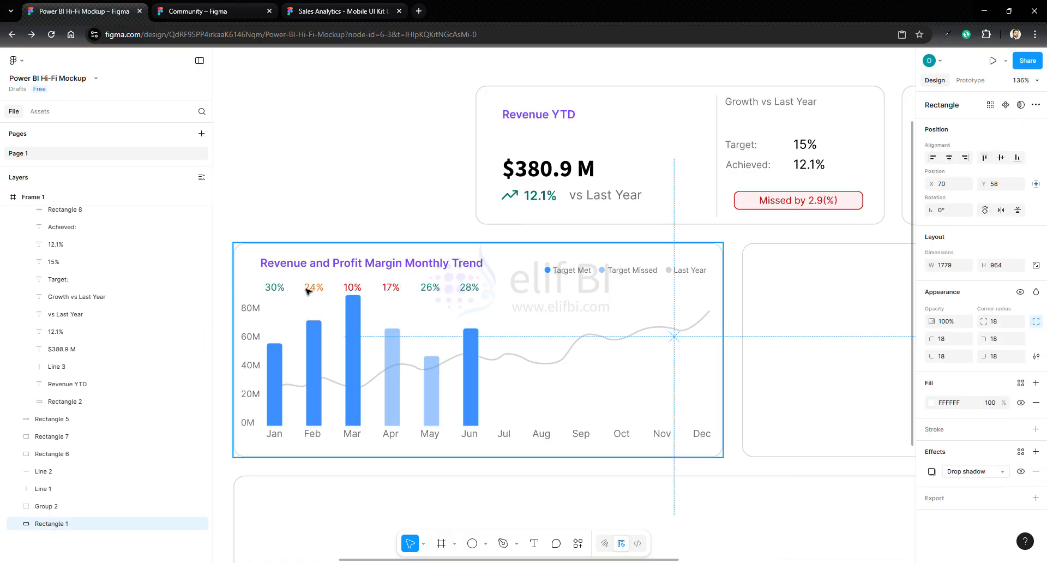
- Copy the Mar to Jun bars of the monthly trend chart into the empty second container
scroll(313, 291, "right", 6)
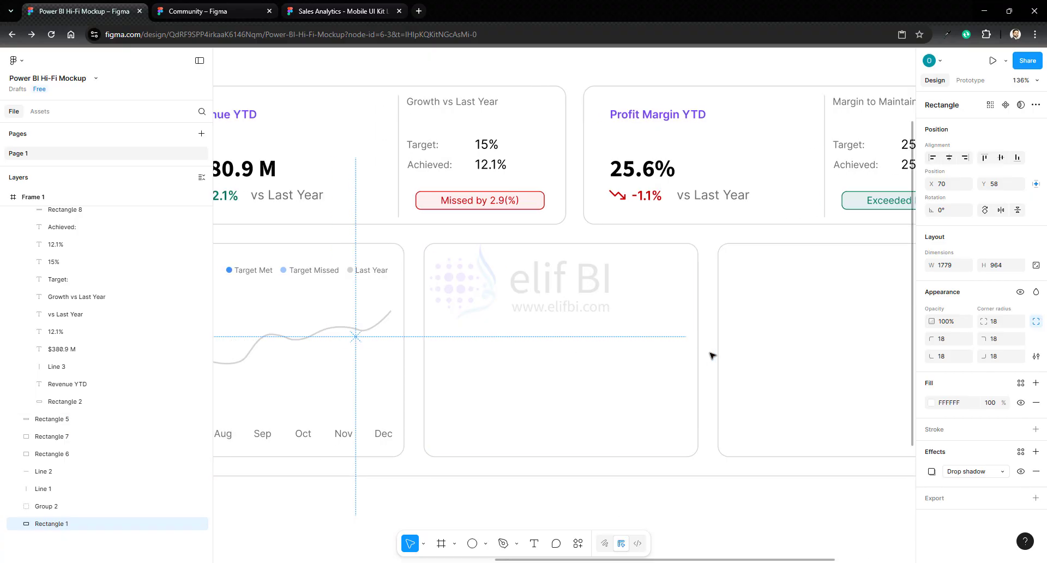
left_click_drag(660, 561, 507, 560)
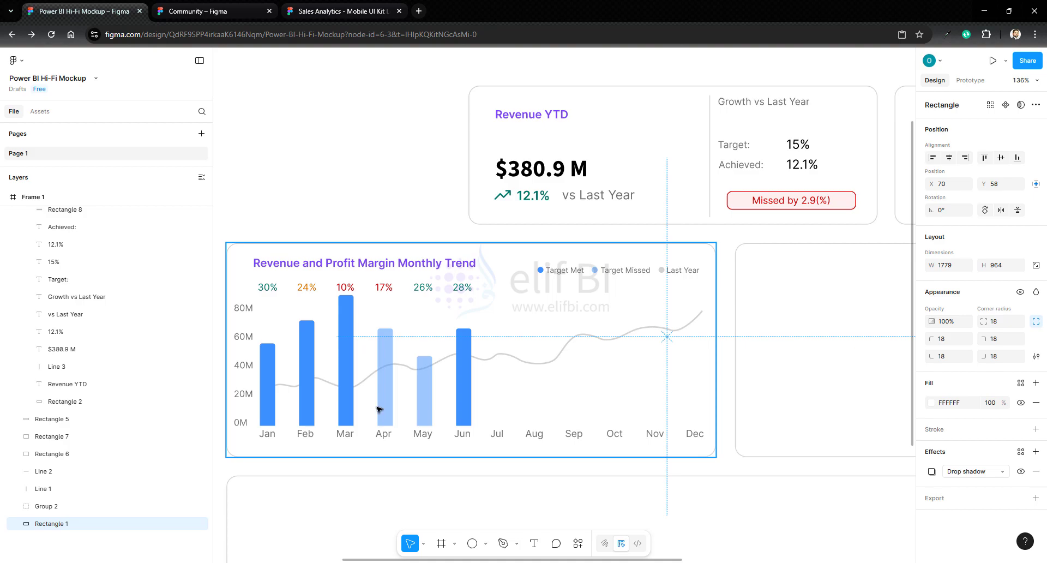
left_click(346, 376)
left_click(346, 376)
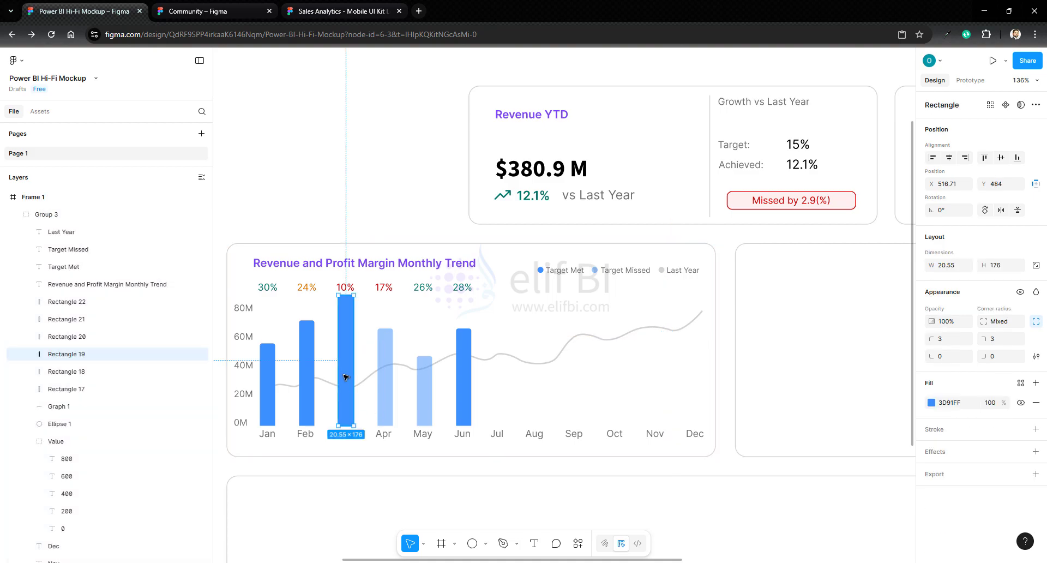
left_click(391, 381, "shift")
left_click(426, 389, "shift")
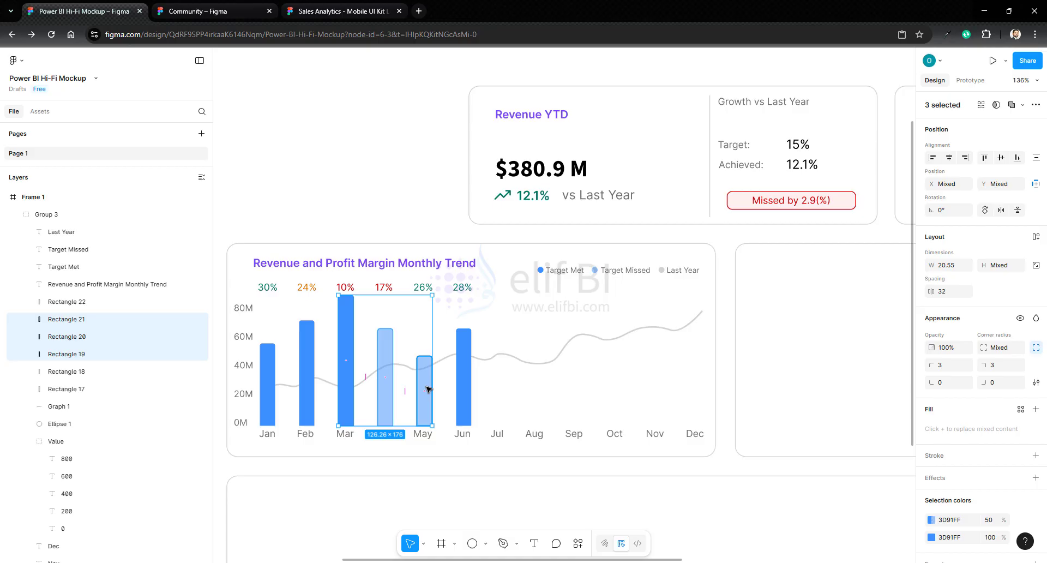
left_click(468, 384, "shift")
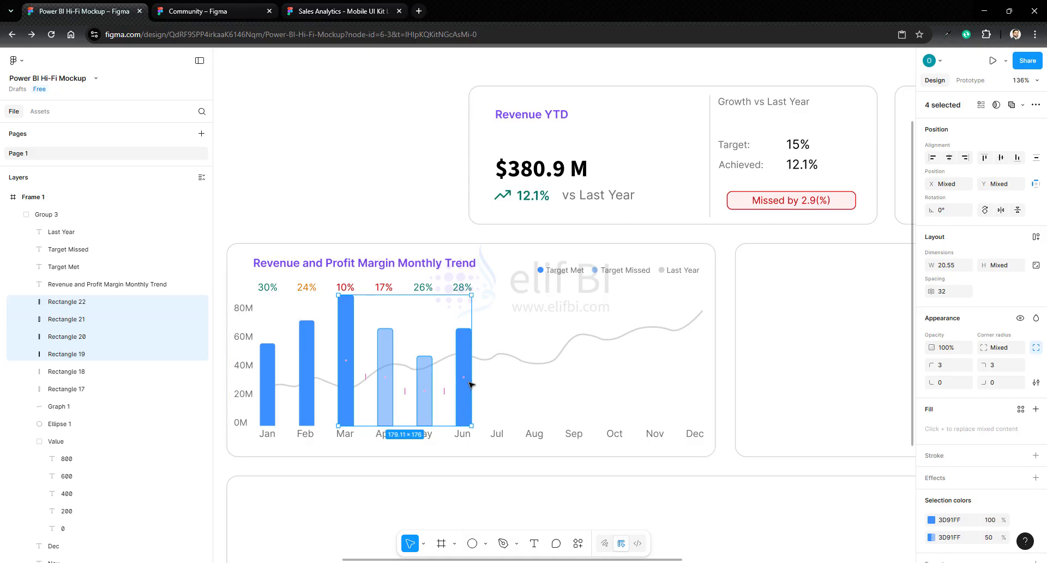
left_click(832, 354)
key("ctrl+v")
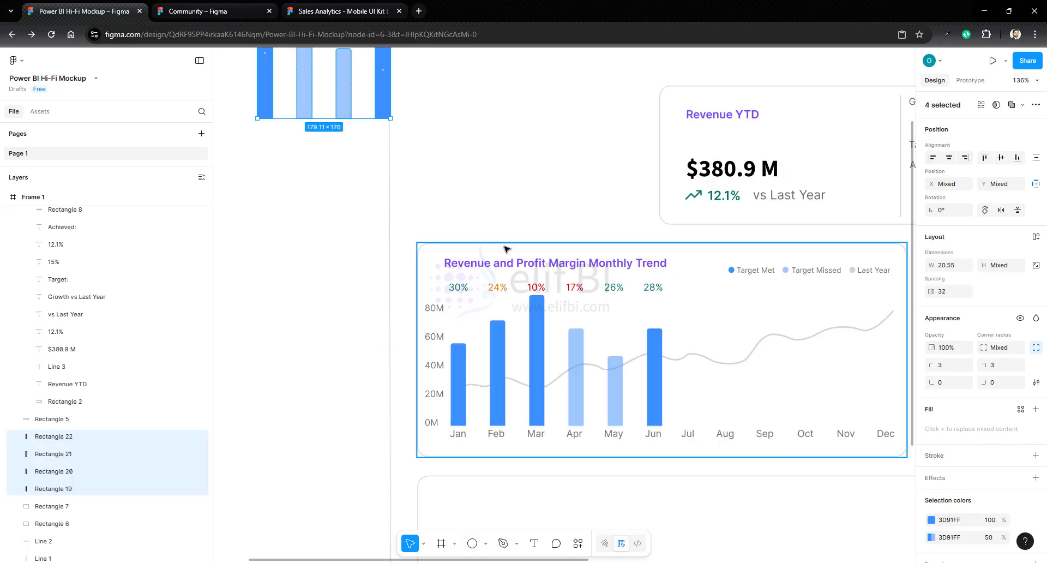
left_click_drag(347, 86, 818, 380)
scroll(639, 334, "right", 3)
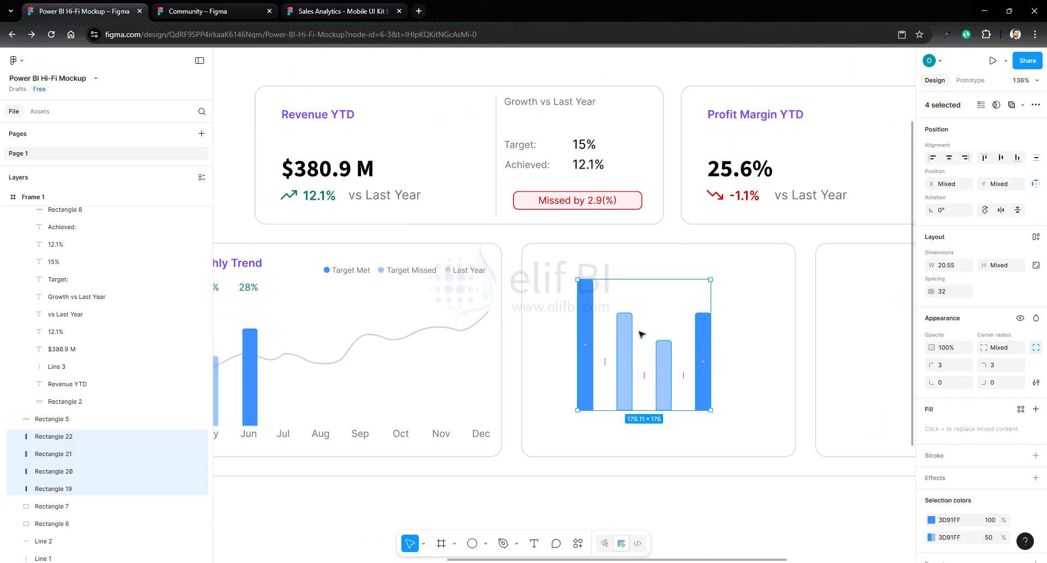
- Group the four copied bars, rotate the group 90° and flip it both horizontally and vertically
right_click(633, 333)
left_click(671, 317)
left_click(945, 212)
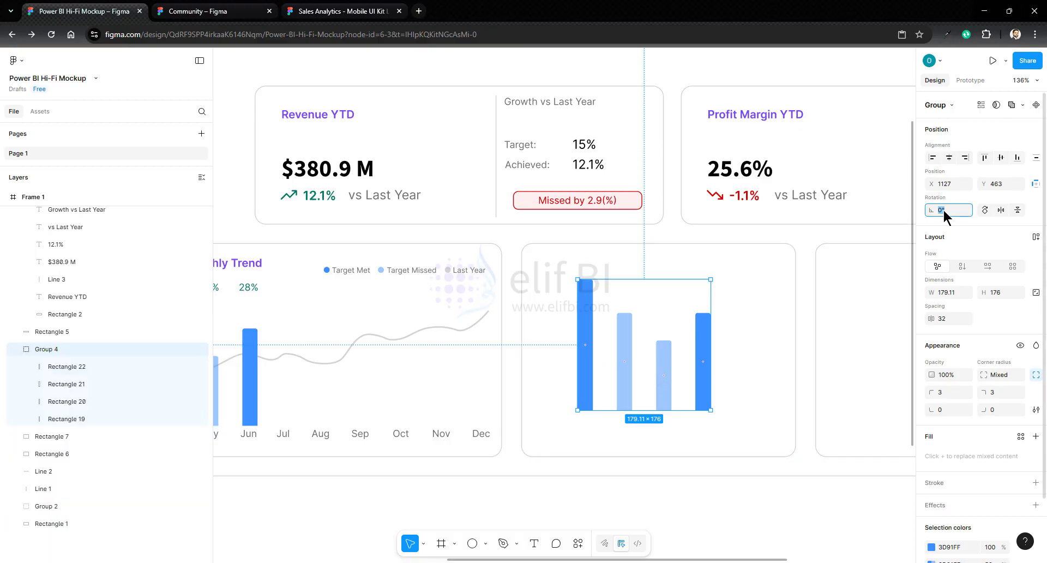
type("90")
key("Return")
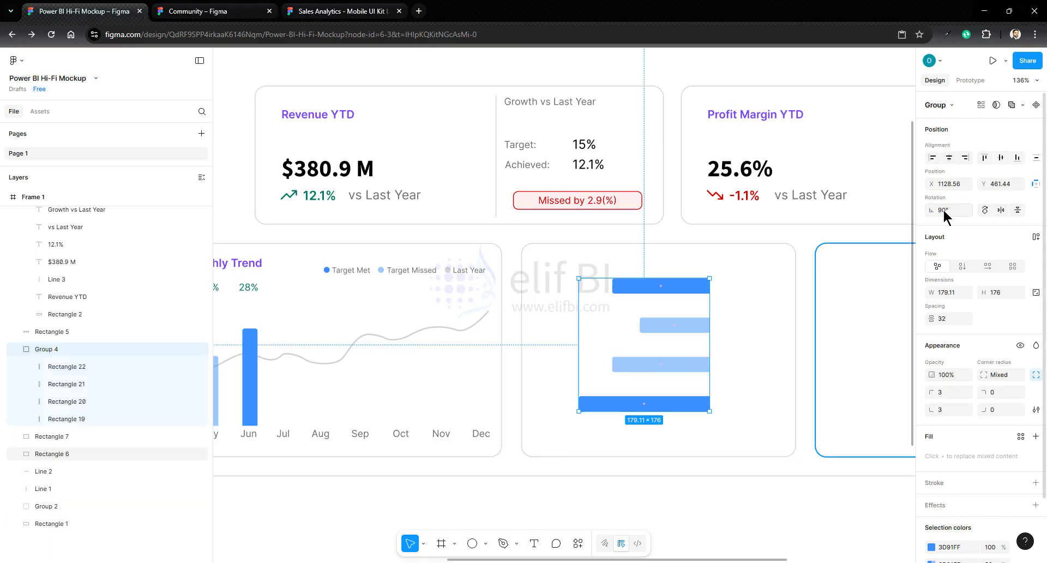
left_click(1002, 211)
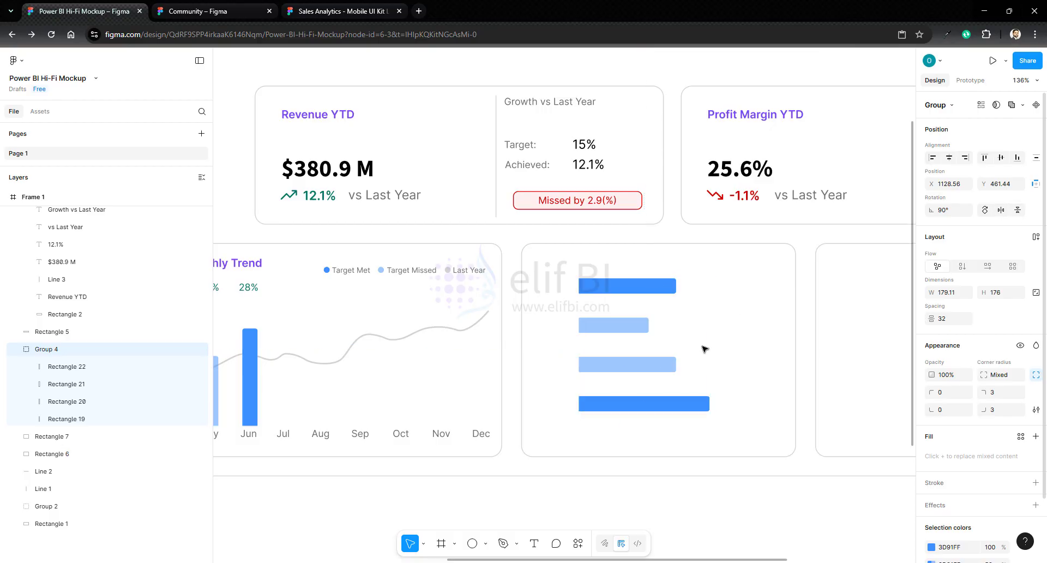
left_click(1018, 210)
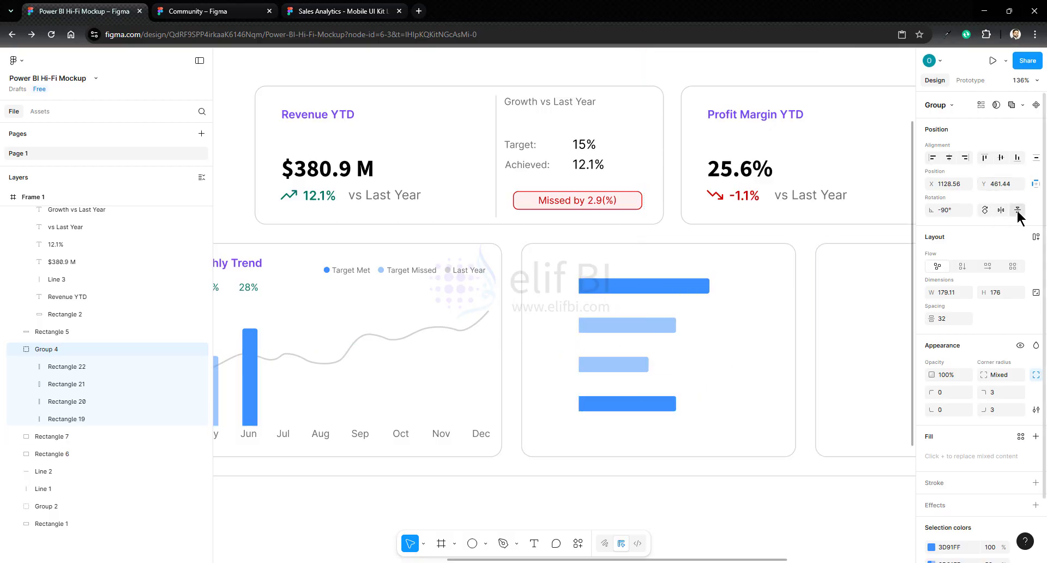
- Ungroup the horizontal bars and group them together with the second container's rectangle
key("ctrl+shift+g")
left_click(759, 417)
left_click_drag(806, 240, 519, 469)
right_click(706, 375)
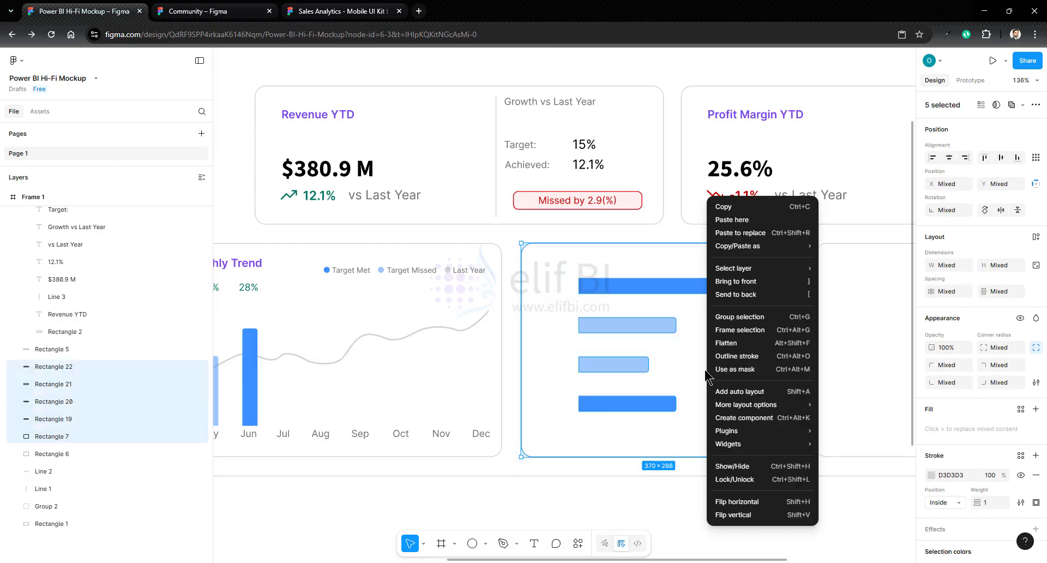
left_click(750, 318)
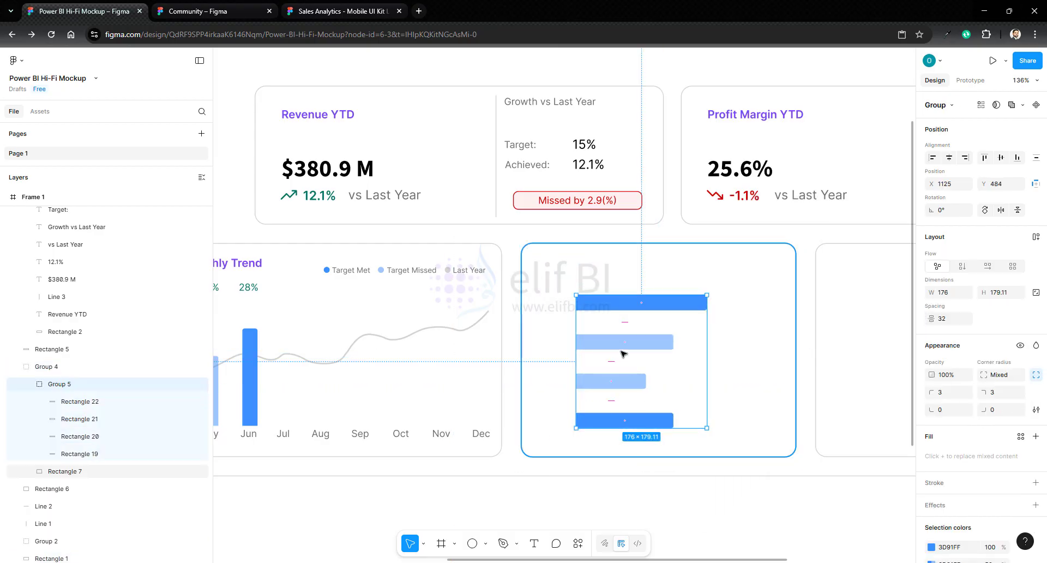
- Make the light blue horizontal bars fully opaque so they match the solid blue bars
scroll(956, 499, "down", 1)
scroll(954, 499, "down", 3)
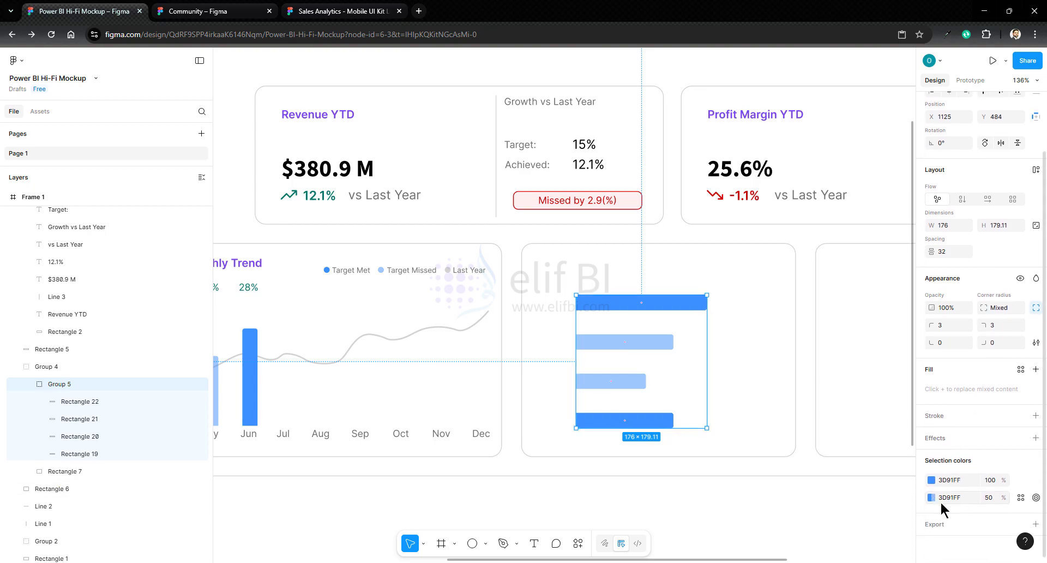
left_click(930, 497)
left_click(851, 527)
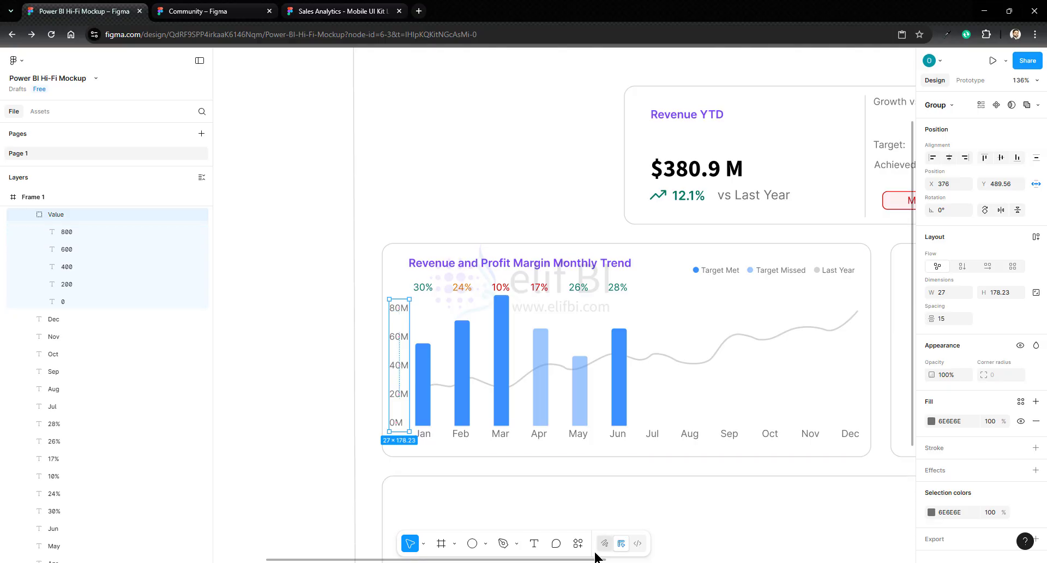
- Paste a copy of the monthly chart's value-axis labels beside the start of the horizontal bars and delete its 60M label
left_click_drag(589, 561, 795, 560)
left_click(758, 441)
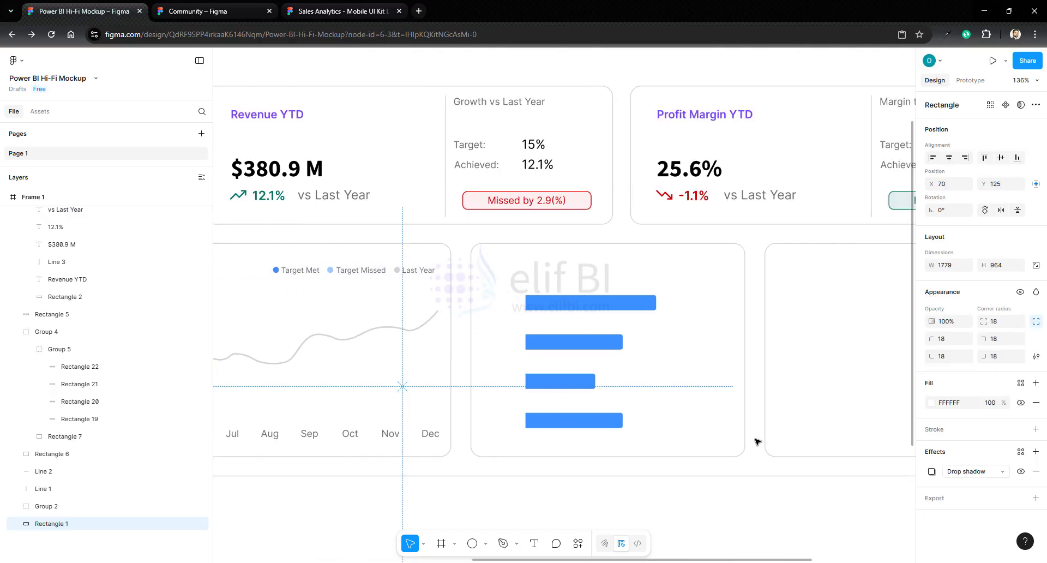
key("ctrl+v")
left_click_drag(562, 251, 505, 305)
left_click(508, 336)
key("Delete")
left_click(509, 329)
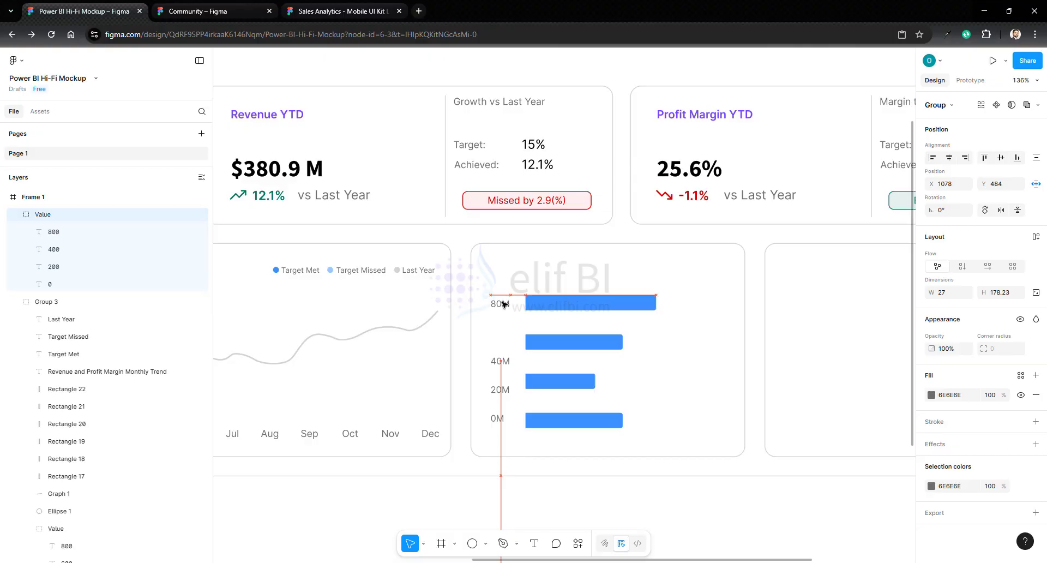
- Replace the four copied axis labels, in order downwards, with East, South, North and West
double_click(505, 304)
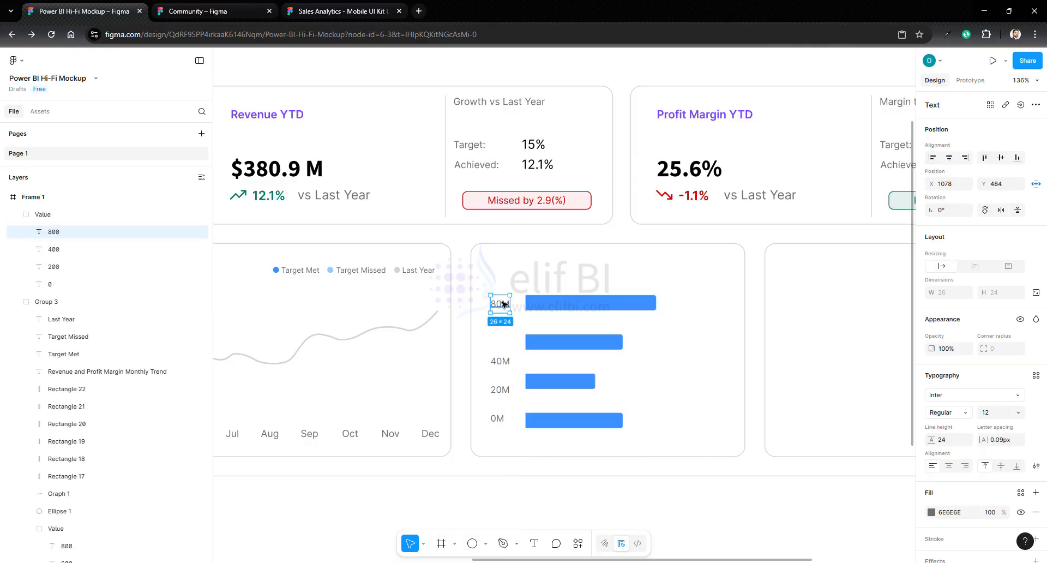
double_click(504, 305)
type("East")
double_click(497, 360)
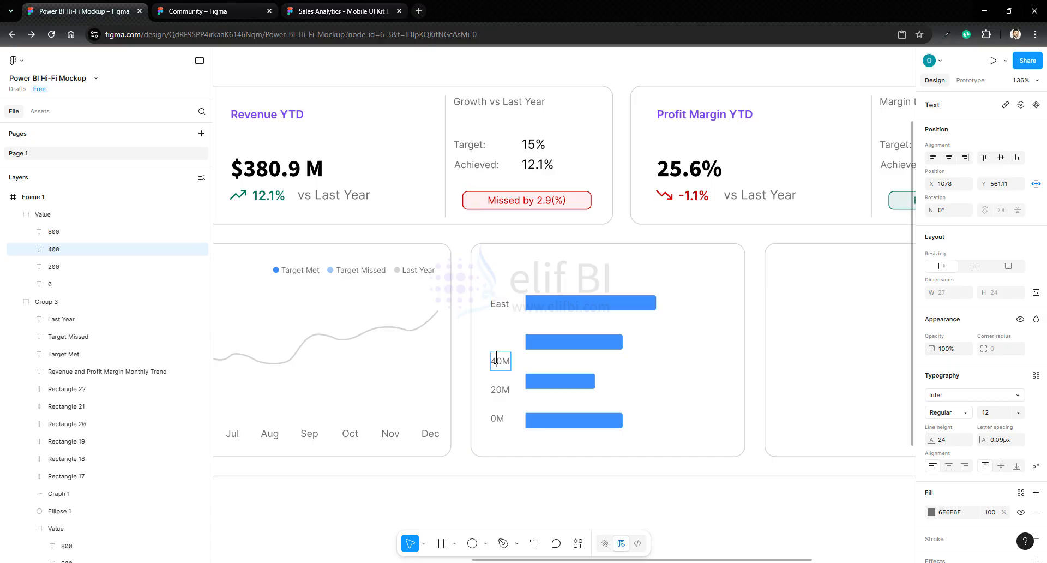
type("South")
double_click(502, 391)
type("North")
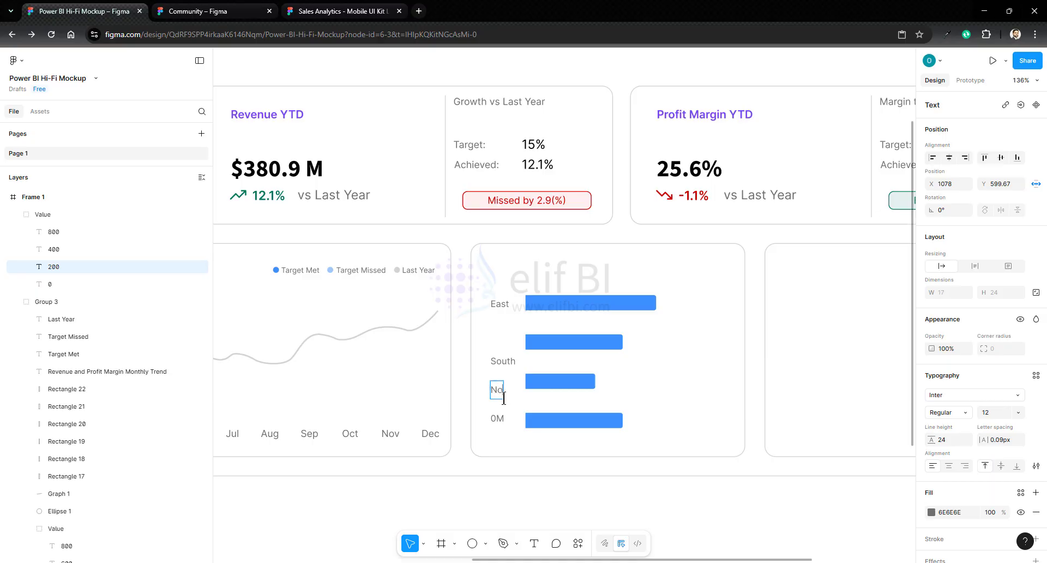
double_click(499, 418)
type("West")
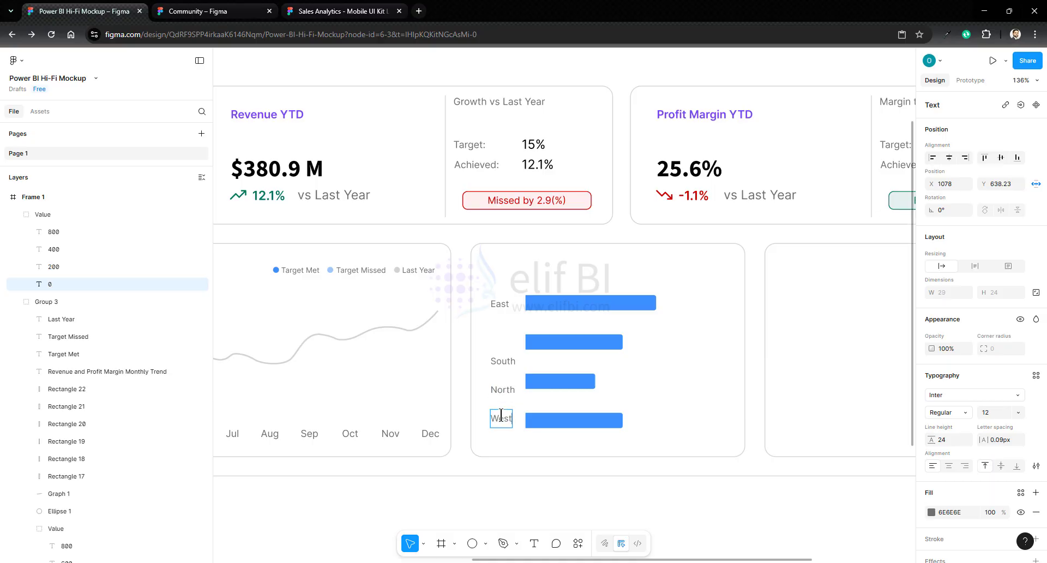
- Distribute the four region labels with even vertical spacing alongside the bars
key("Escape")
key("ctrl+a")
left_click(1036, 157)
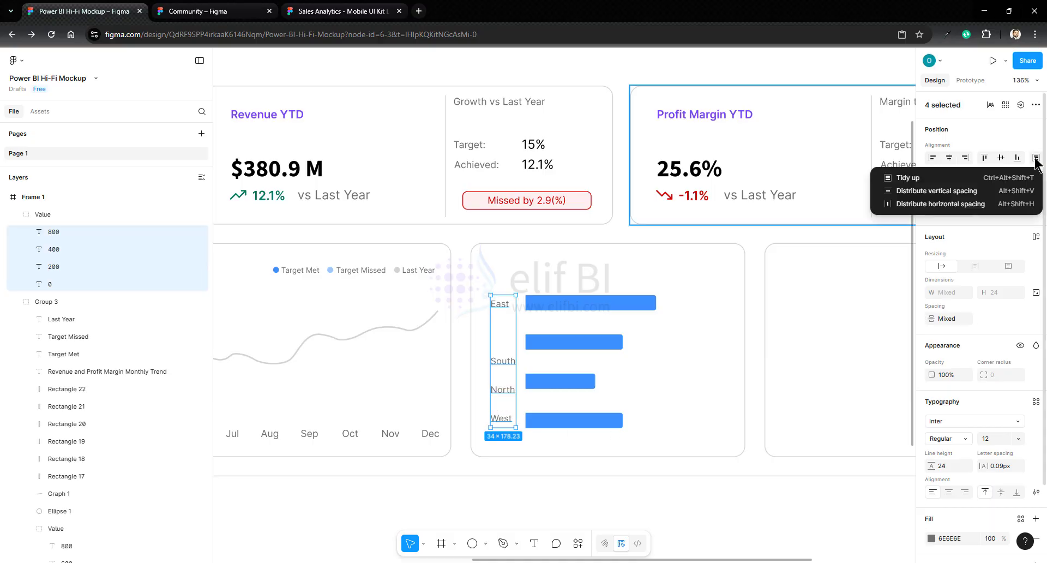
left_click(927, 190)
left_click(753, 344)
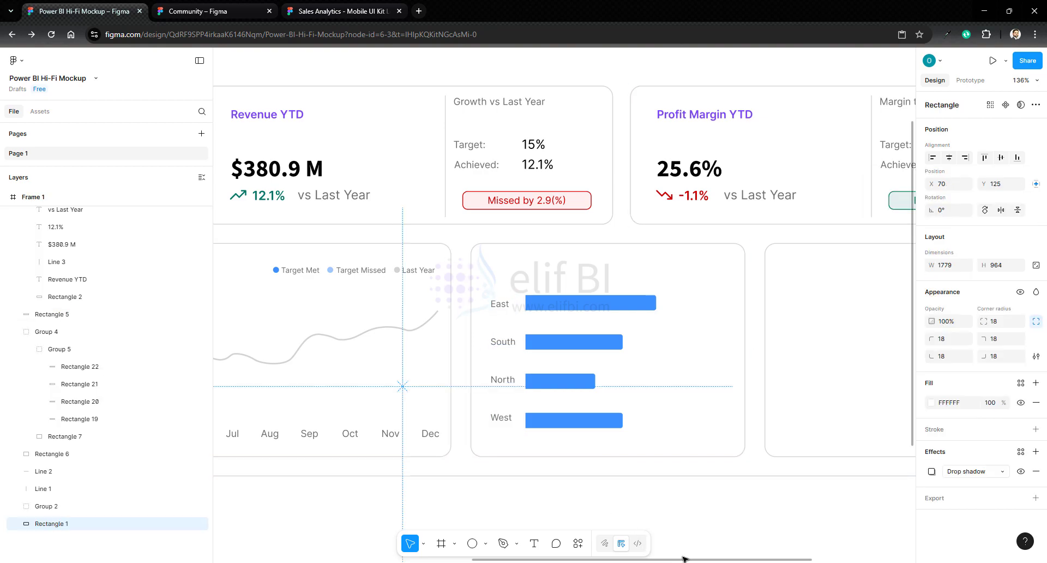
- Copy the monthly trend chart's title into the second container above the horizontal bars
left_click_drag(692, 559, 520, 559)
double_click(402, 264)
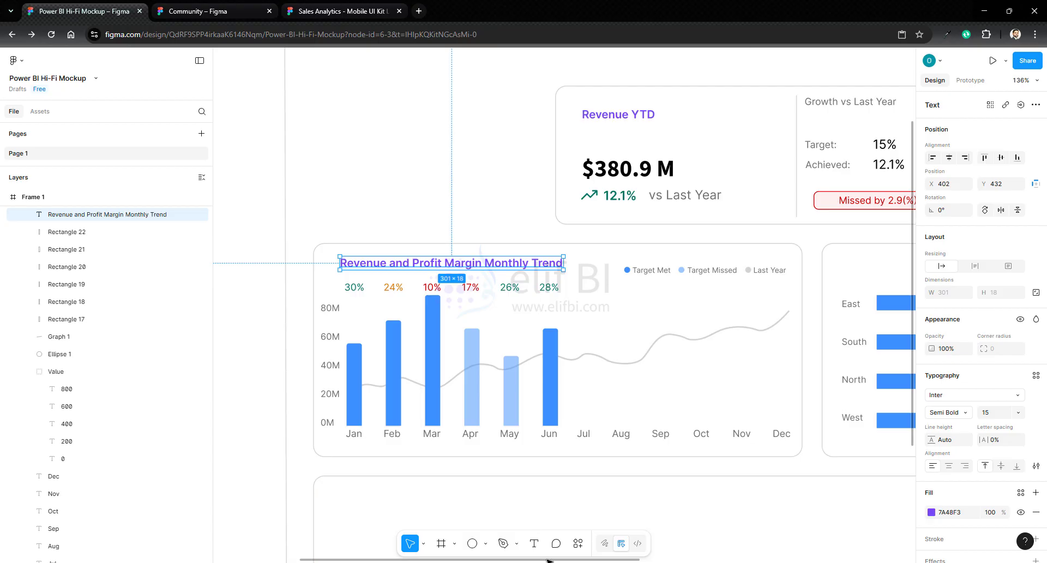
scroll(598, 334, "right", 7)
left_click(598, 334)
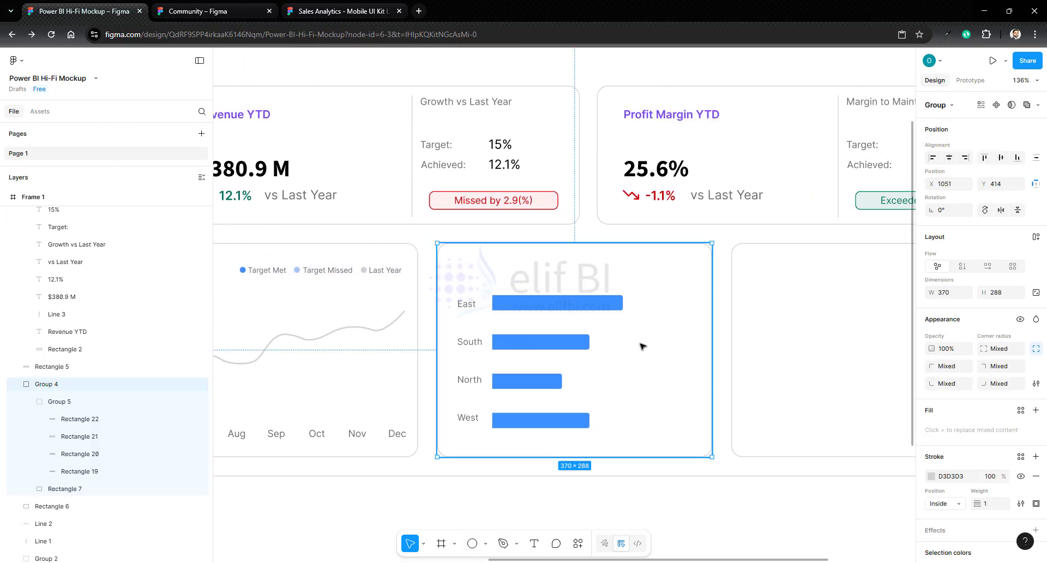
key("ctrl+v")
- Change the copied chart title's text to Revenue by Region
double_click(526, 267)
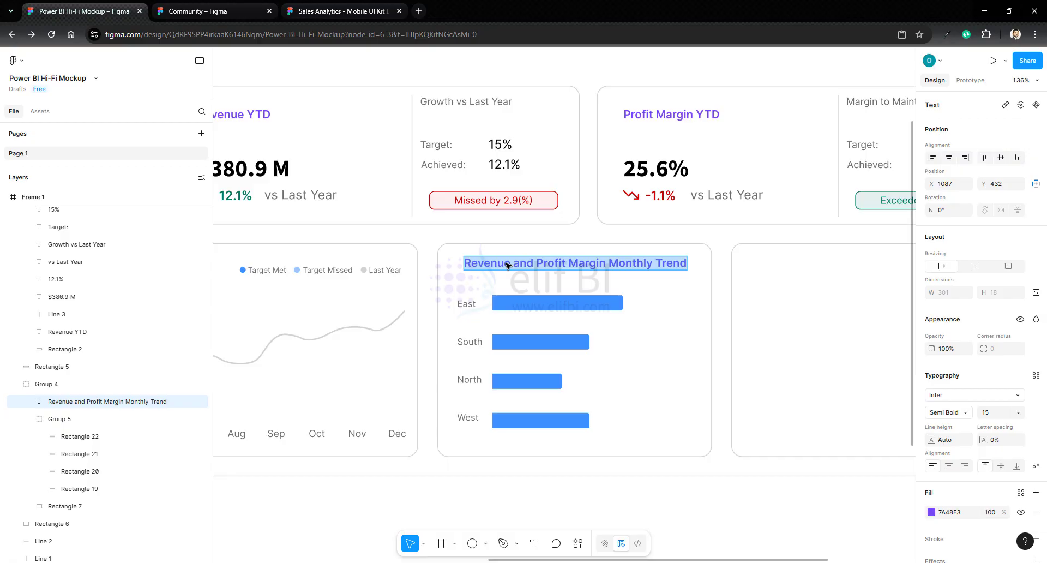
type("Revenue b")
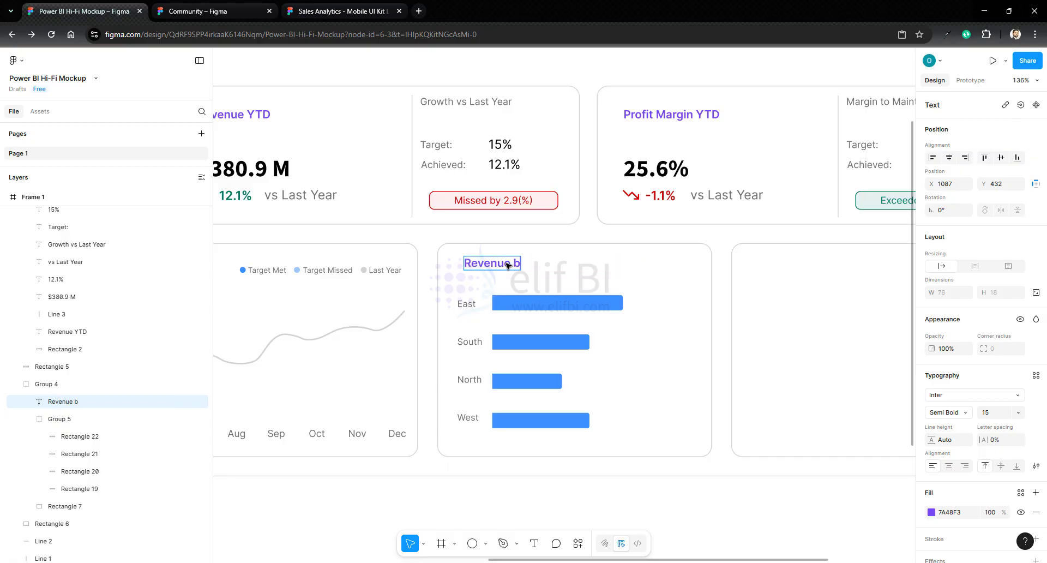
type("y Region")
key("Escape")
left_click(729, 308)
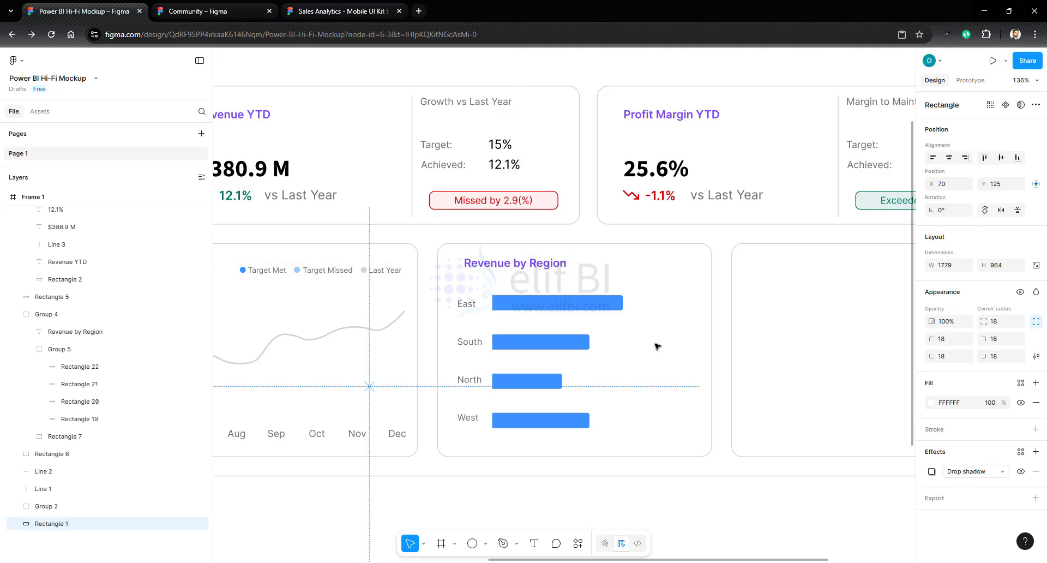
- Place a copy of the East label just past the end of the East bar and change its text to $18M
left_click_drag(685, 560, 745, 560)
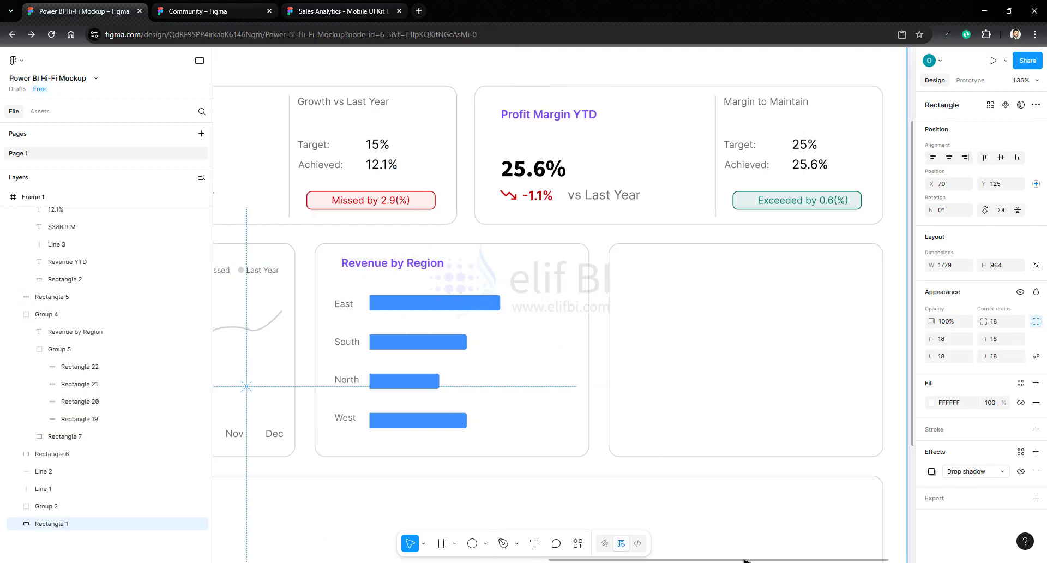
double_click(351, 309)
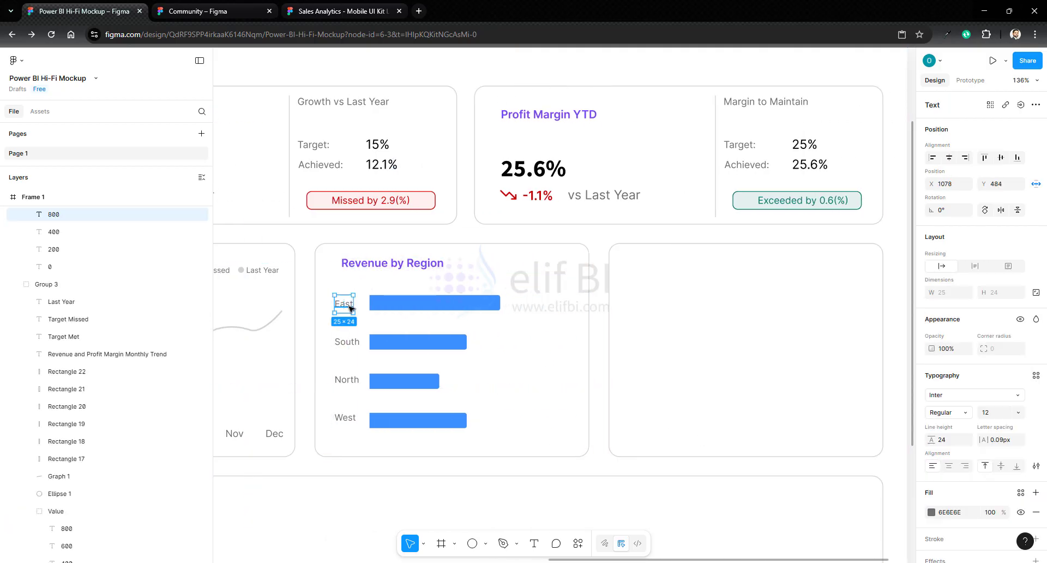
left_click(600, 328)
key("ctrl+v")
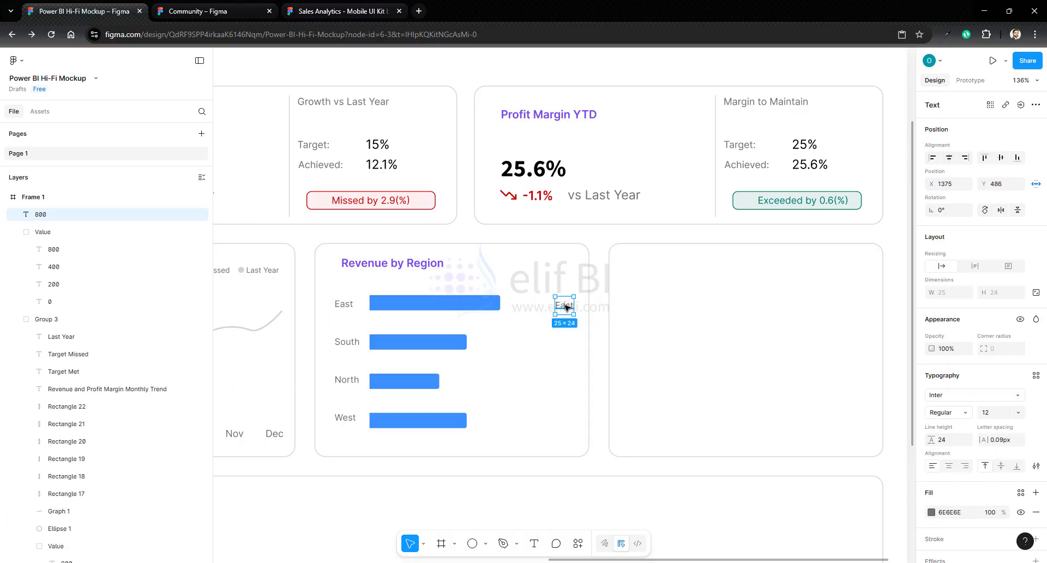
left_click_drag(568, 308, 525, 304)
double_click(525, 302)
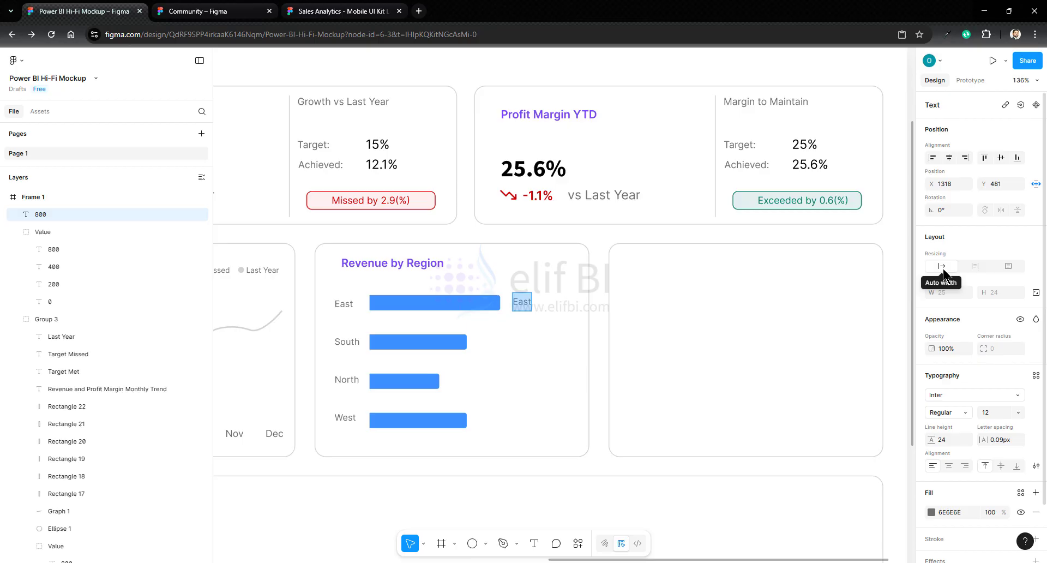
type("$18M")
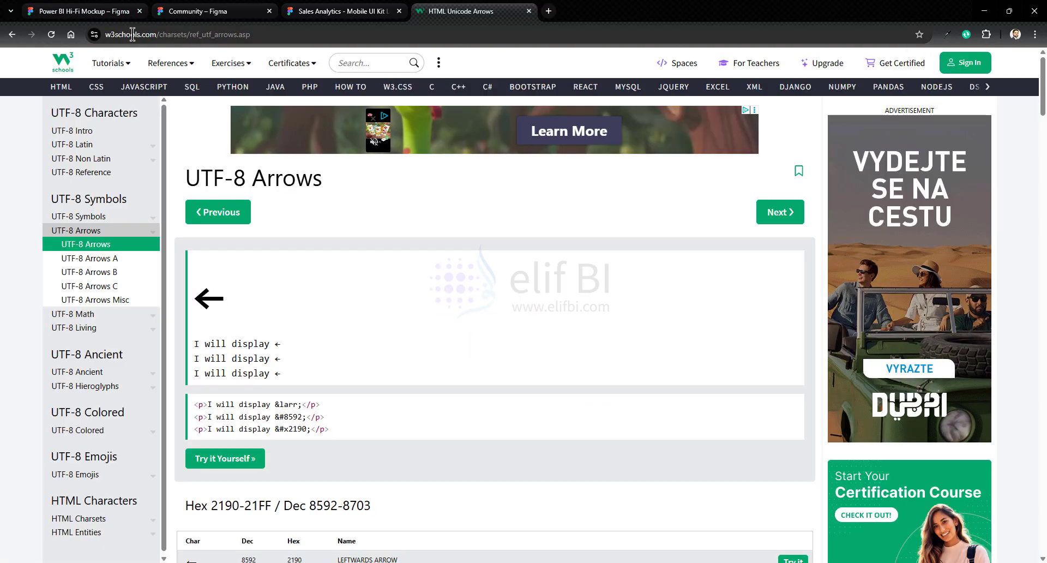
- Copy the downwards arrow from the W3Schools arrows page and, back in Figma, complete the East value label as "$18M | ↓-3%"
scroll(293, 345, "down", 4)
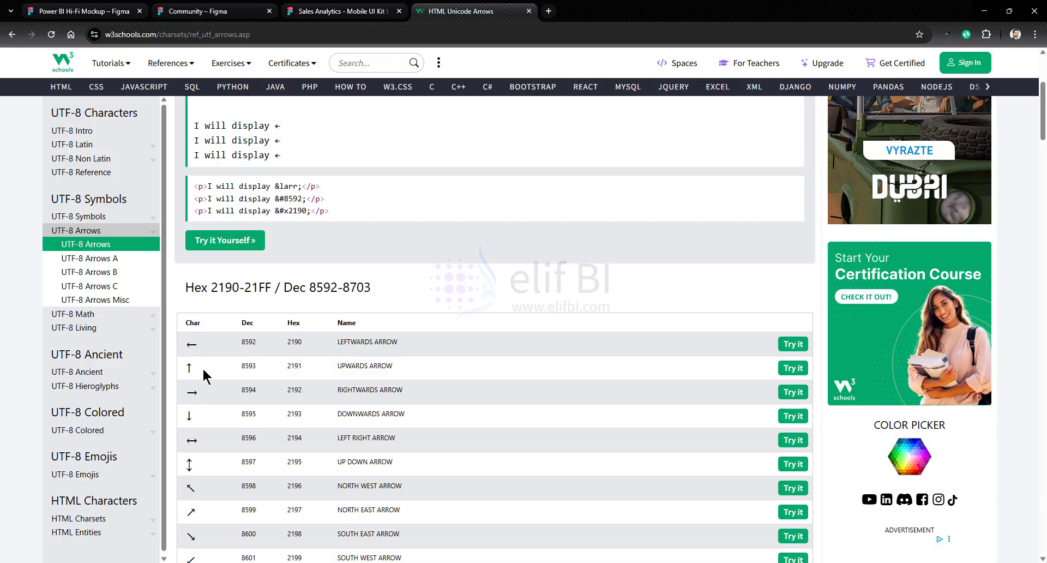
double_click(190, 416)
key("ctrl+c")
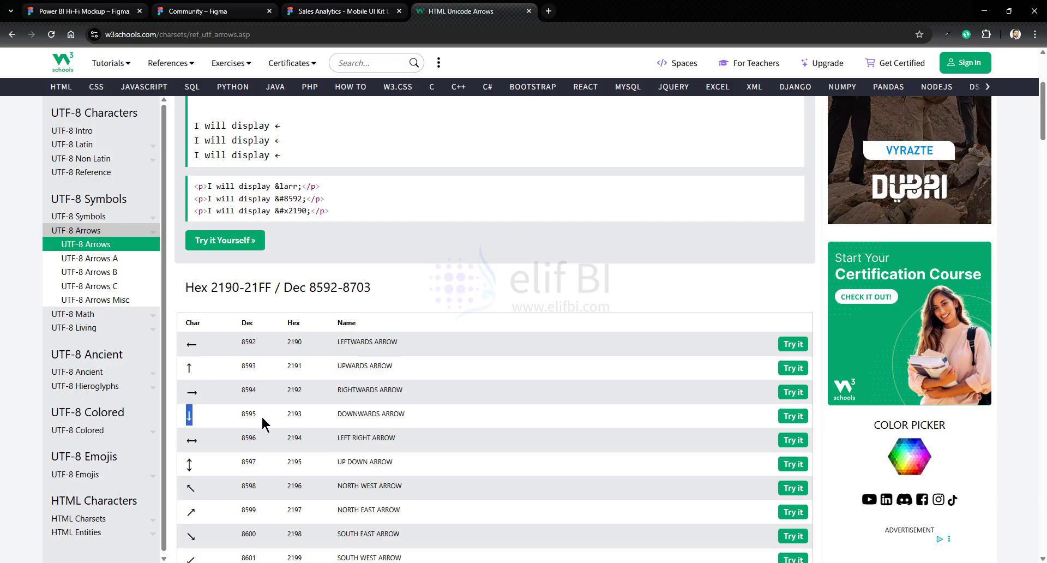
left_click(121, 11)
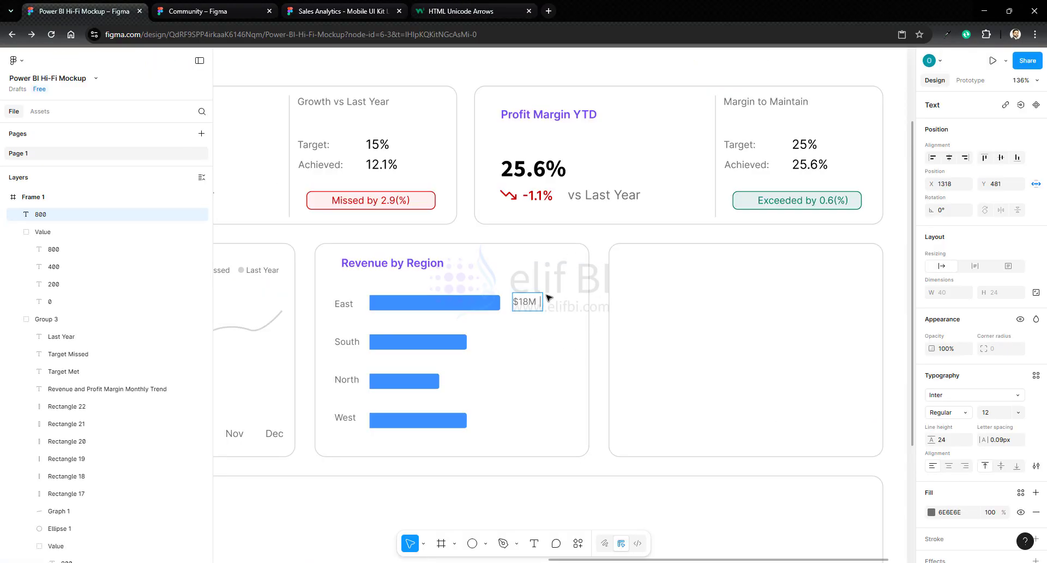
key("ctrl+v")
type("-3%")
key("Escape")
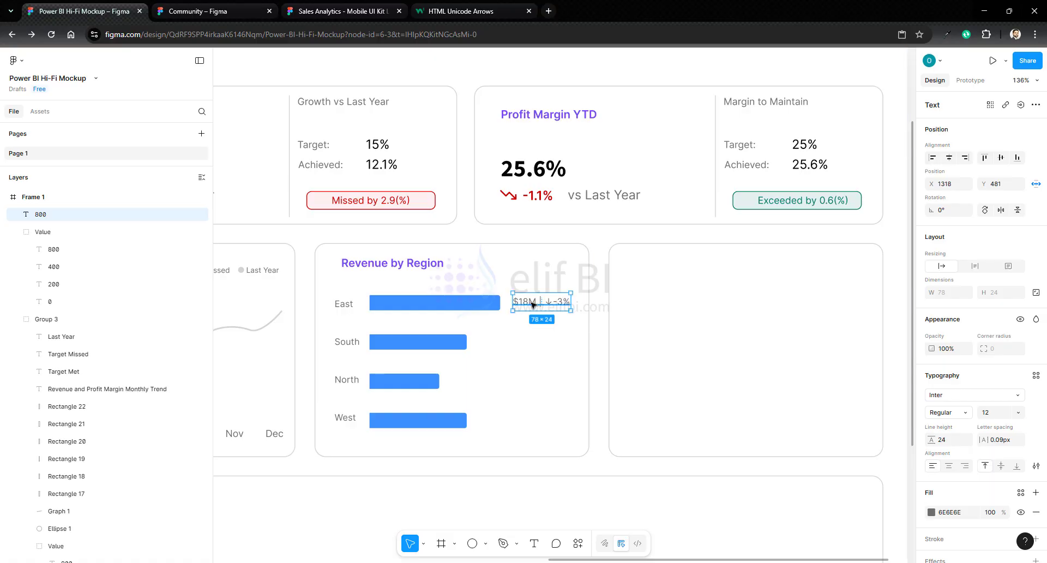
- Duplicate the East value label and place the copies just past the ends of the South, North and West bars
key("ctrl+d")
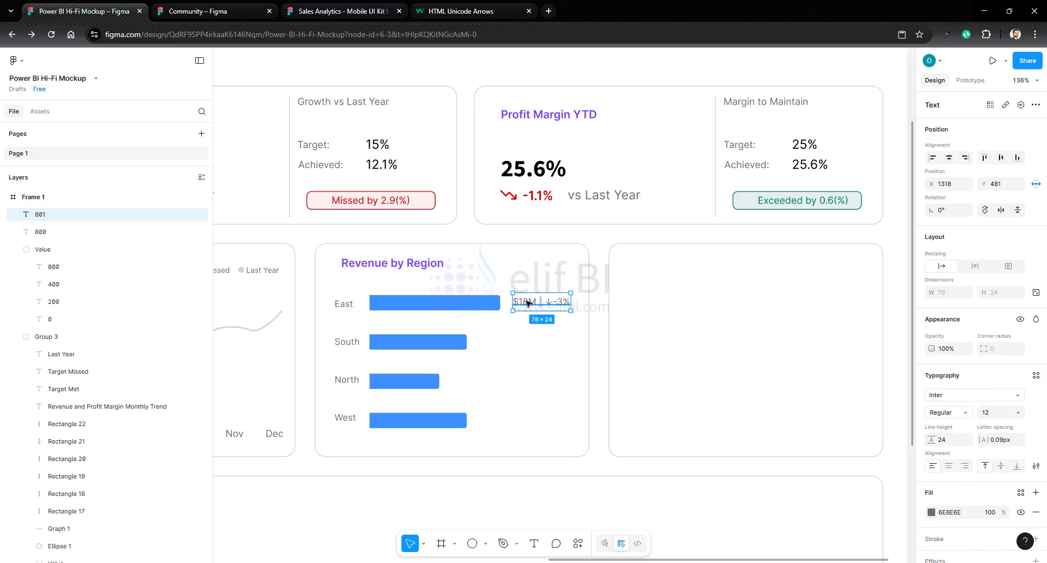
left_click_drag(528, 303, 500, 422)
key("ctrl+d")
key("ctrl+d")
left_click(456, 423, "shift")
left_click(499, 421)
left_click(498, 382)
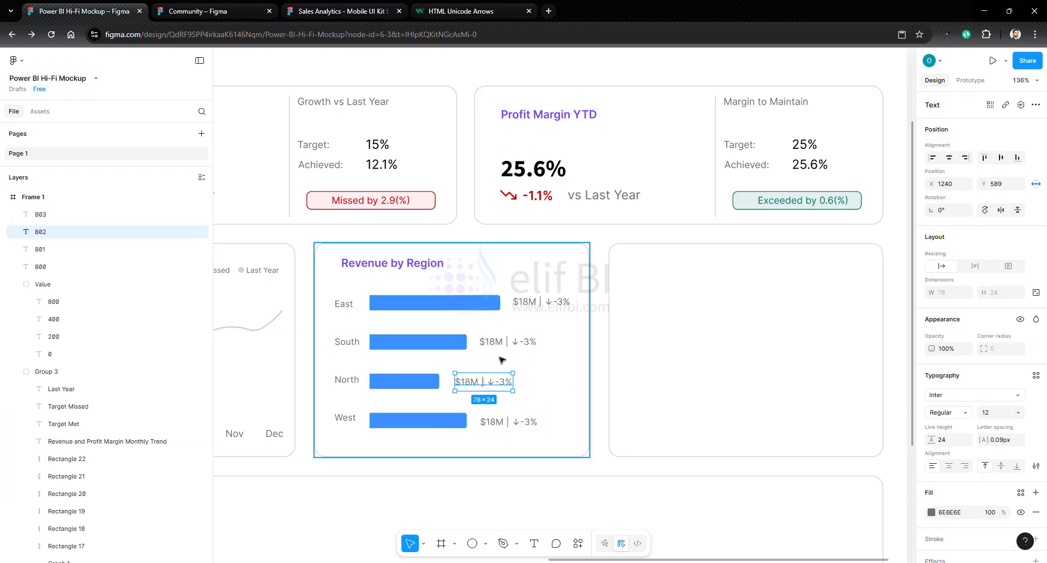
- Group the four value labels of the Revenue by Region chart
left_click(599, 333)
left_click(538, 303)
left_click(506, 342, "shift")
left_click(486, 381, "shift")
left_click(505, 421, "shift")
key("ctrl+g")
left_click(600, 349)
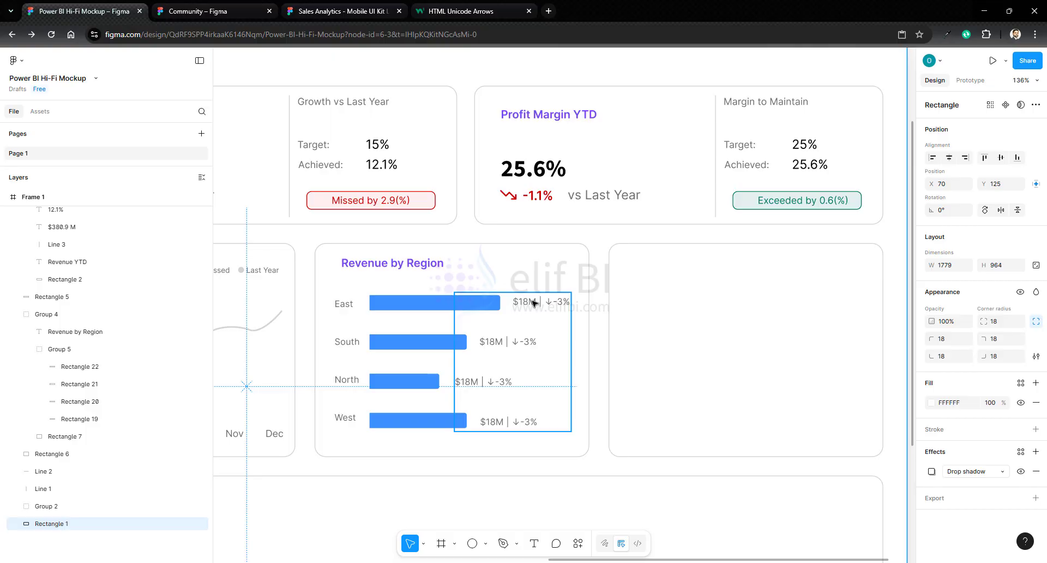
- Recolor the East value label with the red already used on the page
double_click(534, 303)
left_click(933, 512)
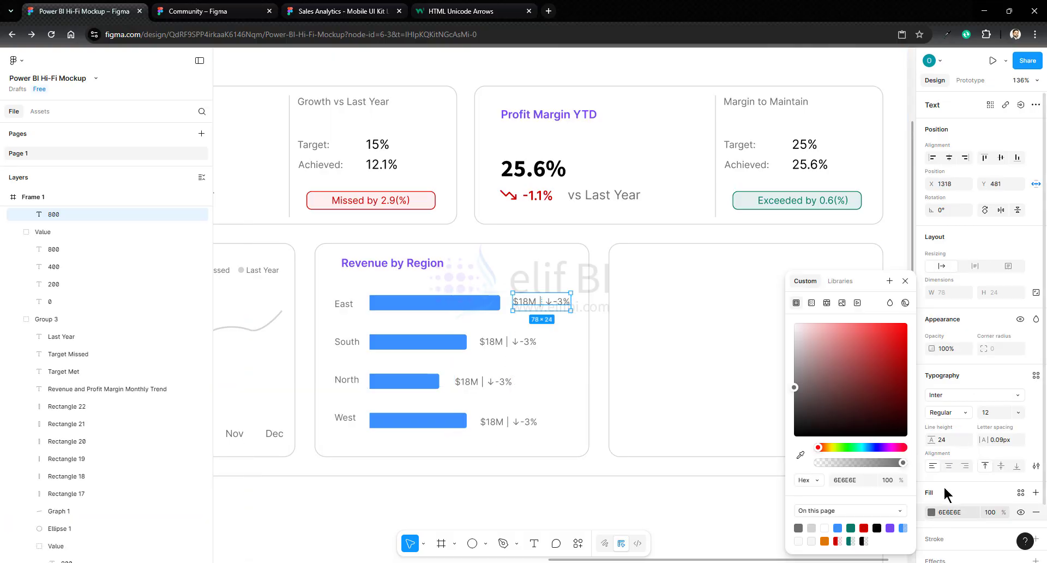
left_click(864, 528)
- Copy the upwards arrow from the W3Schools page and change the South value label in Figma to "$12.8M | ↑14%"
key("ctrl+4")
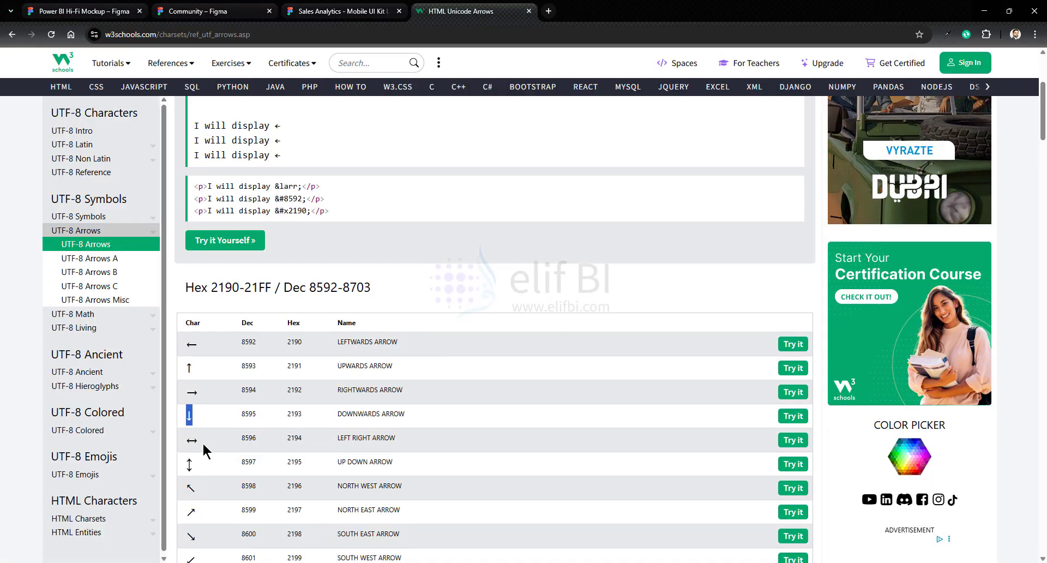
double_click(191, 374)
key("ctrl+c")
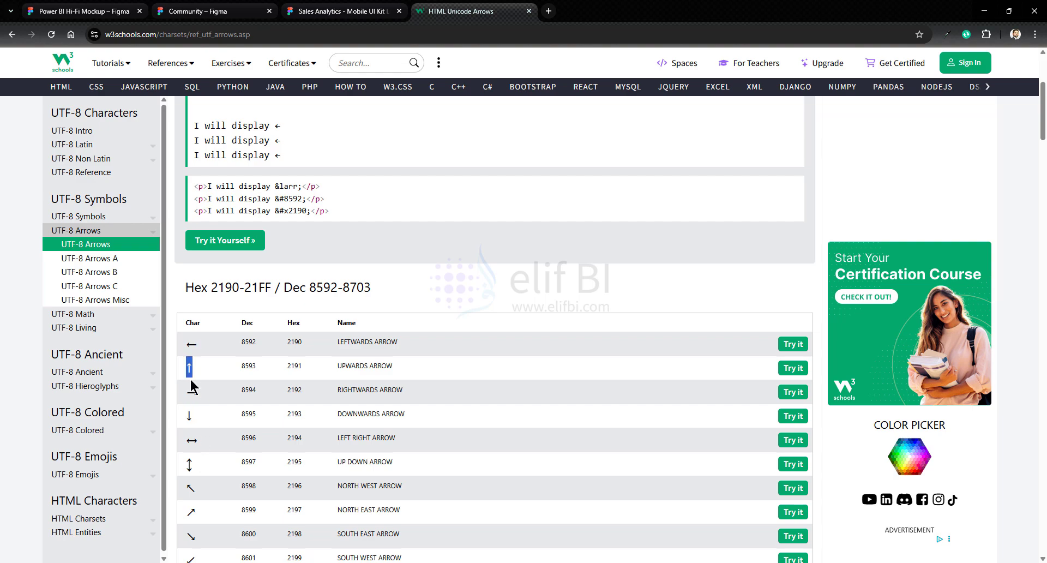
left_click(112, 10)
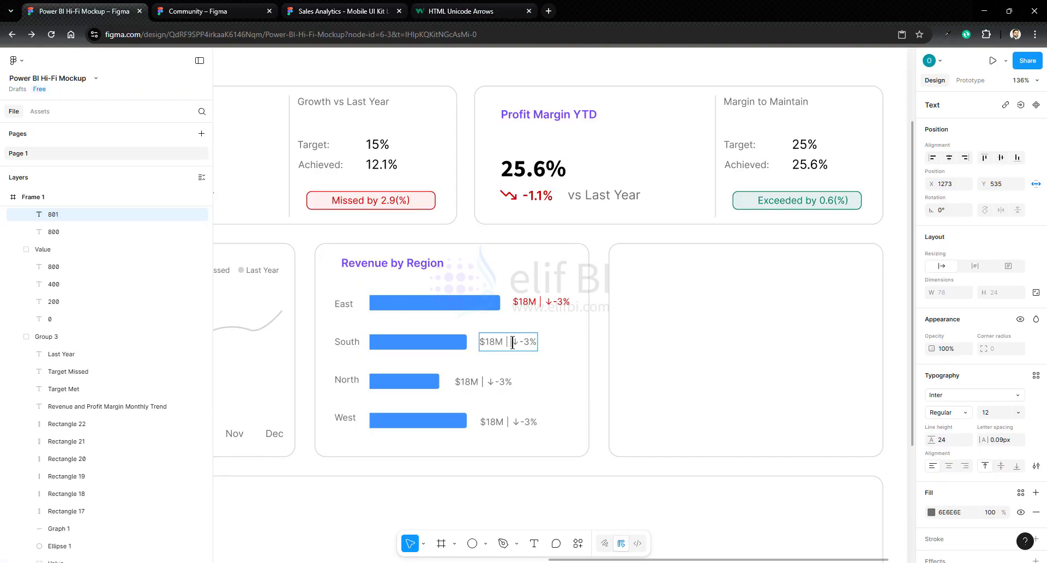
left_click_drag(512, 342, 537, 343)
key("ctrl+v")
type("12.8M | ↑14")
- Change the North value label to "$12M | ↑4%" and the West value label to "$18M | ↑20%"
left_click_drag(461, 382, 504, 383)
type("12")
type("↑14")
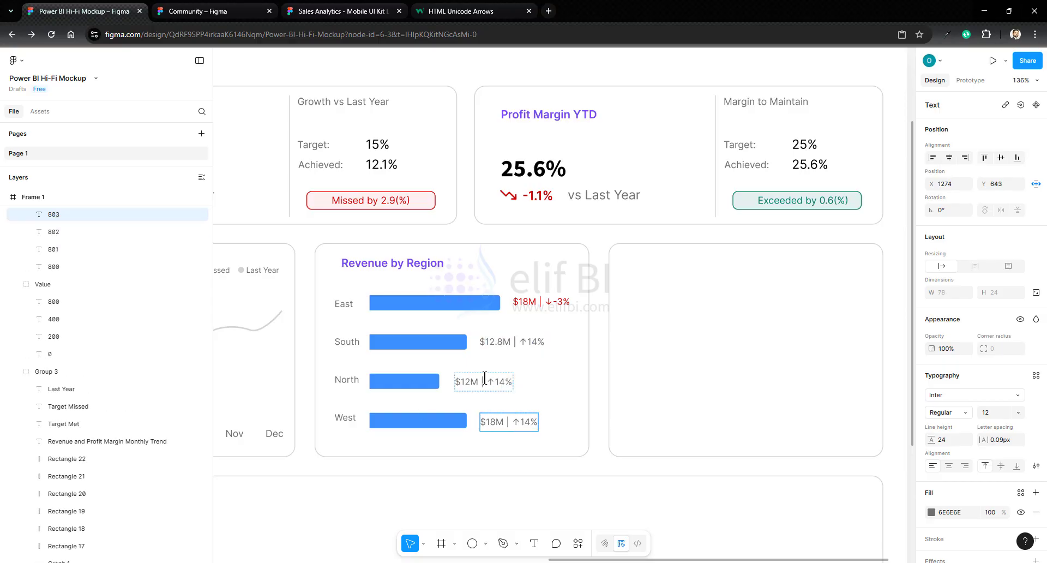
key("Escape")
double_click(500, 383)
key("BackSpace")
left_click_drag(520, 423, 531, 423)
type("20")
key("Escape")
- Recolor the South, North and West value labels with the green already used on the page
left_click(527, 342)
left_click(494, 382, "shift")
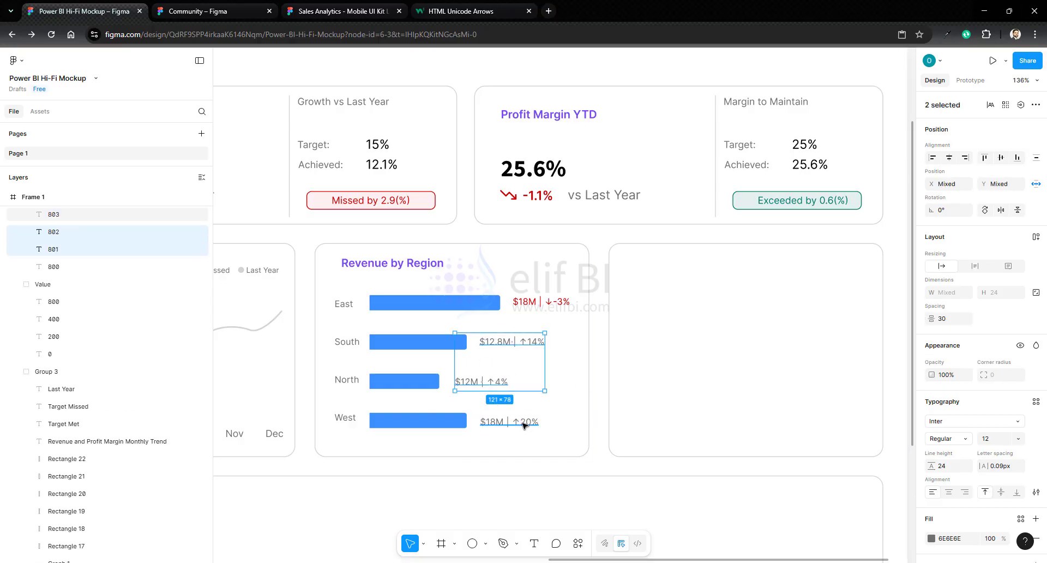
left_click(524, 425, "shift")
left_click(932, 538)
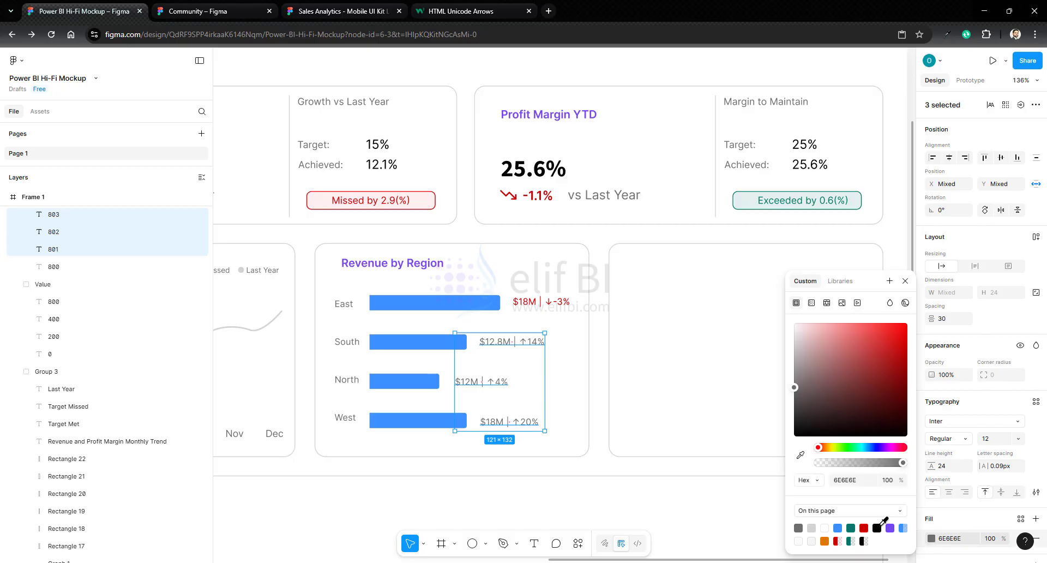
left_click(851, 528)
left_click(588, 382)
- Ungroup the Revenue by Region elements and regroup the container, title, region labels, bars and value labels as one chart group
scroll(589, 381, "up", 1)
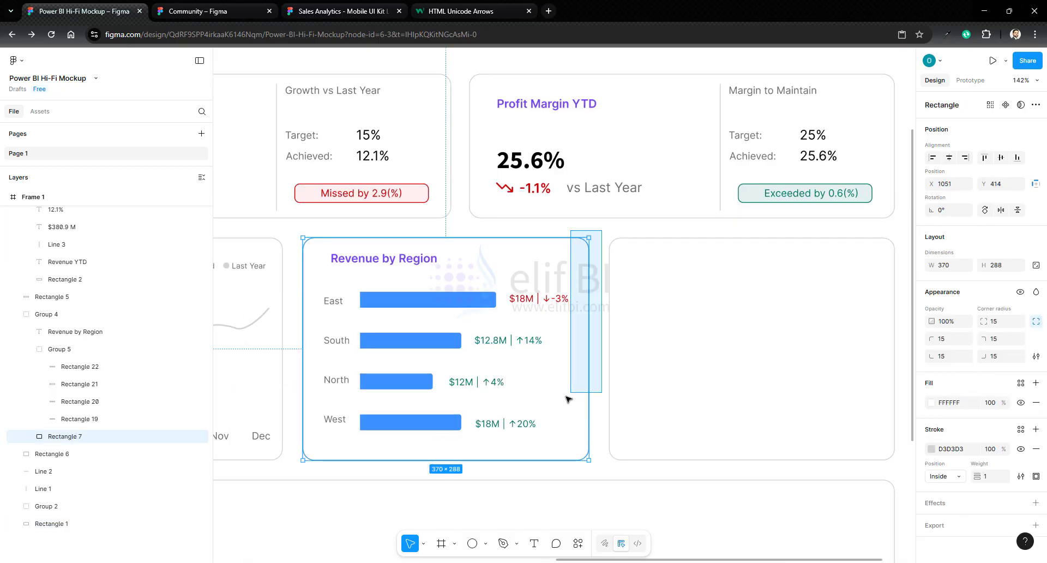
left_click_drag(567, 398, 299, 471)
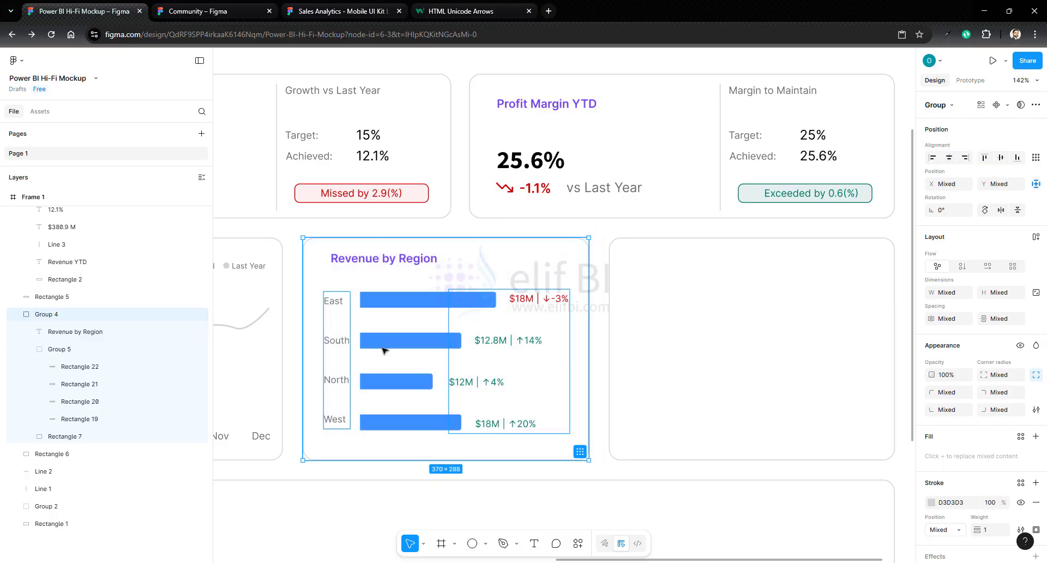
right_click(385, 350)
left_click(426, 338)
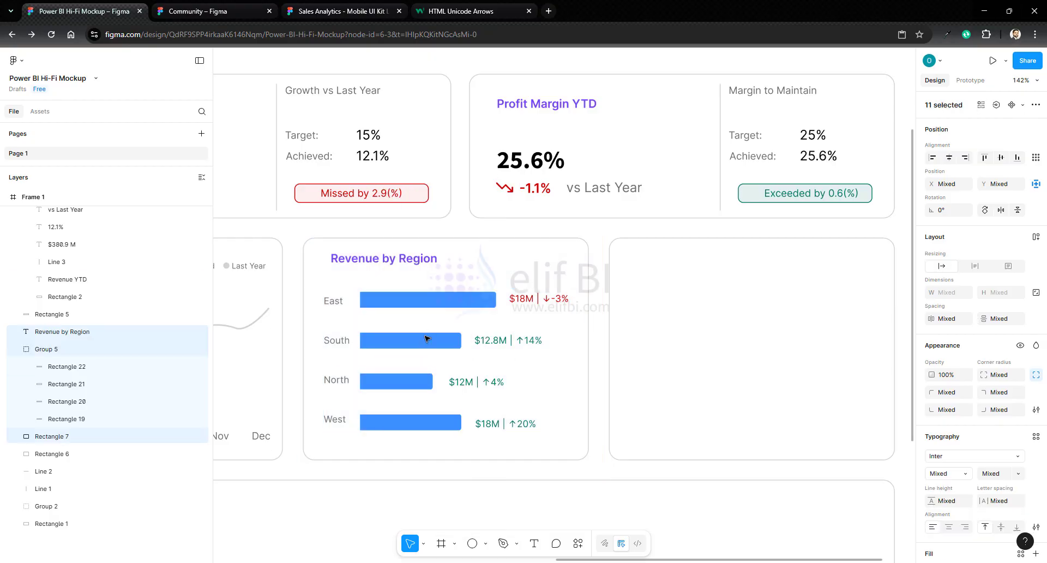
right_click(422, 344)
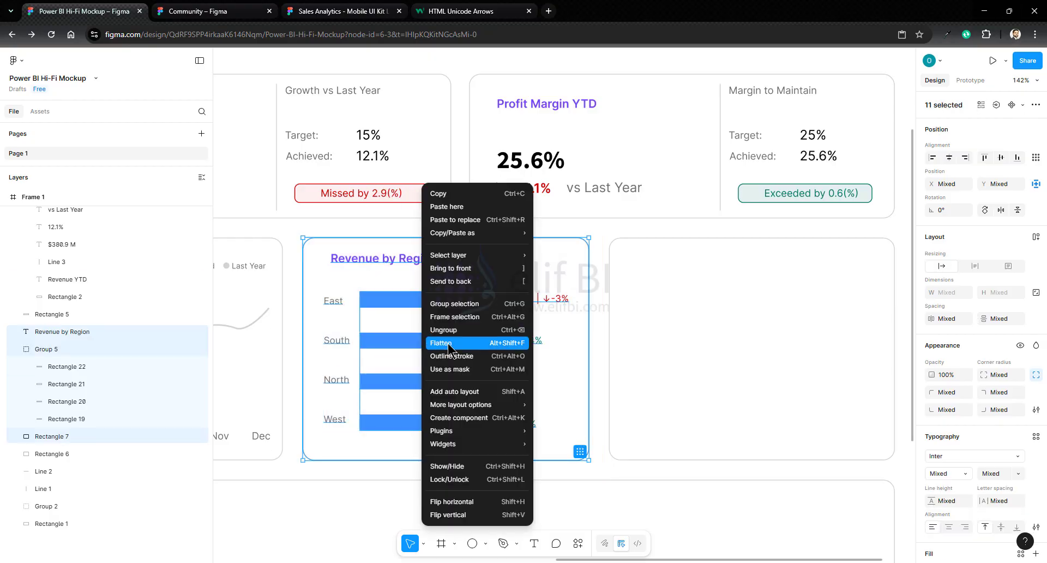
left_click(451, 309)
- Remove the empty third container and place a copy of the Revenue by Region chart group beside the original
left_click_drag(474, 304, 592, 304)
key("ctrl+z")
key("ctrl+z")
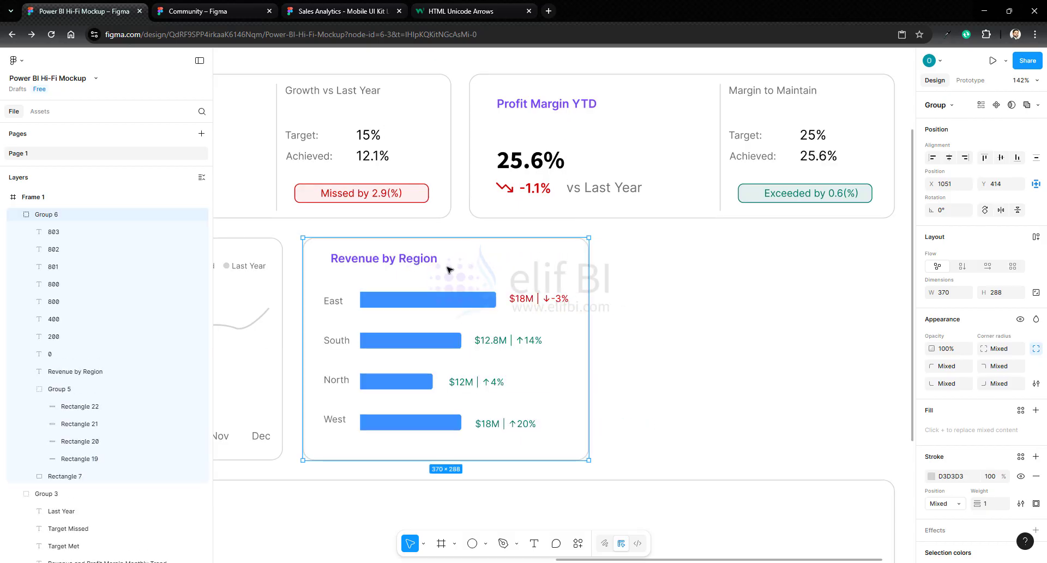
left_click_drag(447, 269, 777, 193)
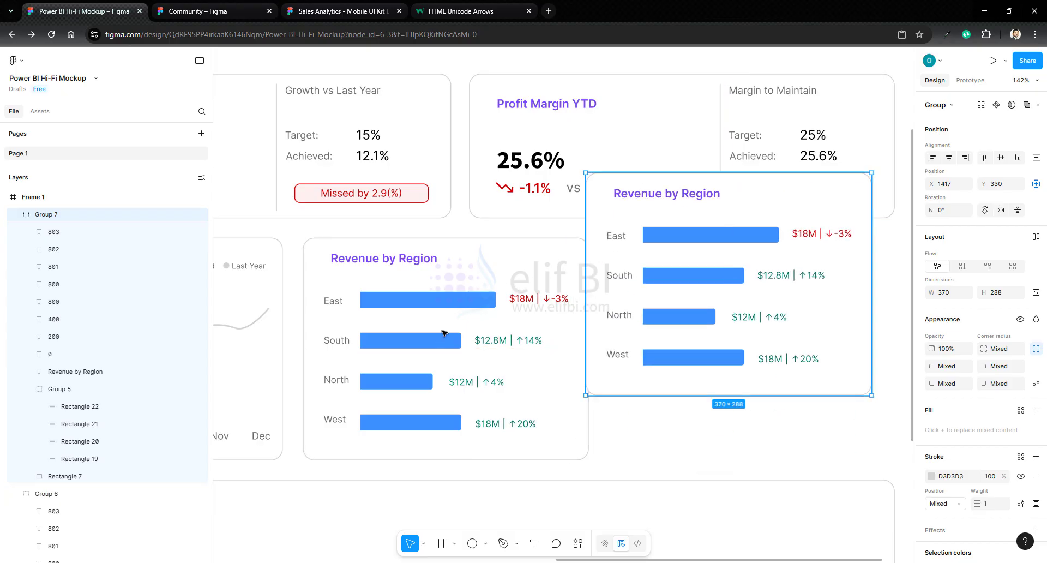
- Align the copied chart's bottom edge with the original chart and its right edge with the Profit Margin YTD card
left_click(485, 325, "shift")
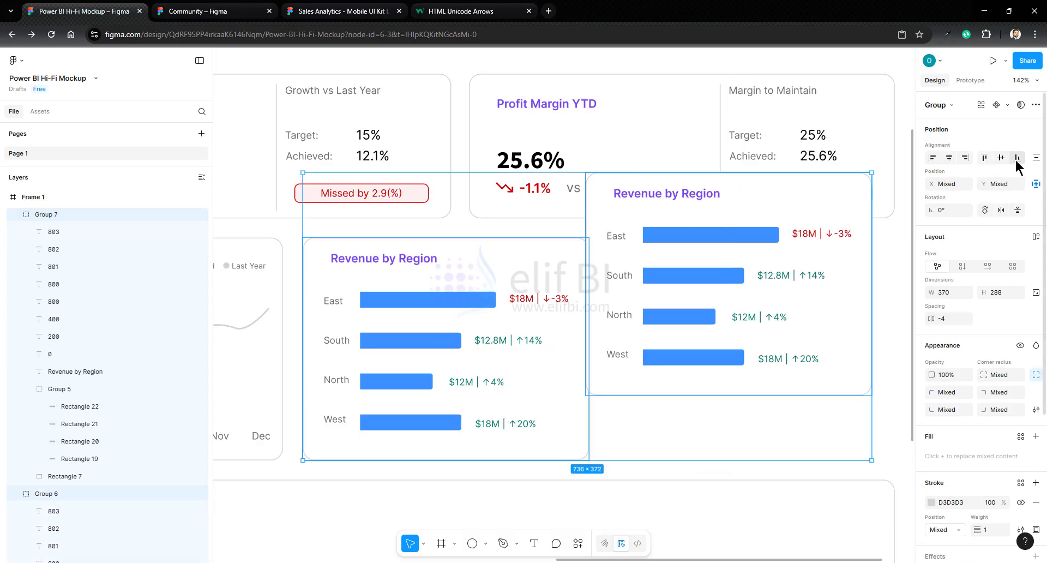
left_click(1001, 157)
left_click(645, 284)
left_click(882, 213, "shift")
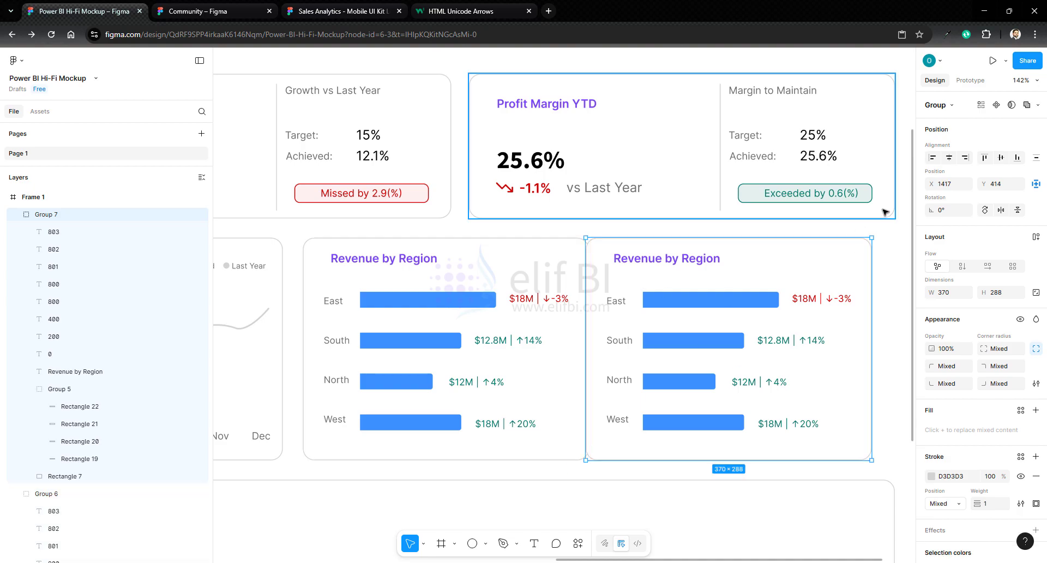
left_click(966, 158)
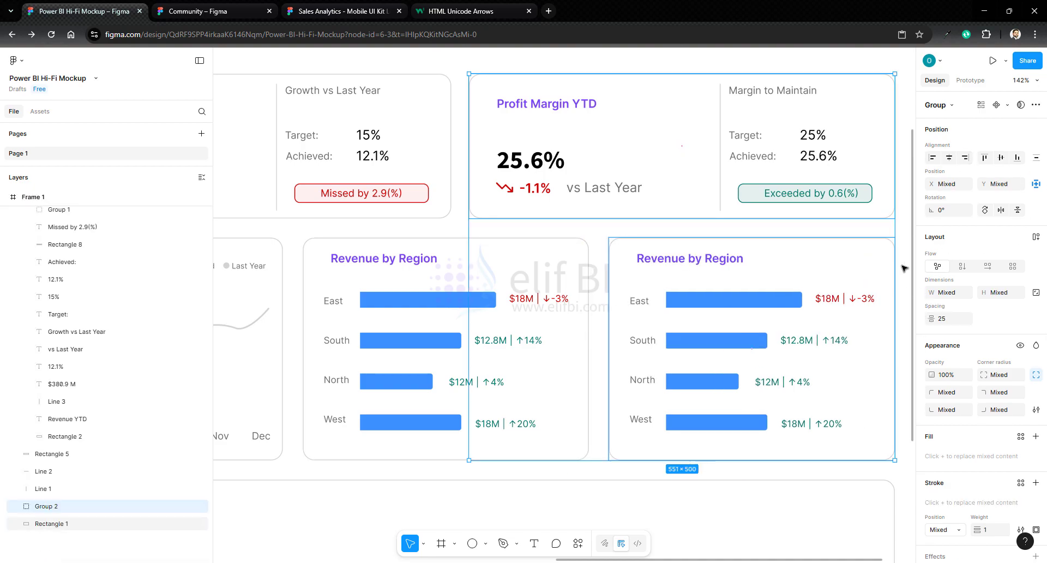
- Change the copied chart's title to Revenue by Product Category
double_click(716, 261)
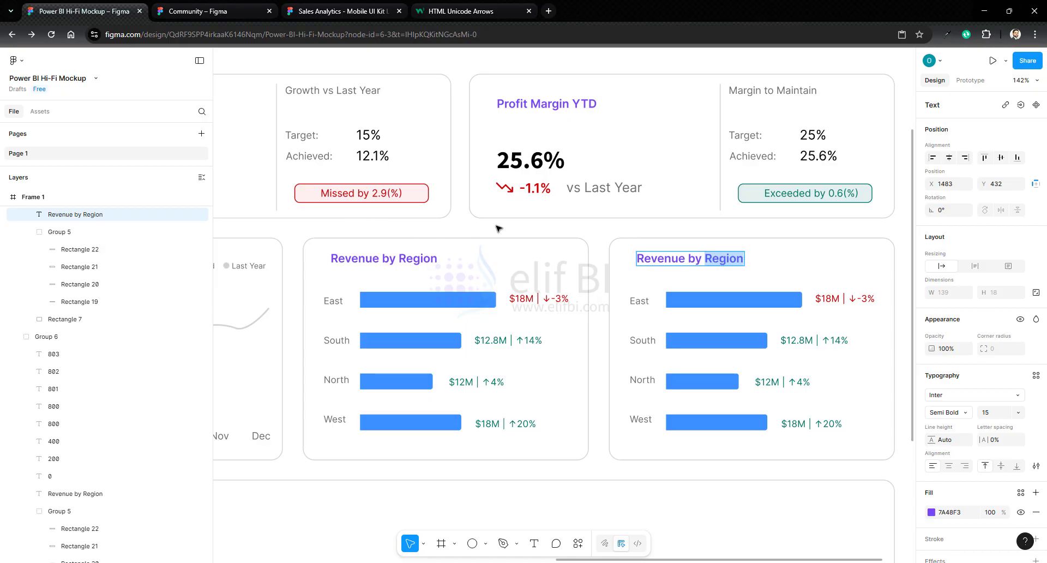
type("P")
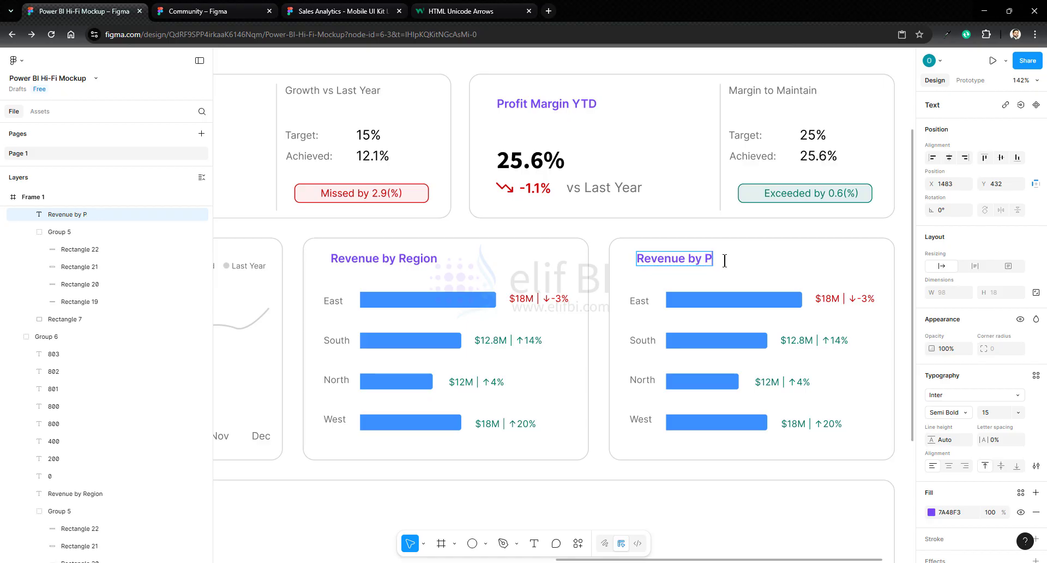
type("roduct Category")
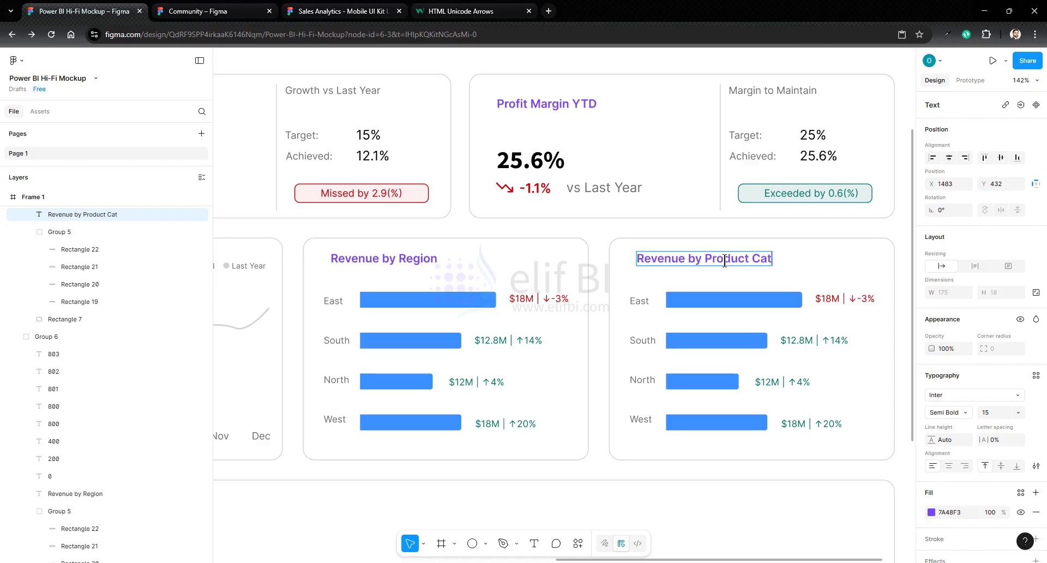
key("Escape")
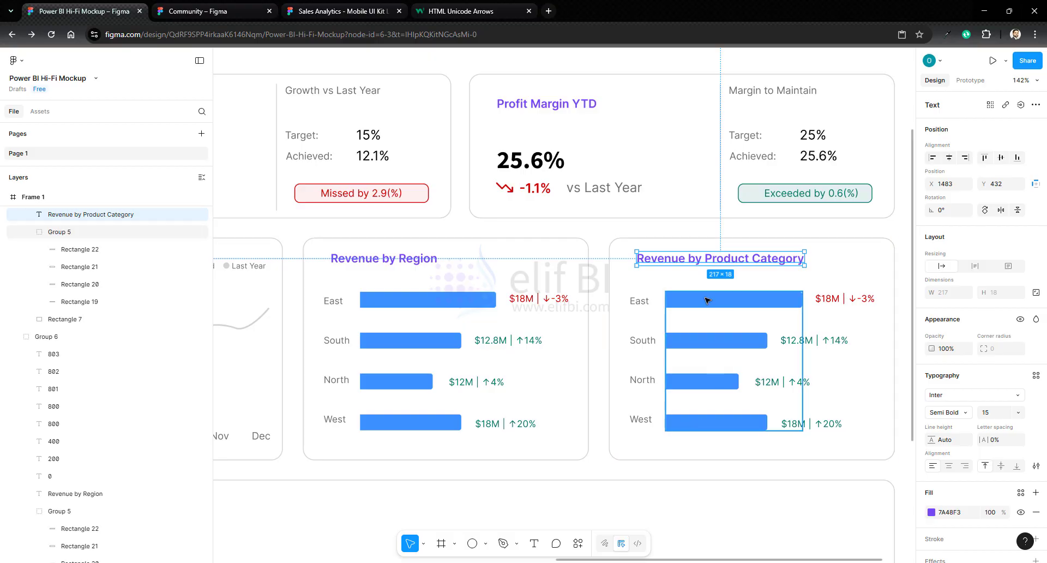
left_click(905, 354)
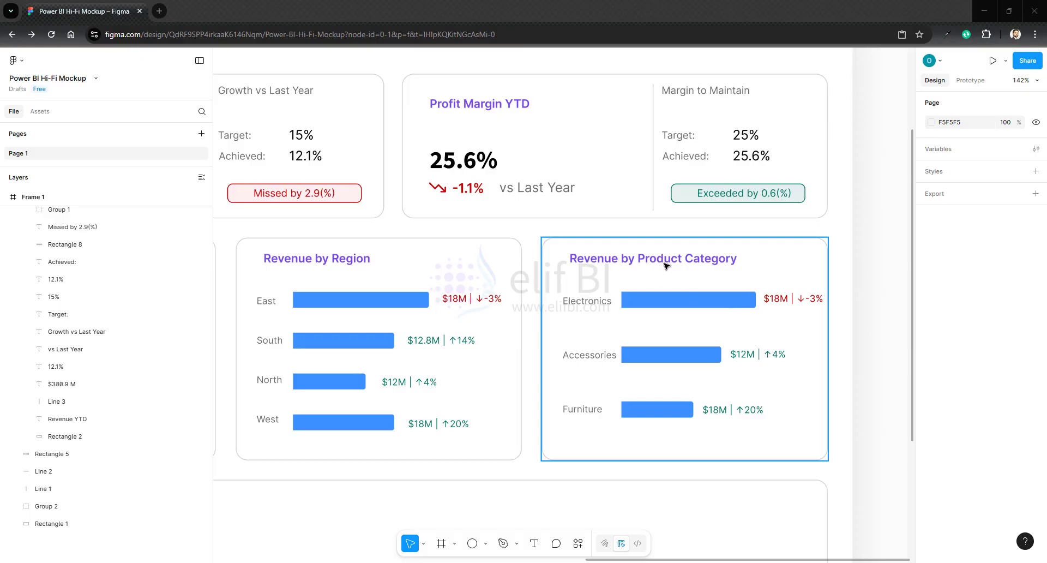
- Paste a copy of the Revenue YTD card group into the large bottom container
key("shift+1")
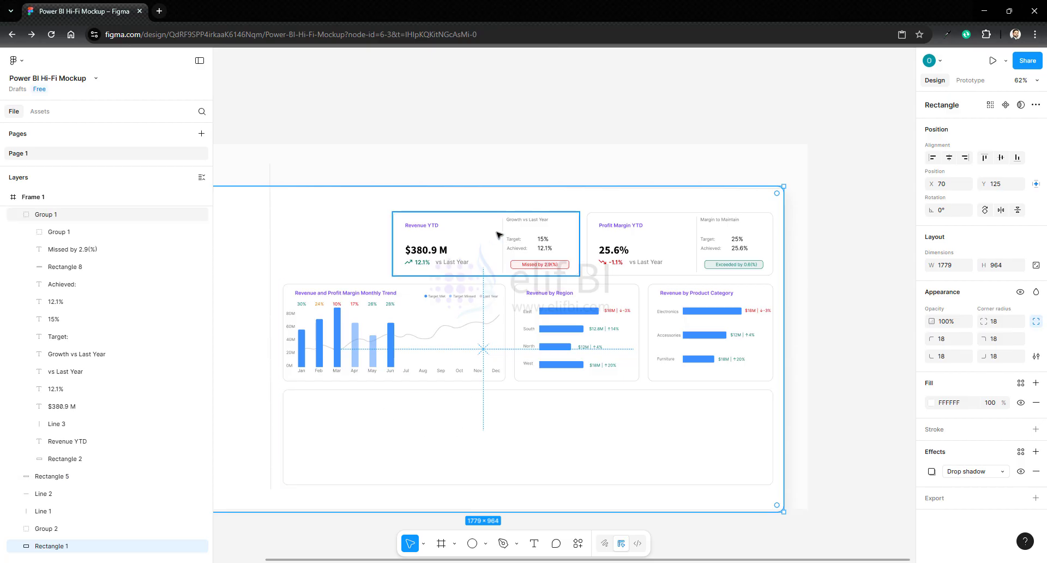
double_click(505, 235)
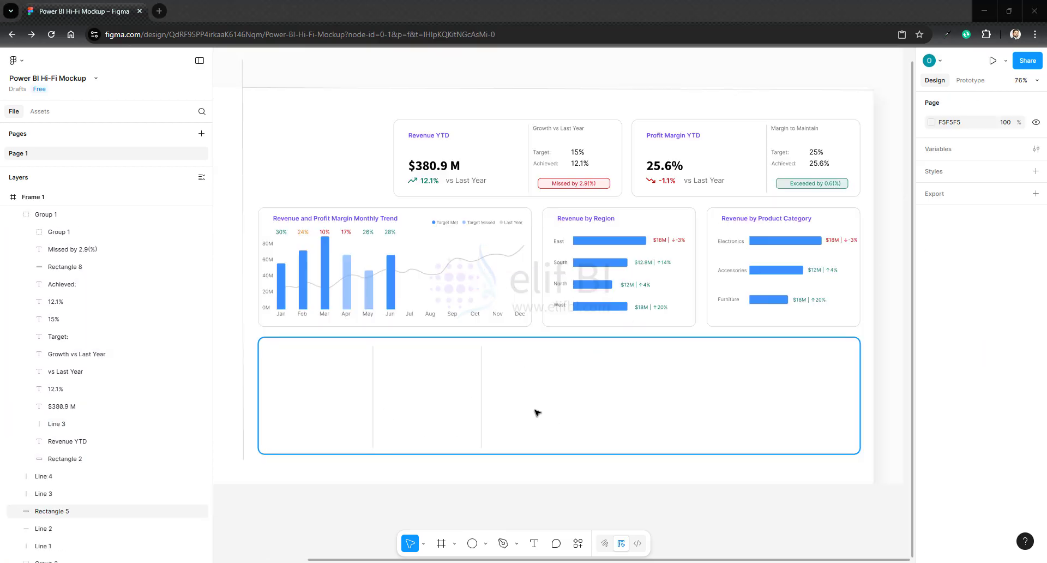
left_click_drag(726, 561, 674, 561)
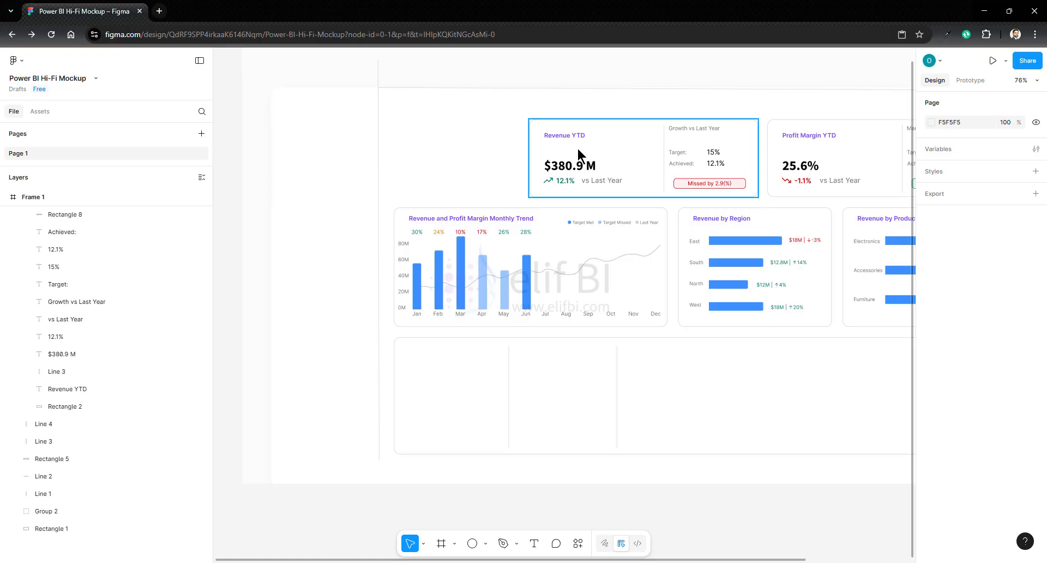
left_click(577, 146)
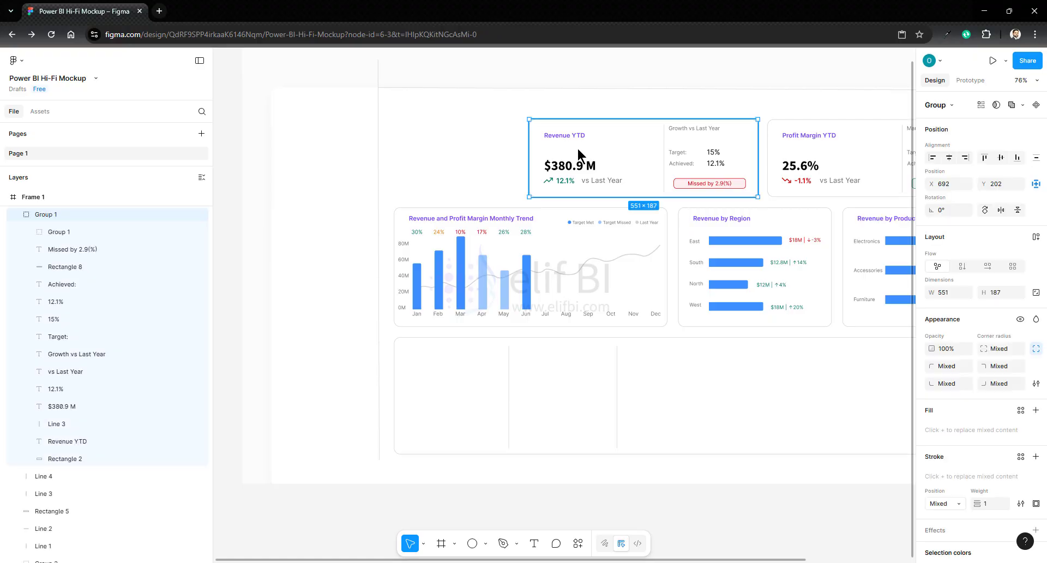
left_click(438, 425)
key("ctrl+v")
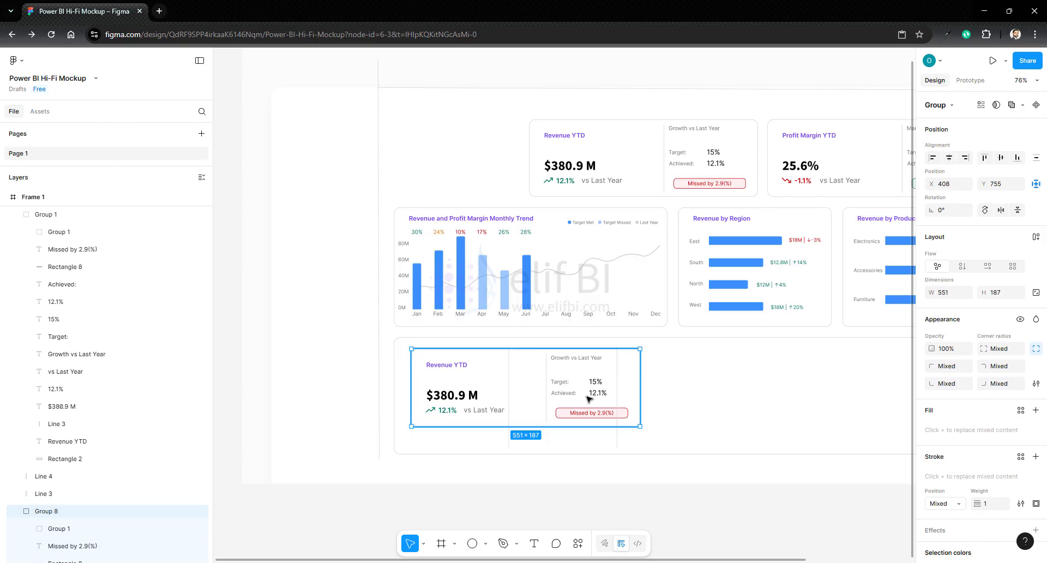
- Move the copied Revenue YTD card further along the bottom container and ungroup it
right_click(462, 376)
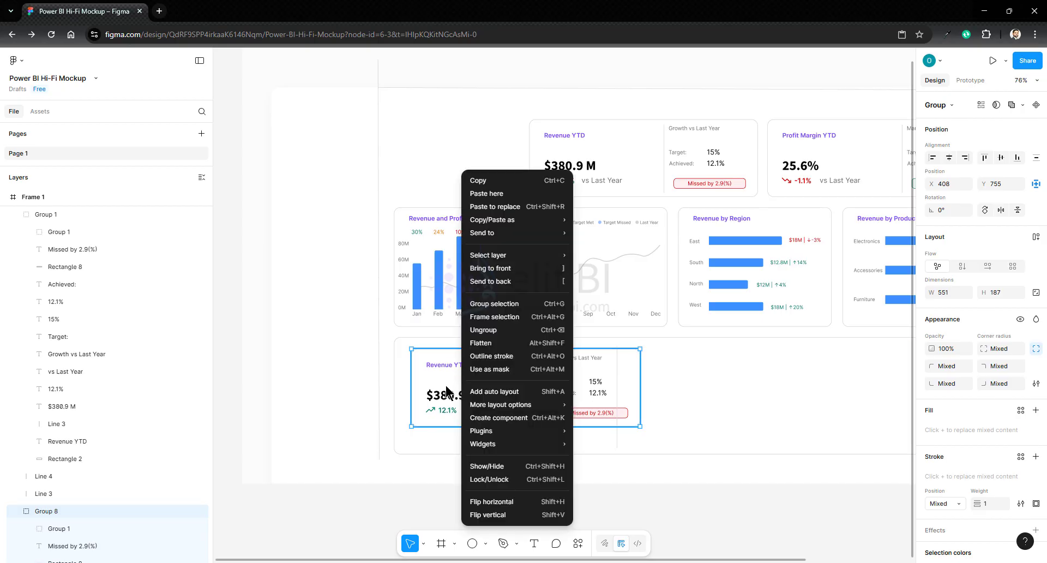
left_click(444, 381)
left_click_drag(445, 382, 593, 389)
right_click(593, 388)
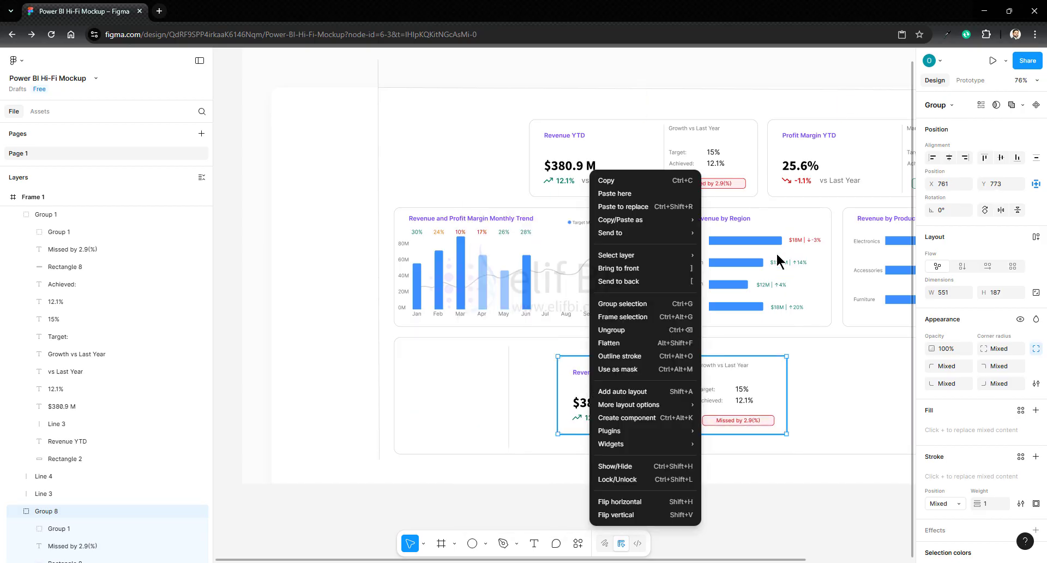
left_click(622, 330)
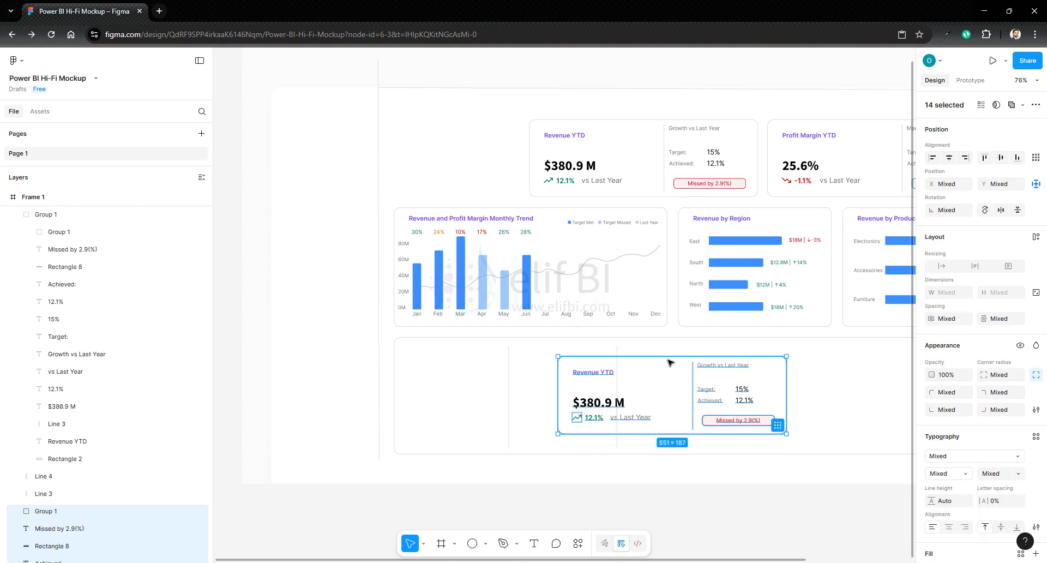
- Delete the ungrouped card's divider line, background rectangle, vs Last Year label, 12.1% growth text and trend icon
left_click(694, 384)
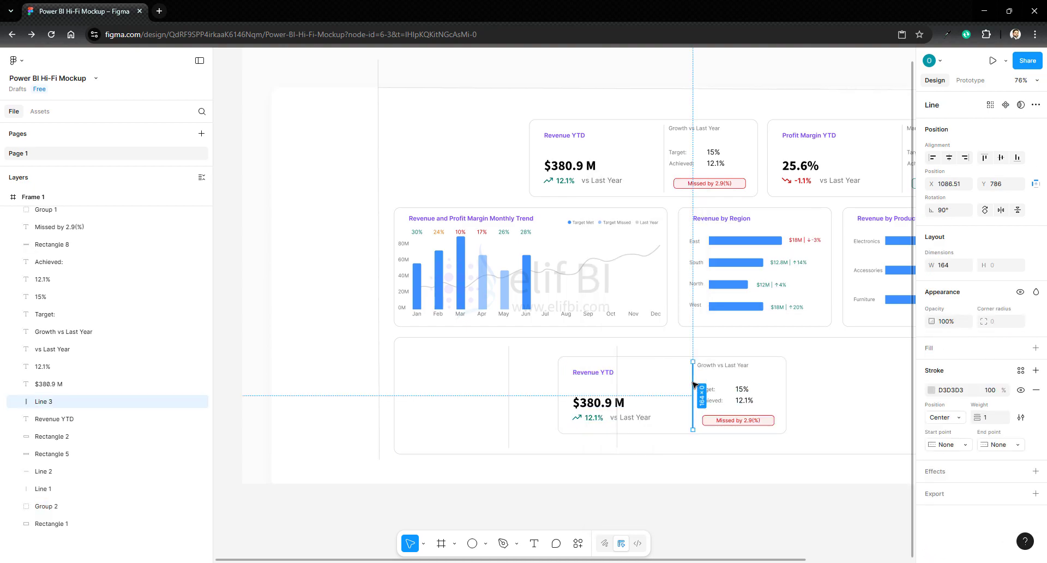
key("Delete")
left_click(674, 434)
key("Delete")
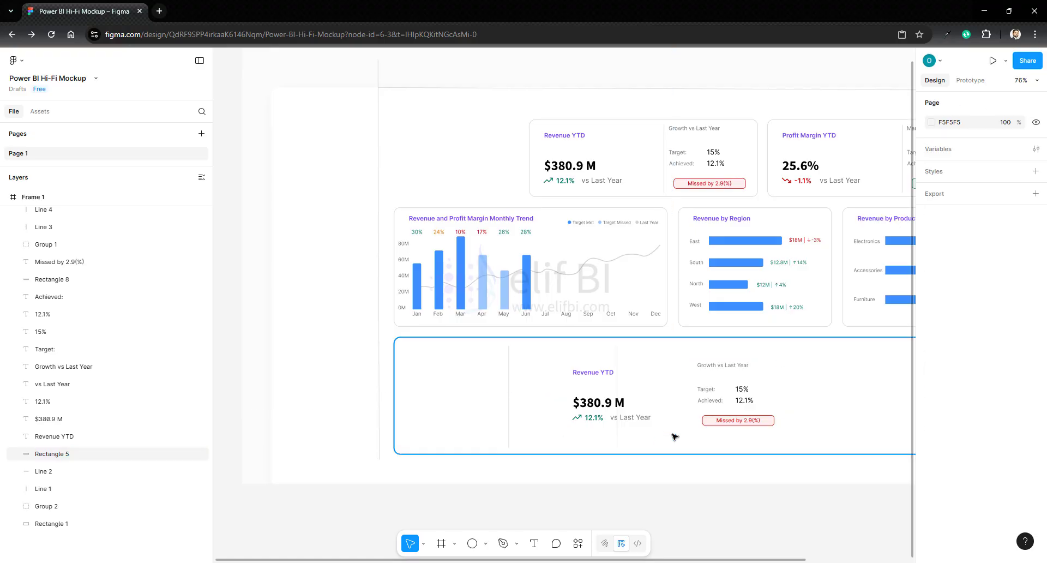
left_click(636, 419)
key("Delete")
left_click(593, 418)
key("Delete")
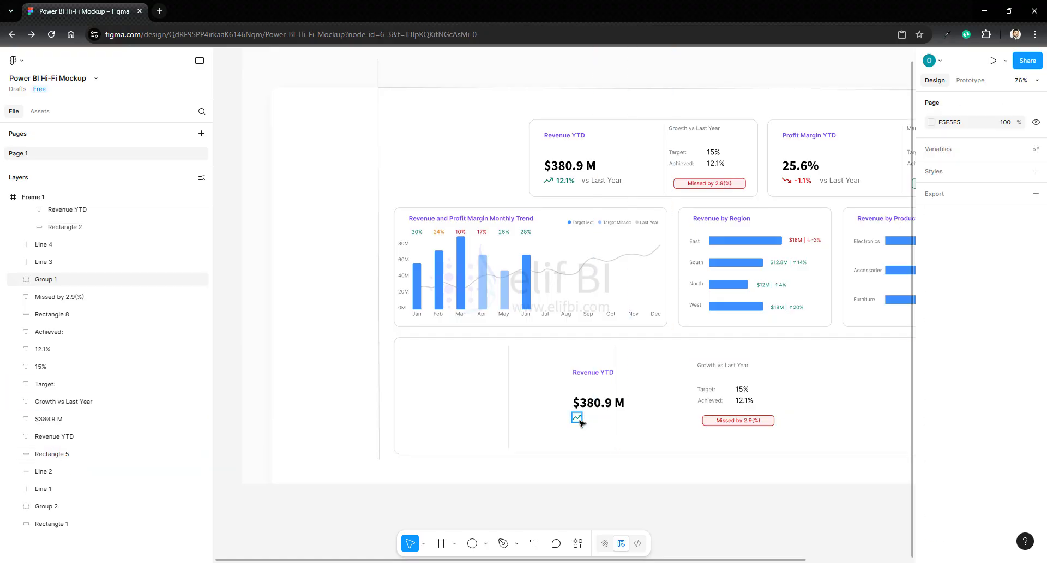
left_click(578, 419)
key("Delete")
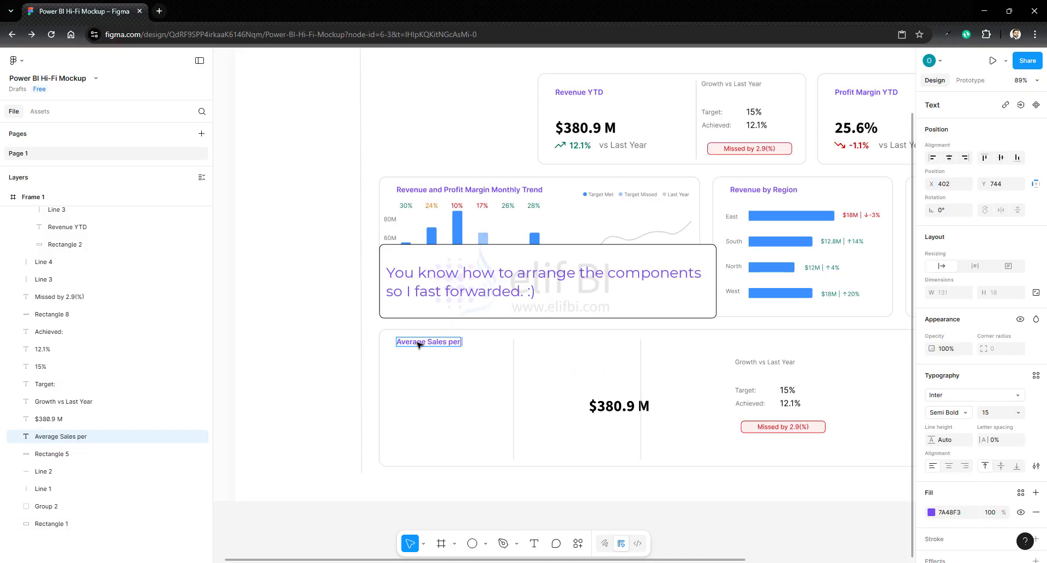
- Complete the bottom container's first title as Average Sales per Agent and left-align the $380.9 M value directly beneath it
type("Agent")
left_click(619, 406)
left_click(436, 342, "shift")
left_click(933, 158)
left_click_drag(442, 408, 442, 363)
- Group the growth label, target, achieved and badge elements and place the group beneath the $380.9 M value in the first section
left_click_drag(725, 348, 799, 423)
key("ctrl+g")
left_click_drag(756, 366, 418, 386)
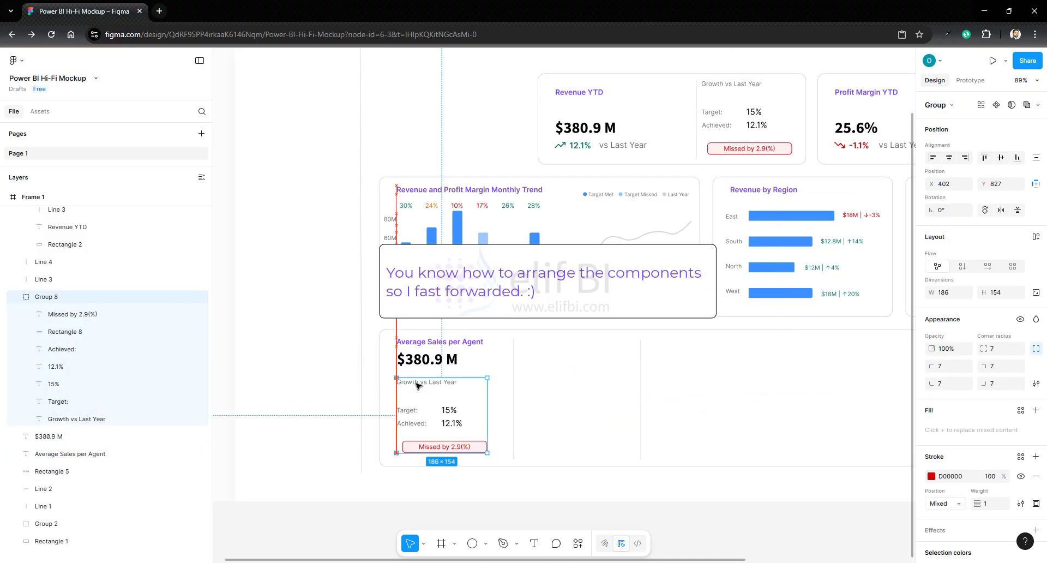
- Set the Average Sales per Agent target to 12% and the achieved value to 12.2
left_click(427, 360, "shift")
scroll(425, 444, "up", 5)
double_click(476, 363)
type("12")
double_click(473, 394)
type("12.2")
- Restyle the Average Sales per Agent badge in green with the centred text Exceeded by 0.2(%)
left_click(932, 480)
double_click(419, 453)
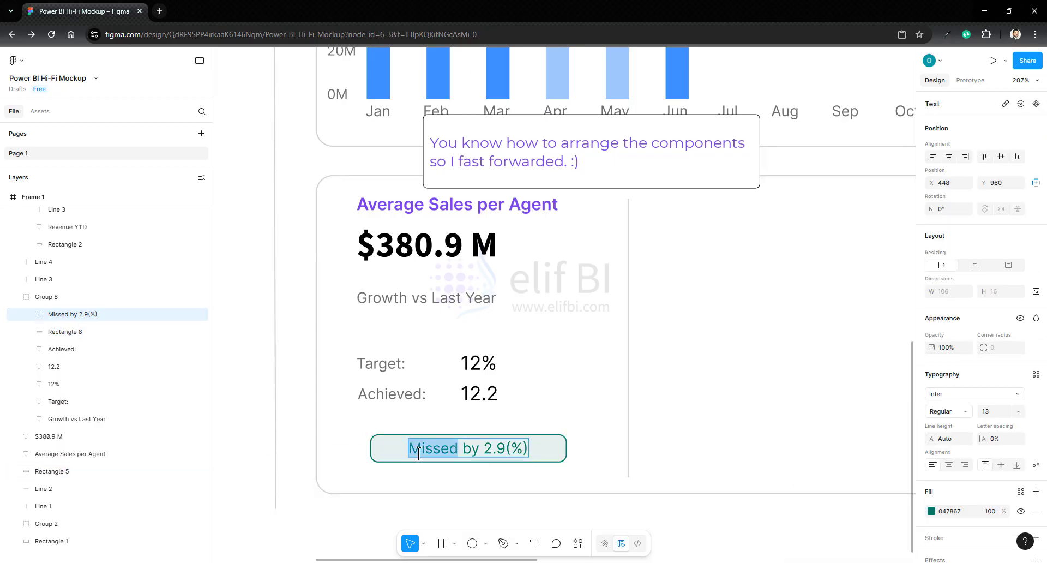
type("Exceeded")
double_click(516, 449)
type("0.2")
left_click(555, 450, "shift")
left_click(949, 157)
- Duplicate the Average Sales per Agent title into the bottom container's second section, level with the original
scroll(232, 373, "down", 5)
left_click(699, 413)
scroll(699, 413, "up", 1)
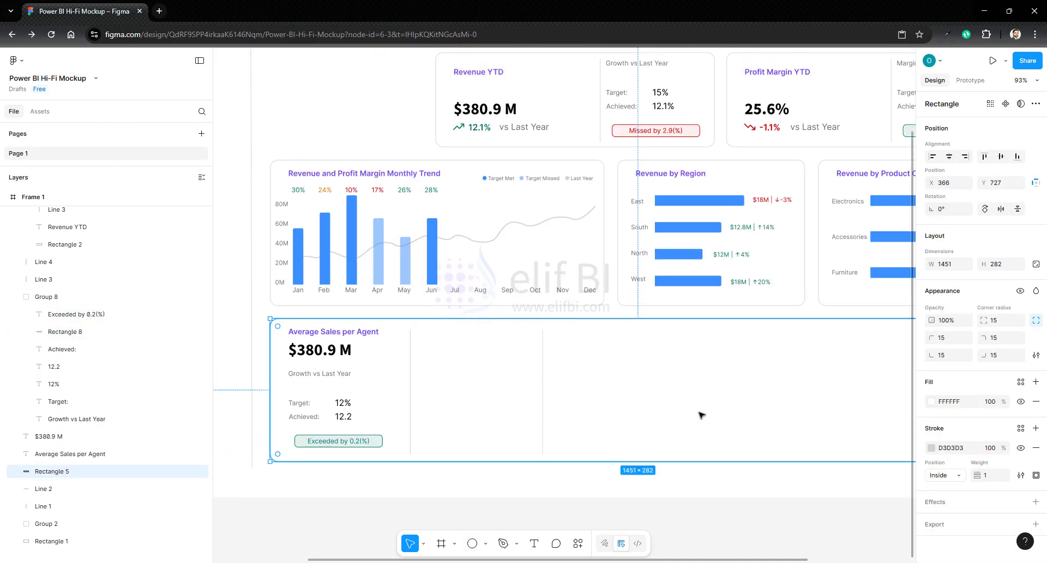
left_click_drag(702, 559, 724, 559)
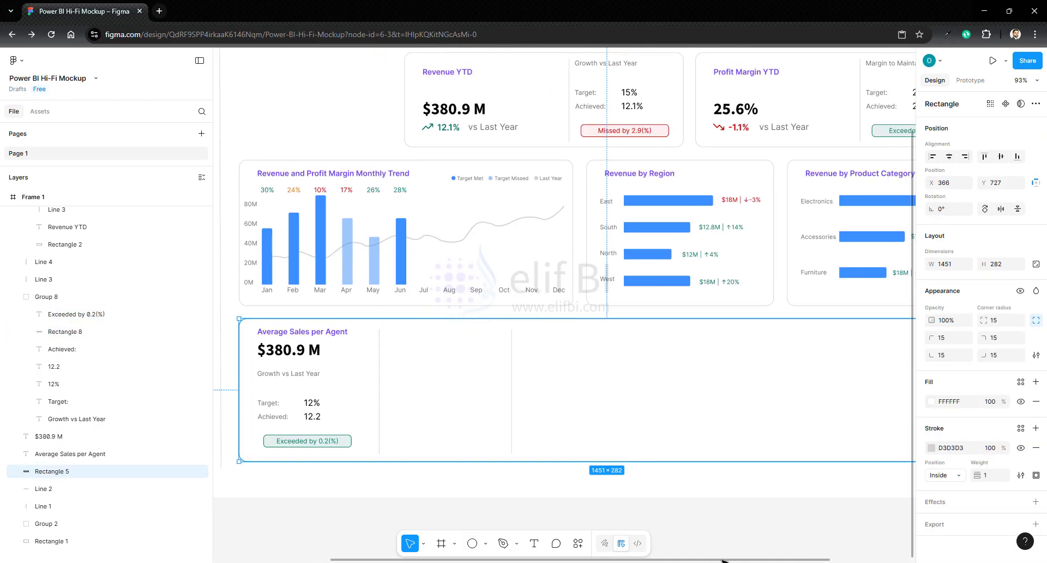
double_click(315, 333)
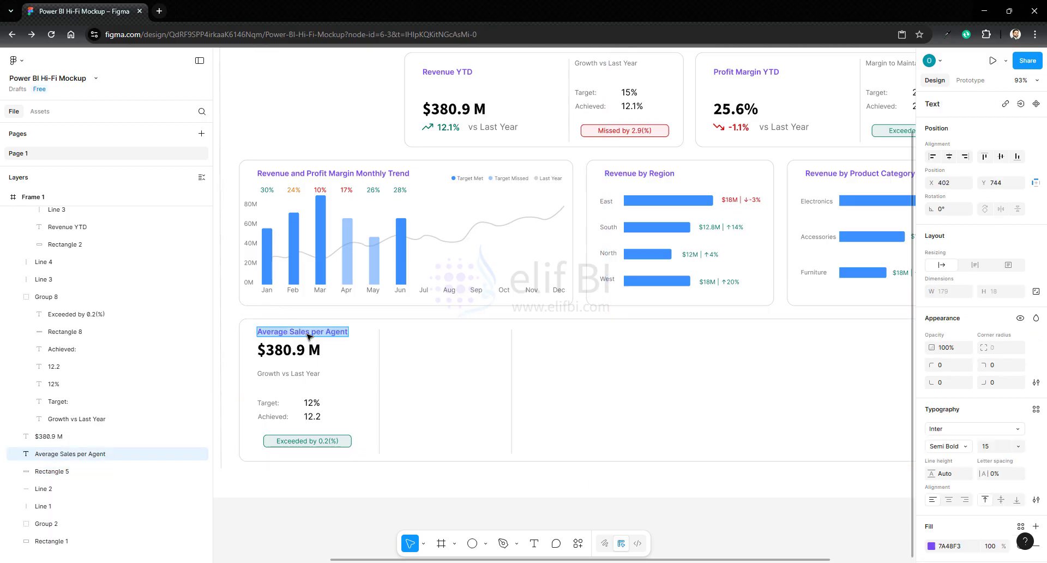
left_click(438, 357)
left_click_drag(302, 334, 441, 335)
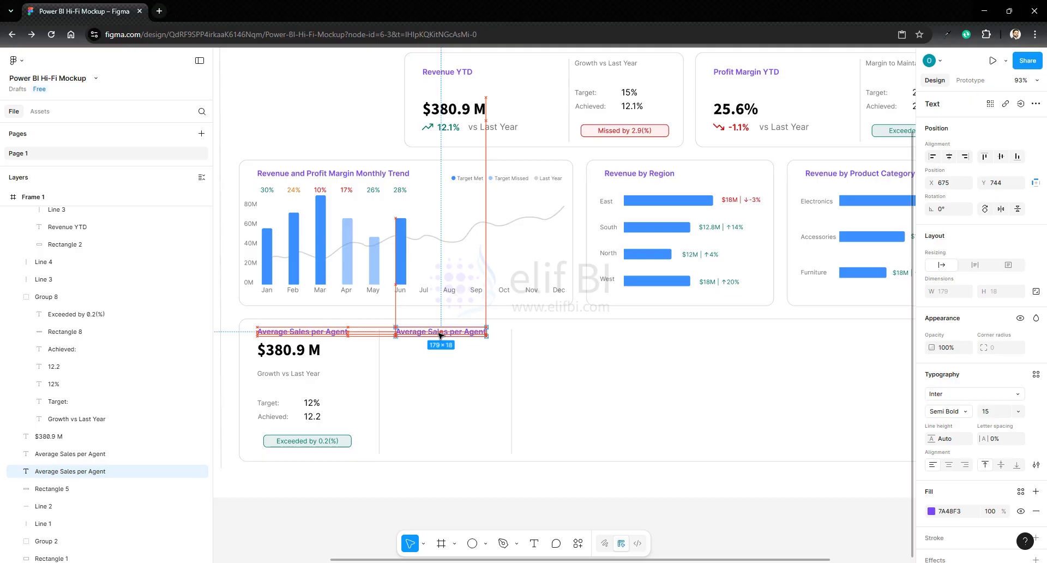
- Change the duplicated title's text to % of Agents meeting Targets
left_click(417, 350)
double_click(416, 334)
type("% of Agents")
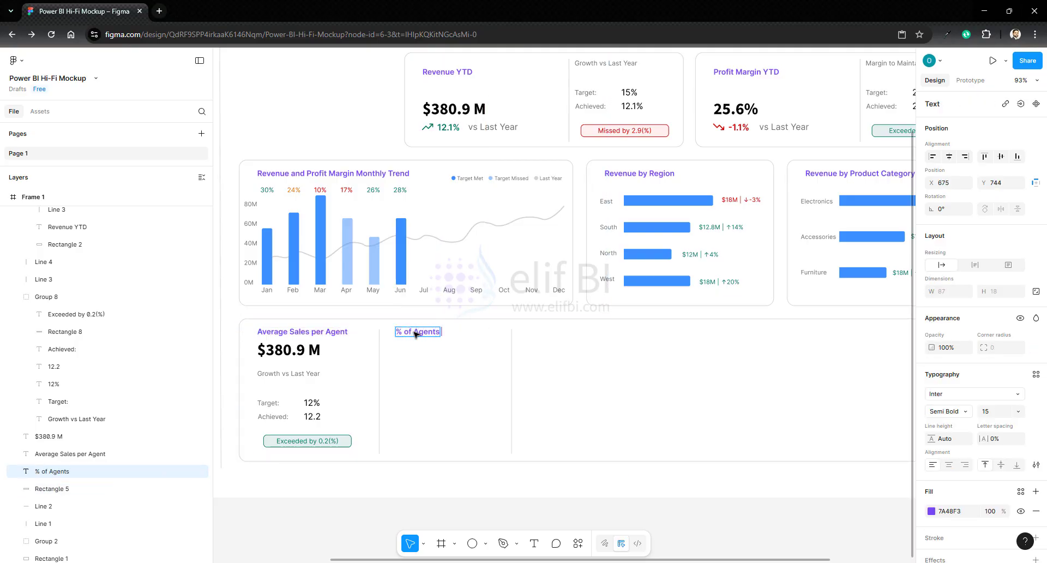
type(" meeting")
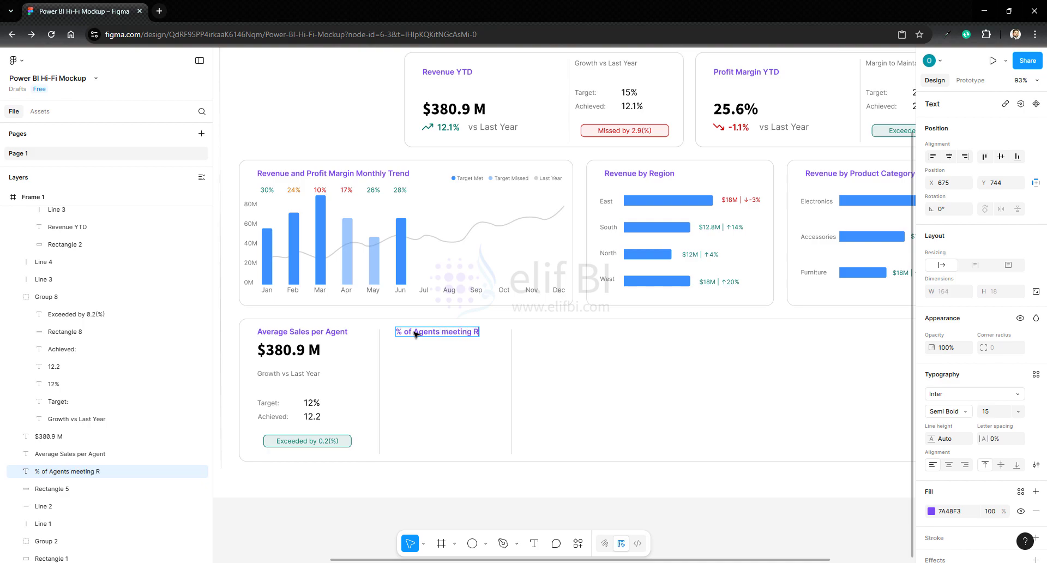
type(" Targets")
key("Escape")
- Draw an ellipse below the % of Agents meeting Targets title, size it 140 × 140 and position it within the second section
key("o")
left_click_drag(416, 361, 483, 431)
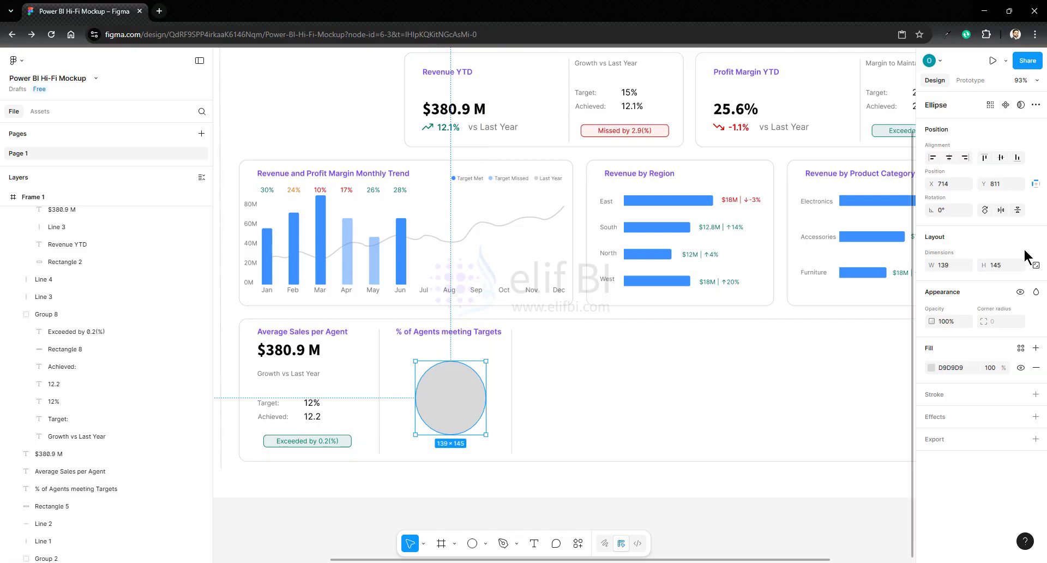
left_click(945, 262)
type("140")
key("Return")
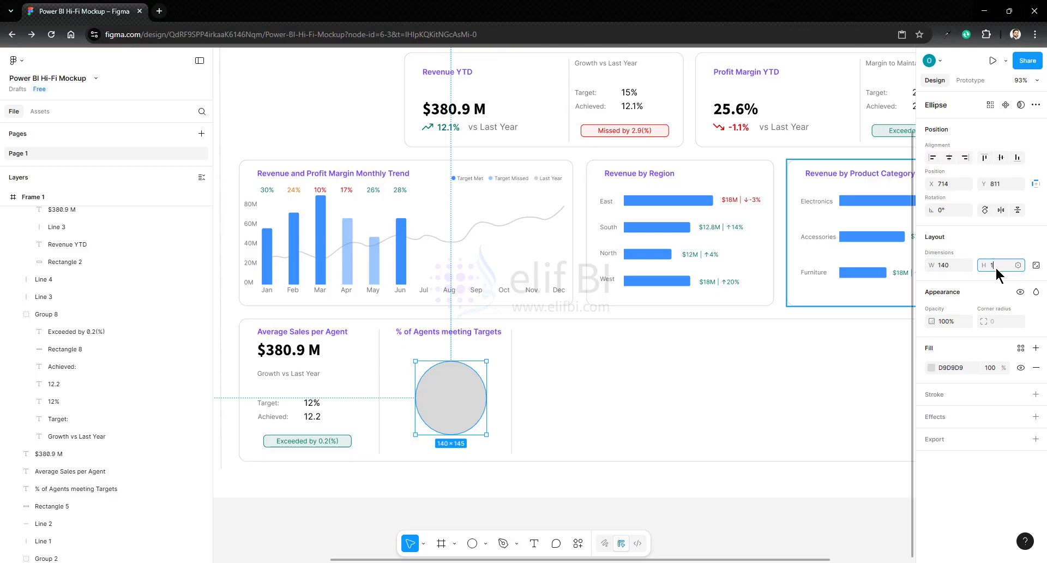
type("0")
key("Return")
left_click_drag(481, 402, 475, 401)
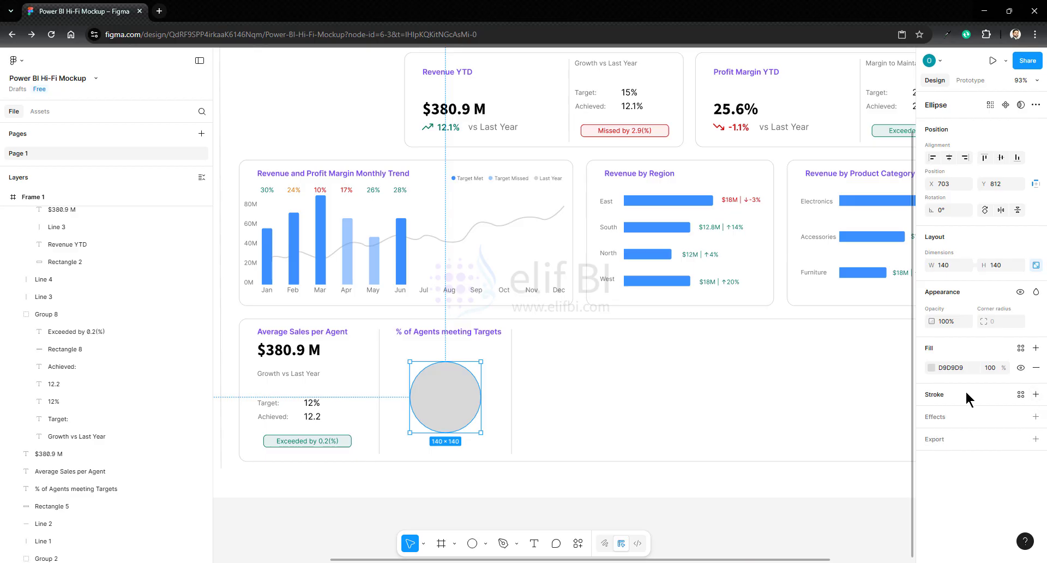
- Turn the 140 × 140 circle into a ring with an inside stroke of weight 15 and no fill
left_click(1036, 394)
left_click(986, 442)
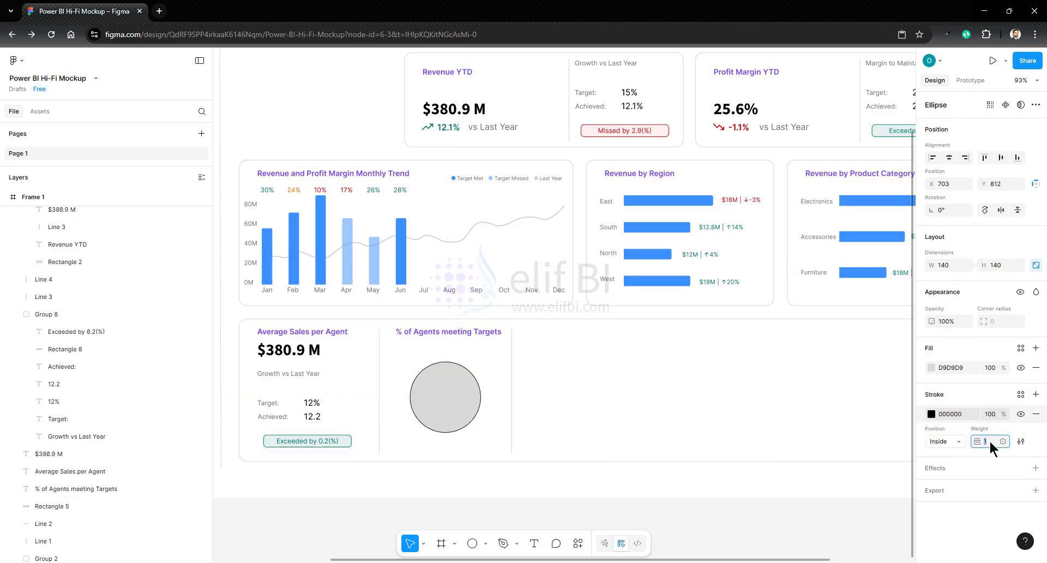
type("15")
key("Return")
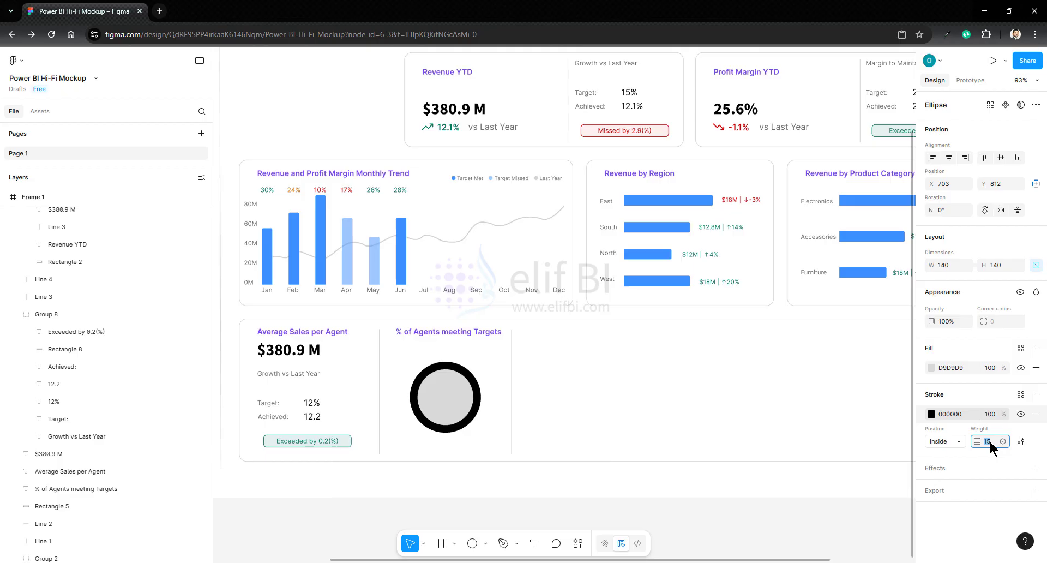
left_click(1036, 367)
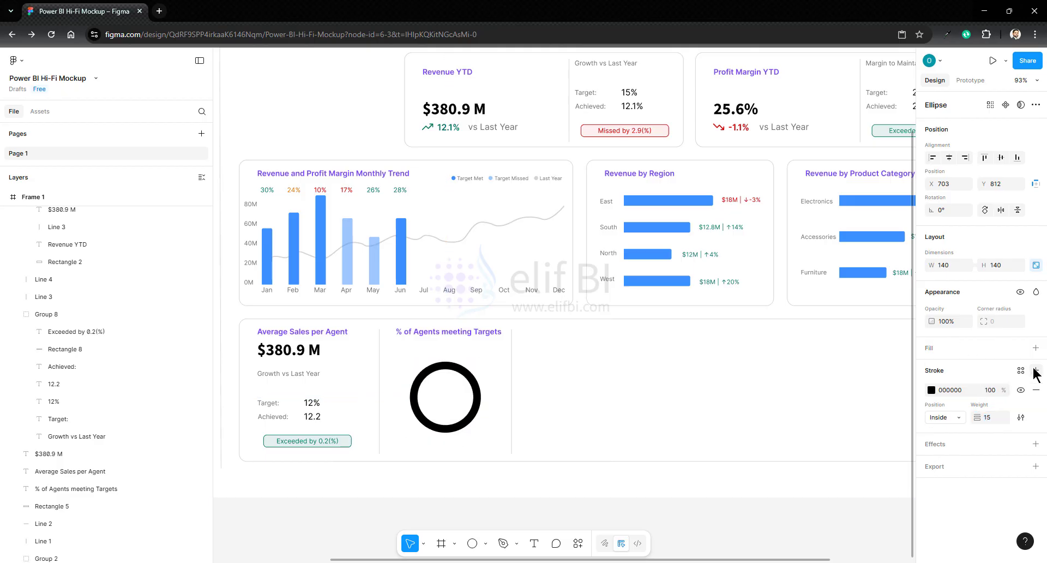
- Give the ring an angular gradient stroke from 3D91FF at 50% to 3D91FF at 100%, rotated so that it starts at the ring's top
left_click(932, 390)
left_click(812, 302)
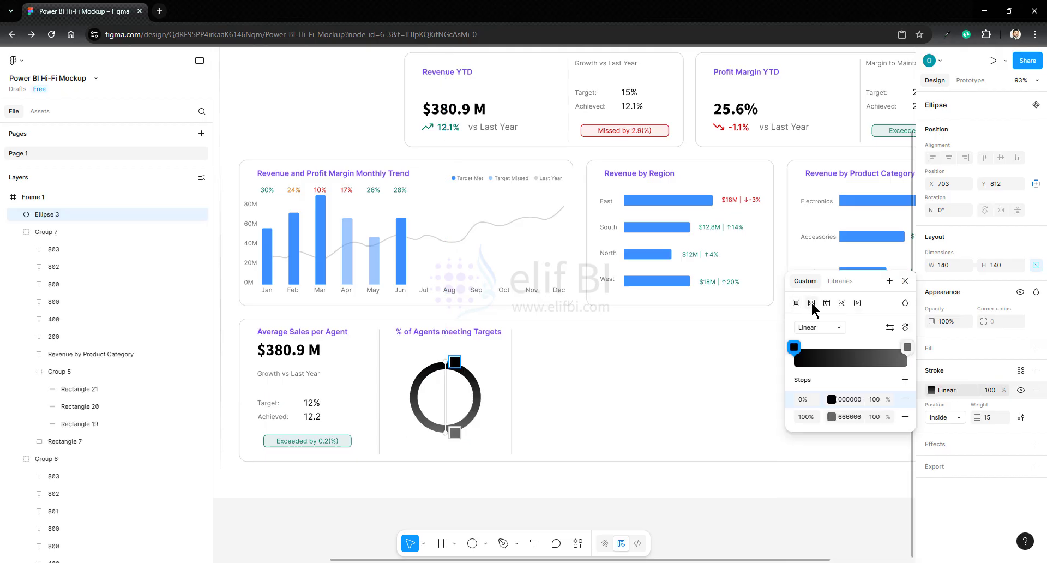
left_click(832, 399)
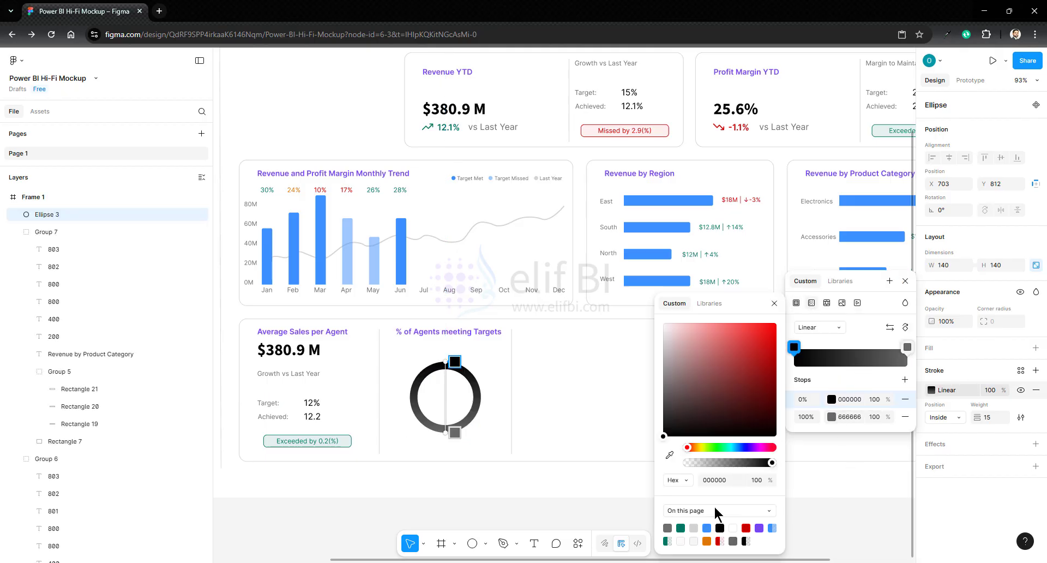
left_click(773, 527)
left_click(832, 417)
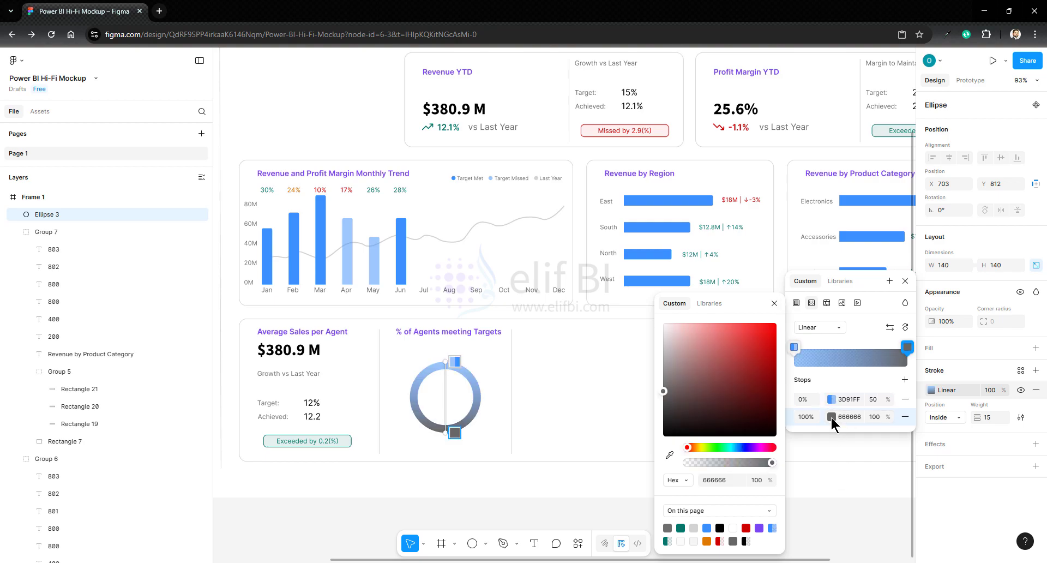
left_click(708, 527)
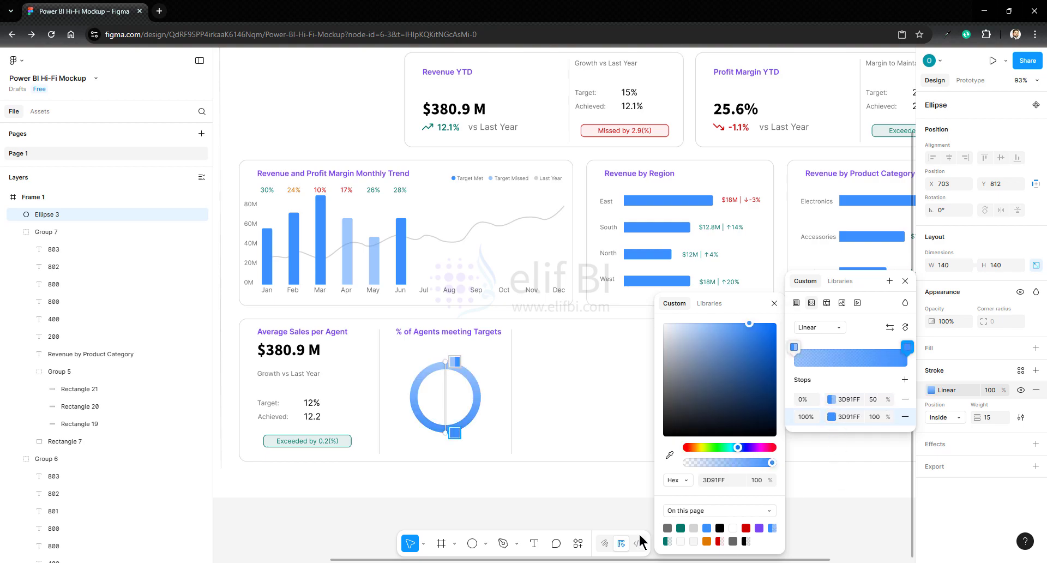
left_click(819, 328)
left_click(821, 359)
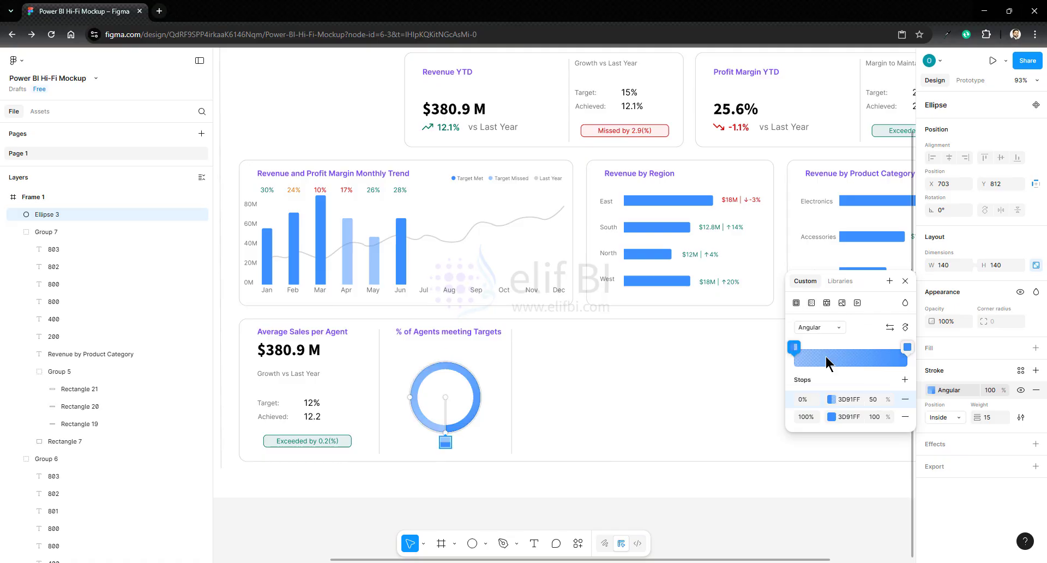
mouse_move(429, 430)
left_mouse_down()
mouse_move(447, 427)
mouse_move(479, 394)
mouse_move(445, 365)
left_mouse_up()
- Draw a polygon over the ring's upper-left part, reshape it to about 68.5 × 69.5 from the ring's centre, and fill it with FFFFFF
mouse_move(540, 372)
left_mouse_down()
mouse_move(572, 392)
mouse_move(572, 409)
mouse_move(570, 399)
mouse_move(442, 387)
left_mouse_up()
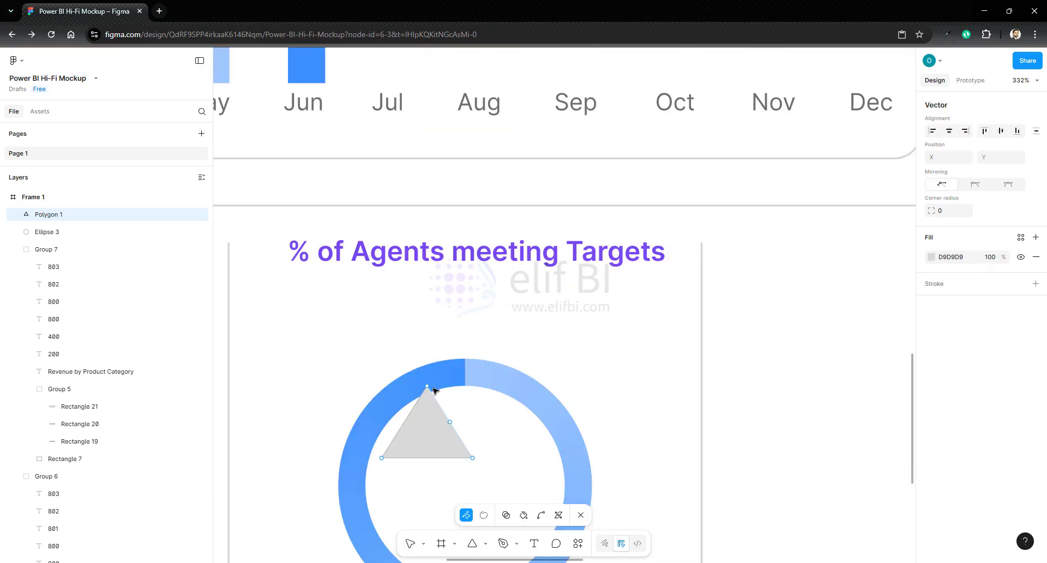
mouse_move(435, 390)
left_mouse_down()
mouse_move(458, 363)
mouse_move(439, 376)
left_mouse_up()
left_click_drag(459, 416, 370, 378)
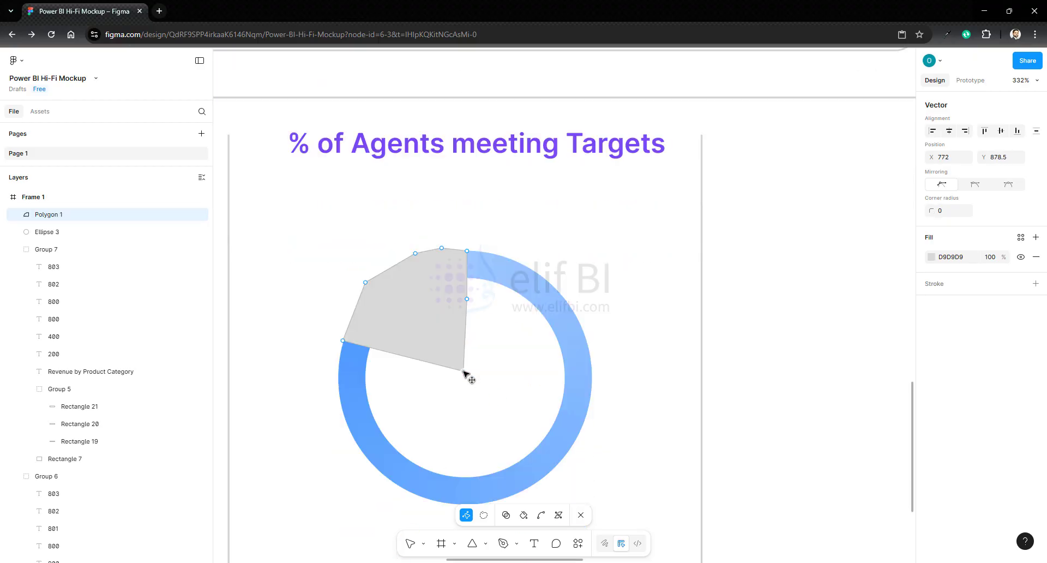
left_click_drag(464, 371, 466, 374)
key("Escape")
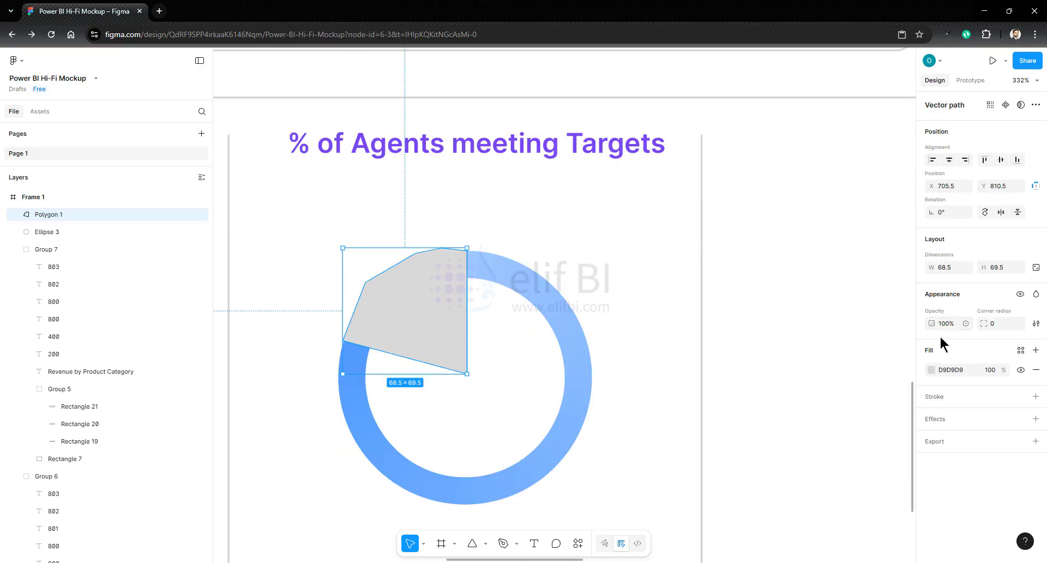
left_click(932, 370)
left_click_drag(797, 332, 778, 311)
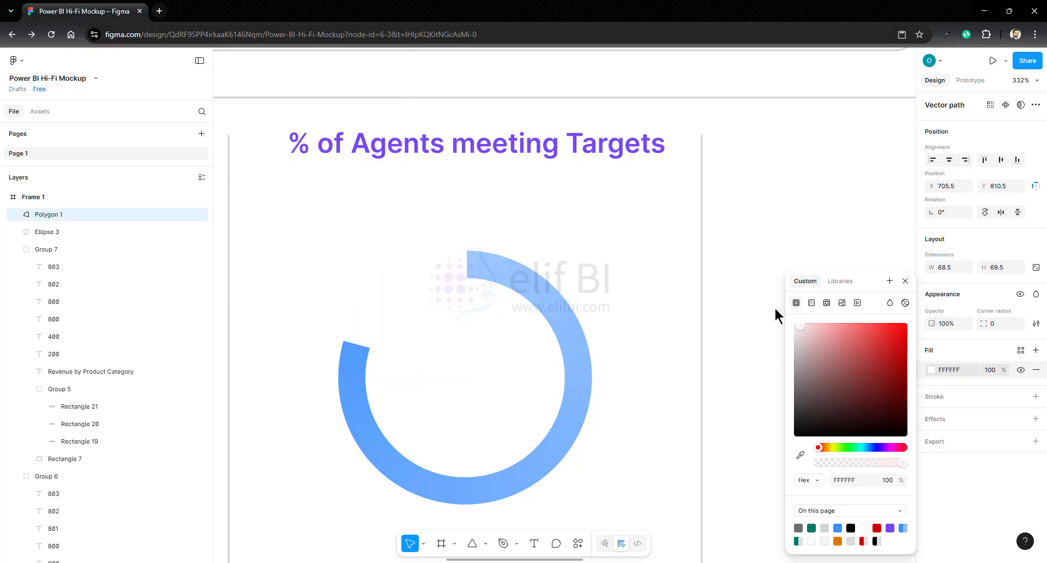
left_click(621, 353)
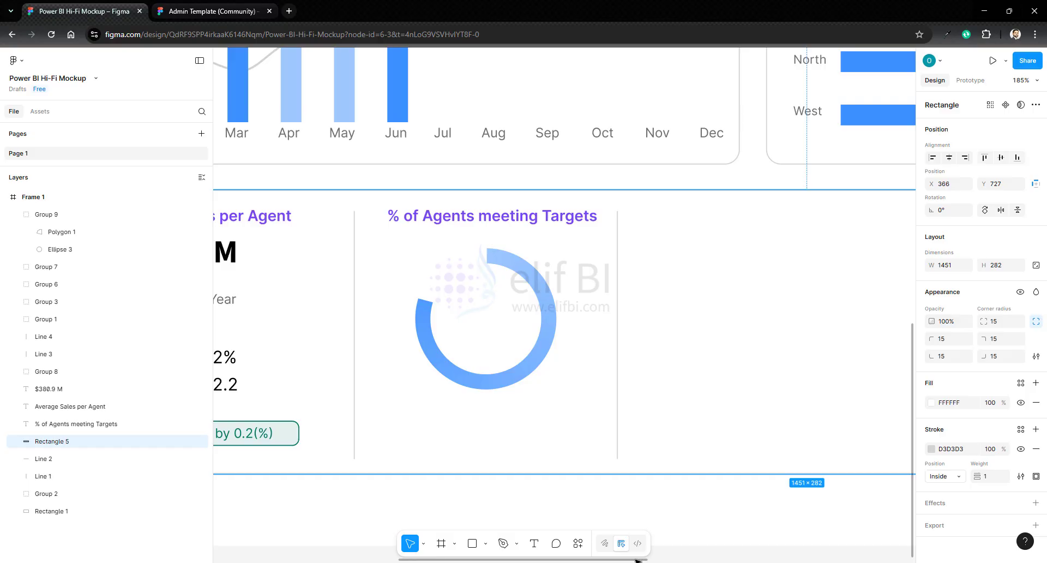
- Copy the Target: and Achieved: labels from the Average Sales per Agent section and place them below the ring chart
left_click_drag(637, 560, 543, 540)
left_click(400, 358)
left_click(400, 359)
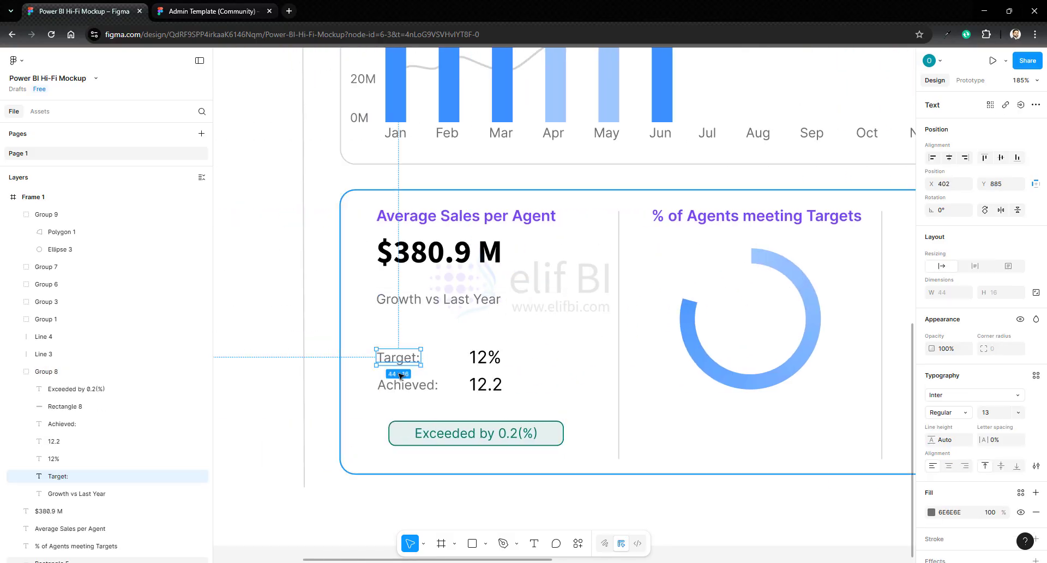
left_click(397, 387, "shift")
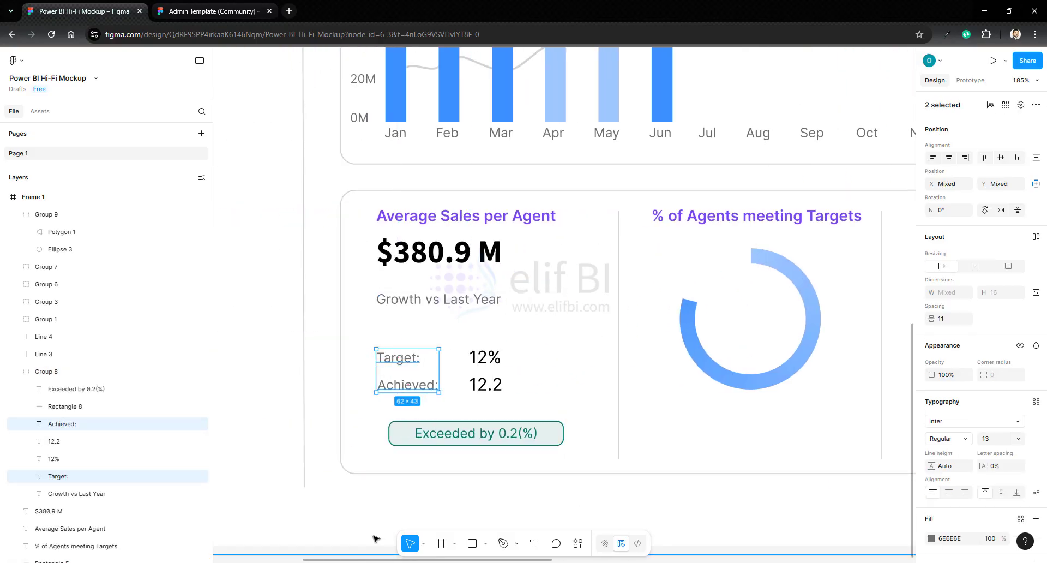
left_click_drag(351, 560, 446, 560)
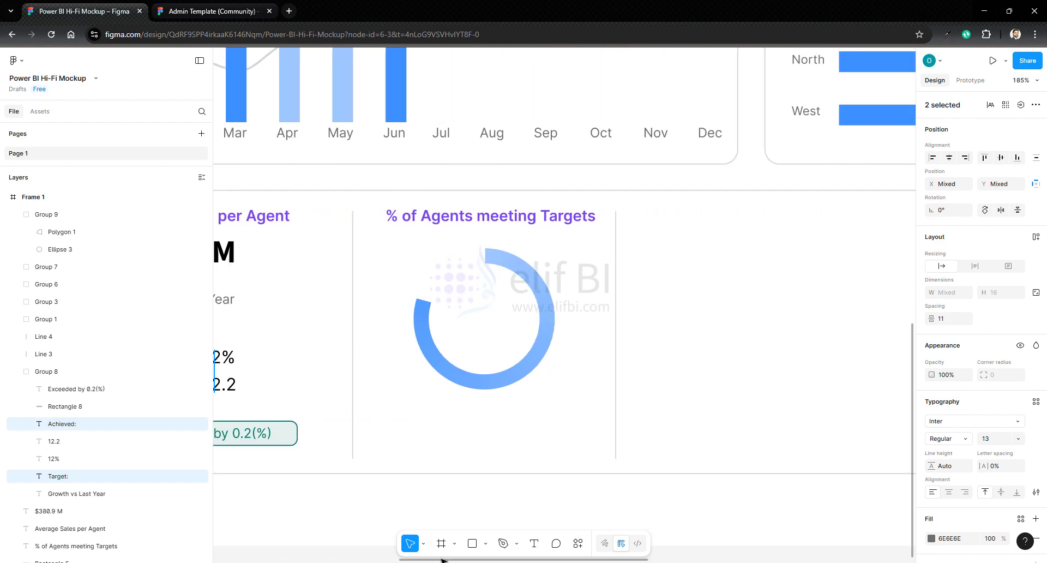
left_click(430, 414)
key("ctrl+v")
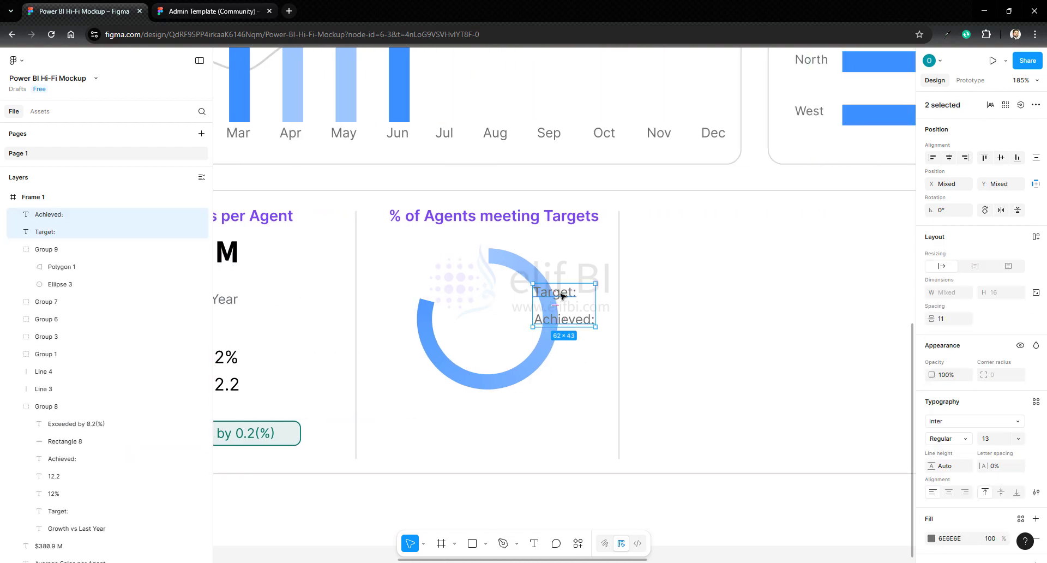
left_click_drag(536, 394, 416, 404)
- Move the copied Achieved: label closer to Target:, duplicate it below, and left-align the three labels with even spacing
left_click(411, 426)
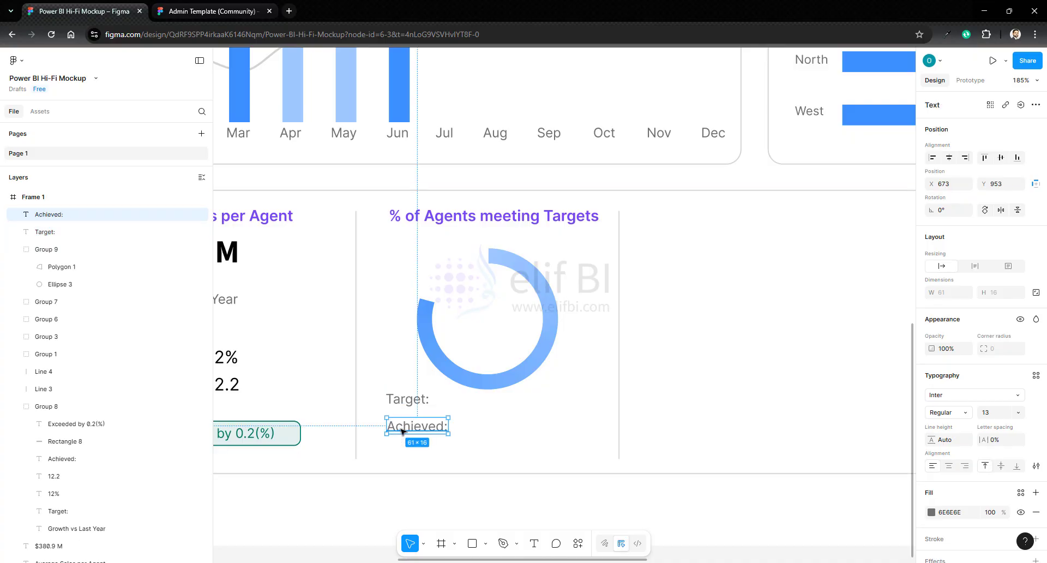
key("Up")
key("Up")
key("Up")
key("Up")
key("Up")
key("Up")
key("Up")
key("Up")
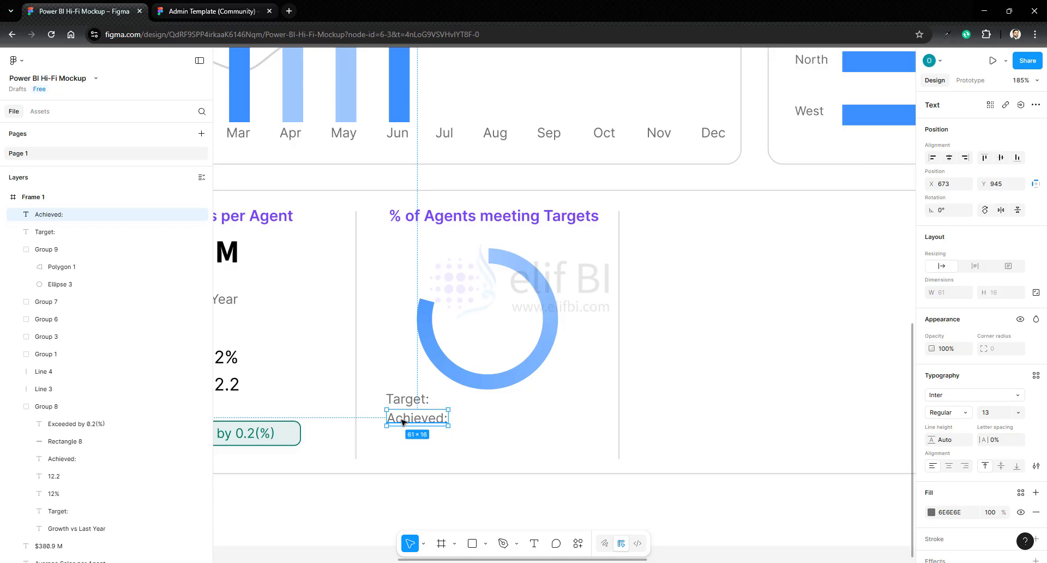
key("ctrl+d")
left_click_drag(412, 422, 411, 441)
left_click(408, 400, "shift")
left_click(1037, 157)
left_click(935, 182)
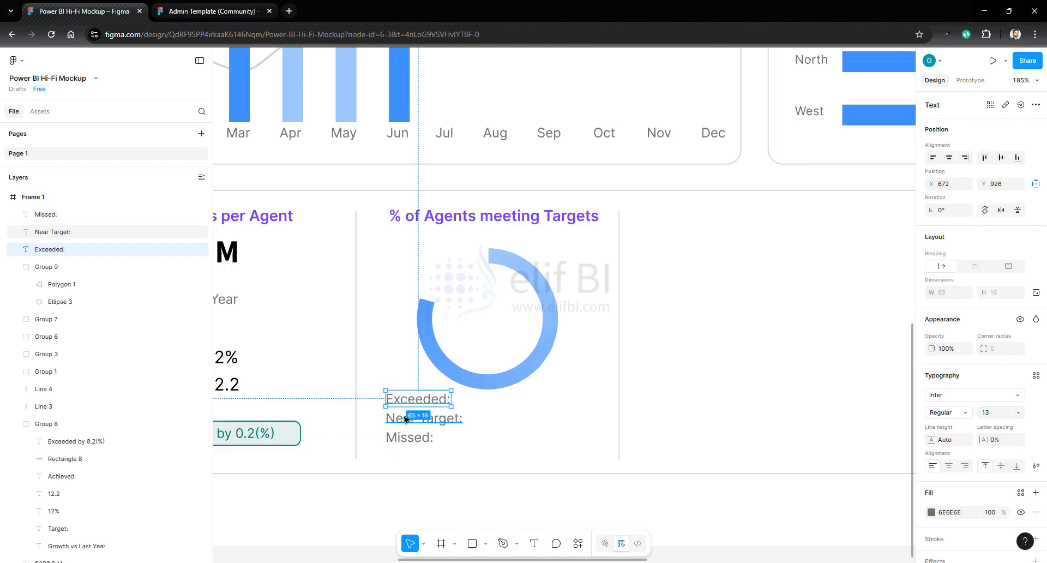
- Change the three labels to Exceeded:, Near Target: and Missed: at font size 11 and duplicate them as a second column
left_click_drag(413, 413, 462, 429)
left_click(580, 447)
- Replace the second column's texts with 158, 23 and 19 and left-align the three values
double_click(523, 412)
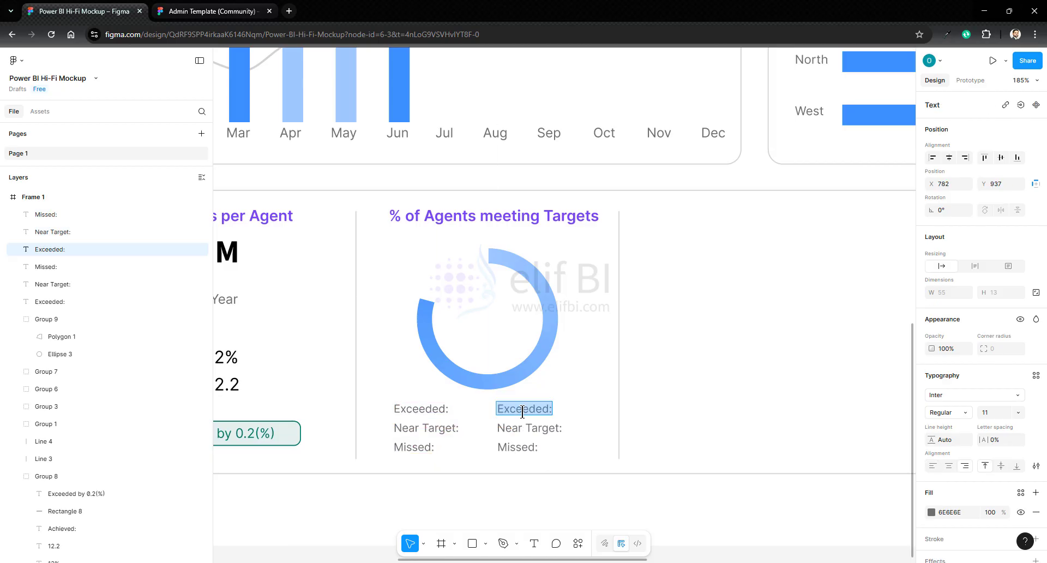
type("158")
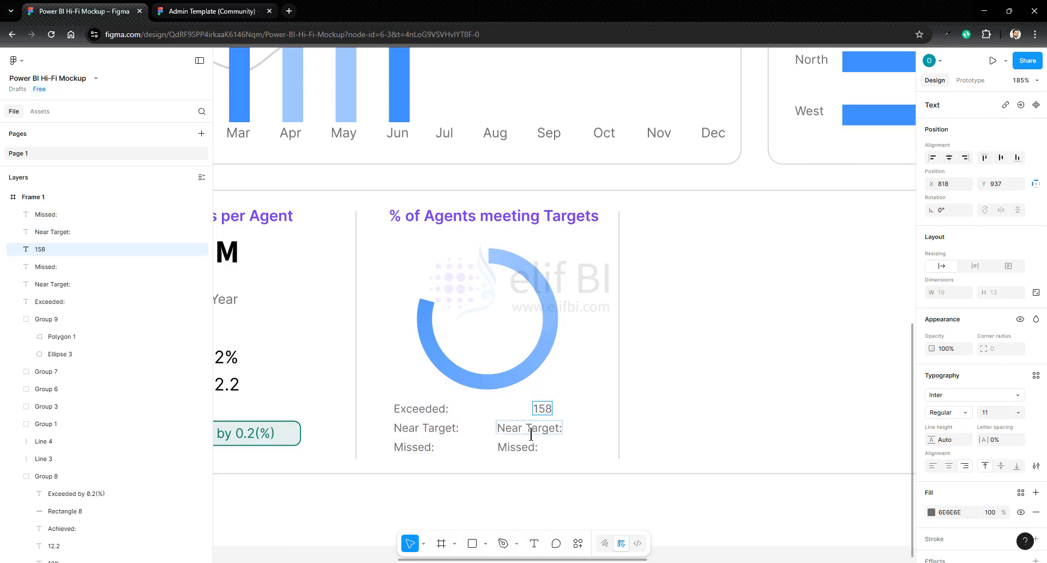
double_click(529, 429)
type("23")
double_click(509, 447)
type("19")
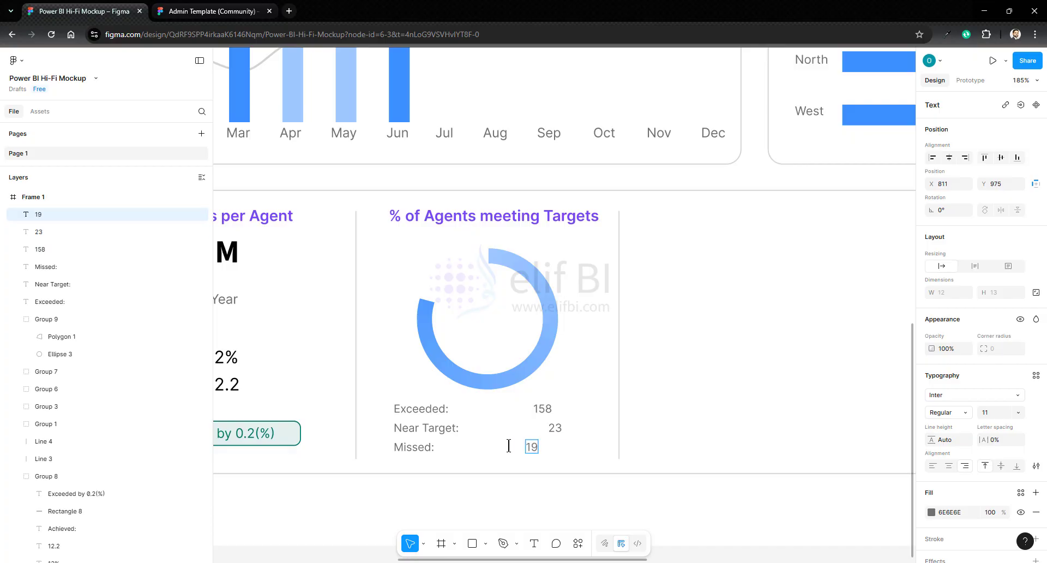
left_click(555, 428, "shift")
left_click(543, 409, "shift")
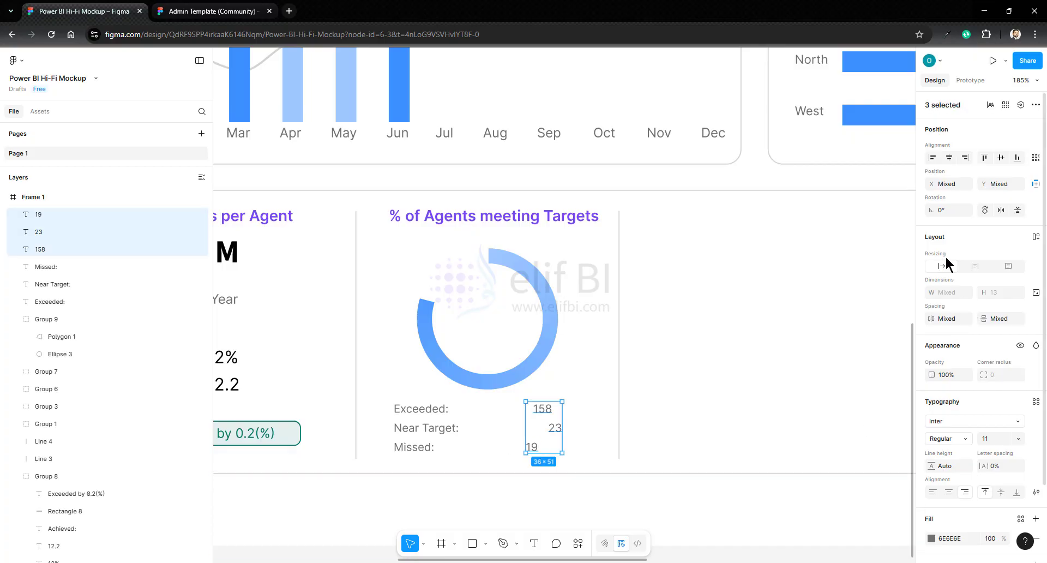
left_click(934, 158)
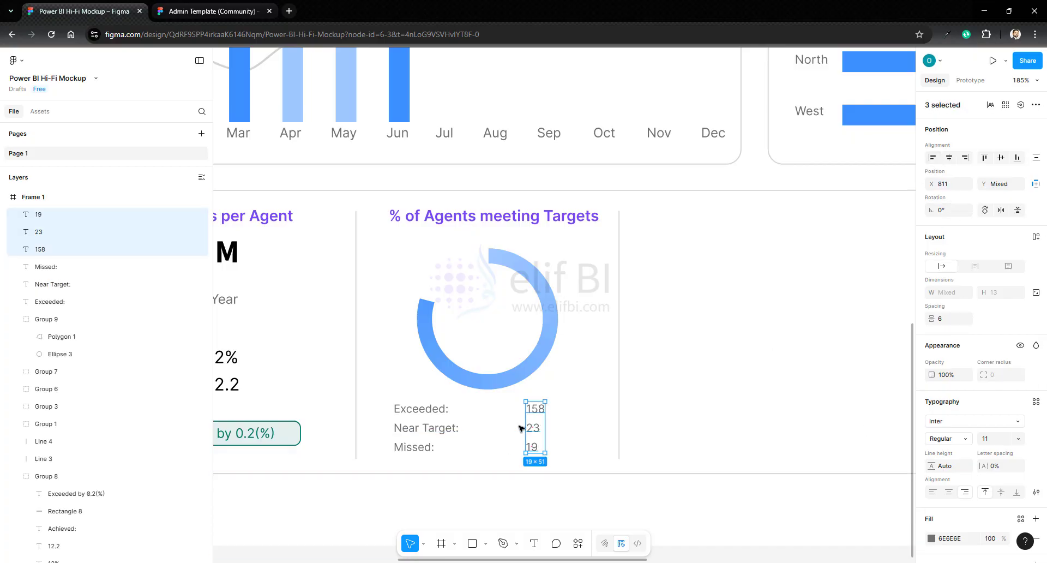
- Group the Exceeded: and Missed: labels with the 158 and 23 values
left_click(415, 447, "shift")
left_click(421, 409, "shift")
left_click(531, 447, "shift")
right_click(533, 430)
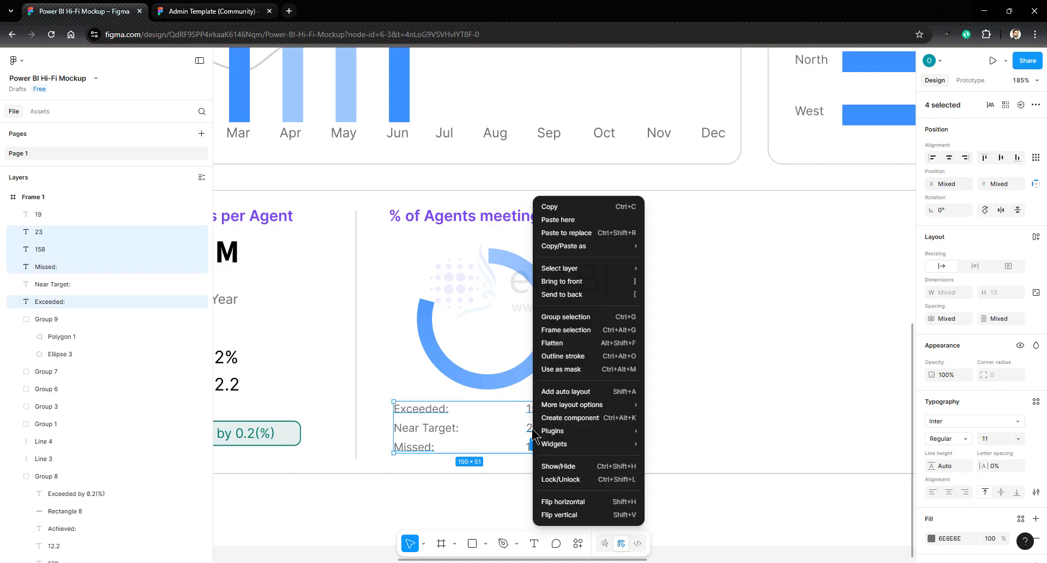
left_click(566, 317)
double_click(428, 413)
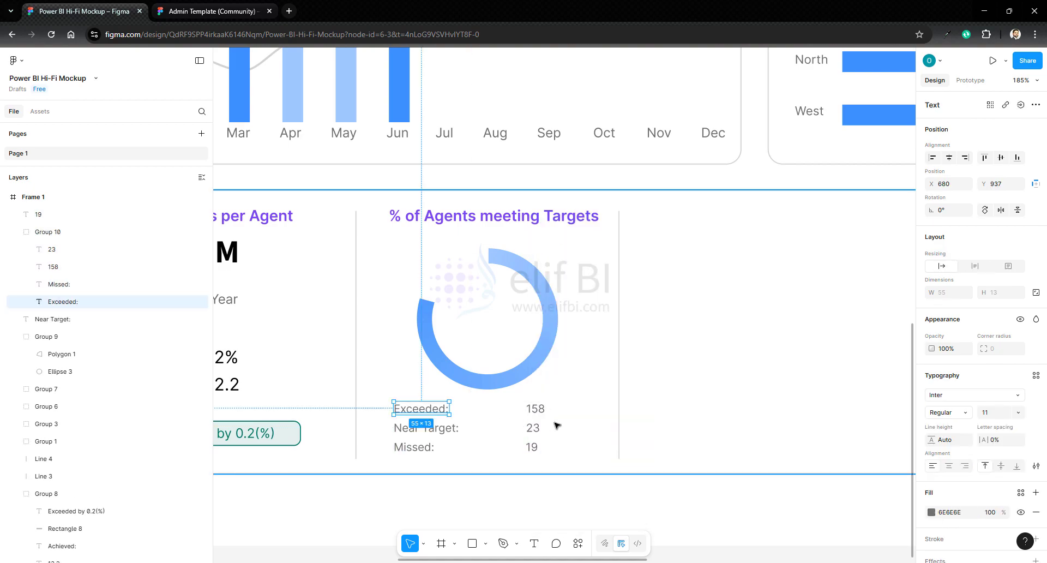
left_click(557, 426)
- Draw a horizontal line about 174 wide under the Exceeded: row and copy it below the Near Target: and Missed: rows
left_click(486, 544)
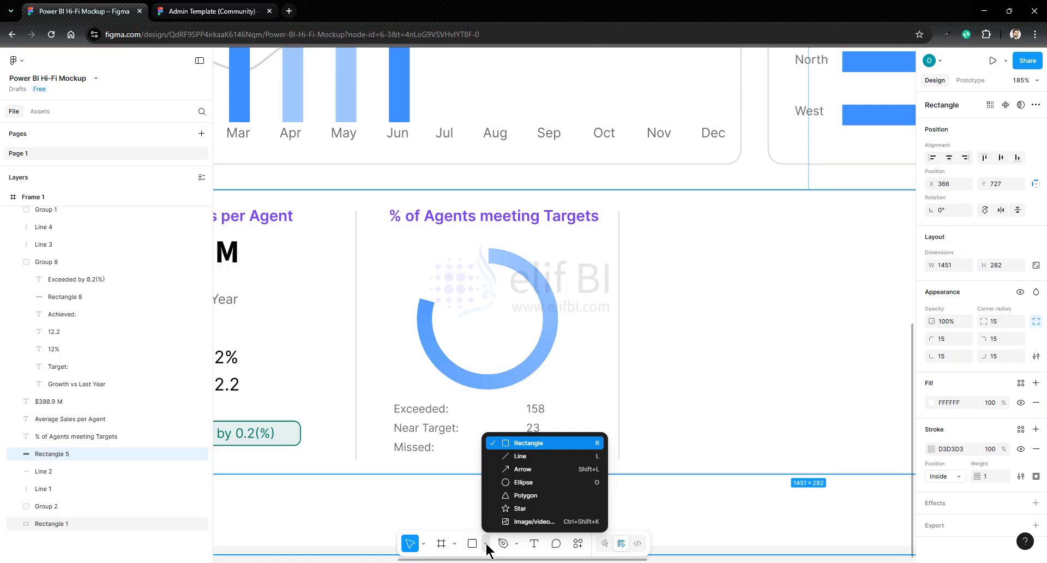
left_click(521, 456)
mouse_move(397, 415)
left_mouse_down()
mouse_move(562, 418)
mouse_move(505, 437)
mouse_move(495, 458)
left_mouse_up()
key("ctrl+v")
left_click(607, 445)
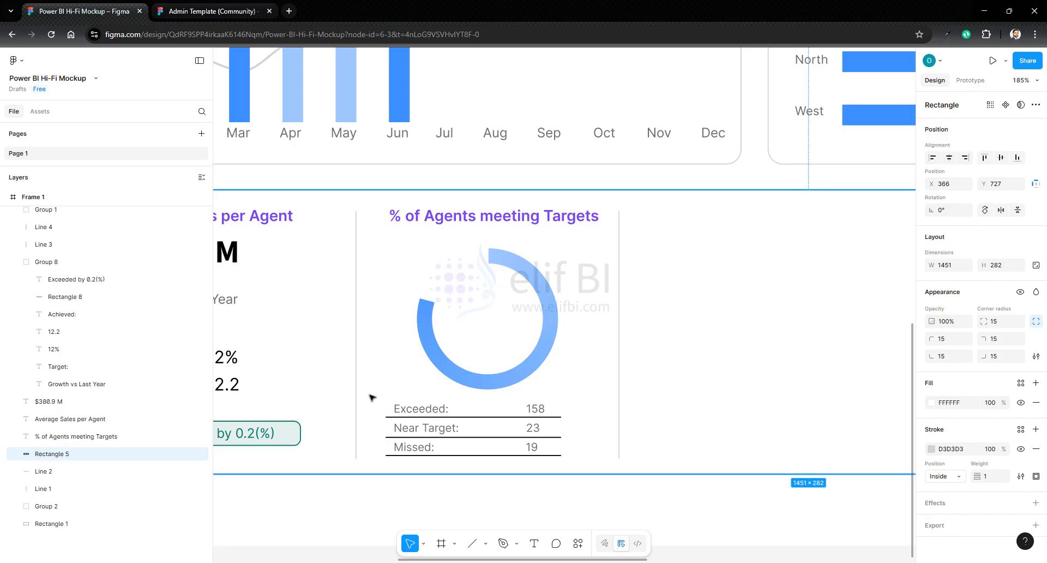
- Select the table of agent counts below the ring and change its black divider lines to D3D3D3
left_click_drag(371, 397, 596, 474)
scroll(960, 524, "down", 5)
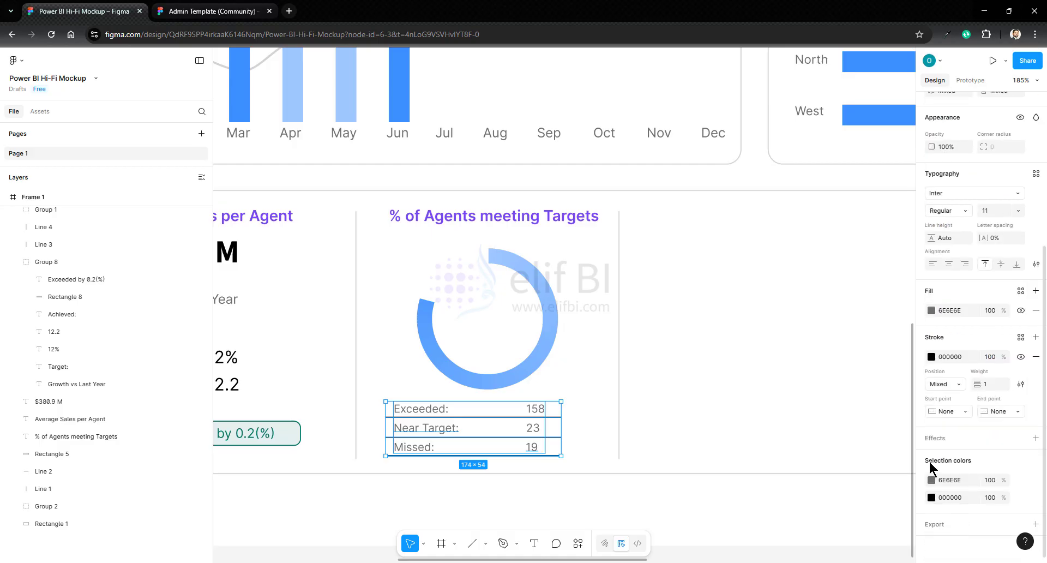
left_click(932, 498)
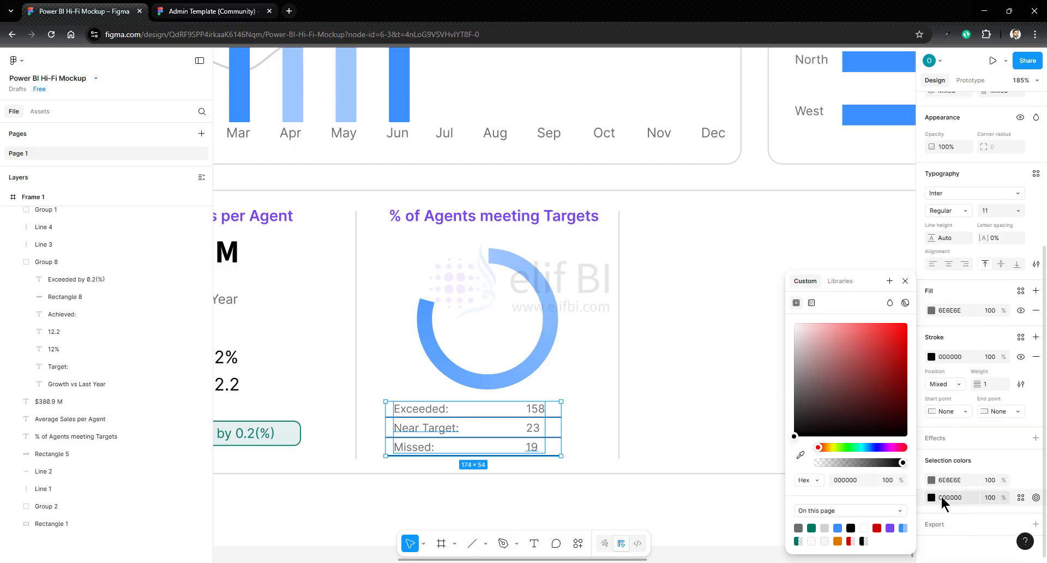
left_click(825, 528)
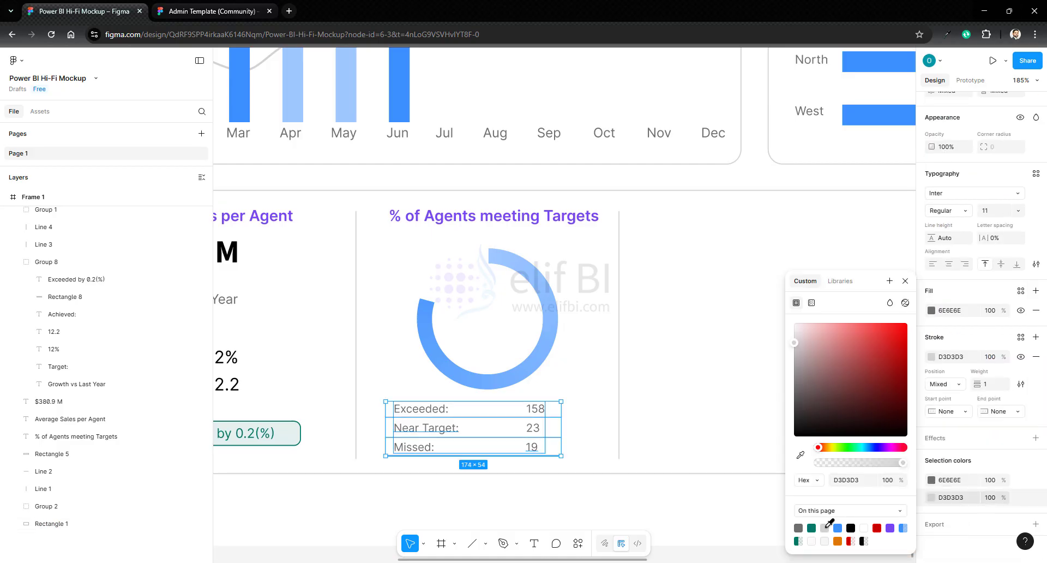
left_click(980, 459)
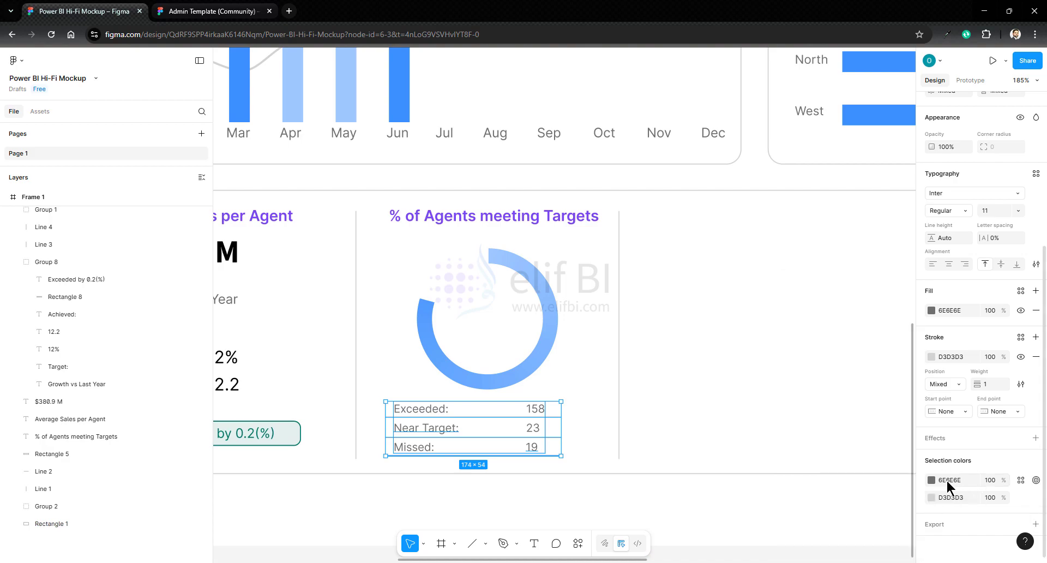
left_click(931, 480)
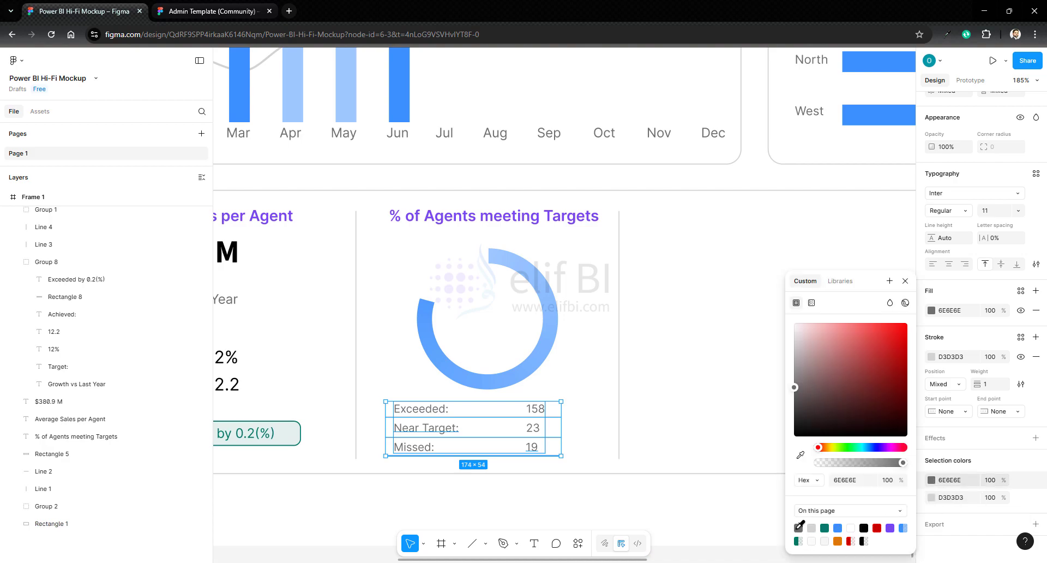
- Colour the agent counts by status: 158 green, 23 orange DE7803 and 19 red, using the page's existing colours
double_click(535, 409)
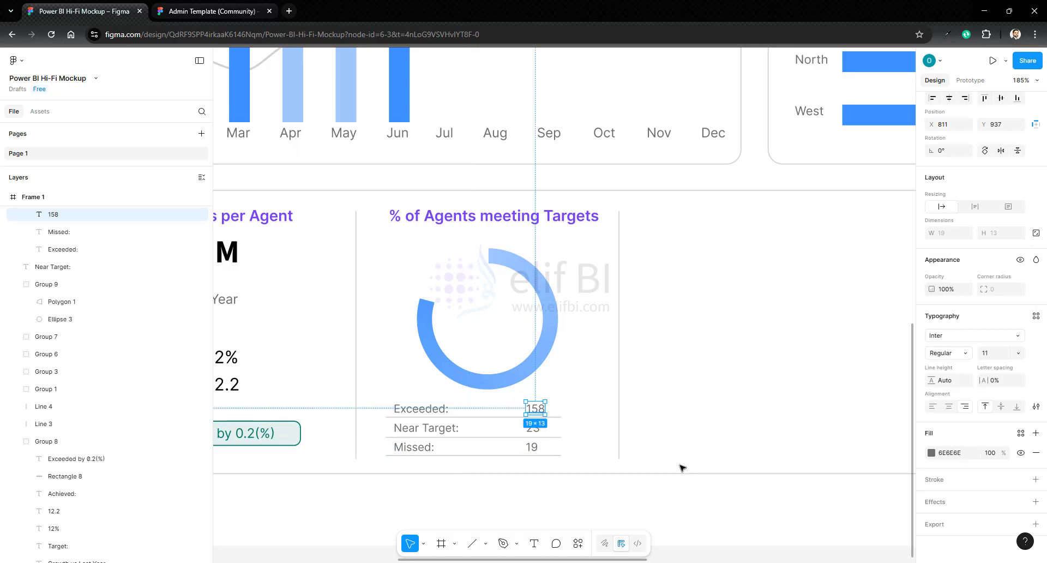
left_click(932, 453)
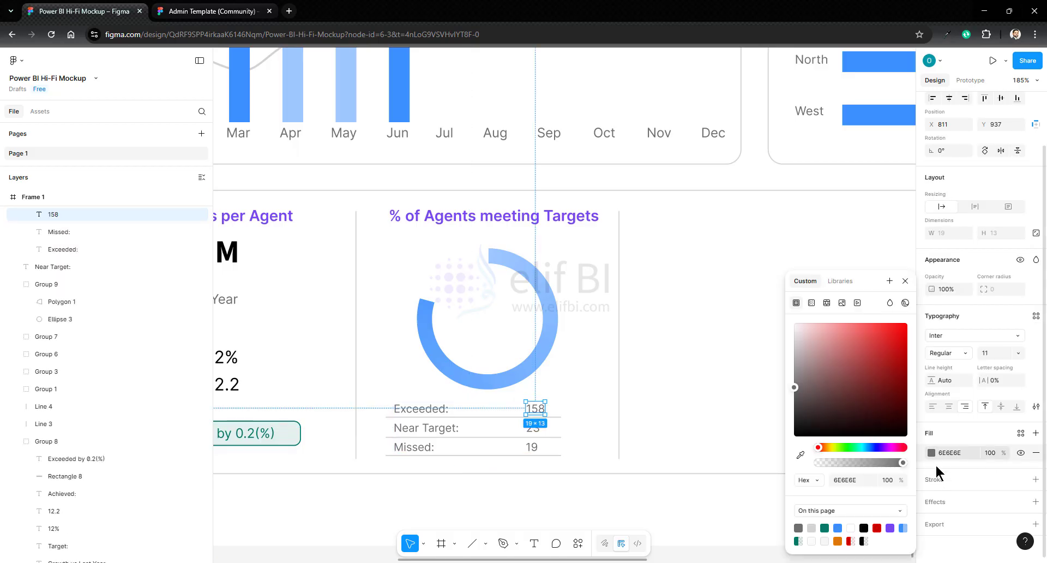
left_click(825, 528)
key("shift+Tab")
left_click(838, 541)
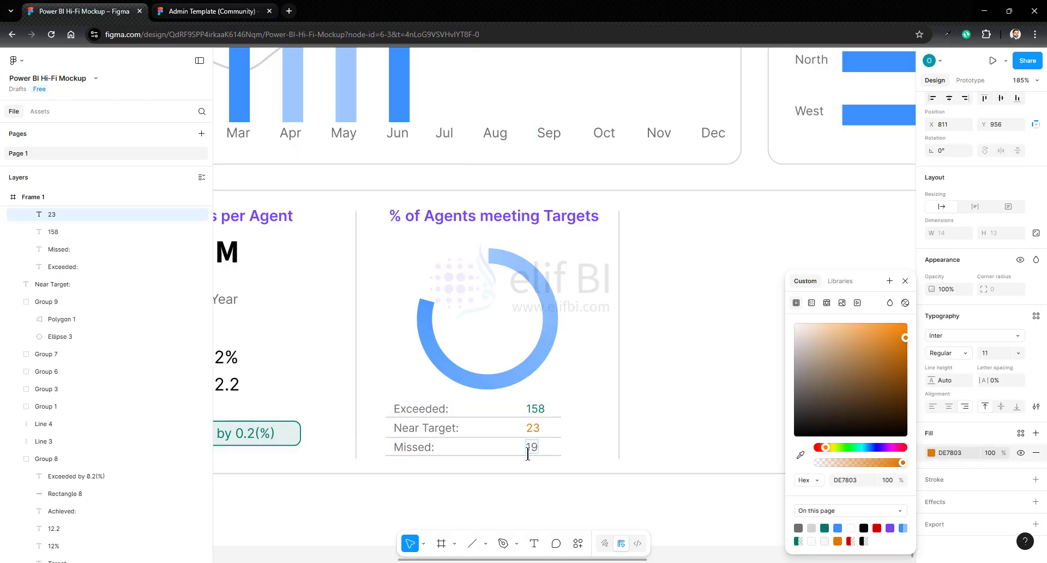
left_click(527, 452)
left_click(877, 527)
left_click(594, 349)
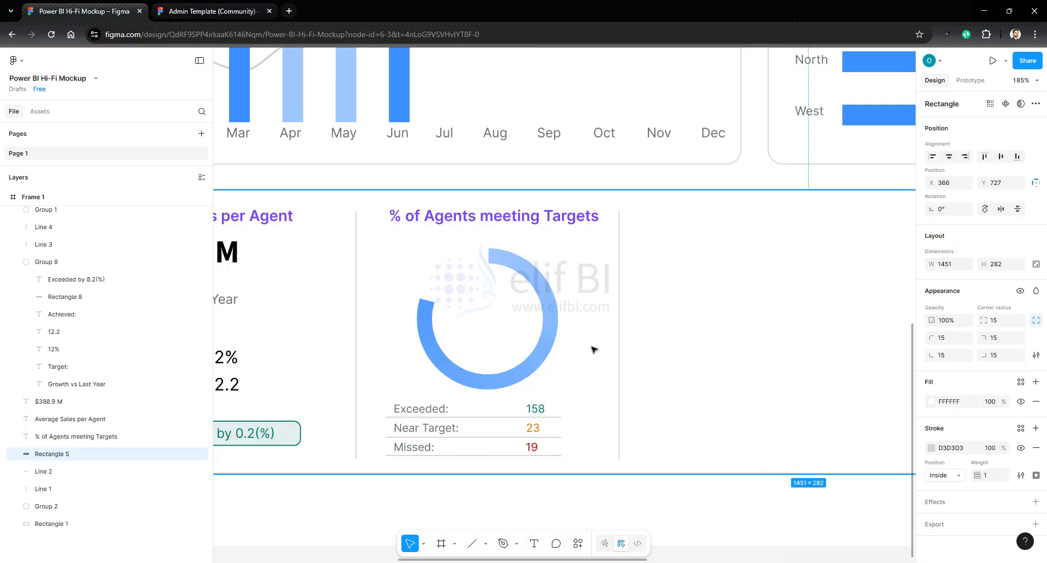
- Add a 79% text label inside the ring chart and centre it horizontally and vertically on the ring
left_click(534, 543)
left_click(501, 328)
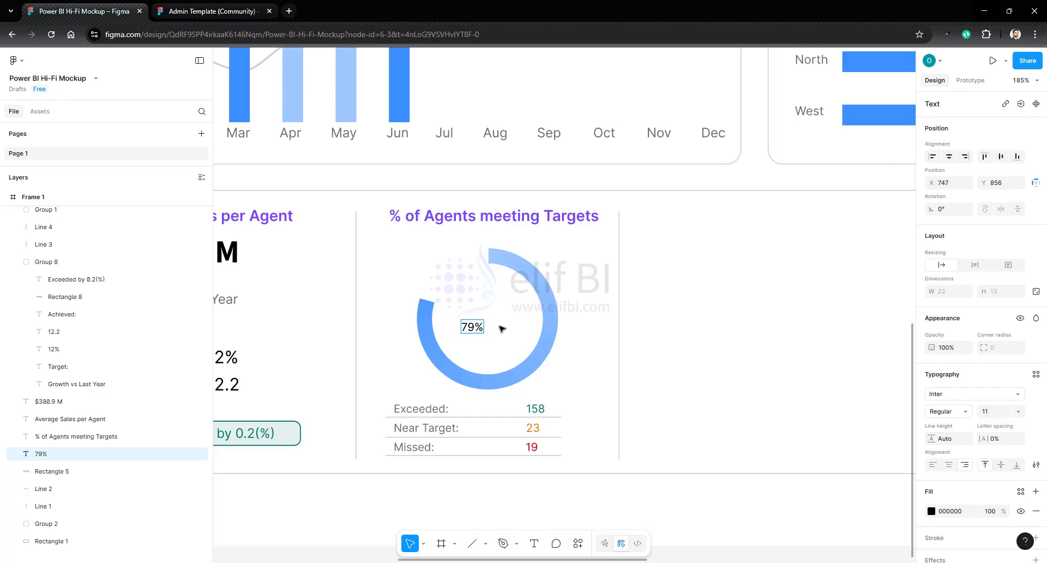
left_click(501, 328, "shift")
left_click(950, 158)
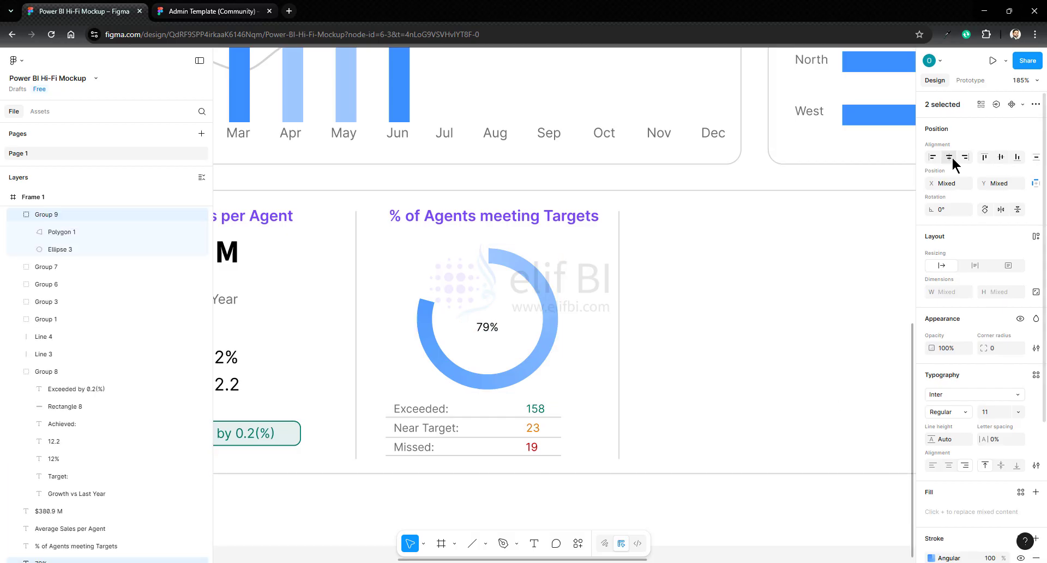
left_click(1001, 158)
- Enlarge the 79% label to font size 25 and recentre it horizontally and vertically in the ring
left_click(991, 412)
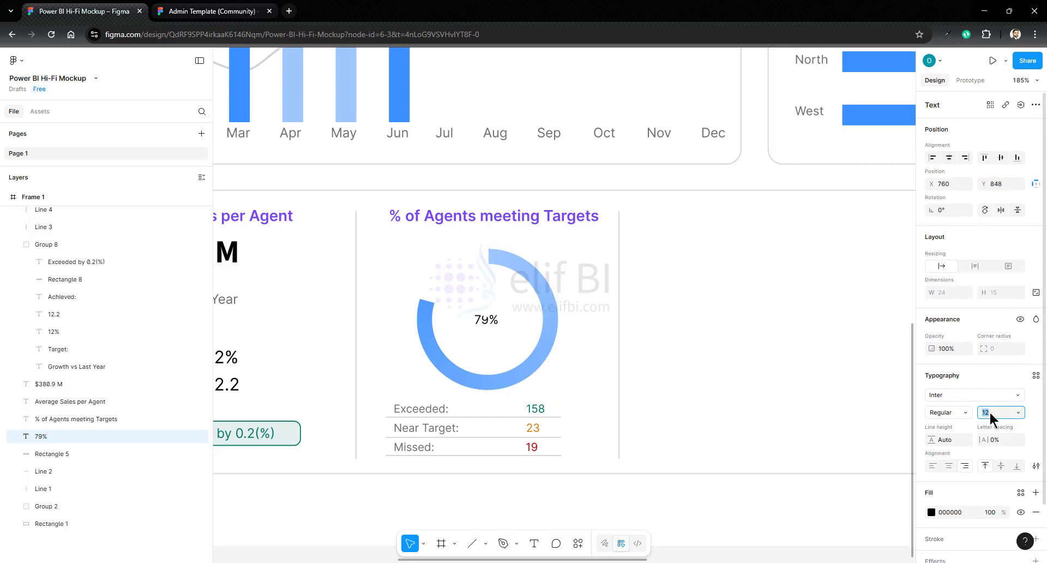
key("shift+Up")
key("Up")
key("Up")
key("Down")
key("Up")
key("Up")
key("Up")
left_click(949, 158)
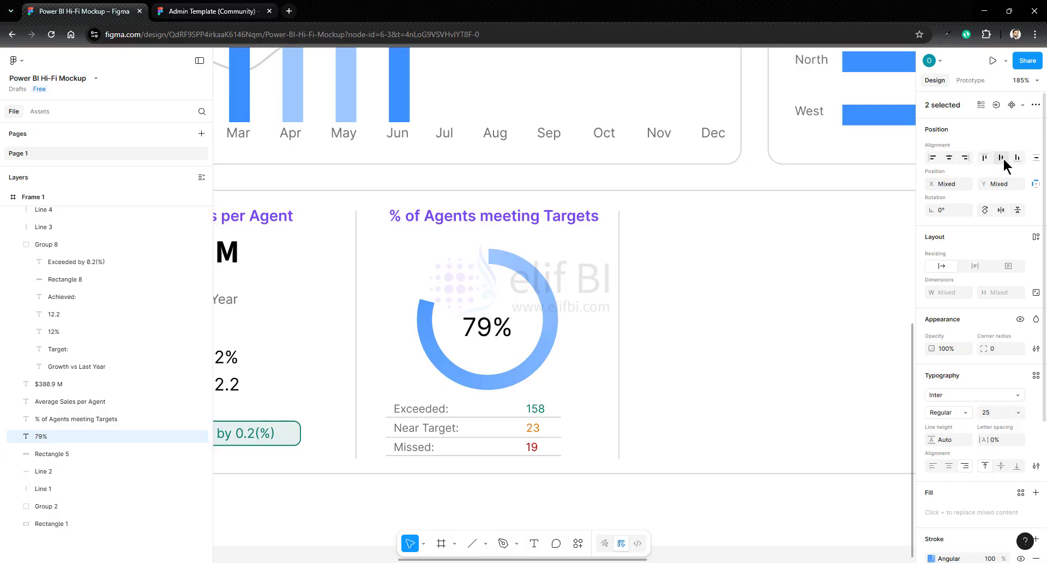
left_click(1001, 158)
left_click(513, 398)
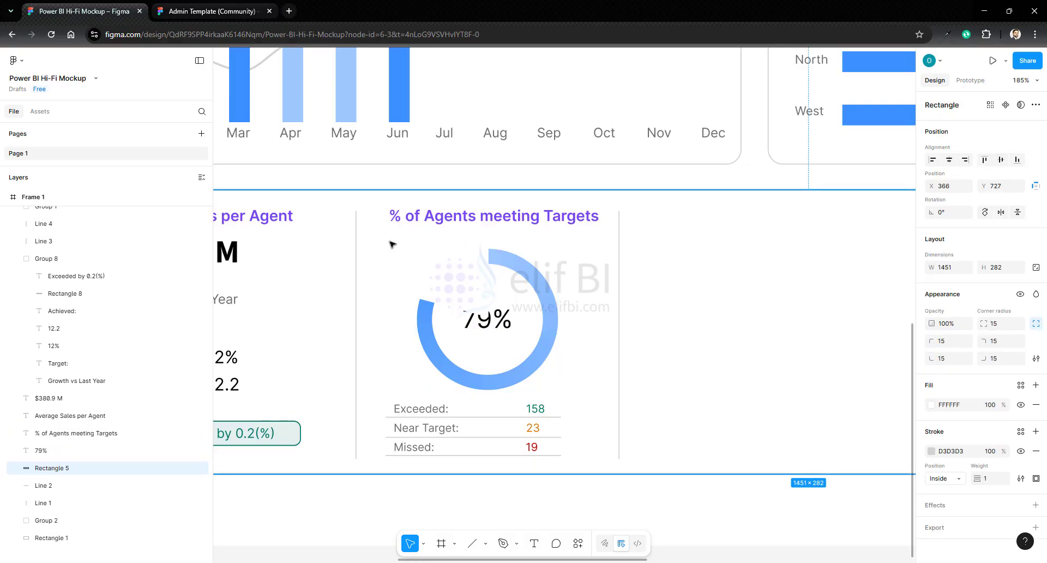
- Group the 79% label with the ring chart and reorder it in front of the white wedge
left_click_drag(390, 242, 600, 408)
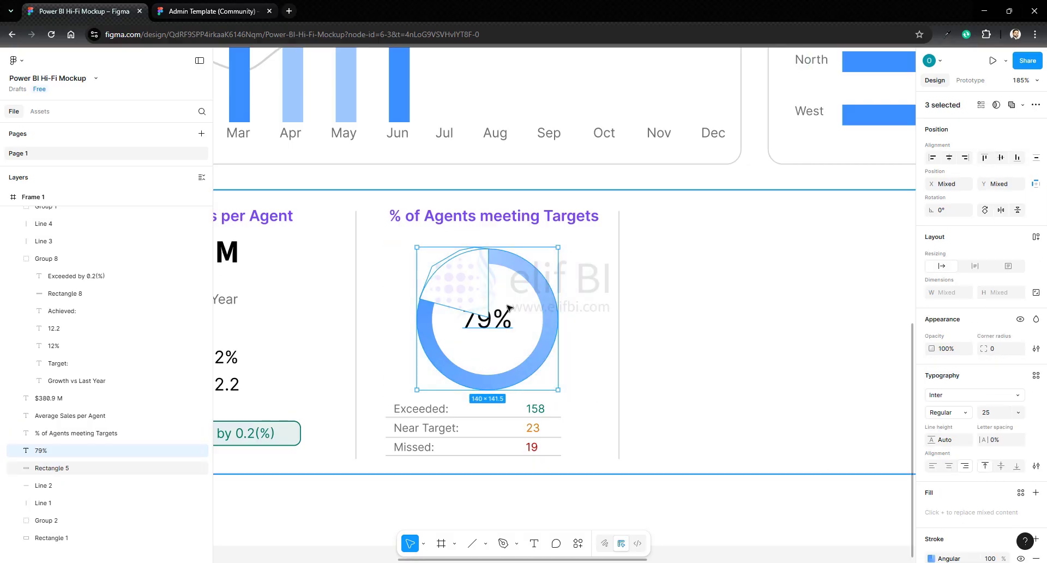
right_click(524, 275)
left_click(554, 319)
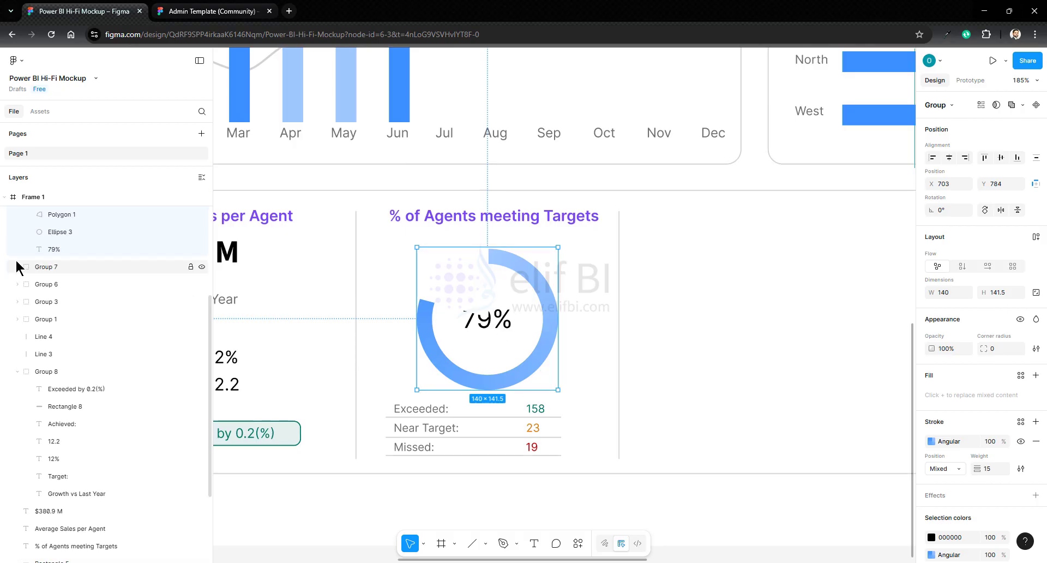
left_click(54, 215)
left_click(52, 249)
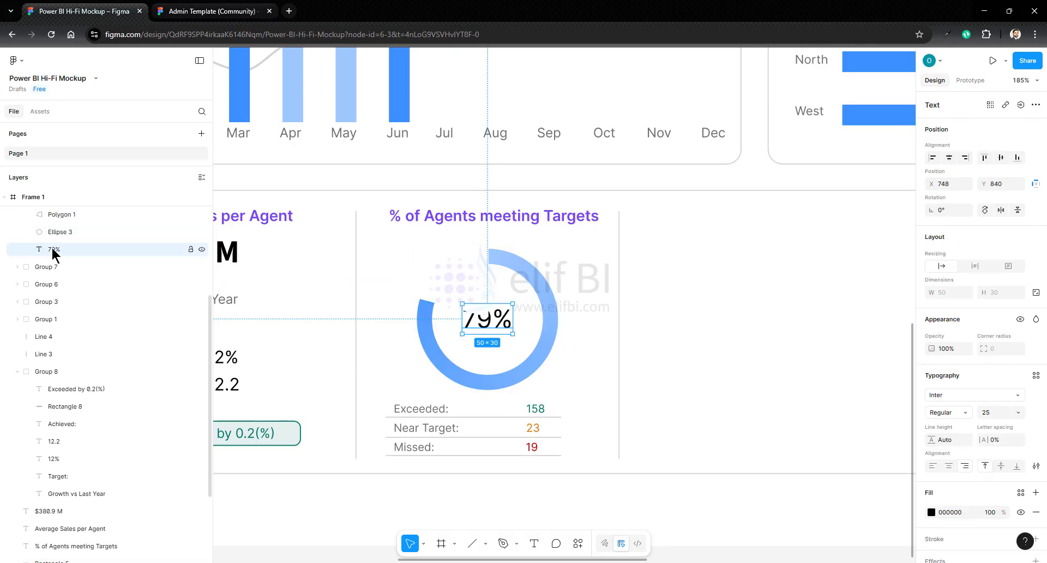
left_click(49, 208)
- Group the Exceeded, Near Target and Missed rows with their values and divider lines
left_click(372, 396)
left_click_drag(371, 396, 573, 466)
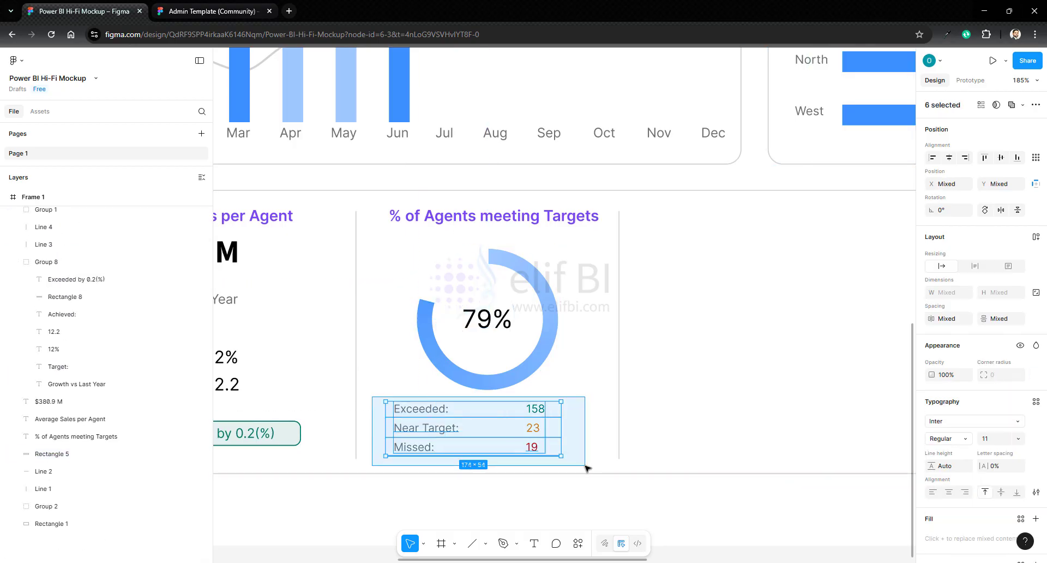
right_click(488, 432)
left_click(467, 314)
left_click(574, 437)
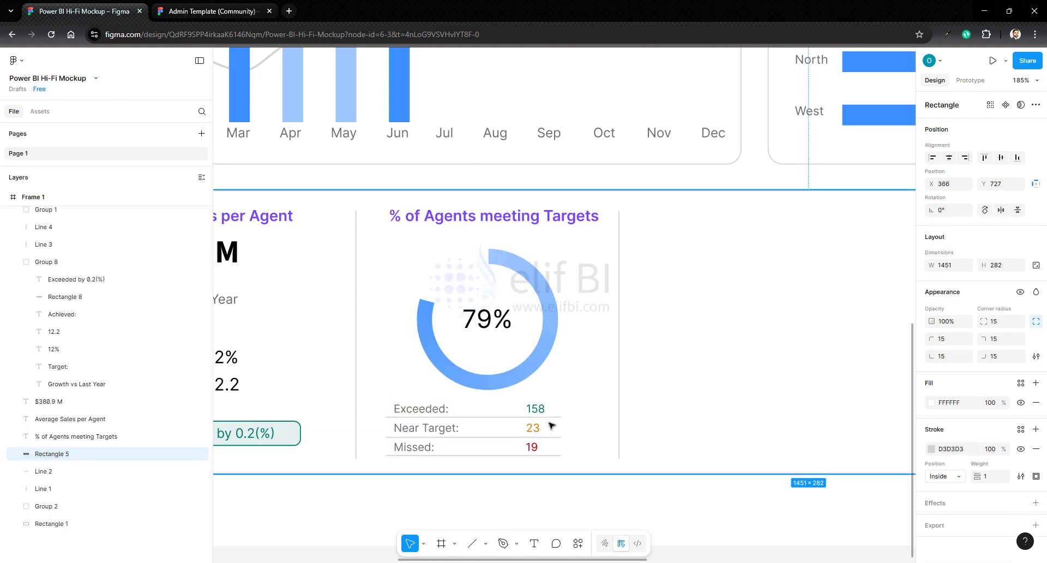
- Centre the ring chart and the table below it horizontally on each other and group them
left_click_drag(367, 234, 589, 467)
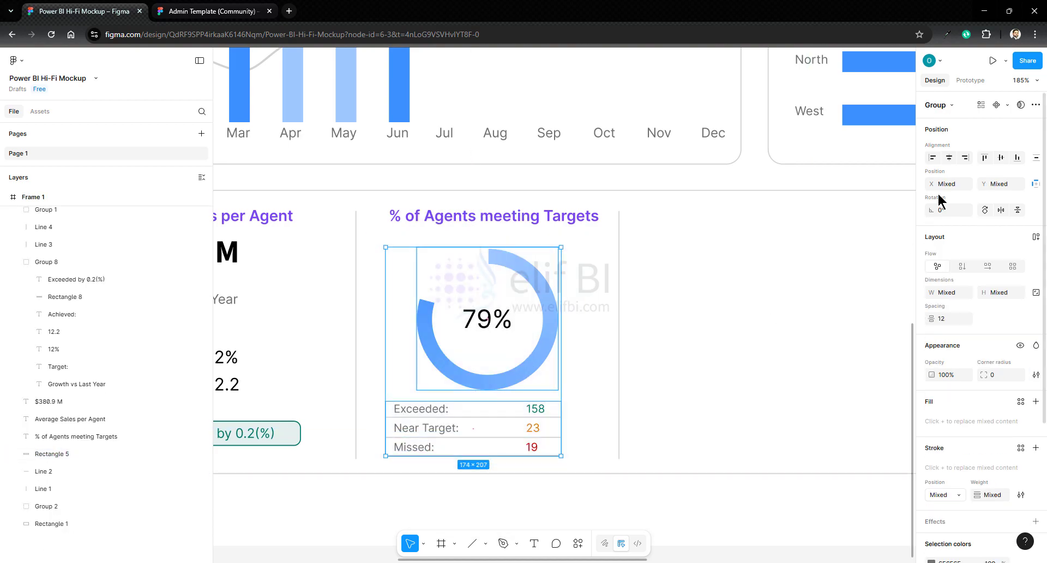
left_click(952, 160)
right_click(508, 169)
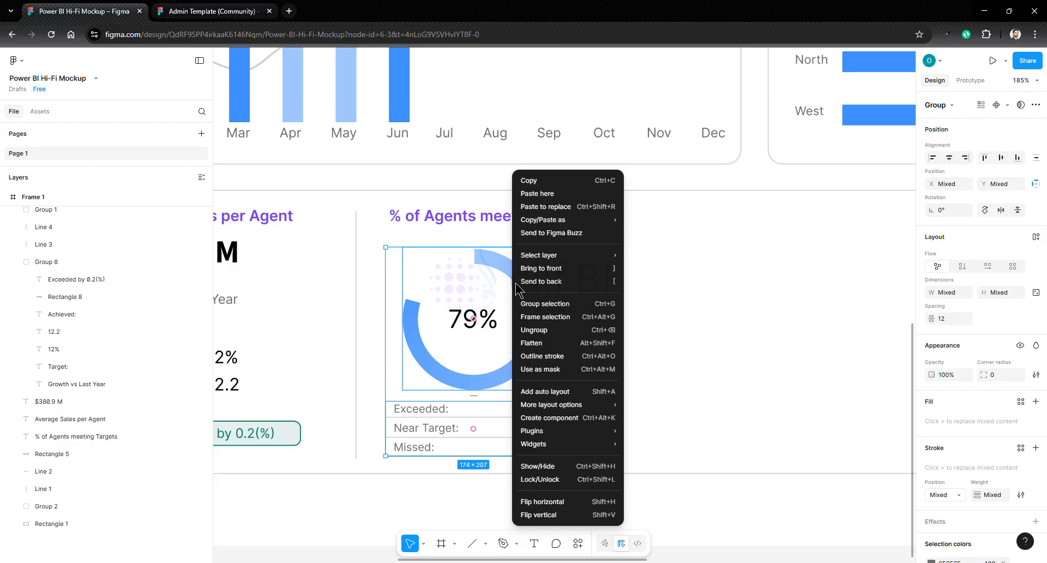
left_click(545, 306)
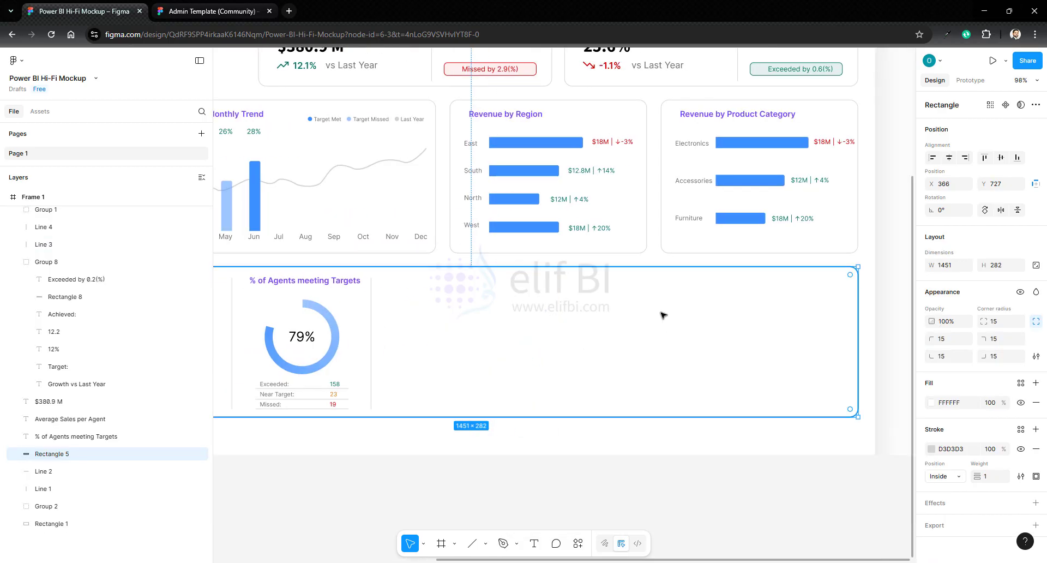
- Duplicate the % of Agents meeting Targets heading and place the copy level with it in the empty area beyond the divider
left_click(336, 283)
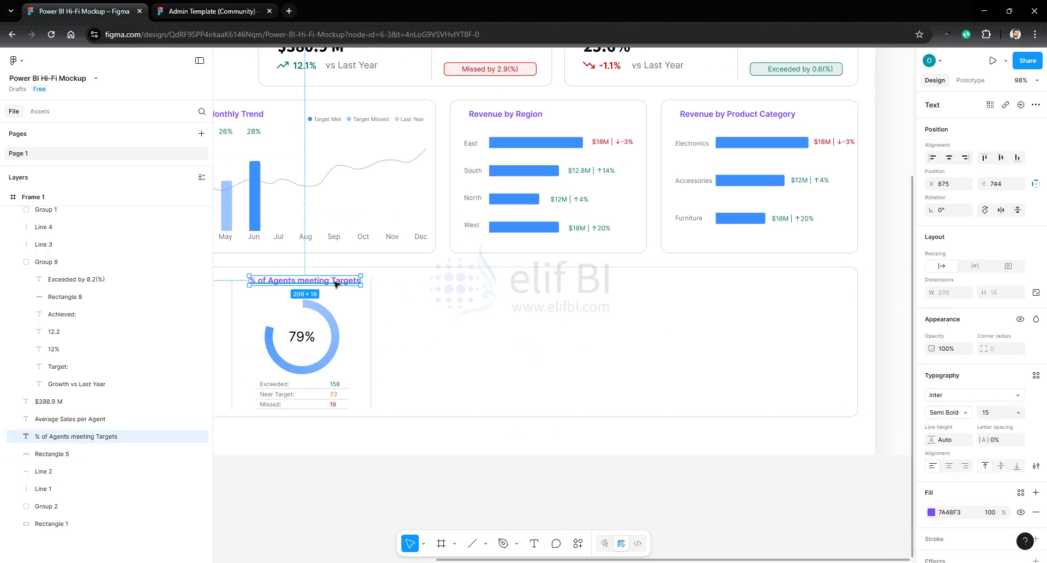
left_click(409, 289)
key("ctrl+v")
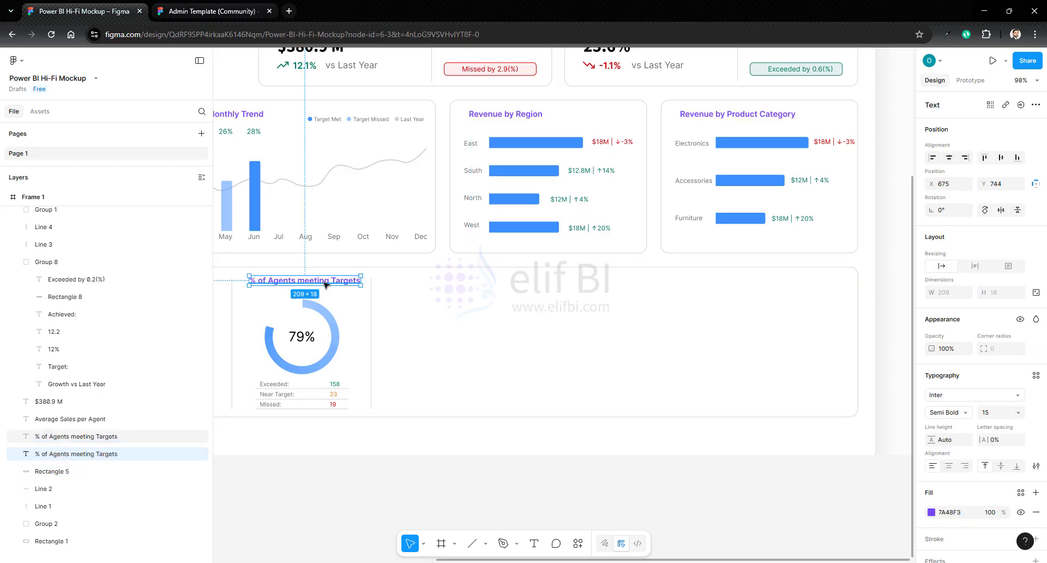
left_click_drag(325, 284, 480, 285)
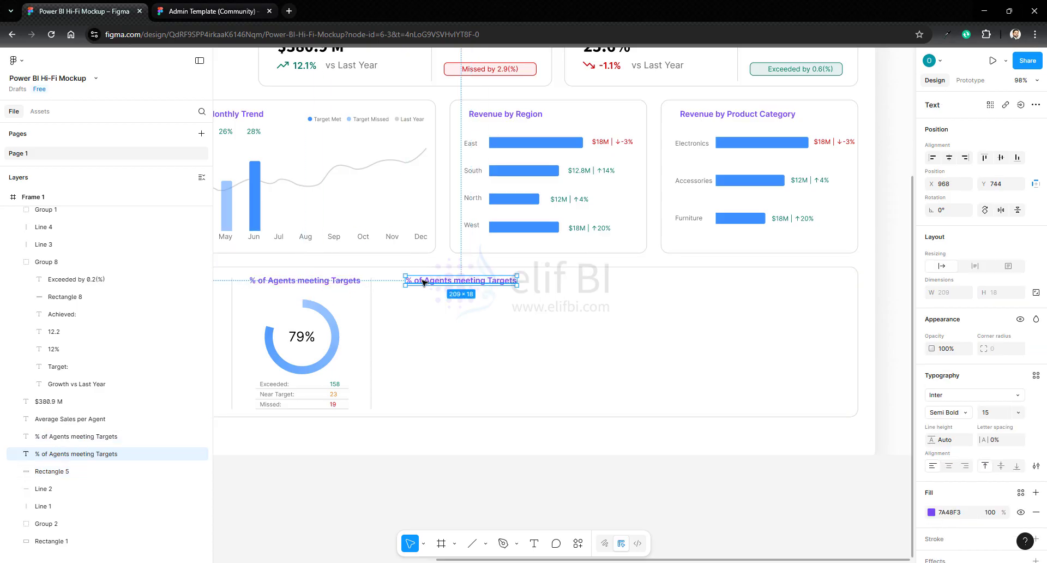
- Change the copied heading's text to Sales Agent Performance Details
double_click(429, 281)
type("Se")
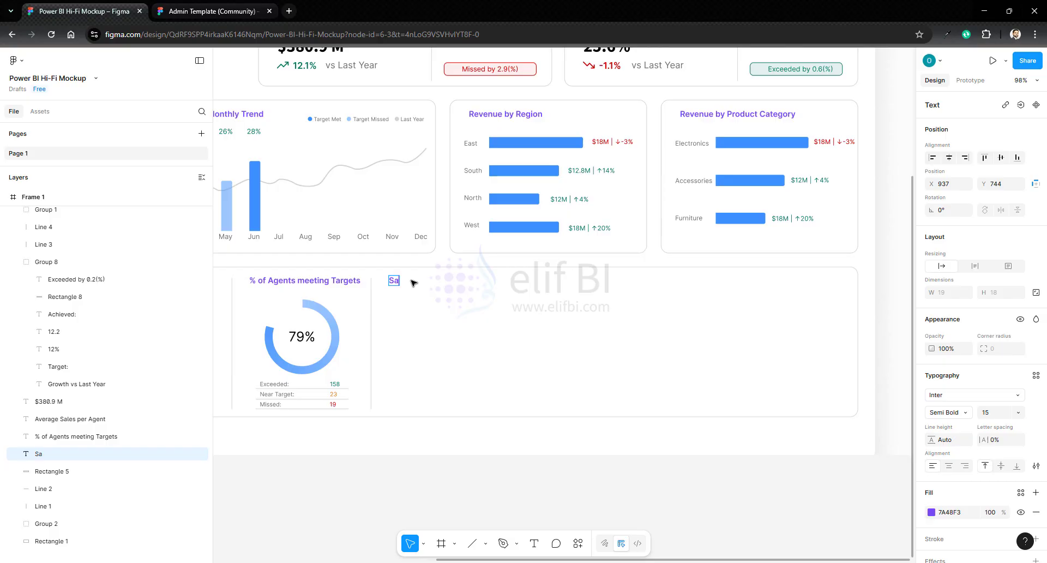
type("les Agent Per")
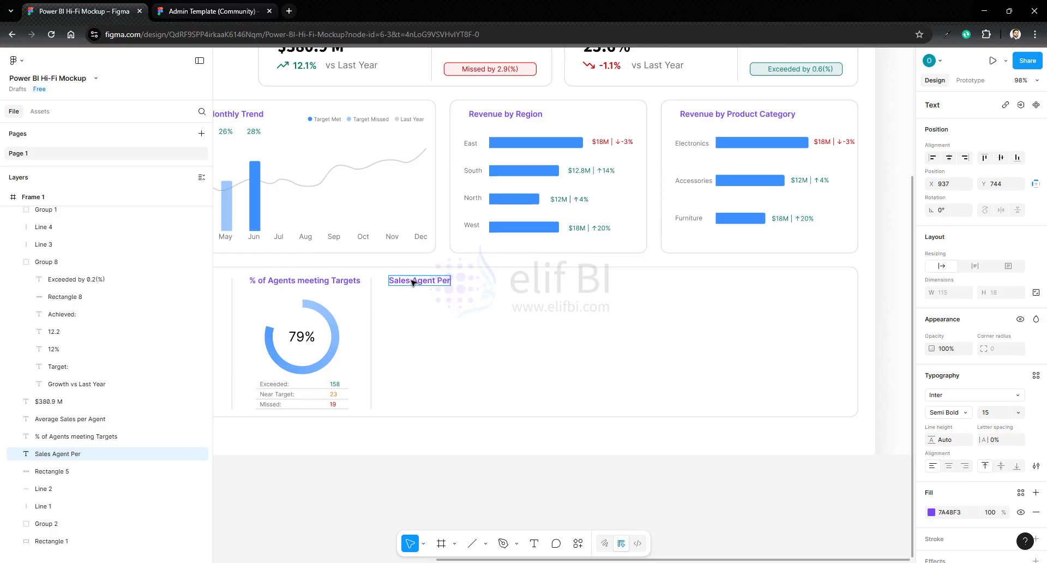
type("formance Detai")
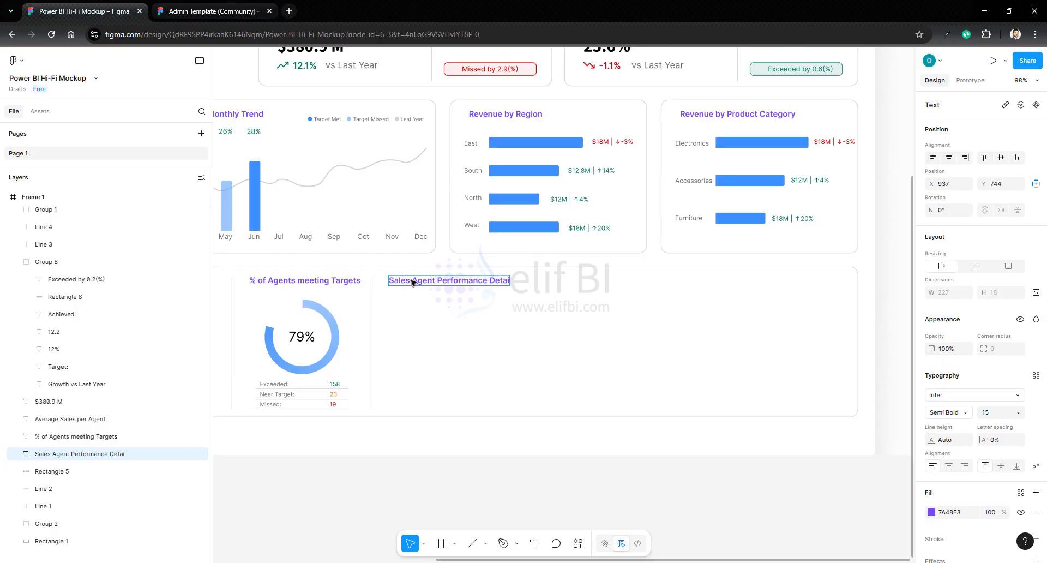
type("ls")
left_click(605, 346)
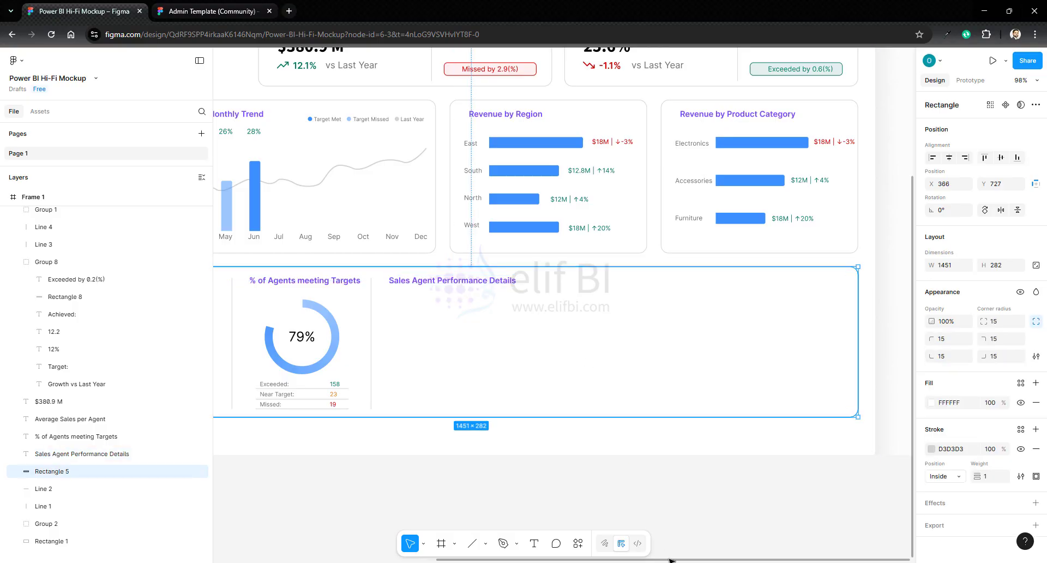
- Switch to the Admin Template file, copy the table's header row and first data row, and paste them into the Power BI mockup
left_click_drag(671, 561, 697, 560)
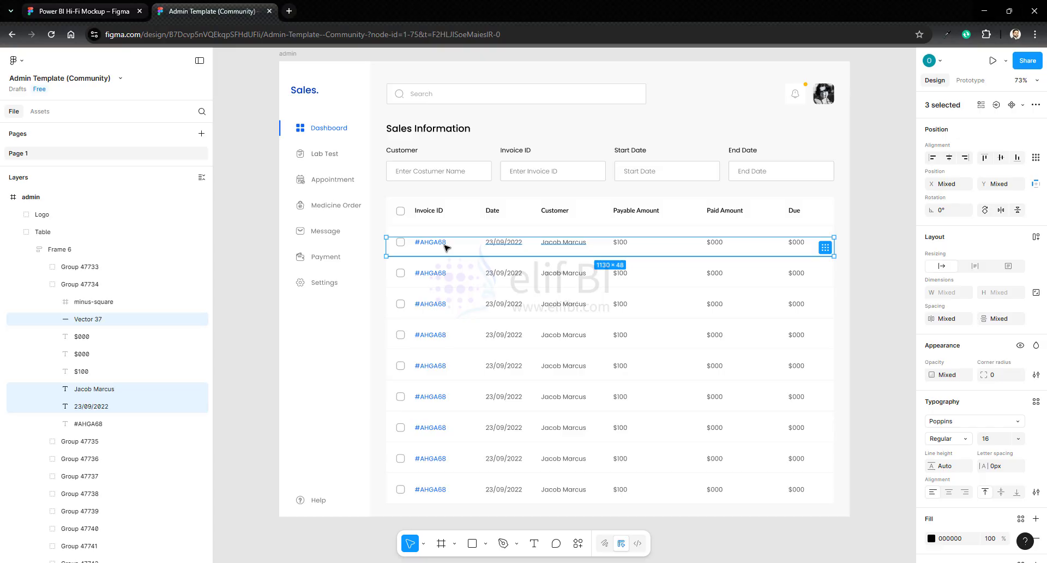
left_click(440, 215)
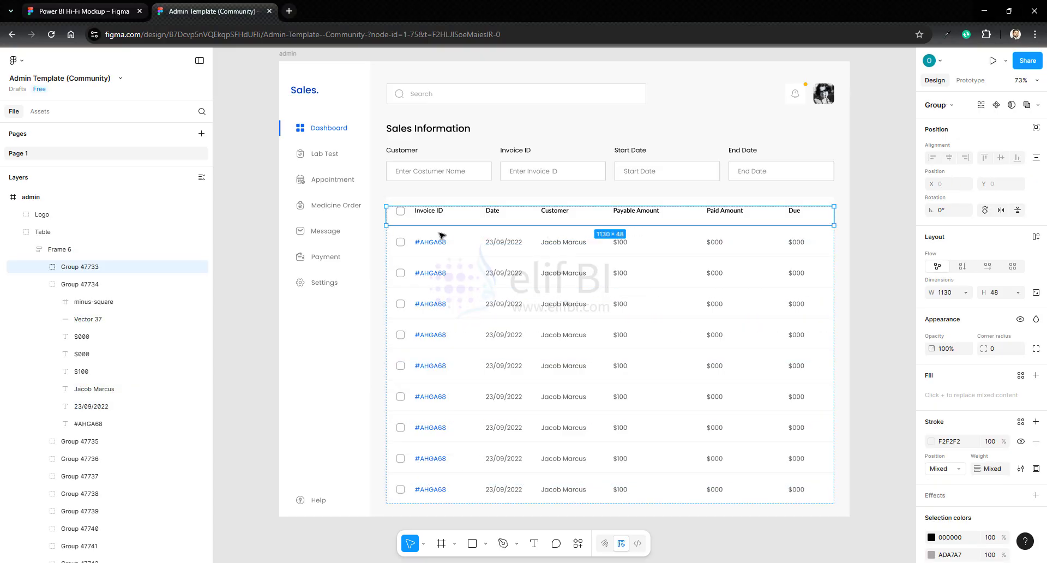
left_click(440, 245, "shift")
left_click(436, 215)
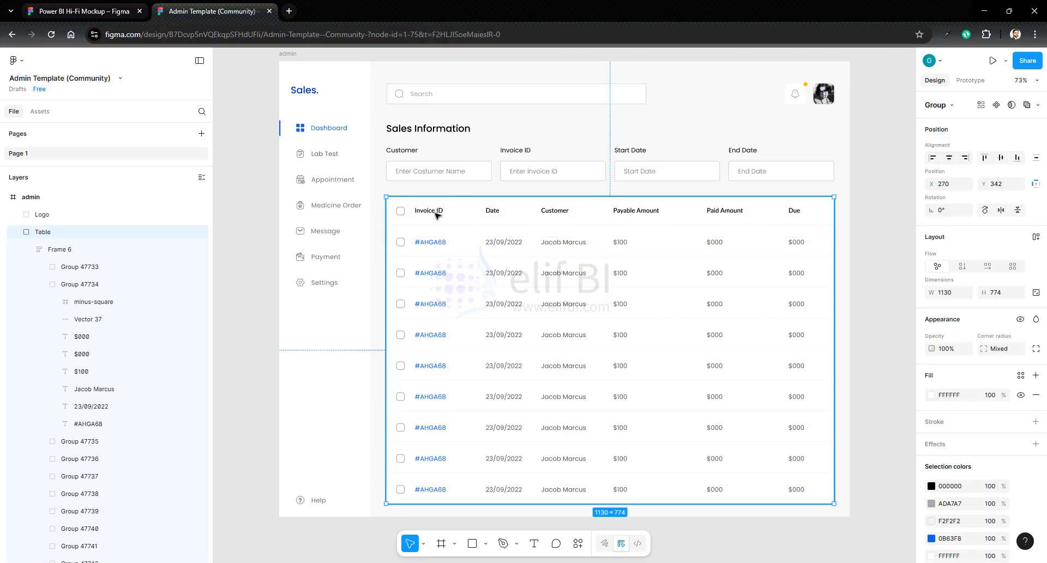
left_click(437, 215)
double_click(433, 213)
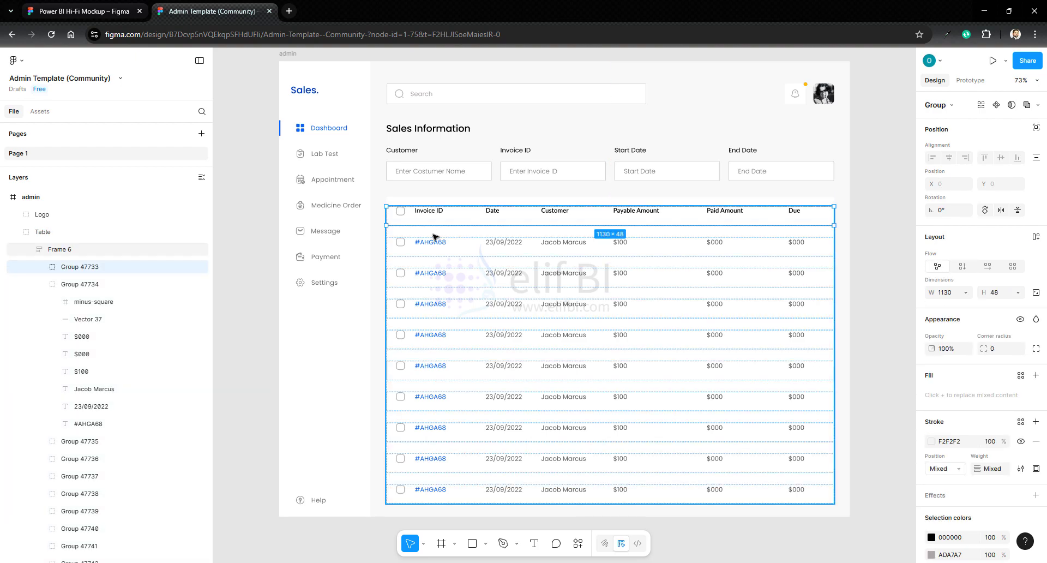
key("ctrl+Tab")
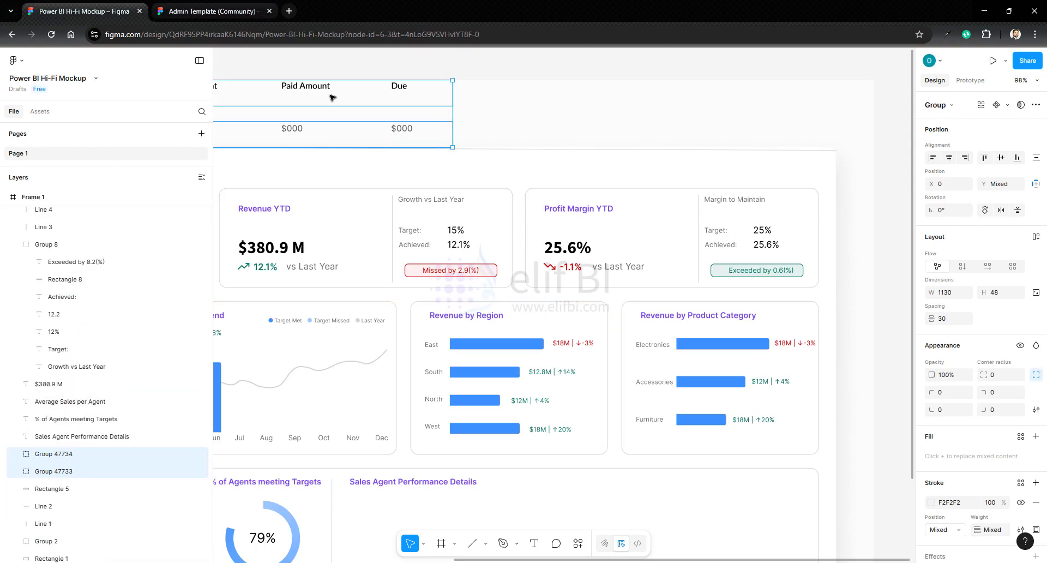
- Place the pasted table rows under the Sales Agent Performance Details heading and narrow them to 864 wide
left_click_drag(319, 89, 701, 440)
scroll(699, 423, "down", 2)
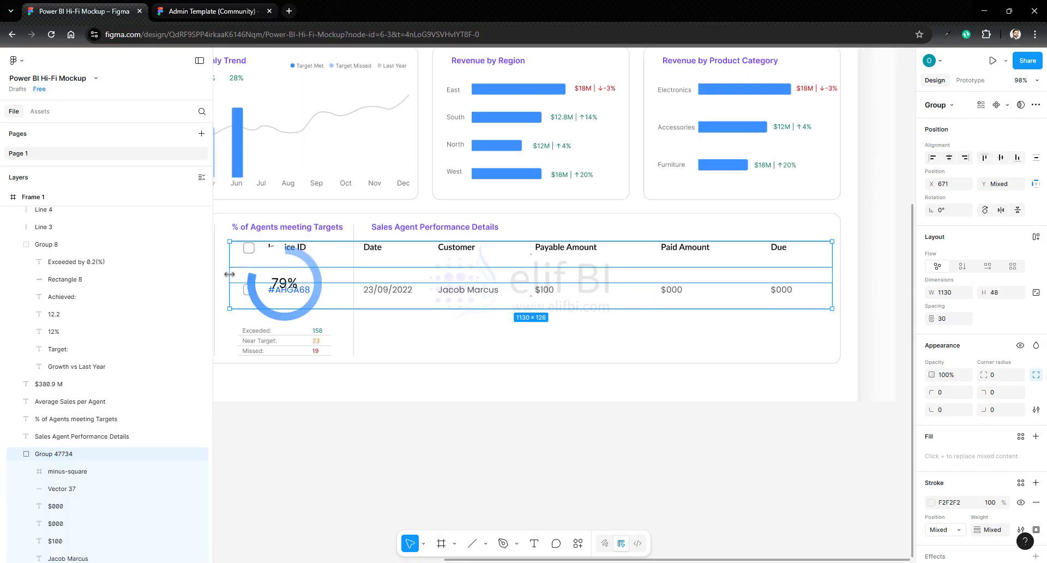
left_click_drag(230, 273, 371, 273)
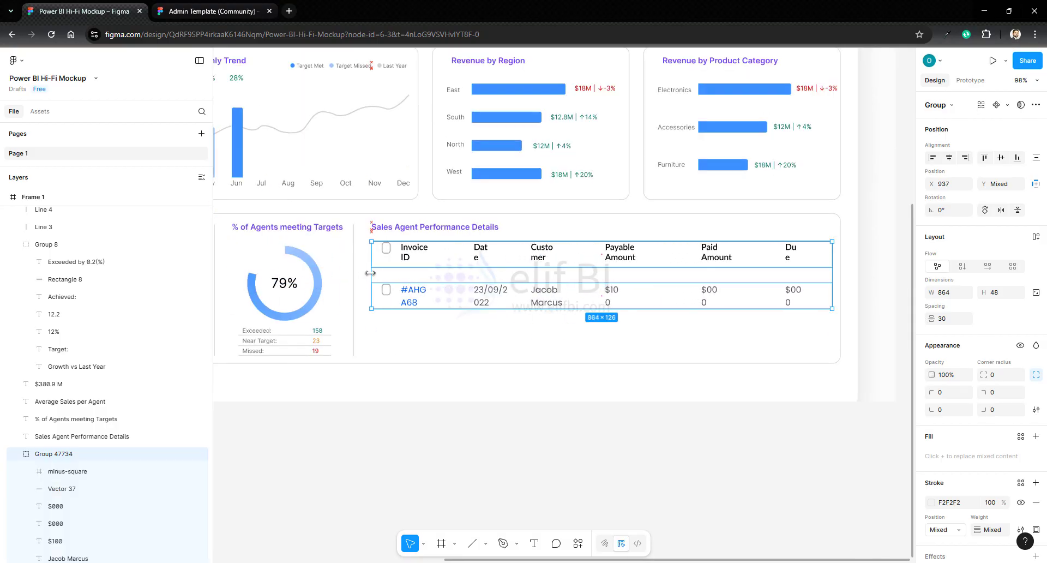
- Delete the checkboxes from the header row and the data row of the sales agent table
left_click(386, 251)
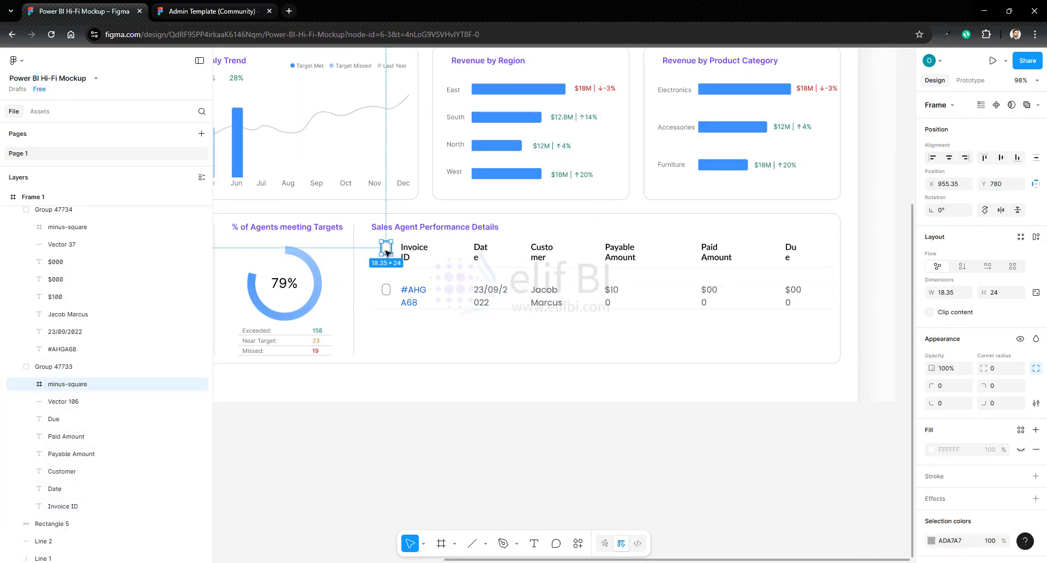
key("Delete")
left_click(386, 290)
key("Delete")
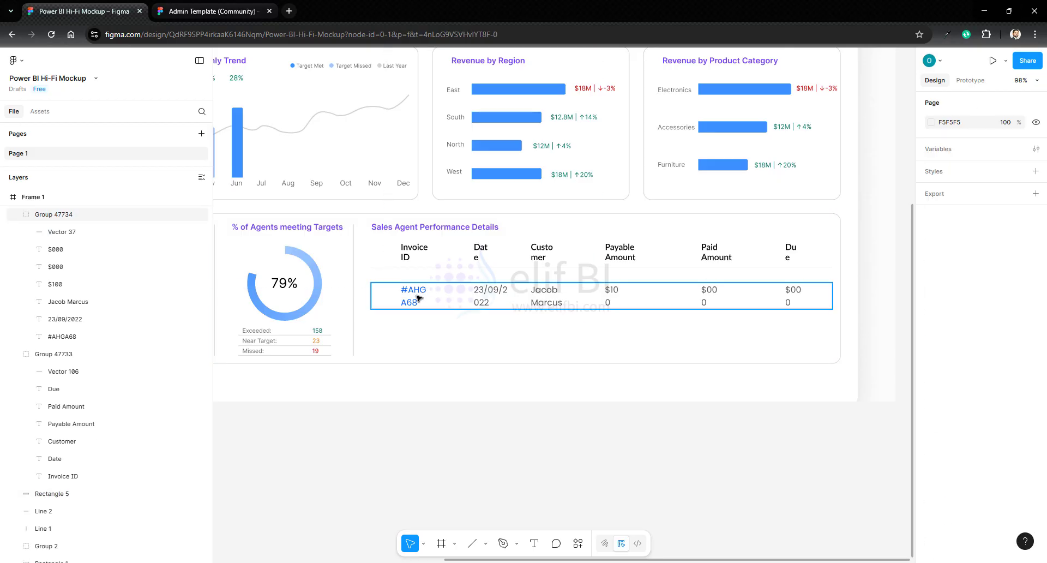
- Try to nudge the sales agent table's data row up closer to the header row
left_click(417, 297)
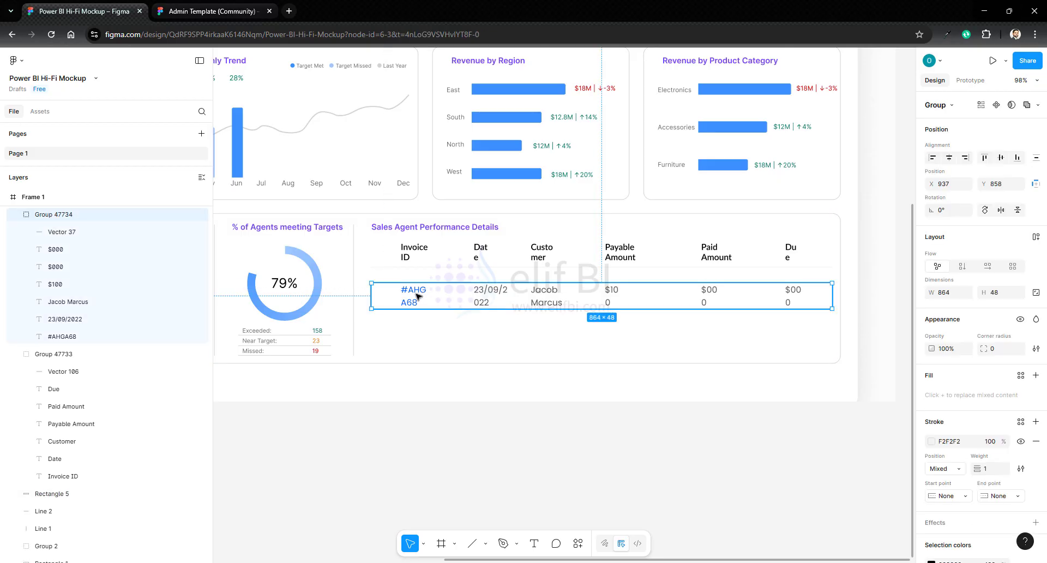
key("Up")
key("Up")
key("Up")
key("Up")
key("Up")
key("Up")
key("Up")
key("Up")
key("Up")
key("Up")
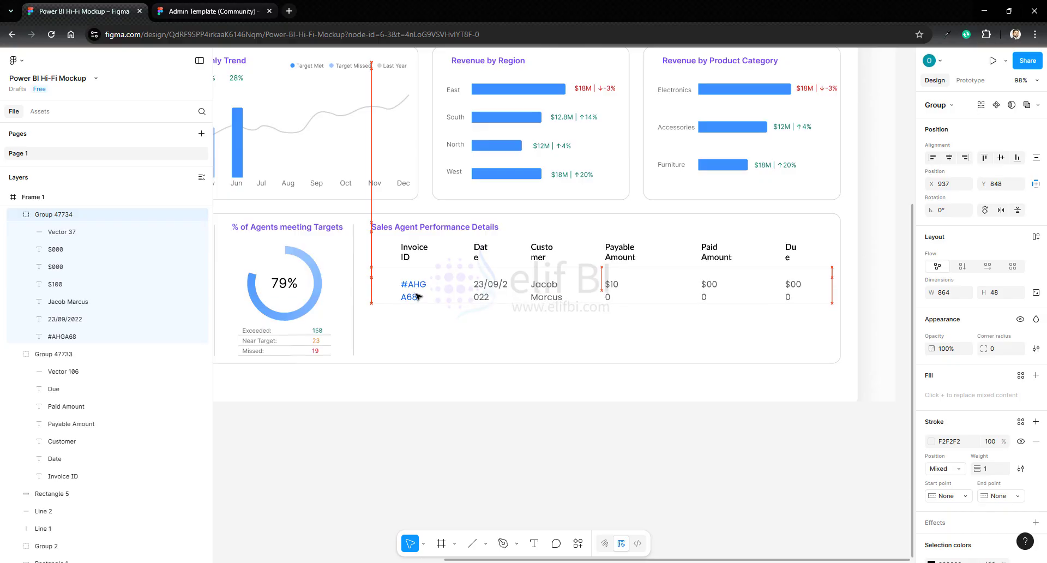
key("Up")
key("Up")
key("Up")
key("Up")
key("Up")
key("Up")
key("Up")
key("Up")
key("ctrl+z")
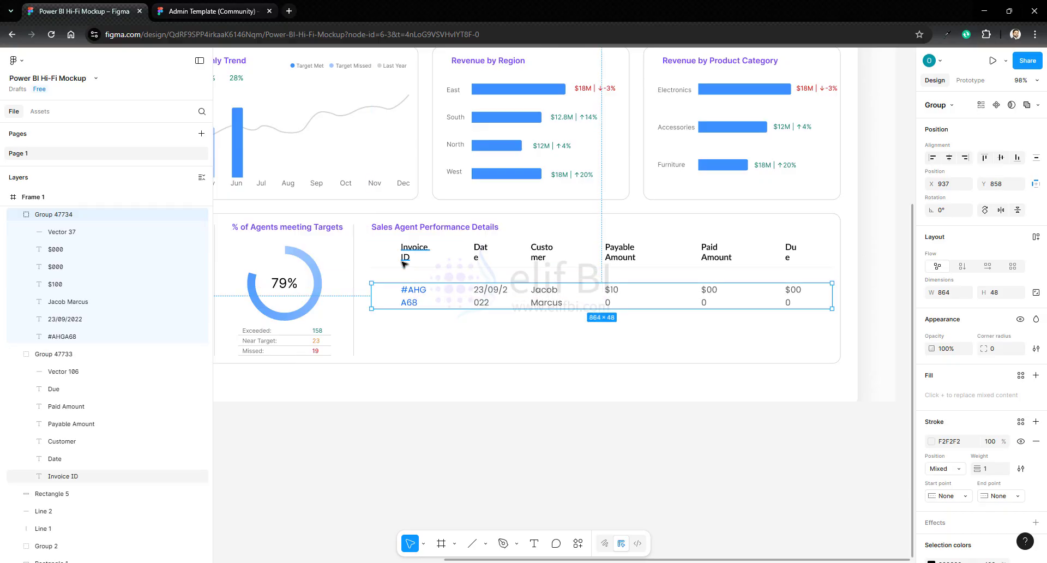
- Set the six header labels of the sales agent table to auto width
left_click(407, 254)
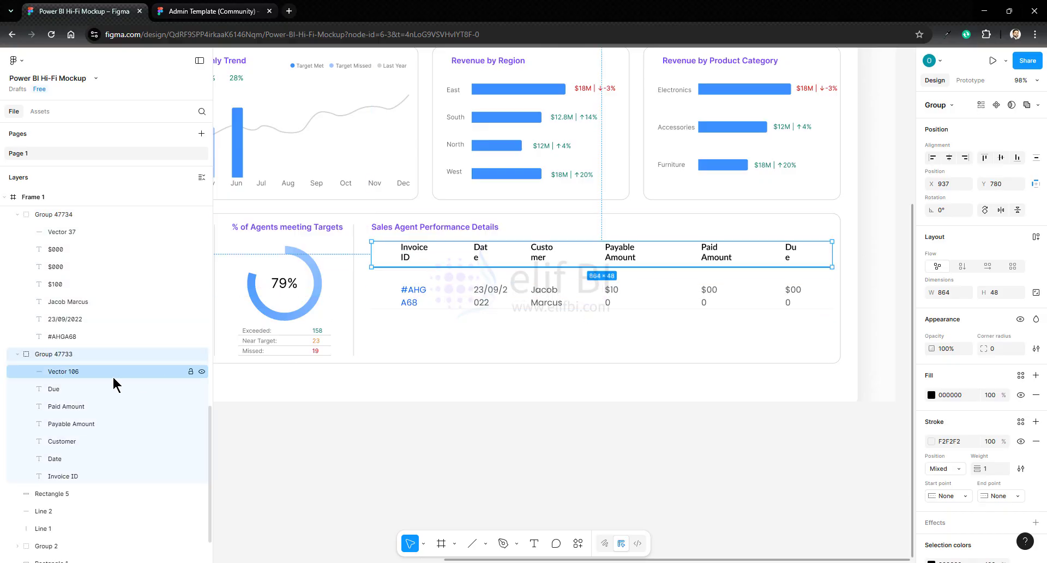
left_click(63, 387)
left_click(54, 473, "shift")
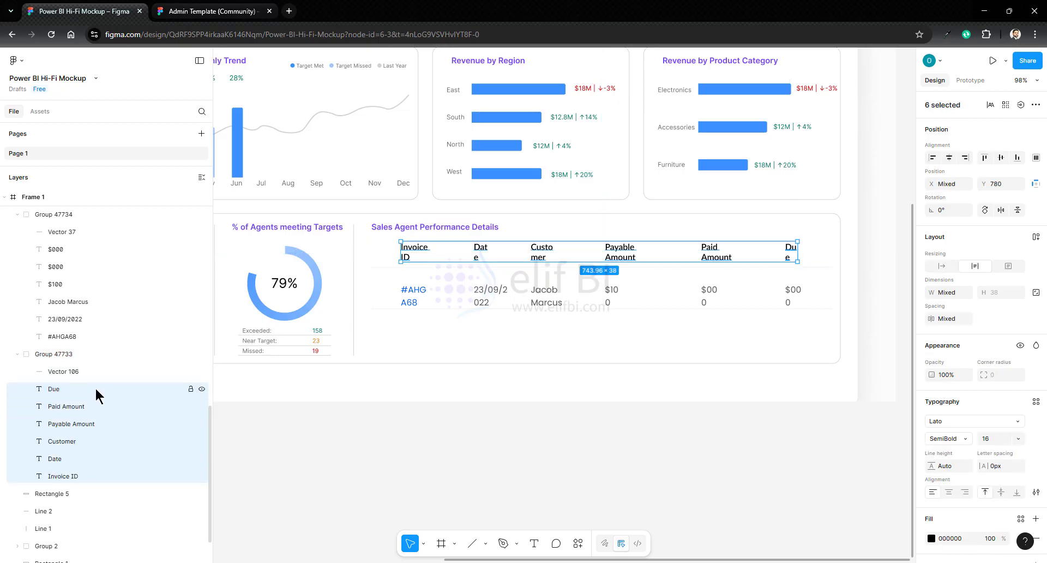
scroll(95, 387, "down", 1)
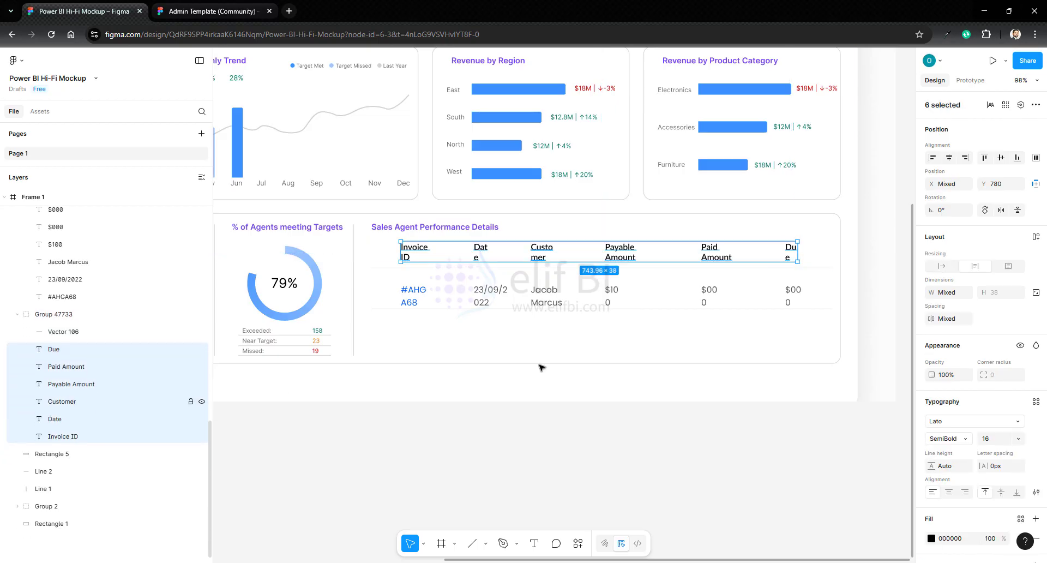
left_click(942, 266)
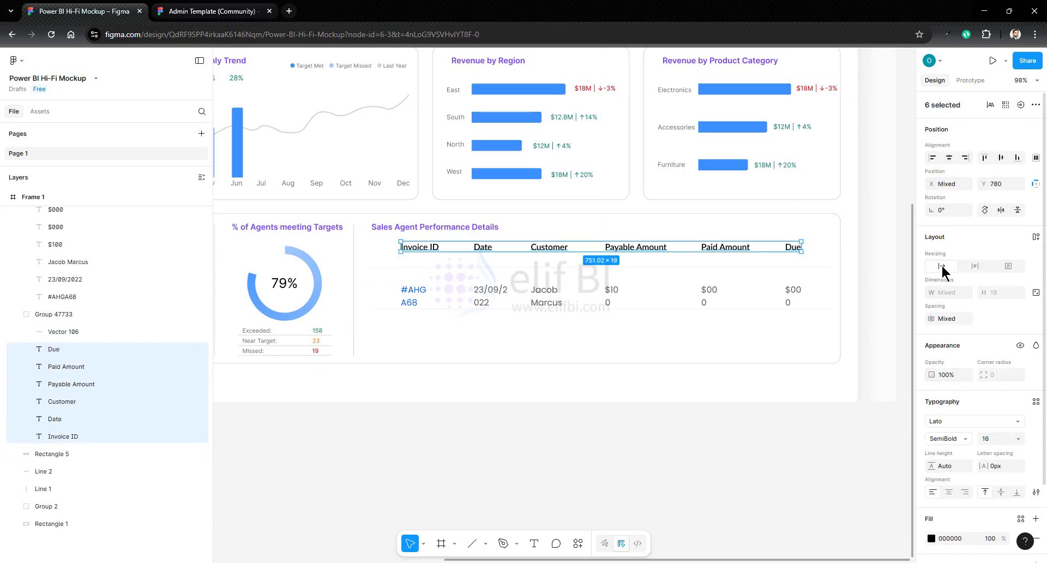
- Change the table header labels to the Inter font at size 14
left_click(945, 420)
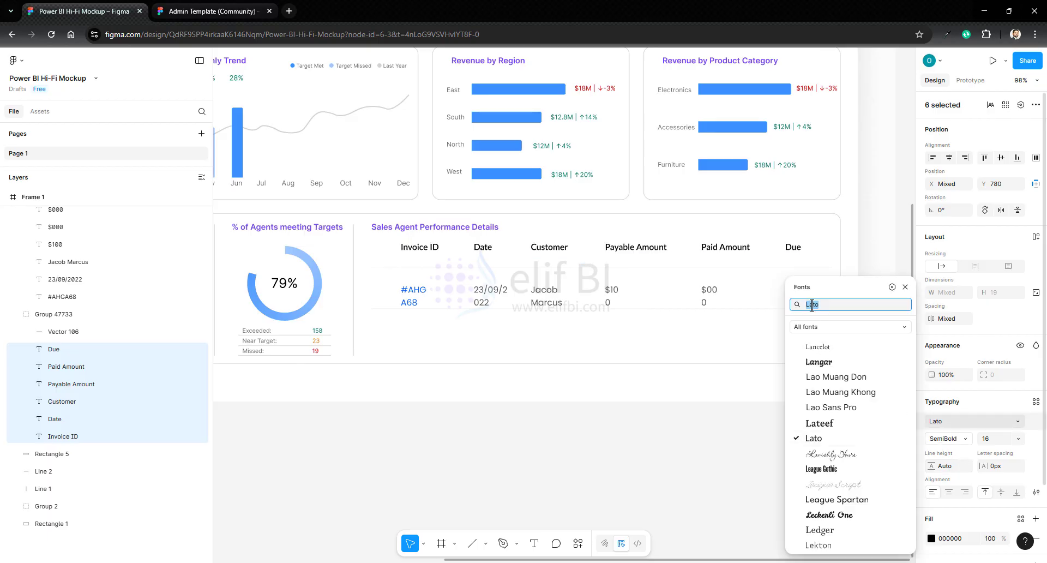
type("inter")
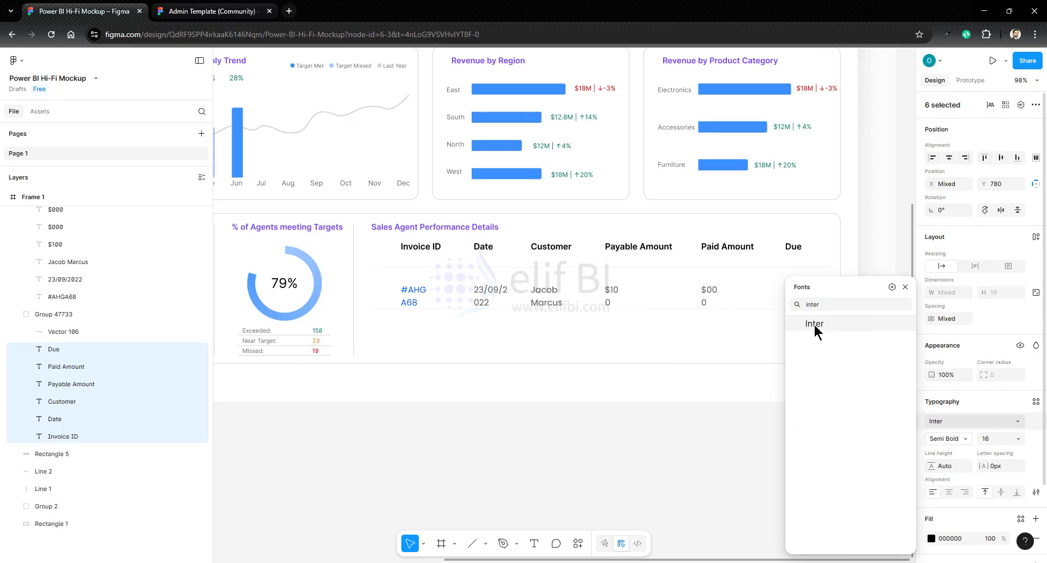
left_click(814, 323)
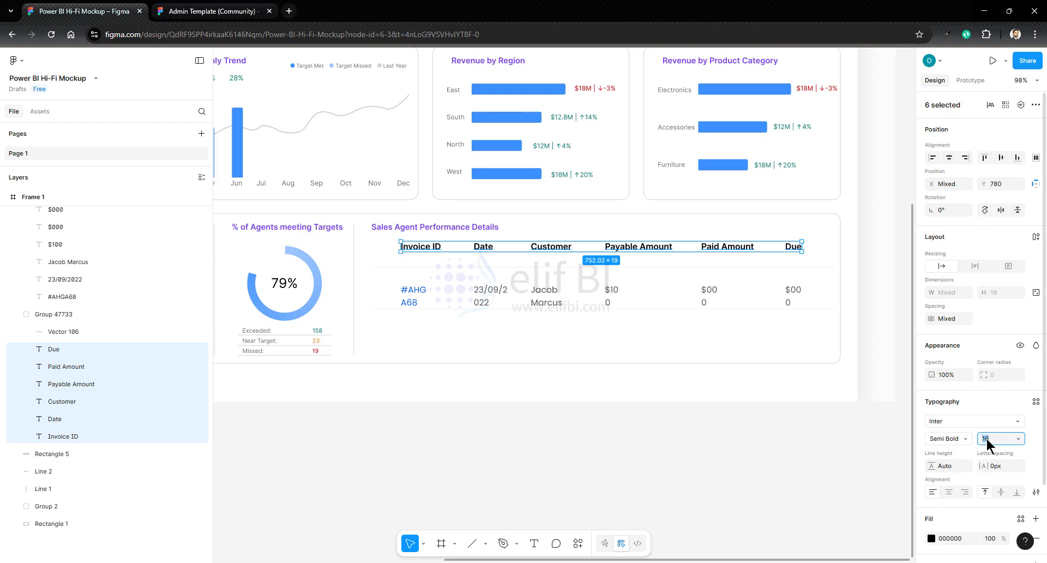
key("Down")
key("Down")
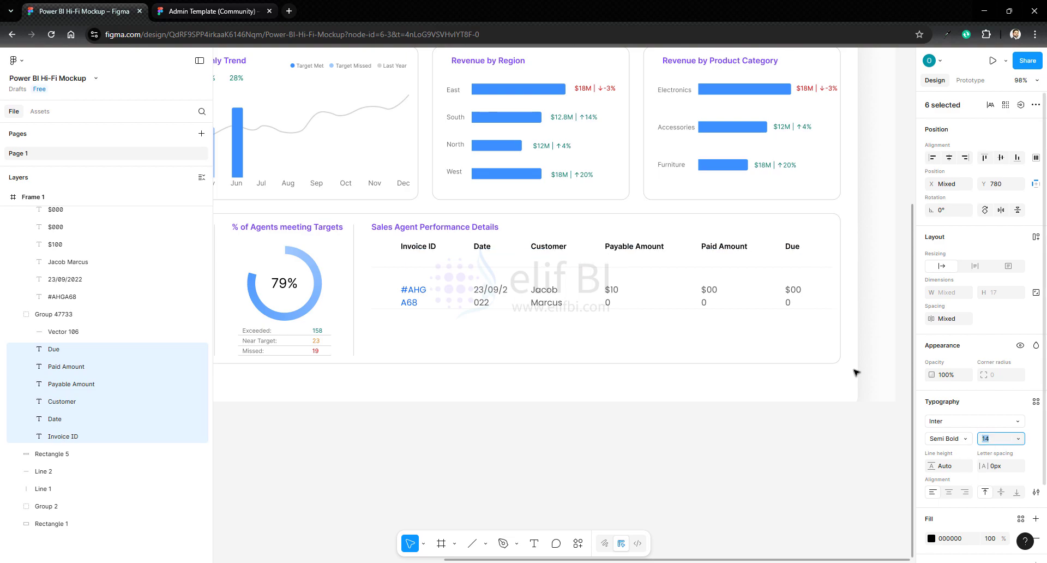
- Change the six text cells in the table's data row to the Inter font
left_click(409, 298)
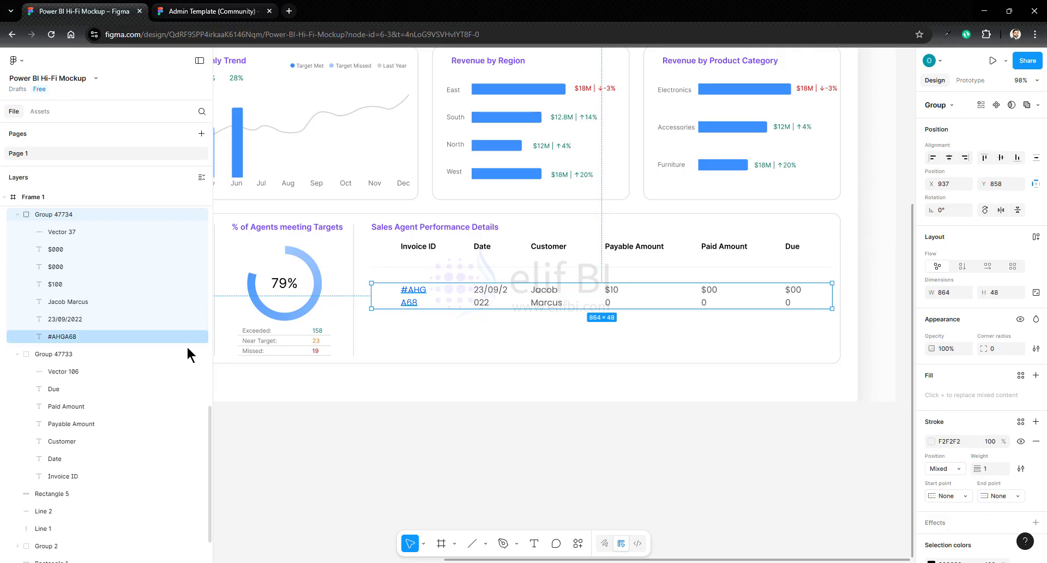
left_click(61, 250)
left_click(65, 334, "shift")
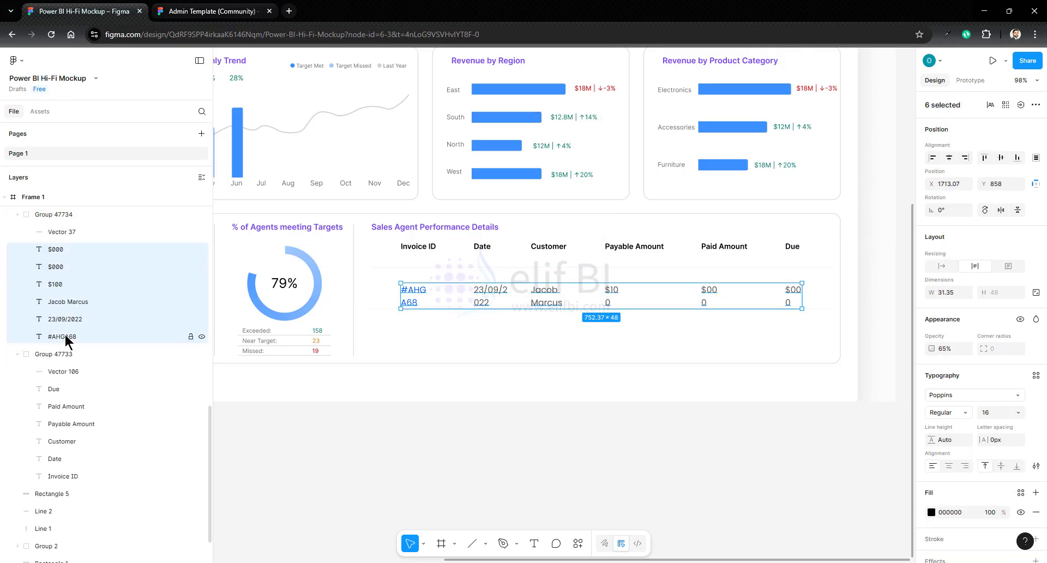
left_click(950, 421)
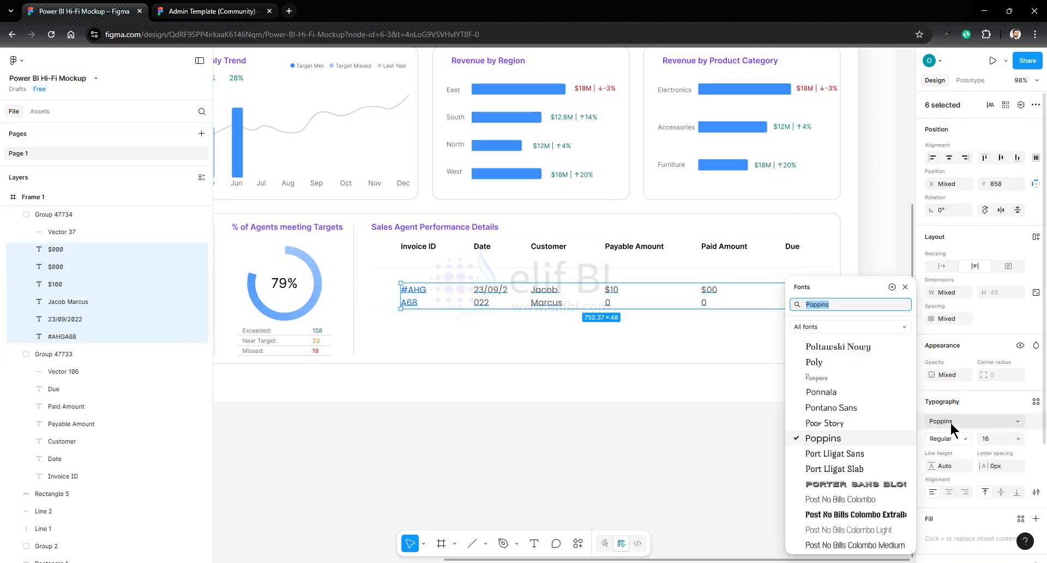
type("inter")
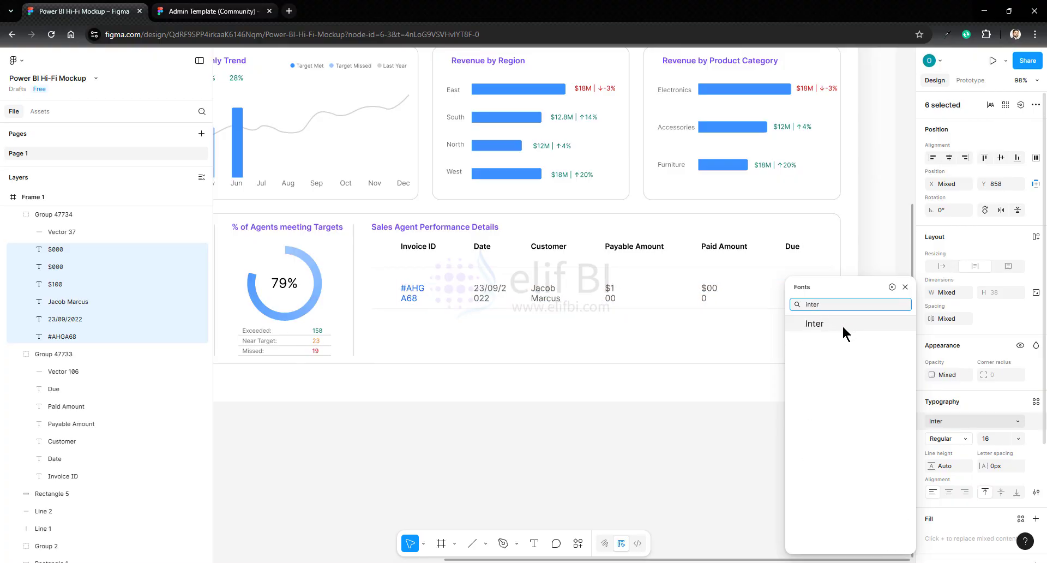
left_click(842, 325)
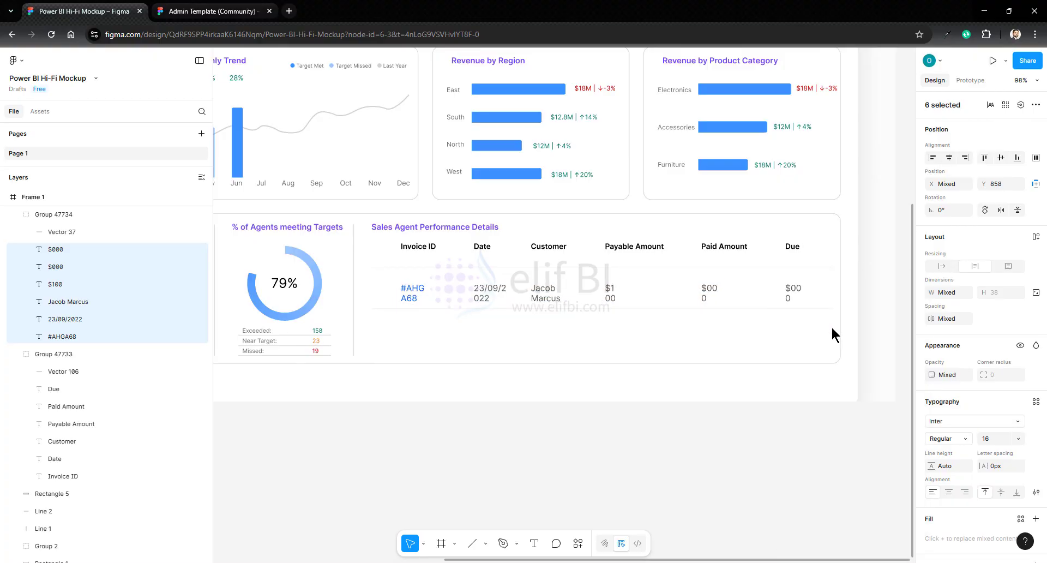
- Set the data row's text to size 13 and auto width
left_click(990, 440)
key("Down")
key("Down")
key("Down")
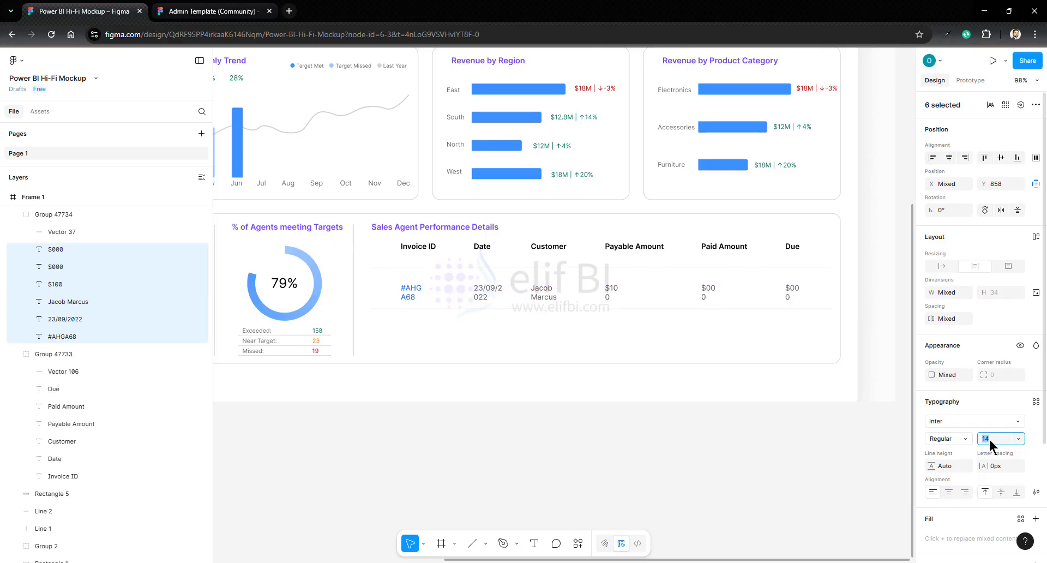
left_click(942, 265)
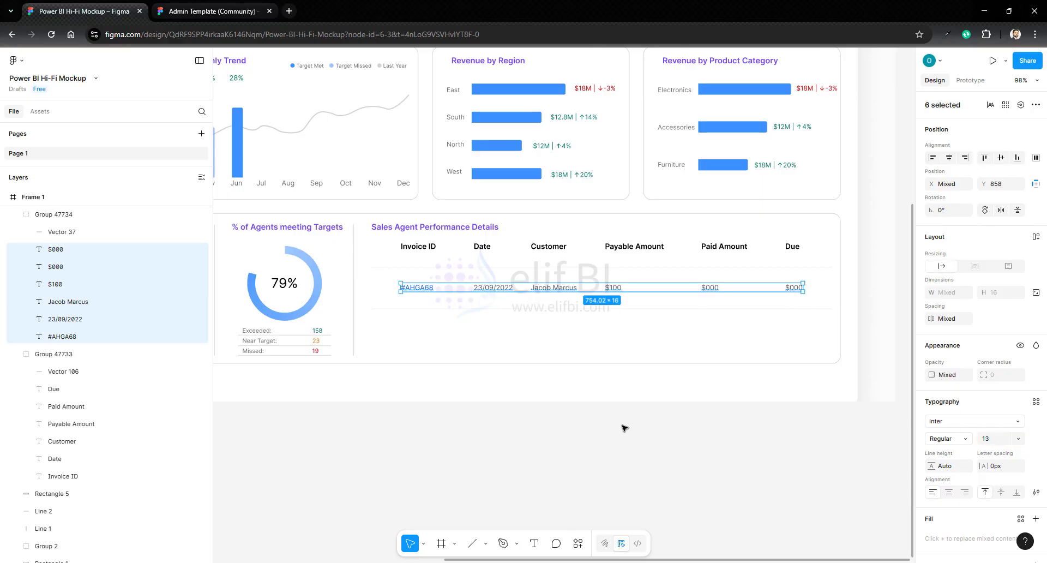
- Move the header row's divider line up beneath the header labels, to Y 806
left_click(60, 356)
left_click(63, 372)
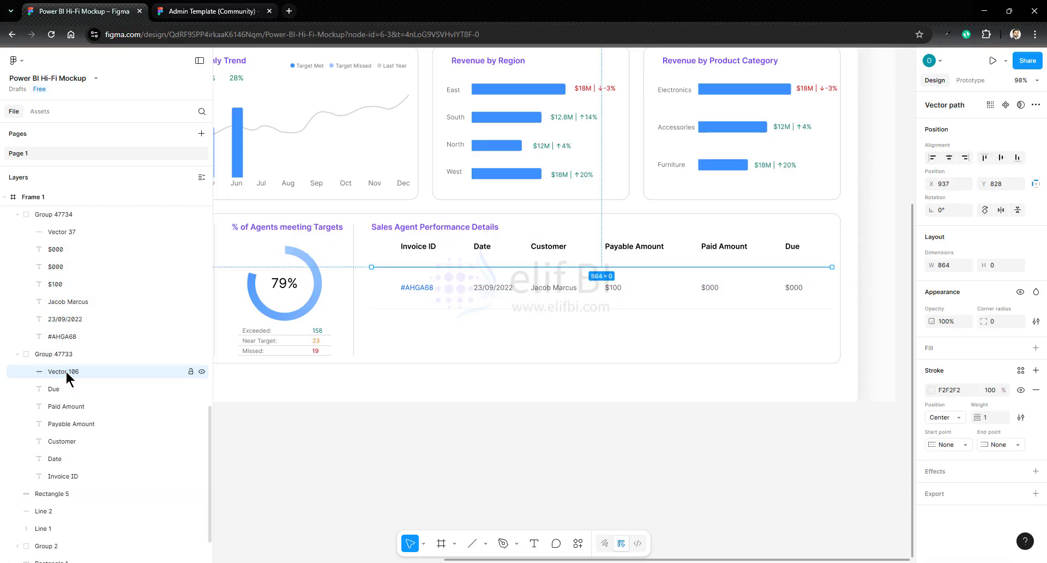
key("Up")
key("Up")
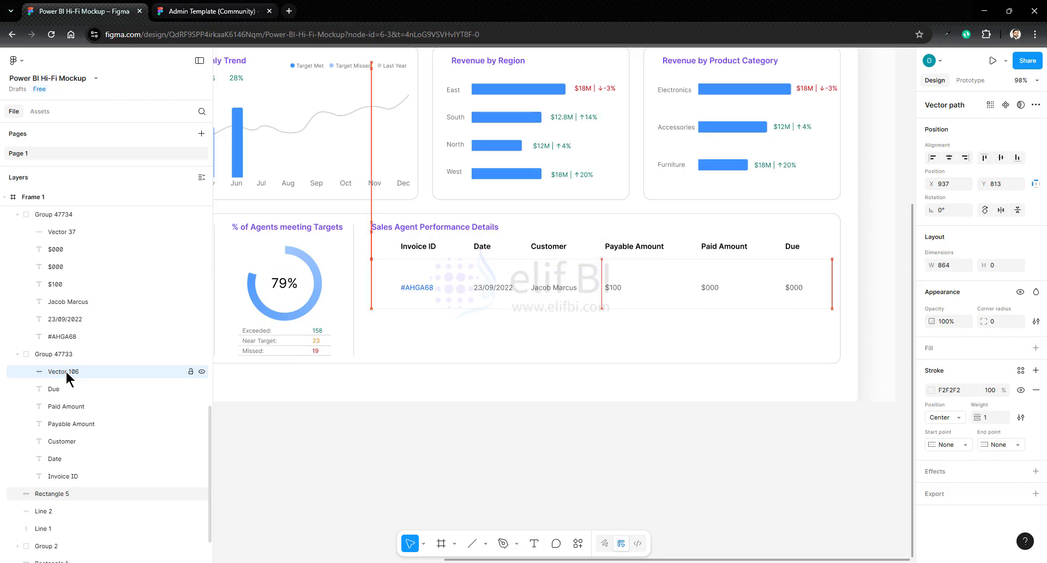
- Move the data row up beneath the header divider, to Y 822
left_click(429, 290)
key("Up")
key("Up")
key("Up")
key("Up")
key("Up")
key("Up")
key("Up")
key("Up")
key("Up")
key("Up")
key("Up")
key("Up")
key("Up")
key("Up")
key("Up")
key("Up")
key("Up")
key("Up")
key("Up")
key("Up")
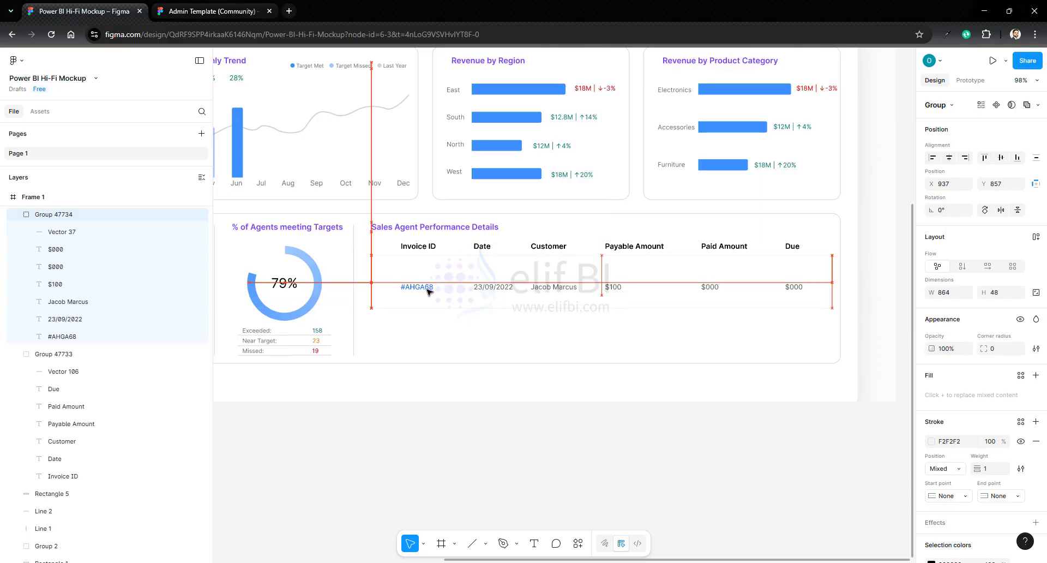
key("Up")
key("Up")
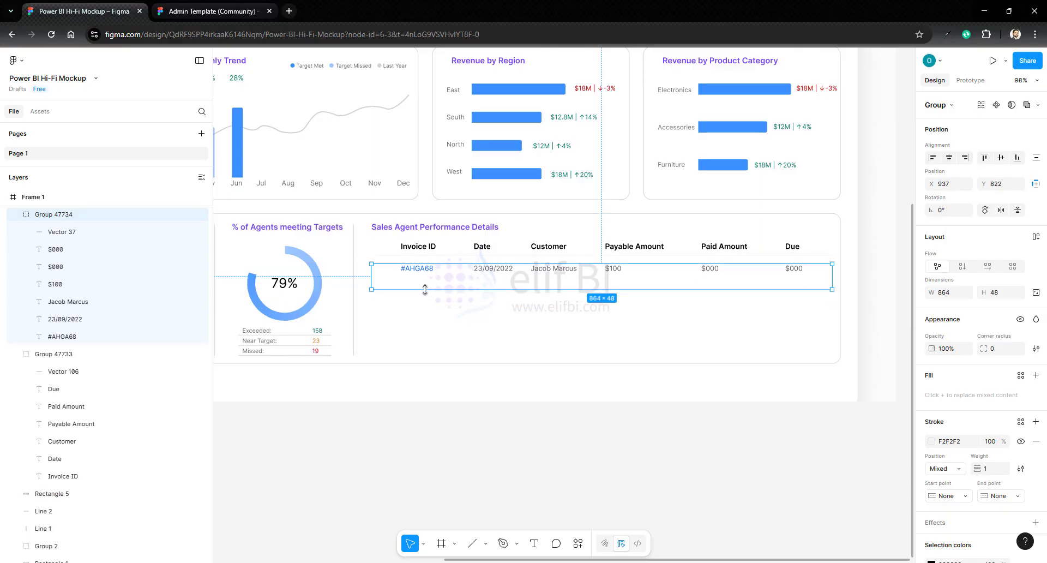
- Move the data row's divider line up close beneath its text, making the row group 26 high
left_click(61, 230)
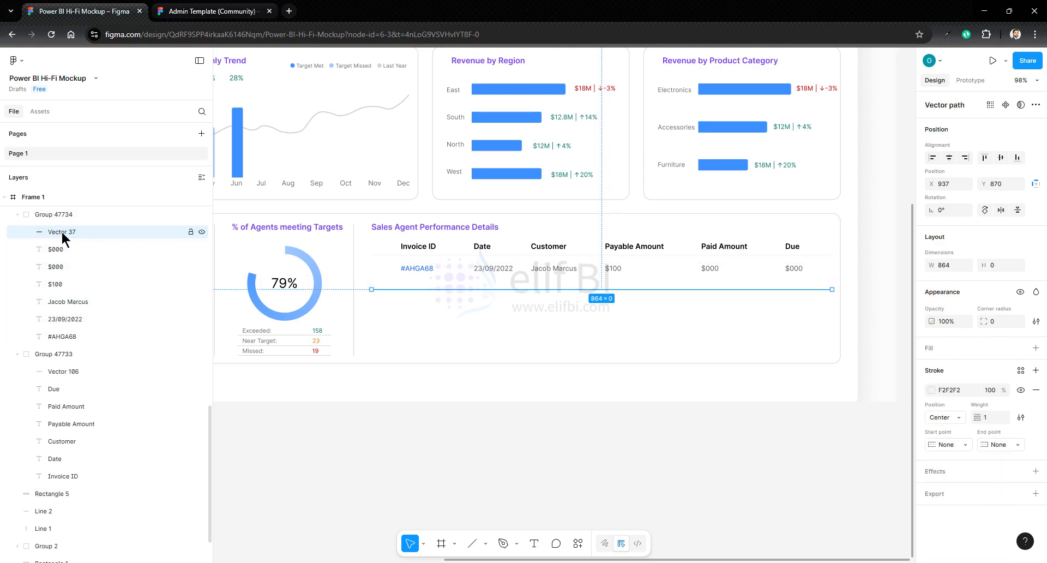
key("Up")
key("Up")
key("Up")
key("Up")
key("Up")
key("Up")
key("Up")
key("Up")
key("Up")
key("Up")
key("Up")
key("Up")
key("Up")
key("Up")
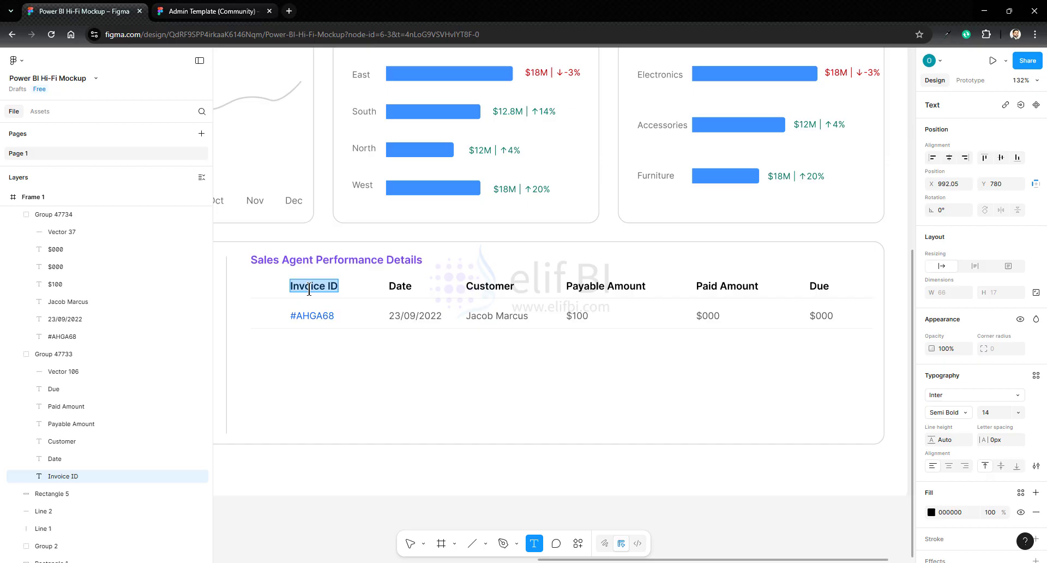
- Rename the table's column headers to Agent Name, Revenue, Profit, Revenue Target, Target Achieved and Status
type("S")
type(" Name")
double_click(400, 287)
type("Revenue")
double_click(487, 287)
type("Profit")
double_click(589, 287)
type("Revenue Target")
double_click(720, 287)
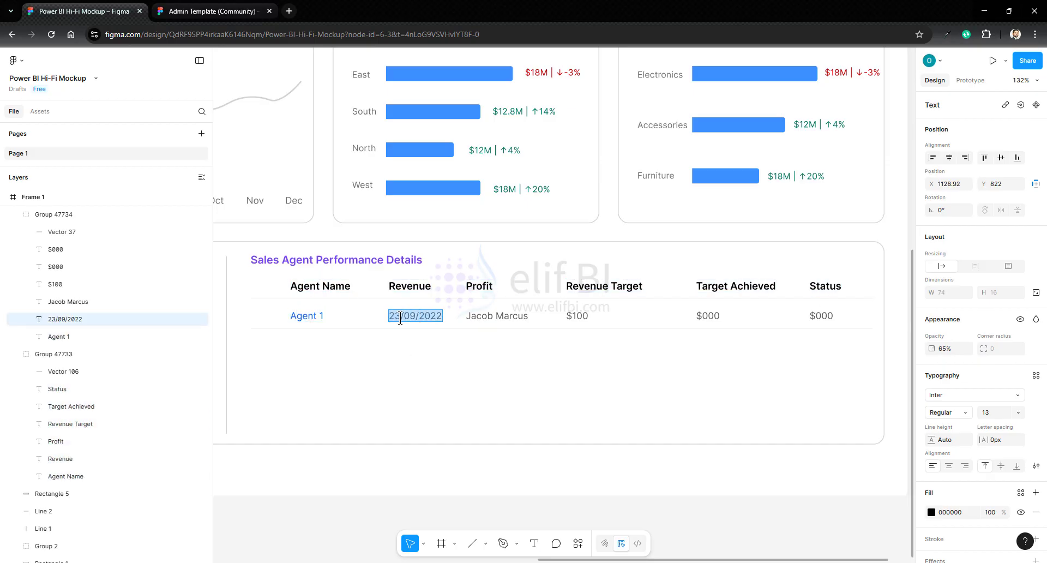
- Fill the data row with Agent 1, $15,000, $10,000, $12,000, 125% and Exceeded
type("$15,000")
double_click(487, 317)
type("$10,000")
double_click(577, 317)
type("$12,000")
double_click(708, 316)
type("125%")
double_click(820, 316)
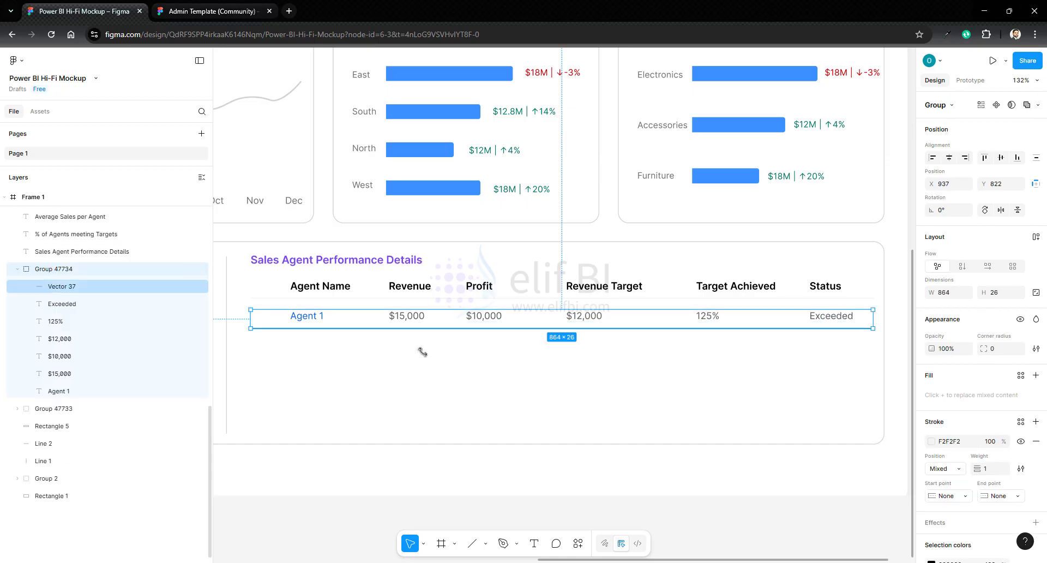
- Duplicate the data row three times and stack the copies evenly below the original
left_click(409, 369)
key("ctrl+v")
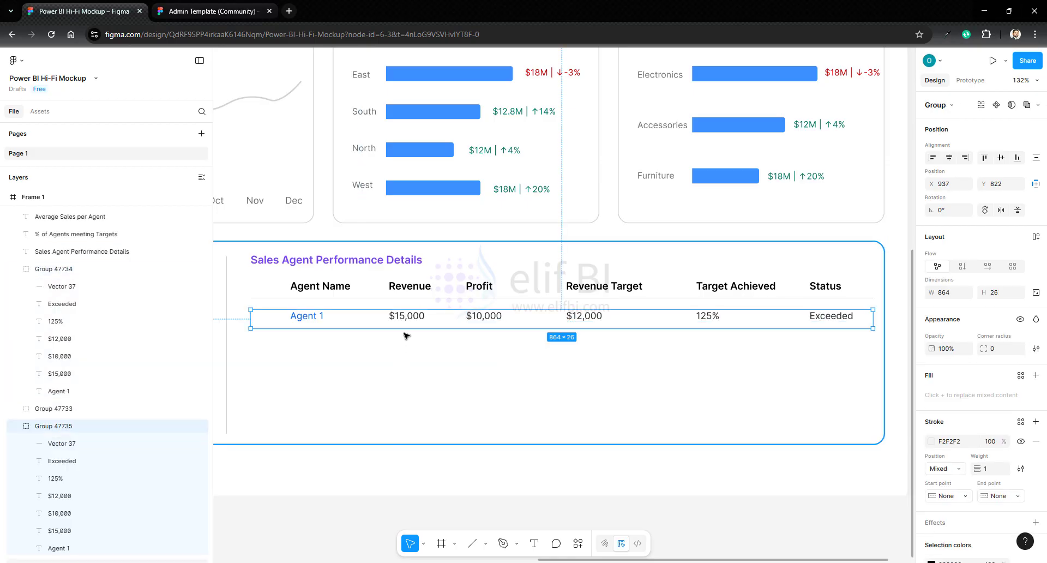
left_click_drag(408, 317, 411, 370)
key("ctrl+v")
key("ctrl+v")
left_click_drag(410, 320, 410, 398)
- Group the header row and the four data rows into one table group
left_click(306, 316, "shift")
left_click(307, 342, "shift")
left_click(306, 368, "shift")
right_click(305, 395)
left_click(349, 308)
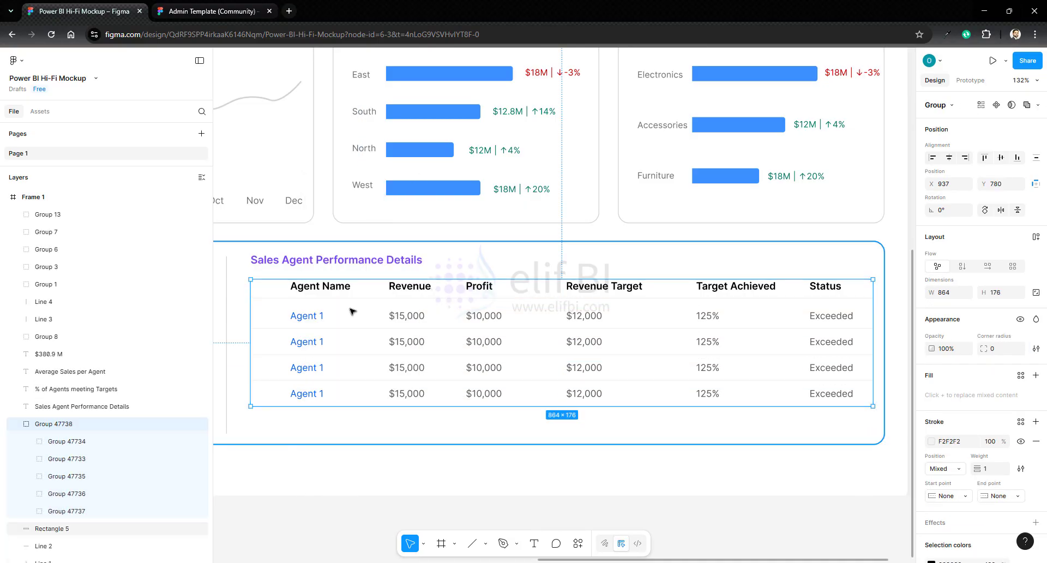
- Color the first row's Exceeded status with the page's green
double_click(831, 320)
double_click(831, 321)
left_click(932, 512)
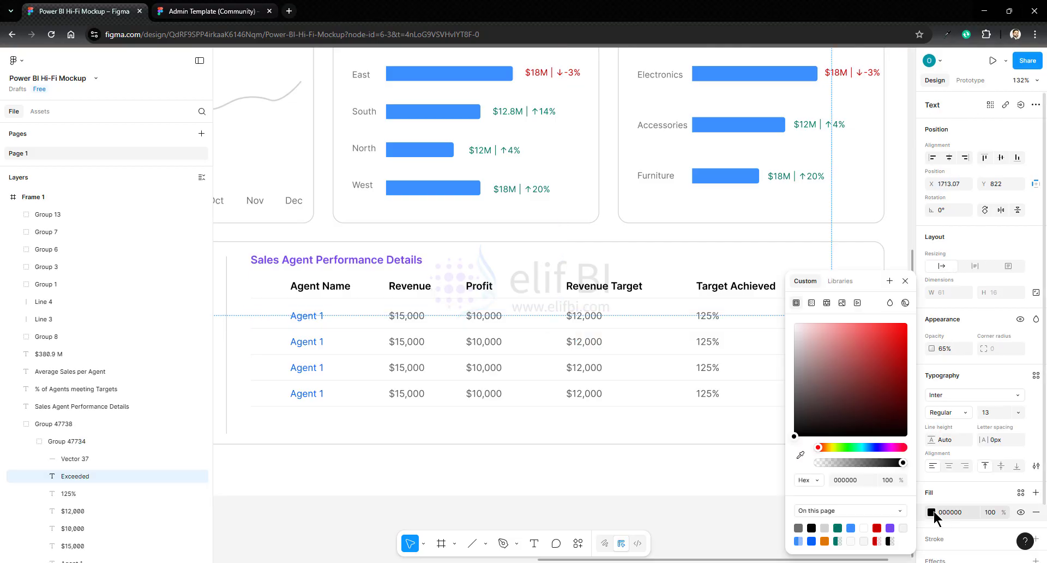
left_click(838, 527)
left_click(732, 441)
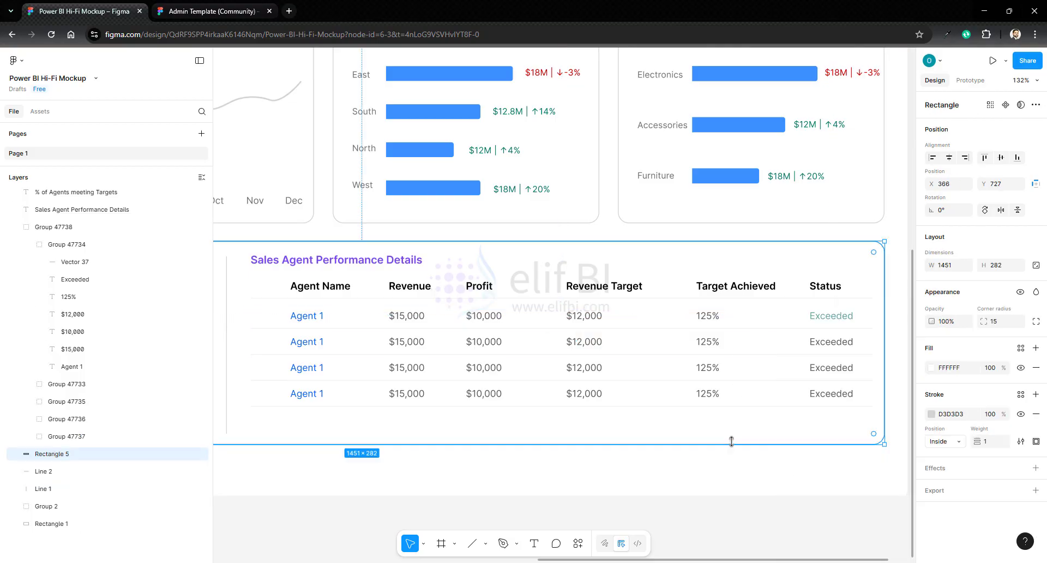
- Change the second row's status to Near Target and color it orange
double_click(832, 342)
type("Near Target")
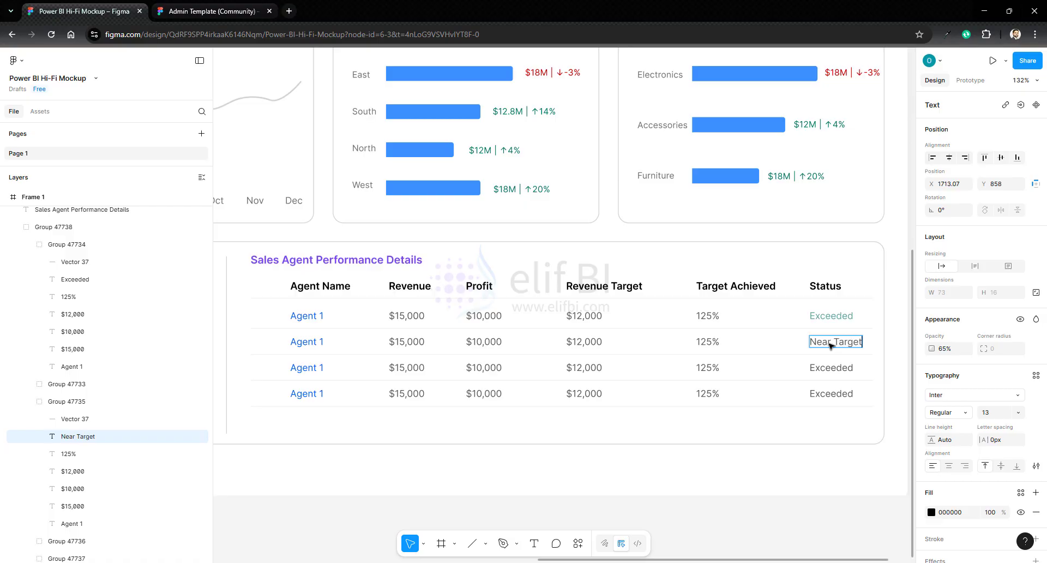
left_click(932, 512)
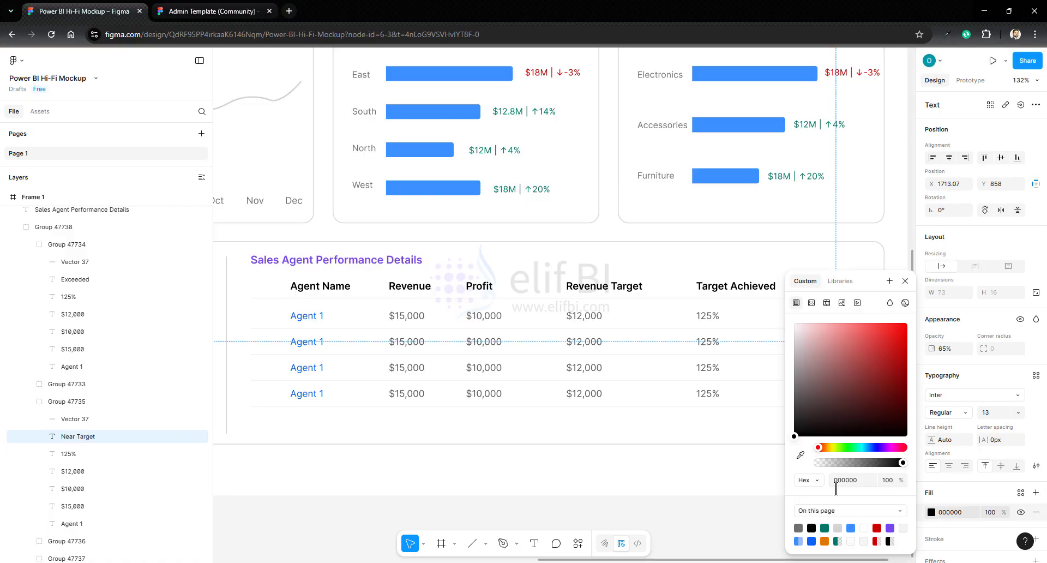
left_click(829, 540)
- Change the status in the third and fourth rows to Missed and color both red
double_click(830, 368)
type("Mi")
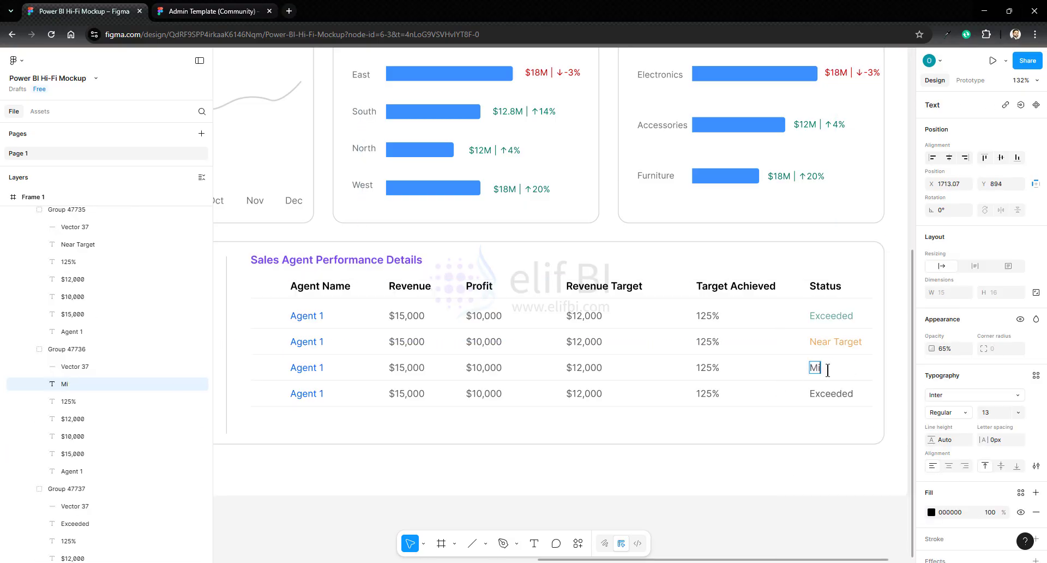
type("ssed")
double_click(837, 394)
type("Missed")
left_click(758, 432)
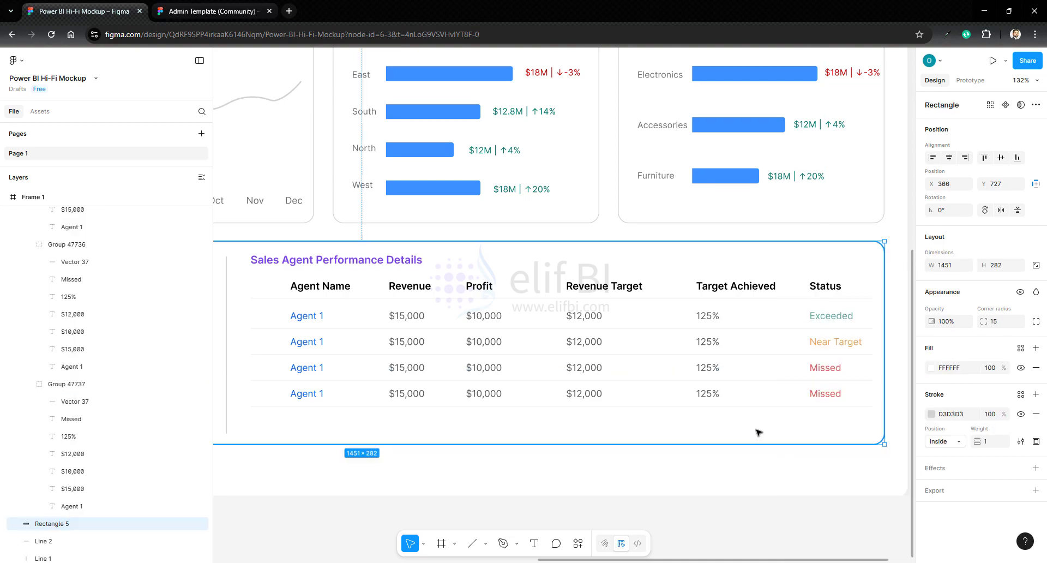
left_click(748, 469)
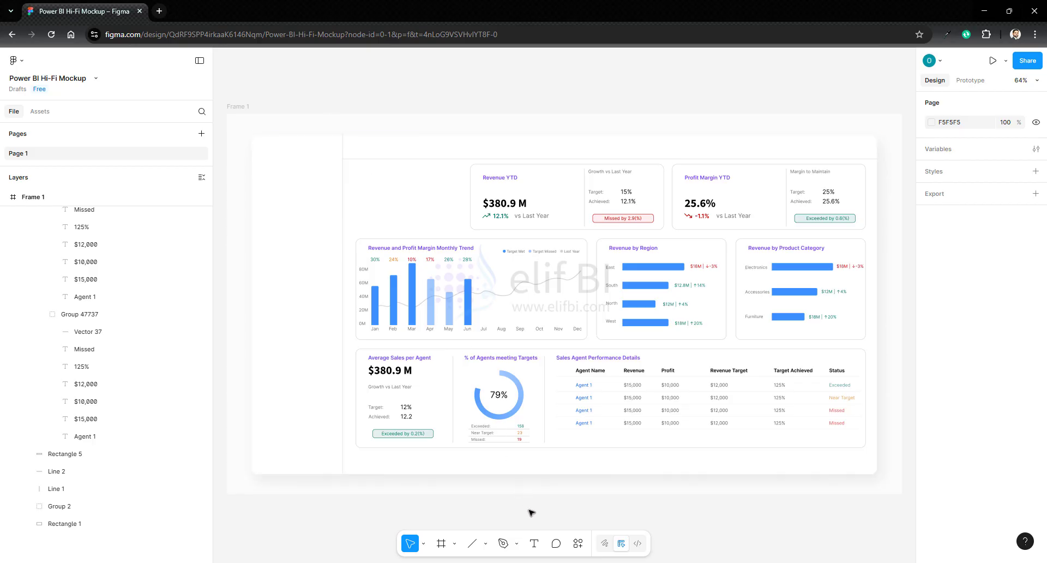
- Import the Elif BI_logo_Horizontal_3 image and place it over the dashboard's upper-left area
left_click(486, 543)
left_click(513, 518)
left_click(268, 122)
left_click_drag(313, 160, 407, 231)
- Set the logo's width to 150 and position it at the top of the dashboard's empty sidebar
left_click(944, 265)
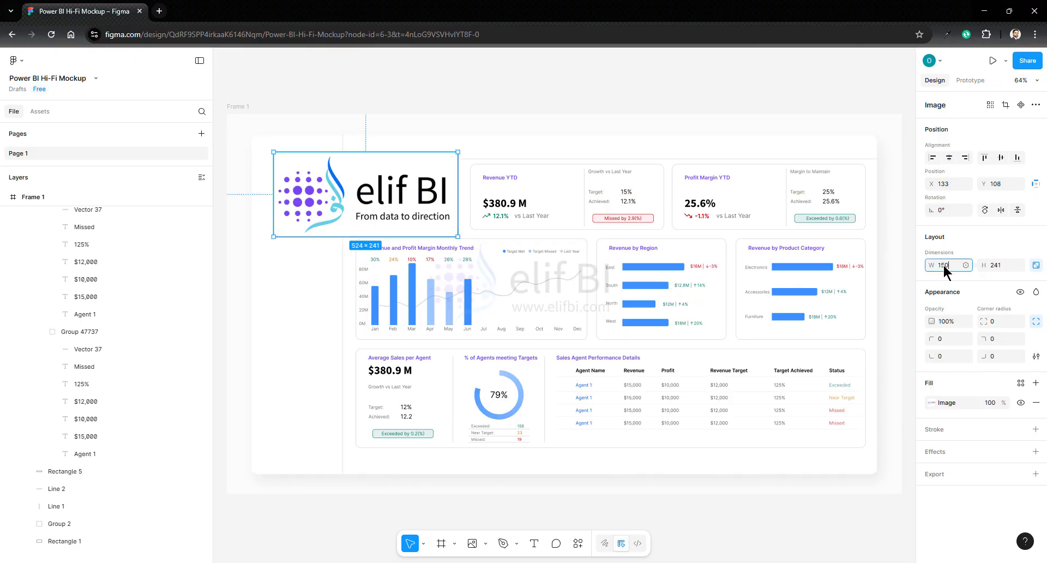
type("150")
key("Return")
left_click_drag(302, 164, 297, 156)
left_click(388, 134)
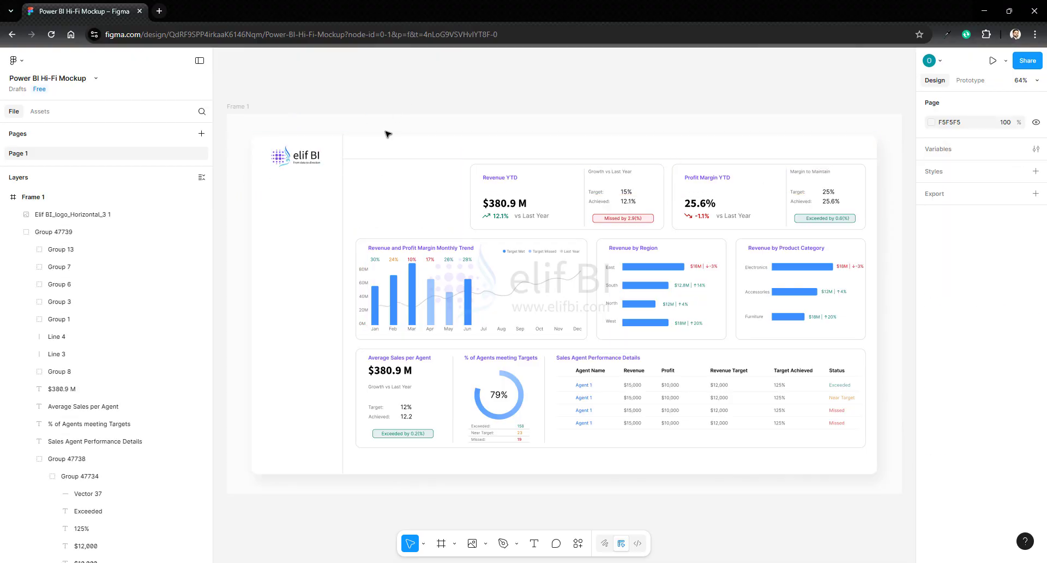
scroll(289, 193, "up", 5)
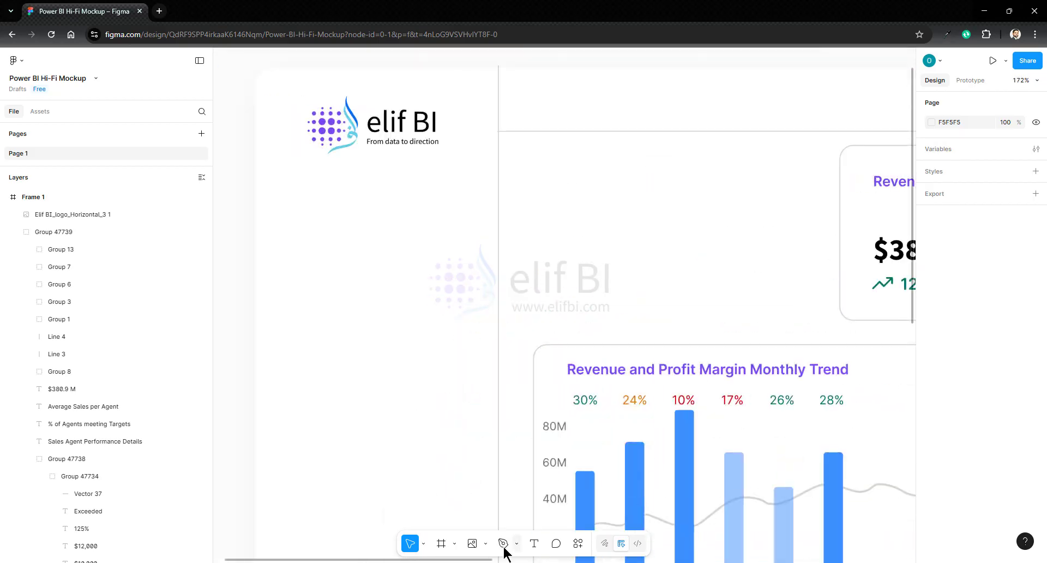
- Draw a rectangle of 201 × 35 in the sidebar below the logo
left_click(482, 545)
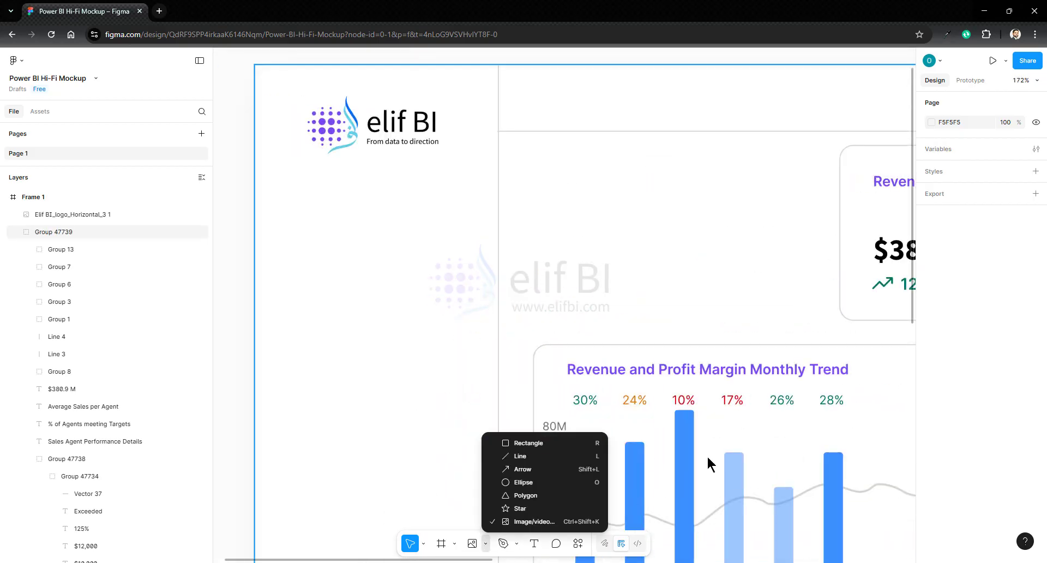
left_click(539, 443)
mouse_move(289, 190)
left_mouse_down()
mouse_move(352, 220)
mouse_move(478, 220)
left_mouse_up()
left_click_drag(358, 216, 372, 215)
- Give the sidebar rectangle a 6E6E6E inside stroke of weight 1, a white fill and a corner radius of 8
left_click(1036, 429)
left_click(932, 447)
left_click(1036, 403)
left_click(1036, 383)
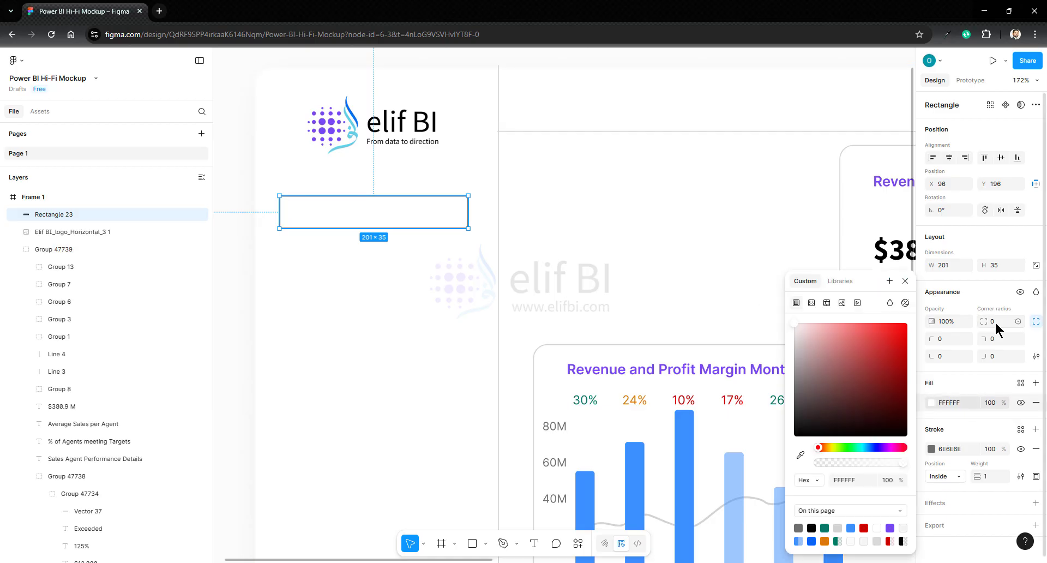
left_click(995, 320)
type("8t")
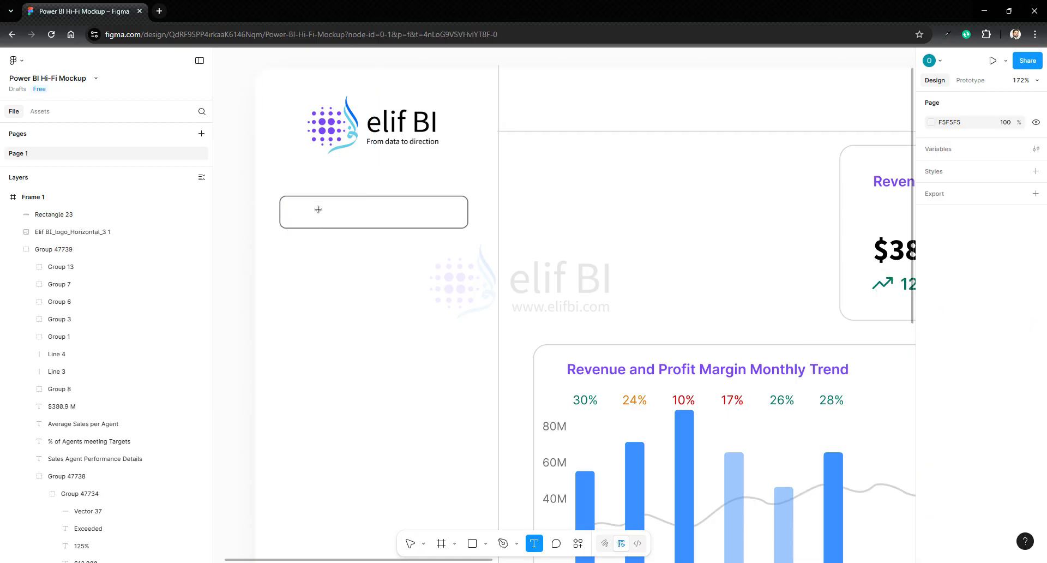
- Add a Sales Overview label at font size 15 and align it vertically centred inside the sidebar rectangle
left_click(319, 241)
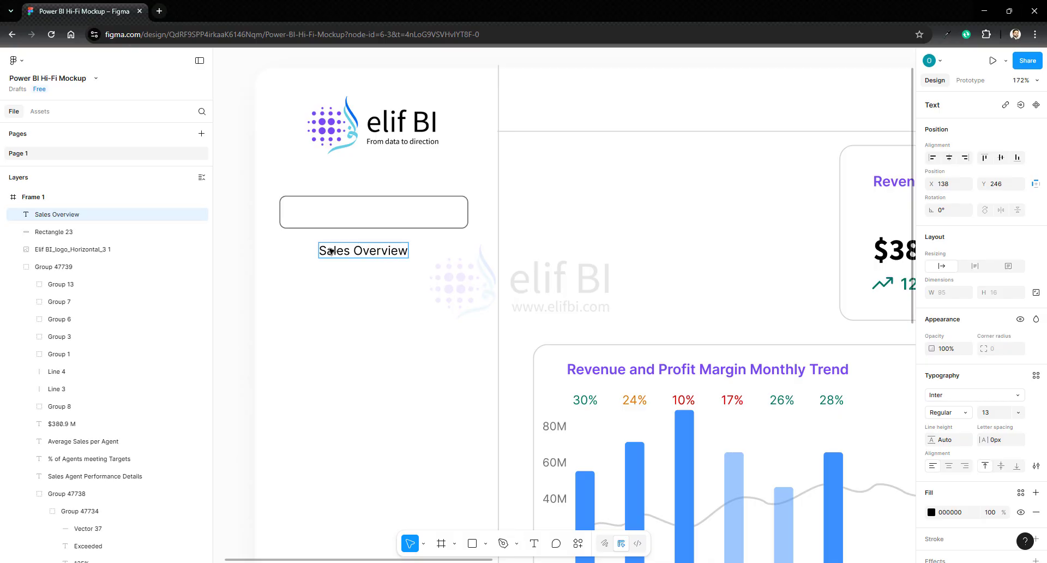
left_click_drag(397, 263, 367, 250)
left_click(988, 412)
type("15")
key("Return")
left_click(454, 214, "shift")
left_click(1001, 158)
left_click(382, 272)
- Make three copies of the Sales Overview label and stack them below the sidebar rectangle
left_click(367, 213)
key("ctrl+c")
key("ctrl+v")
key("ctrl+v")
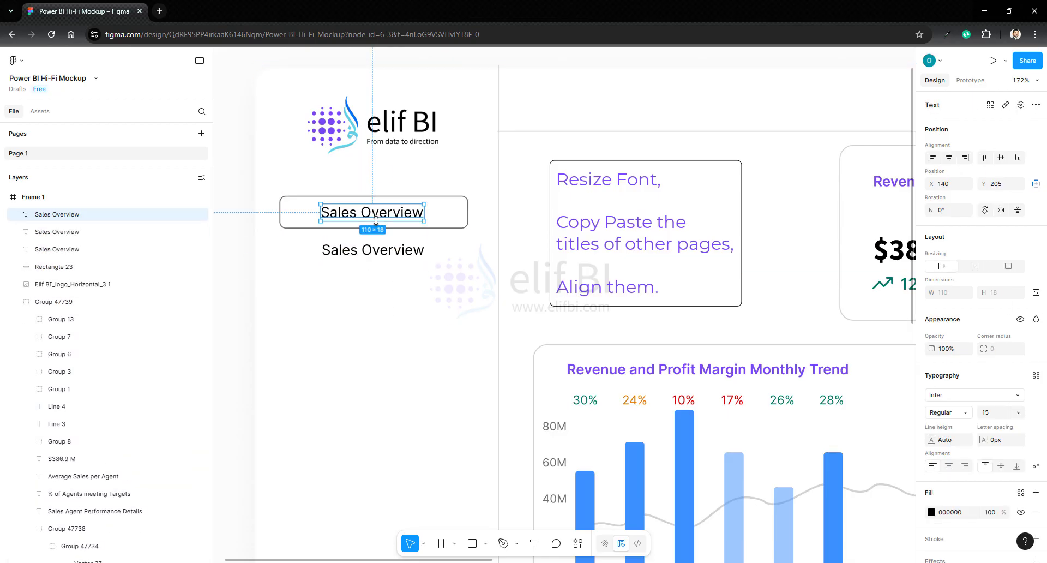
left_click_drag(376, 215, 378, 315)
key("ctrl+v")
- Change the three copied labels to Regions, Products and Sales Agents, from top to bottom
double_click(343, 251)
type("Regions")
double_click(345, 283)
left_click_drag(346, 283, 458, 315)
type("Products")
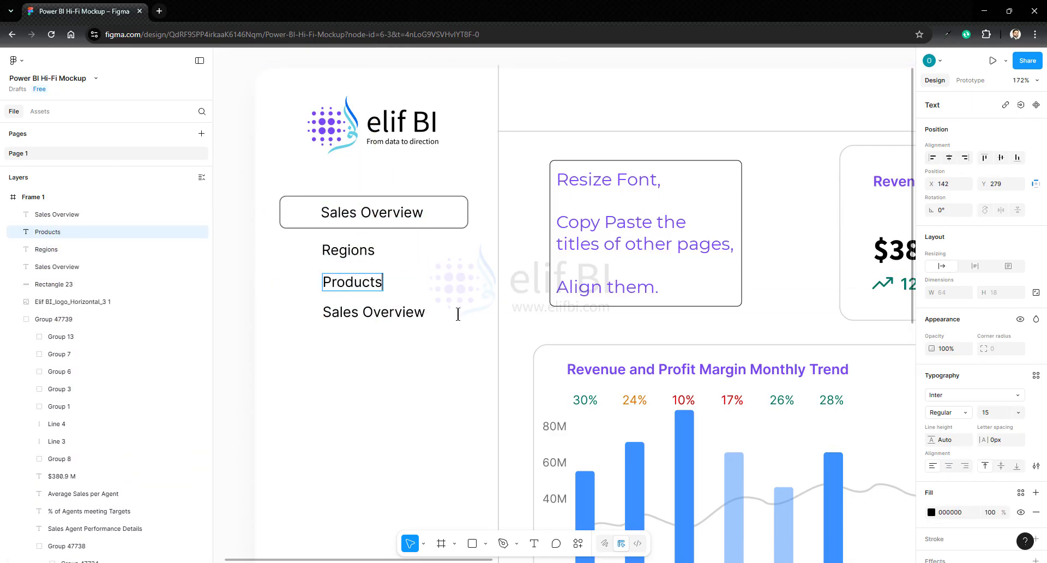
double_click(376, 313)
type("Sales Agents")
- Color the Regions, Products and Sales Agents labels grey 8B8B8B
left_click(351, 252)
left_click(358, 283, "shift")
left_click(369, 313, "shift")
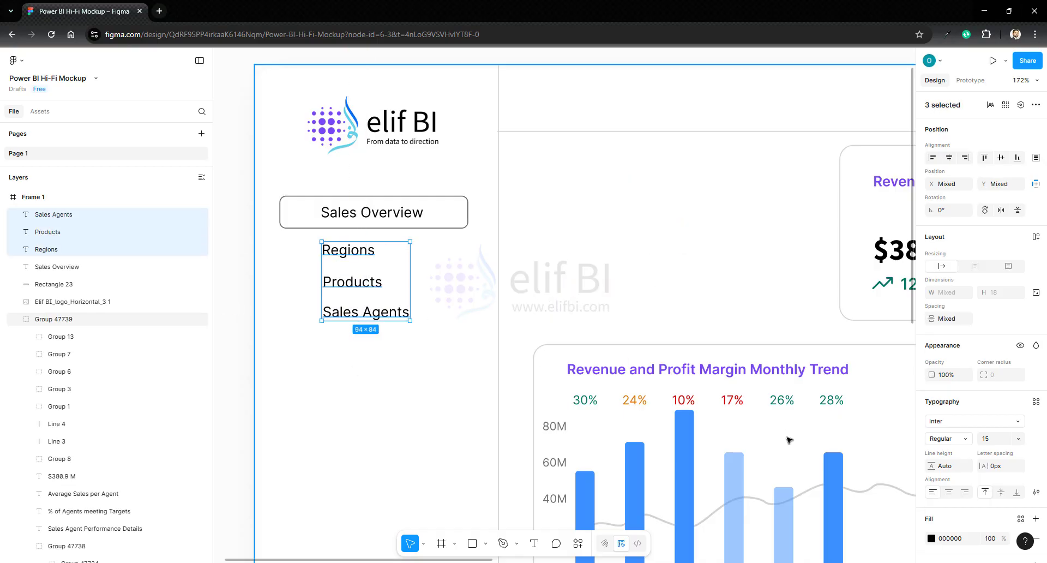
scroll(952, 511, "down", 3)
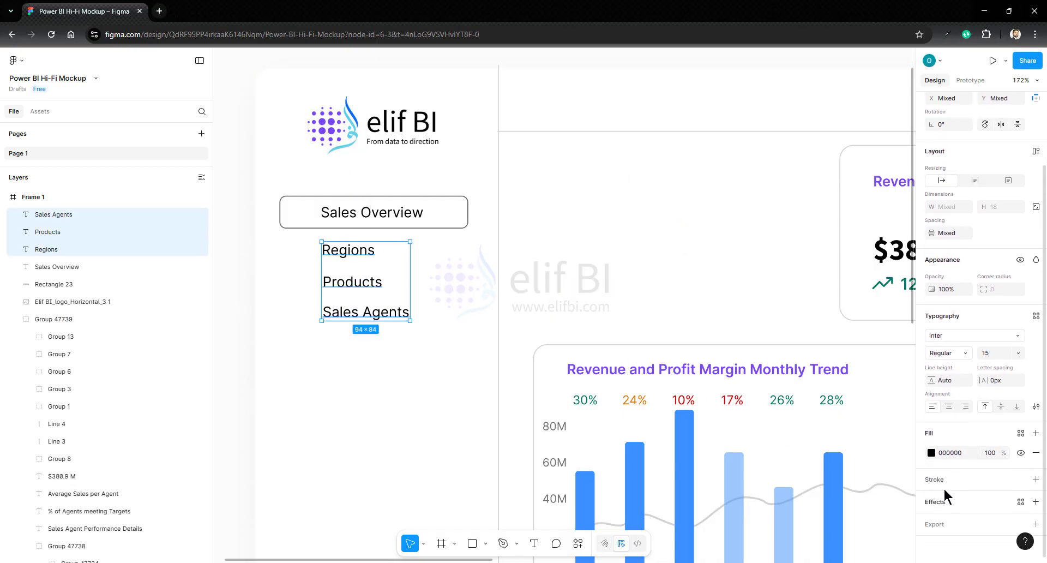
left_click(931, 454)
left_click(799, 528)
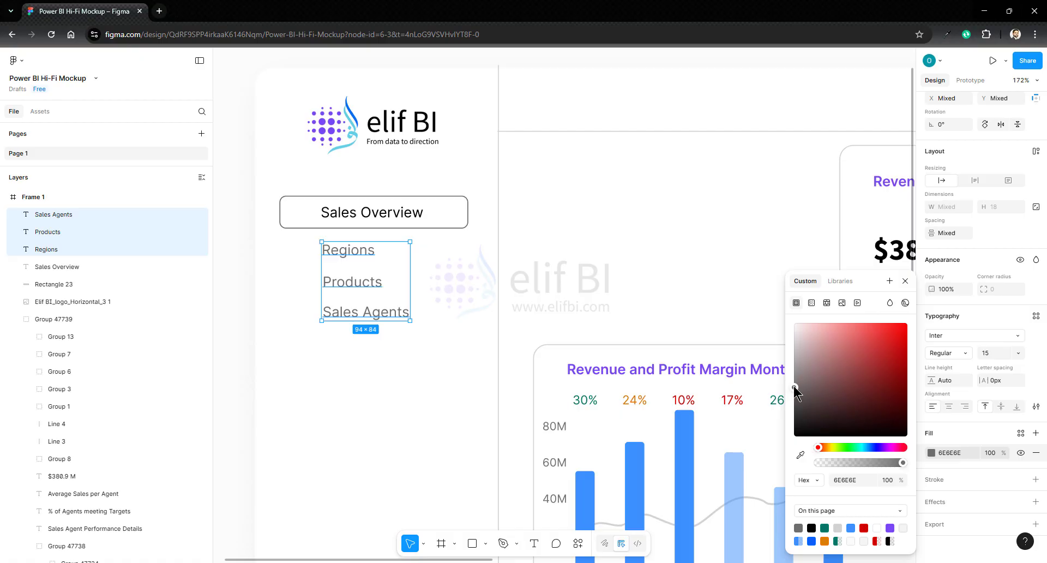
left_click_drag(795, 388, 794, 379)
left_click(427, 362)
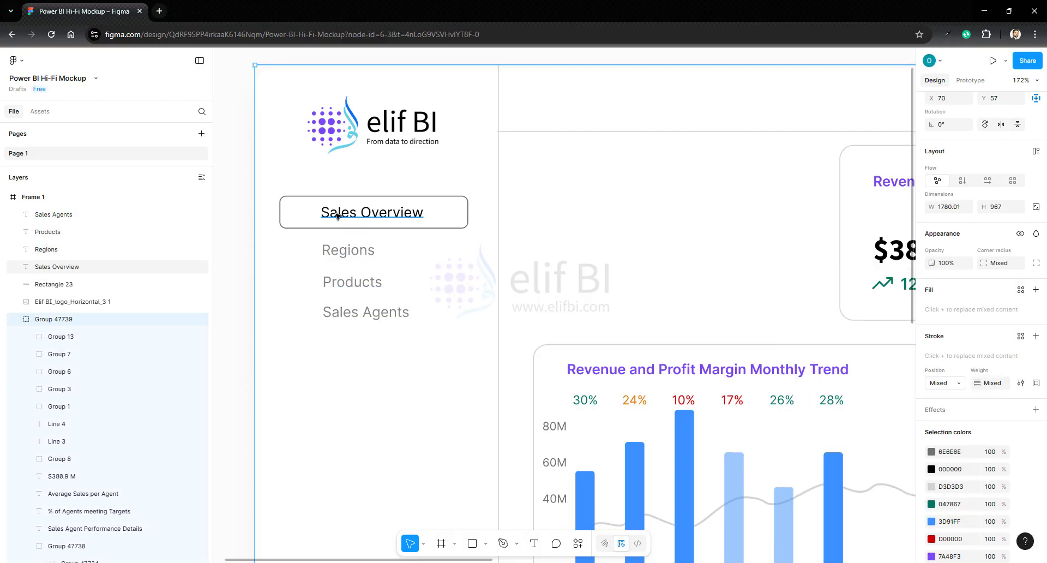
- Distribute the vertical spacing of the four sidebar labels evenly
left_click(338, 216)
left_click(347, 251, "shift")
left_click(349, 283, "shift")
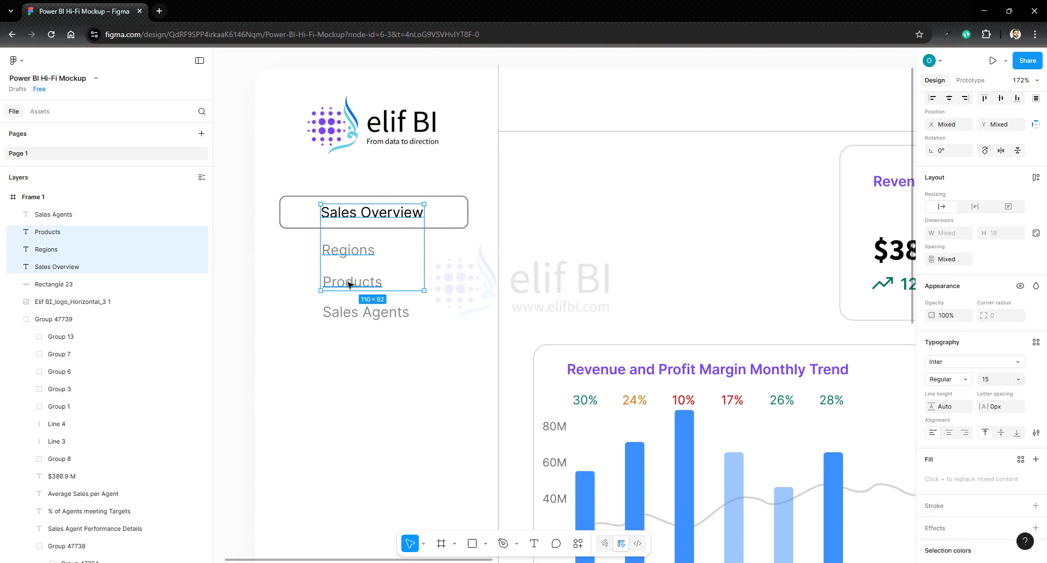
left_click(364, 312, "shift")
left_click(1036, 100)
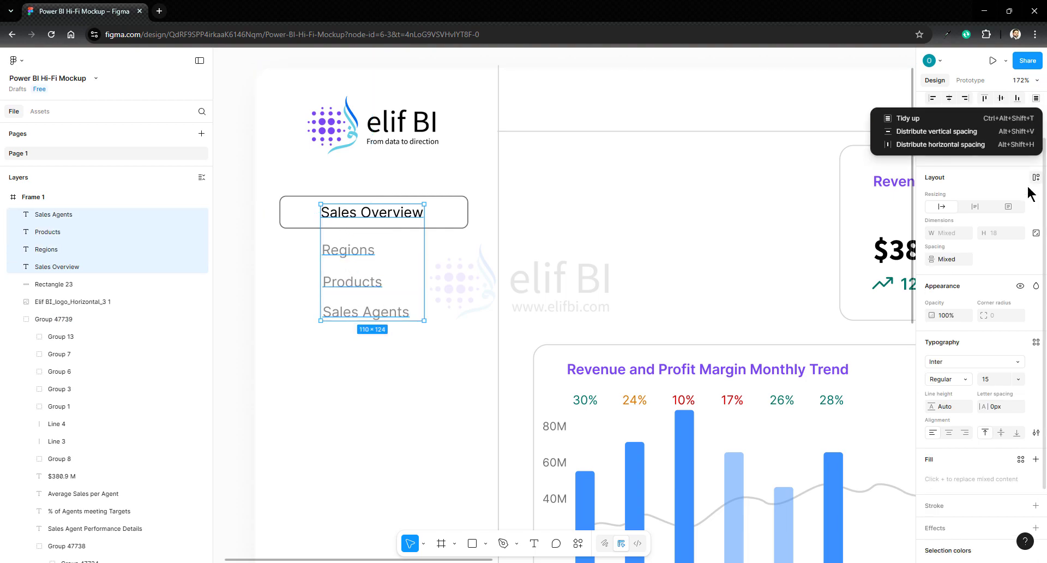
left_click(956, 131)
left_click(412, 364)
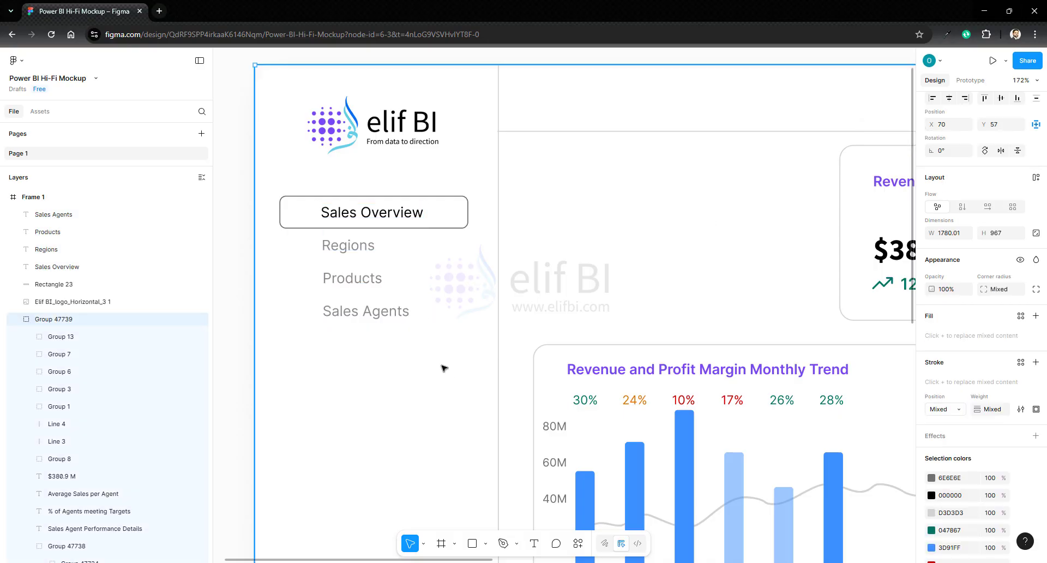
- Search the SVG Repo plugin for Dashboard and Globe and insert one icon from each search
left_click(578, 543)
left_click(466, 400)
left_click(493, 231)
type("Dashboard")
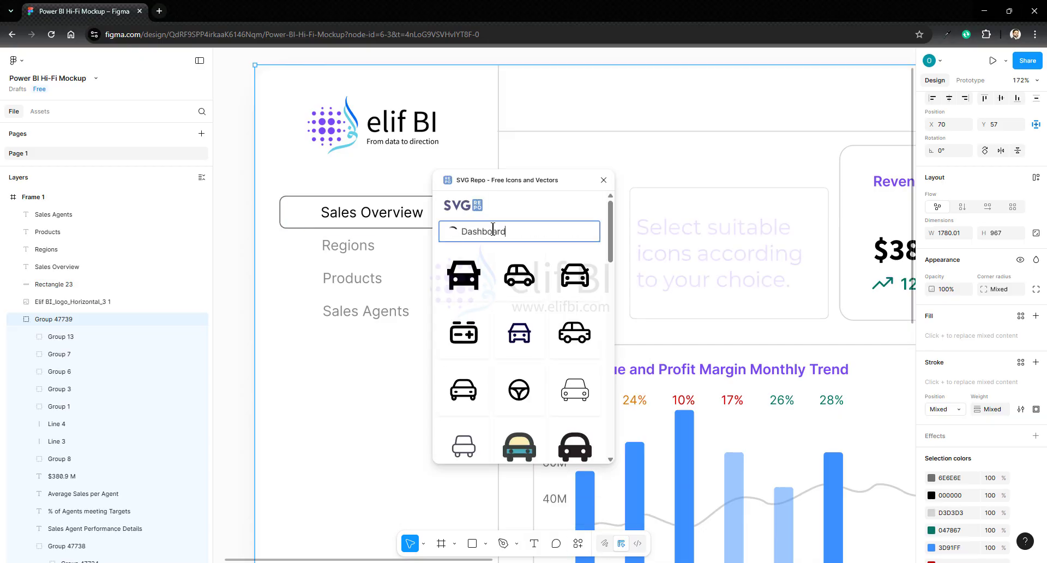
left_click(575, 275)
left_click(488, 232)
type("Globe")
left_click(464, 390)
- Search SVG Repo for Sofa and People, insert an icon from each, and close the plugin
left_click(481, 231)
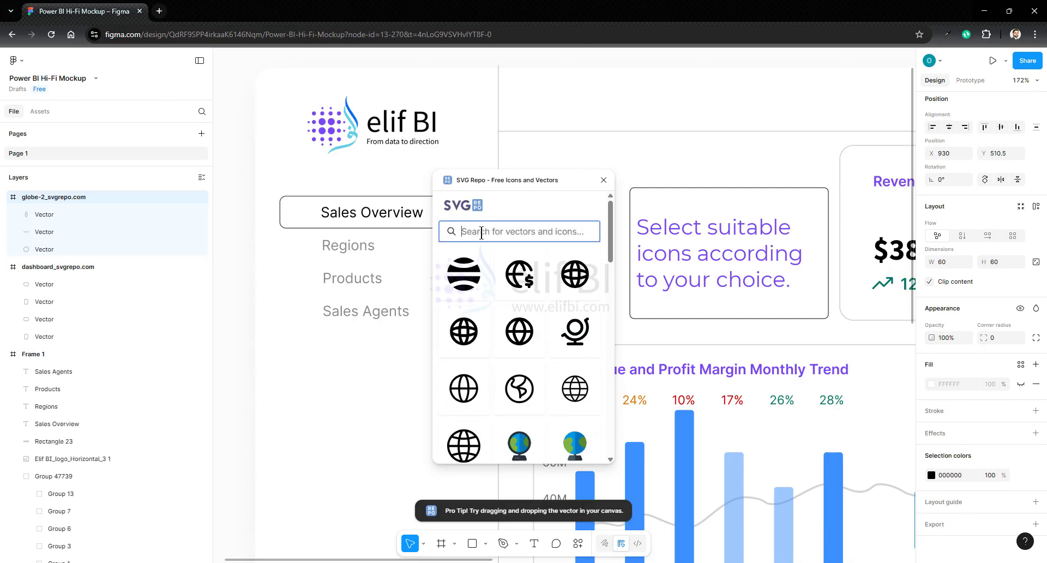
type("Sofa")
scroll(464, 351, "down", 4)
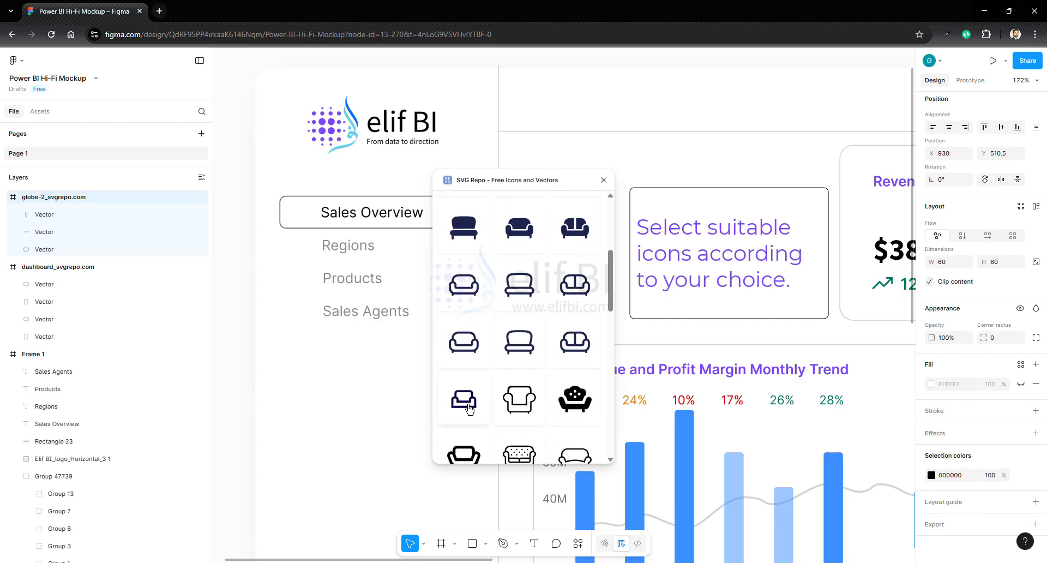
scroll(468, 408, "down", 4)
left_click(537, 365)
scroll(478, 223, "up", 8)
left_click(482, 233)
type("People")
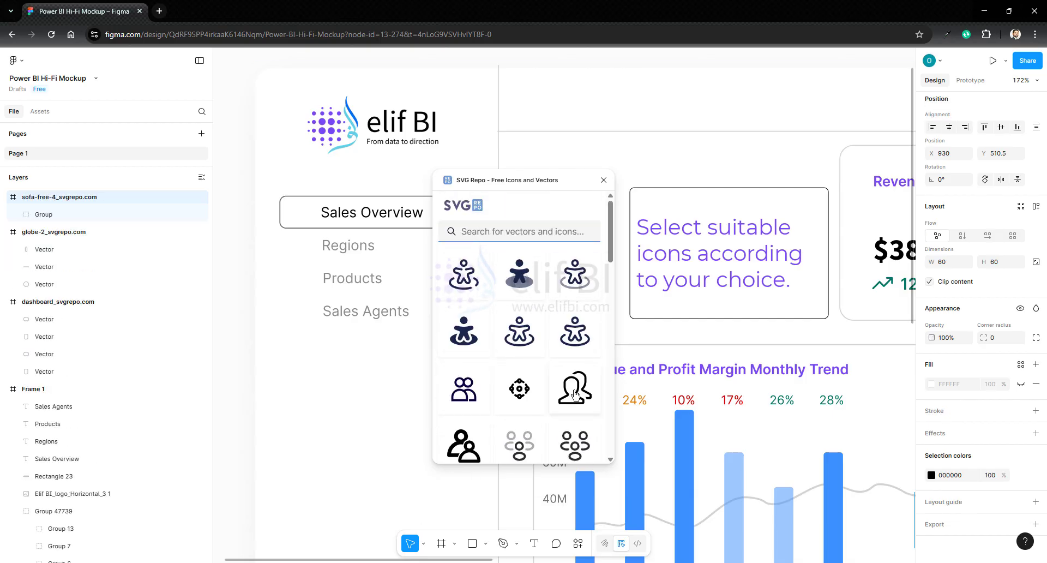
left_click(464, 389)
left_click(603, 180)
- Move the people and sofa artwork out of their imported frames, then group the globe's vectors and move that group out too
scroll(467, 364, "down", 3)
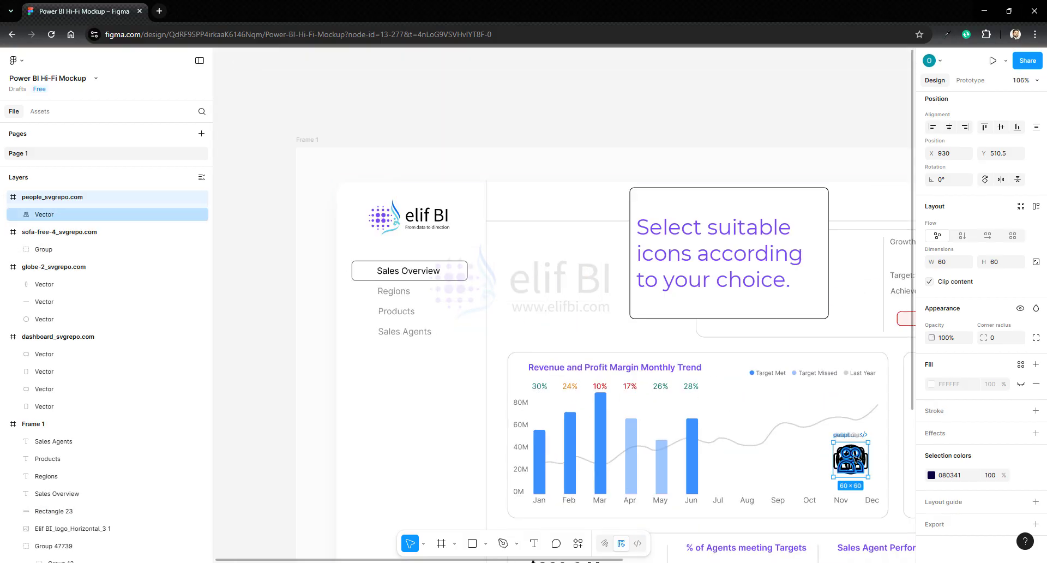
left_click_drag(44, 215, 13, 190)
left_click_drag(44, 250, 22, 206)
left_click(48, 320)
left_click(52, 288, "shift")
key("ctrl+g")
left_click_drag(52, 289, 21, 221)
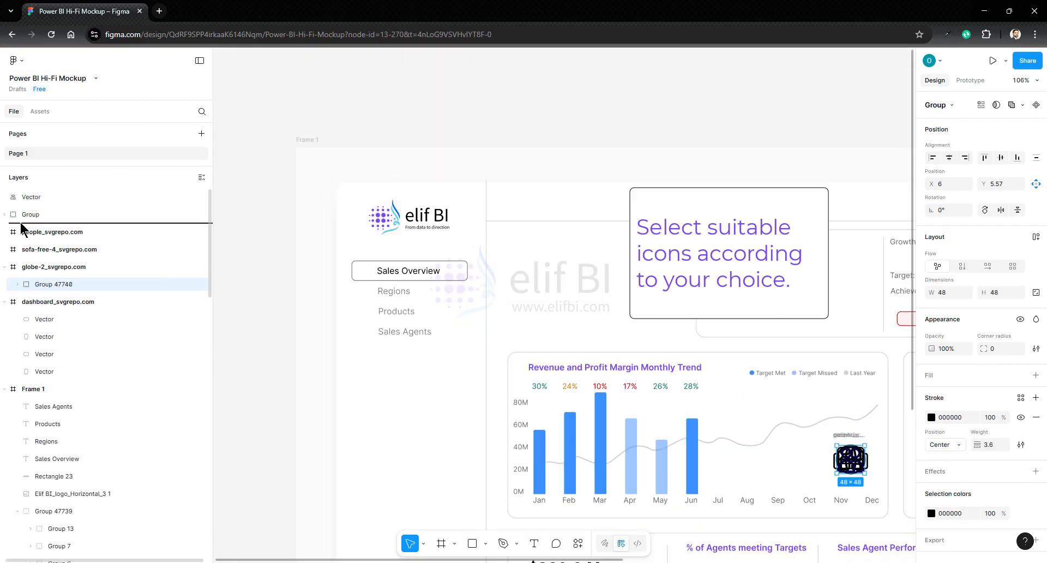
- Group the dashboard icon's vectors outside its frame and delete the four emptied svgrepo frames
left_click(53, 372)
left_click(55, 323, "shift")
key("ctrl+g")
left_click_drag(55, 323, 33, 240)
left_click(42, 269)
left_click(46, 319, "shift")
key("Delete")
- Move all four icons together into the sidebar below the Sales Agents label
left_click(31, 197)
left_click(40, 250, "shift")
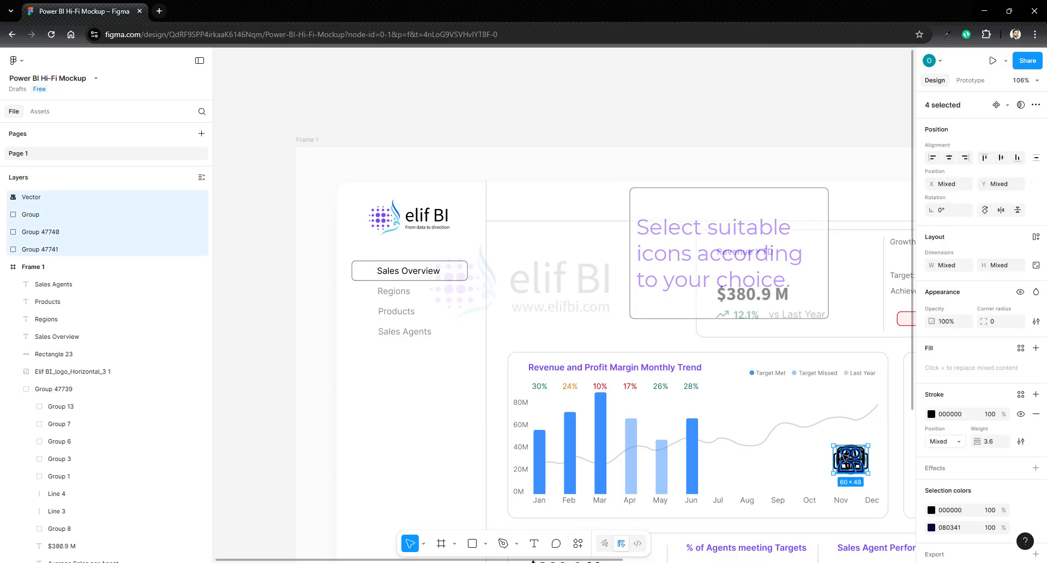
left_click_drag(851, 459, 377, 371)
left_click(441, 371)
- Separate the people icon from the stacked icons and fill it with grey 8B8B8B
scroll(440, 370, "up", 4)
left_click_drag(308, 366, 437, 363)
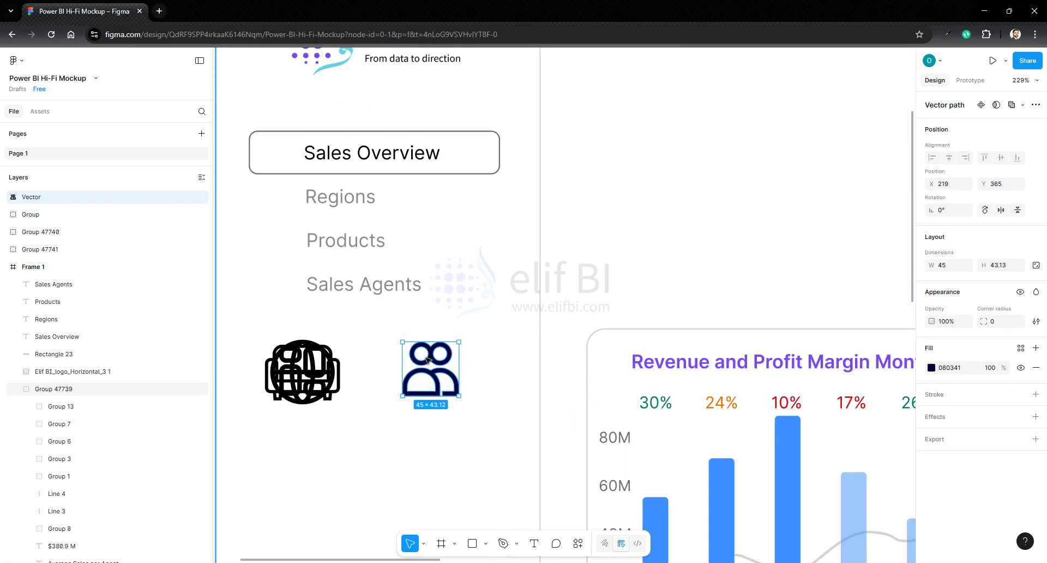
left_click(932, 367)
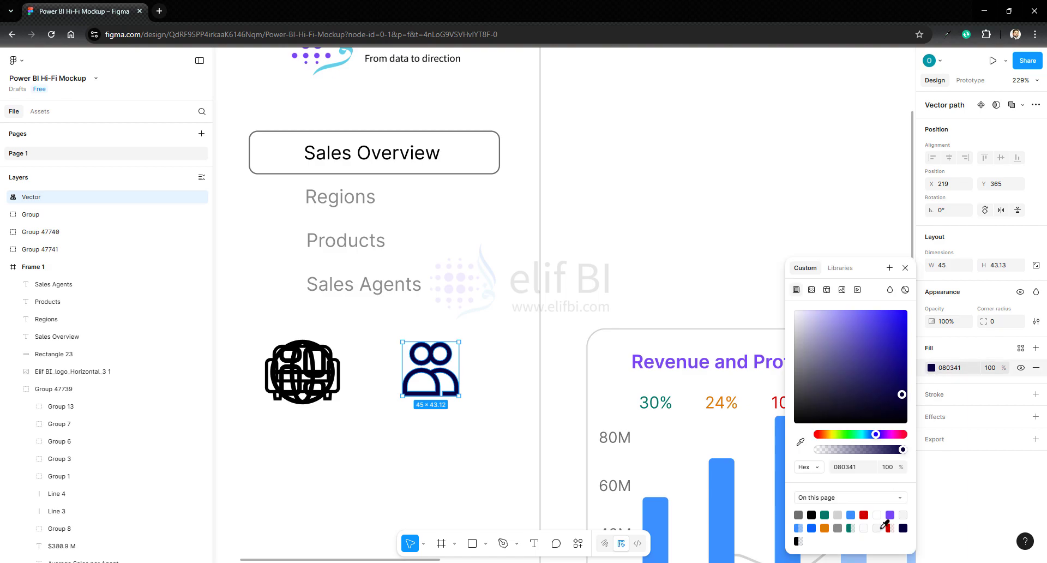
left_click(839, 528)
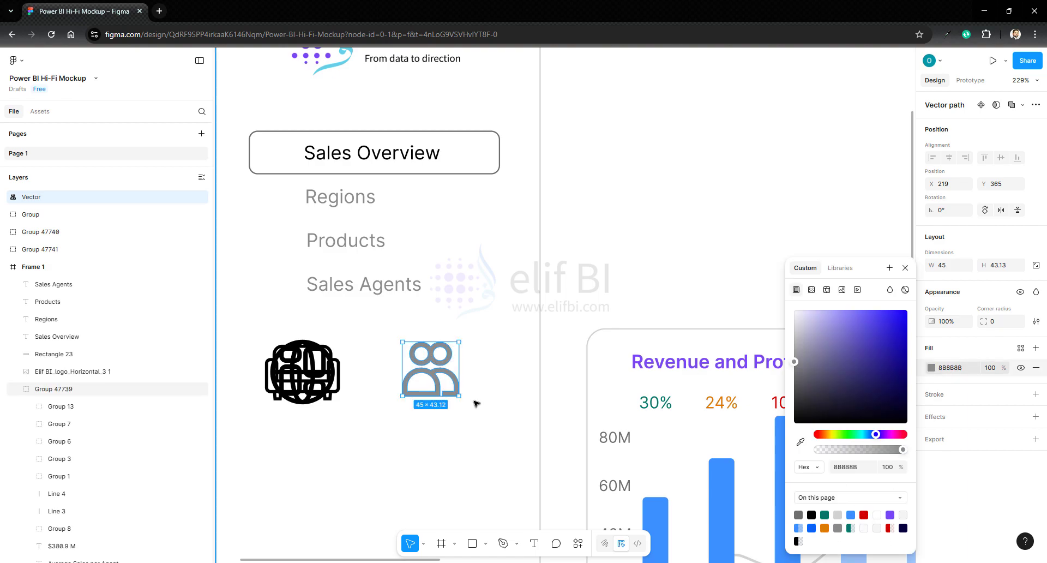
- Scale the people icon to 17 × 16 and place it just before the Sales Agents label
key("alt+shift+v")
left_click_drag(459, 395, 285, 288)
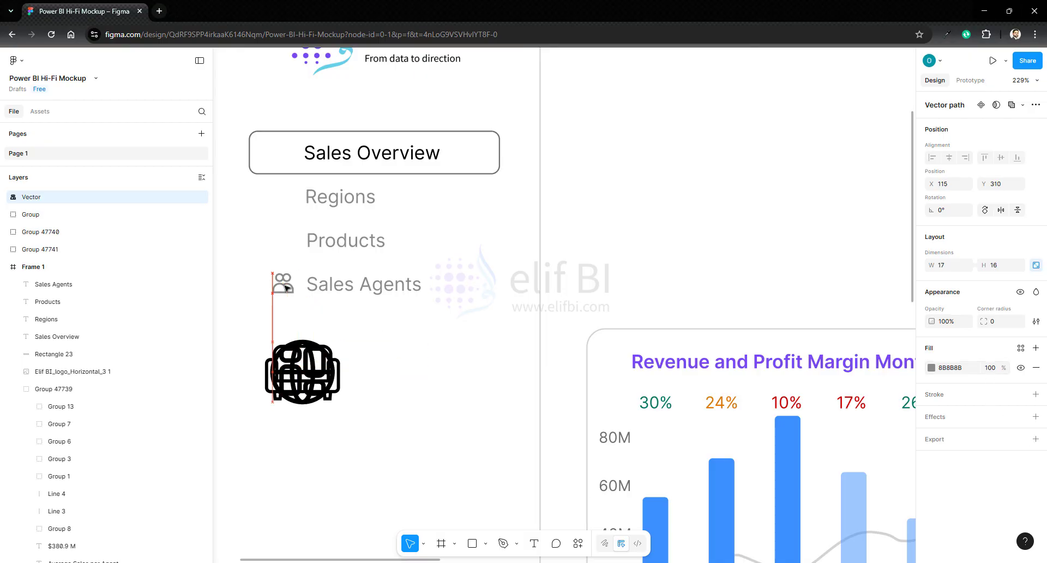
left_click(422, 336)
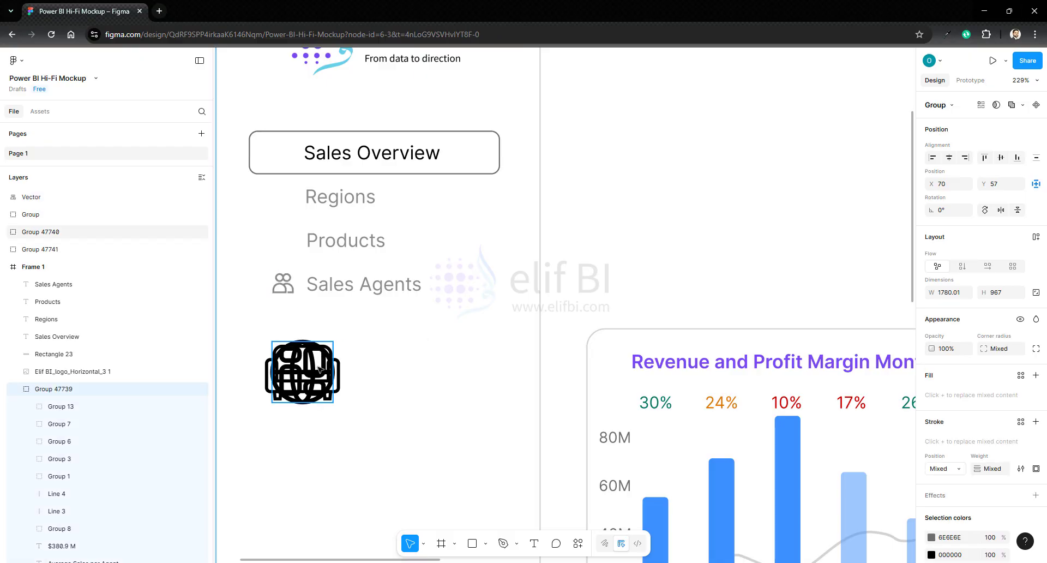
- Separate the sofa icon from the stack and set its width to 17 with the proportions locked
left_click_drag(322, 359, 419, 359)
left_click(290, 285)
left_click(401, 373)
left_click(1037, 295)
left_click(944, 293)
type("17")
key("Return")
- Color the sofa icon grey 8B8B8B and place it just before the Products label
left_click(932, 485)
left_click(800, 531)
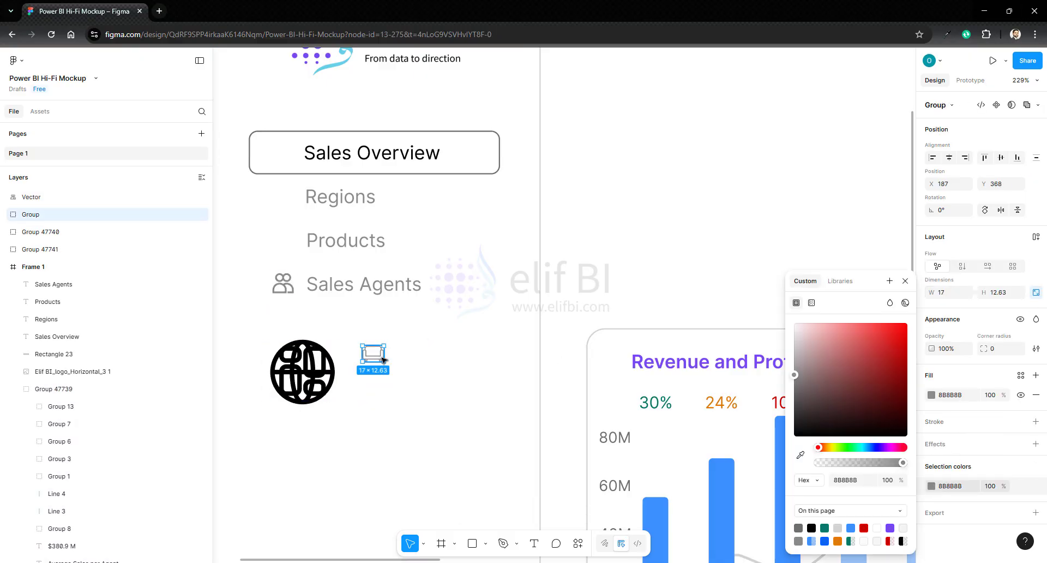
double_click(381, 358)
left_click(1036, 394)
left_click(990, 442)
left_click(1036, 414)
left_click_drag(376, 358, 286, 245)
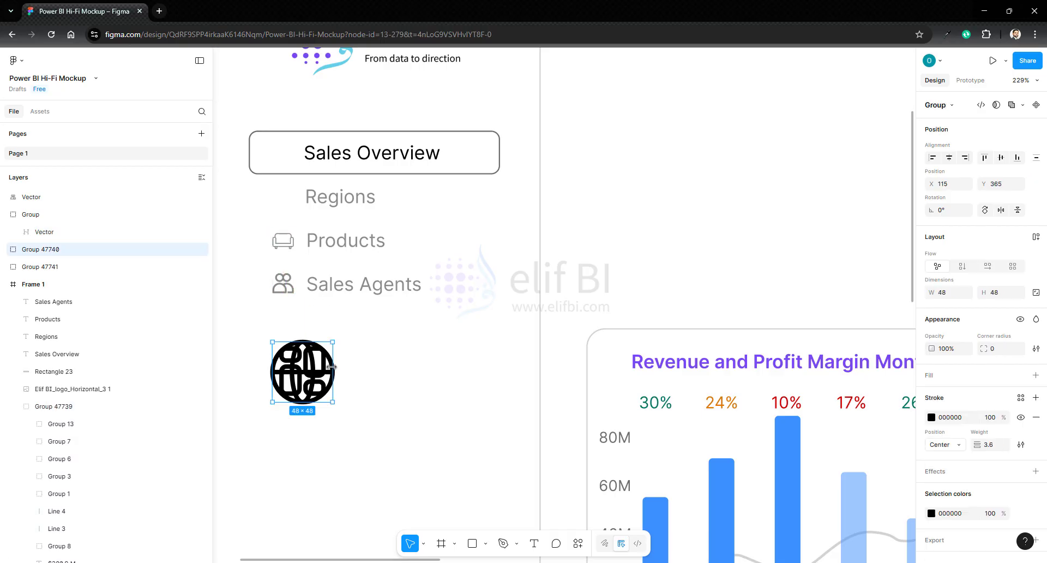
- Scale the globe icon to 17 × 17, give it an 8B8B8B stroke of weight 2, and place it before the Regions label
left_click_drag(303, 372, 414, 357)
left_click(1036, 293)
double_click(396, 338)
key("ctrl+a")
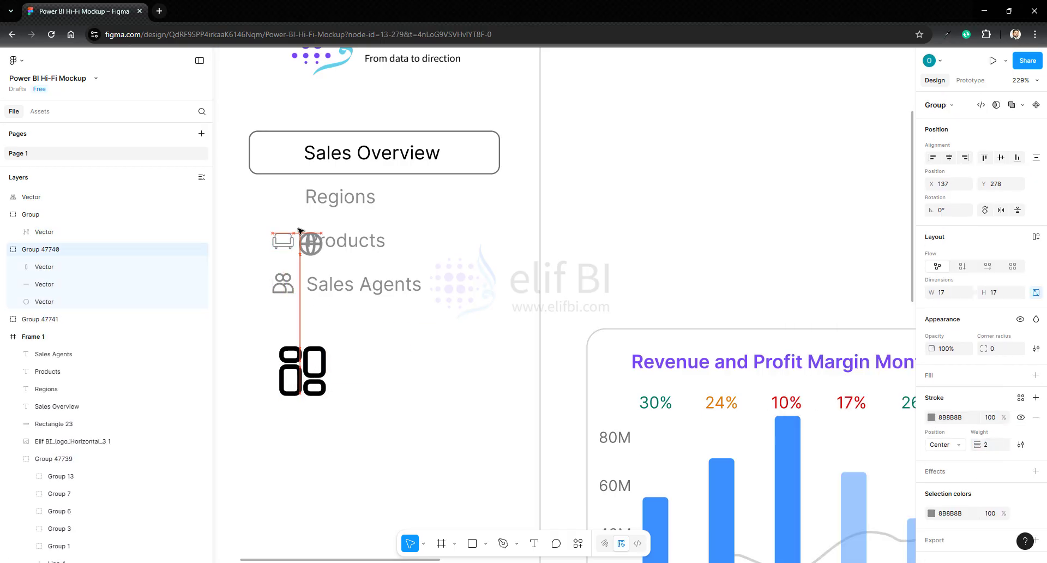
left_click_drag(299, 229, 272, 184)
- Set the dashboard icon's stroke weight to 2 and its stroke color to grey
left_click(303, 364)
left_click(988, 471)
type("2")
left_click(932, 443)
left_click(376, 153)
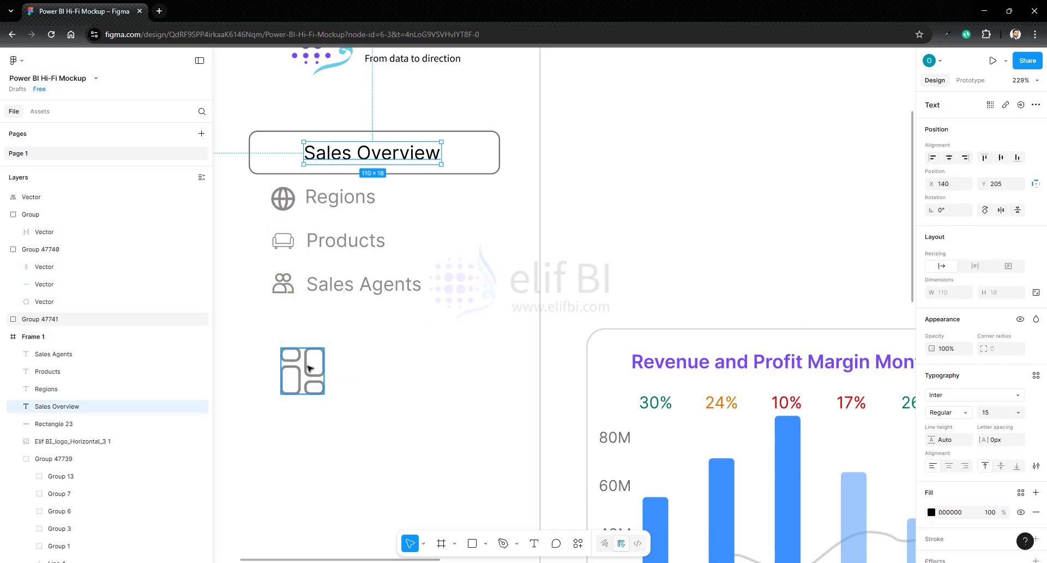
- Set the dashboard icon's width to 17 and place it in black before the Sales Overview label
left_click(307, 365)
left_click(946, 294)
type("17")
key("Return")
left_click_drag(292, 360, 283, 153)
- Group the dashboard icon, the Sales Overview label and their surrounding rectangle
left_click(310, 152, "shift")
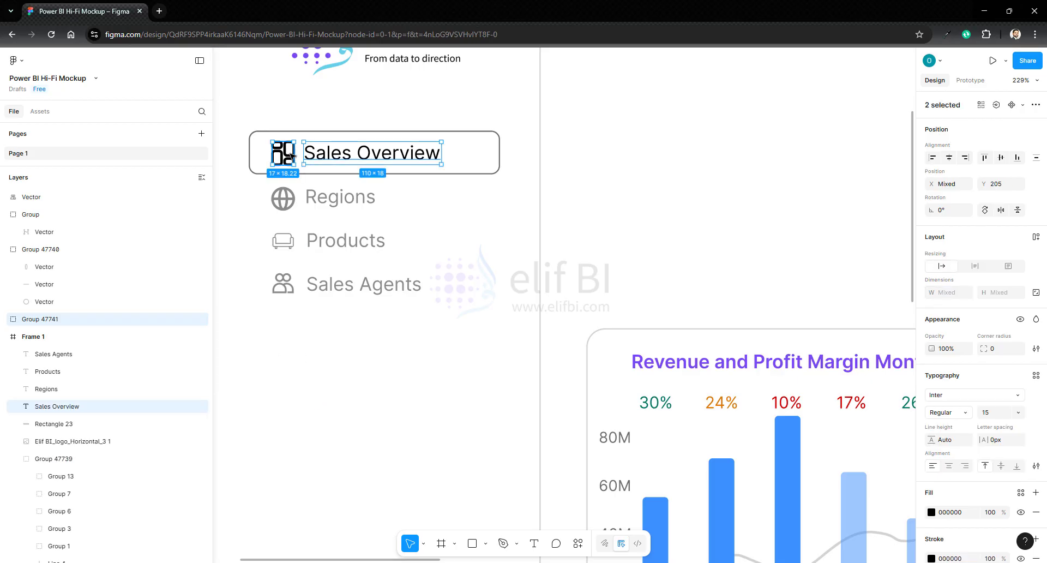
left_click(262, 131, "shift")
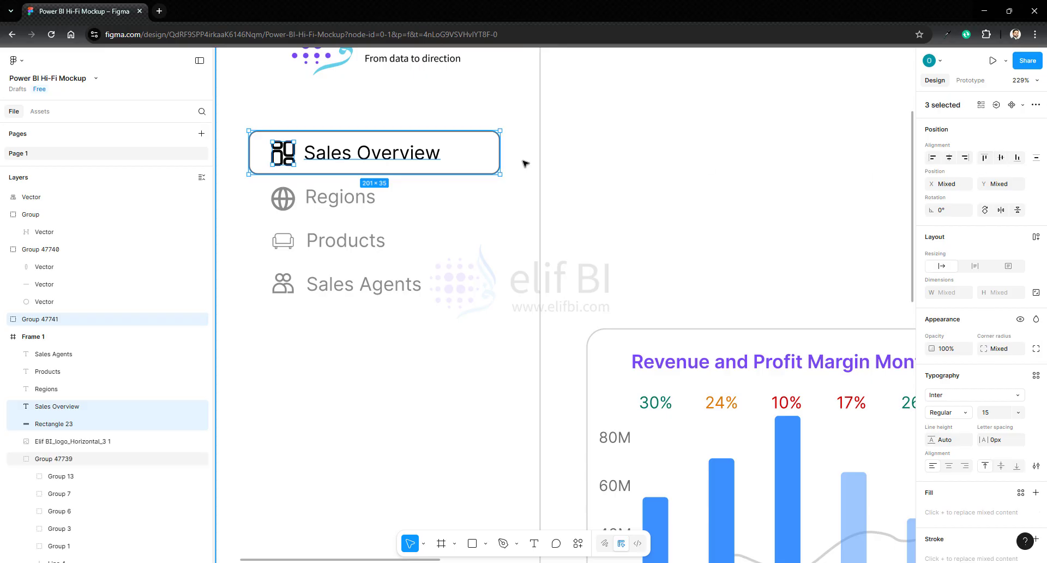
right_click(462, 159)
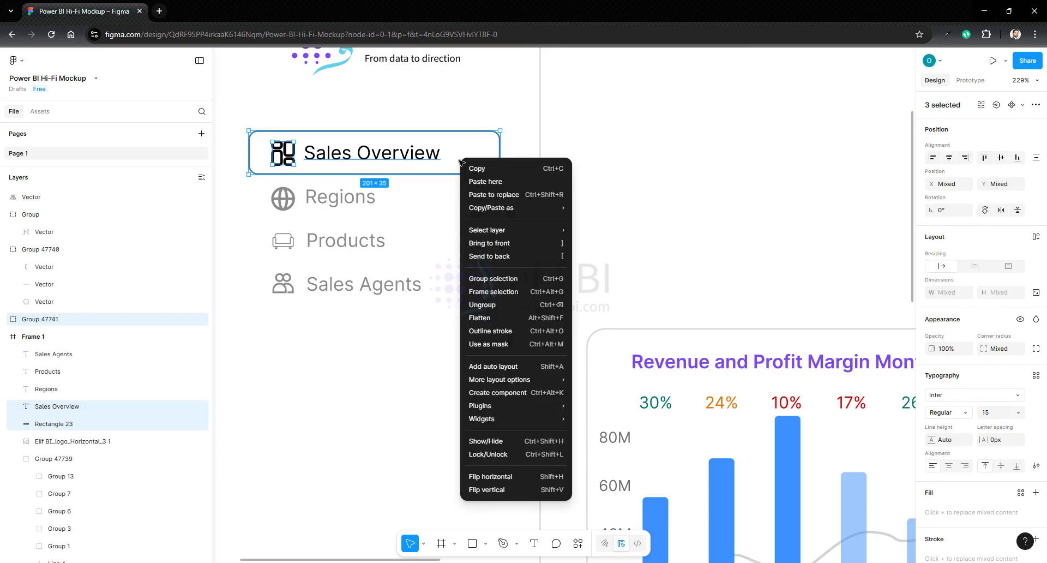
left_click(494, 278)
- Align the globe icon and the Regions label on their vertical centers and group them
left_click(283, 198)
left_click(323, 199, "shift")
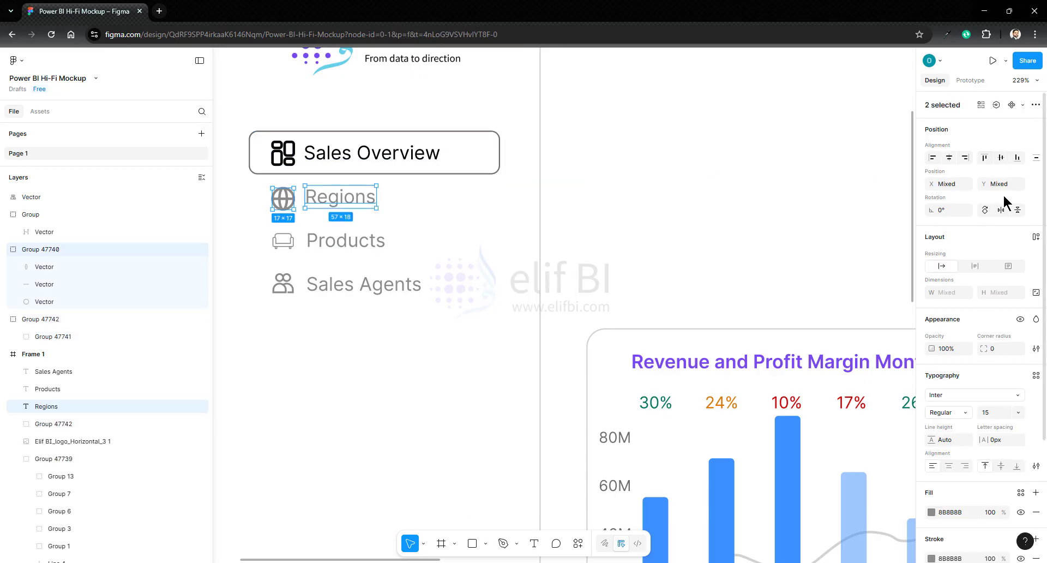
left_click(1002, 157)
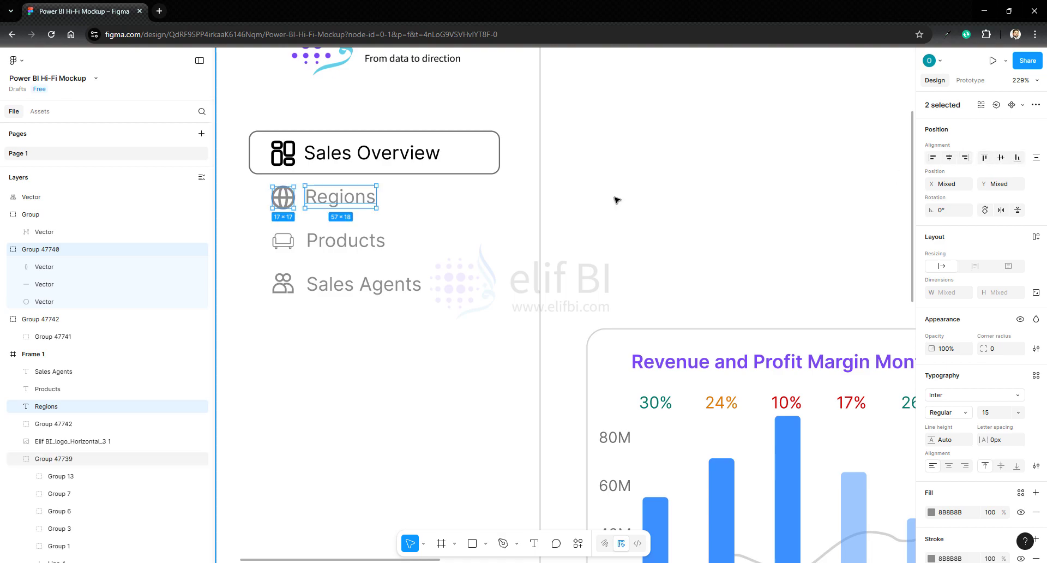
right_click(330, 201)
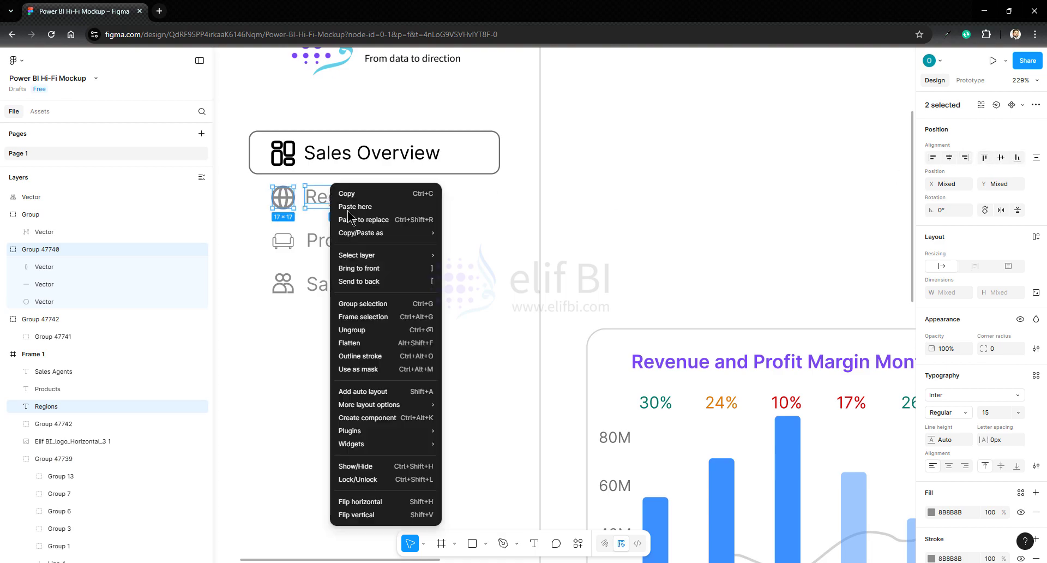
left_click(368, 303)
- Group the sofa icon with the Products label
left_click(283, 241)
left_click(346, 240, "shift")
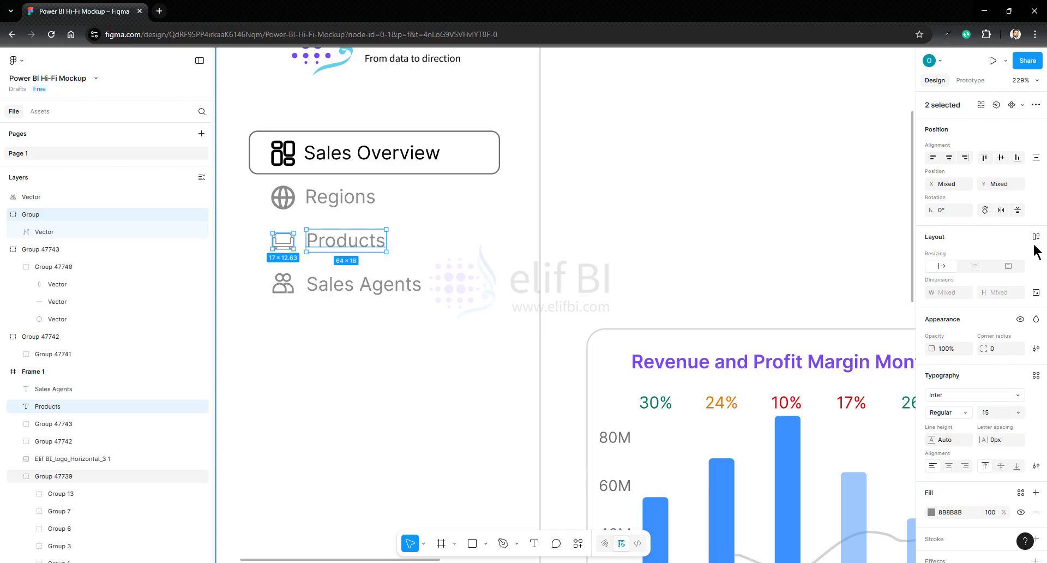
right_click(326, 248)
left_click(357, 309)
- Align the people icon and the Sales Agents label on their vertical centers and group them
left_click(283, 283)
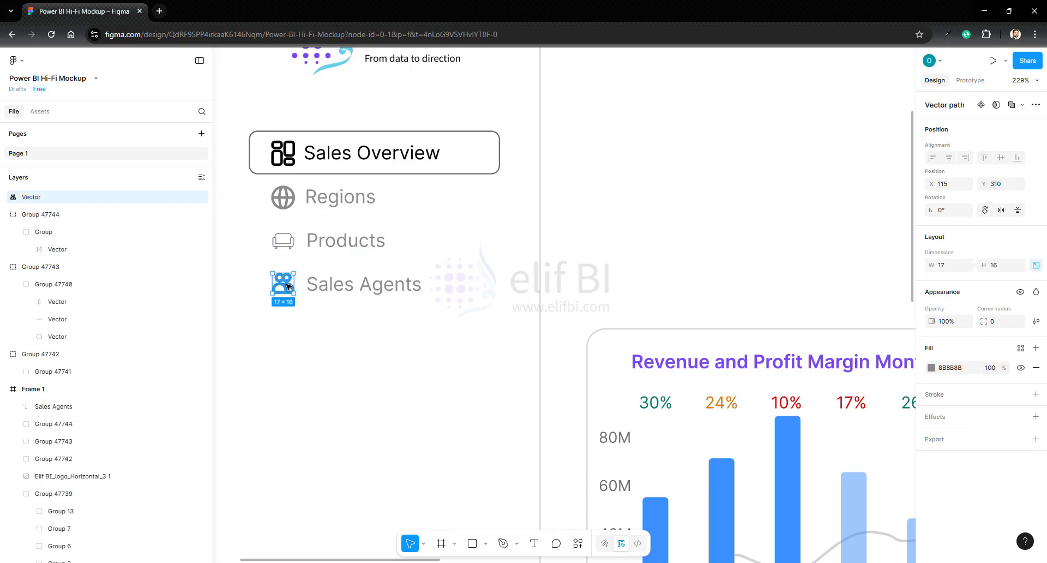
left_click(330, 282, "shift")
right_click(331, 282)
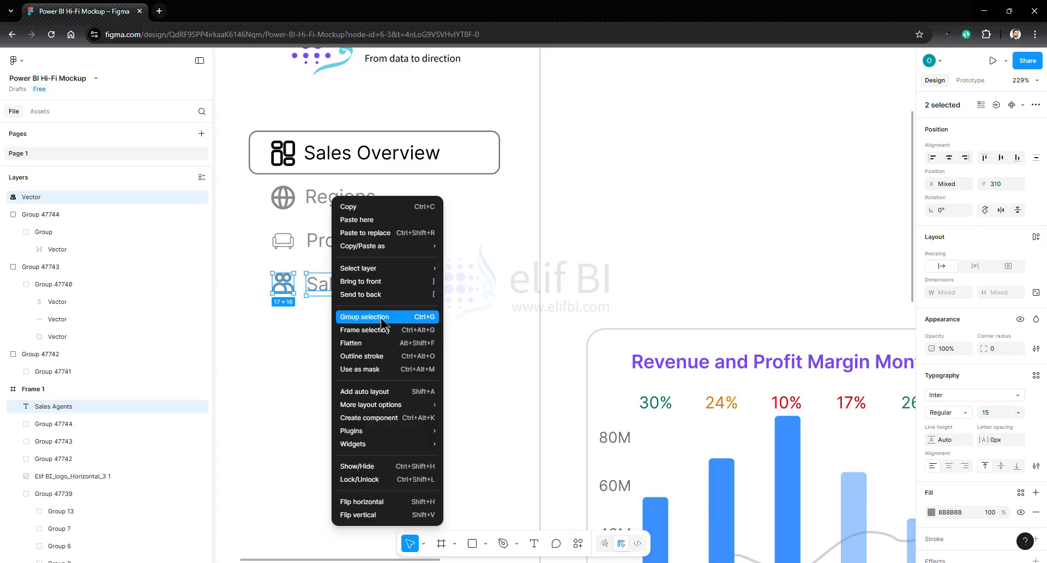
left_click(1001, 160)
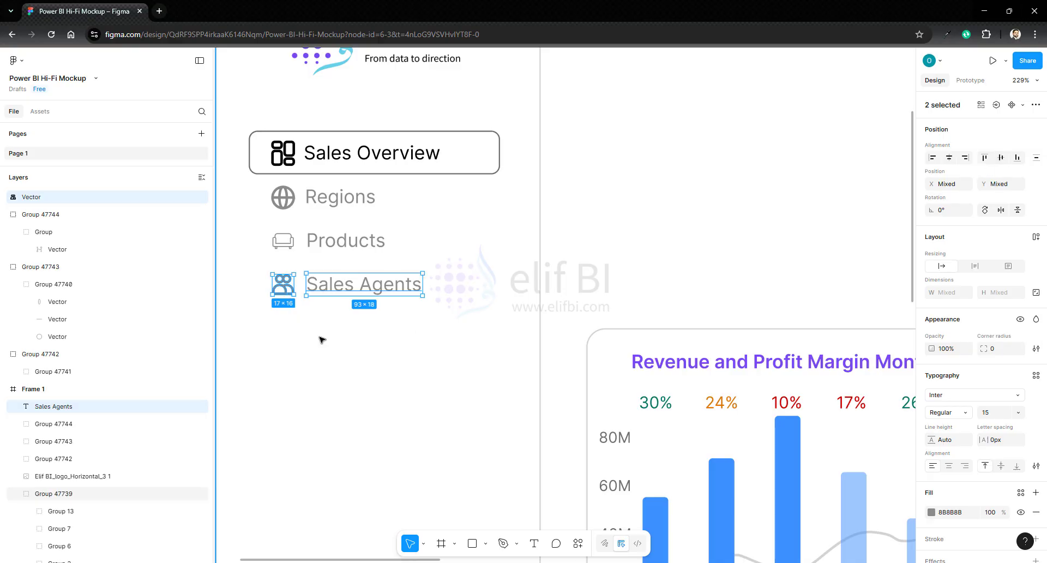
key("ctrl+z")
right_click(326, 287)
left_click(350, 317)
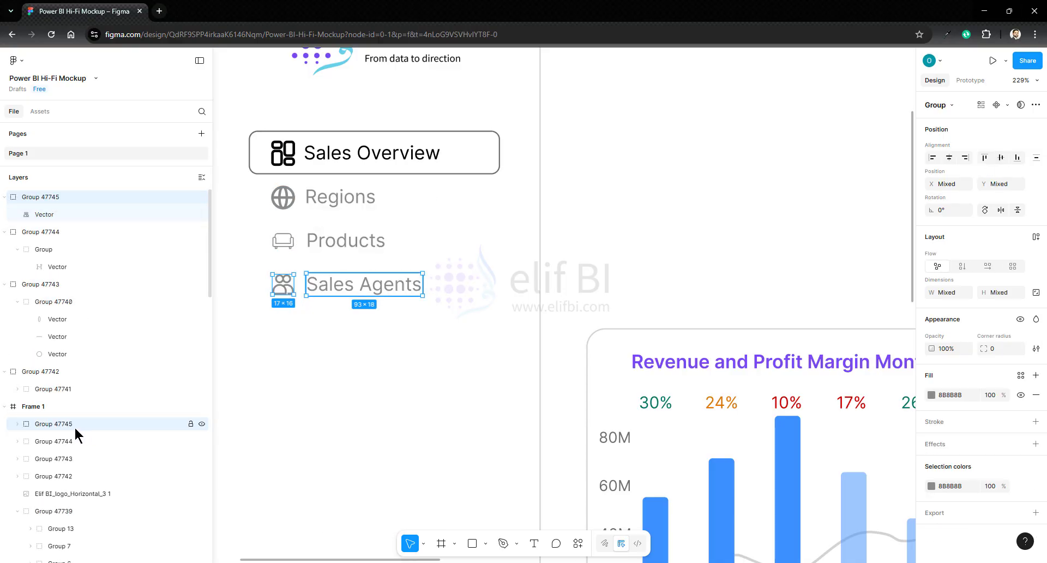
- Move the people icon's vector layer into the Sales Agents label's group inside Frame 1
left_click(16, 423)
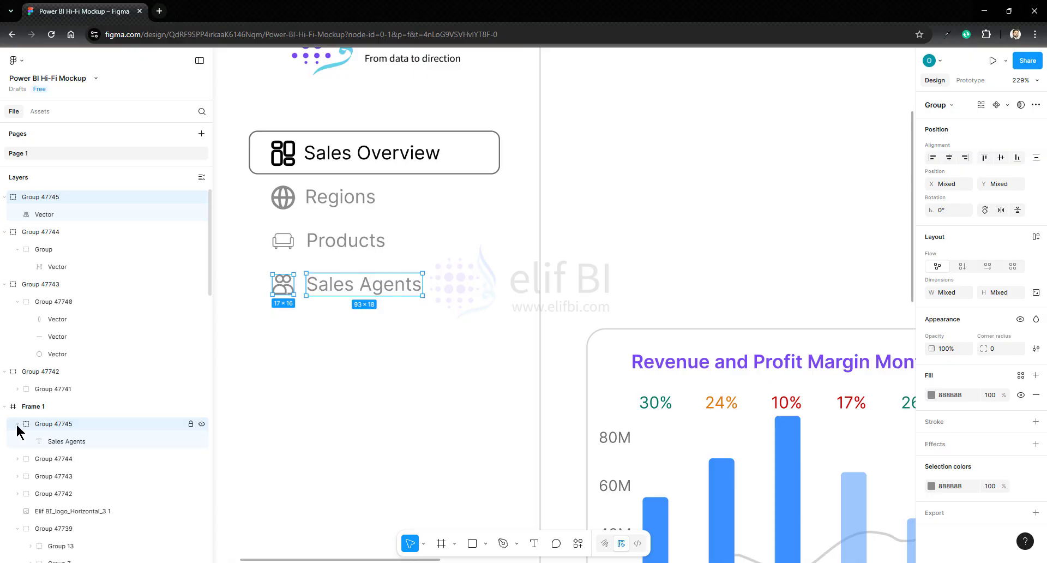
left_click(41, 213)
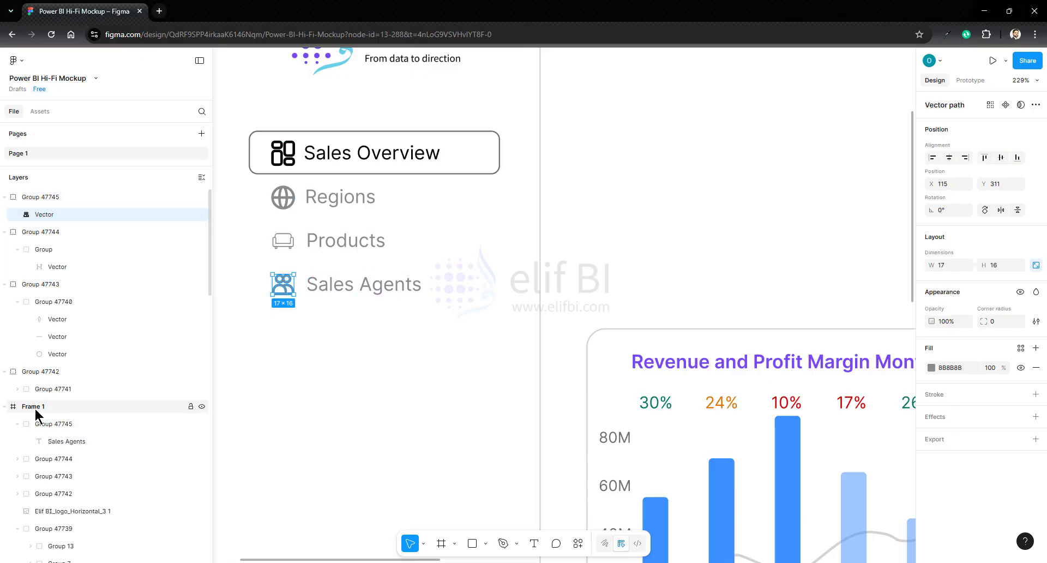
left_click_drag(45, 215, 67, 427)
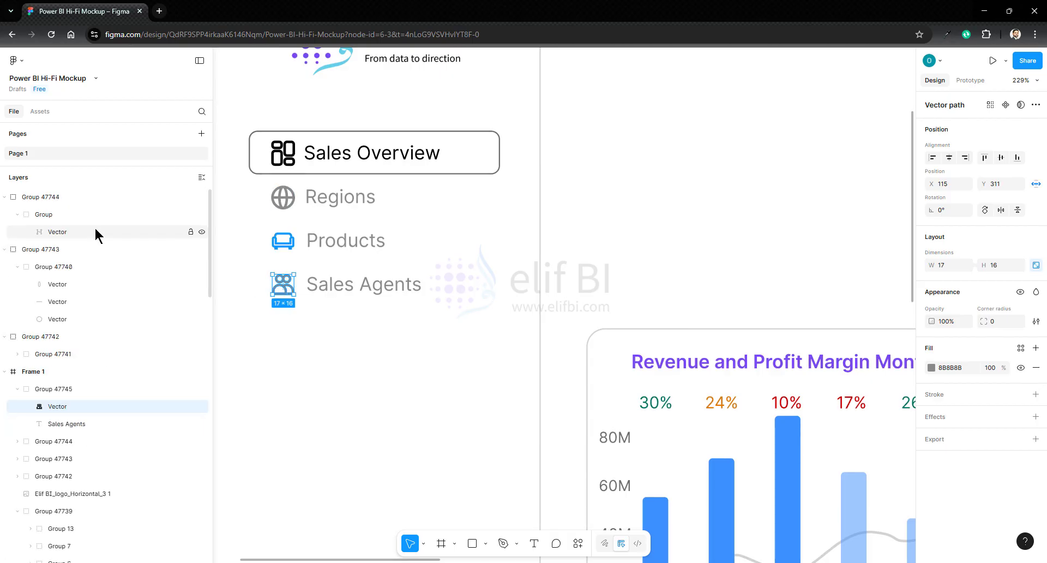
- Move the sofa icon's group into the Products label's group inside Frame 1
left_click(304, 246)
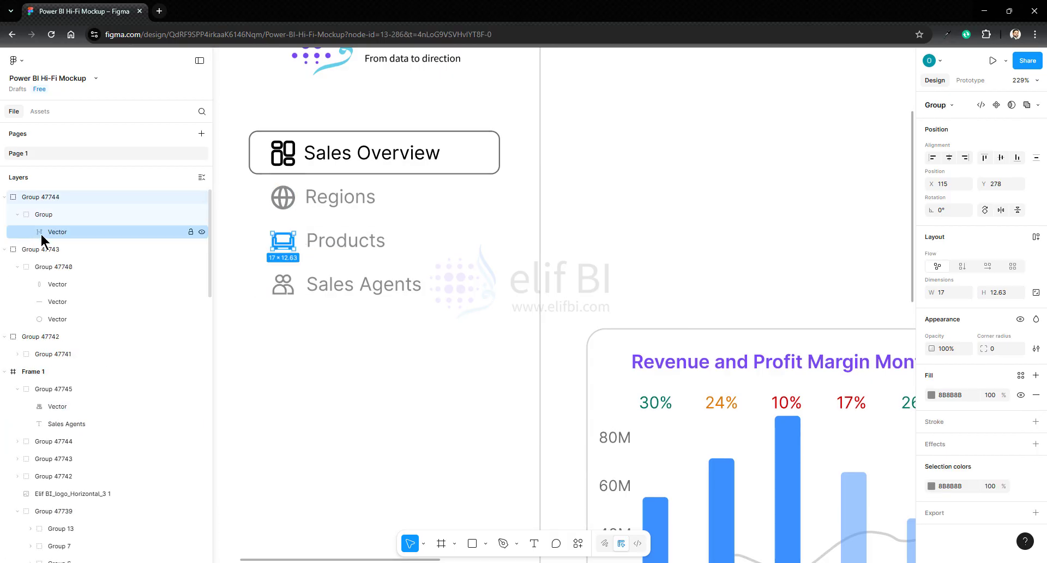
left_click(60, 233)
left_click(17, 441)
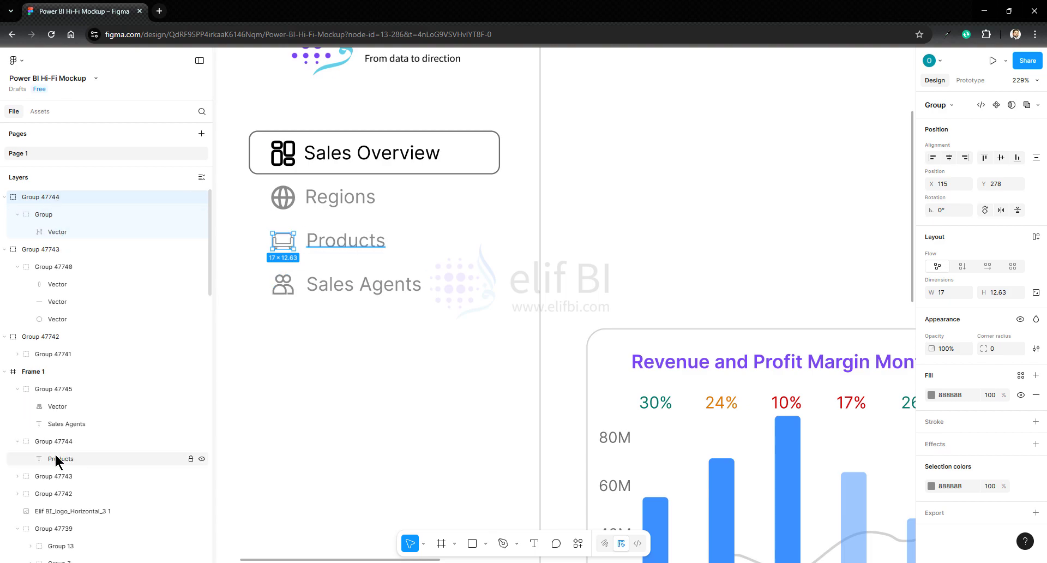
left_click(44, 216)
left_click_drag(44, 217, 62, 444)
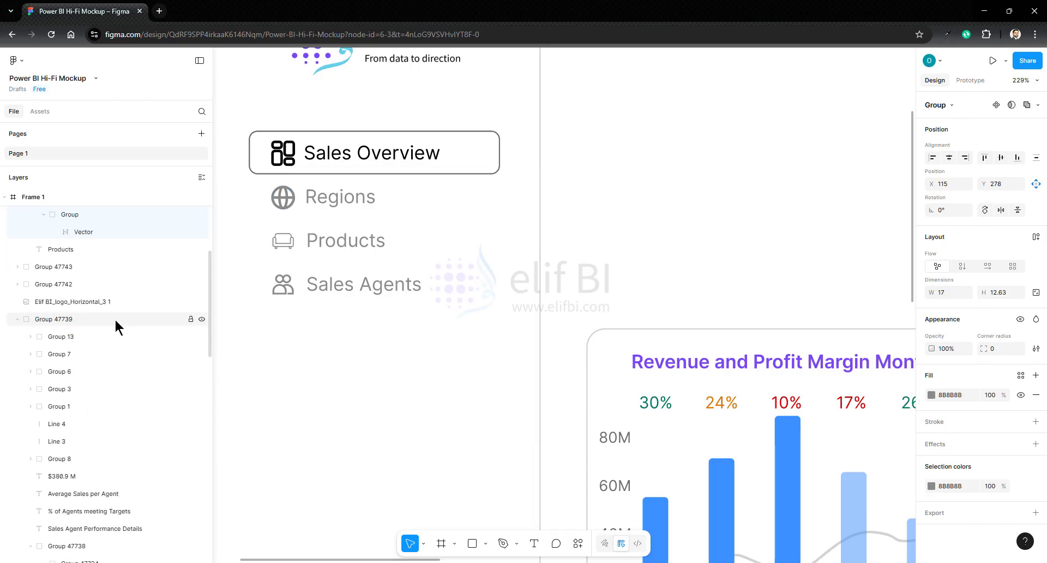
- Select all the KPI cards, charts and the agent table together and shift them down, away from the header line
scroll(109, 316, "up", 3)
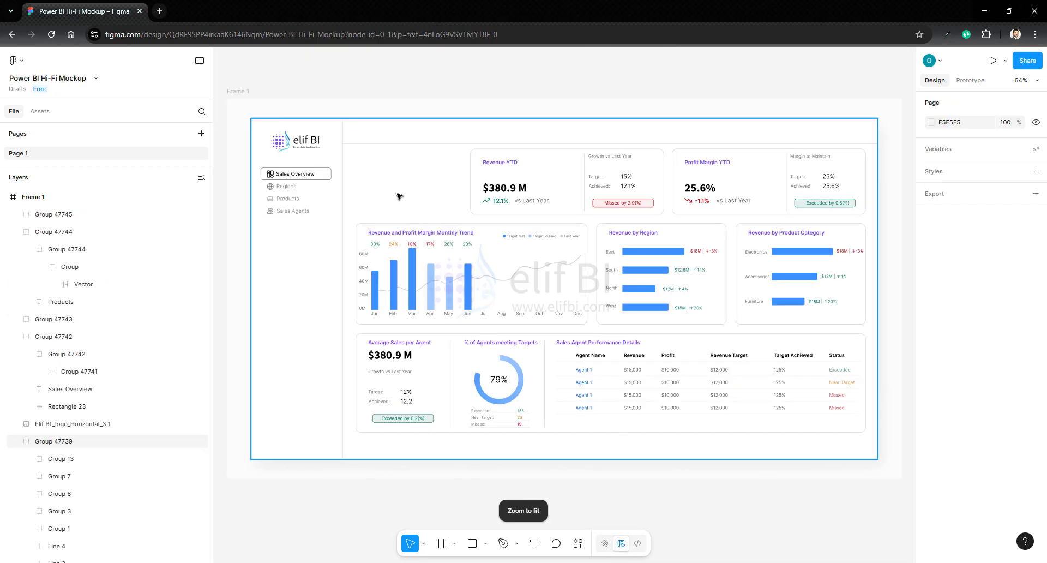
double_click(359, 168)
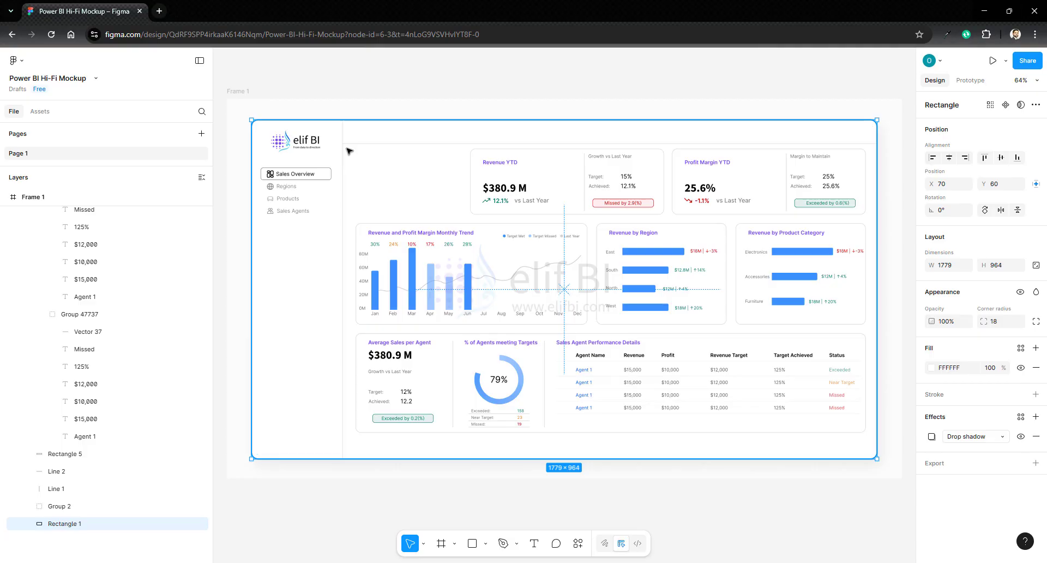
left_click_drag(349, 150, 870, 446)
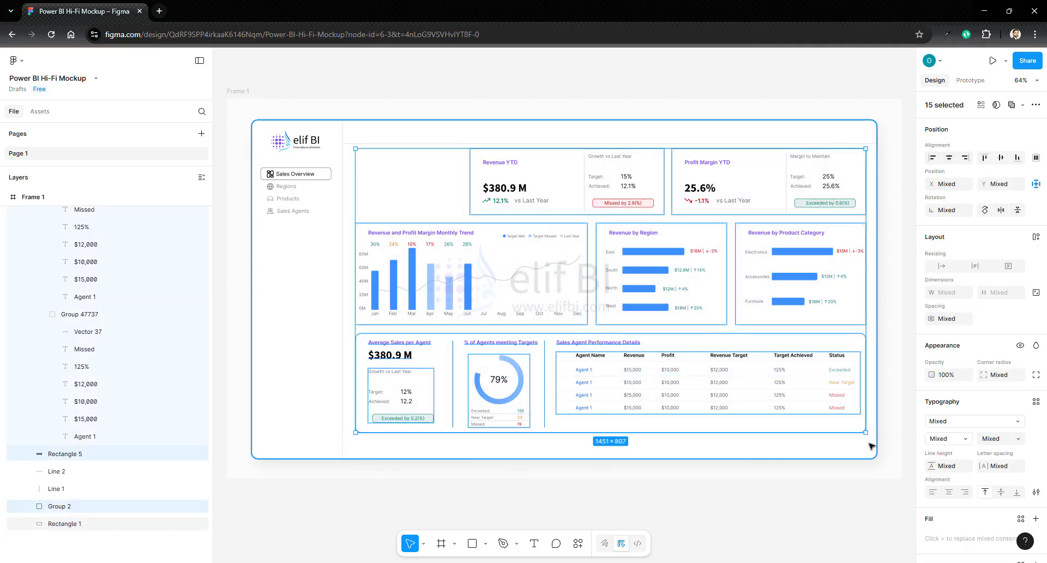
key("Down")
key("Down")
key("Down")
key("Down")
key("Down")
key("Down")
key("Down")
key("Down")
key("Down")
key("Down")
key("Down")
key("Down")
key("Down")
key("Down")
key("Down")
key("Down")
key("Down")
key("Down")
key("Down")
key("Down")
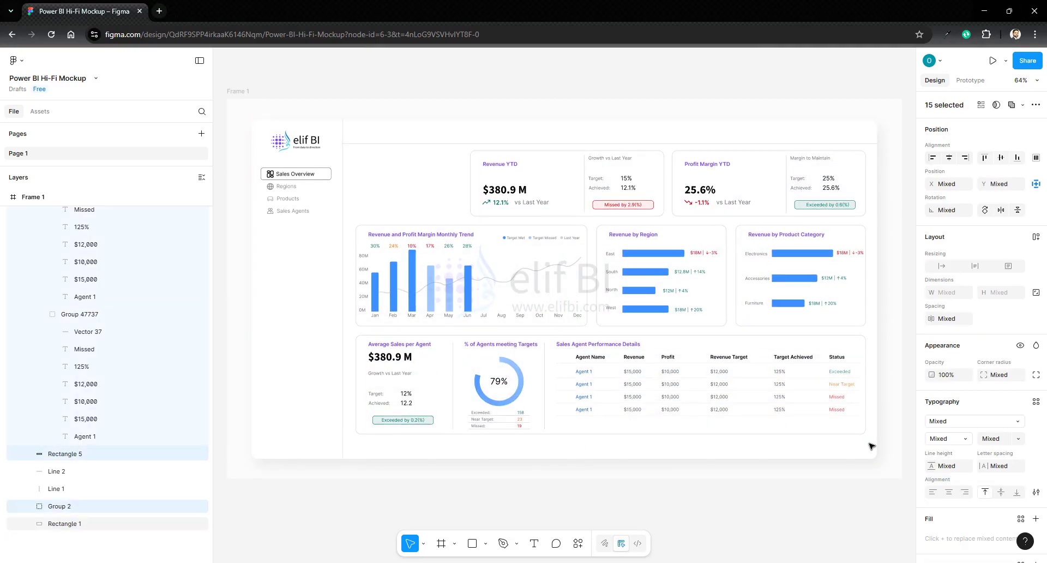
key("Down")
key("Down")
key("Down")
key("Down")
key("Down")
key("Down")
key("Down")
key("Down")
key("Down")
key("Down")
key("Down")
key("Down")
key("Down")
key("Down")
key("Down")
key("Down")
key("Down")
key("Down")
key("Down")
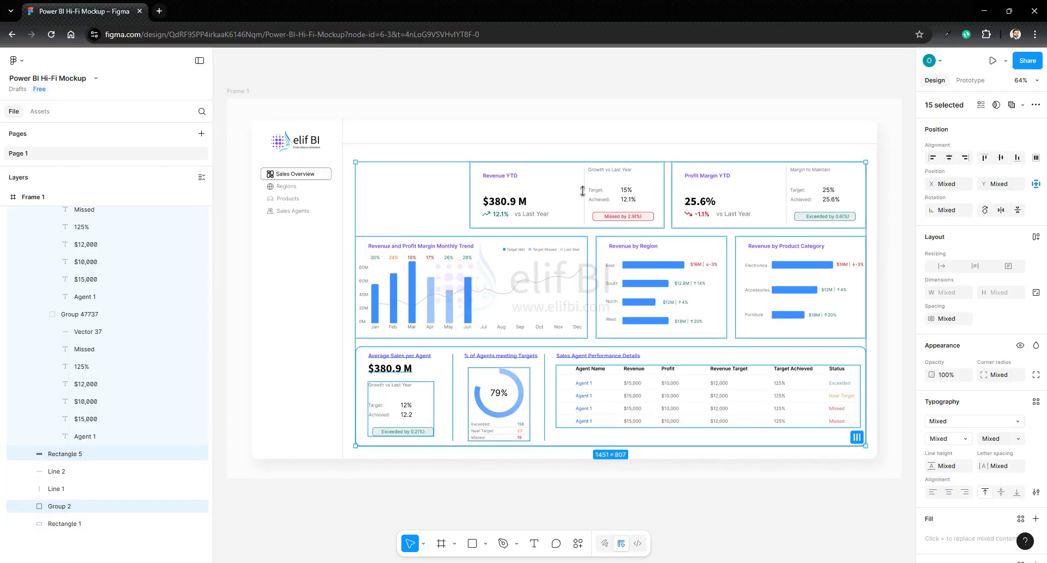
- Move the horizontal header line up to Y 123
left_click(578, 146)
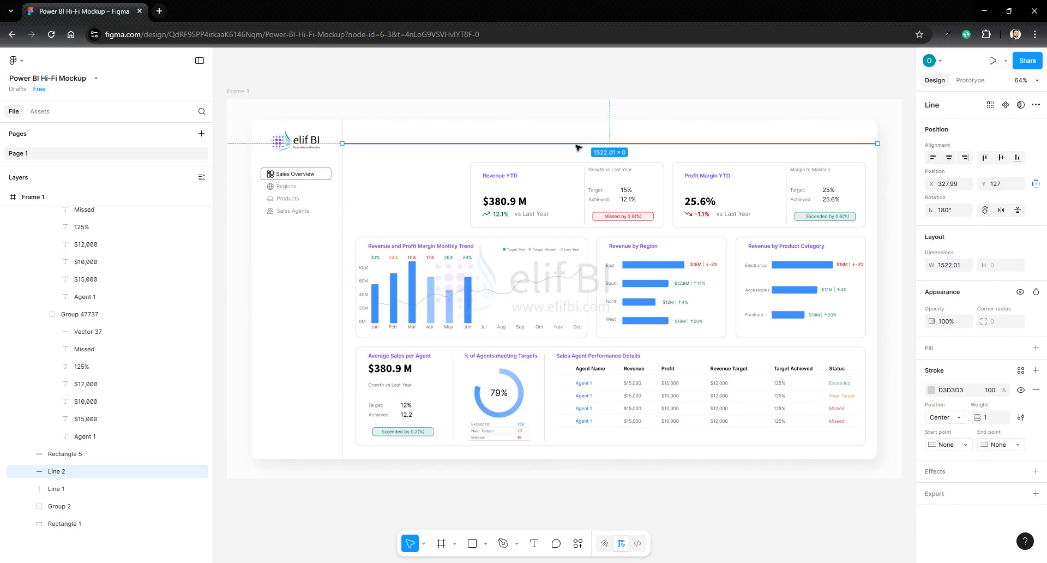
key("Up")
key("Up")
key("Up")
key("Up")
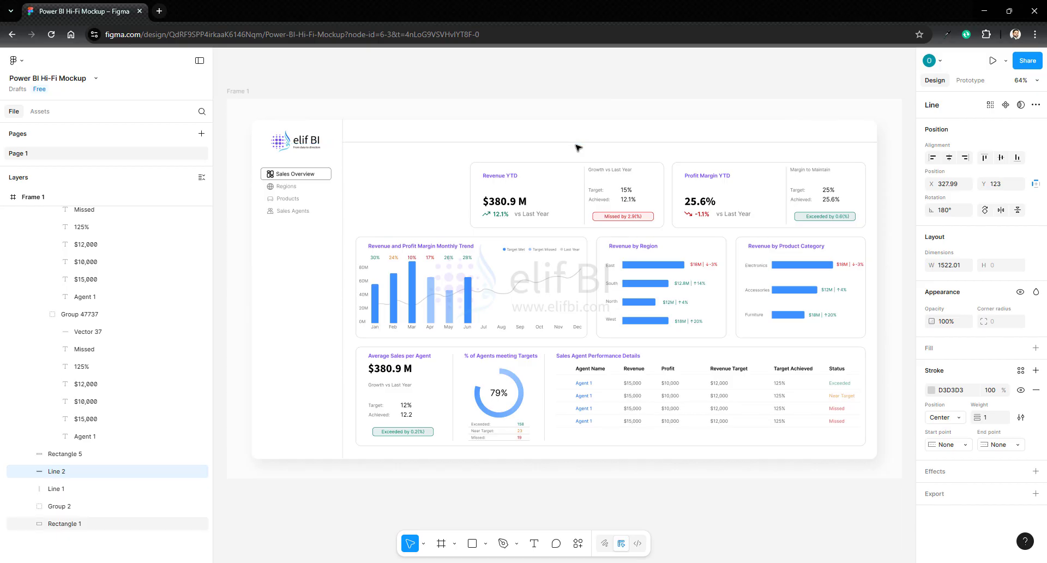
left_click(886, 165)
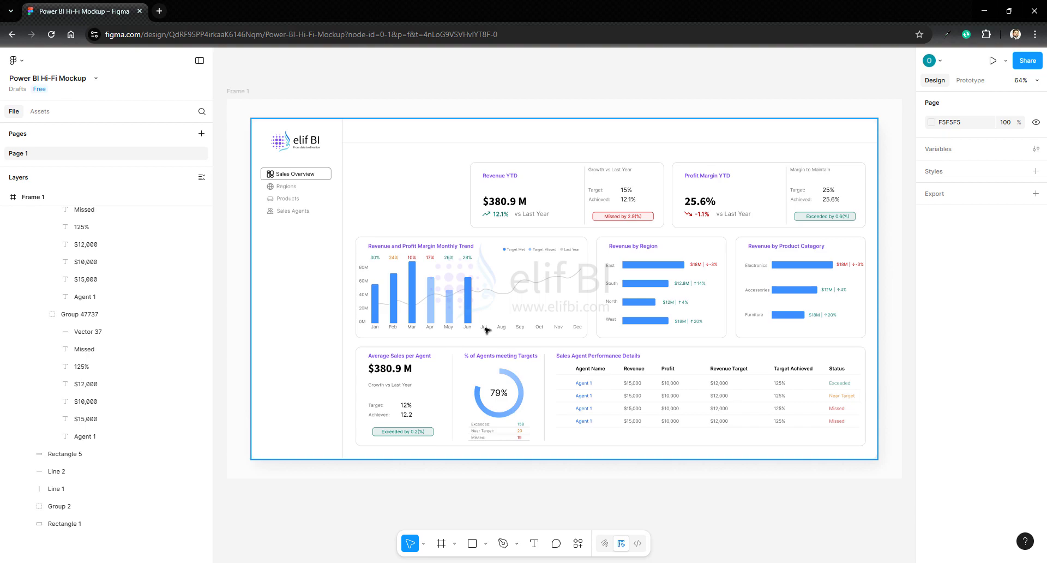
- Add a greeting text below the header line, beside the Revenue YTD card, reading "Welcome back," plus the viewer's first name and an exclamation mark
key("t")
left_click(363, 159)
type("W")
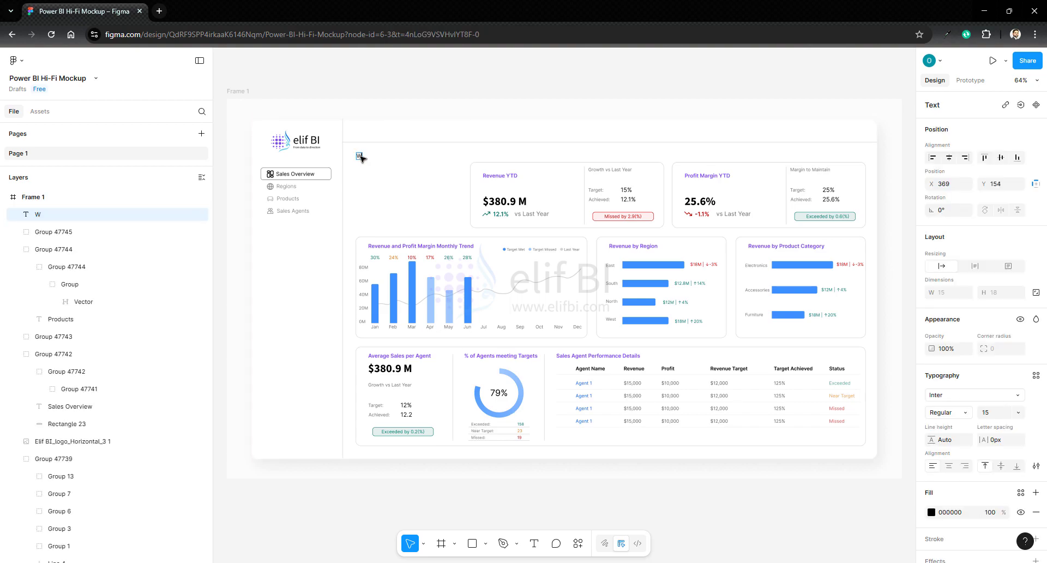
type("elcome back, Osa")
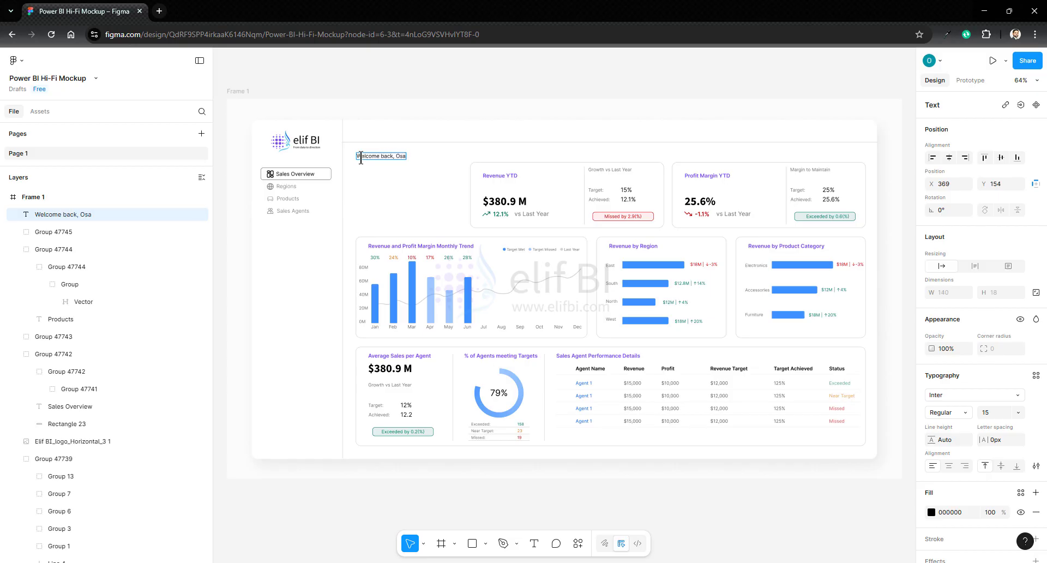
type("id!")
- Set the greeting text's font size to 24
key("ctrl+a")
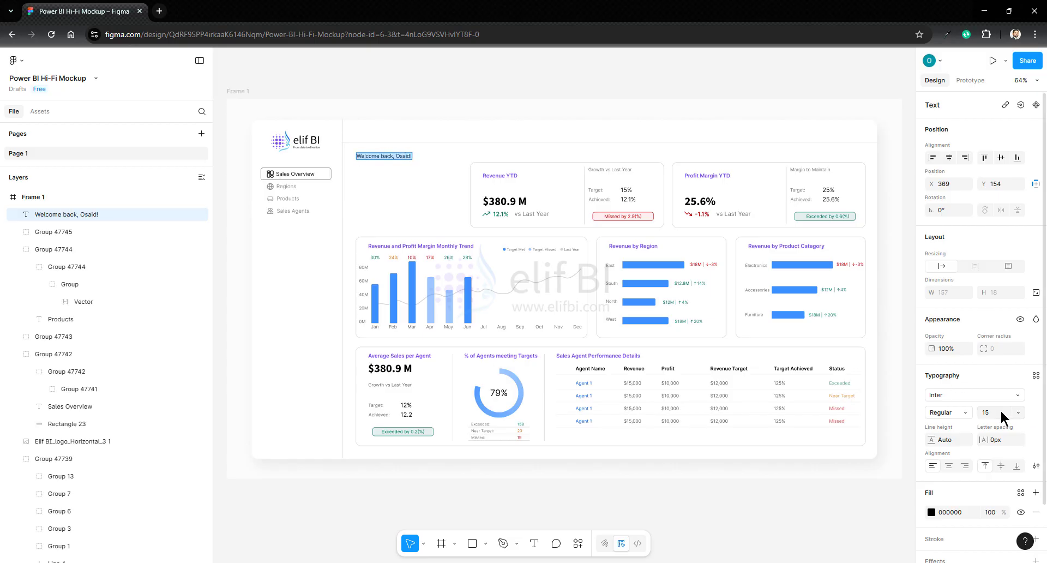
left_click(1001, 413)
key("Up")
key("Up")
key("Up")
key("Up")
key("Up")
key("Up")
key("Up")
key("Up")
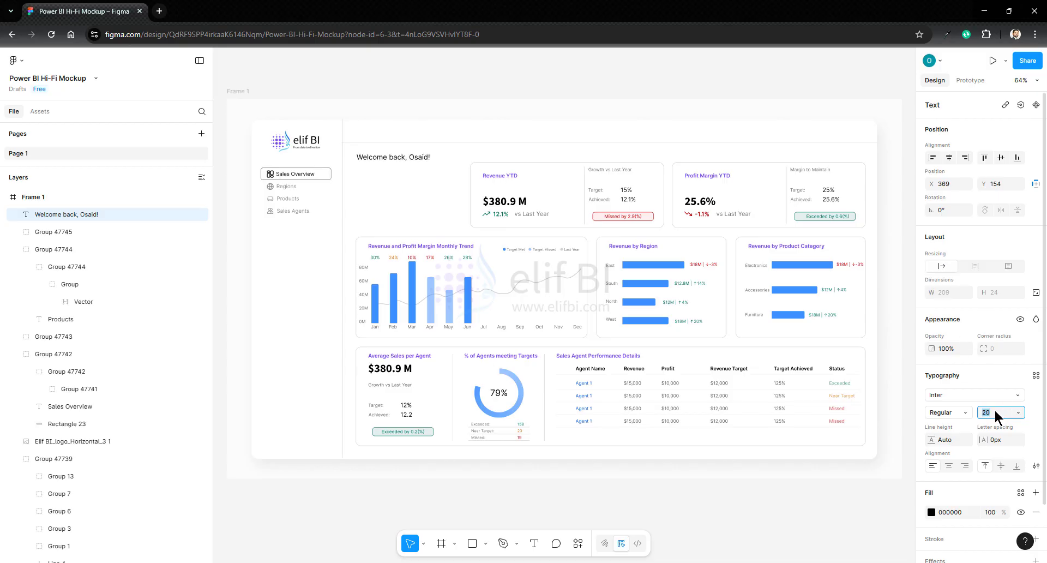
key("Up")
key("Escape")
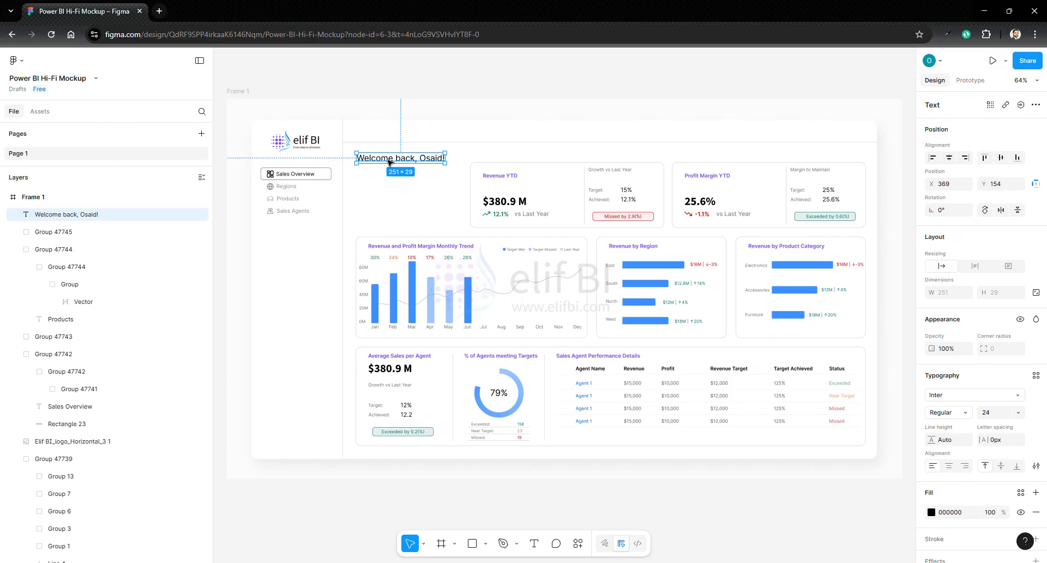
- Duplicate the greeting just below itself and change the copy to "Here are the stats refreshed at 08:00, Sep 29, 2025"
key("ctrl+d")
left_click_drag(390, 162, 390, 175)
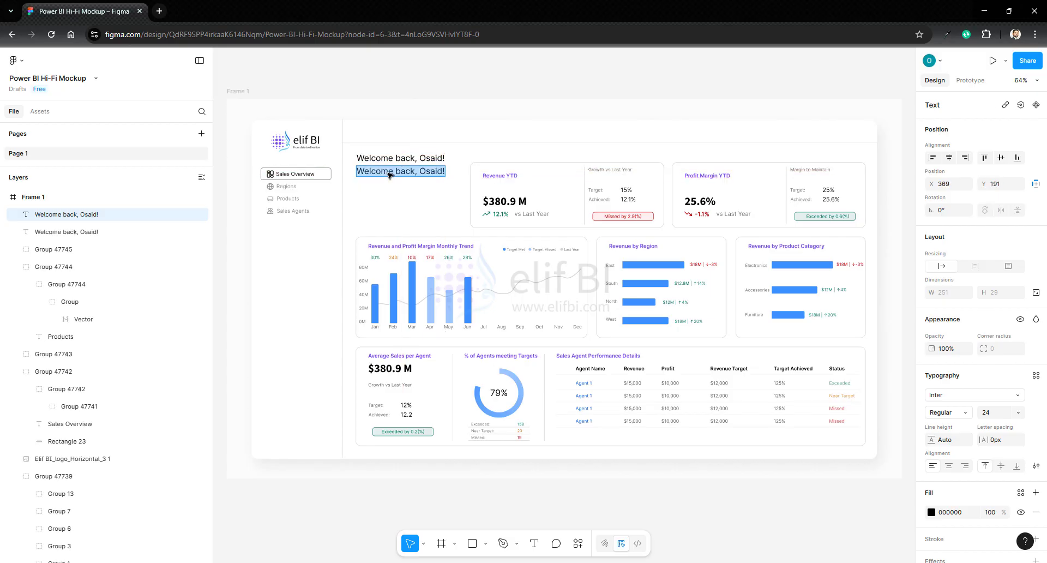
type("Here are the stats refrese")
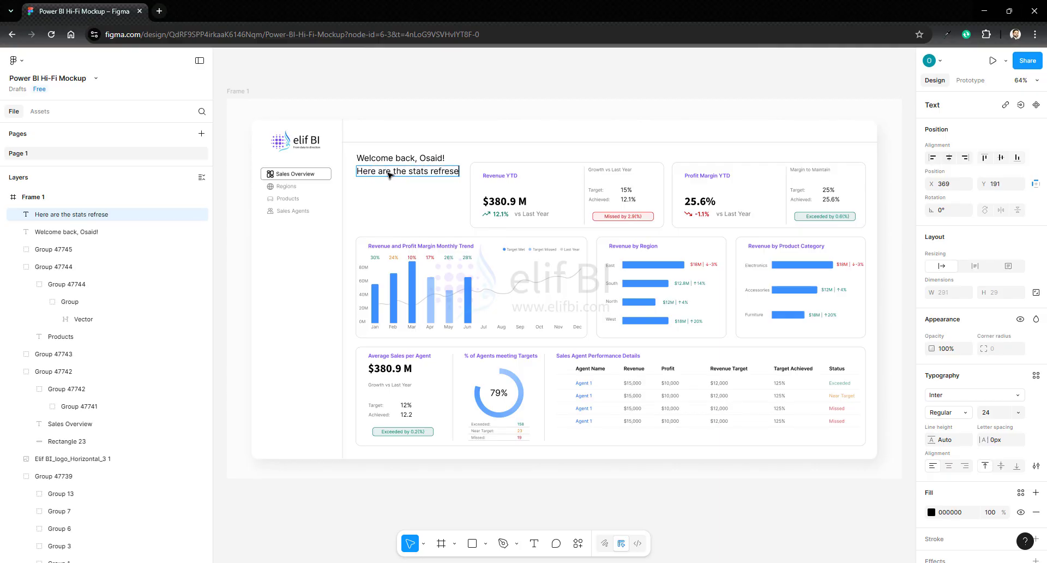
key("BackSpace")
type("hed at 08:00, Sep 29, 2025")
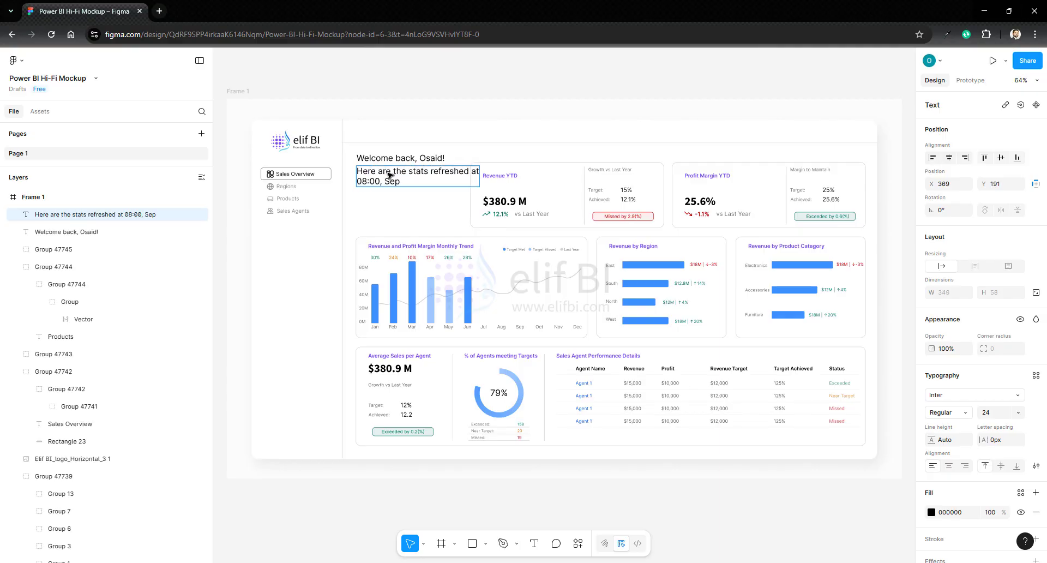
- Place another copy of the greeting below the refresh note and change it to "Sales Overview" on two lines
left_click(385, 159)
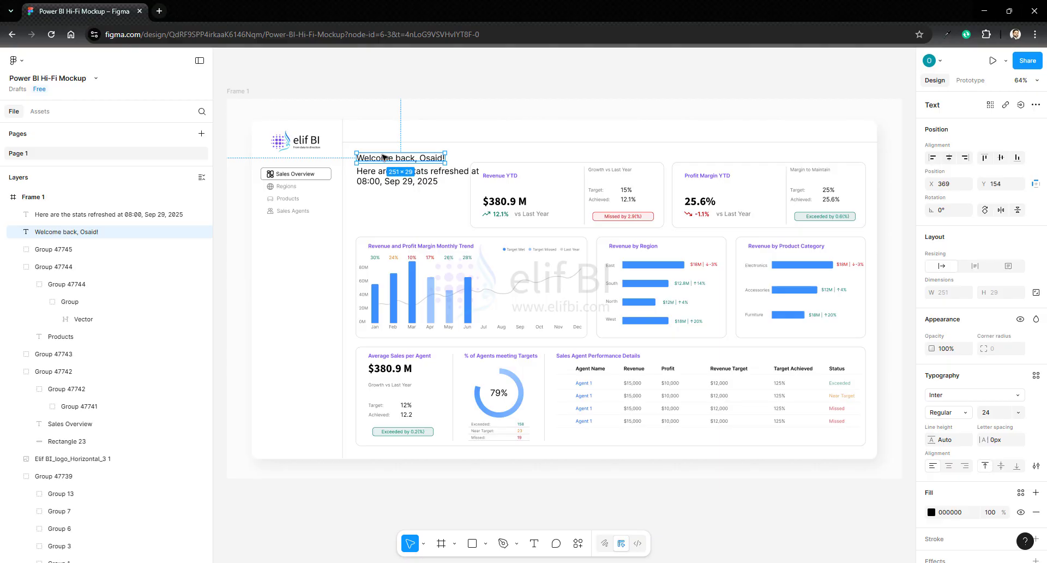
left_click_drag(384, 159, 382, 195)
key("Return")
type("Sales")
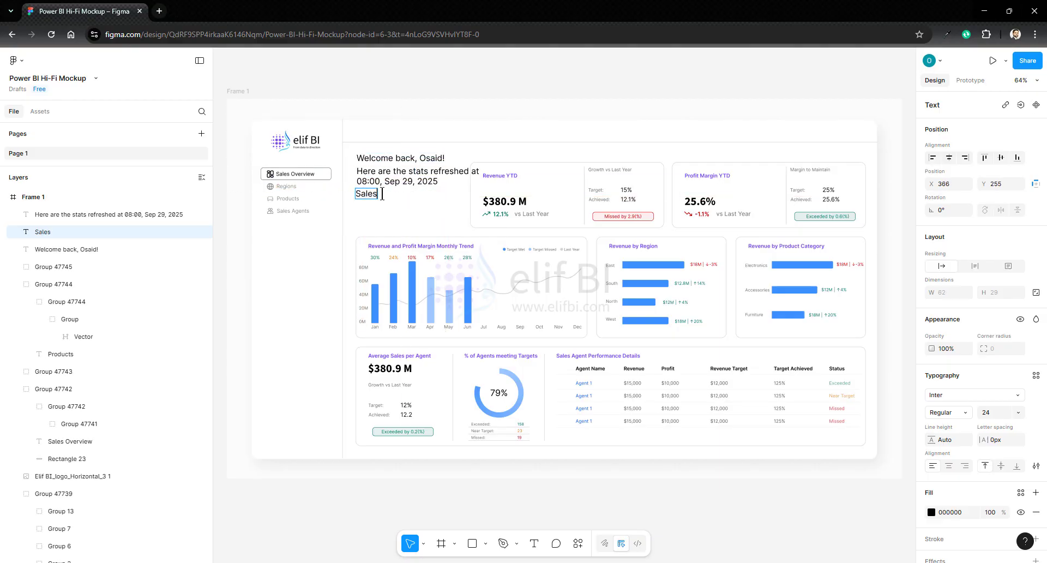
key("Return")
type("Overview")
key("Escape")
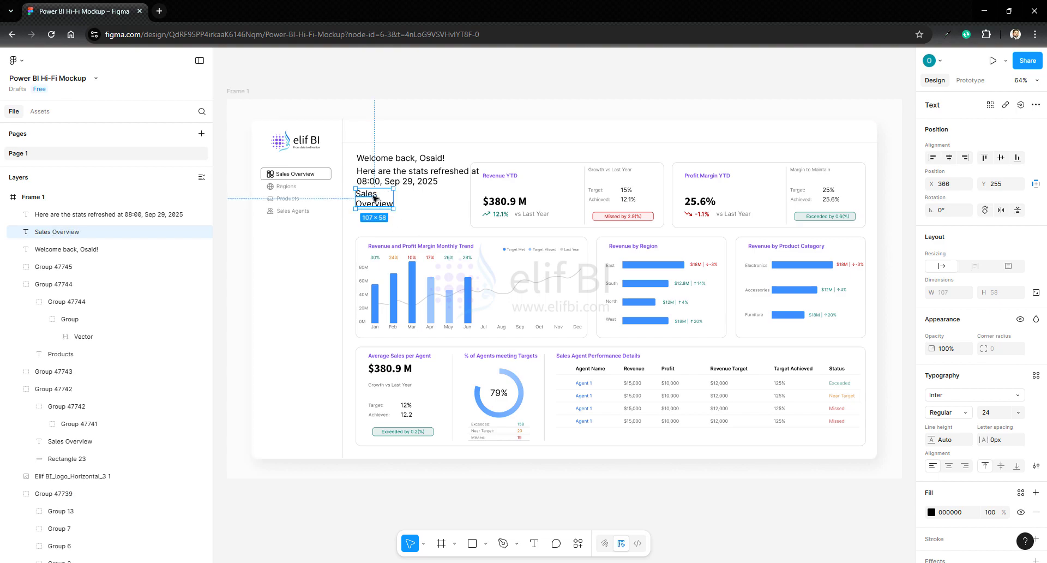
- Make the "Sales Overview" page title bold and set its font size to 39
left_click(950, 413)
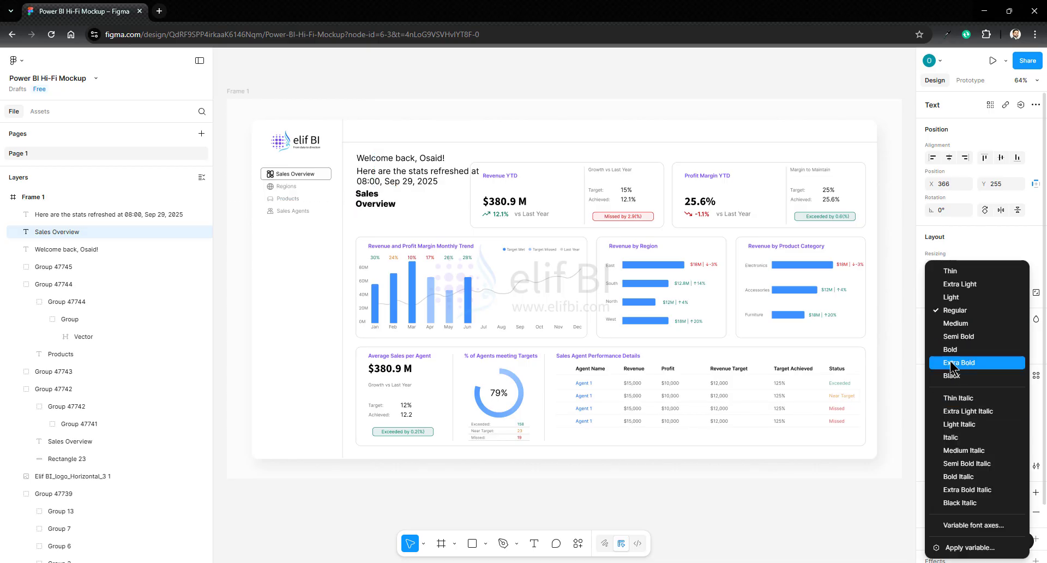
left_click(949, 352)
left_click(995, 414)
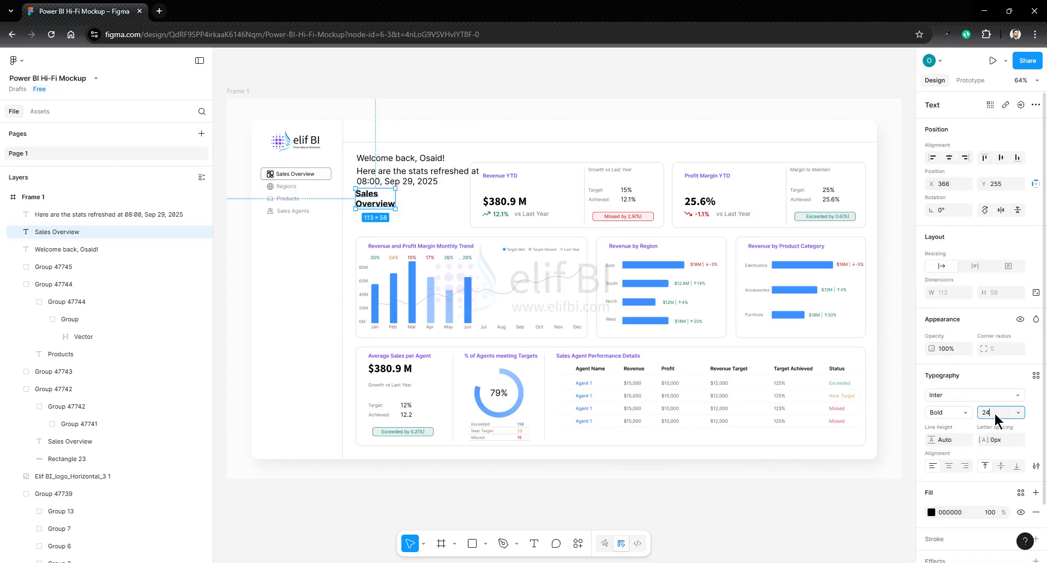
type("39")
key("Return")
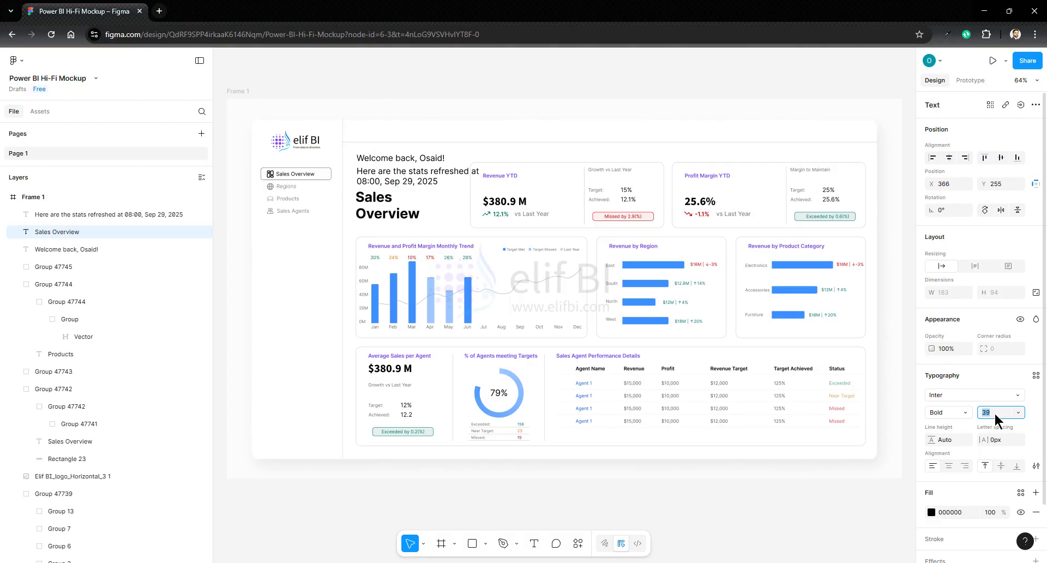
- Set the refresh note below the greeting to font size 17 and recolor it with the page's dark grey
left_click(374, 180)
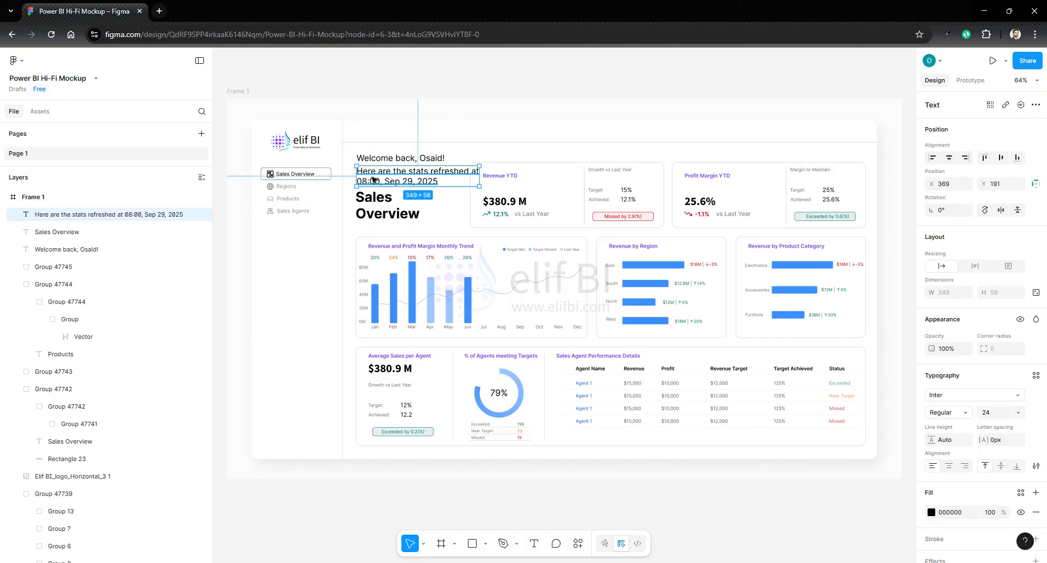
left_click(997, 411)
type("17")
key("Return")
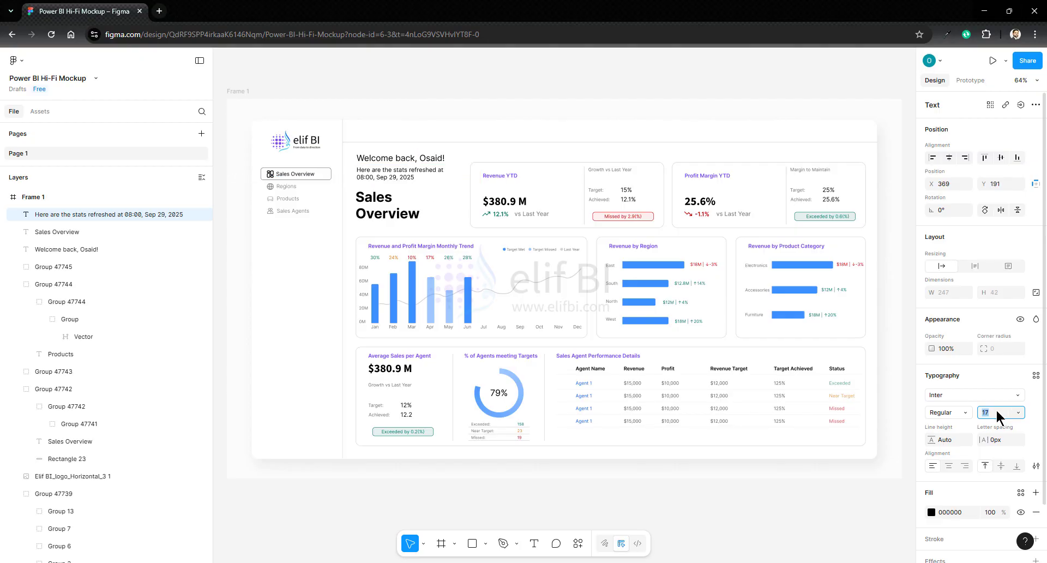
left_click(933, 513)
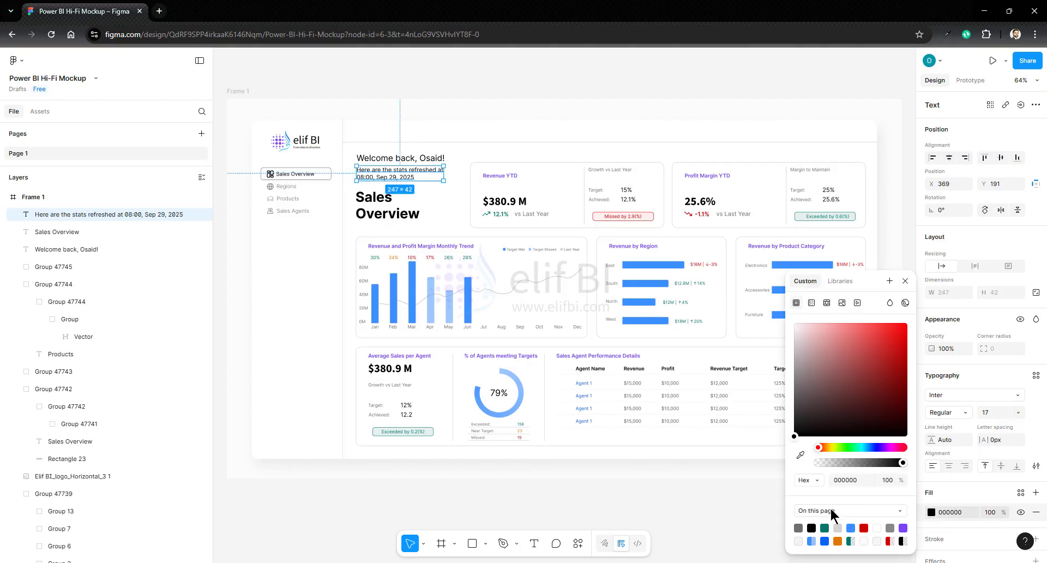
left_click(804, 526)
- Align the left edges of the greeting, the refresh note and the "Sales Overview" title
left_click(406, 158)
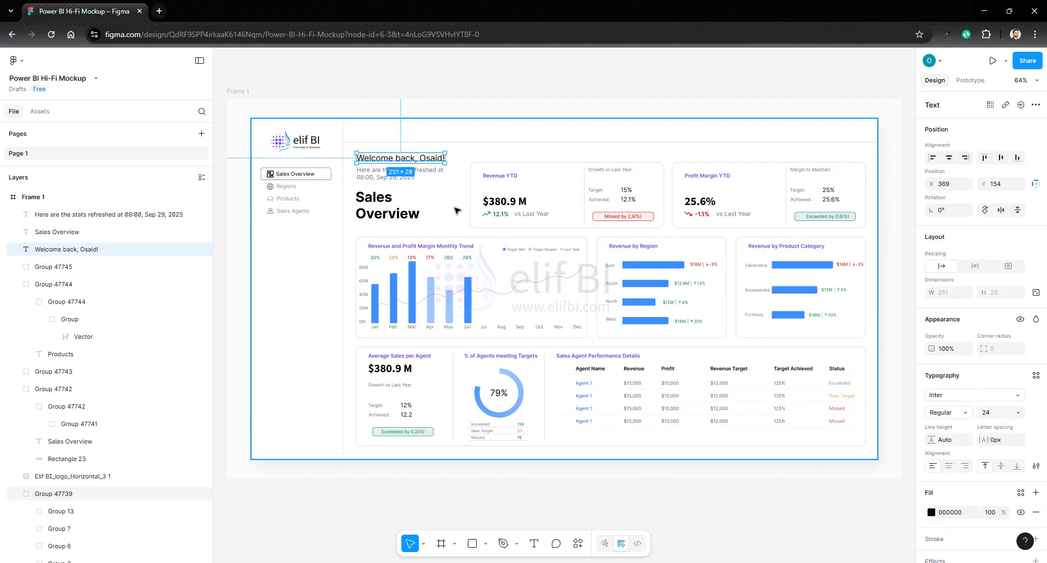
left_click(458, 229)
left_click(400, 207)
left_click(382, 159)
left_click(381, 176, "shift")
left_click(381, 198, "shift")
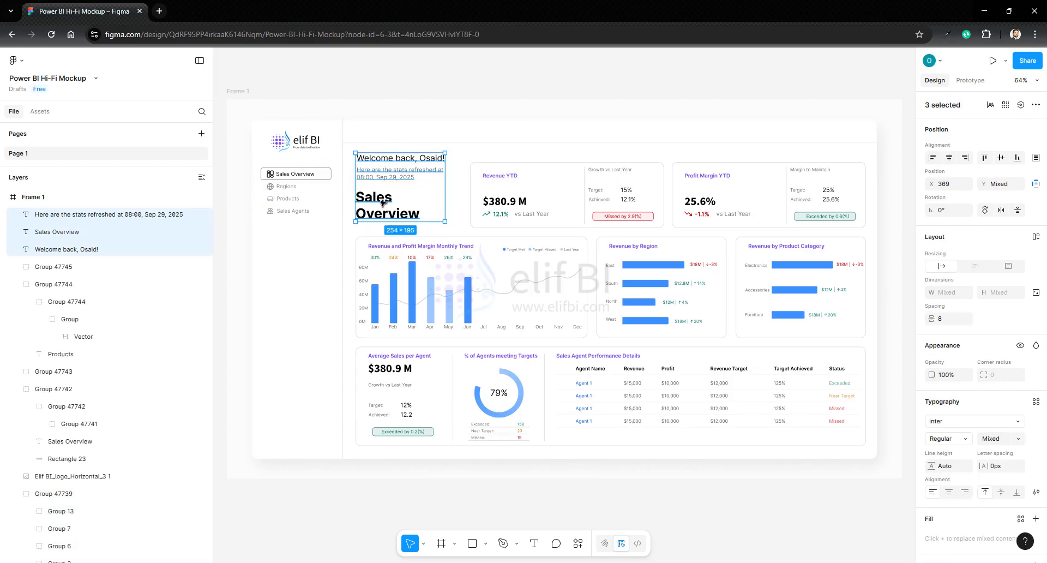
left_click(933, 158)
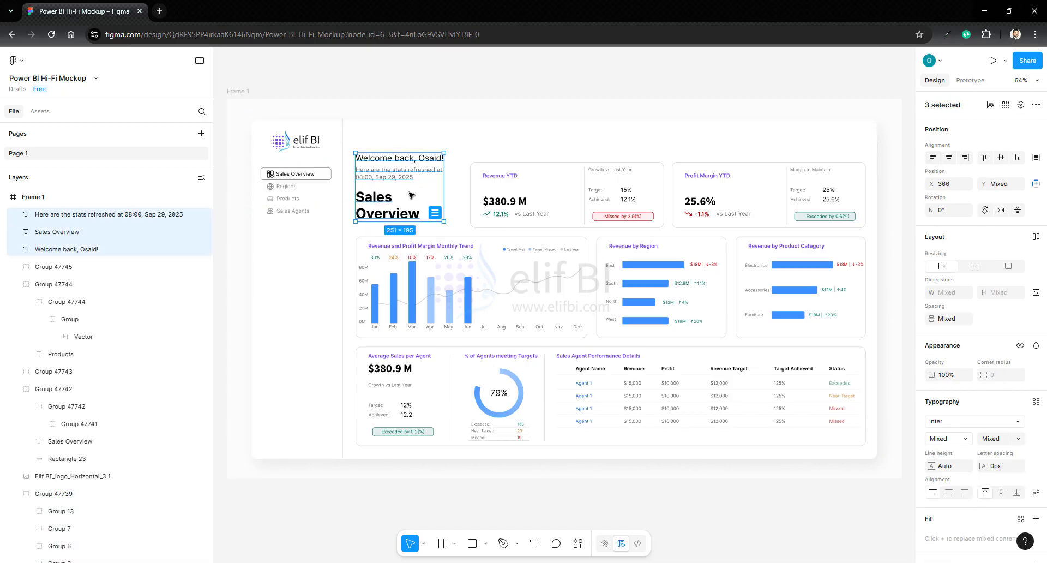
key("Escape")
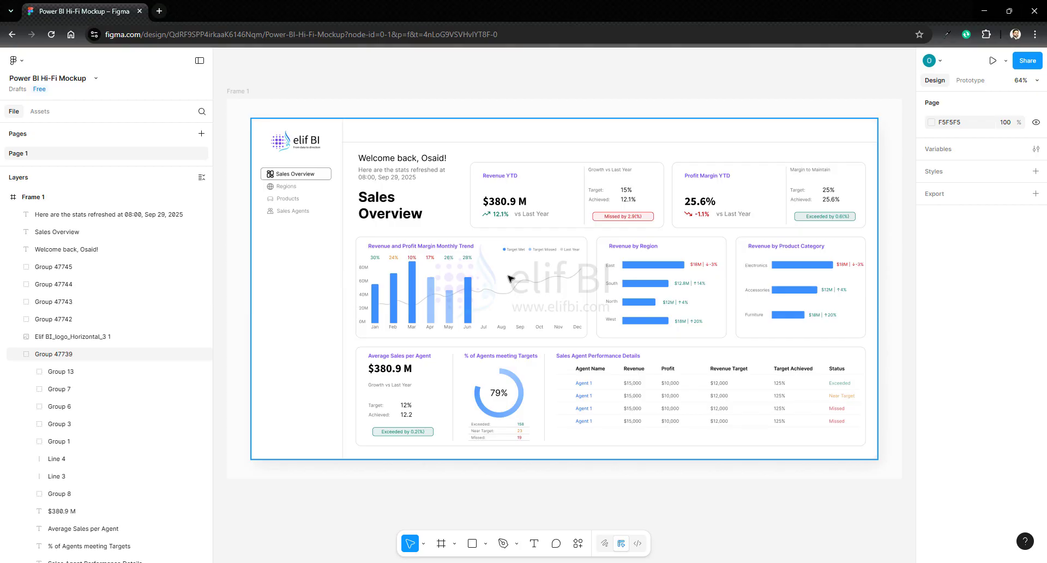
- Move the Revenue and Profit Margin Monthly Trend card slightly right to X 374, keeping its vertical position
left_click(406, 243)
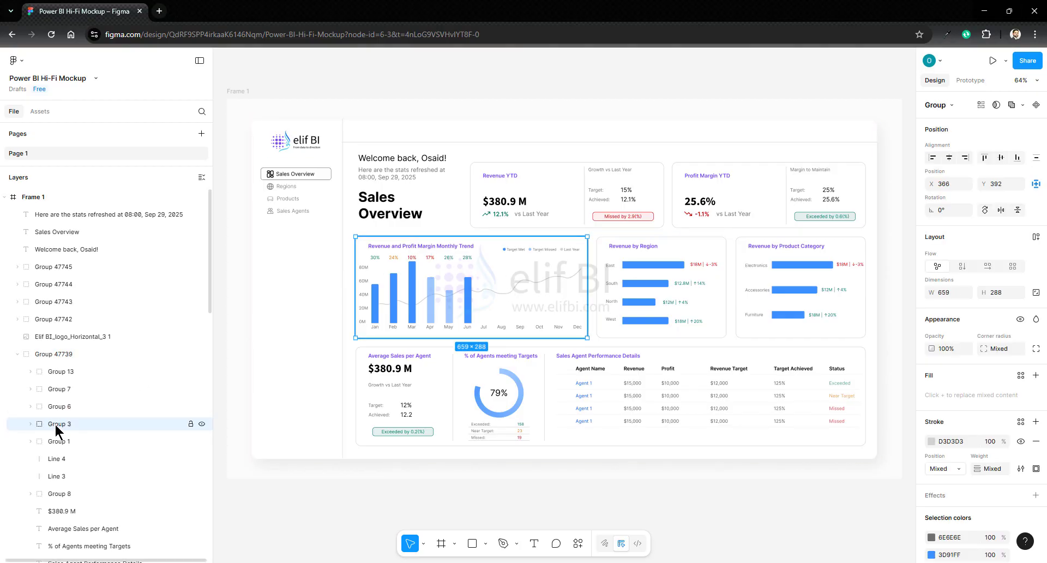
mouse_move(493, 254)
left_mouse_down()
mouse_move(638, 229)
mouse_move(529, 220)
mouse_move(477, 193)
mouse_move(525, 174)
mouse_move(486, 260)
mouse_move(493, 316)
mouse_move(493, 258)
left_mouse_up()
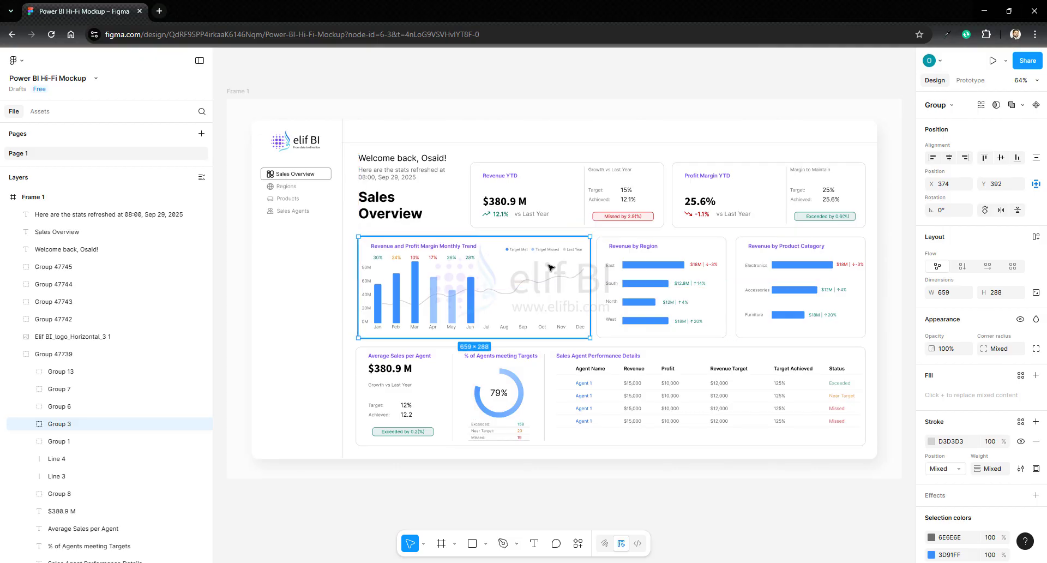
left_click(552, 188)
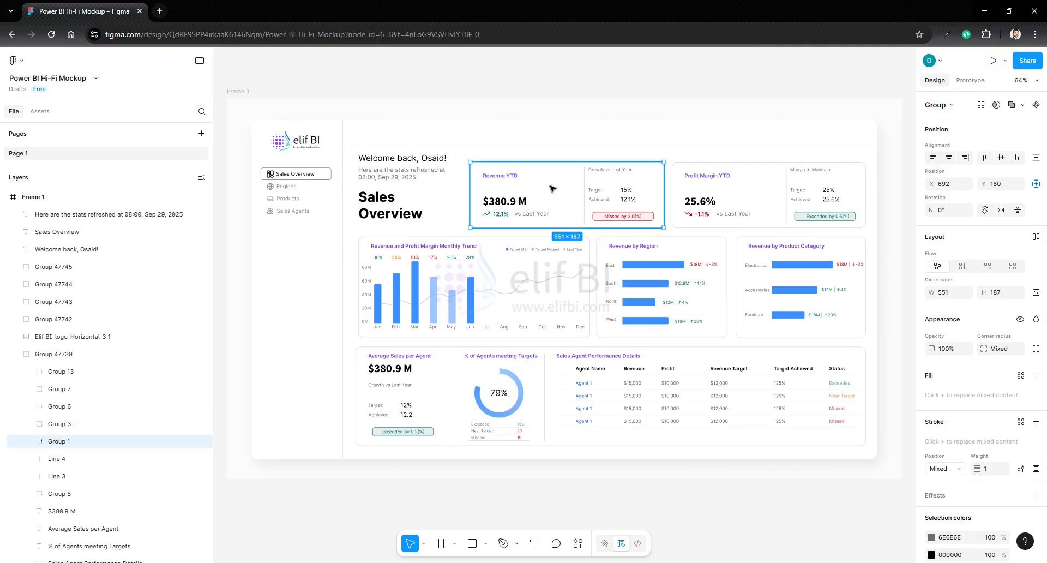
mouse_move(552, 189)
left_mouse_down()
mouse_move(475, 192)
mouse_move(545, 189)
left_mouse_up()
key("ctrl+z")
key("ctrl+z")
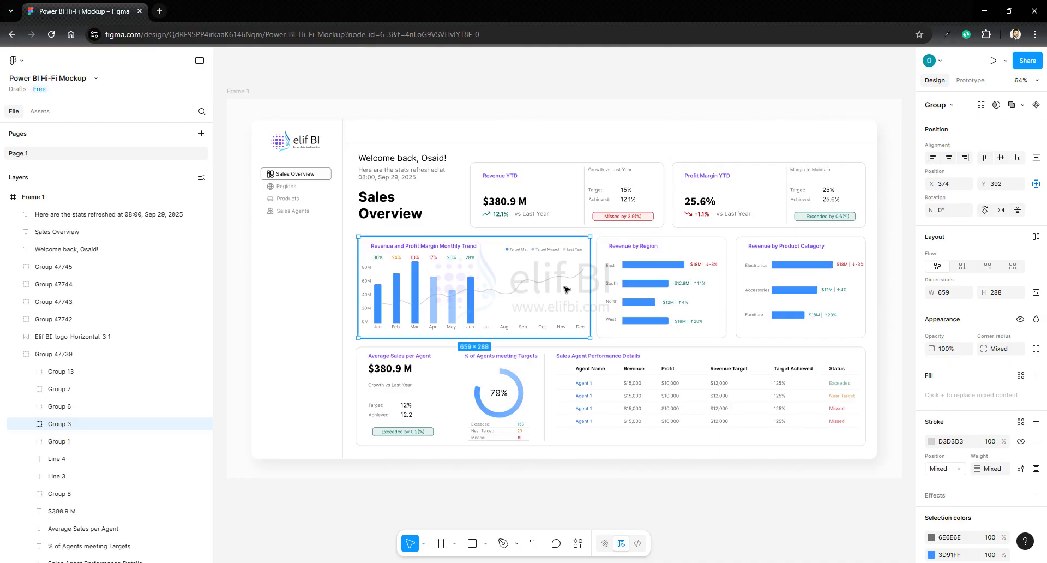
- Rename the monthly trend card's group layer to "Revenue Trend Chart"
scroll(567, 289, "up", 2)
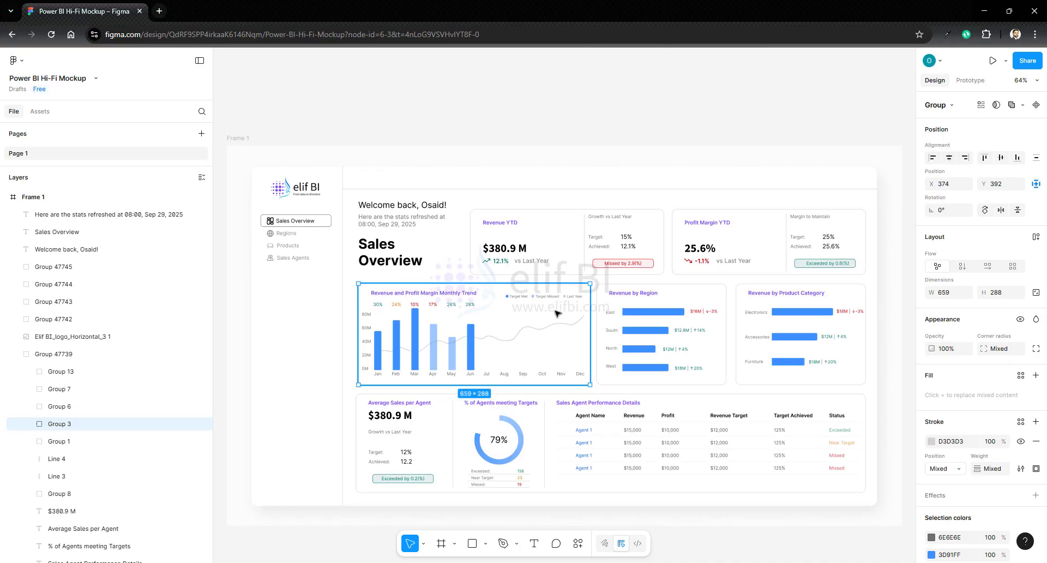
left_click(30, 424)
left_click(30, 424)
double_click(65, 423)
type("RE")
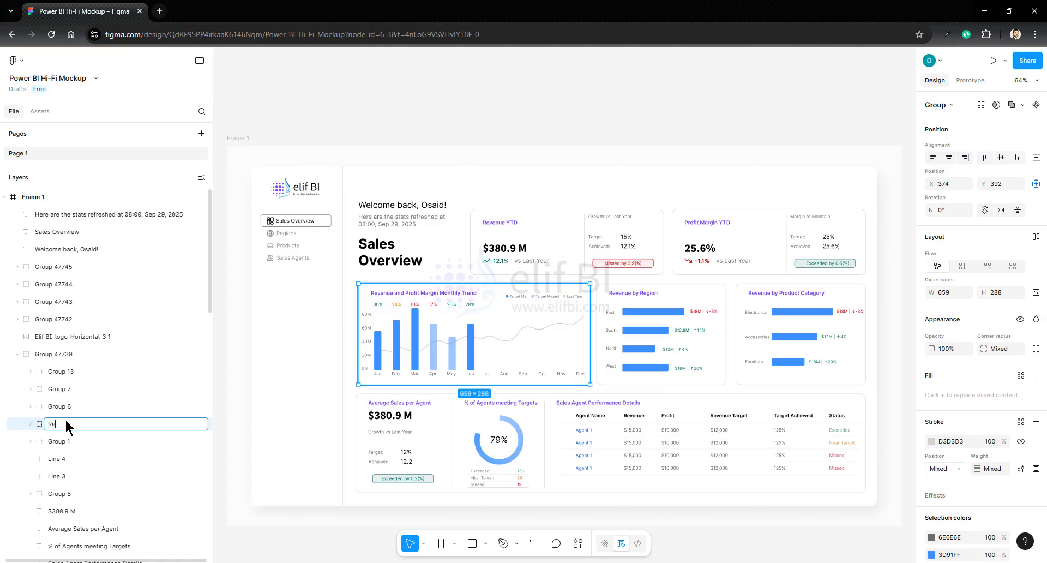
type("venue Trend Chart")
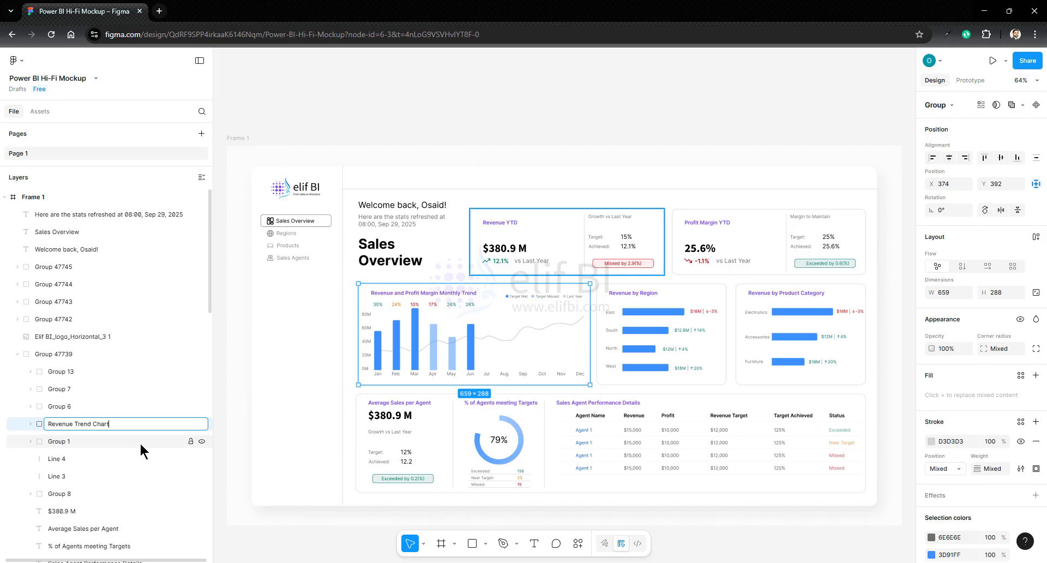
key("Return")
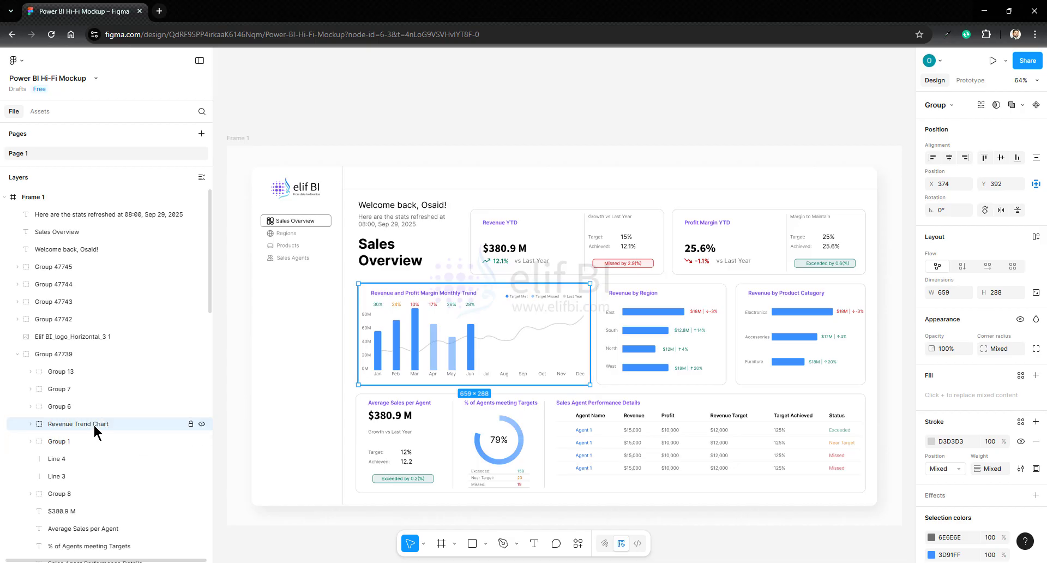
- Rename the Revenue by Region card's group layer to "Revenue by Region Bar"
left_click(605, 356)
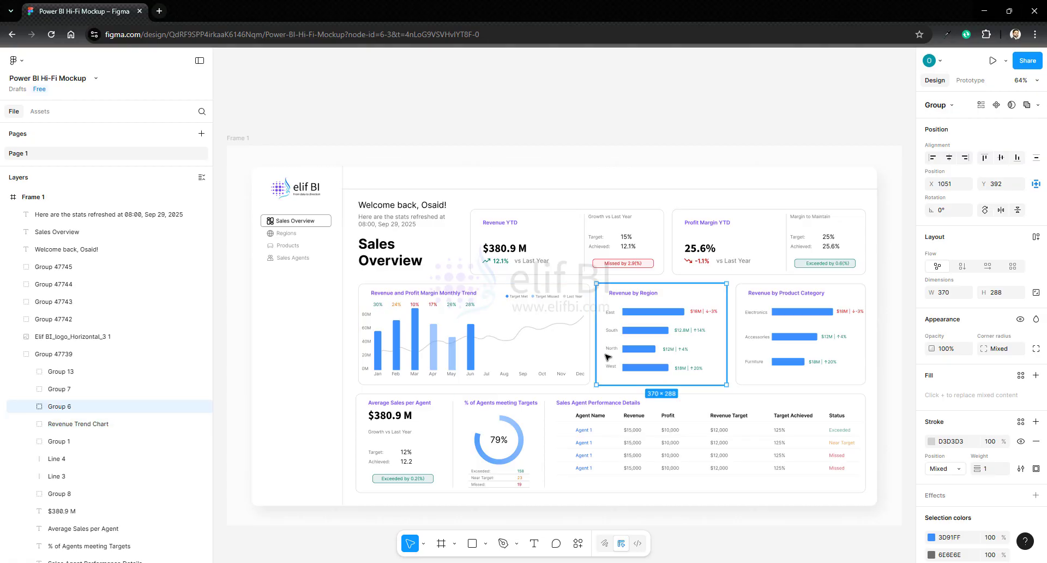
double_click(64, 406)
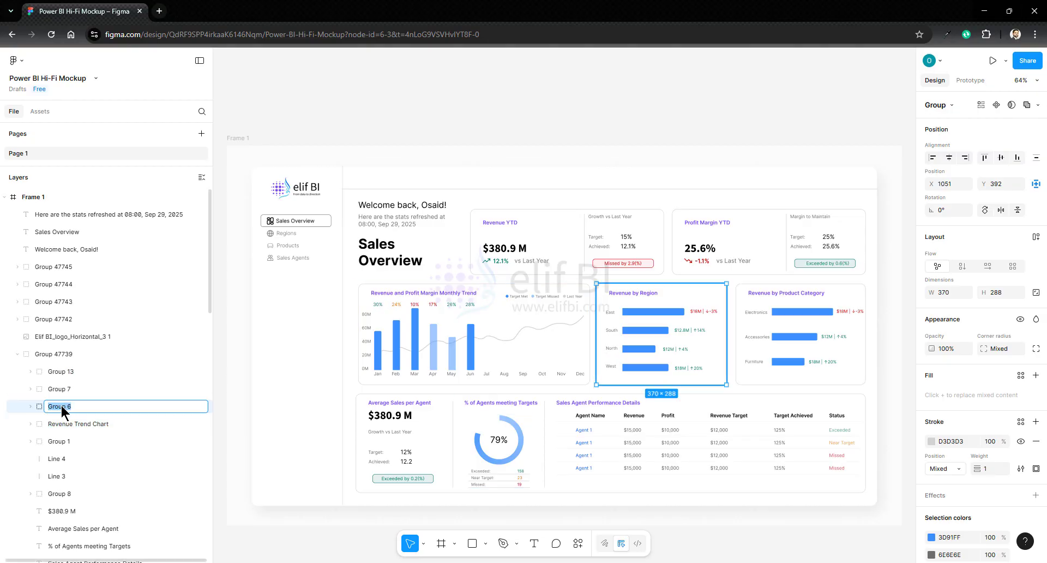
type("Revenue by REgion Bar")
key("Return")
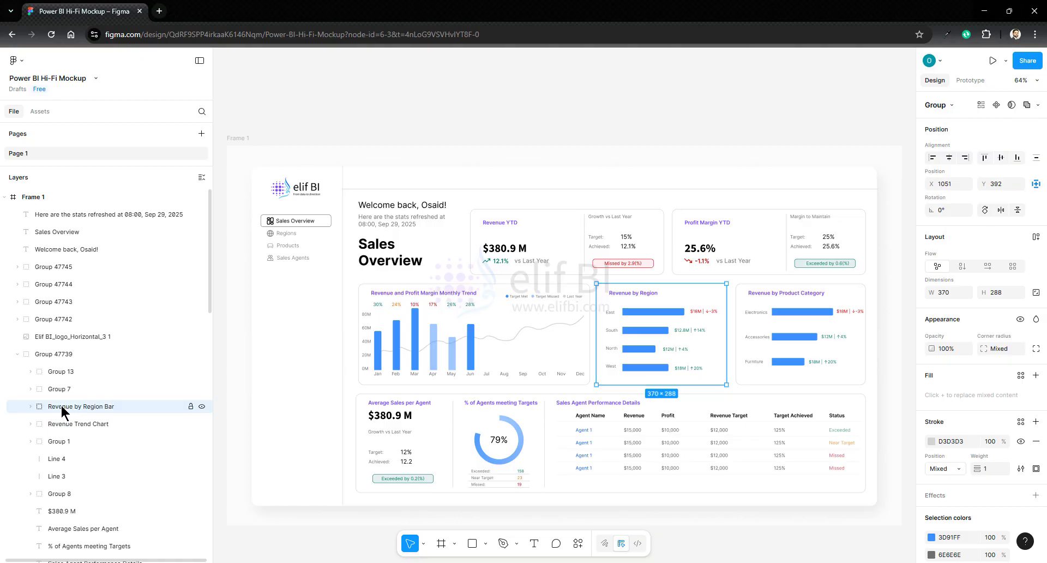
- Try recoloring everything in the frame that uses blue 0B63F8 to bright green 3AF80B
left_click(36, 197)
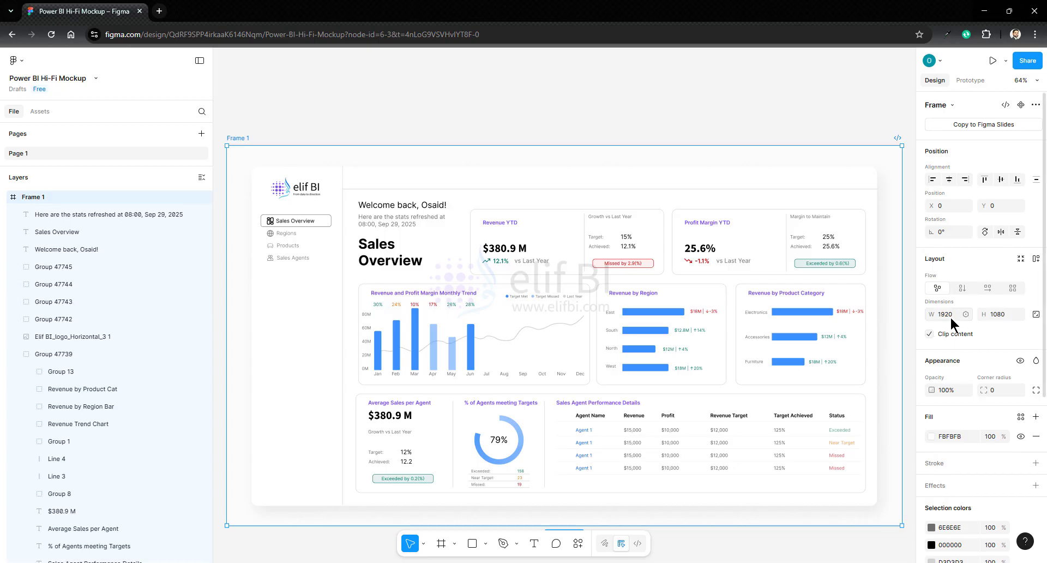
scroll(955, 325, "down", 5)
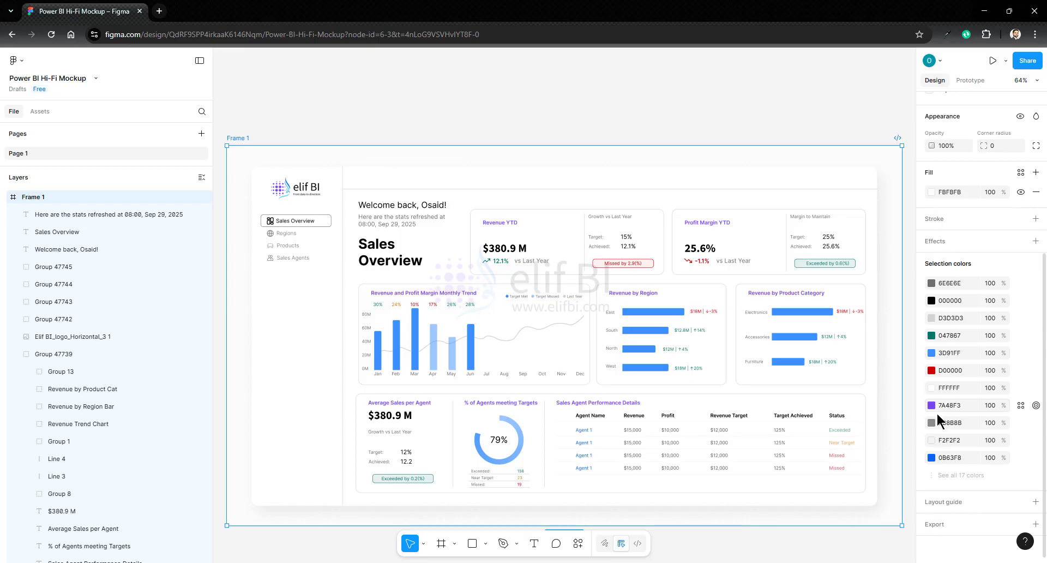
left_click(931, 457)
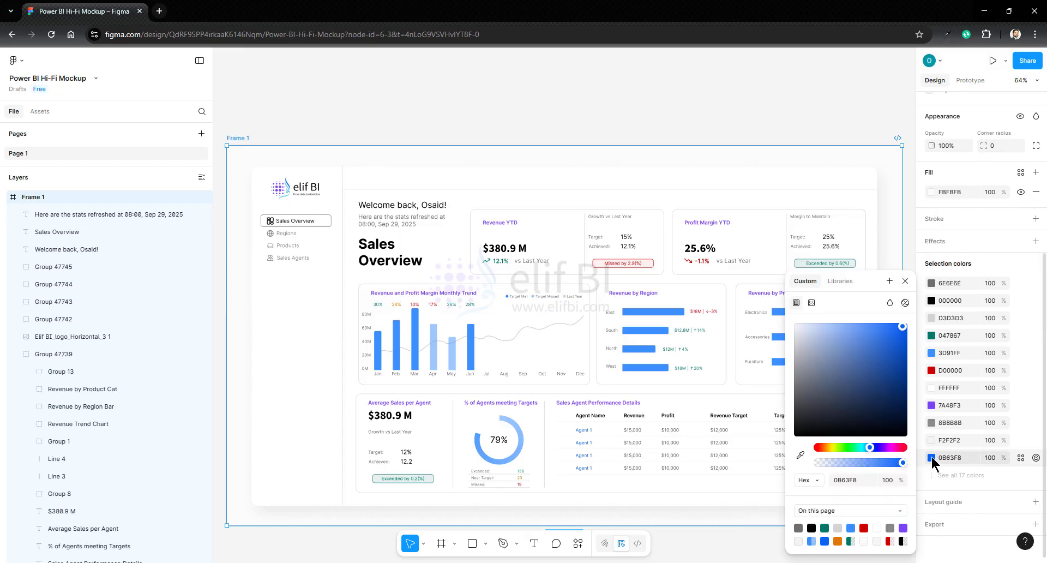
left_click(846, 447)
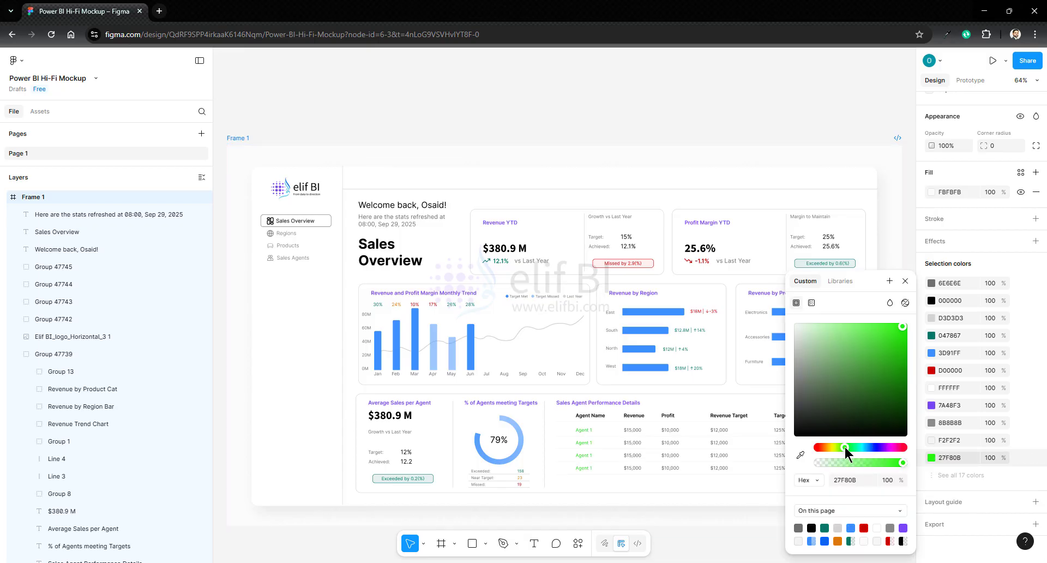
left_click_drag(846, 448, 843, 447)
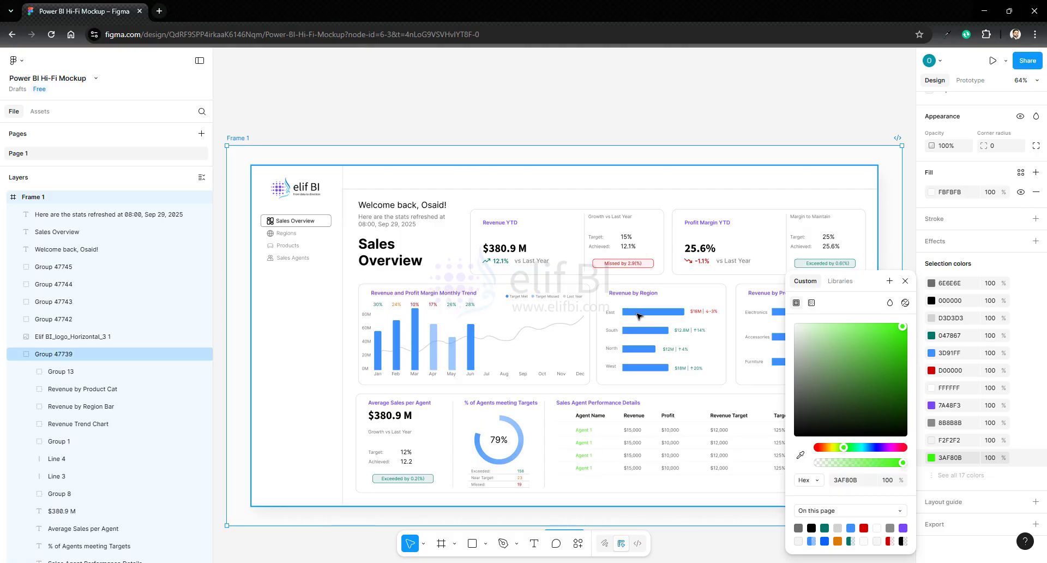
left_click(905, 281)
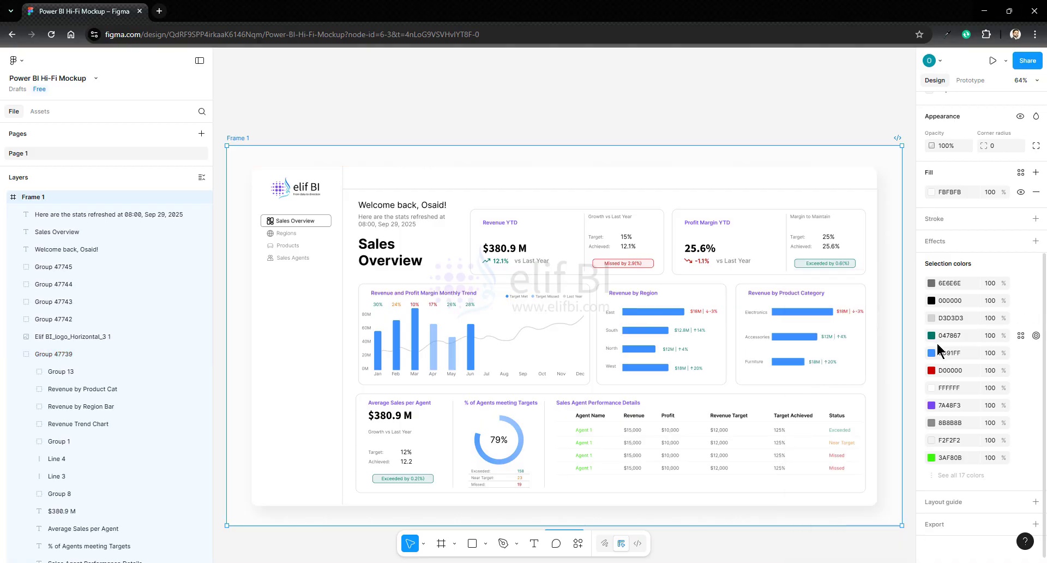
- Replace the green 3AF80B used by the agent names across the frame with the chart blue 3D91FF
left_click(945, 353)
left_click(950, 457)
key("Return")
- Select all objects in the frame that use the red D00000 to inspect them, and clear the selection
left_click(1037, 371)
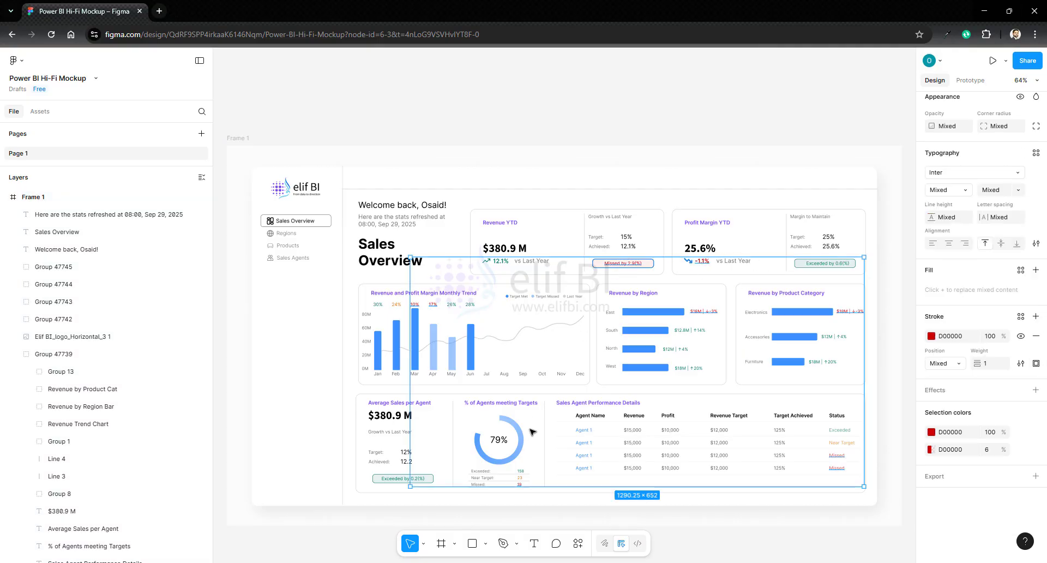
key("Escape")
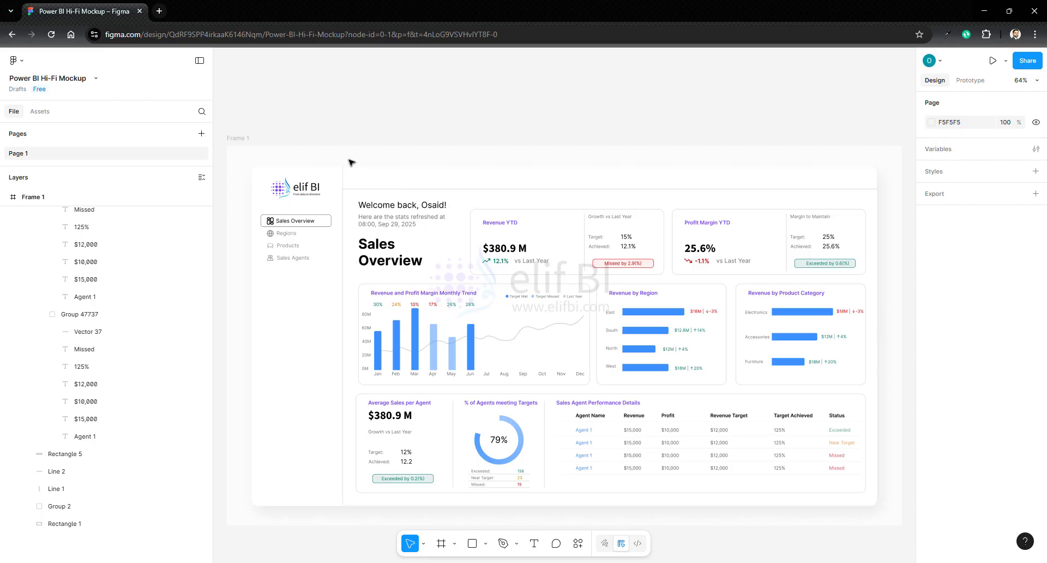
- Select the main dashboard group that holds all the cards
left_click(260, 178)
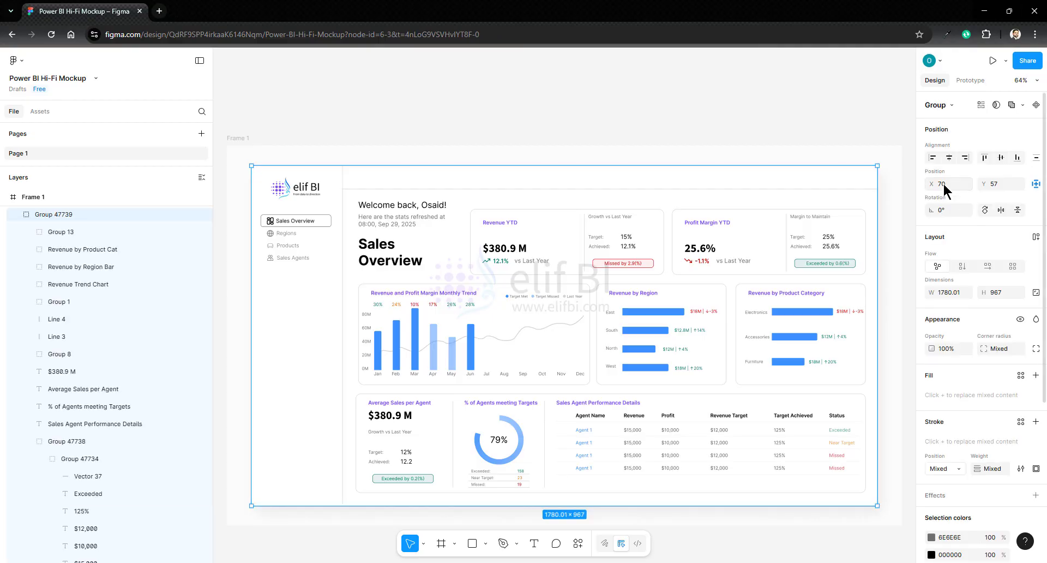